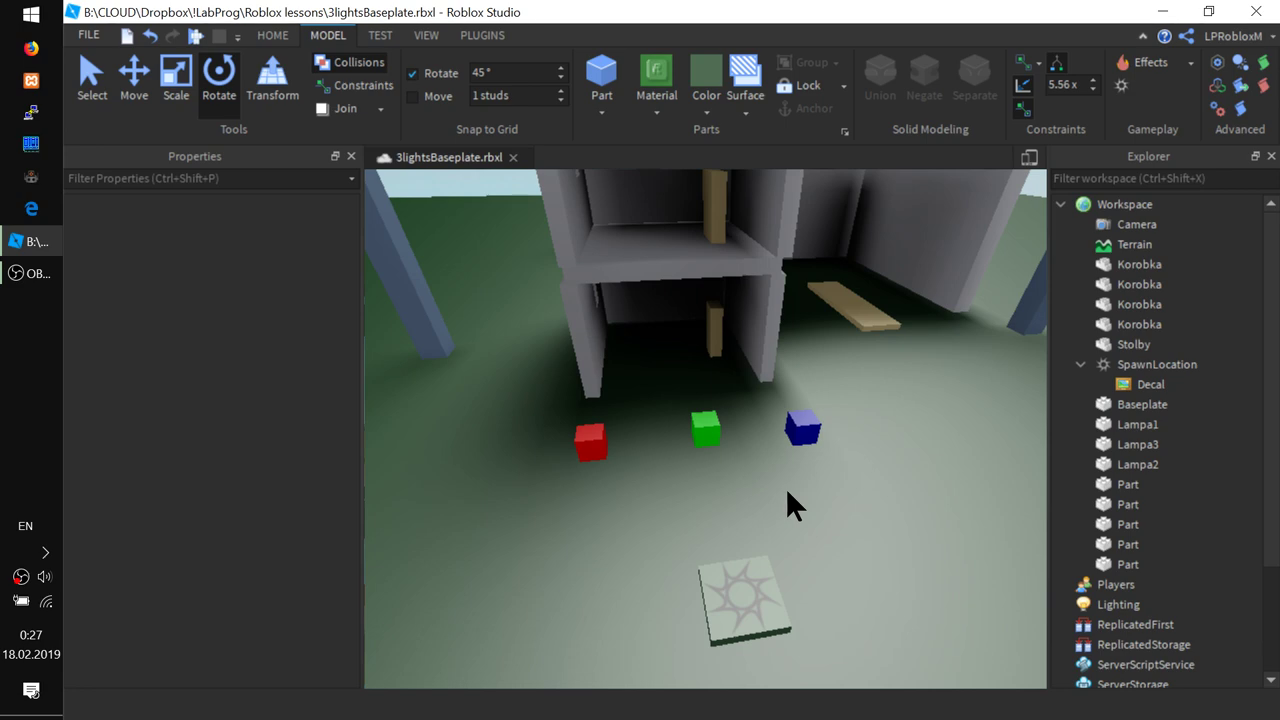
- Select the Lighting service to show its properties
{"action": "right_click_drag", "start_coordinate": [875, 510], "coordinate": [879, 516]}
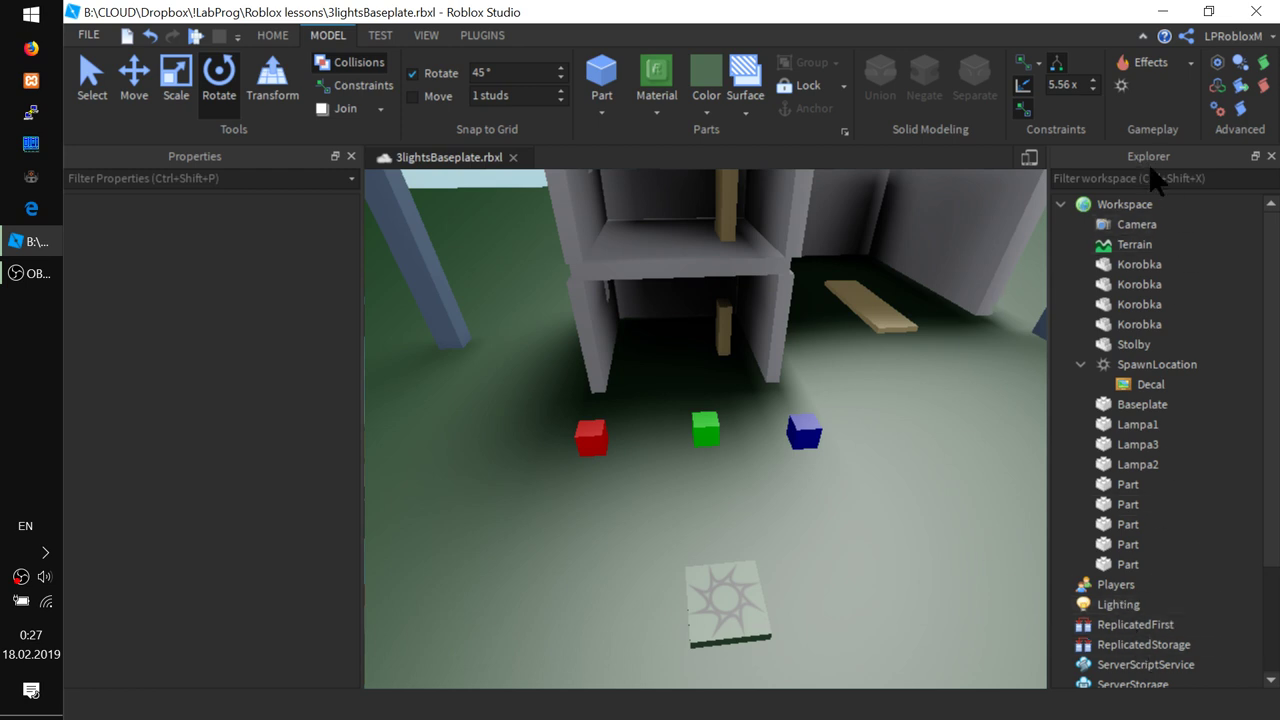
{"action": "left_click", "coordinate": [1112, 610]}
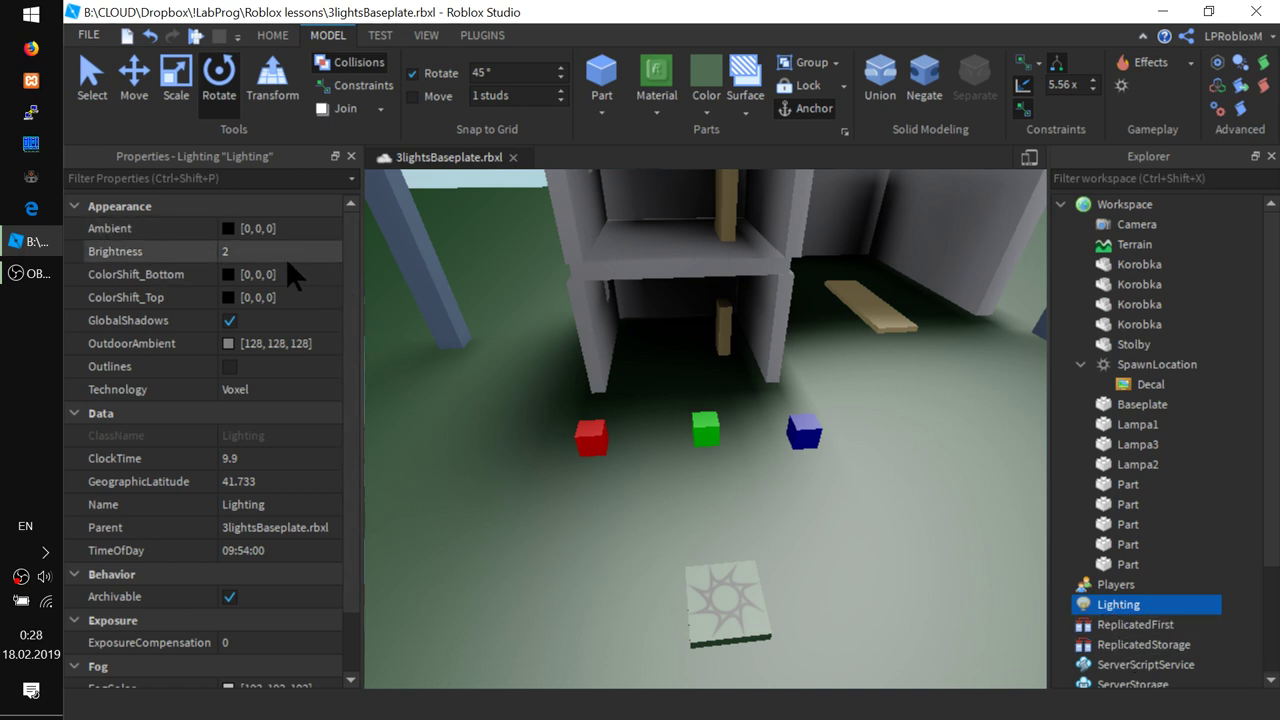
{"action": "right_click_drag", "start_coordinate": [598, 402], "coordinate": [602, 406]}
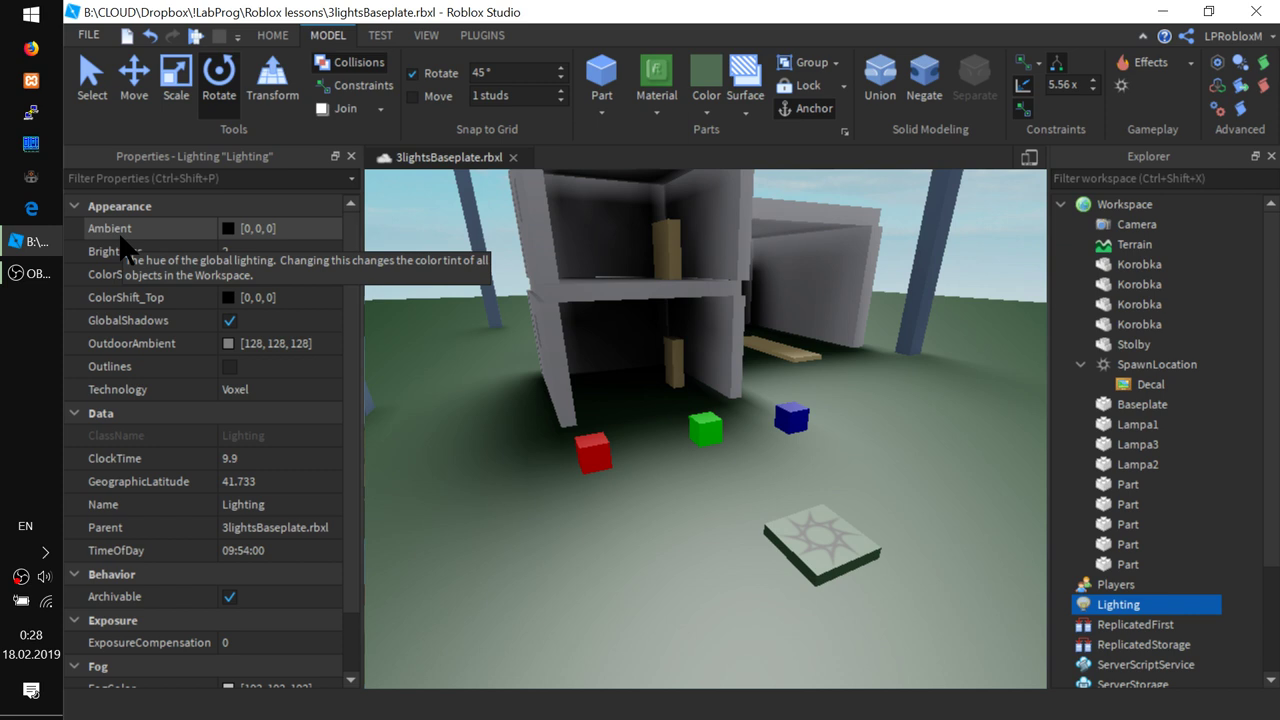
- Preview dark red (170, 0, 0), orange and blue (0, 0, 255) as Lighting's Ambient color, and restore it to black
{"action": "left_click", "coordinate": [240, 229]}
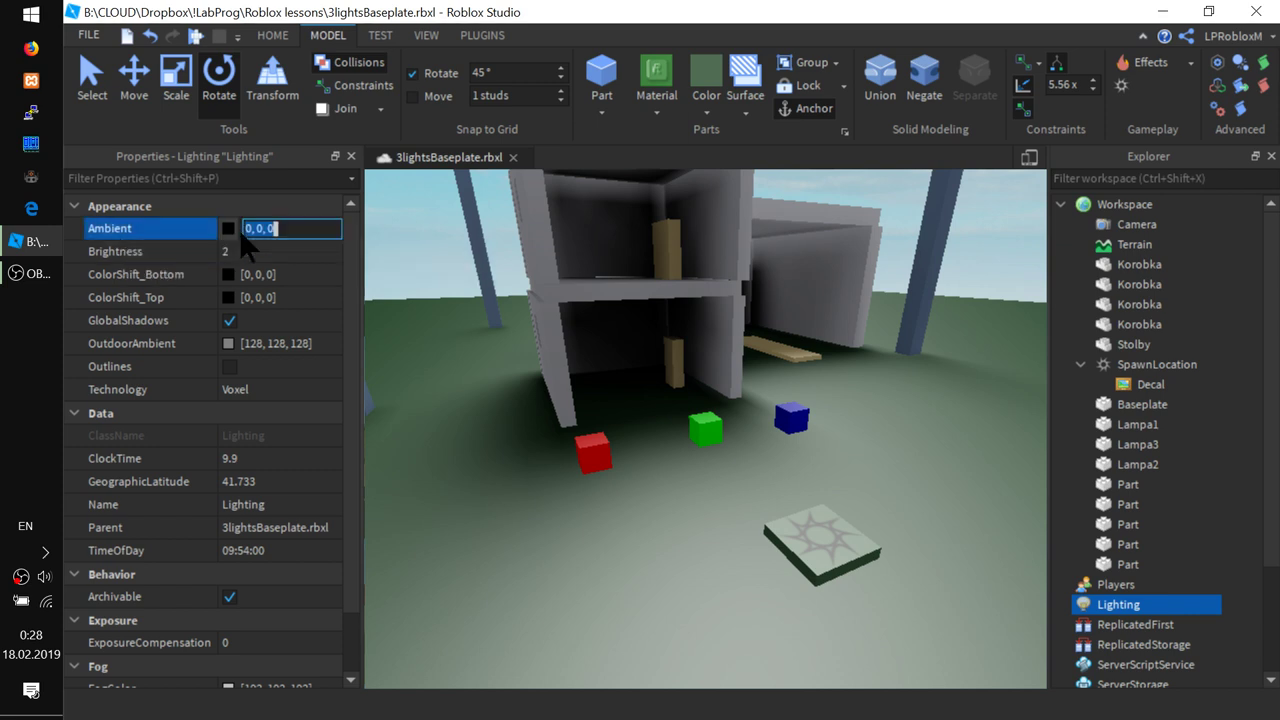
{"action": "left_click", "coordinate": [228, 229]}
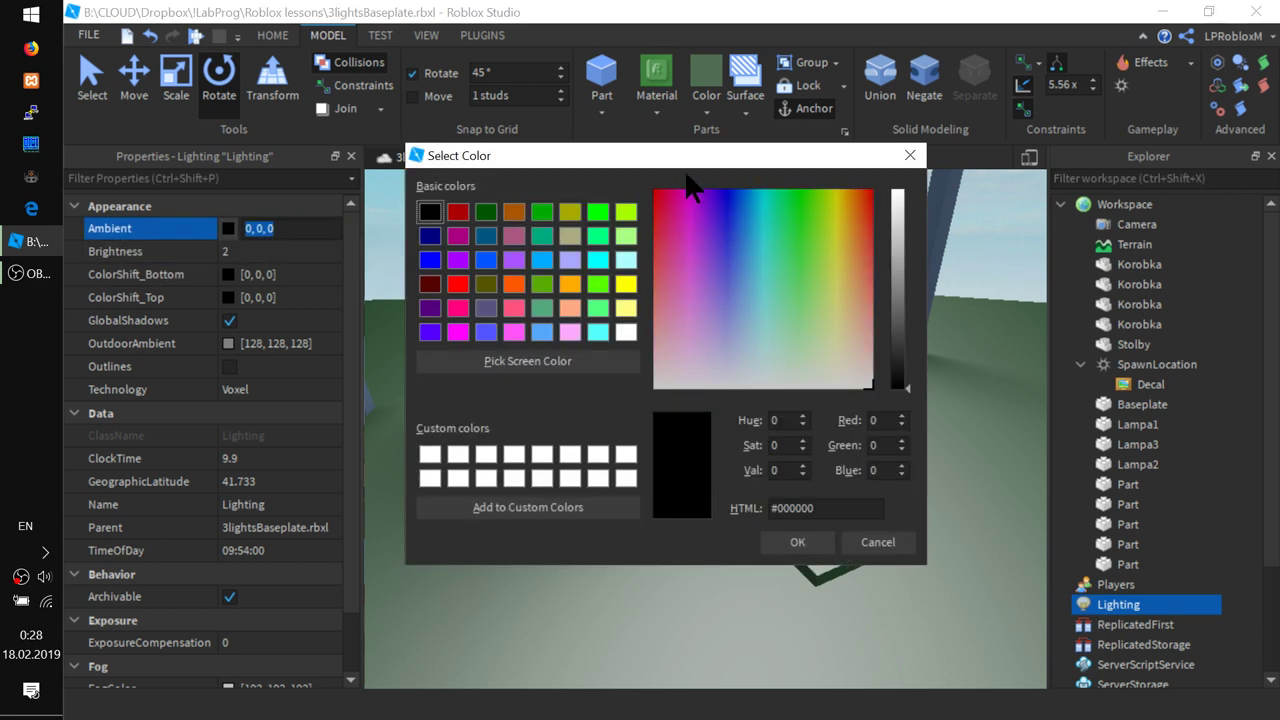
{"action": "left_click_drag", "start_coordinate": [762, 180], "coordinate": [881, 199]}
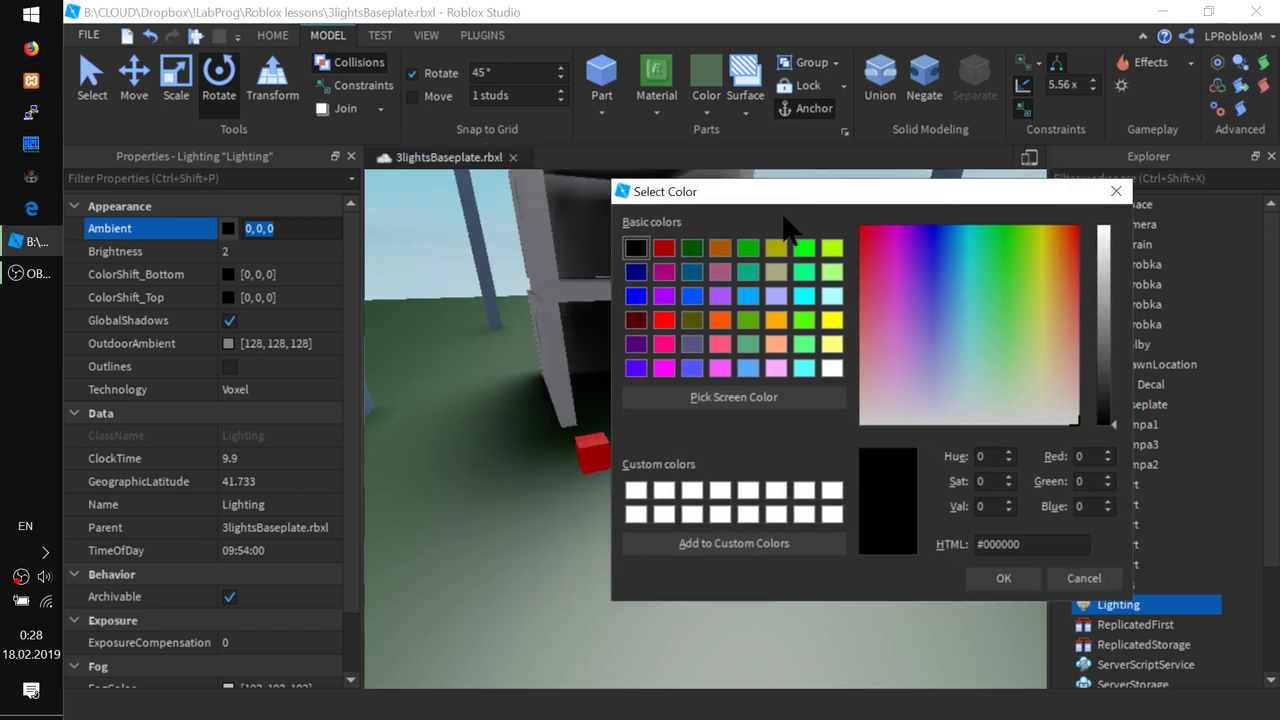
{"action": "left_click", "coordinate": [660, 249]}
{"action": "left_click_drag", "start_coordinate": [831, 197], "coordinate": [935, 232]}
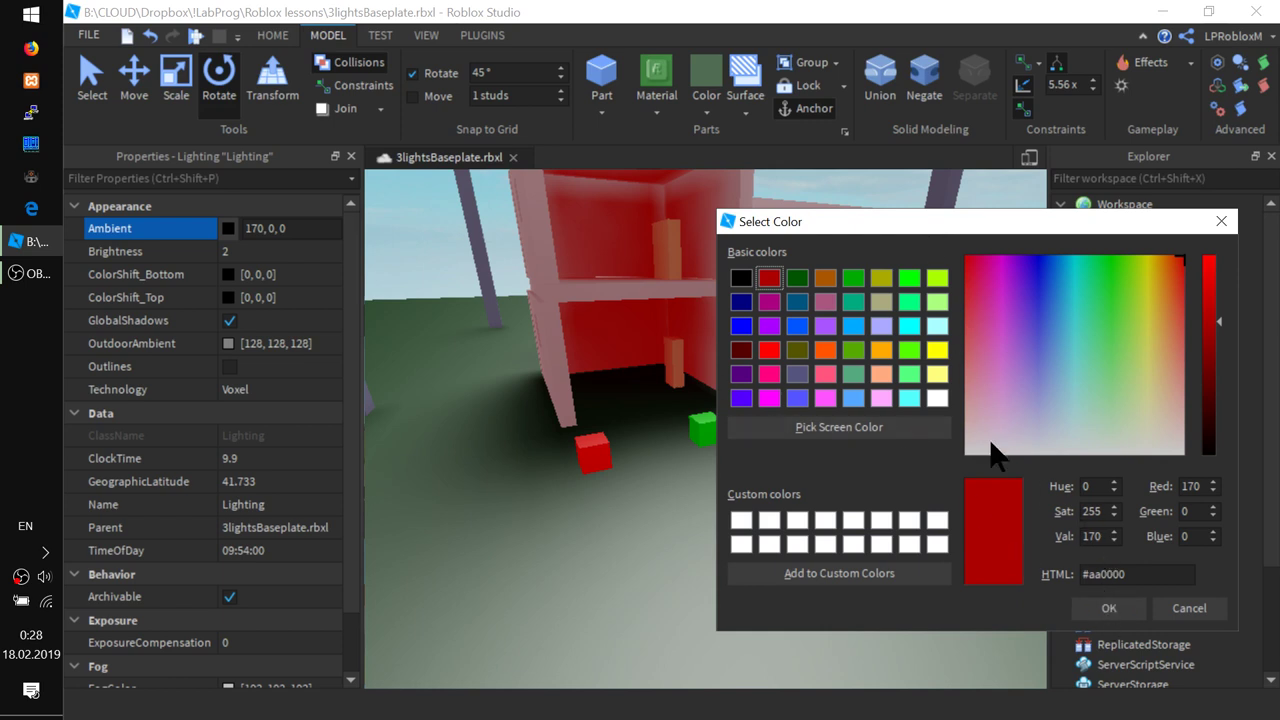
{"action": "left_click", "coordinate": [823, 277]}
{"action": "left_click", "coordinate": [797, 325]}
{"action": "left_click", "coordinate": [741, 325]}
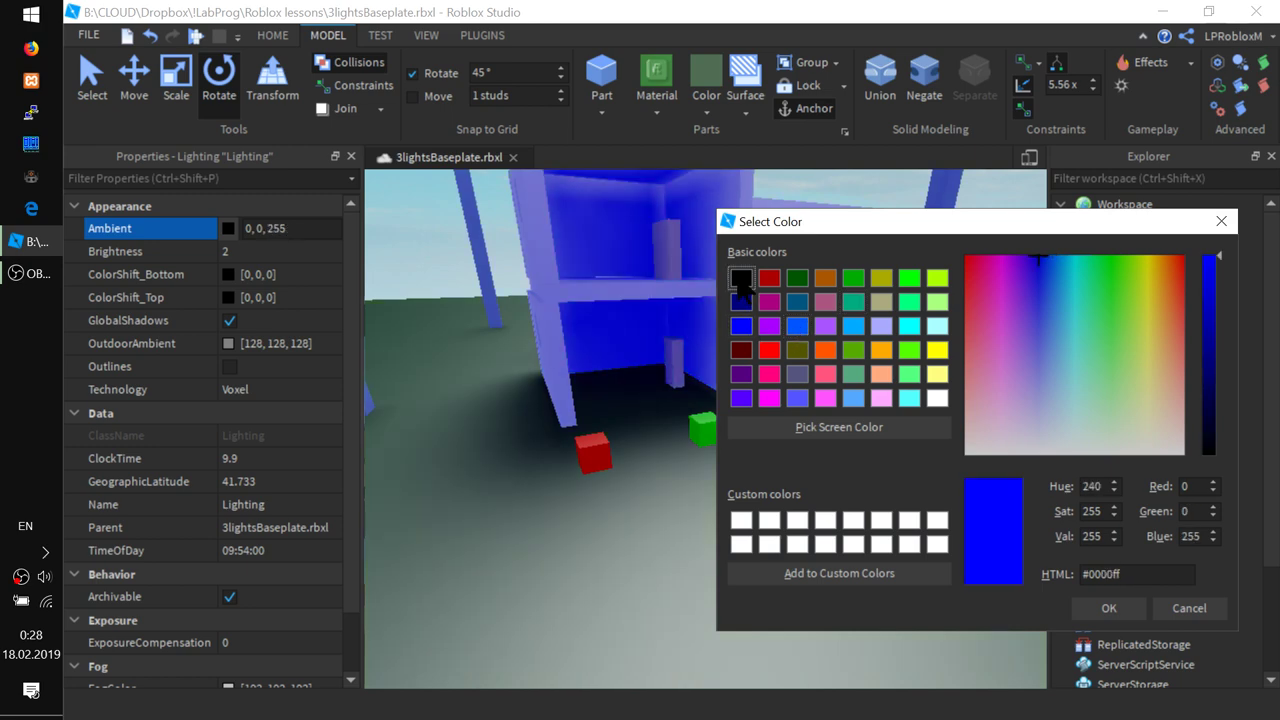
{"action": "left_click", "coordinate": [740, 280]}
{"action": "left_click", "coordinate": [1090, 607]}
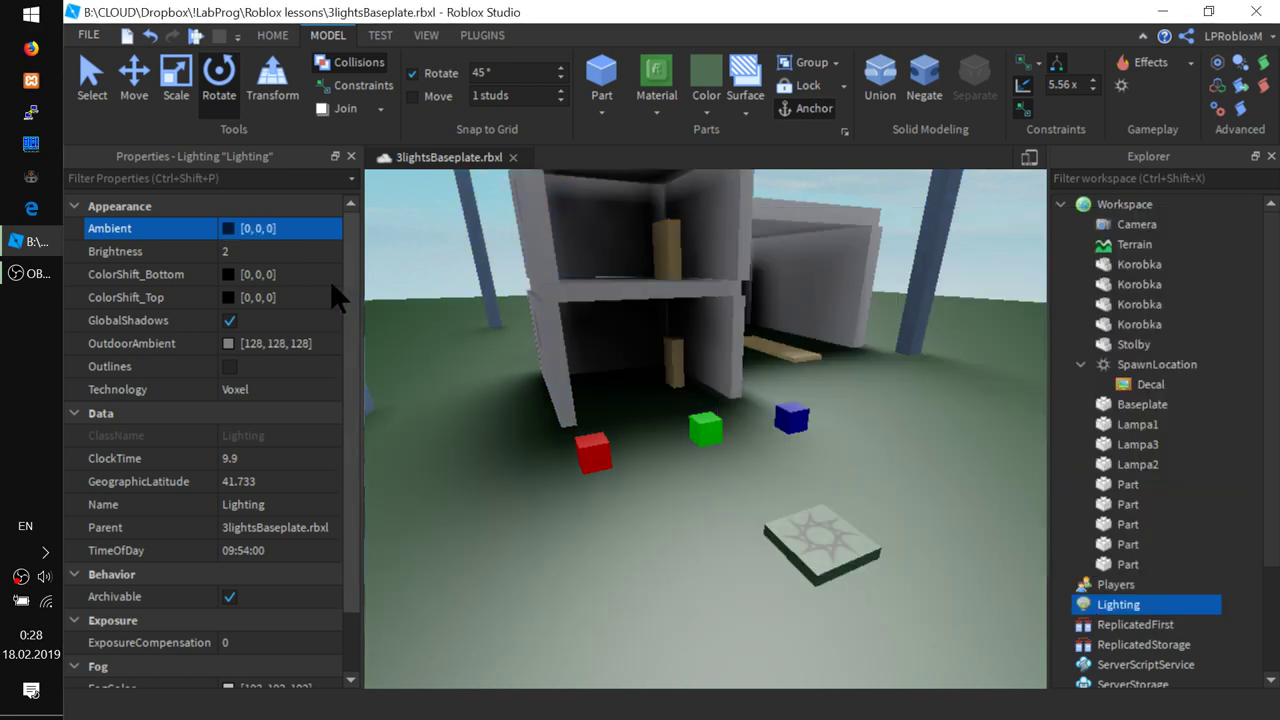
- Try a different Brightness value for Lighting and undo the change
{"action": "left_click", "coordinate": [272, 253]}
{"action": "mouse_move", "coordinate": [302, 247]}
{"action": "left_mouse_down"}
{"action": "mouse_move", "coordinate": [339, 247]}
{"action": "mouse_move", "coordinate": [278, 248]}
{"action": "mouse_move", "coordinate": [305, 254]}
{"action": "left_mouse_up"}
{"action": "left_click", "coordinate": [448, 483]}
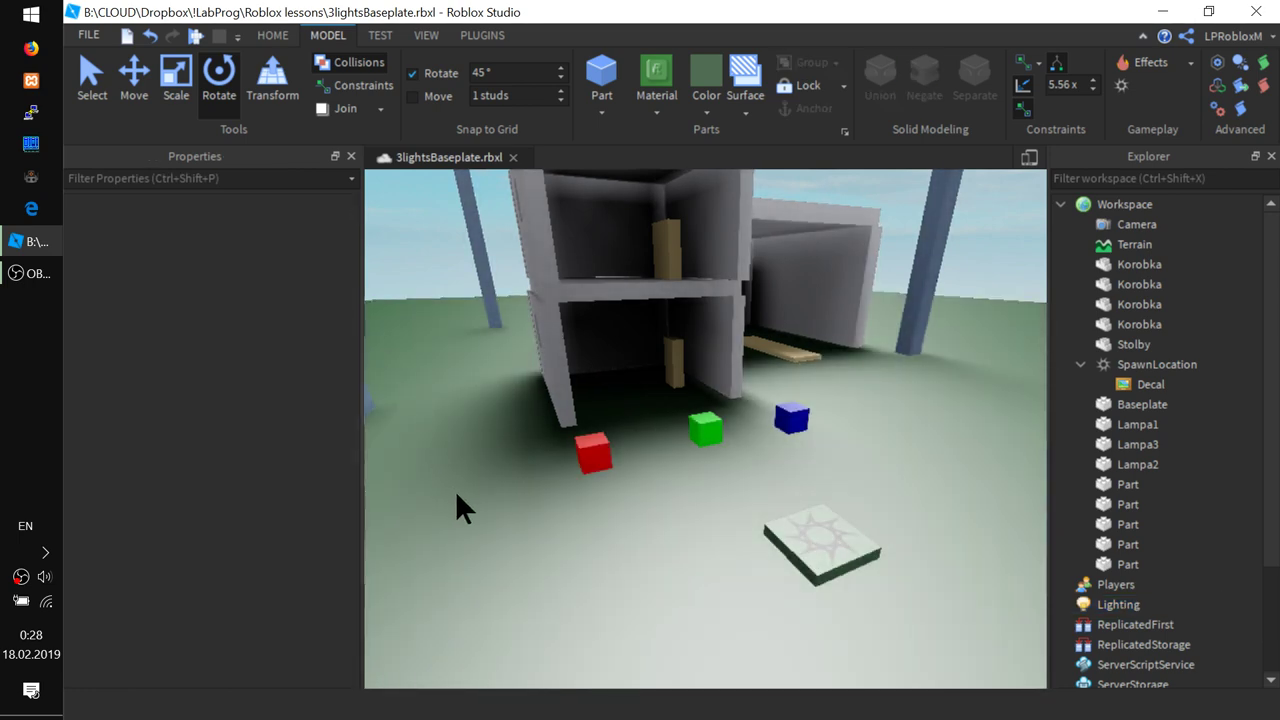
{"action": "key", "text": "ctrl+z"}
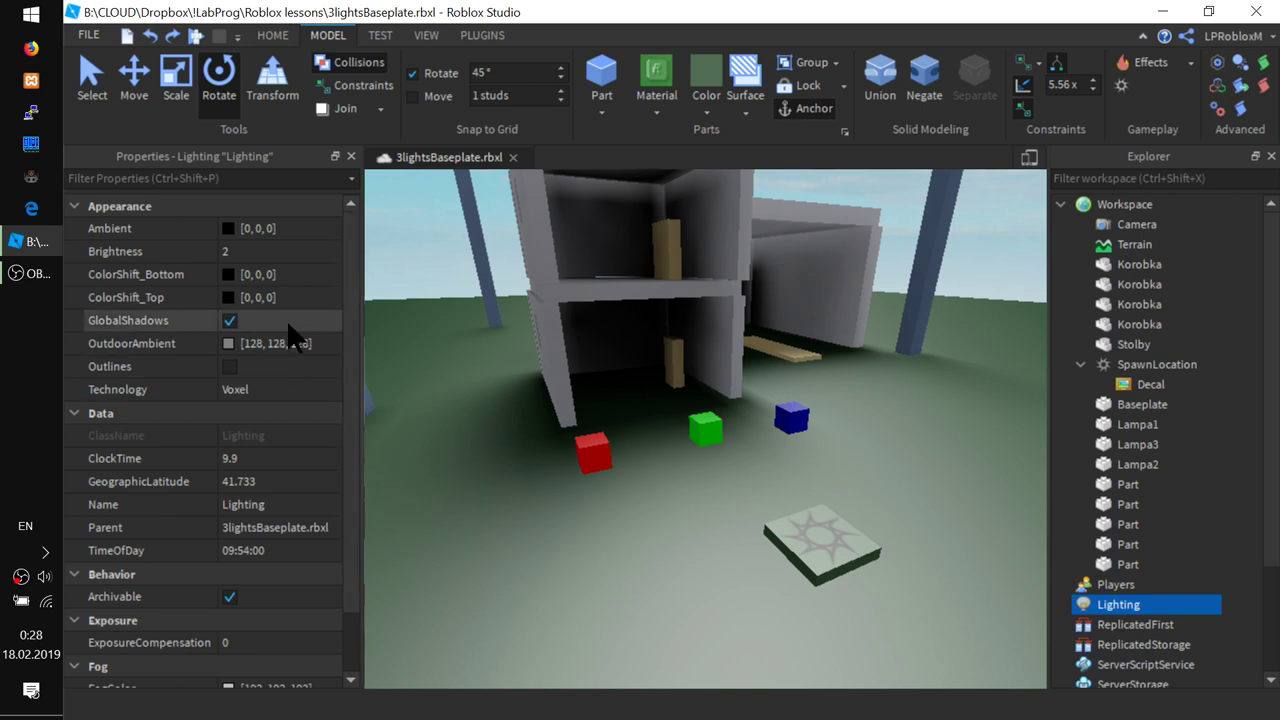
{"action": "key", "text": "ctrl+z"}
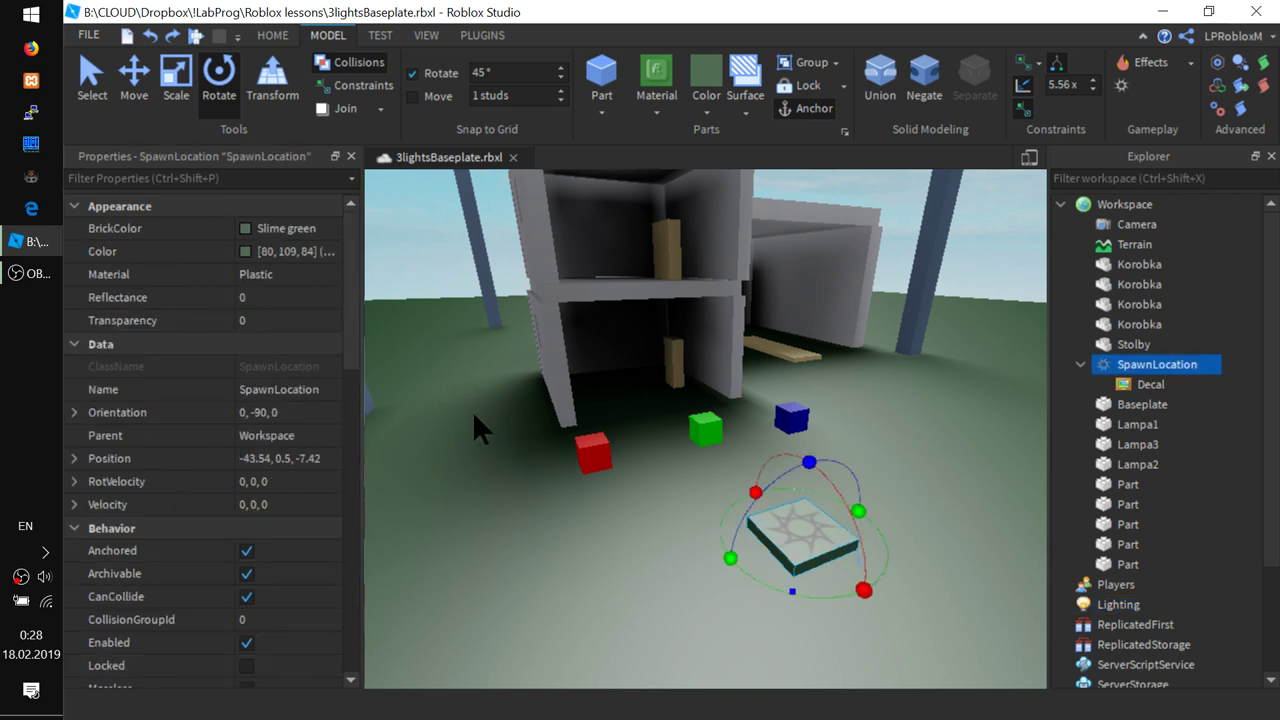
{"action": "key", "text": "ctrl+z"}
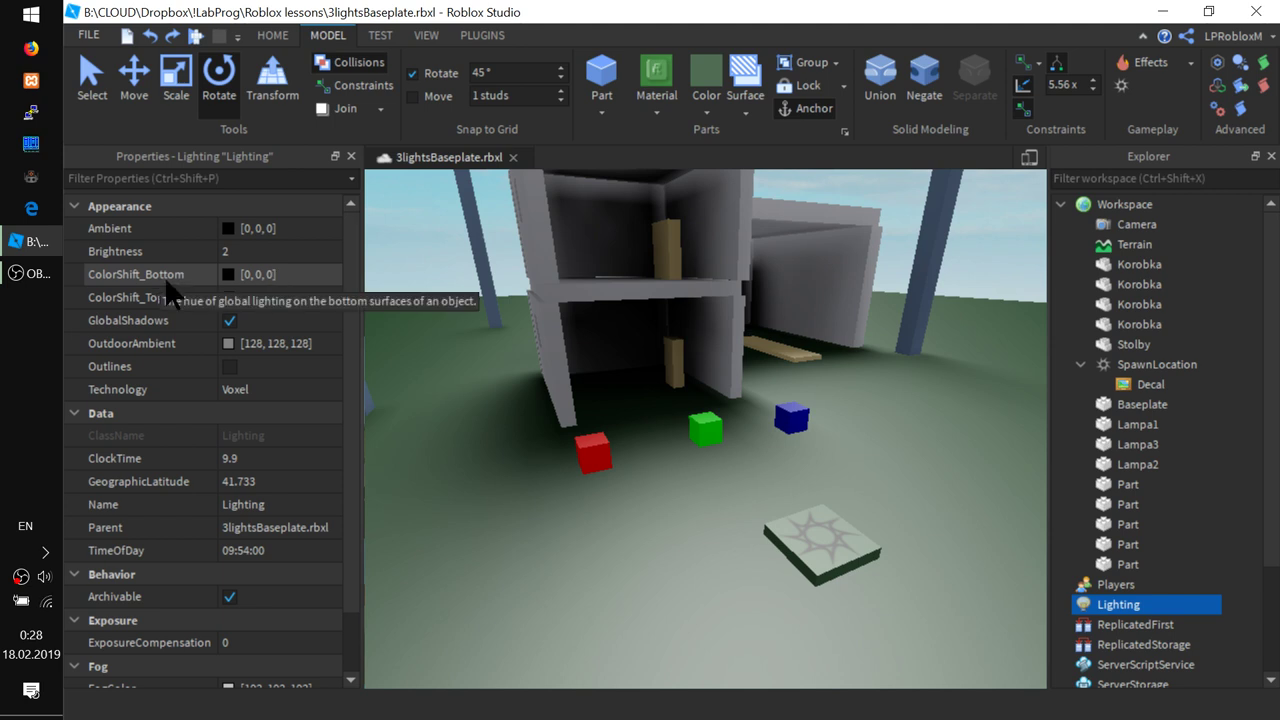
- Select the lower Korobka box behind the colored cubes and examine its underside and interior up close
{"action": "left_click", "coordinate": [659, 303]}
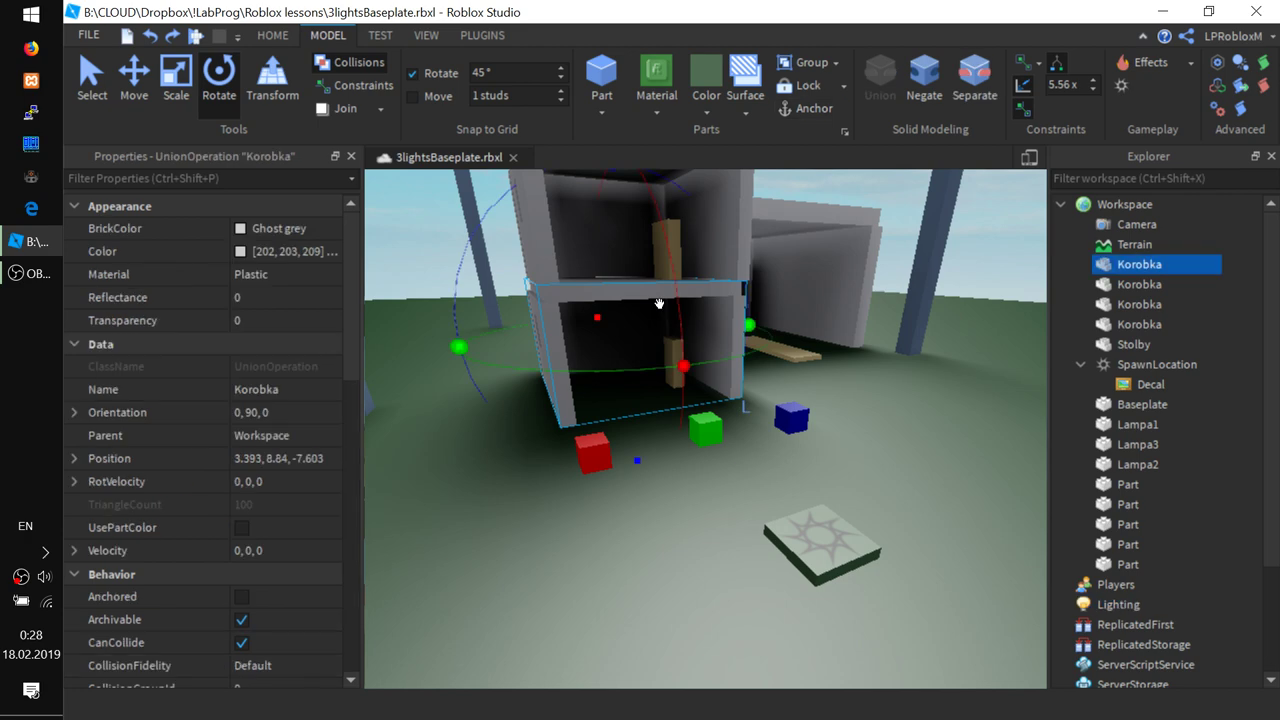
{"action": "key", "text": "f"}
{"action": "right_click_drag", "start_coordinate": [731, 416], "coordinate": [733, 415]}
{"action": "scroll", "coordinate": [733, 415], "scroll_direction": "down", "scroll_amount": 8}
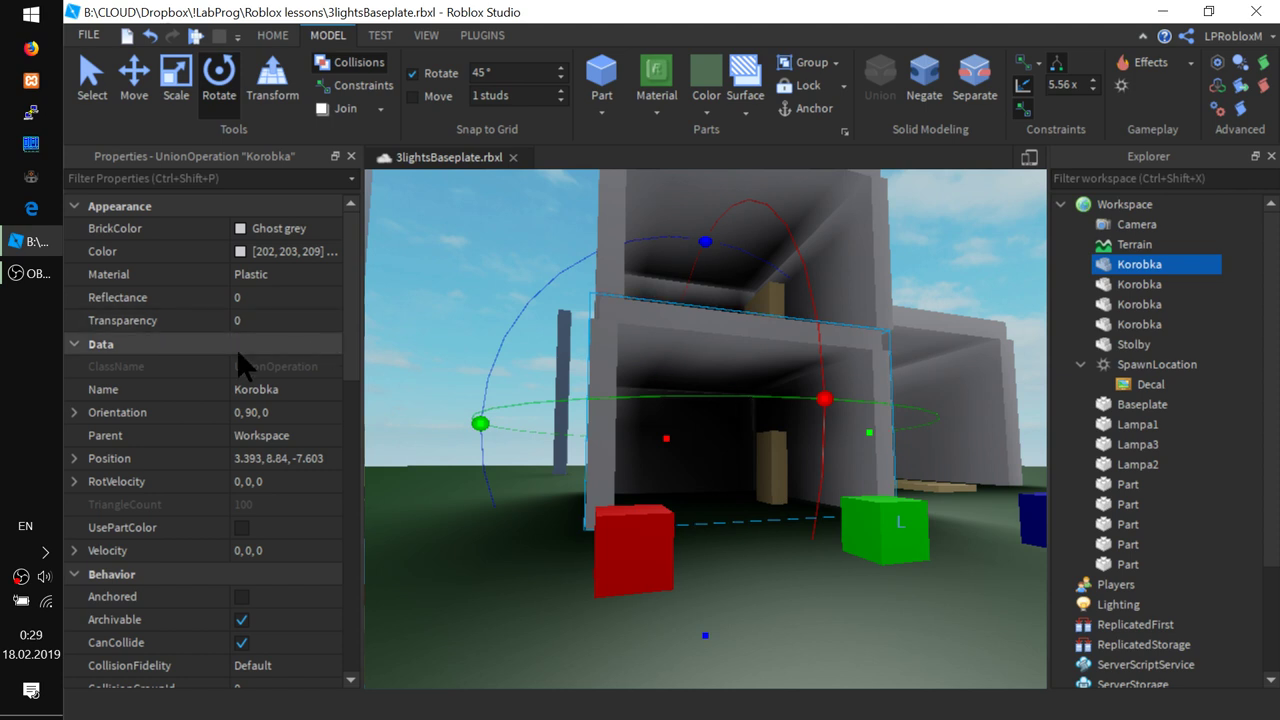
- Preview dark red, purple (170, 0, 255), magenta and dark blue as Lighting's ColorShift_Bottom color, and discard the change
{"action": "left_click", "coordinate": [1122, 604]}
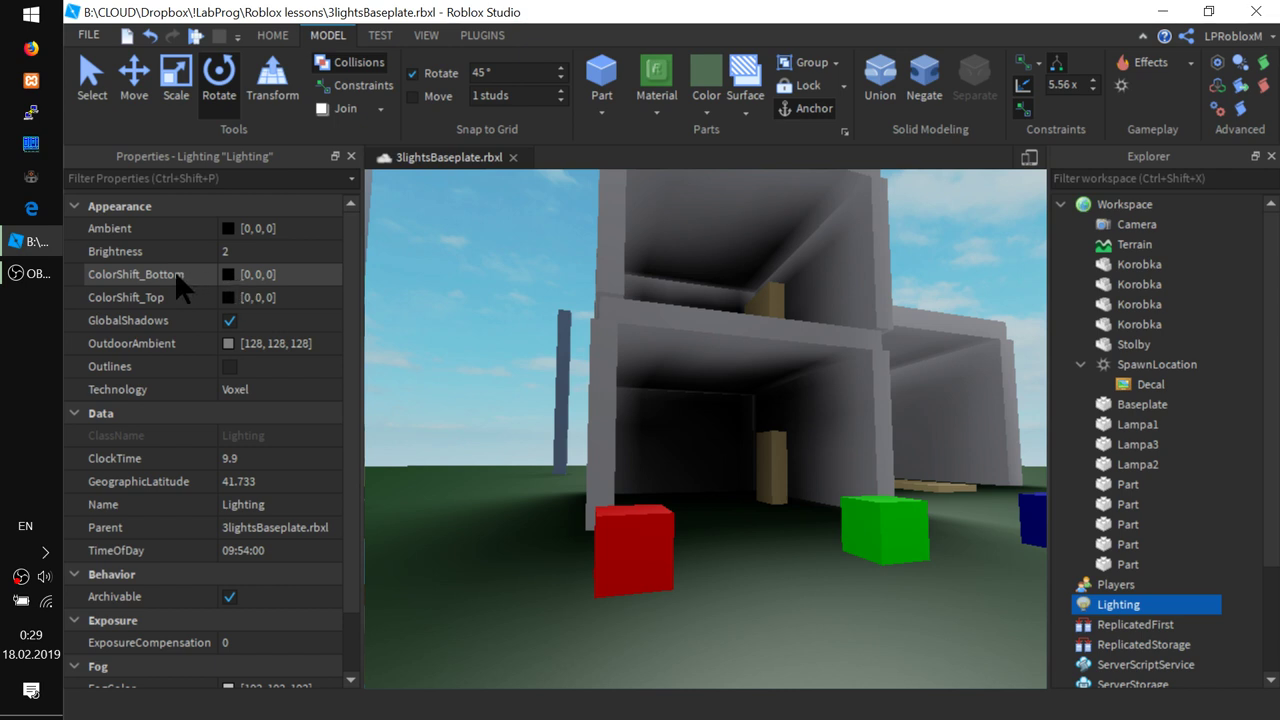
{"action": "mouse_move", "coordinate": [174, 270]}
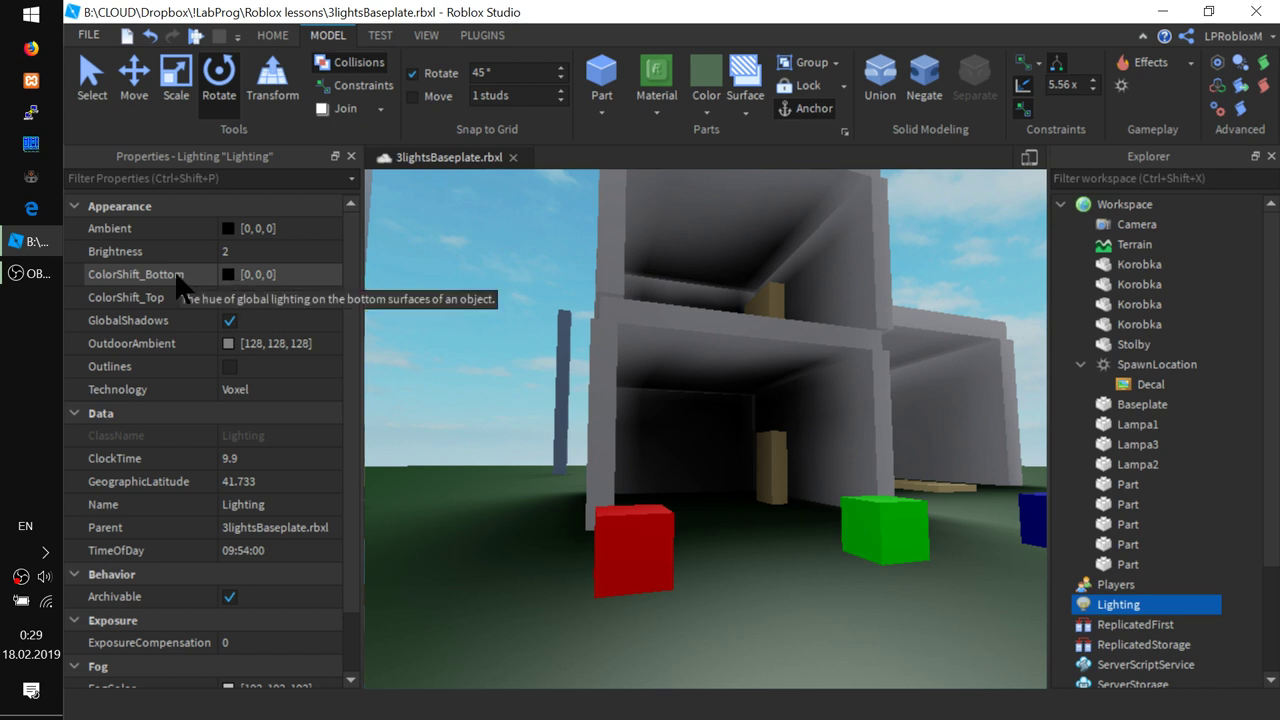
{"action": "left_click", "coordinate": [238, 276]}
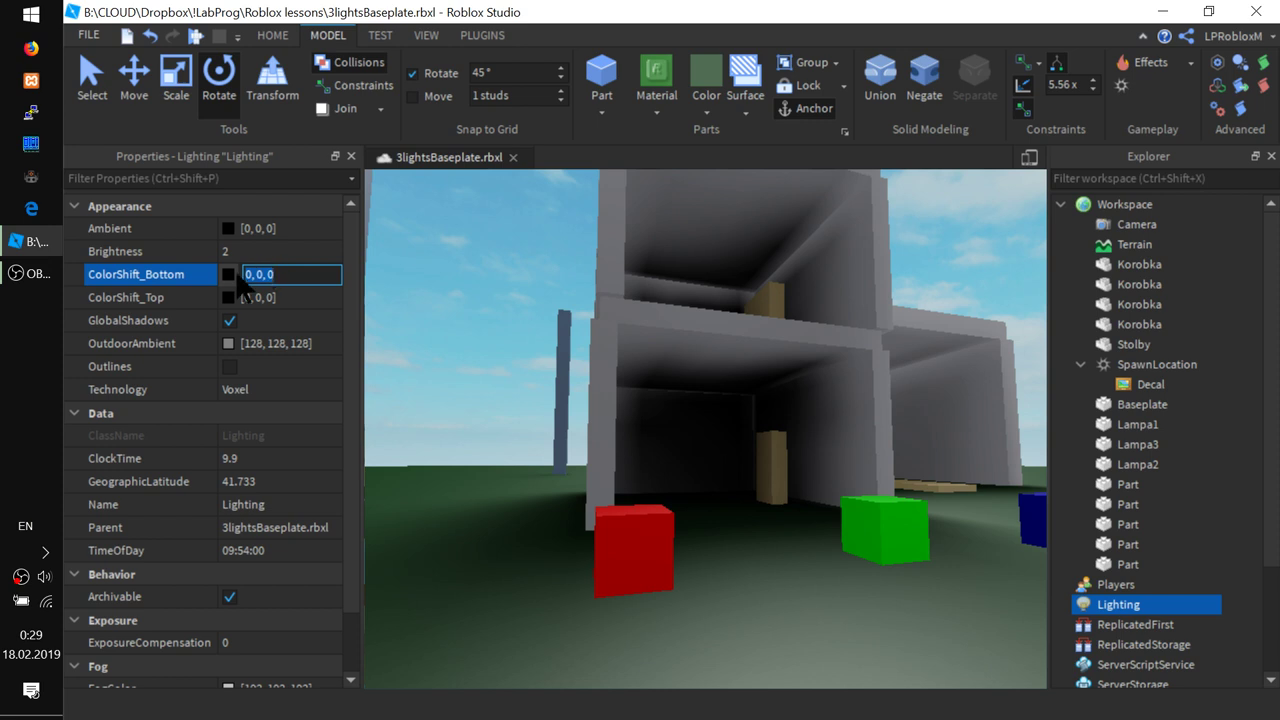
{"action": "left_click", "coordinate": [229, 274]}
{"action": "left_click_drag", "start_coordinate": [713, 155], "coordinate": [1188, 212]}
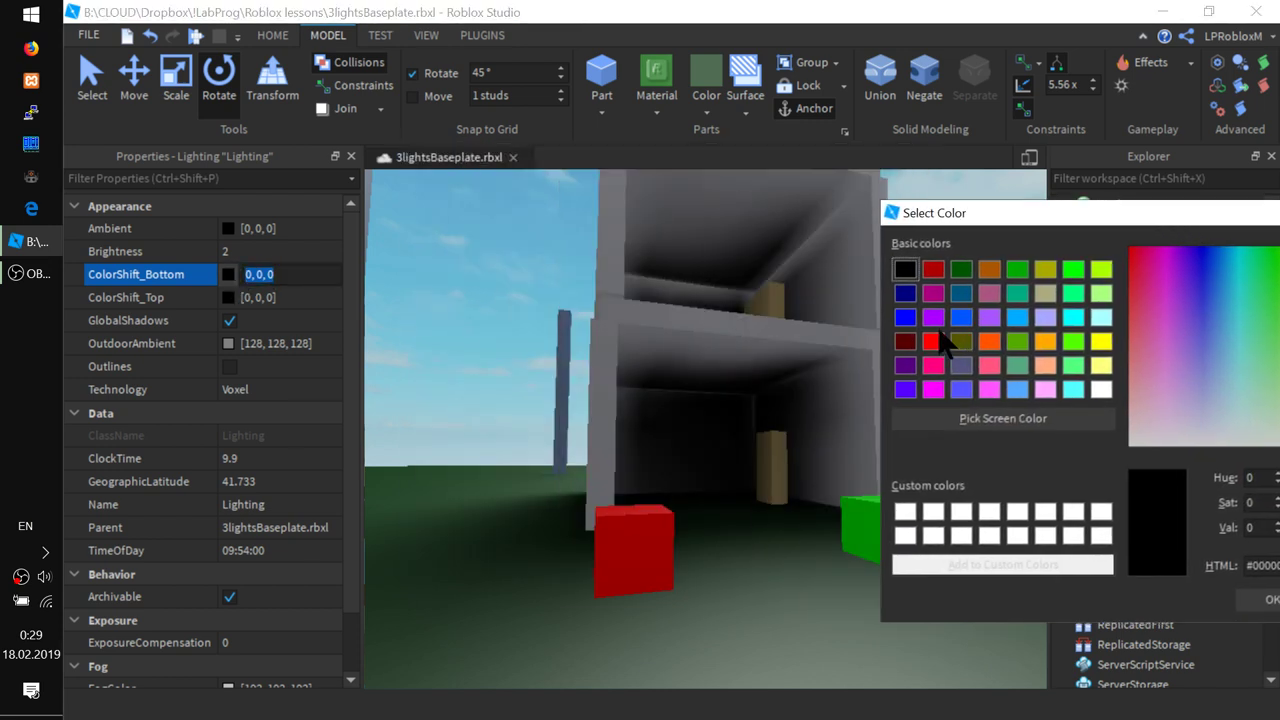
{"action": "left_click", "coordinate": [937, 270]}
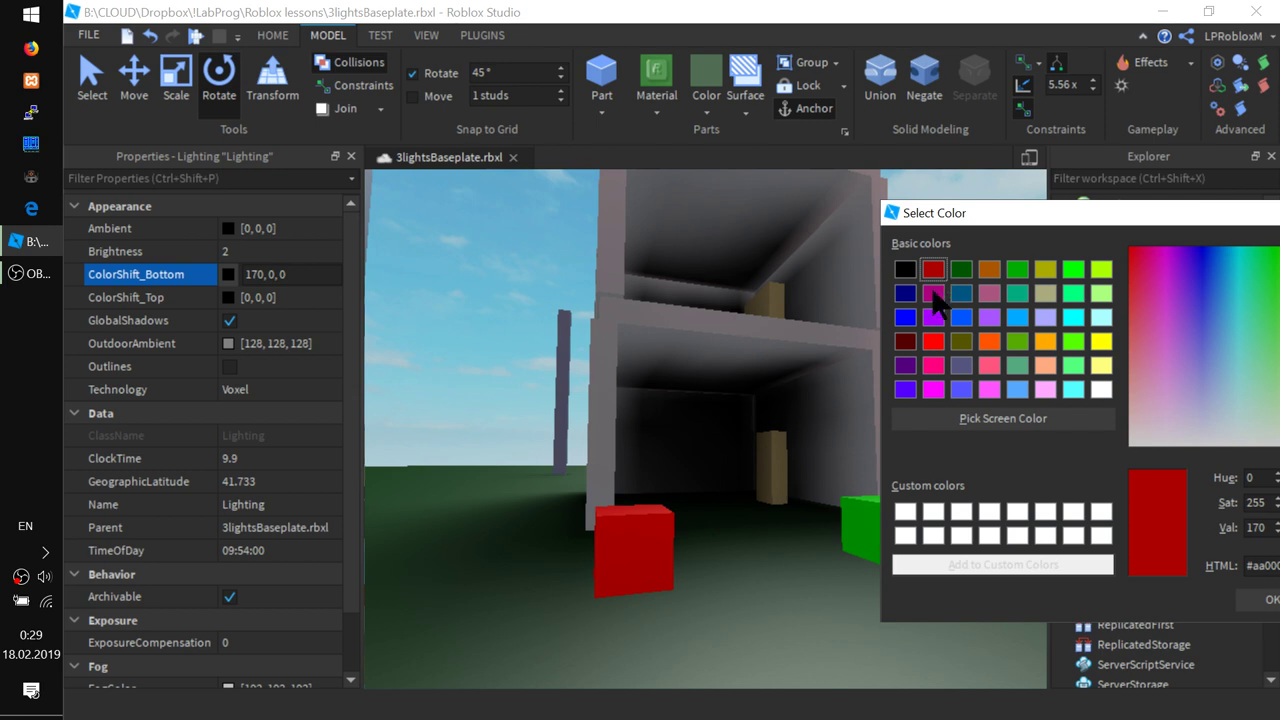
{"action": "left_click", "coordinate": [934, 310]}
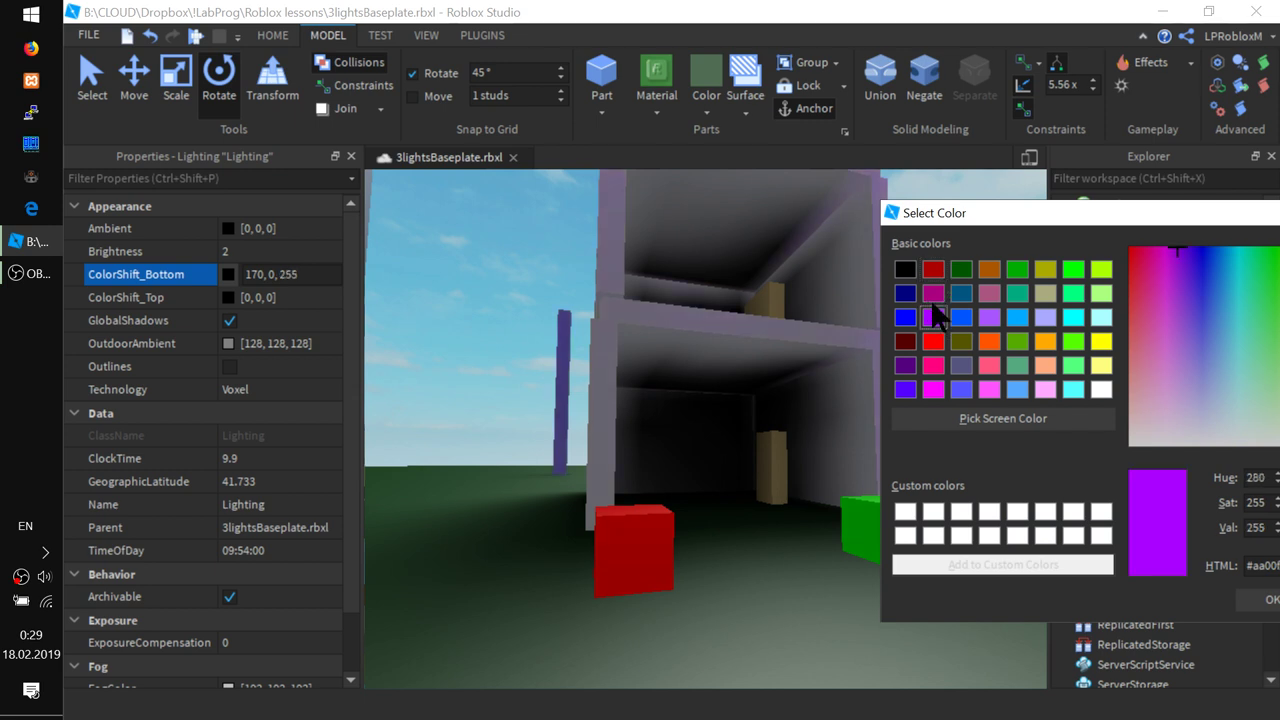
{"action": "left_click", "coordinate": [934, 338]}
{"action": "left_click", "coordinate": [934, 292]}
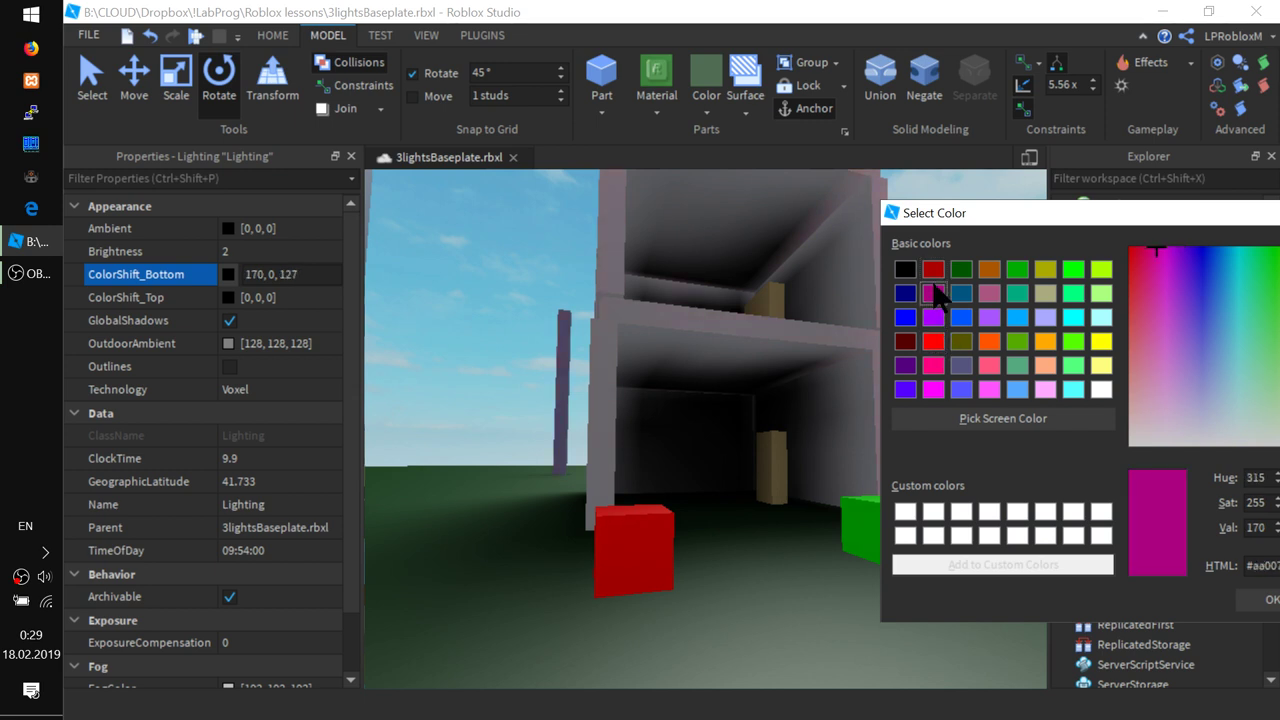
{"action": "left_click", "coordinate": [905, 293]}
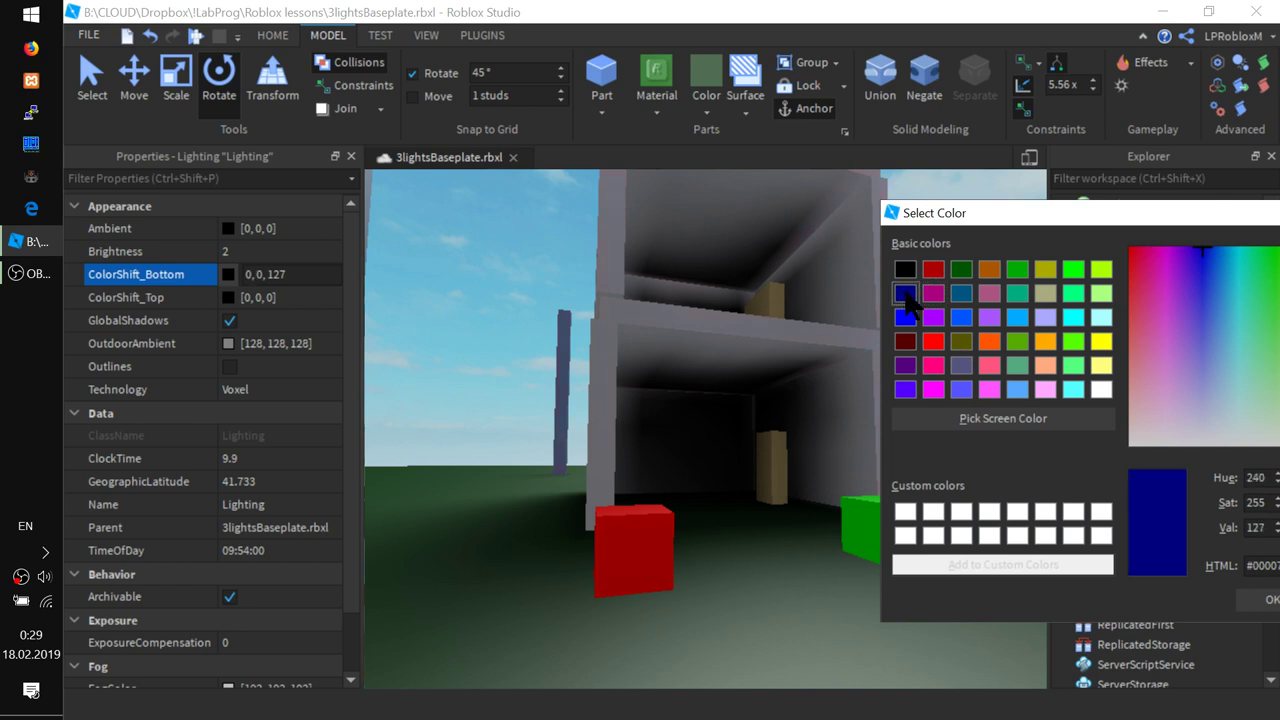
{"action": "left_click", "coordinate": [938, 262]}
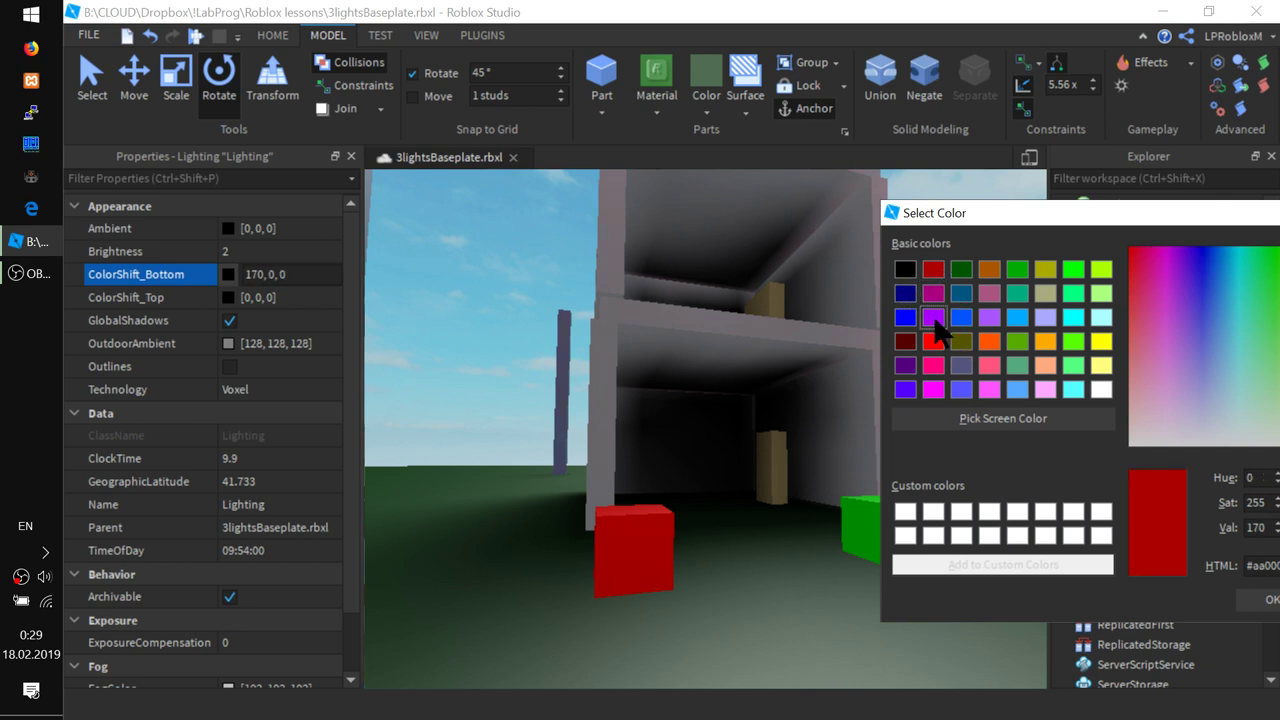
{"action": "left_click", "coordinate": [933, 316]}
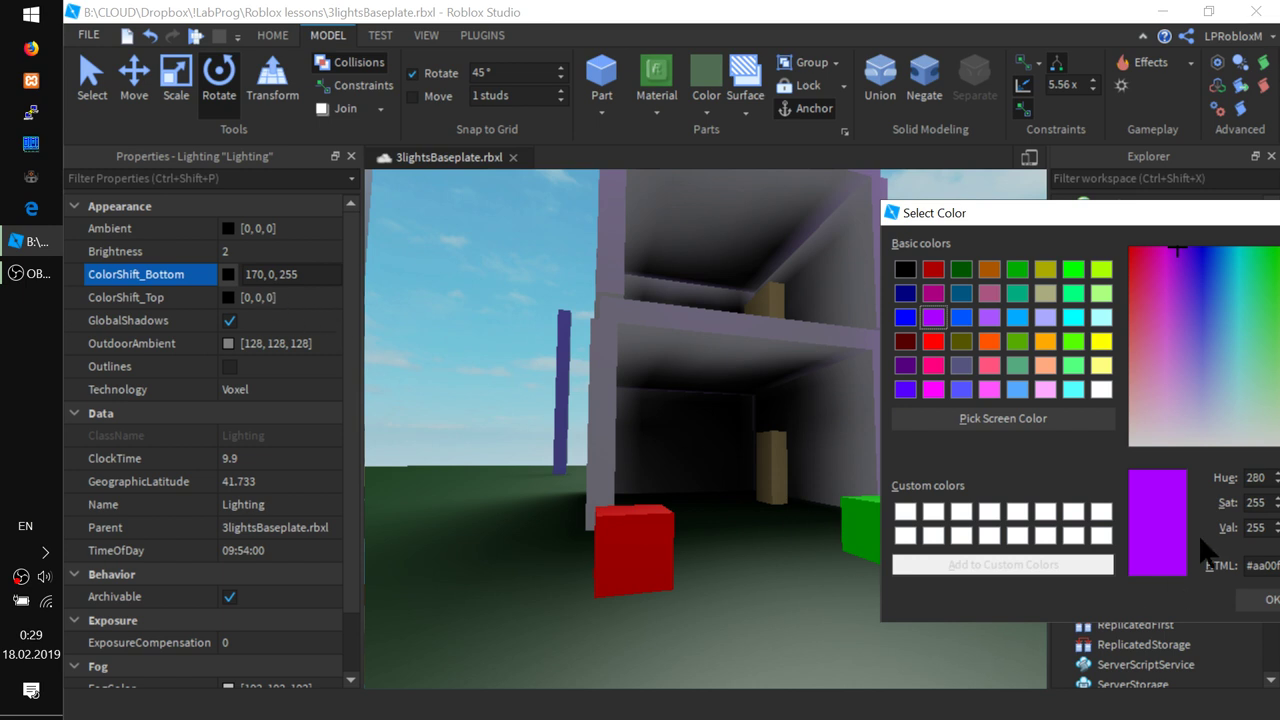
{"action": "left_click_drag", "start_coordinate": [1051, 207], "coordinate": [920, 216]}
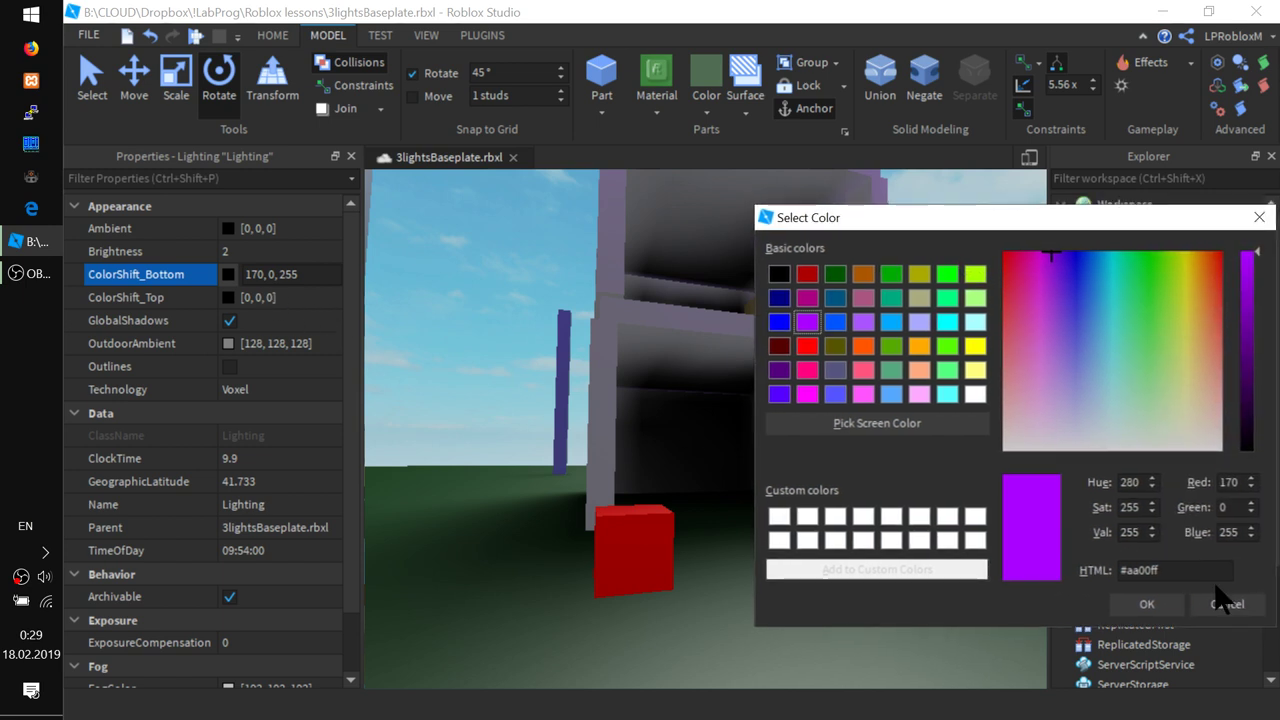
{"action": "left_click", "coordinate": [1207, 597]}
{"action": "key", "text": "ctrl+z"}
- Preview orange (255, 85, 0), green and magenta (170, 0, 127) as Lighting's ColorShift_Top color, and discard the change
{"action": "right_click_drag", "start_coordinate": [777, 280], "coordinate": [783, 286]}
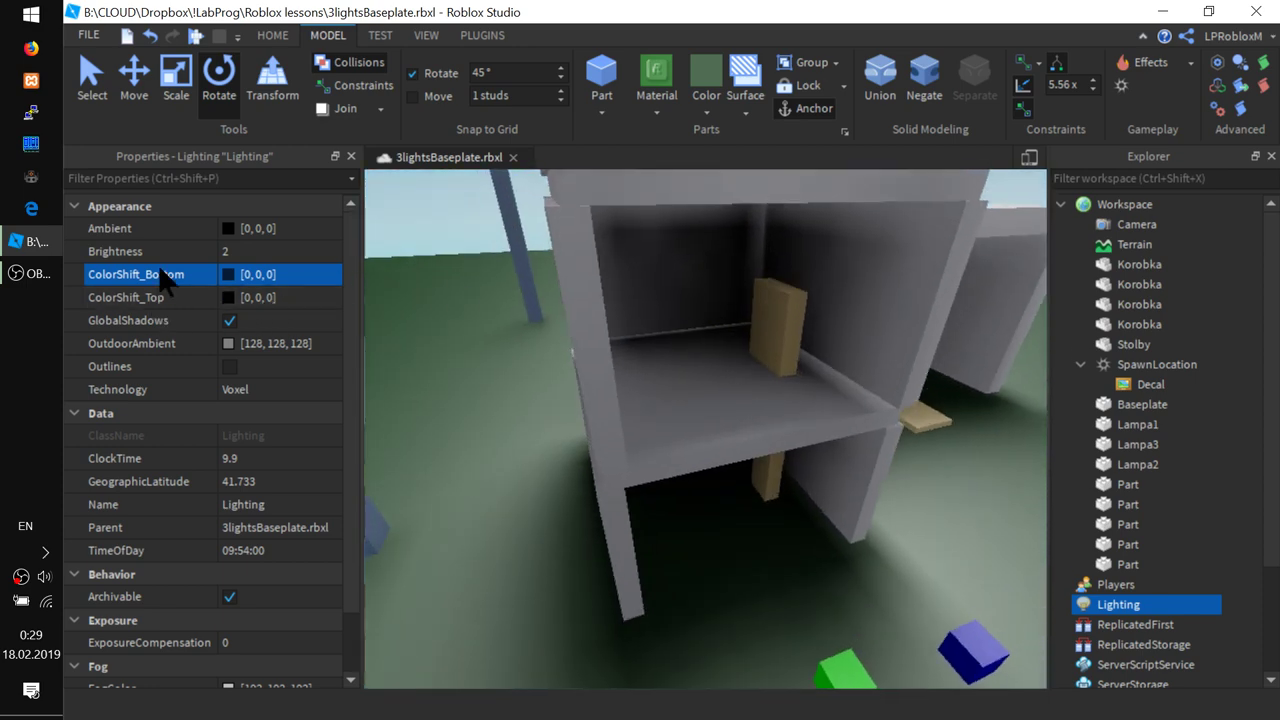
{"action": "left_click", "coordinate": [272, 295]}
{"action": "left_click", "coordinate": [229, 298]}
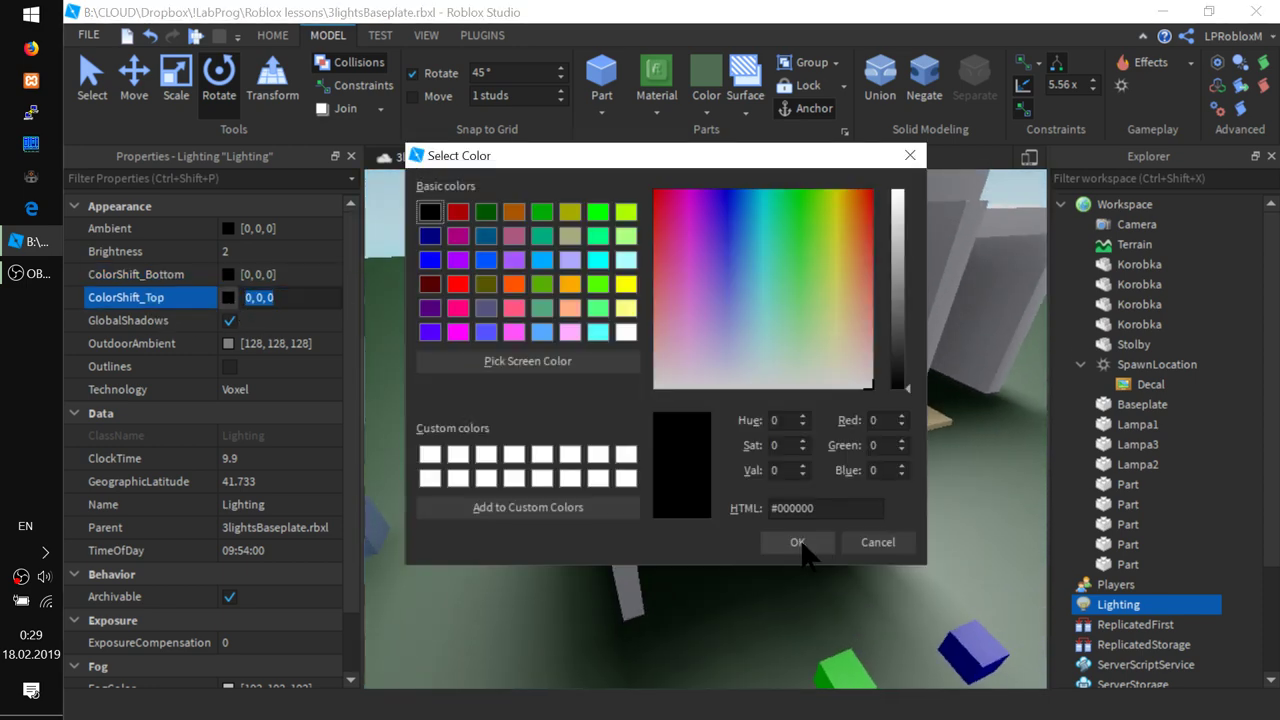
{"action": "left_click_drag", "start_coordinate": [591, 167], "coordinate": [1076, 240]}
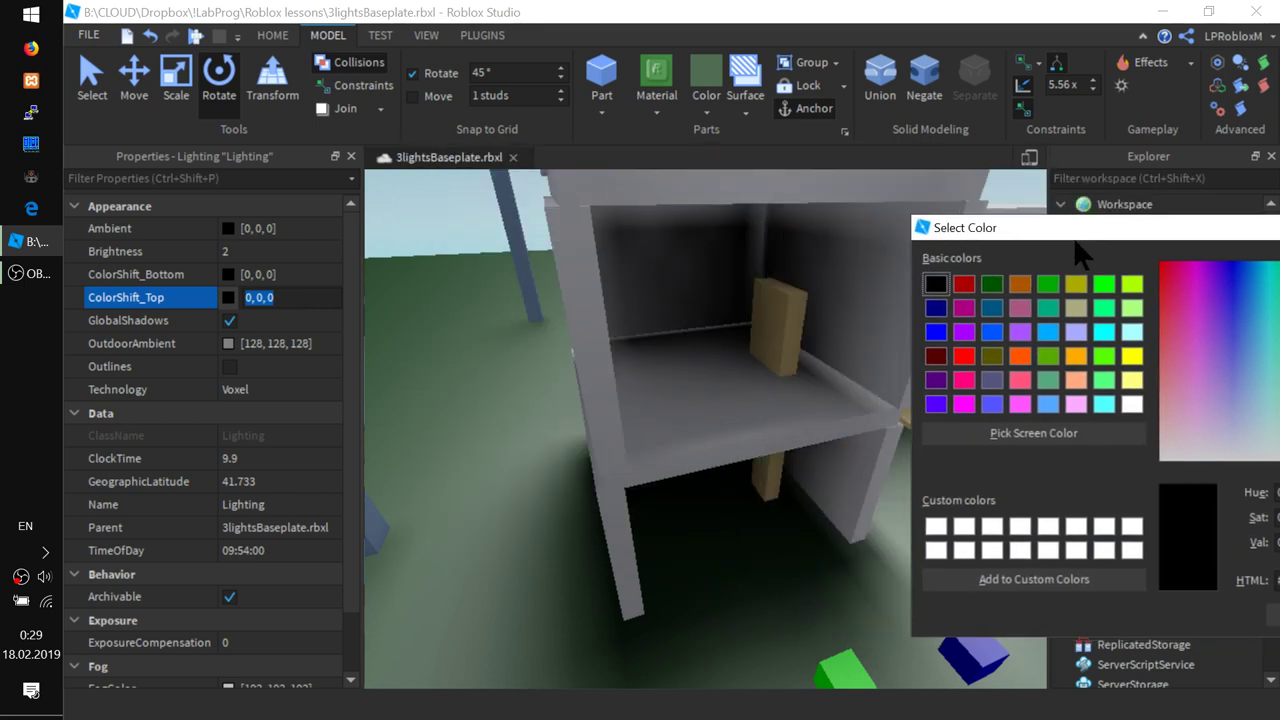
{"action": "left_click", "coordinate": [1020, 356]}
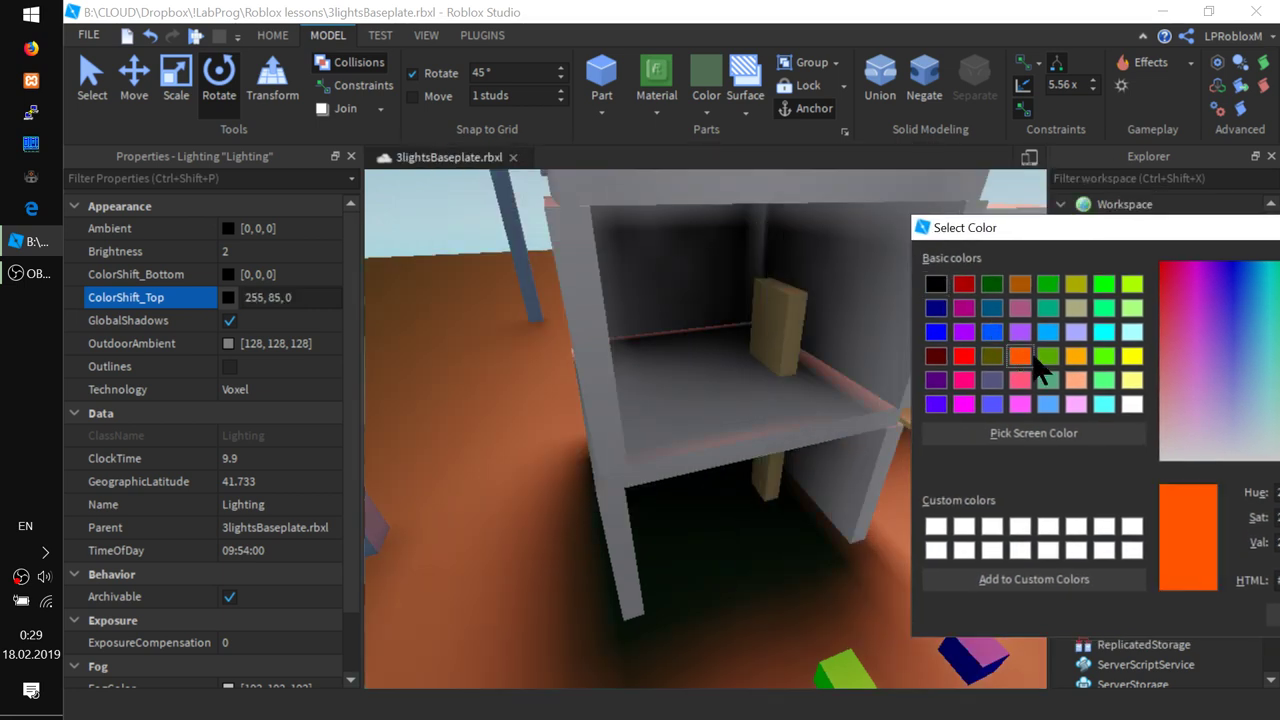
{"action": "left_click", "coordinate": [1048, 286]}
{"action": "left_click", "coordinate": [963, 307]}
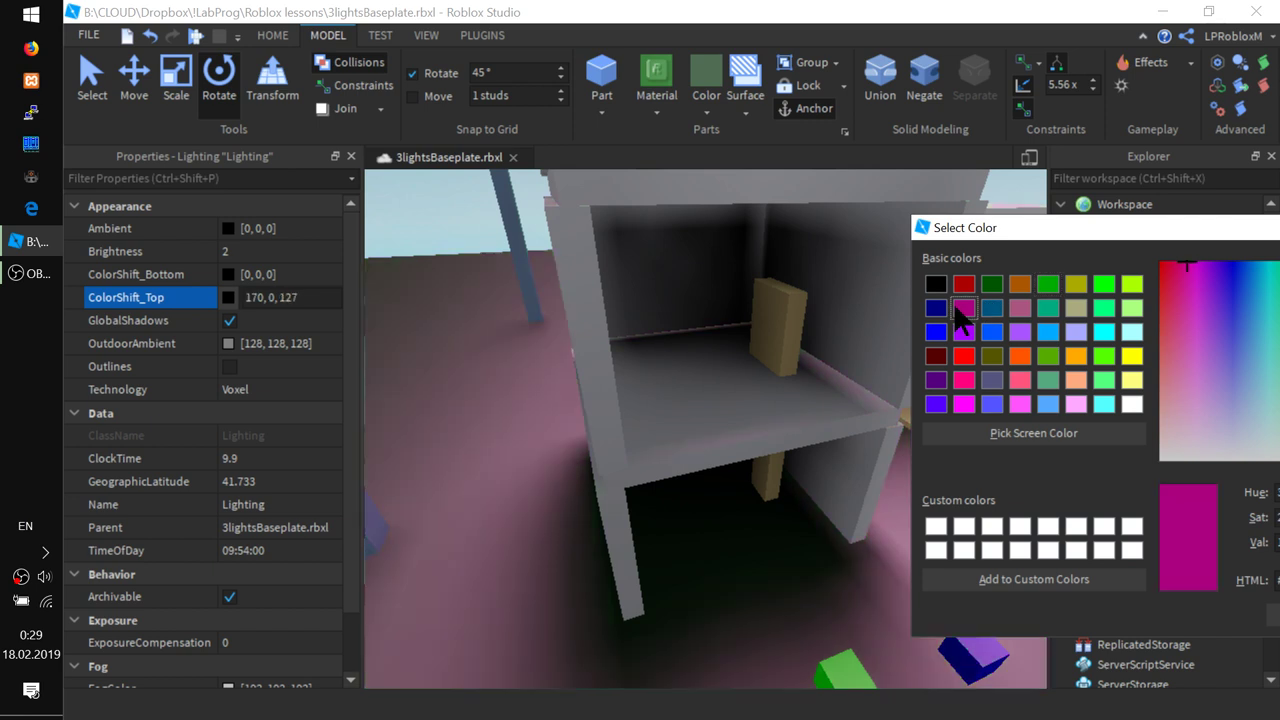
{"action": "left_click_drag", "start_coordinate": [1010, 228], "coordinate": [825, 195]}
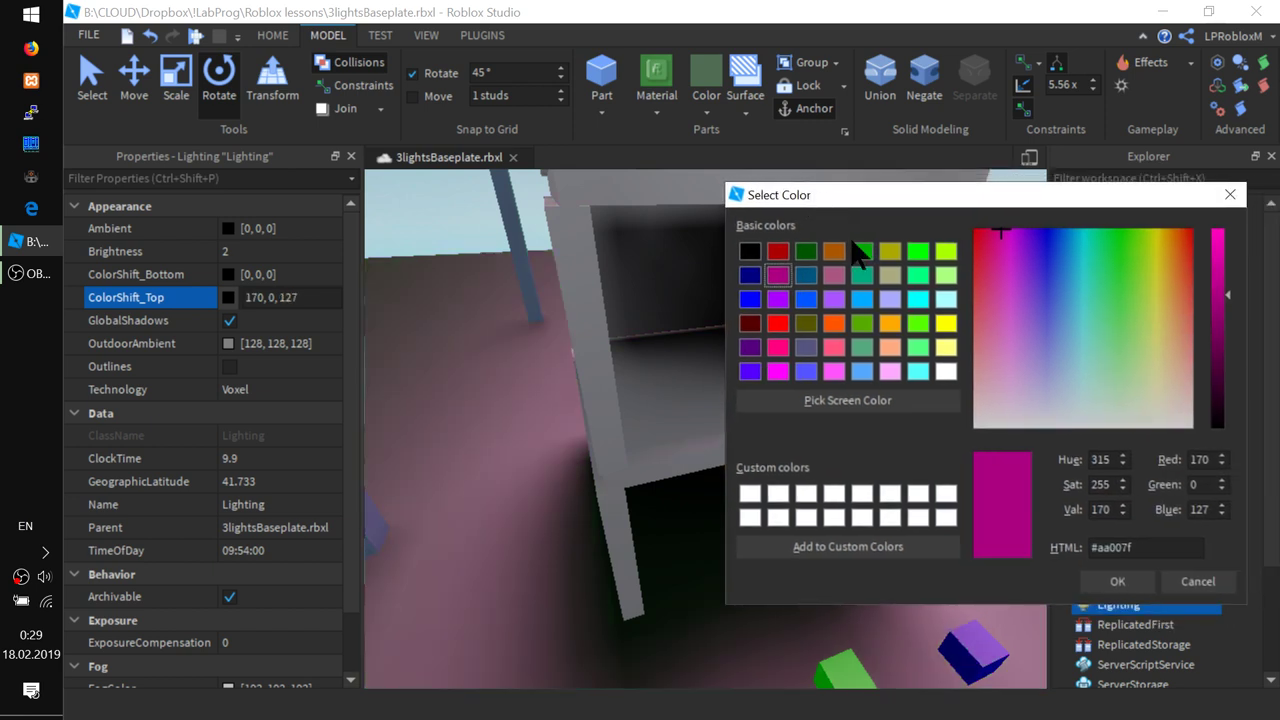
{"action": "left_click", "coordinate": [1176, 580]}
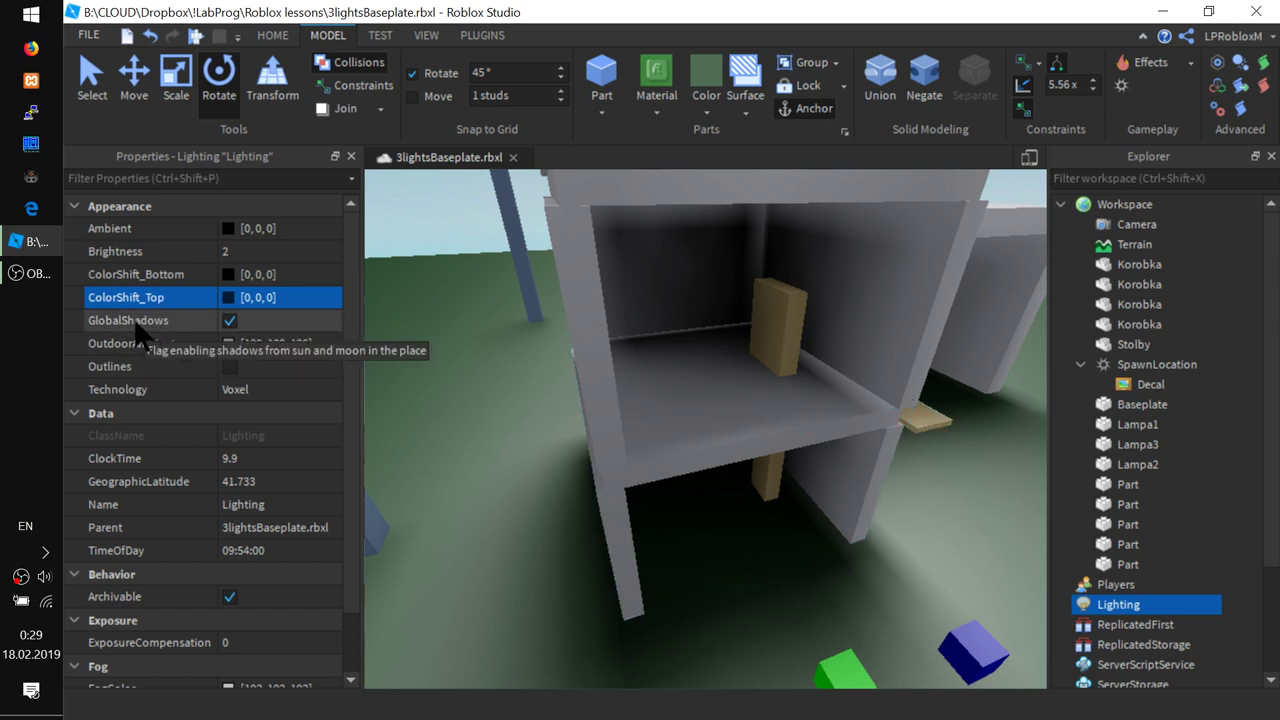
- Turn Lighting's GlobalShadows off and back on to compare the scene with and without shadows
{"action": "left_click", "coordinate": [230, 321]}
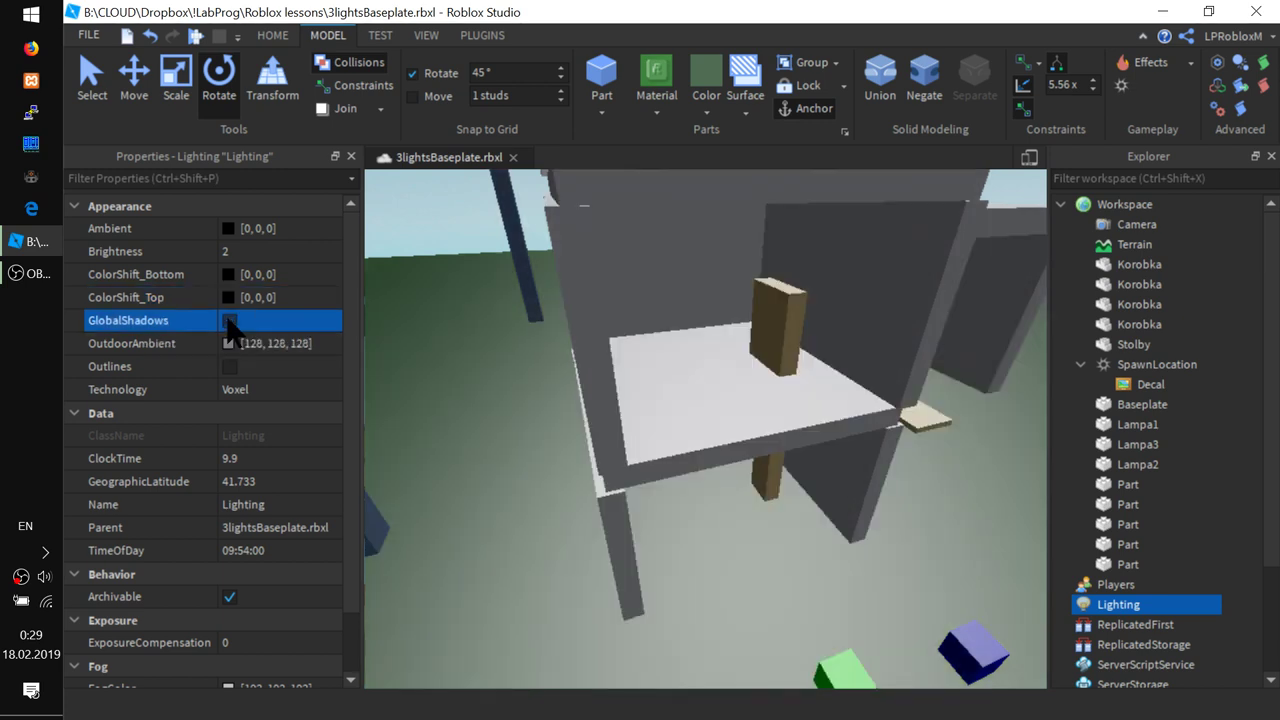
{"action": "left_click", "coordinate": [230, 321]}
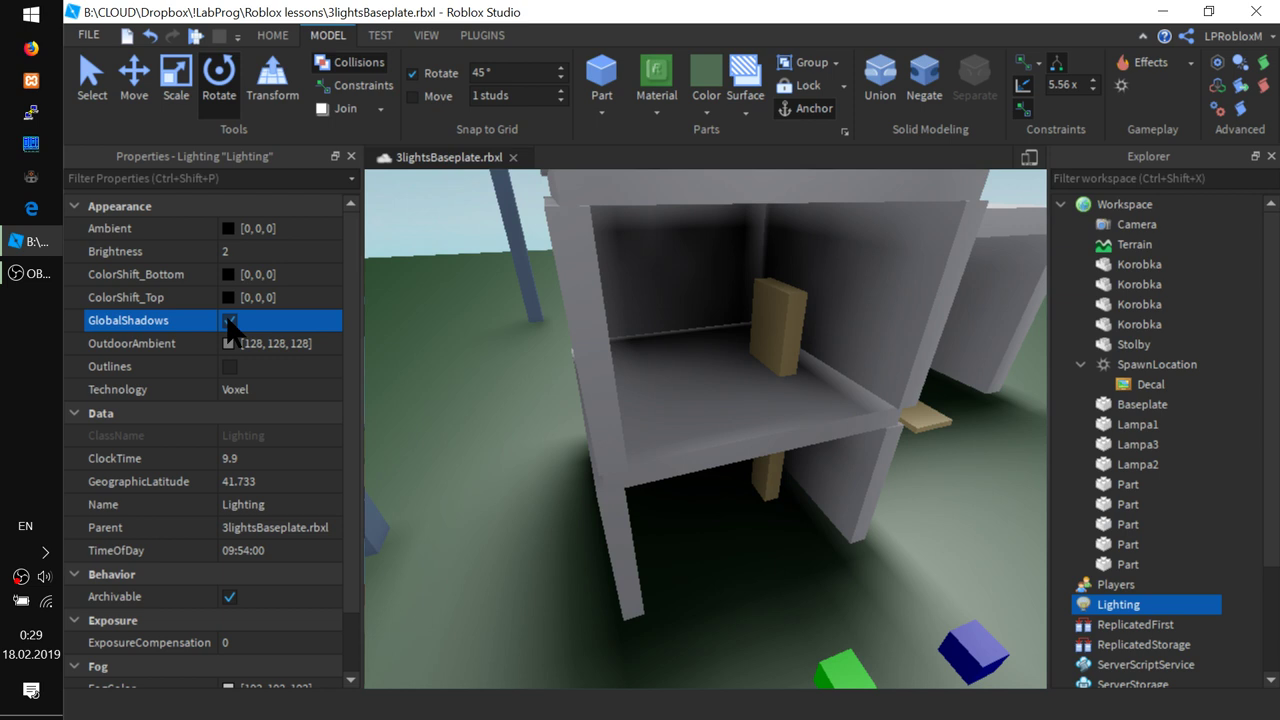
- Toggle GlobalShadows off and on again while viewing the stacked Korobka boxes and colored cubes from farther away
{"action": "scroll", "coordinate": [517, 279], "scroll_direction": "down", "scroll_amount": 5}
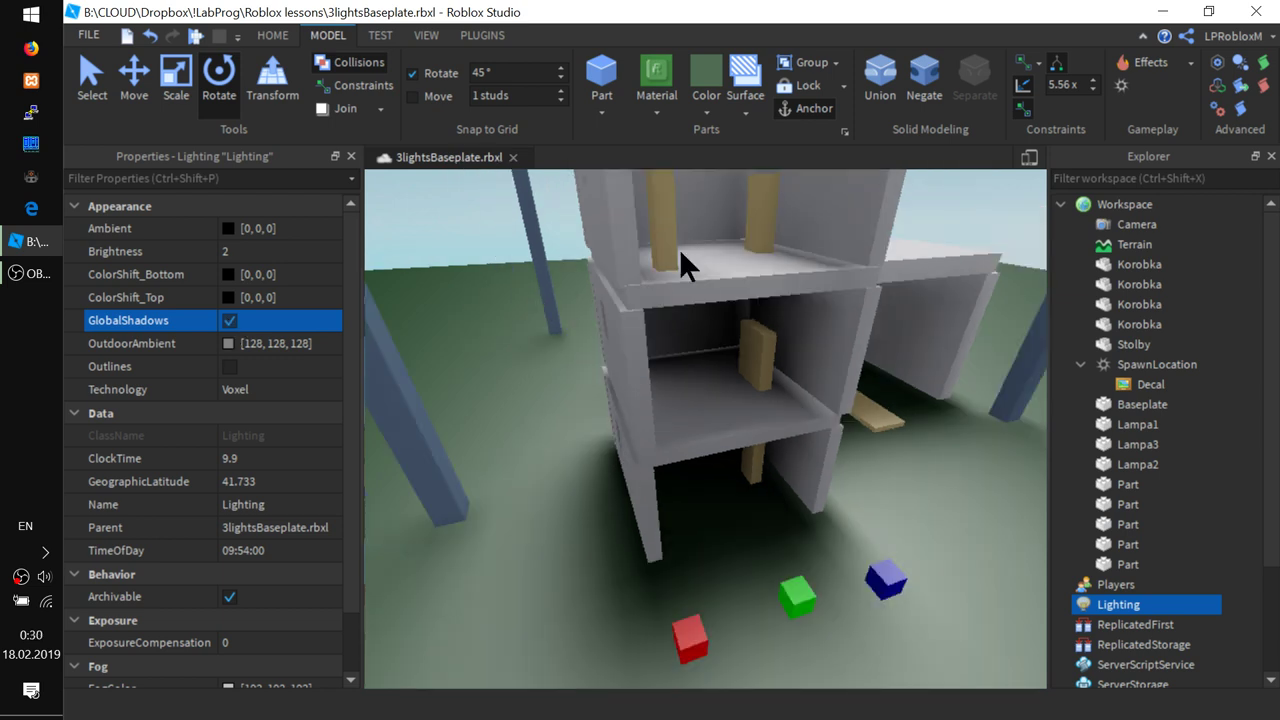
{"action": "scroll", "coordinate": [652, 314], "scroll_direction": "up", "scroll_amount": 3}
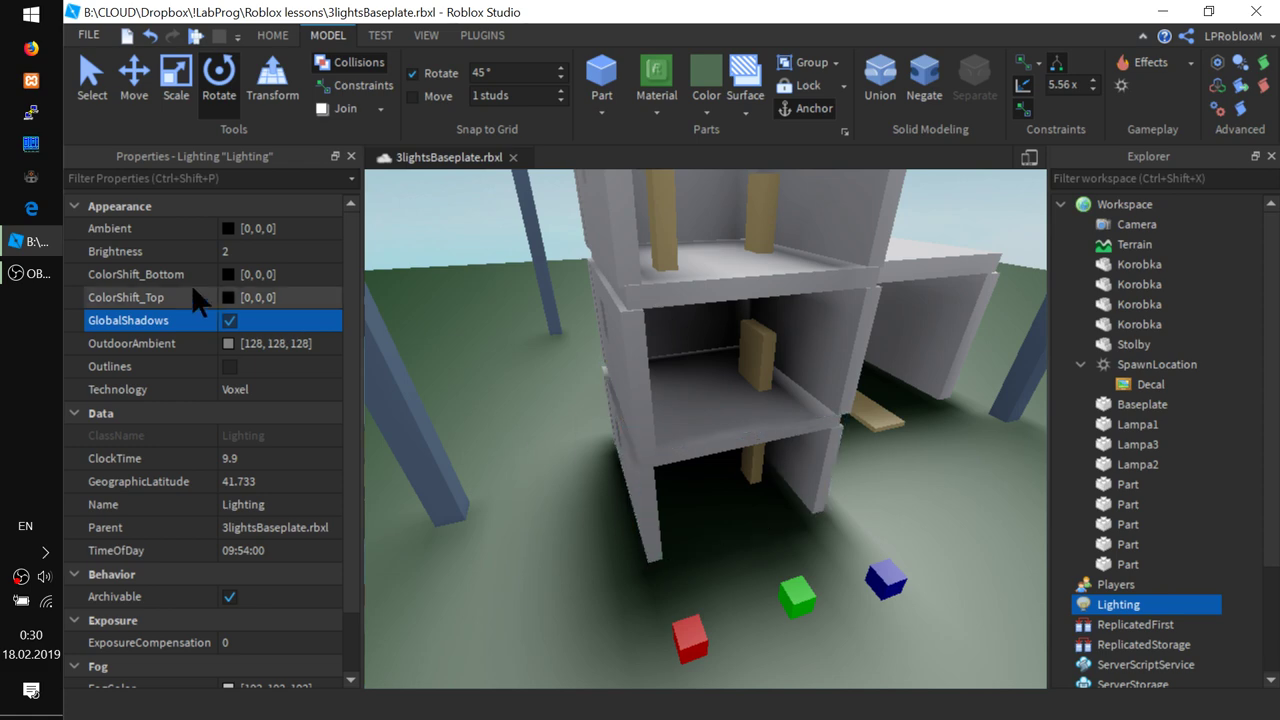
{"action": "left_click", "coordinate": [229, 320]}
{"action": "right_click_drag", "start_coordinate": [703, 447], "coordinate": [705, 450]}
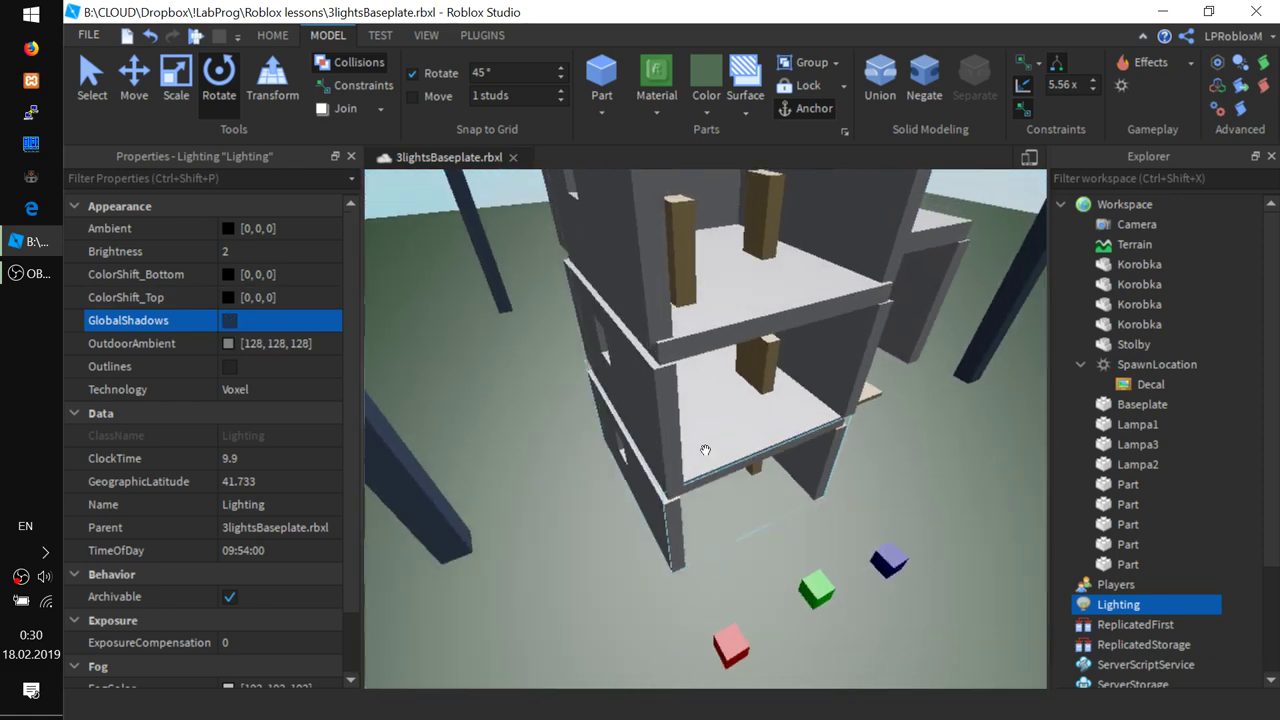
{"action": "left_click", "coordinate": [229, 320]}
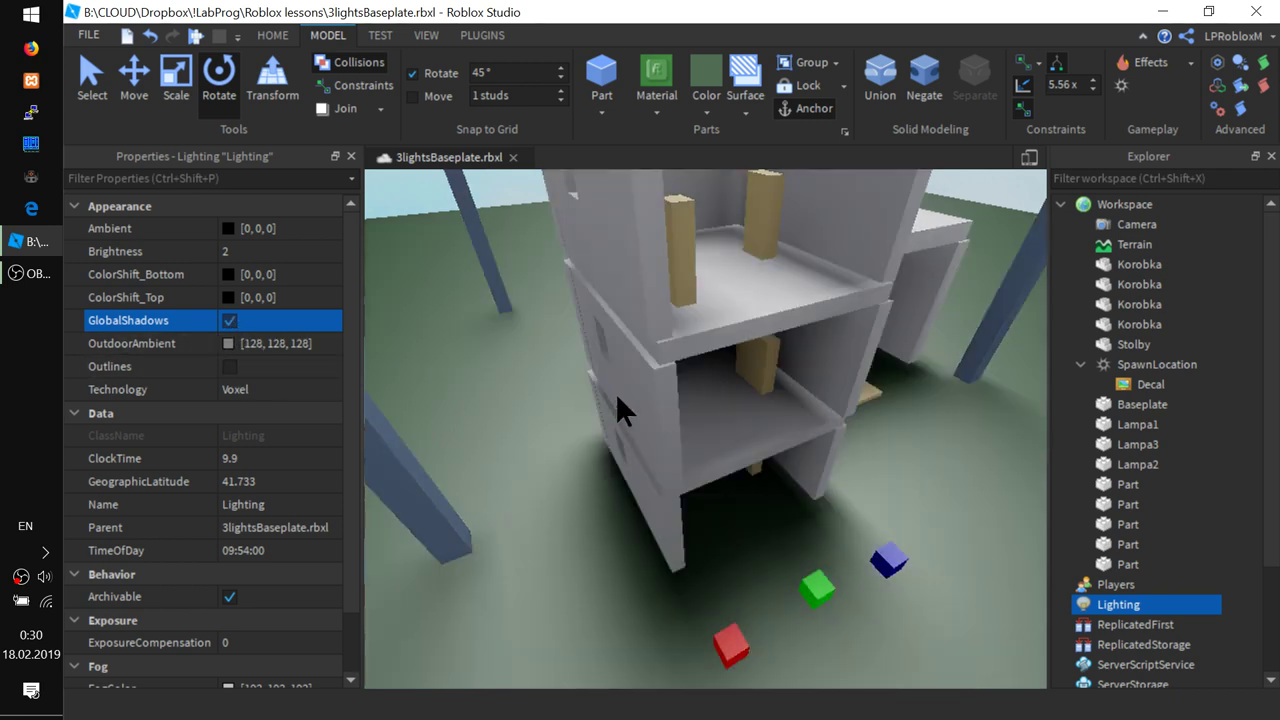
- Preview olive, green, orange (170, 85, 0), dark green, black, lavender (170, 170, 255) and white as OutdoorAmbient color, and discard the change
{"action": "left_click", "coordinate": [118, 343]}
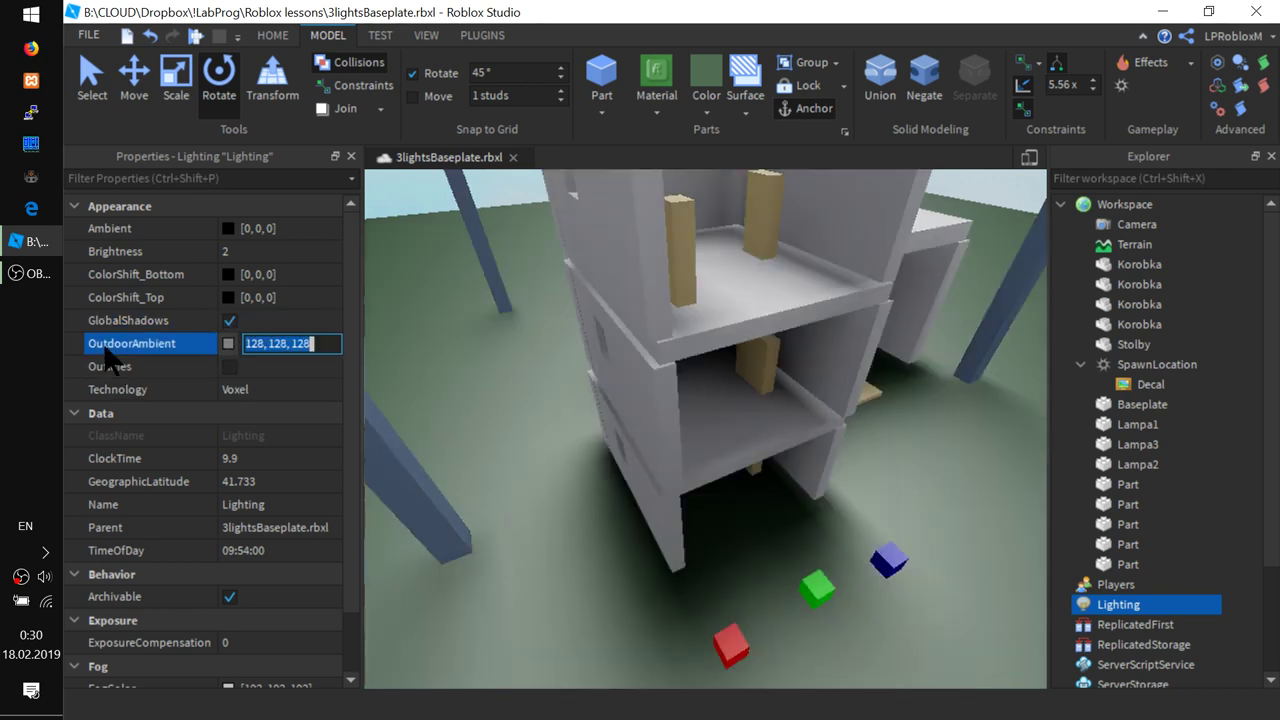
{"action": "right_click_drag", "start_coordinate": [786, 448], "coordinate": [785, 448]}
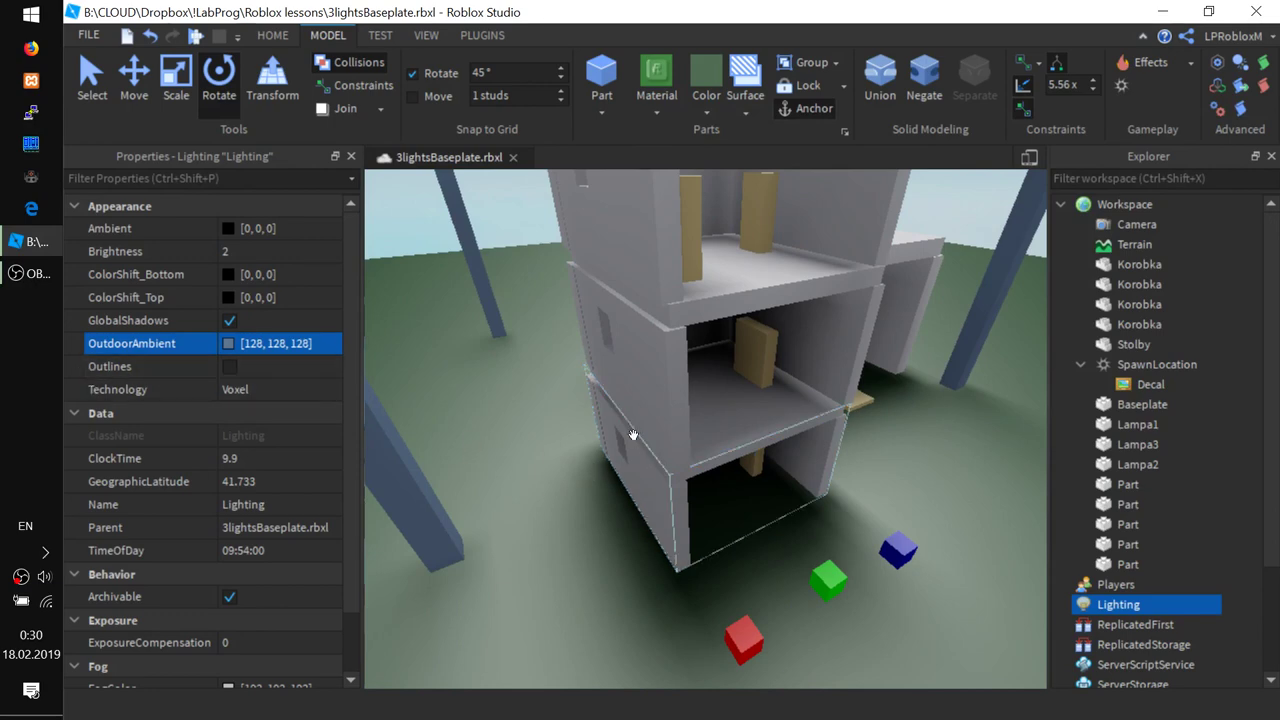
{"action": "right_click_drag", "start_coordinate": [631, 434], "coordinate": [634, 431]}
{"action": "left_click", "coordinate": [230, 345]}
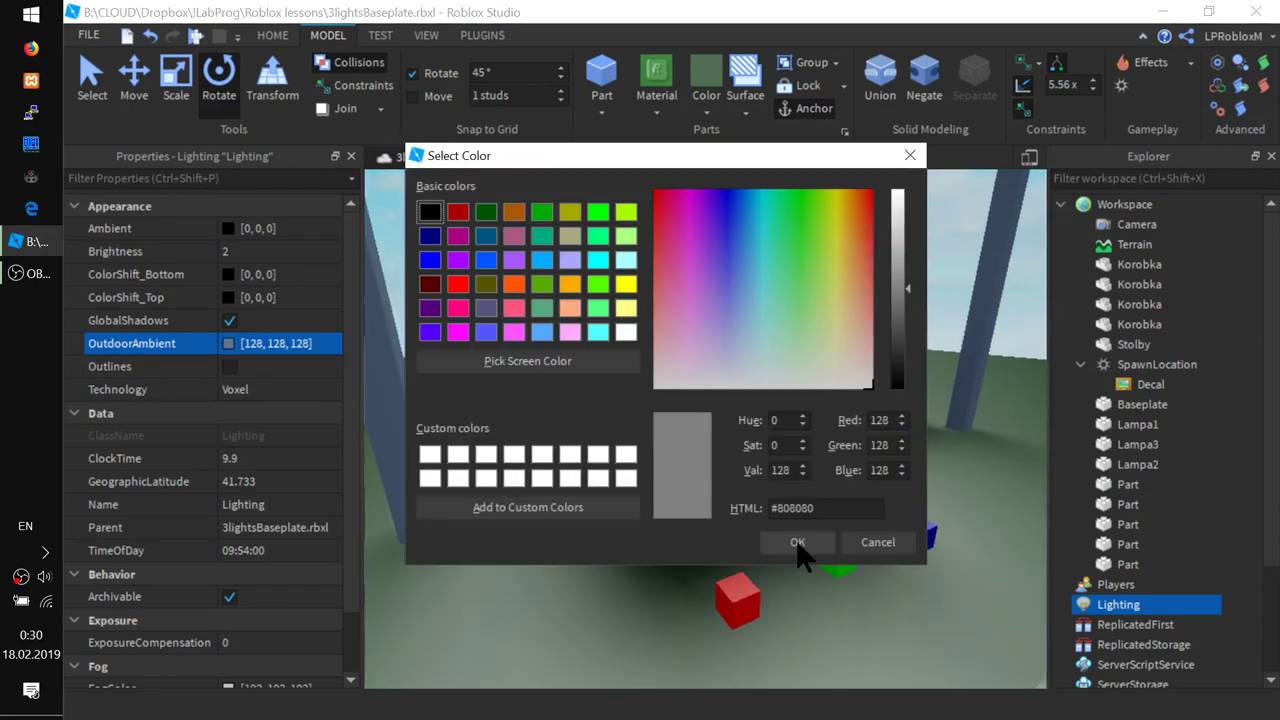
{"action": "left_click_drag", "start_coordinate": [688, 178], "coordinate": [1192, 254]}
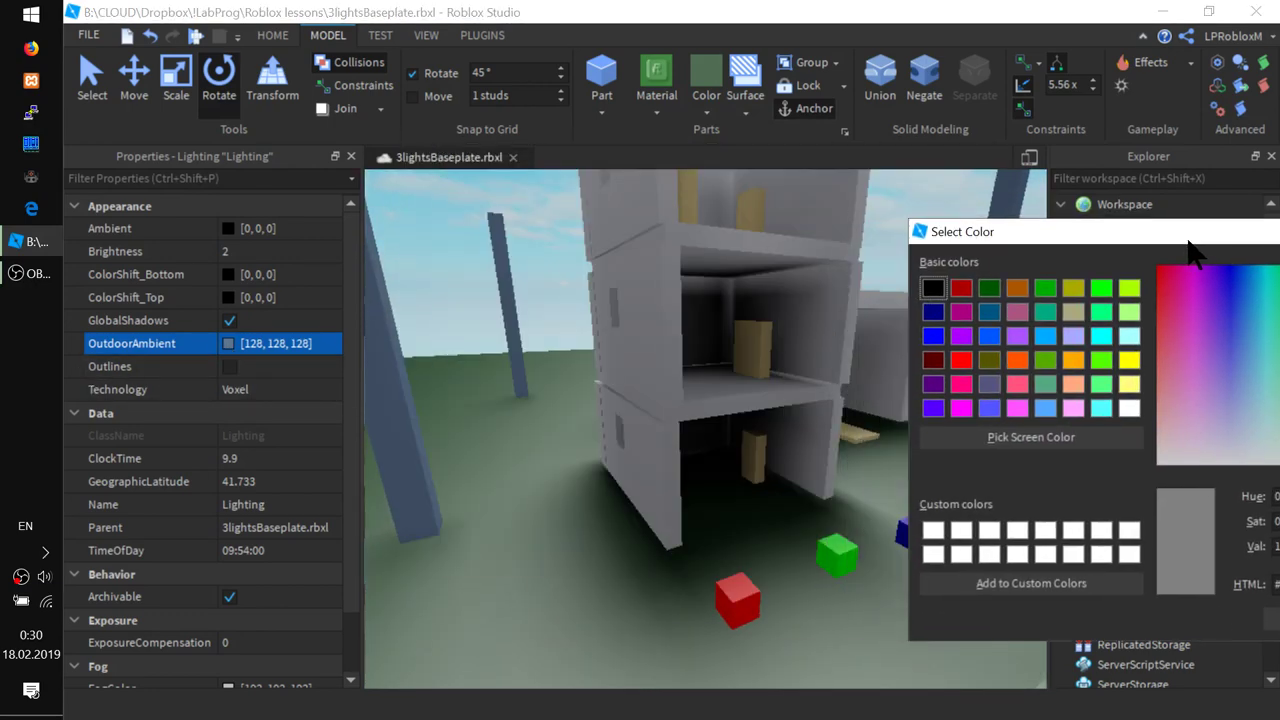
{"action": "left_click", "coordinate": [1070, 290]}
{"action": "left_click", "coordinate": [1045, 289]}
{"action": "left_click", "coordinate": [1017, 289]}
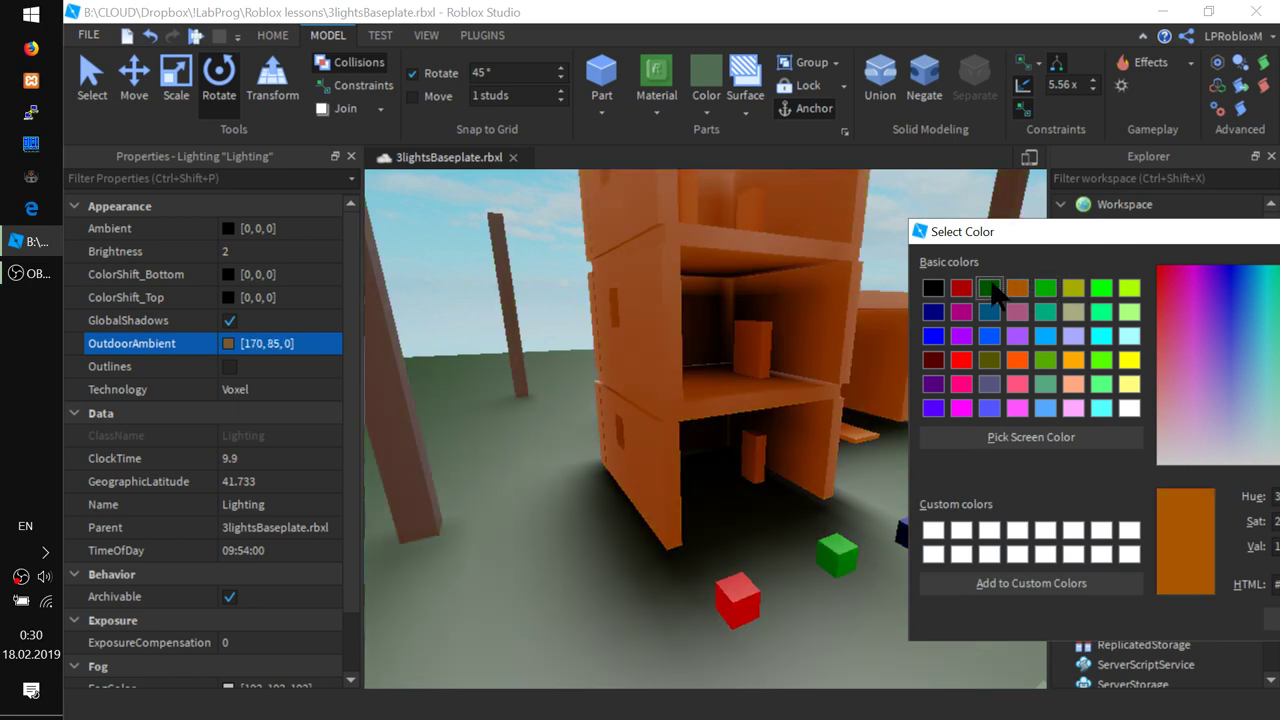
{"action": "left_click", "coordinate": [989, 289]}
{"action": "left_click", "coordinate": [933, 289]}
{"action": "left_click", "coordinate": [1073, 336]}
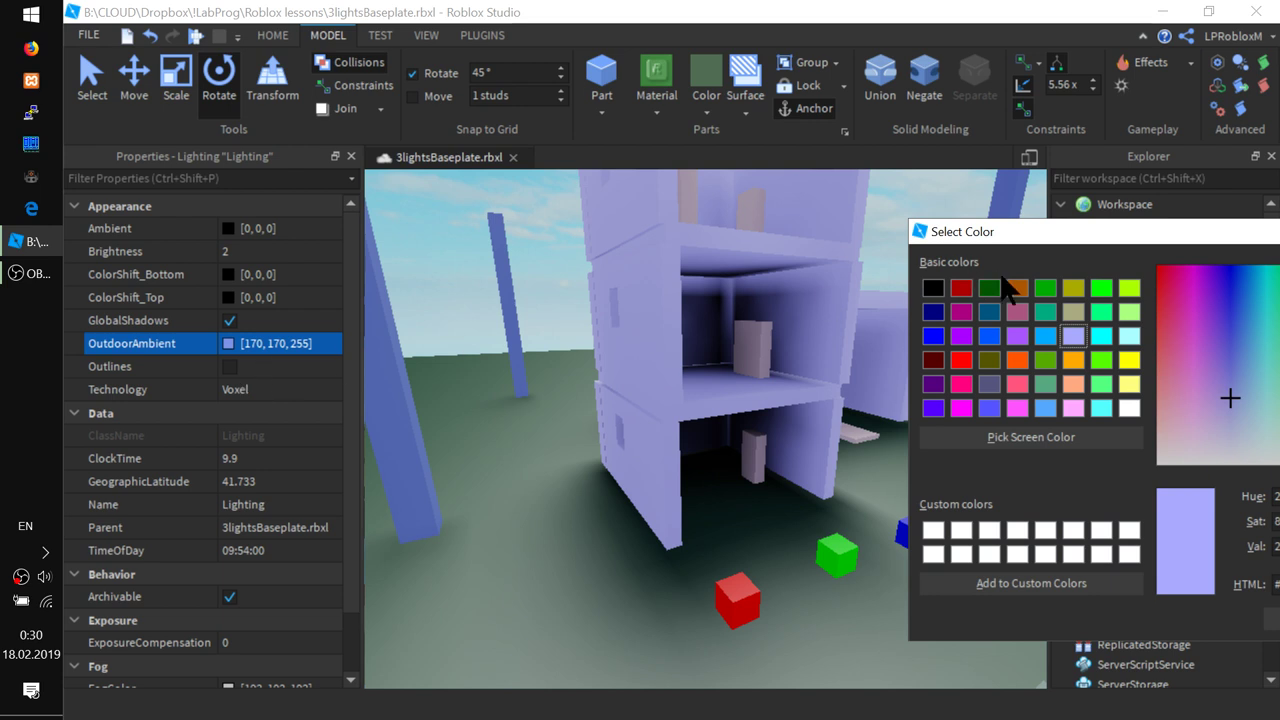
{"action": "left_click_drag", "start_coordinate": [1038, 230], "coordinate": [828, 195]}
{"action": "left_click", "coordinate": [807, 495]}
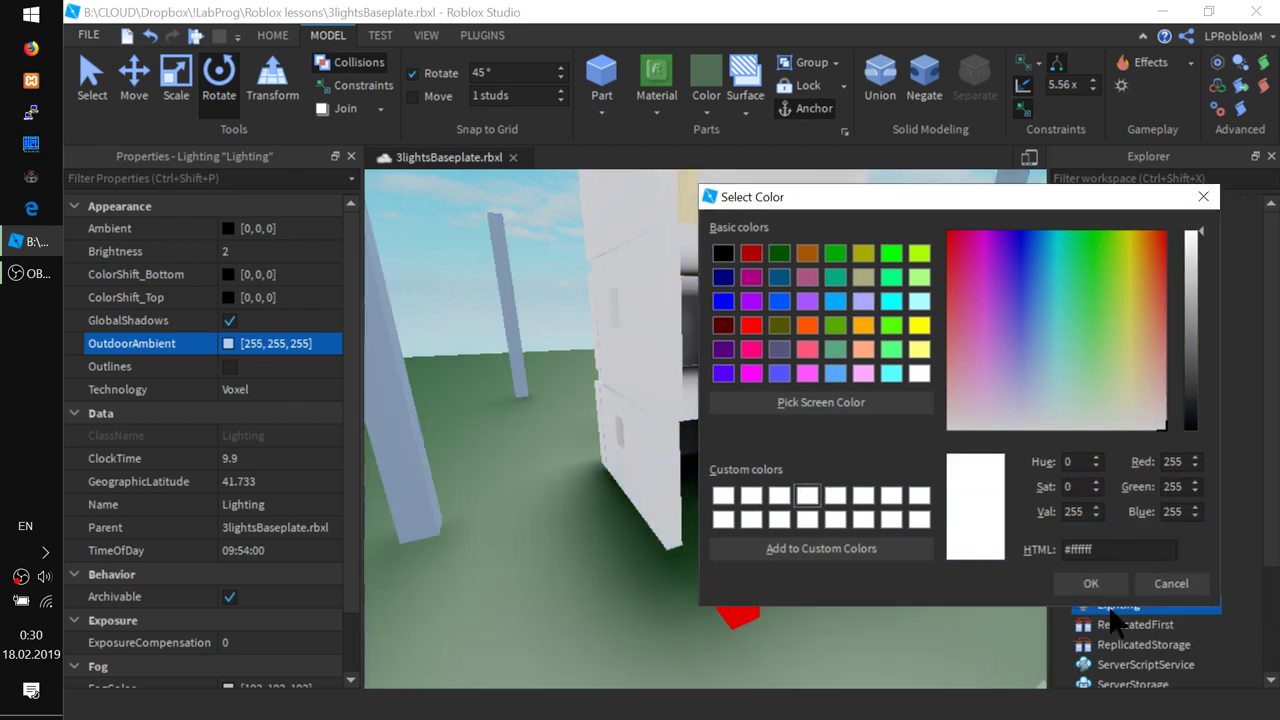
{"action": "left_click", "coordinate": [1168, 583]}
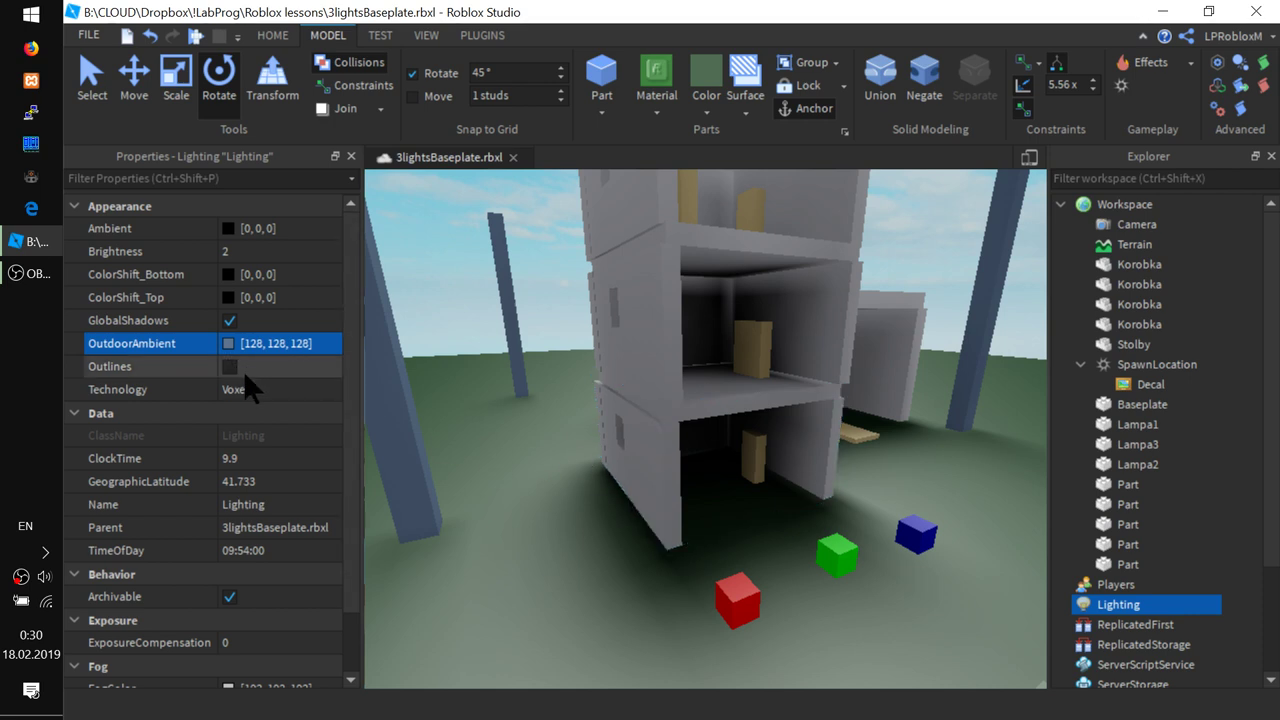
- Turn Lighting's Outlines on and back off while viewing the Korobka boxes up close
{"action": "right_click_drag", "start_coordinate": [482, 412], "coordinate": [482, 412]}
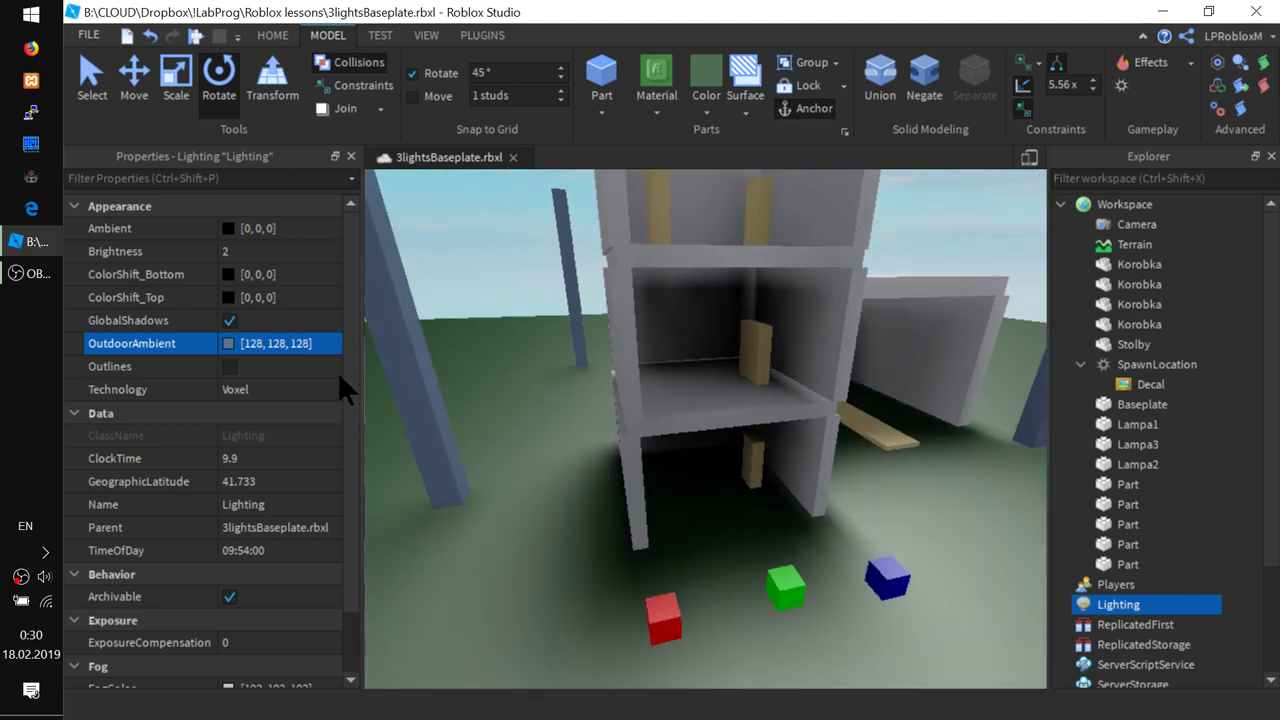
{"action": "left_click", "coordinate": [229, 367]}
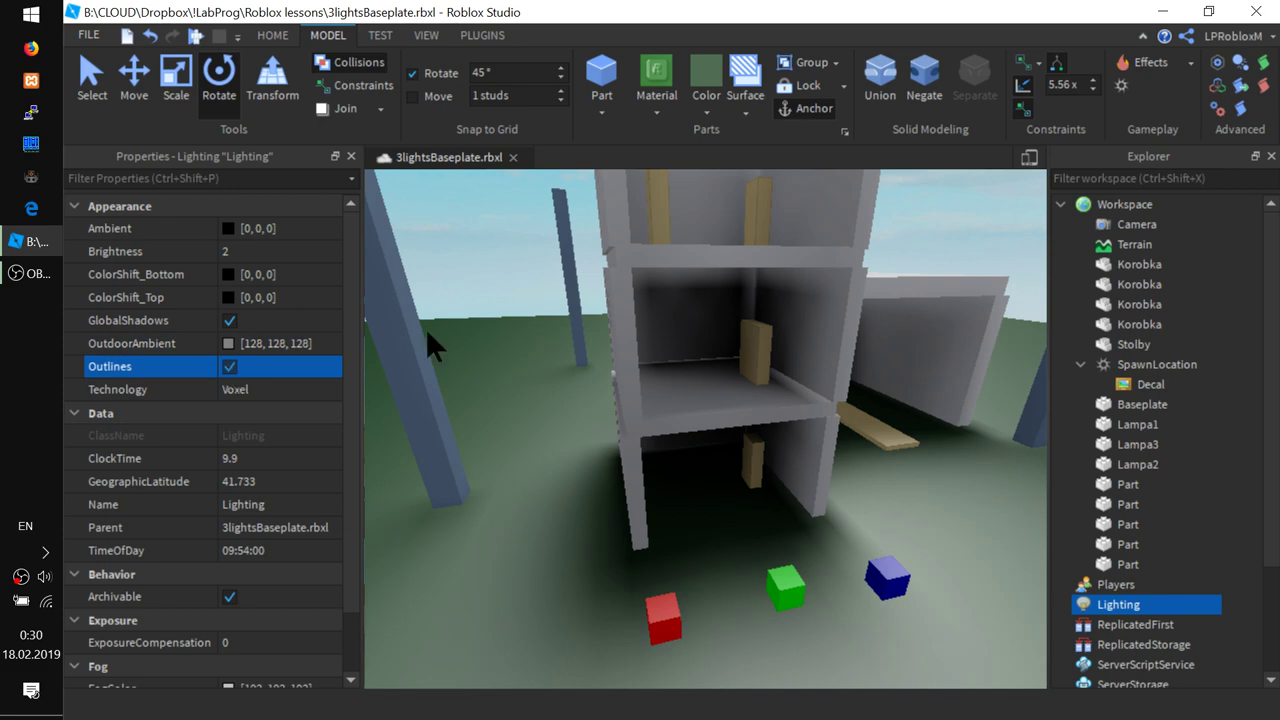
{"action": "key", "text": "w"}
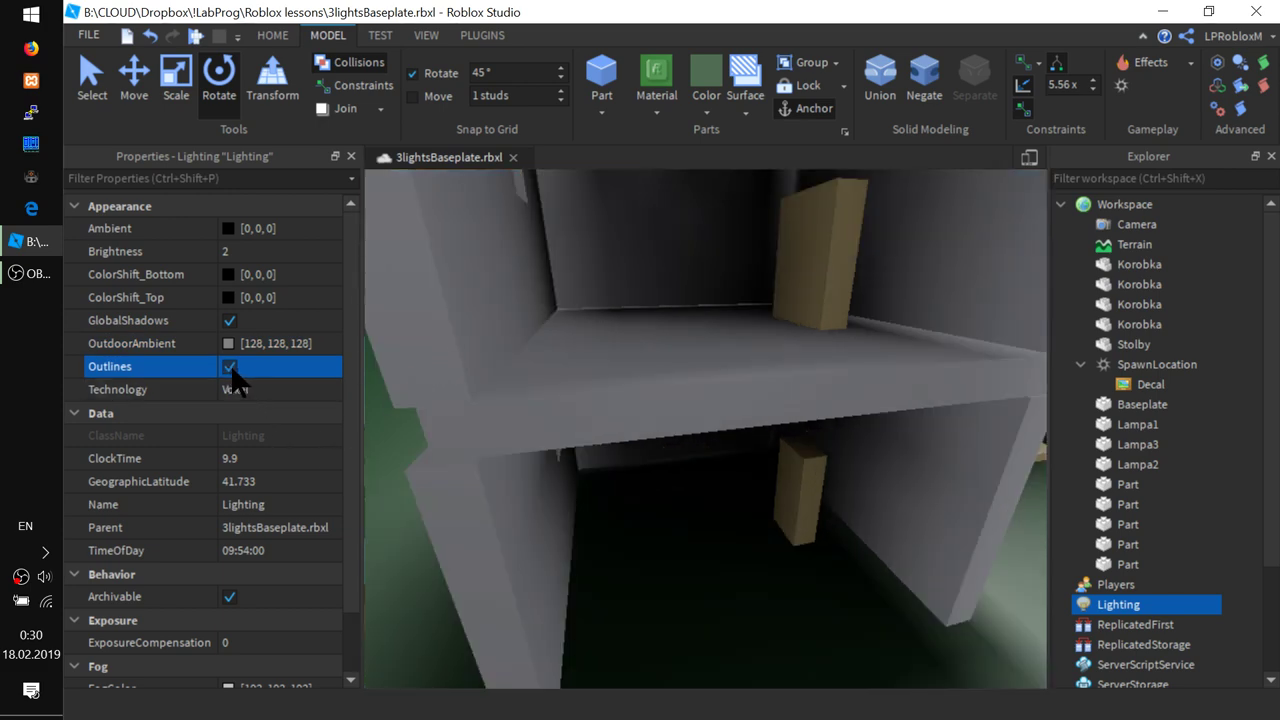
{"action": "right_click_drag", "start_coordinate": [483, 434], "coordinate": [477, 437]}
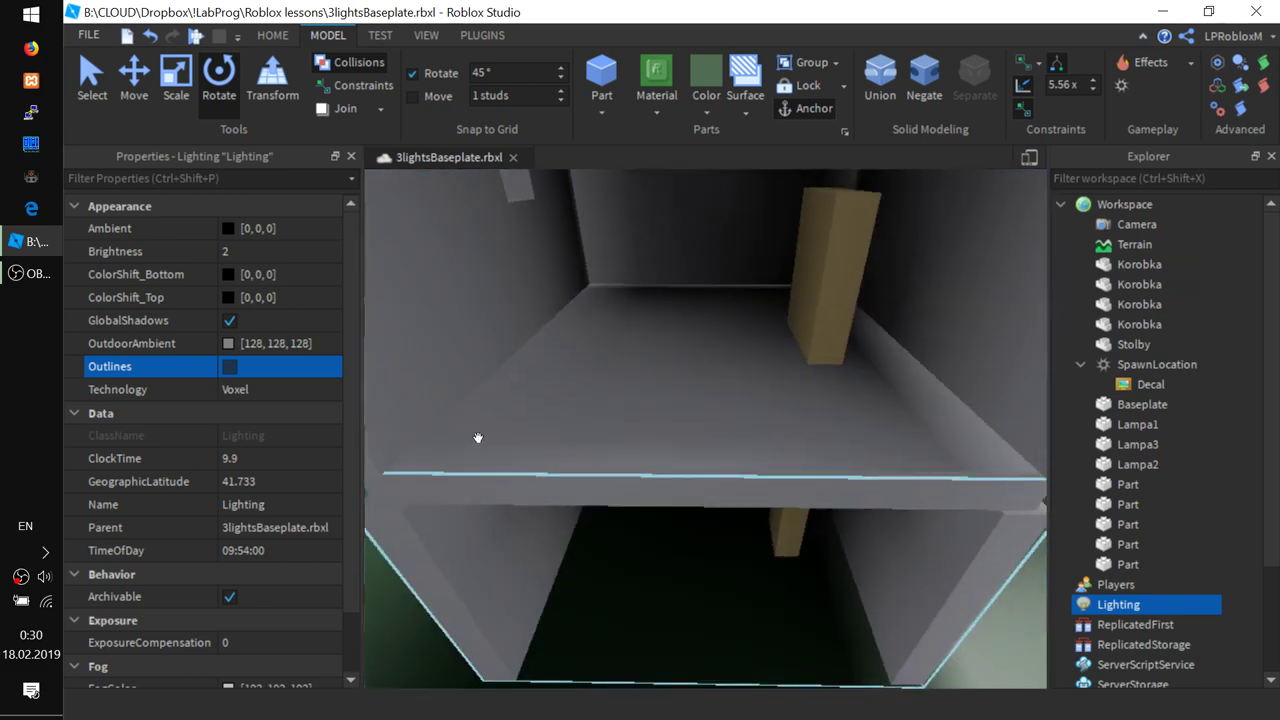
- Examine the edges and shading of the tall blue posts and the Korobka boxes from several angles
{"action": "scroll", "coordinate": [477, 440], "scroll_direction": "down", "scroll_amount": 3}
{"action": "key", "text": "a"}
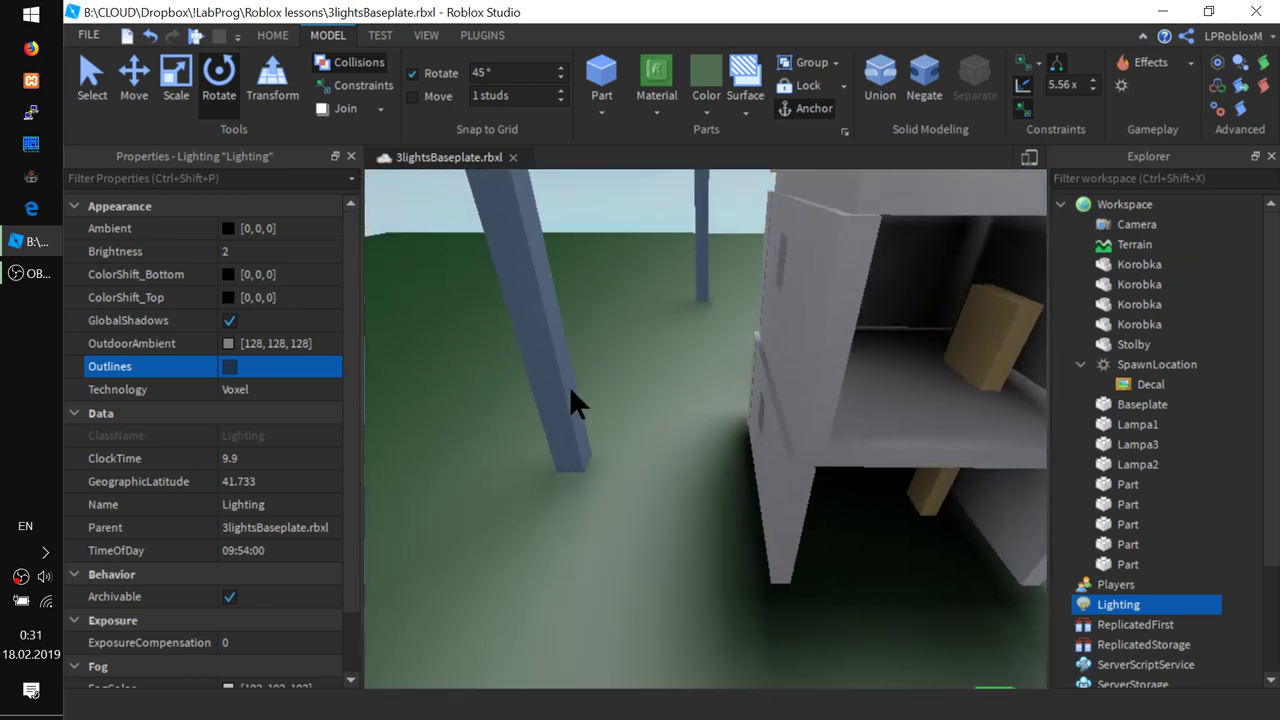
{"action": "right_click_drag", "start_coordinate": [629, 331], "coordinate": [629, 331]}
{"action": "key", "text": "d"}
{"action": "right_click_drag", "start_coordinate": [518, 401], "coordinate": [518, 401]}
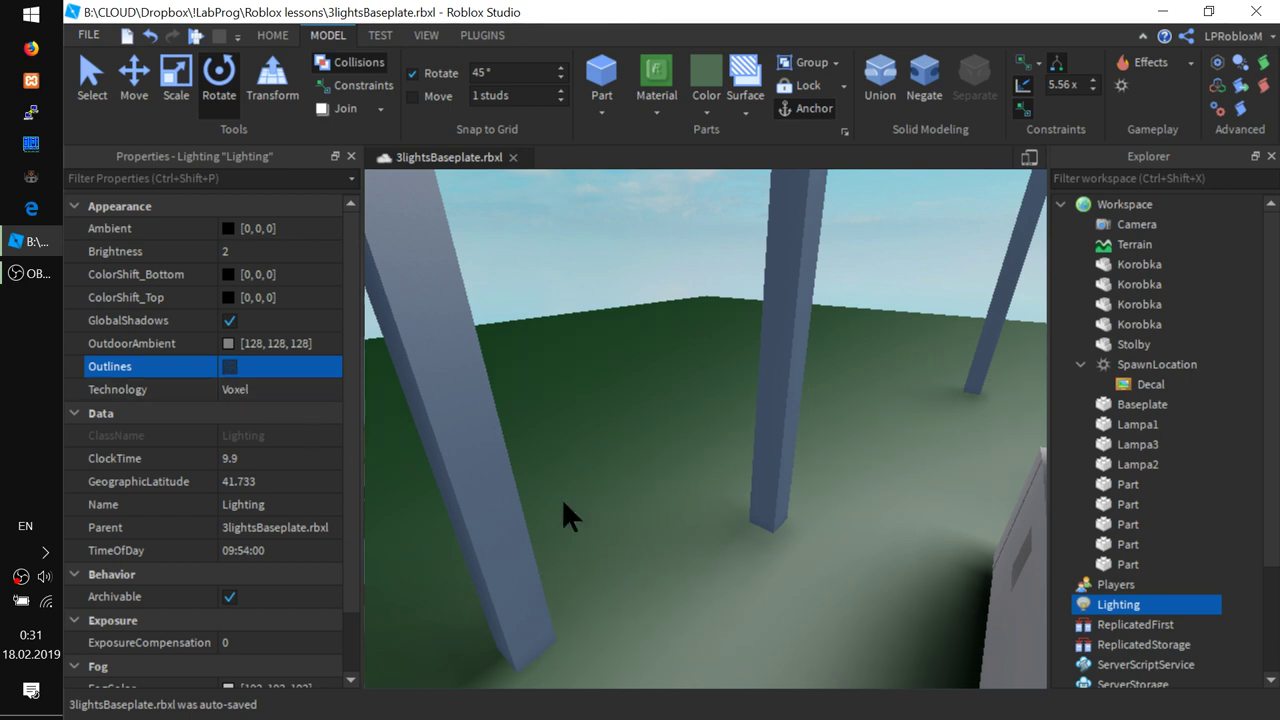
{"action": "right_click_drag", "start_coordinate": [718, 512], "coordinate": [717, 512]}
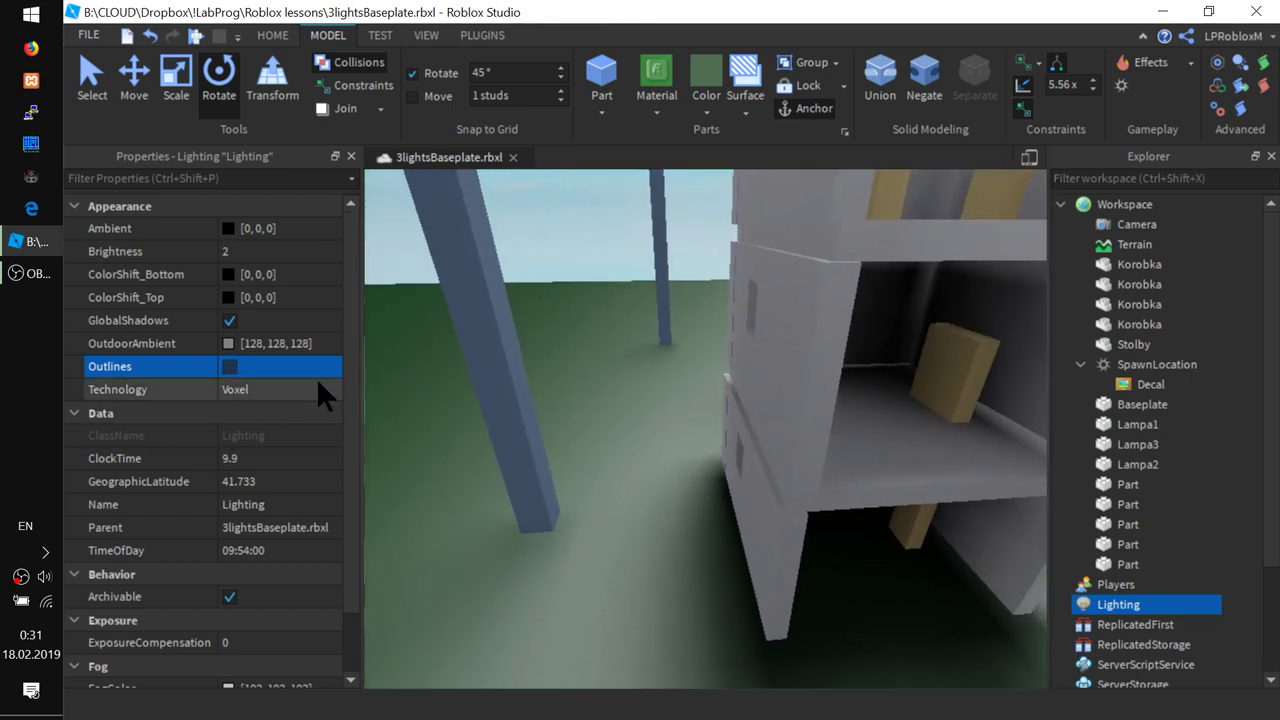
{"action": "scroll", "coordinate": [586, 375], "scroll_direction": "down", "scroll_amount": 2}
{"action": "right_click_drag", "start_coordinate": [634, 431], "coordinate": [634, 431]}
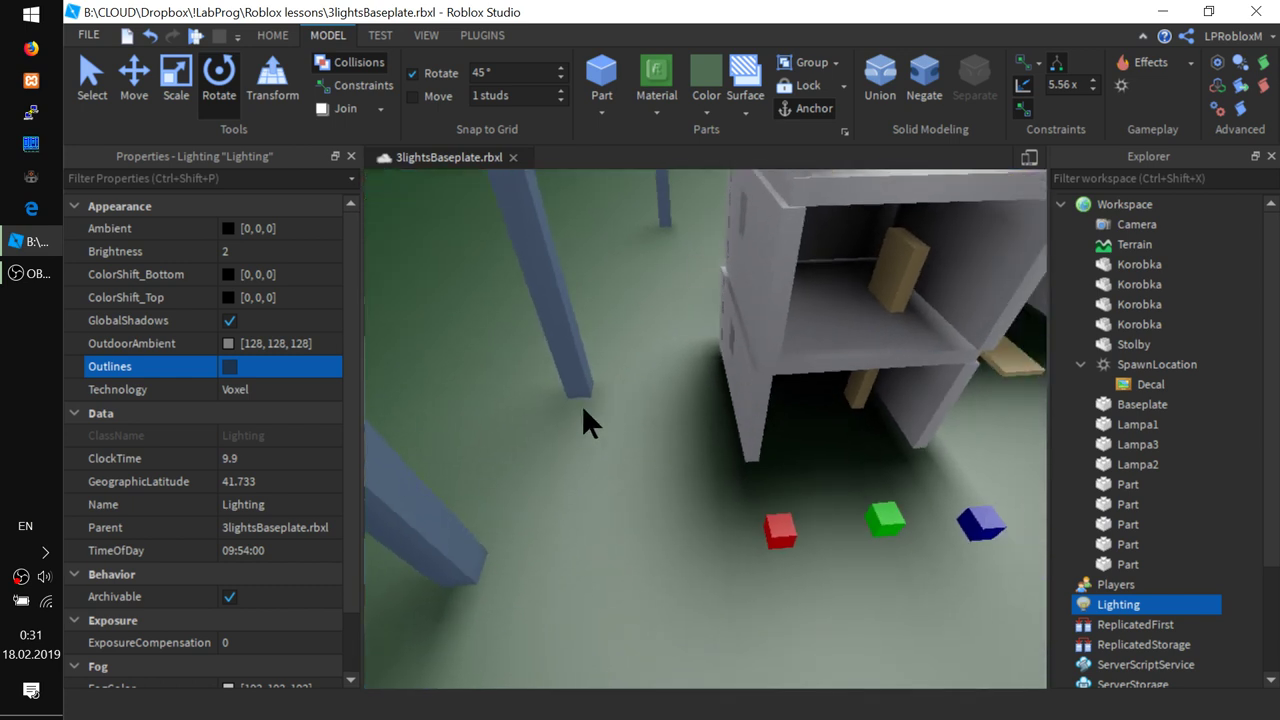
- Switch Lighting's Technology to Legacy and back to Voxel to compare the scene's shading in both modes
{"action": "left_click", "coordinate": [242, 389]}
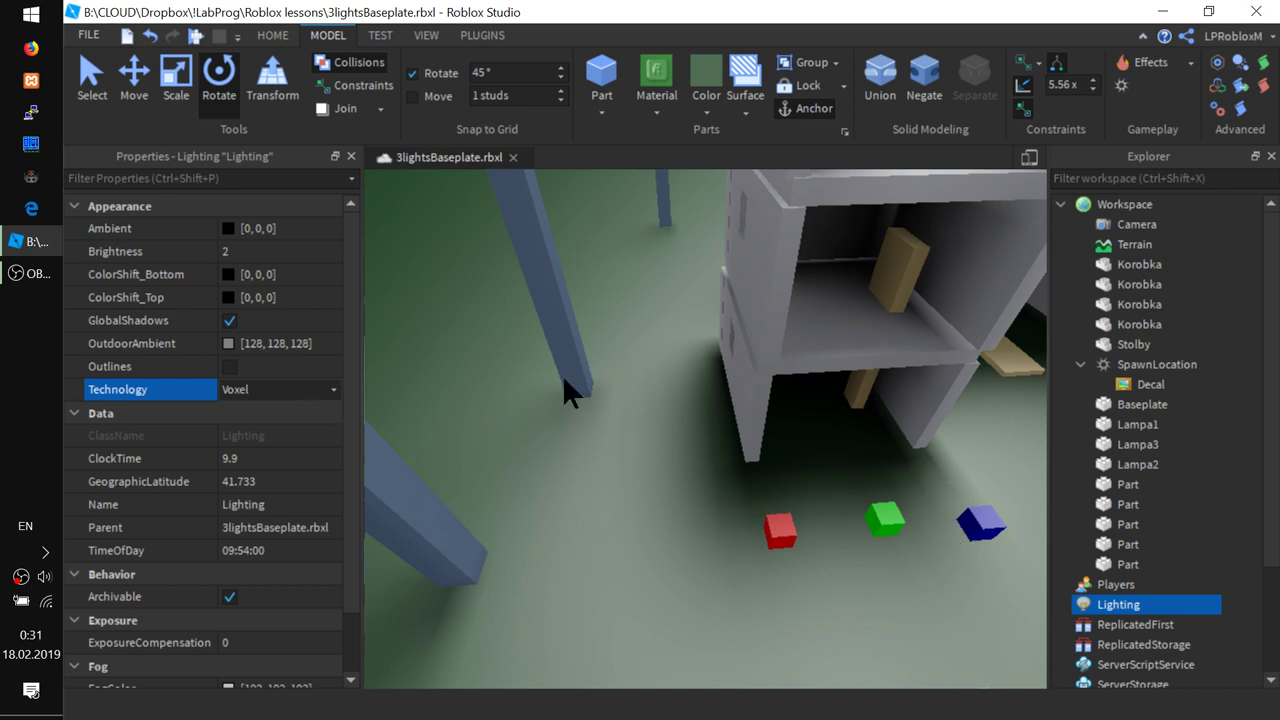
{"action": "left_click", "coordinate": [332, 381]}
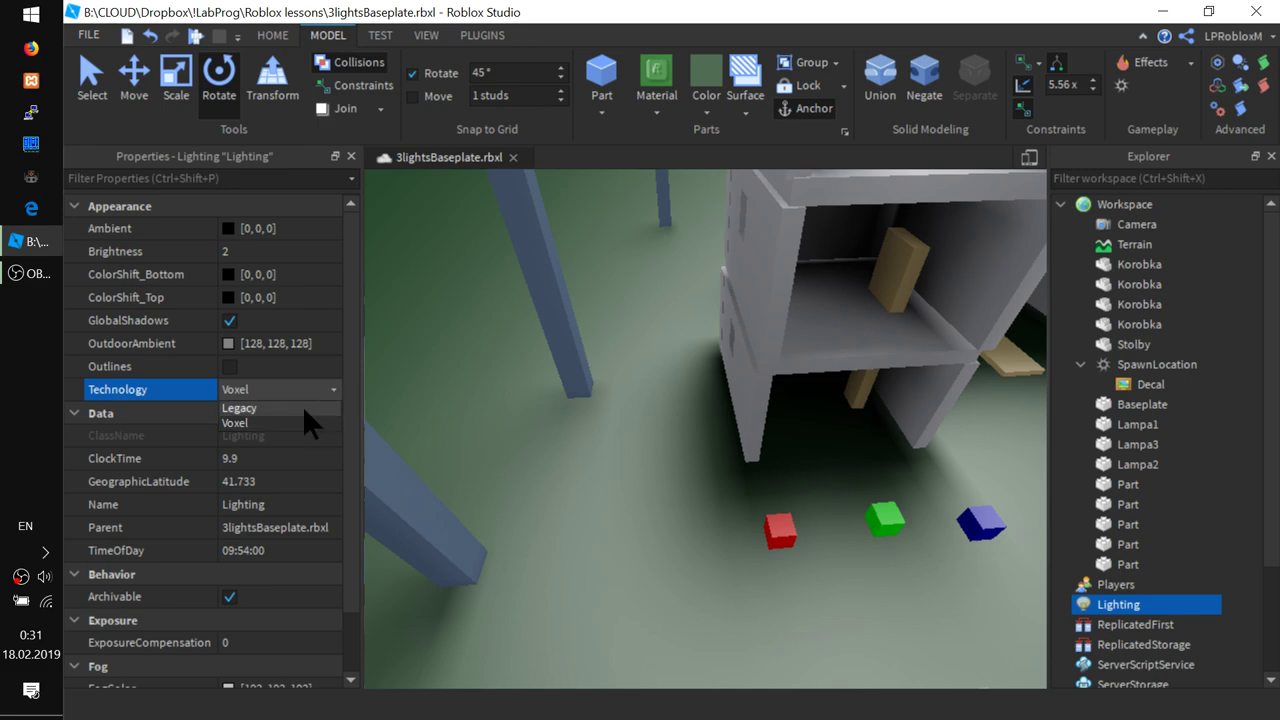
{"action": "left_click", "coordinate": [302, 405]}
{"action": "right_click_drag", "start_coordinate": [741, 483], "coordinate": [739, 477]}
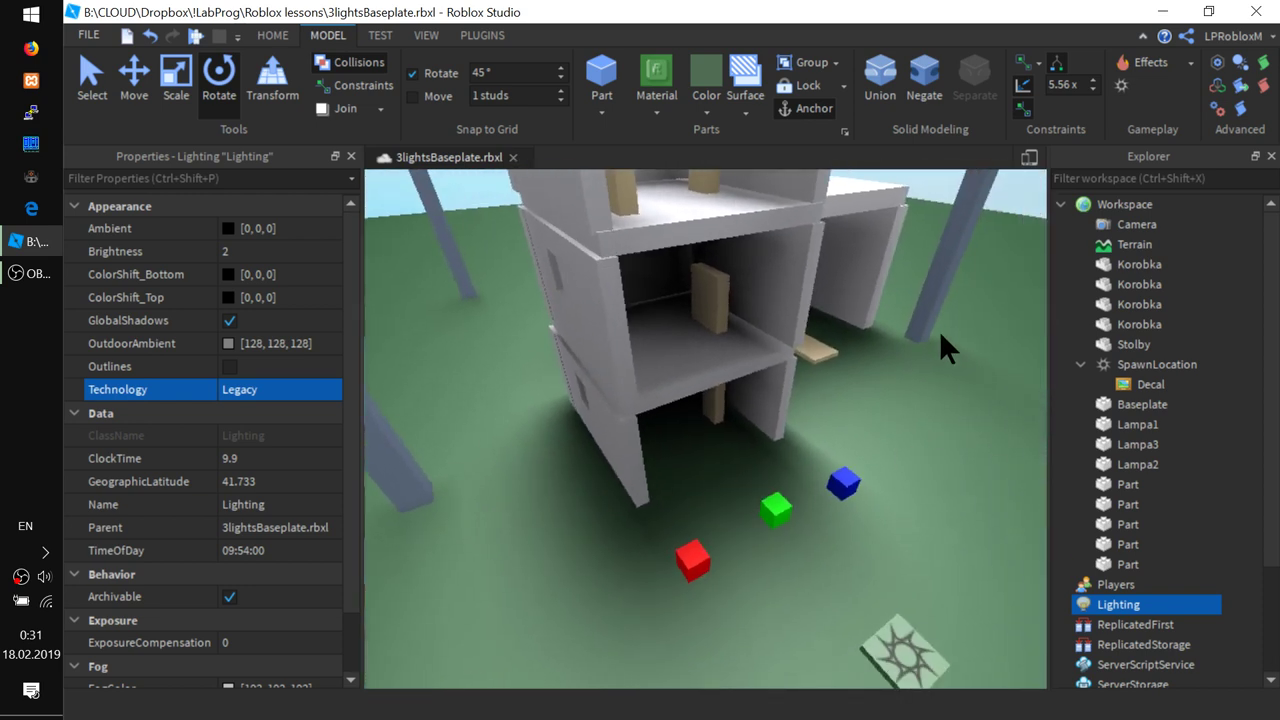
{"action": "left_click", "coordinate": [318, 388]}
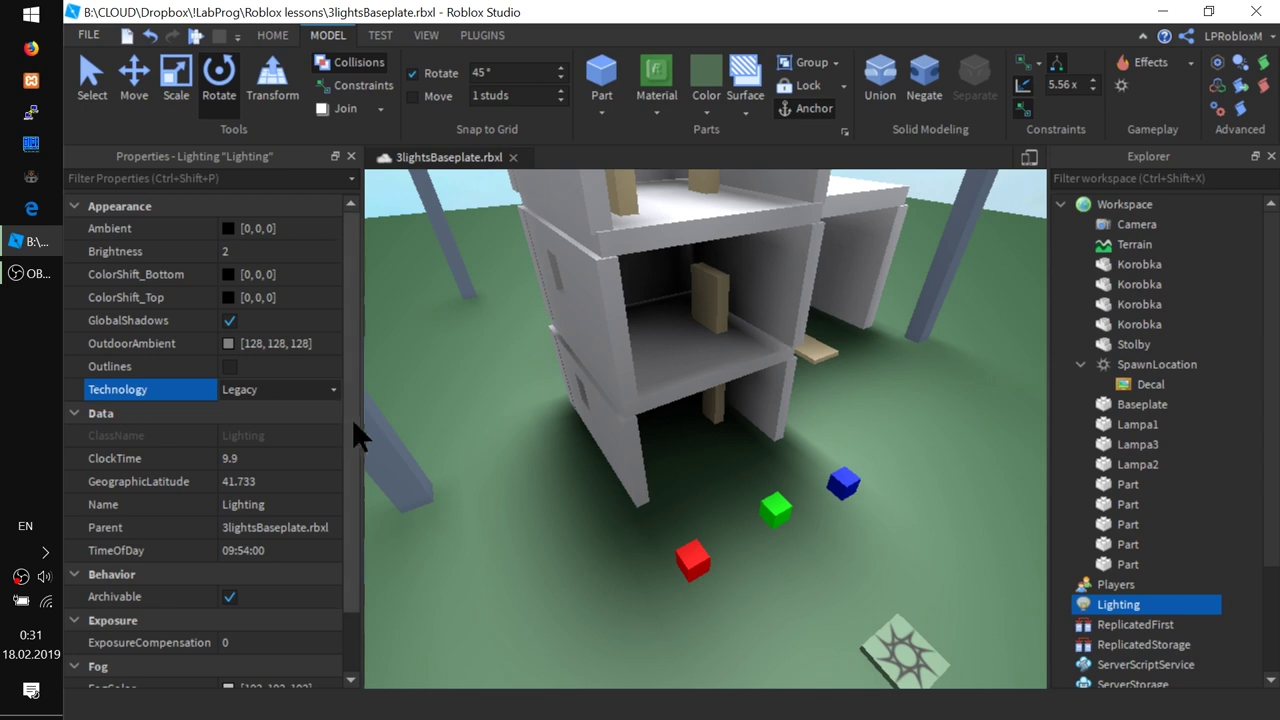
{"action": "left_click", "coordinate": [332, 391]}
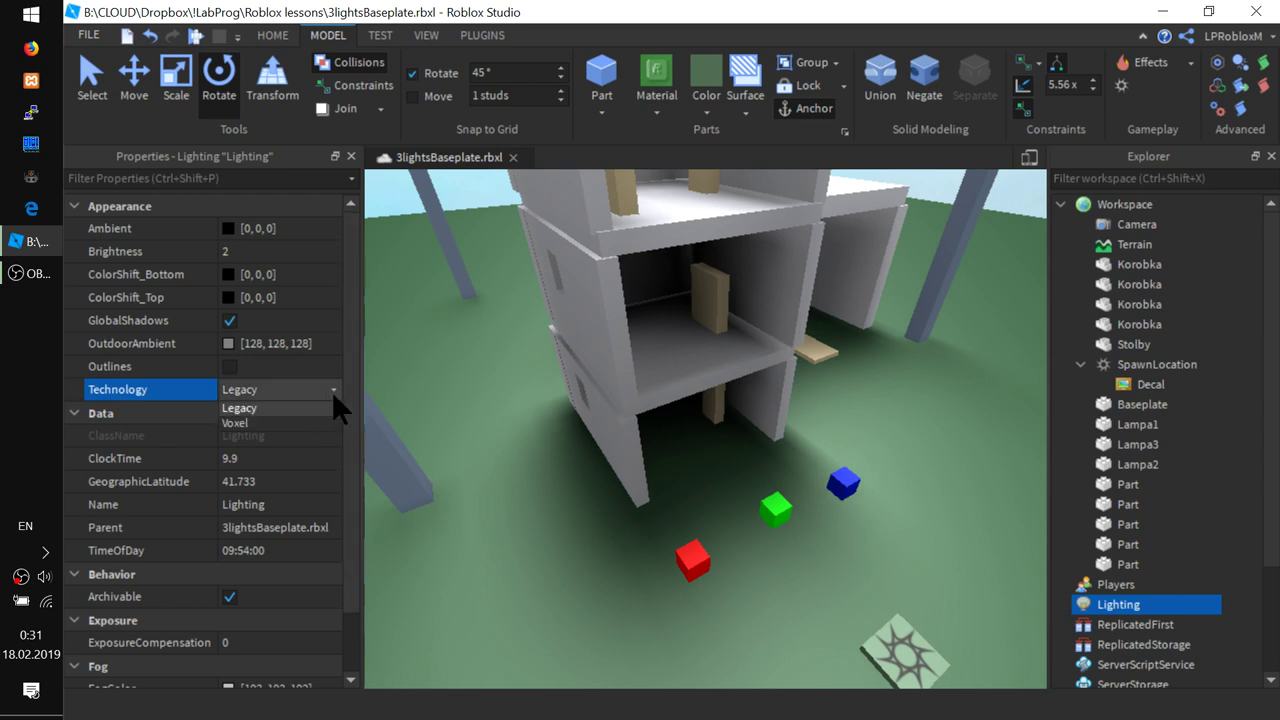
{"action": "left_click", "coordinate": [265, 417]}
{"action": "right_click_drag", "start_coordinate": [727, 495], "coordinate": [776, 509]}
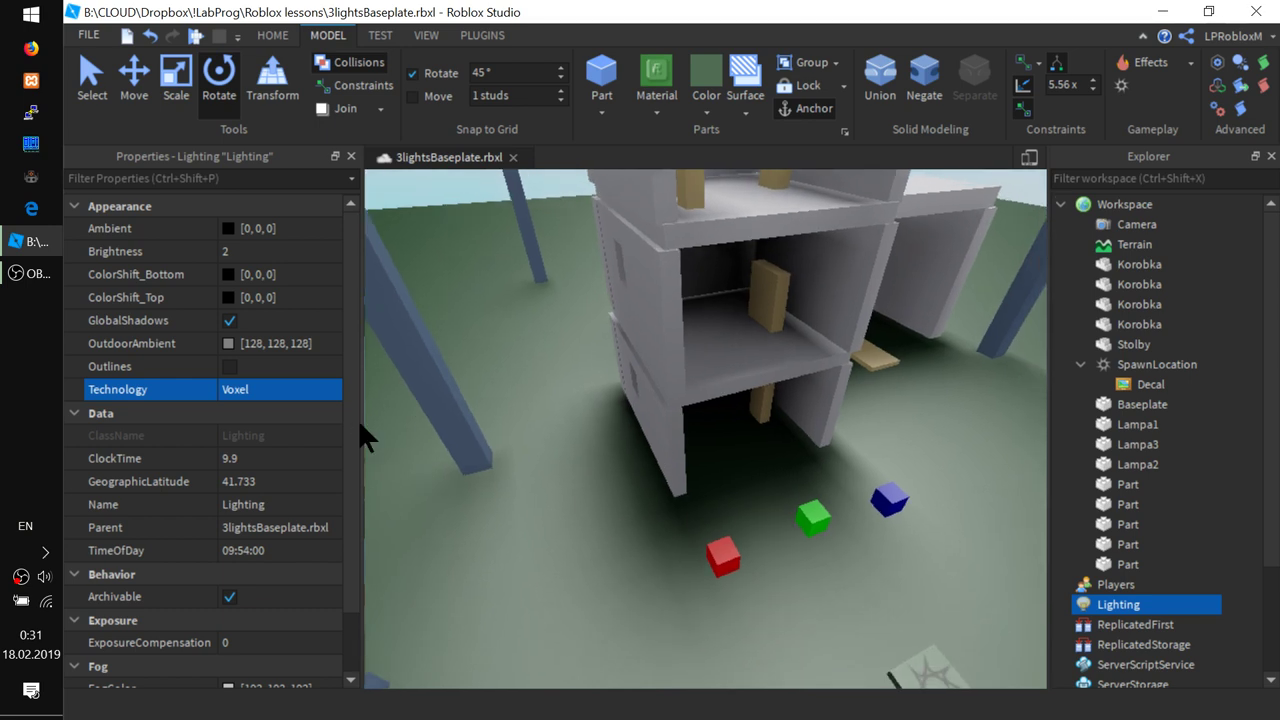
- Set Lighting's ClockTime to 8 and view the morning sun above the Korobka boxes
{"action": "scroll", "coordinate": [349, 451], "scroll_direction": "down", "scroll_amount": 1}
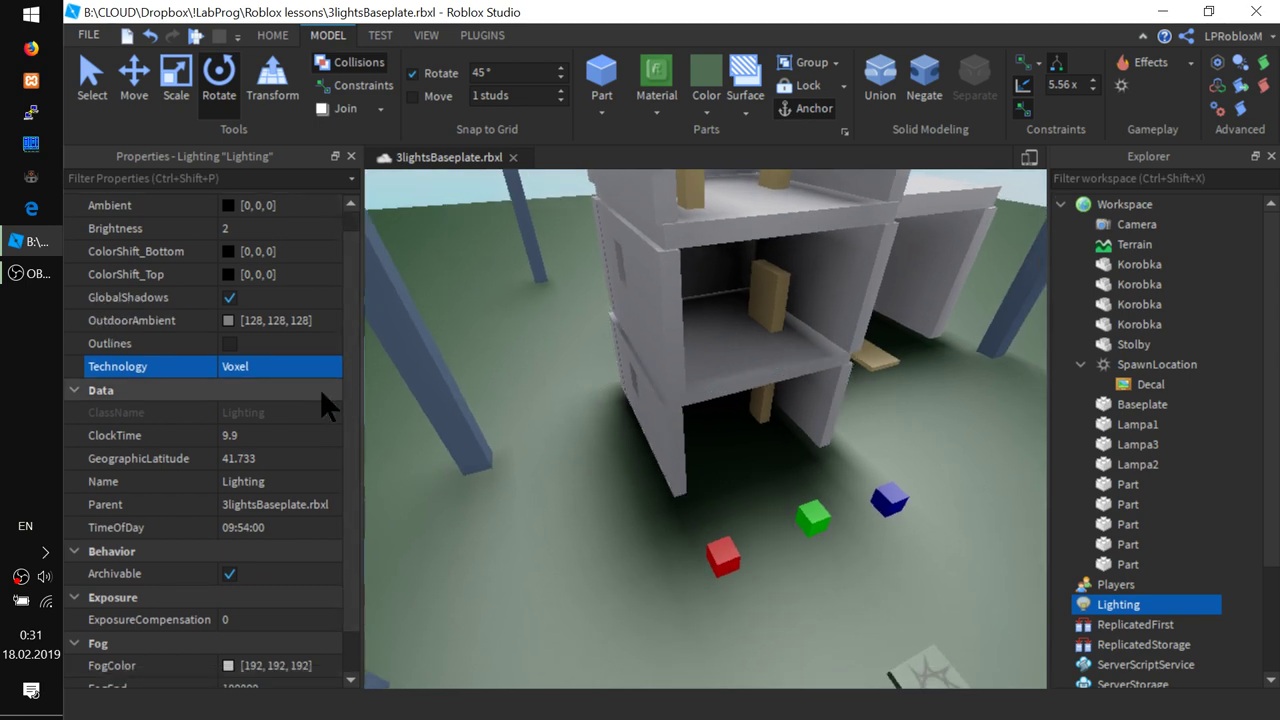
{"action": "scroll", "coordinate": [352, 385], "scroll_direction": "down", "scroll_amount": 2}
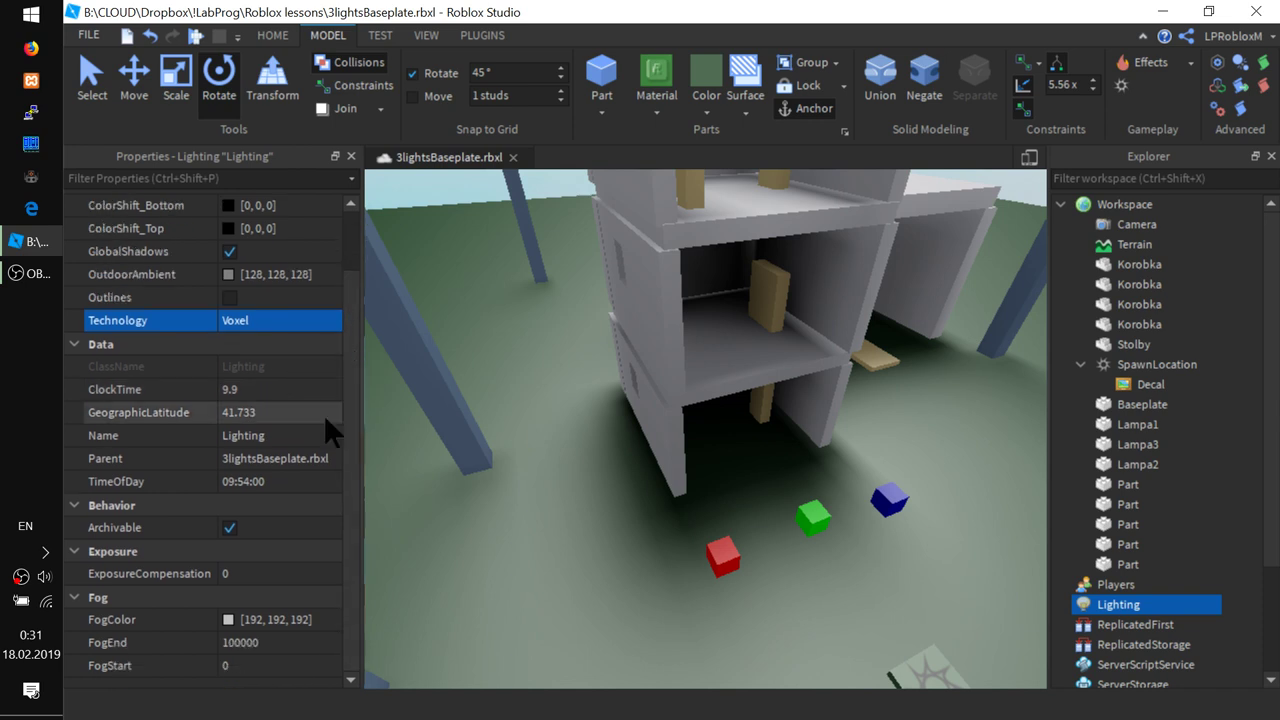
{"action": "right_click_drag", "start_coordinate": [502, 346], "coordinate": [507, 334]}
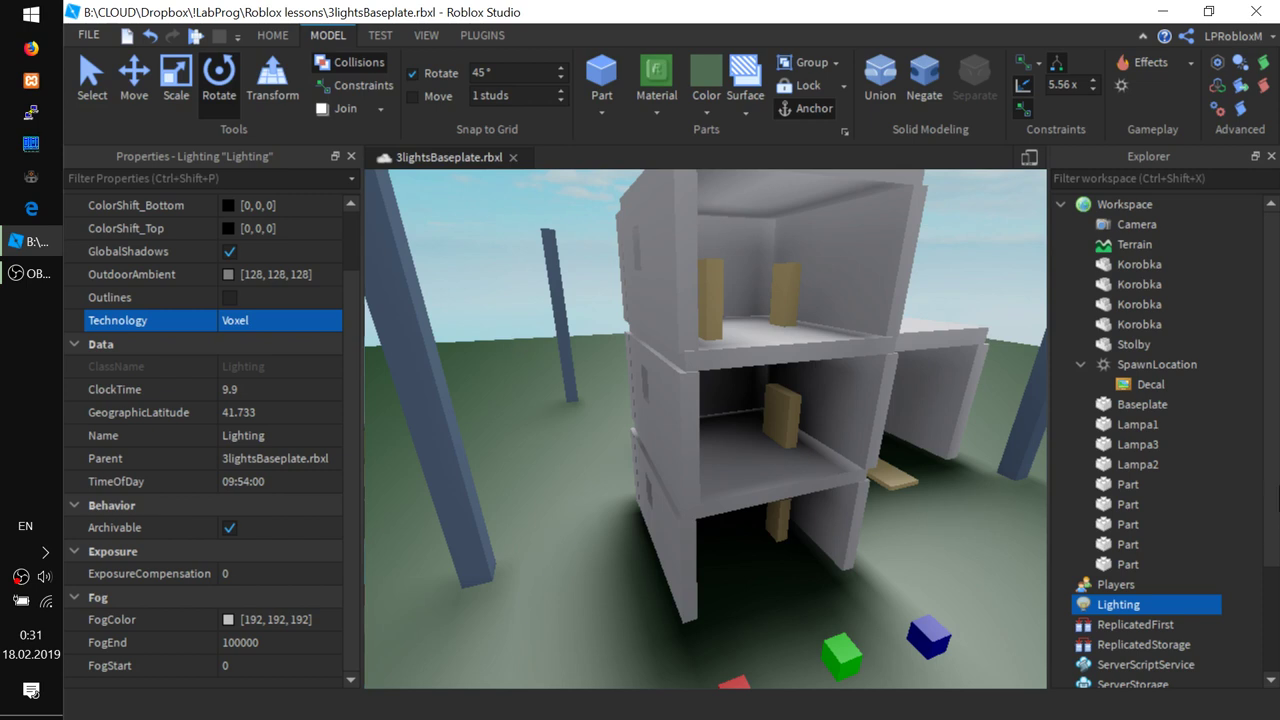
{"action": "left_click", "coordinate": [242, 388]}
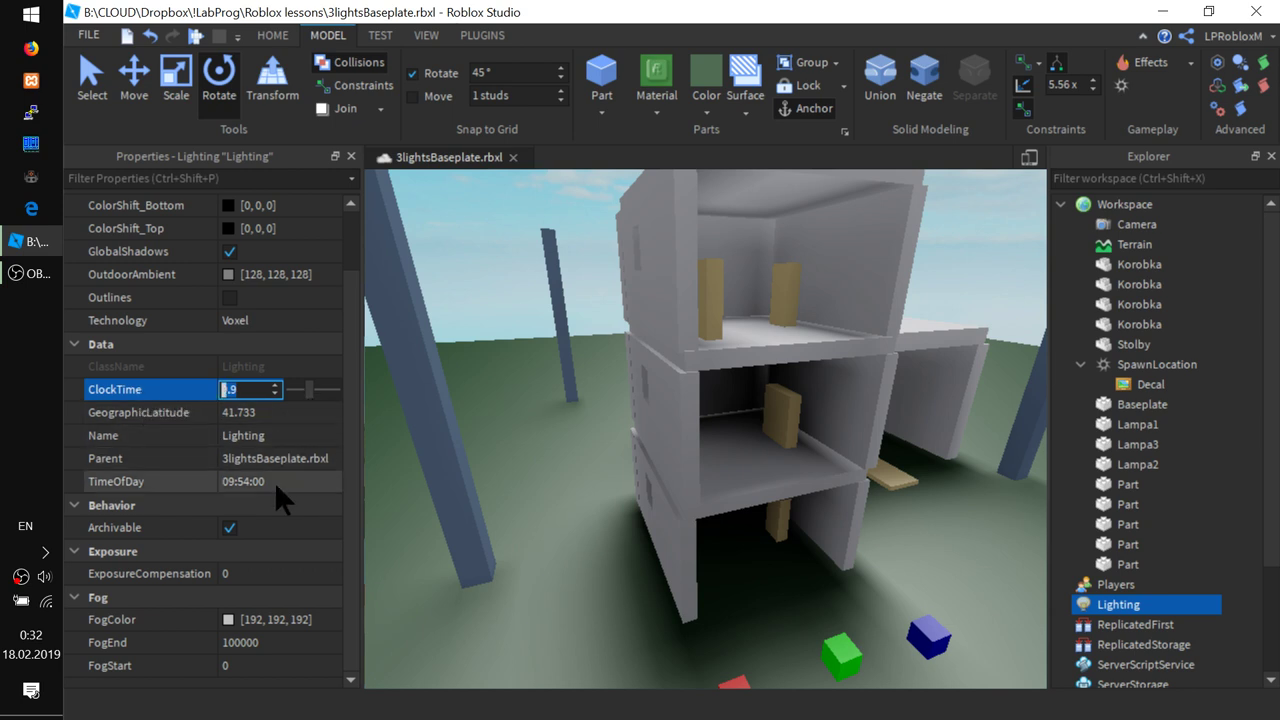
{"action": "mouse_move", "coordinate": [306, 387]}
{"action": "left_mouse_down"}
{"action": "mouse_move", "coordinate": [281, 381]}
{"action": "mouse_move", "coordinate": [304, 382]}
{"action": "left_mouse_up"}
{"action": "right_click_drag", "start_coordinate": [527, 386], "coordinate": [527, 386]}
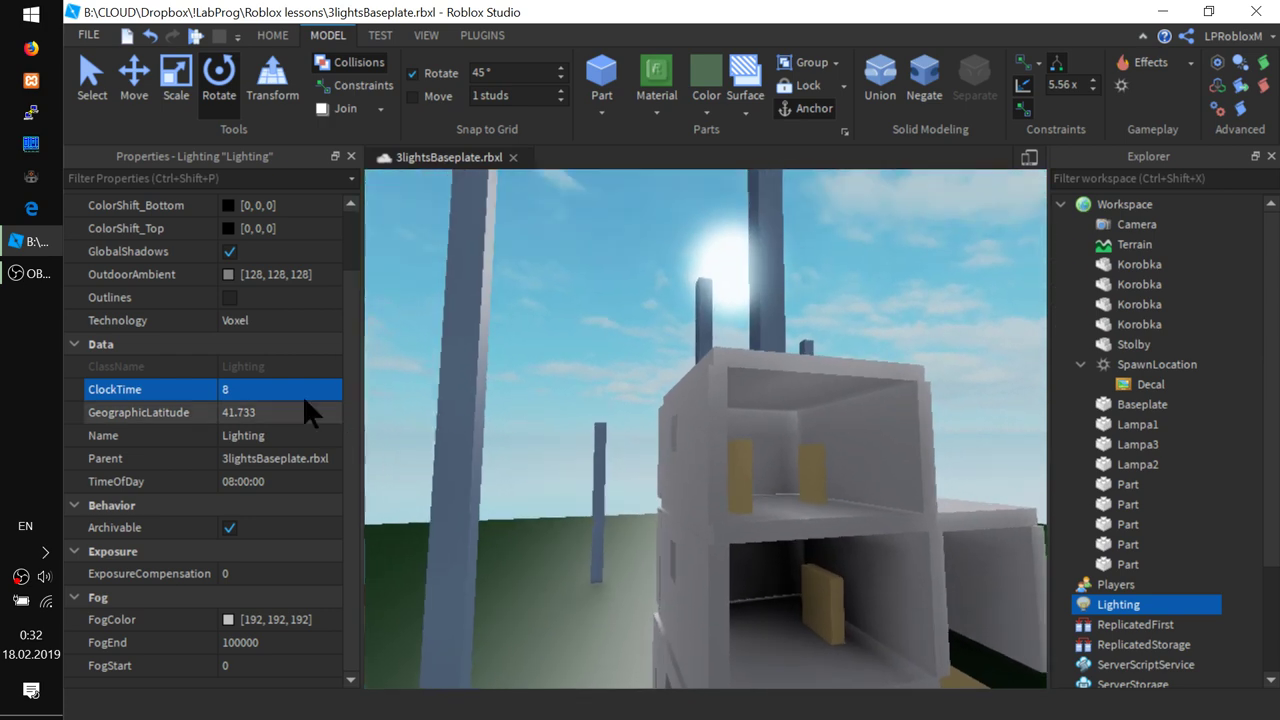
- Set Lighting's ClockTime to 20.5 and view the night sky and moon above the Korobka boxes
{"action": "left_click", "coordinate": [272, 381]}
{"action": "left_click_drag", "start_coordinate": [303, 386], "coordinate": [329, 385]}
{"action": "right_click_drag", "start_coordinate": [590, 408], "coordinate": [590, 408]}
{"action": "right_click_drag", "start_coordinate": [876, 410], "coordinate": [689, 450]}
{"action": "key", "text": "a"}
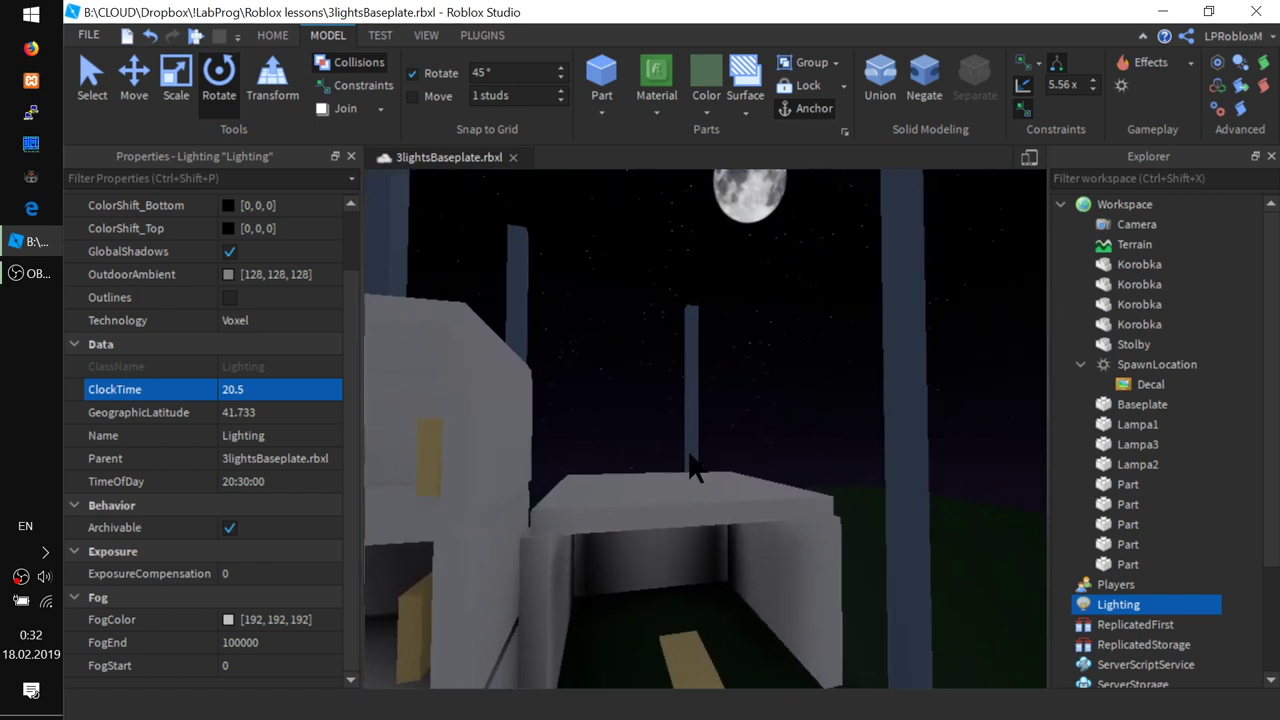
- Set Lighting's GeographicLatitude to 203 to shift the moon's position in the sky
{"action": "left_click", "coordinate": [228, 418]}
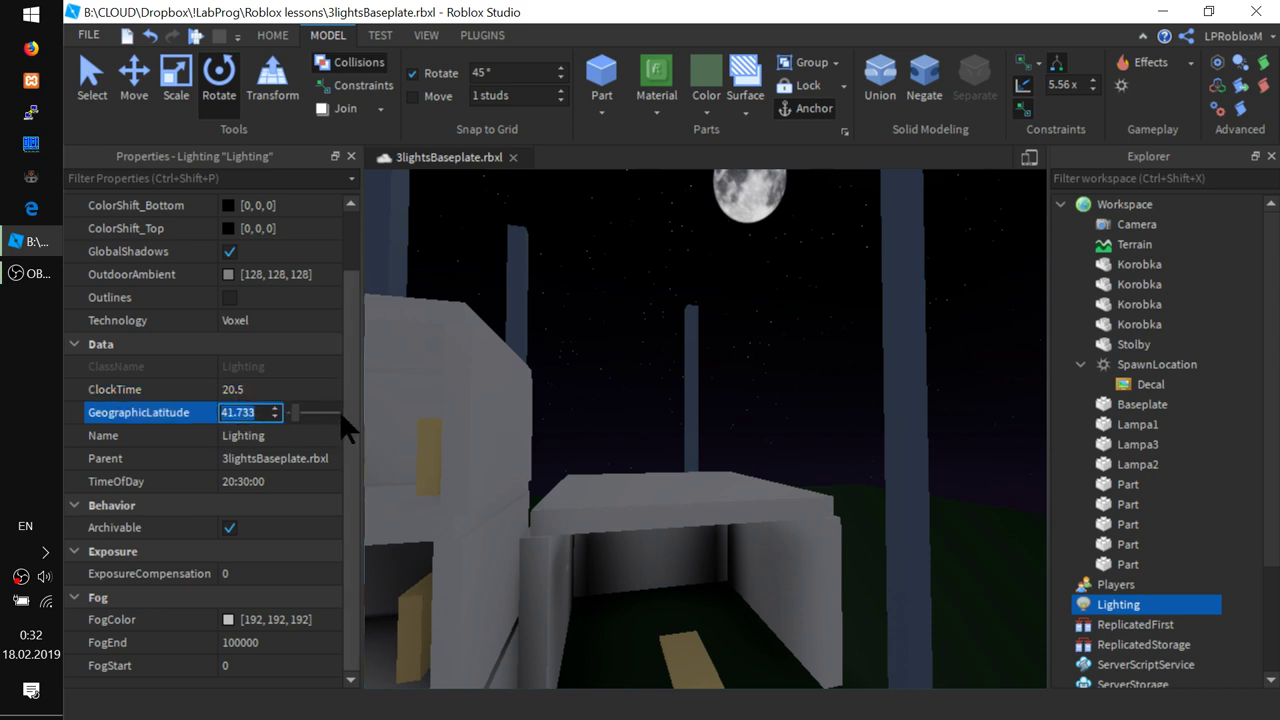
{"action": "key", "text": "Home"}
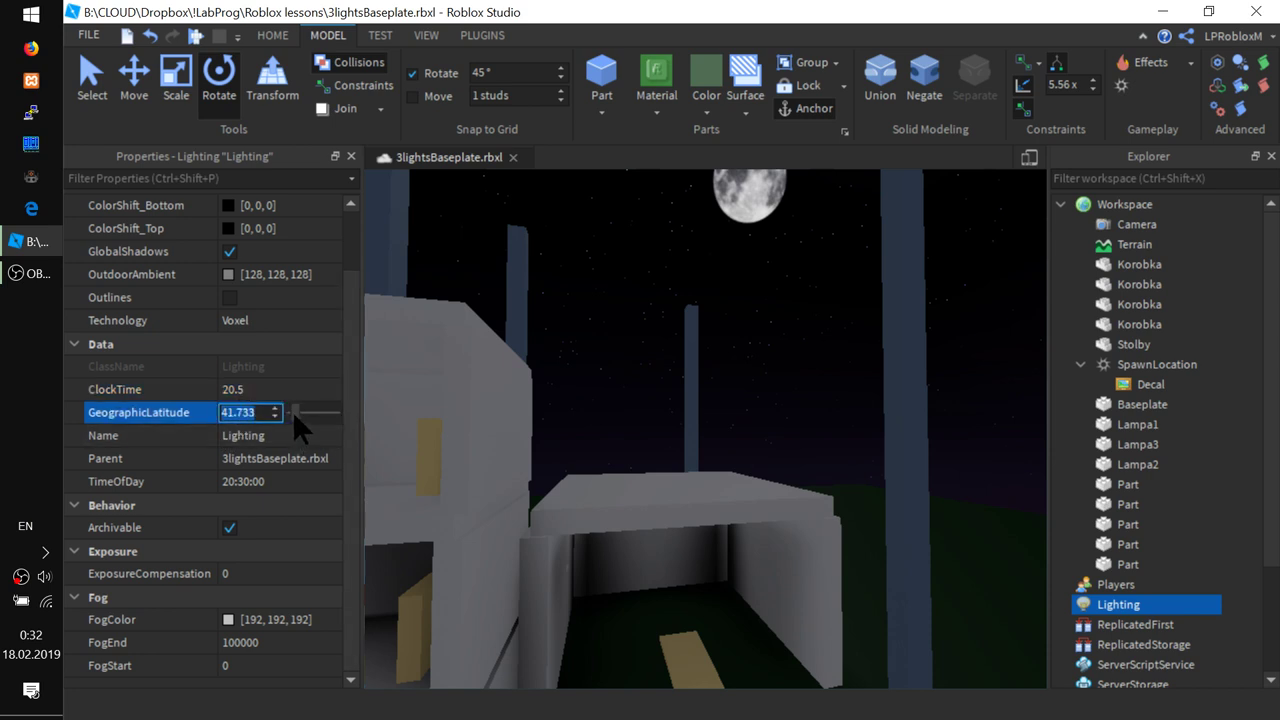
{"action": "left_click", "coordinate": [292, 411]}
{"action": "left_click_drag", "start_coordinate": [292, 411], "coordinate": [313, 414]}
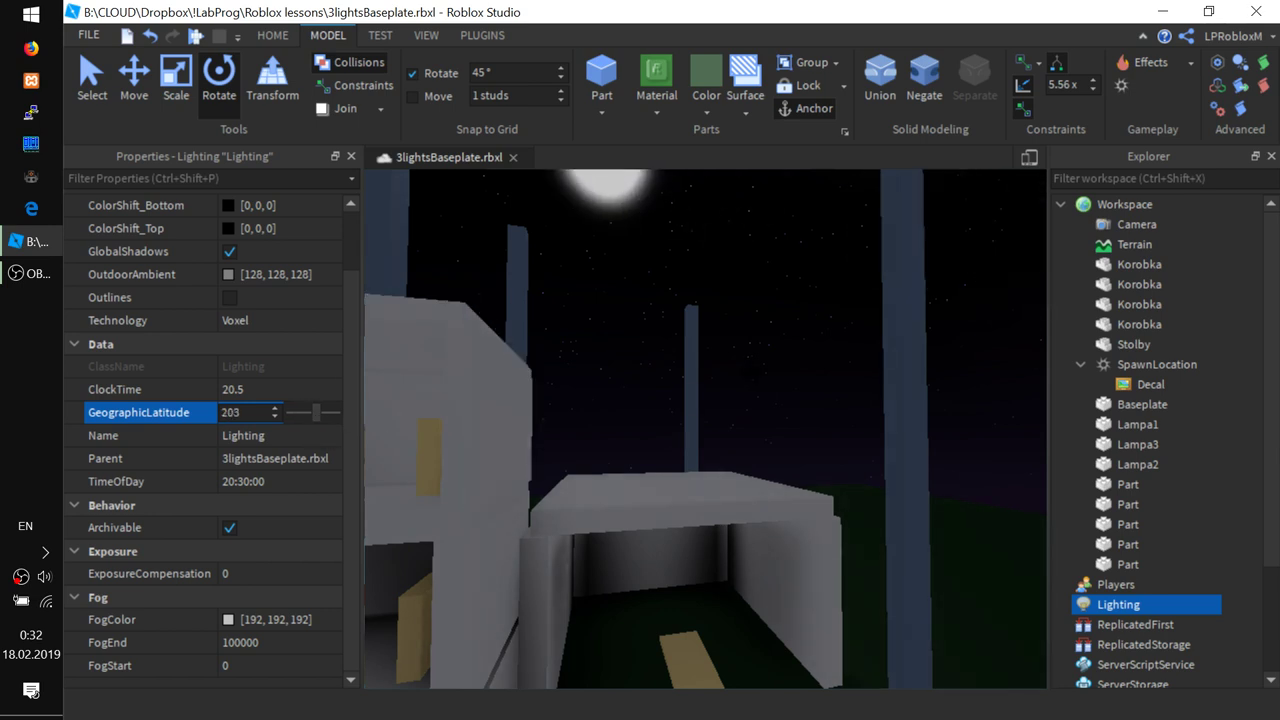
- Set Lighting's GeographicLatitude to 45 and view the moon's new position above the Korobka boxes
{"action": "right_click_drag", "start_coordinate": [640, 380], "coordinate": [580, 300]}
{"action": "left_click", "coordinate": [275, 404]}
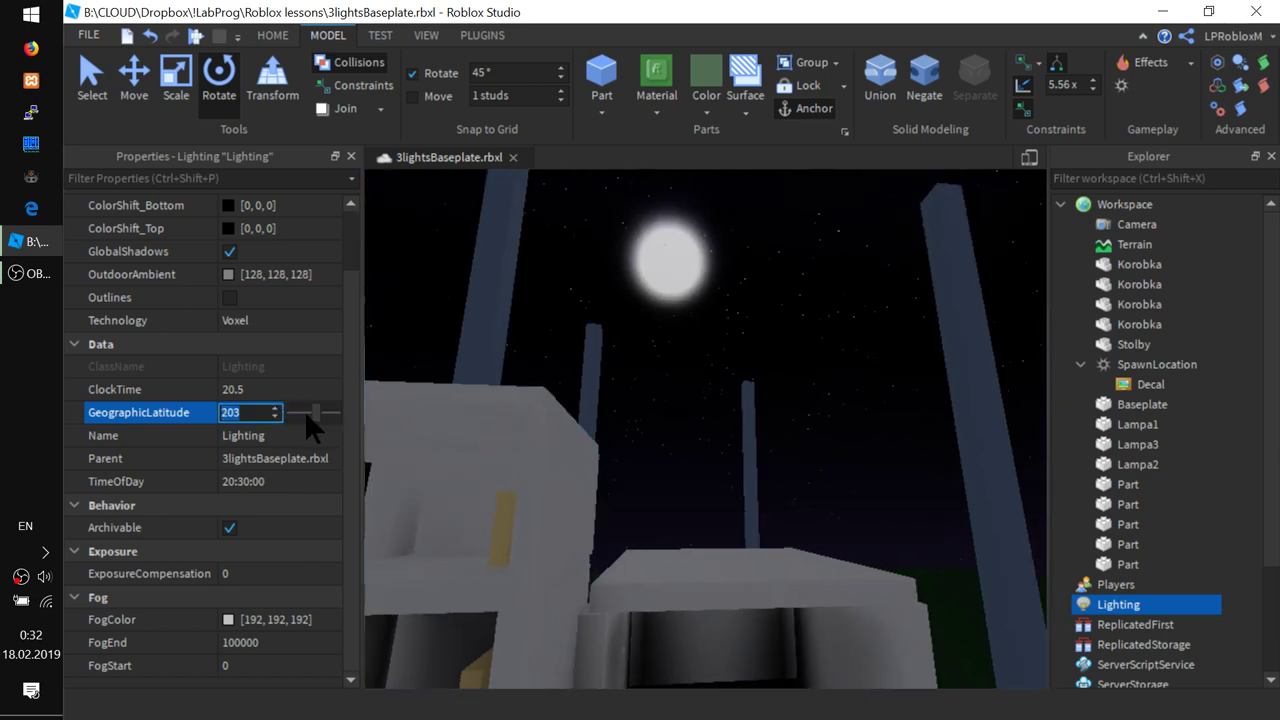
{"action": "mouse_move", "coordinate": [310, 411]}
{"action": "left_mouse_down"}
{"action": "mouse_move", "coordinate": [278, 407]}
{"action": "mouse_move", "coordinate": [314, 410]}
{"action": "mouse_move", "coordinate": [292, 406]}
{"action": "left_mouse_up"}
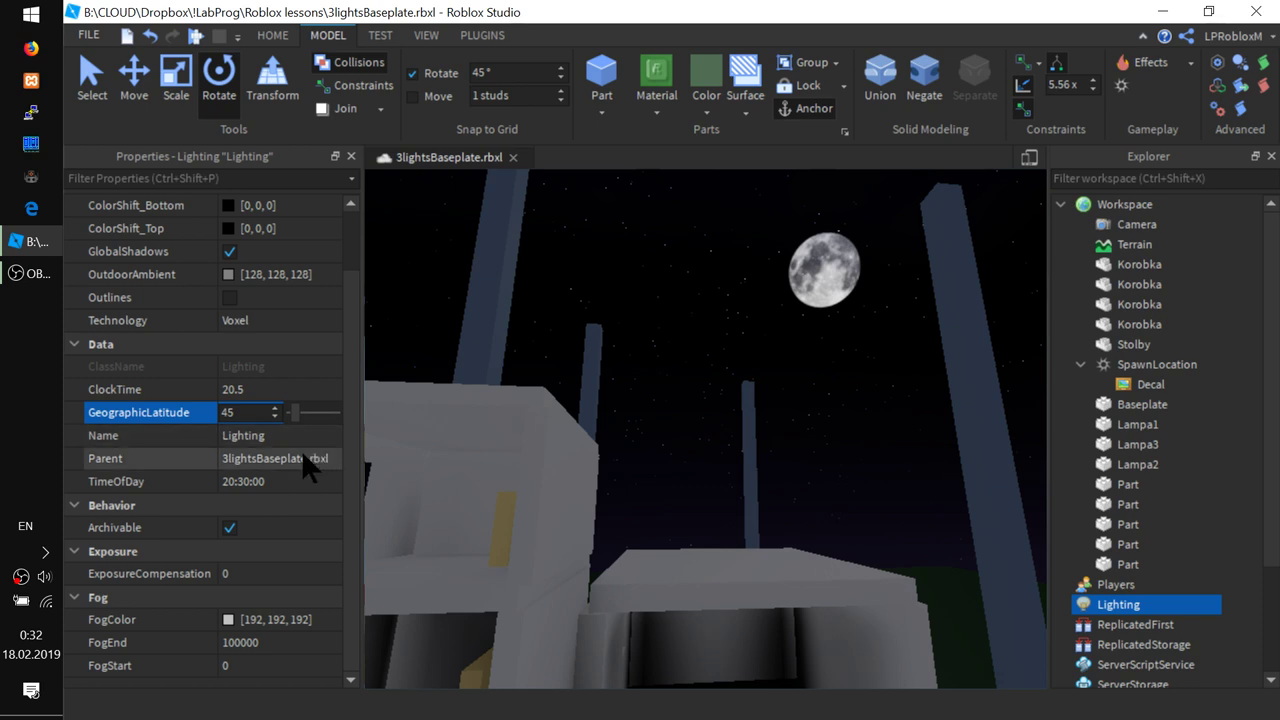
{"action": "mouse_move", "coordinate": [1101, 612]}
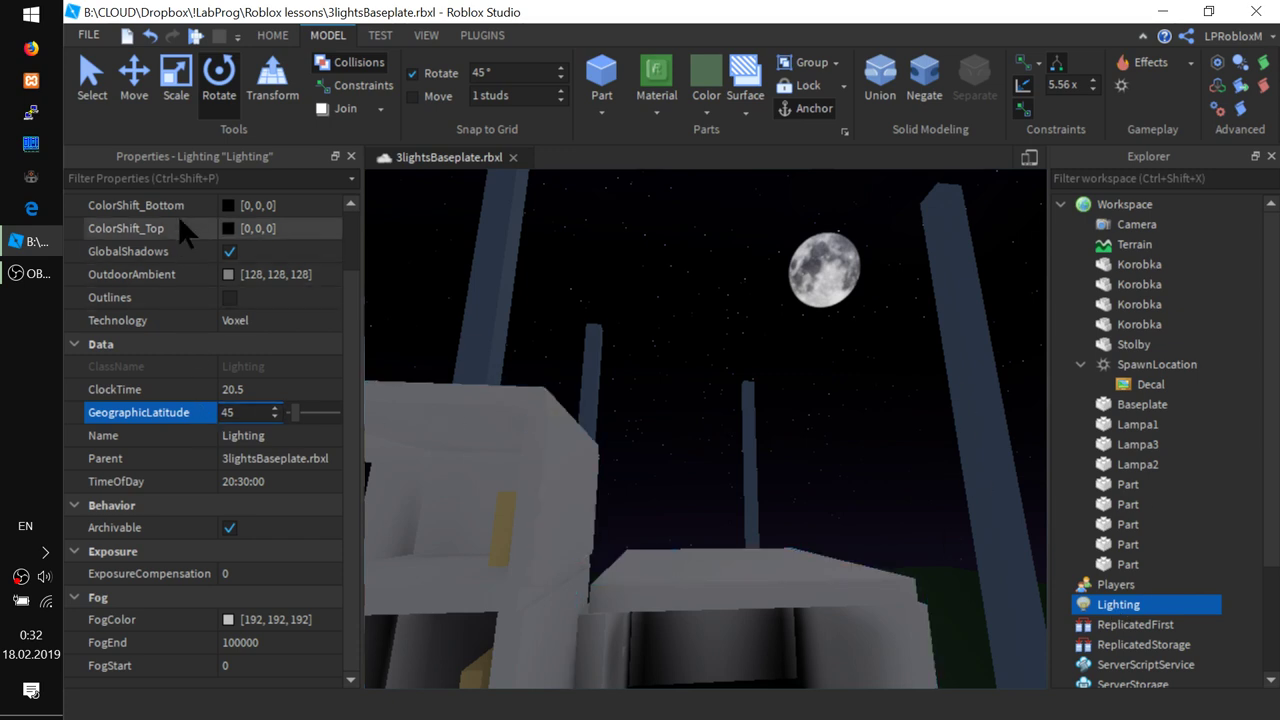
{"action": "right_click_drag", "start_coordinate": [737, 446], "coordinate": [731, 449]}
{"action": "scroll", "coordinate": [731, 449], "scroll_direction": "down", "scroll_amount": 4}
{"action": "right_click_drag", "start_coordinate": [644, 425], "coordinate": [644, 425]}
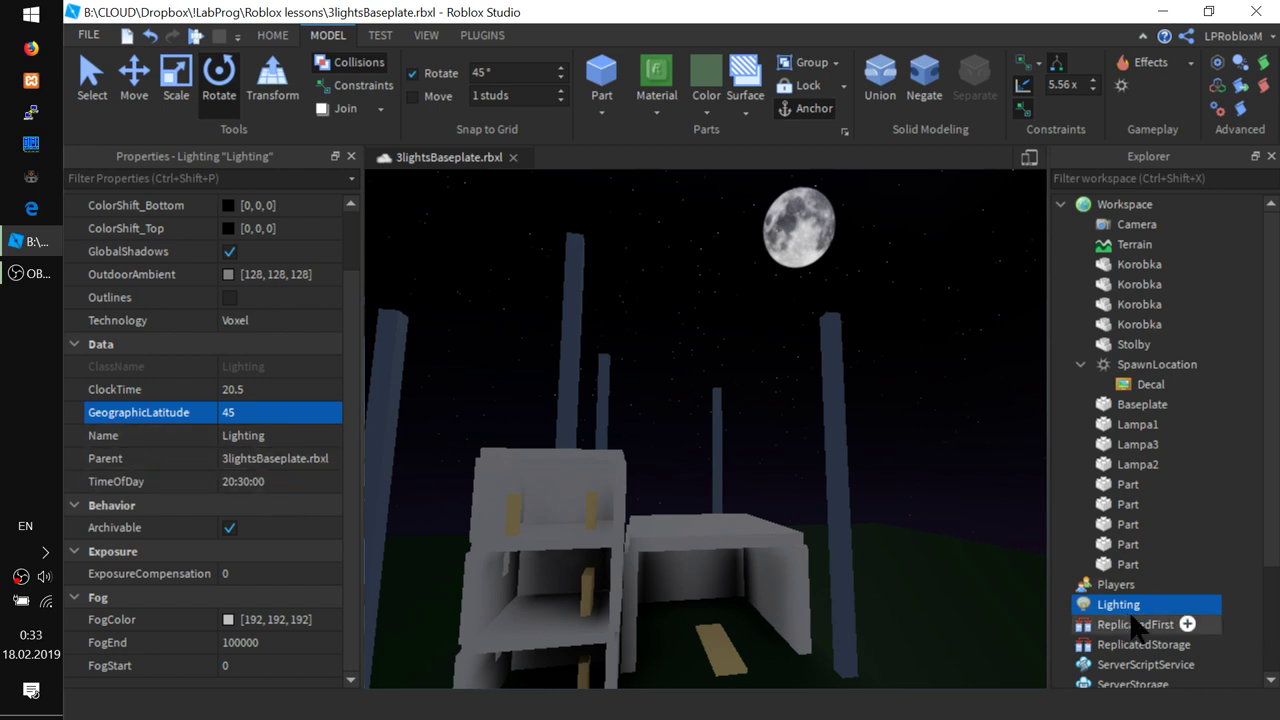
{"action": "mouse_move", "coordinate": [1109, 607]}
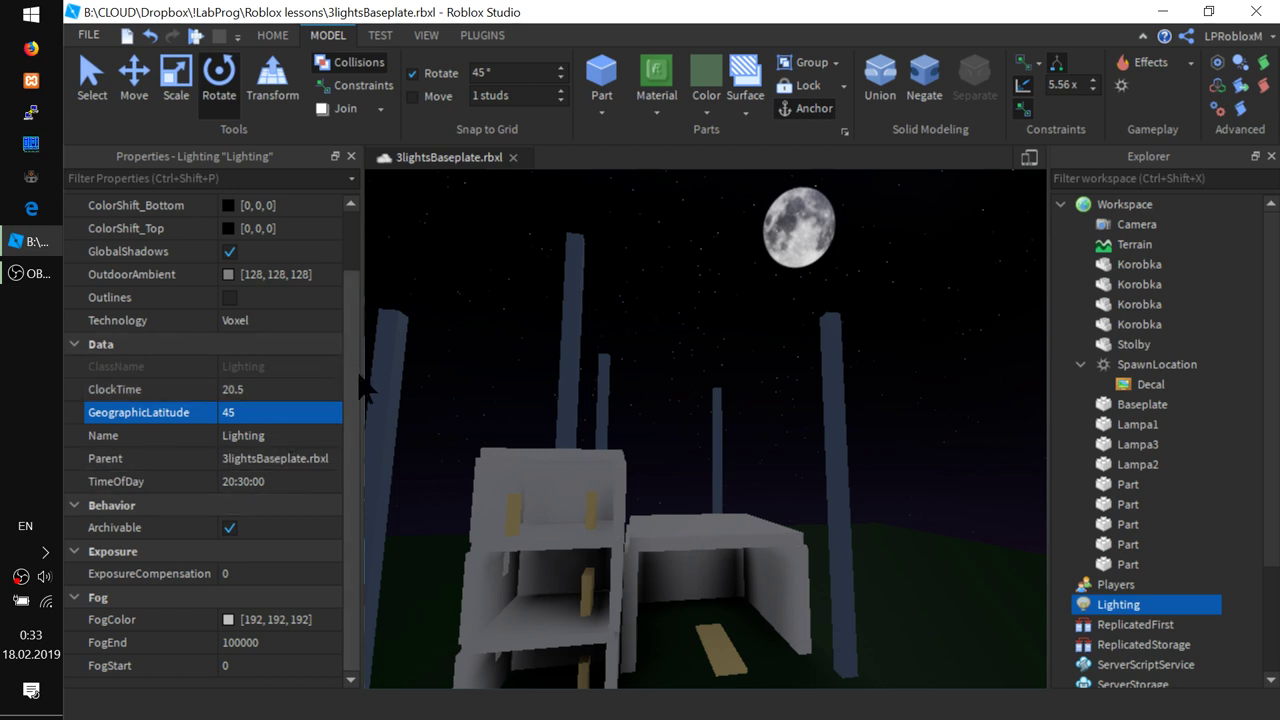
{"action": "scroll", "coordinate": [344, 348], "scroll_direction": "up", "scroll_amount": 1}
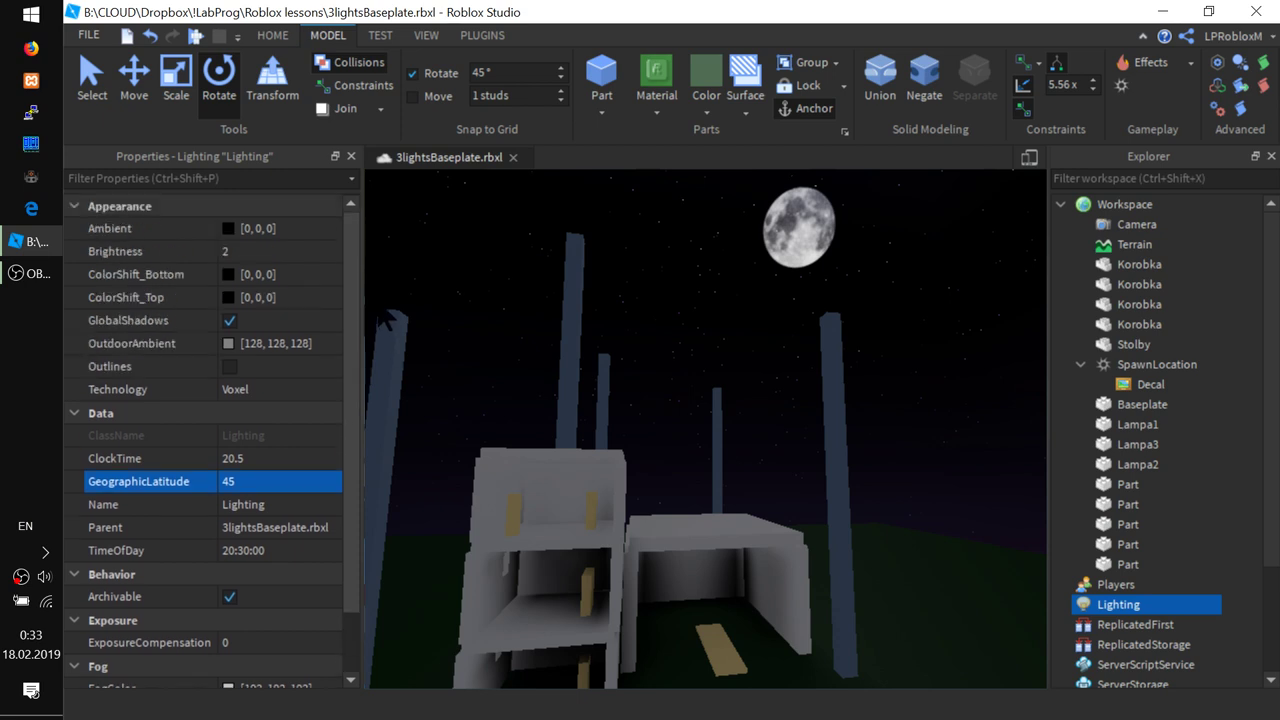
{"action": "scroll", "coordinate": [200, 420], "scroll_direction": "down", "scroll_amount": 1}
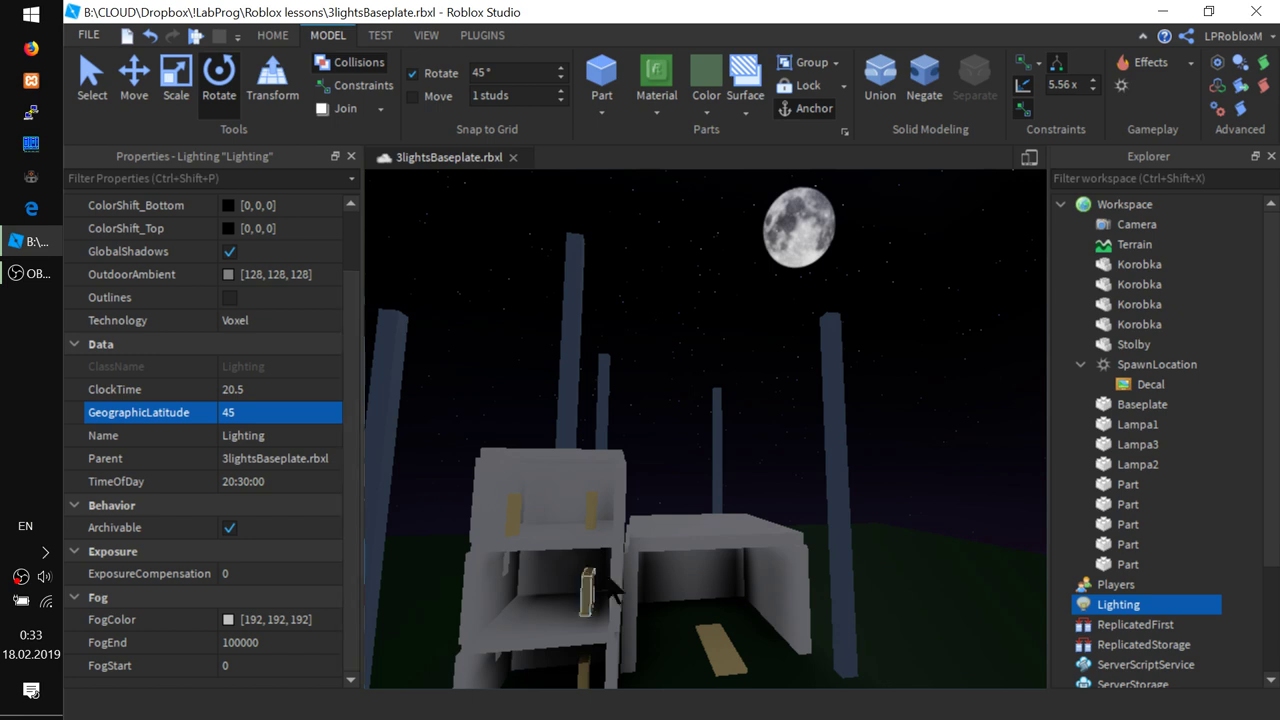
{"action": "right_click_drag", "start_coordinate": [644, 594], "coordinate": [604, 581]}
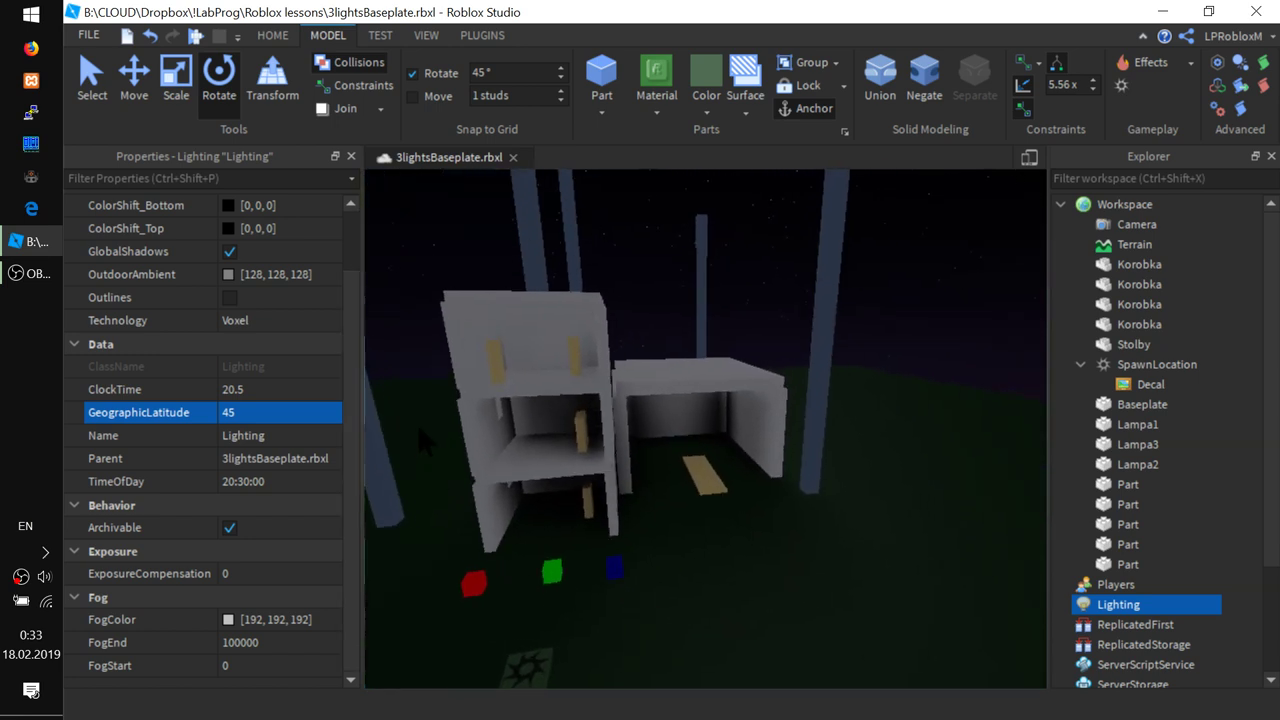
{"action": "left_click", "coordinate": [226, 316]}
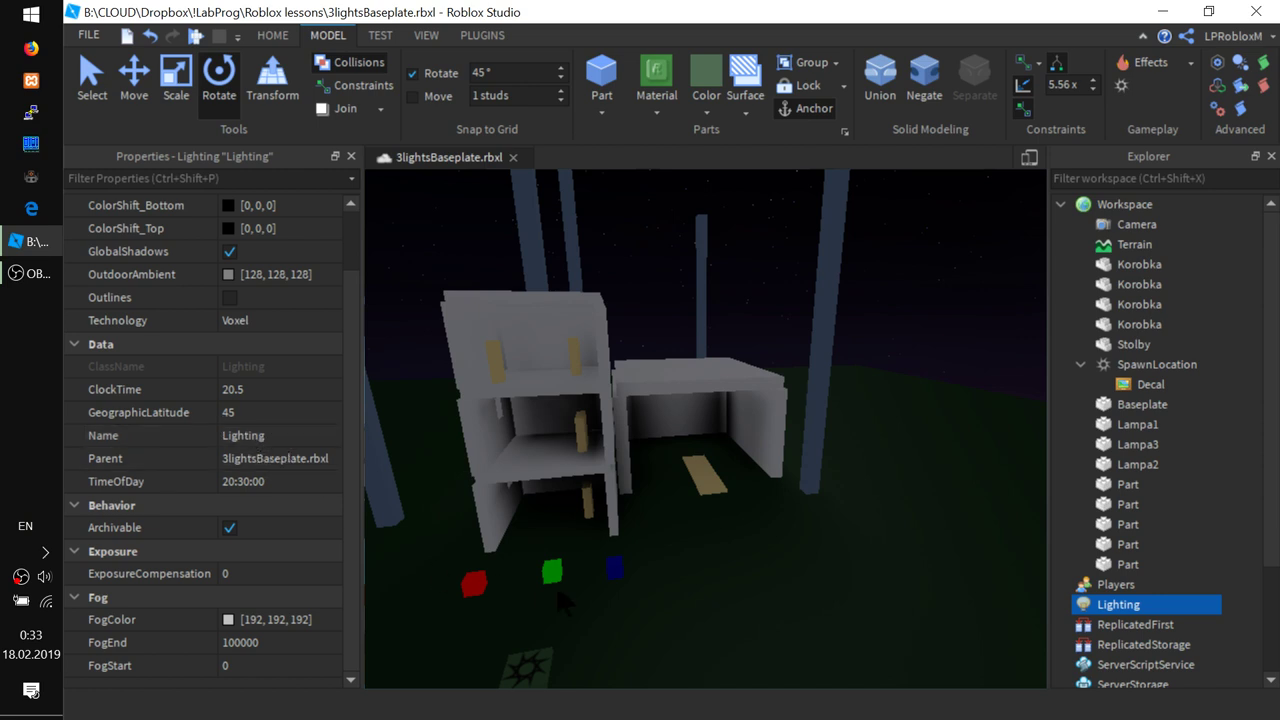
{"action": "right_click_drag", "start_coordinate": [556, 584], "coordinate": [539, 535]}
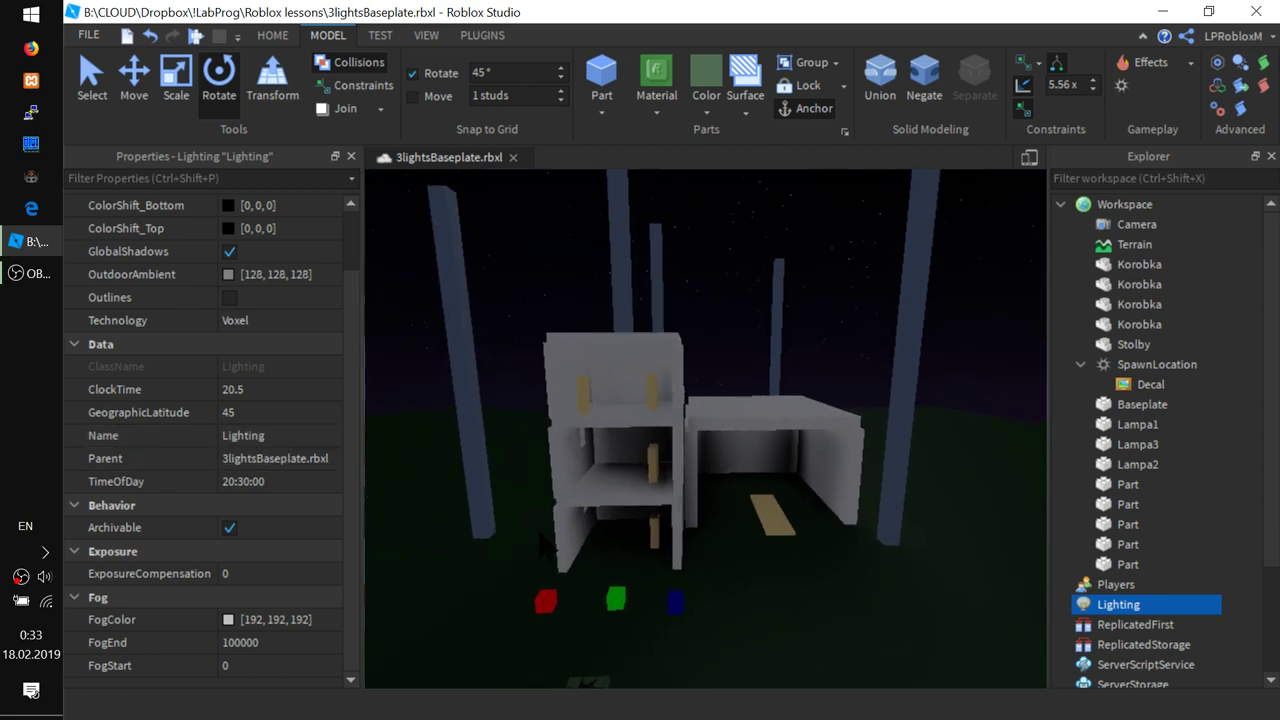
- Set Lighting's ClockTime to 9 for a daylight view of the scene
{"action": "left_click", "coordinate": [243, 482]}
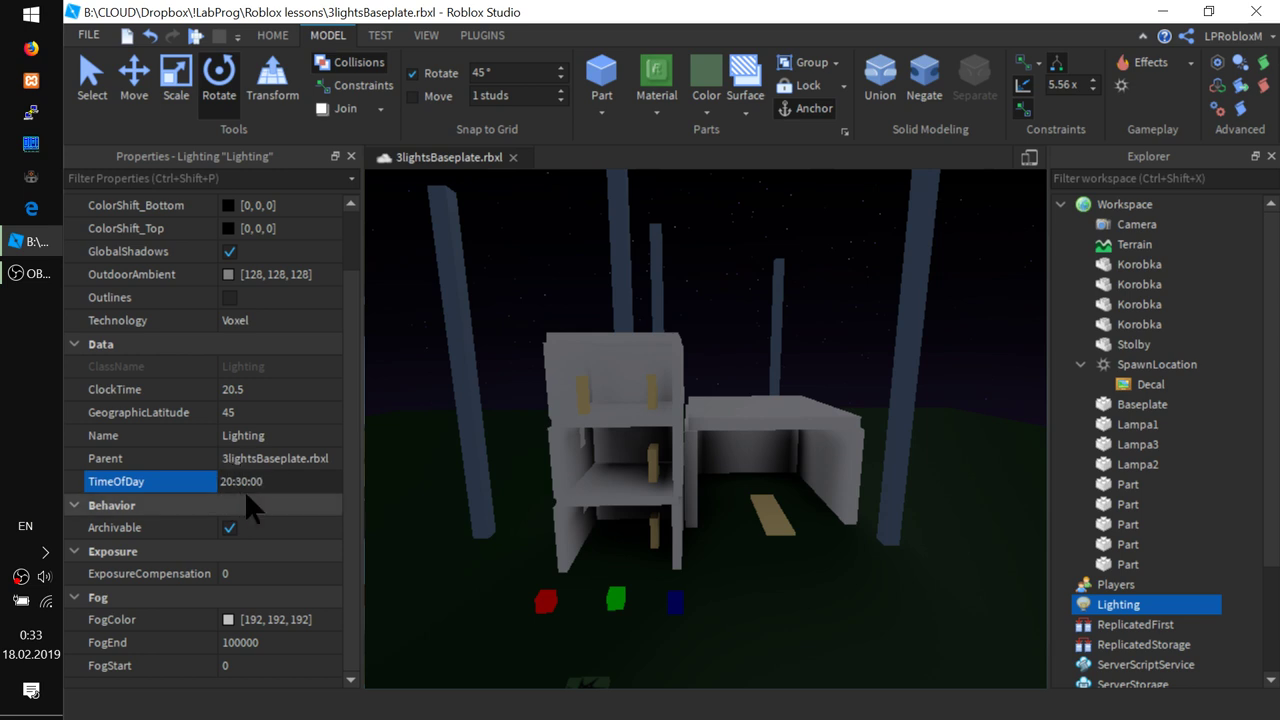
{"action": "left_click", "coordinate": [248, 574]}
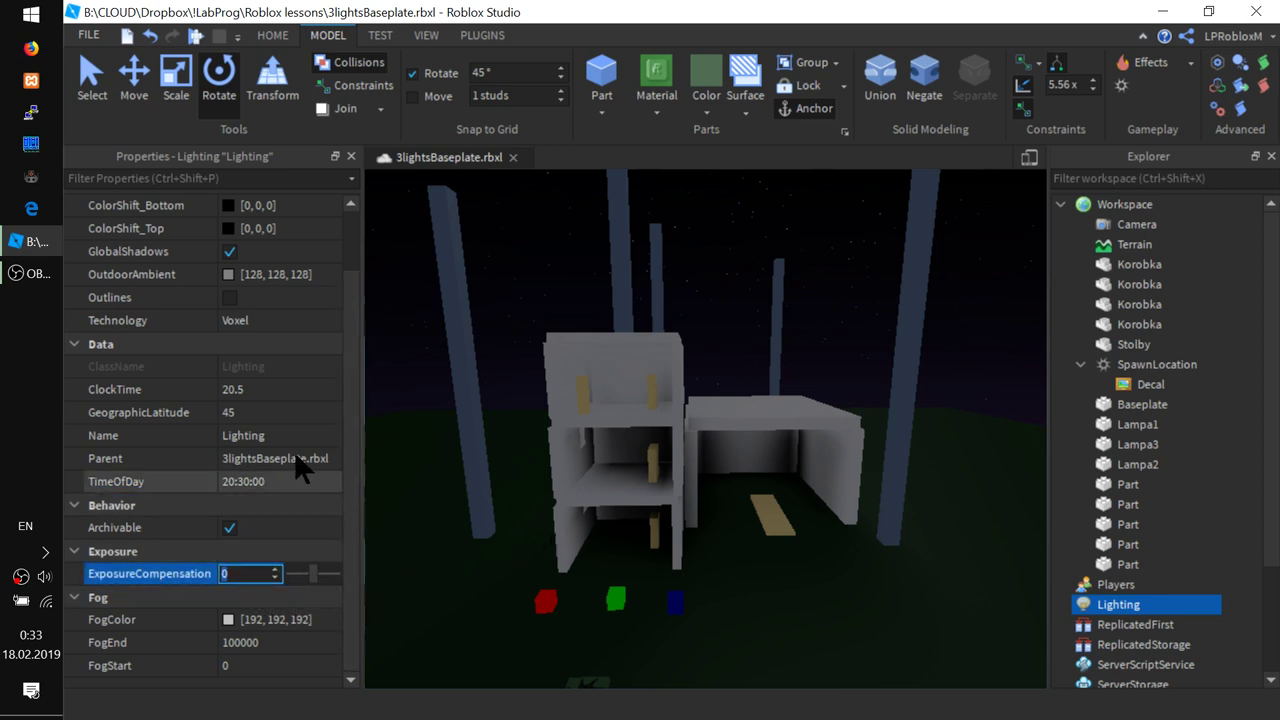
{"action": "left_click", "coordinate": [268, 389]}
{"action": "left_click_drag", "start_coordinate": [329, 388], "coordinate": [306, 383]}
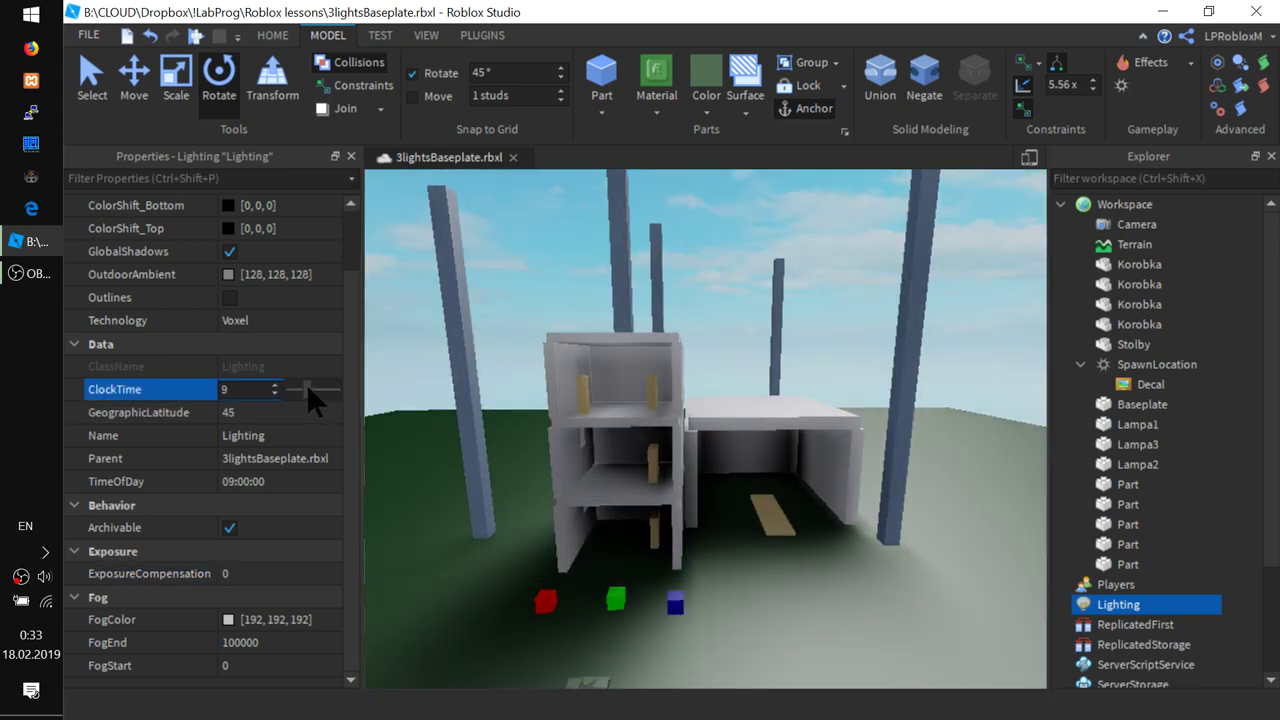
- Raise Lighting's ExposureCompensation to view its effect on the scene's brightness and reset it to 0
{"action": "left_click", "coordinate": [268, 572]}
{"action": "mouse_move", "coordinate": [310, 570]}
{"action": "left_mouse_down"}
{"action": "mouse_move", "coordinate": [279, 563]}
{"action": "mouse_move", "coordinate": [333, 565]}
{"action": "left_mouse_up"}
{"action": "right_click_drag", "start_coordinate": [755, 579], "coordinate": [757, 585]}
{"action": "left_click", "coordinate": [288, 574]}
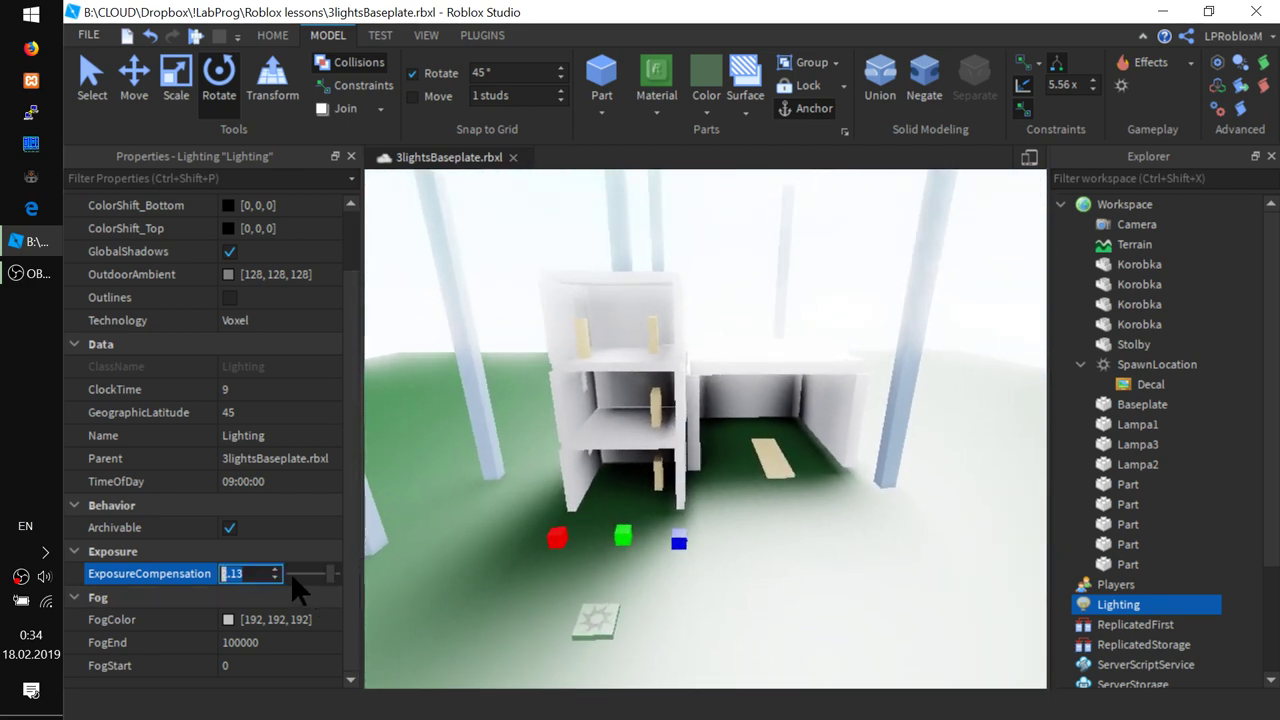
{"action": "left_click_drag", "start_coordinate": [331, 575], "coordinate": [325, 573]}
{"action": "left_click_drag", "start_coordinate": [319, 570], "coordinate": [150, 546]}
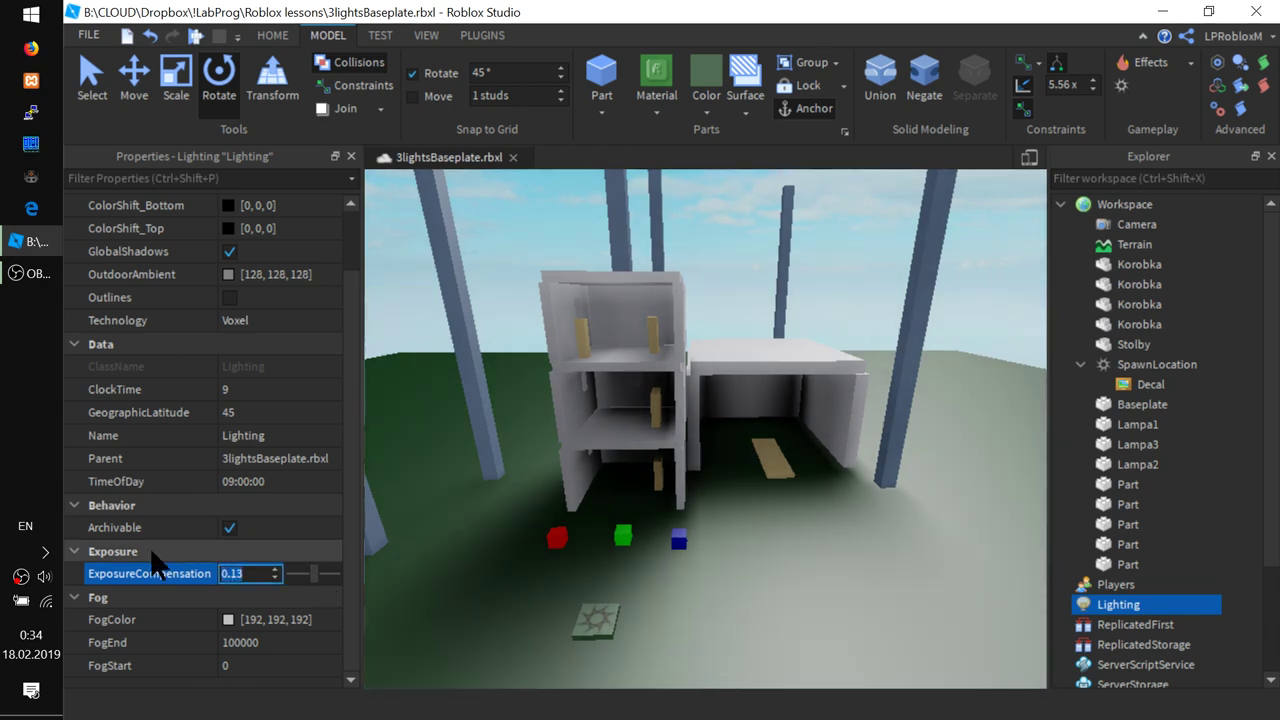
{"action": "type", "text": "0"}
{"action": "key", "text": "Return"}
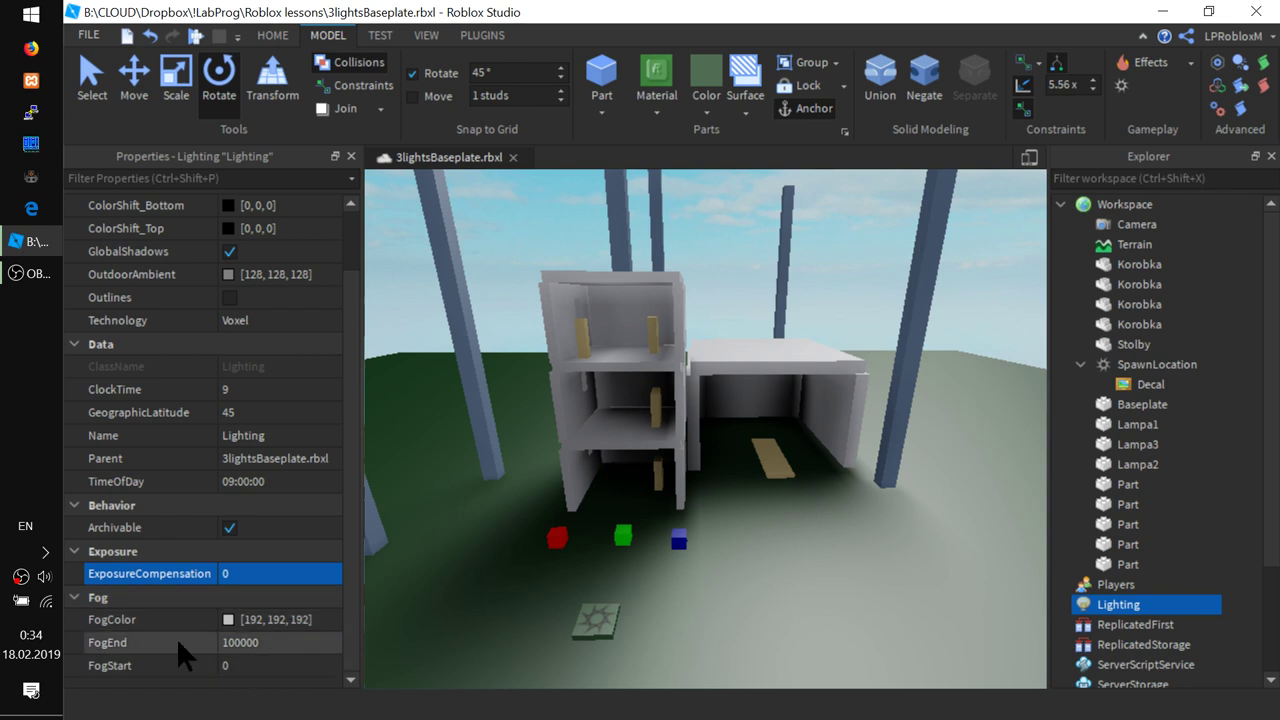
- Set Lighting's FogEnd to 100 and FogStart to 10
{"action": "mouse_move", "coordinate": [171, 643]}
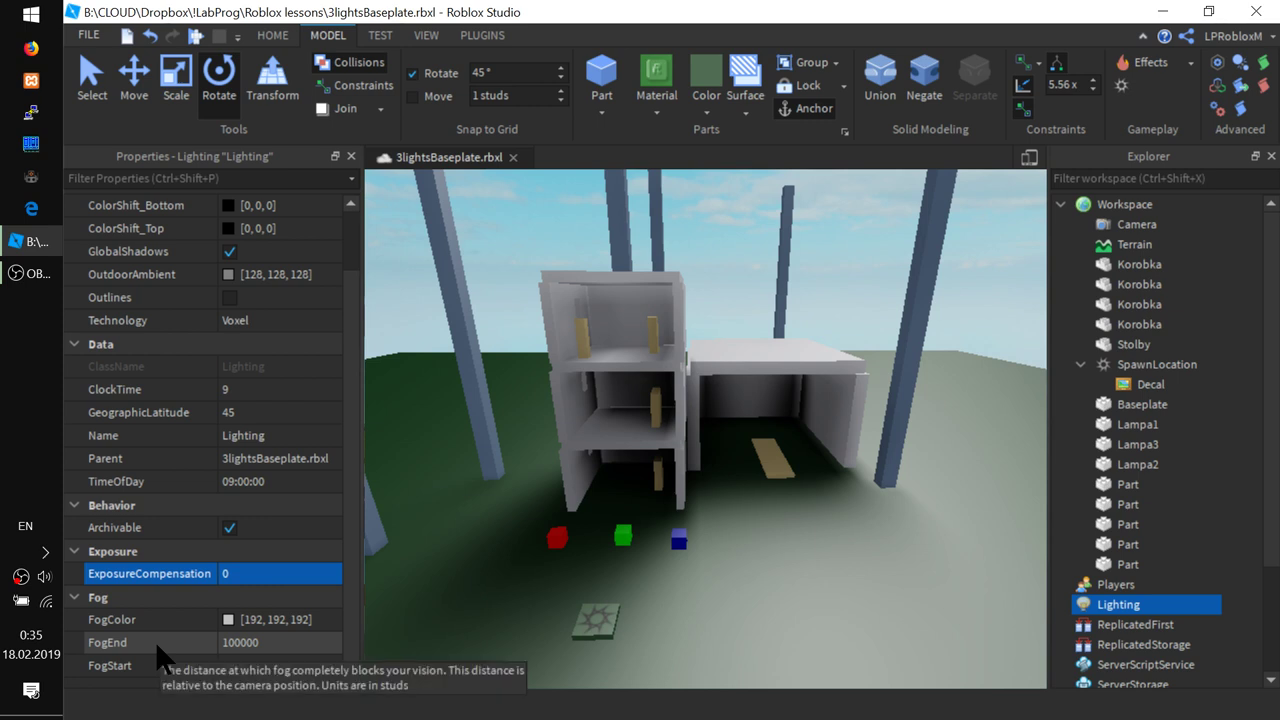
{"action": "left_click", "coordinate": [239, 643]}
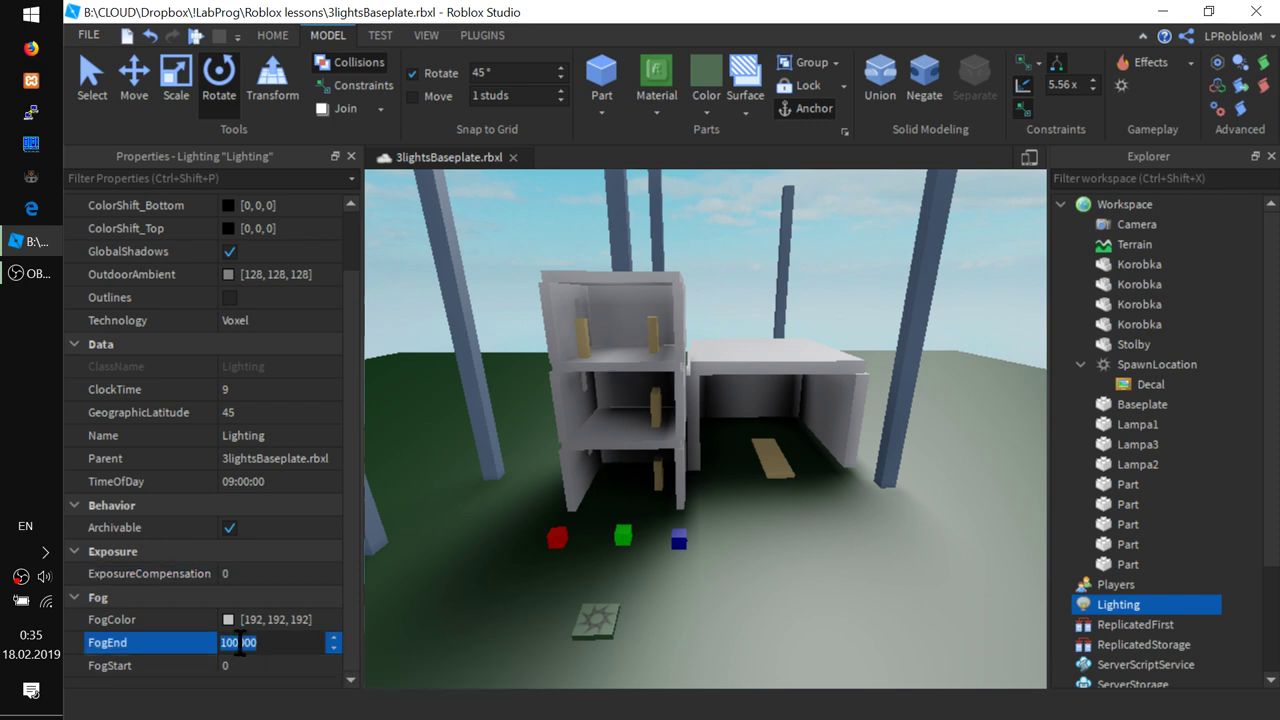
{"action": "left_click_drag", "start_coordinate": [239, 643], "coordinate": [299, 652]}
{"action": "key", "text": "BackSpace"}
{"action": "key", "text": "Return"}
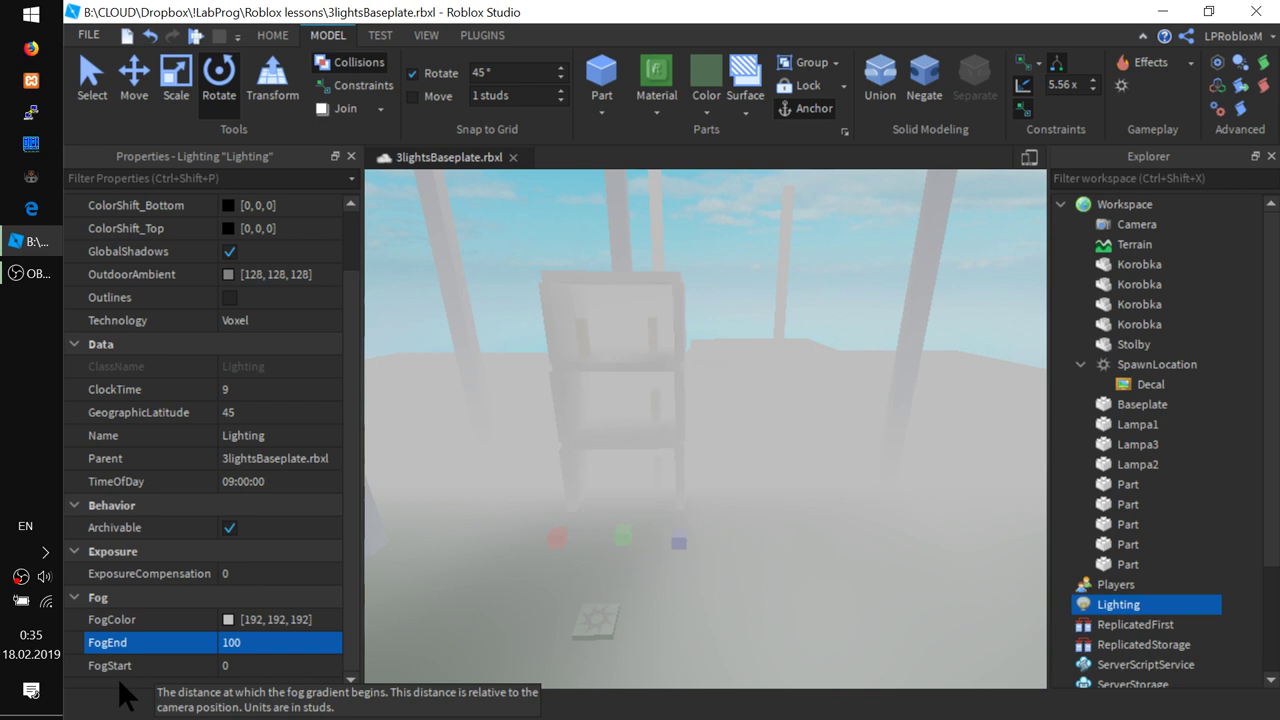
{"action": "left_click", "coordinate": [256, 666]}
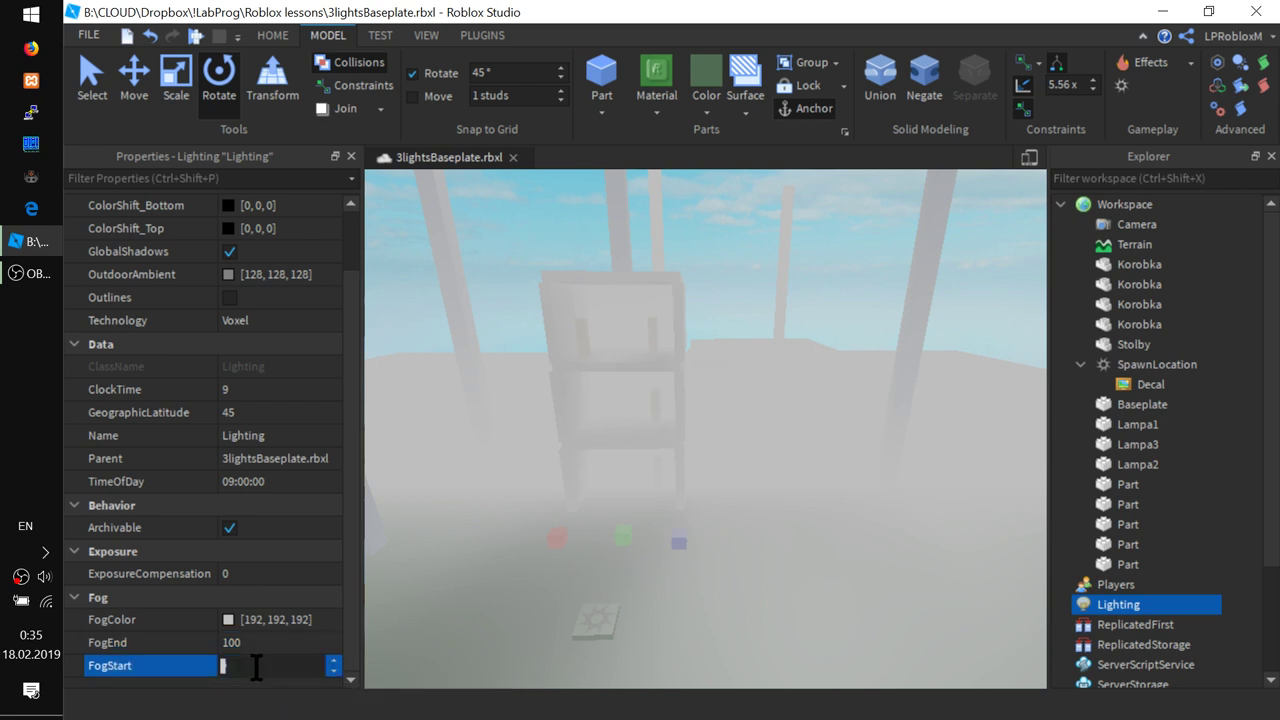
{"action": "type", "text": "10"}
{"action": "key", "text": "Return"}
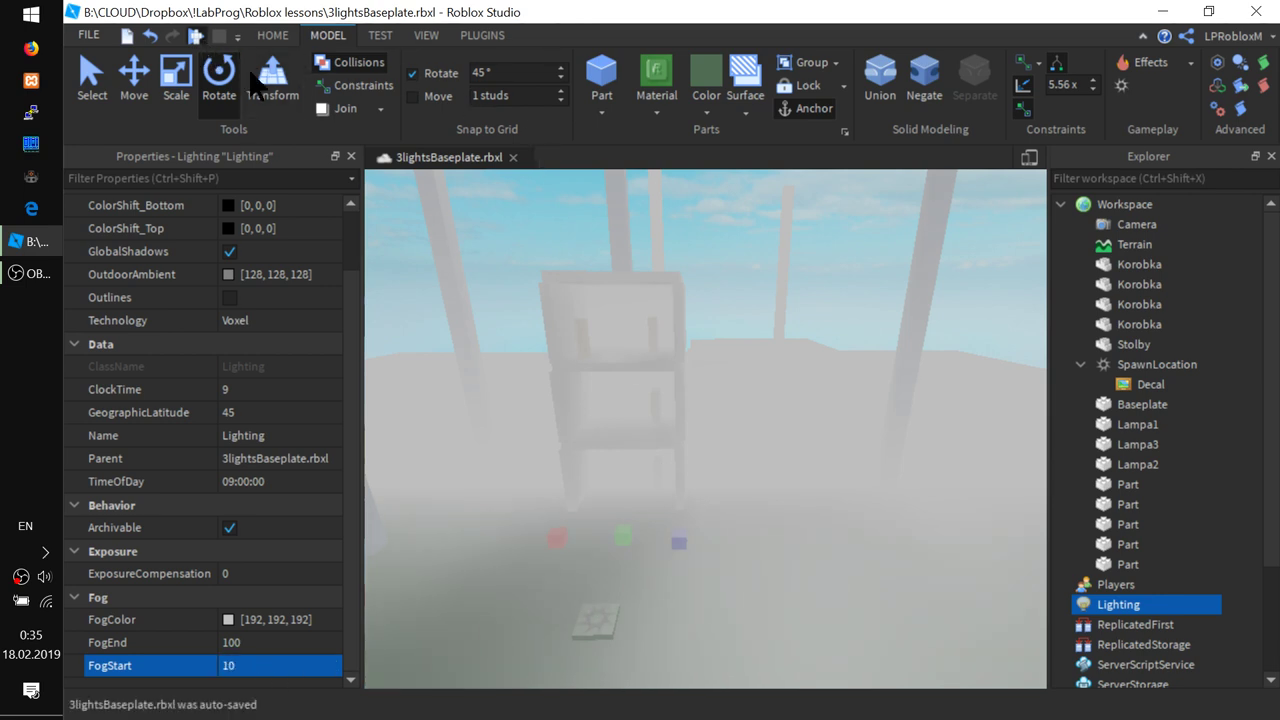
- Playtest the place, walking the character past the coloured lamps toward the boxes to examine the fog, and stop the test
{"action": "key", "text": "F5"}
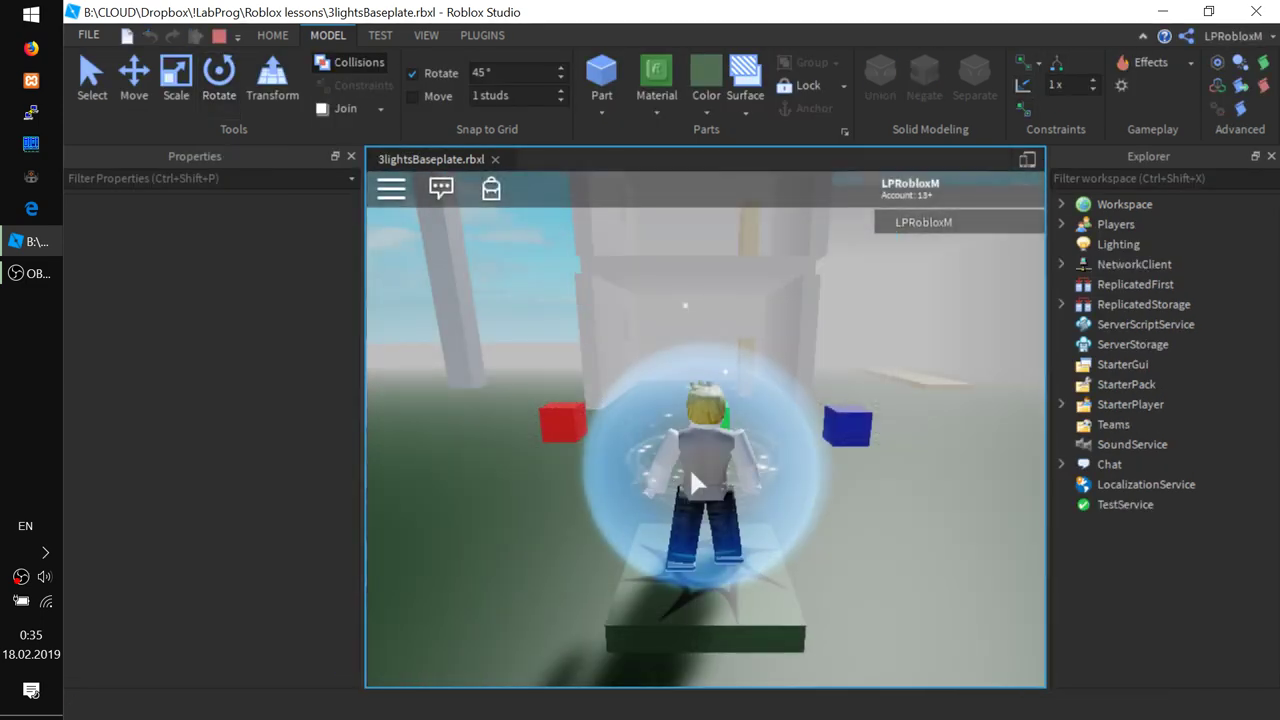
{"action": "key", "text": "w"}
{"action": "right_click_drag", "start_coordinate": [822, 565], "coordinate": [799, 480]}
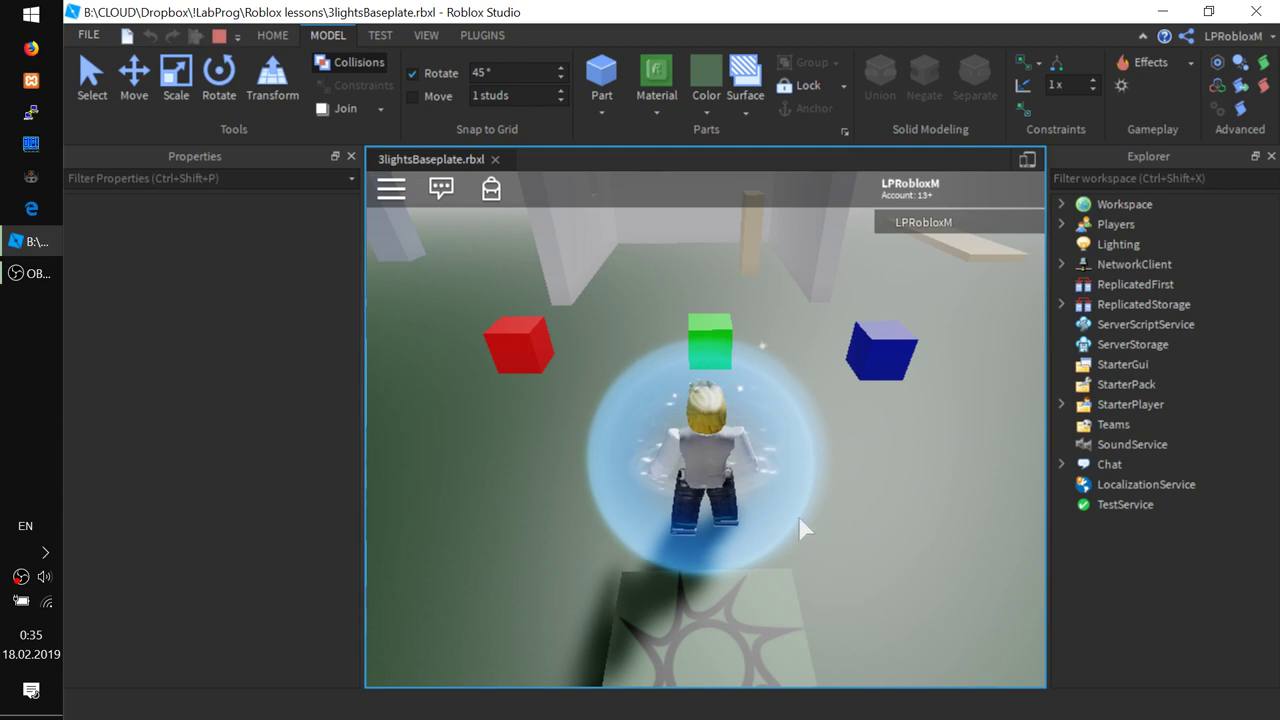
{"action": "key", "text": "w"}
{"action": "right_click_drag", "start_coordinate": [604, 484], "coordinate": [689, 540]}
{"action": "key", "text": "d"}
{"action": "key", "text": "w"}
{"action": "key", "text": "d"}
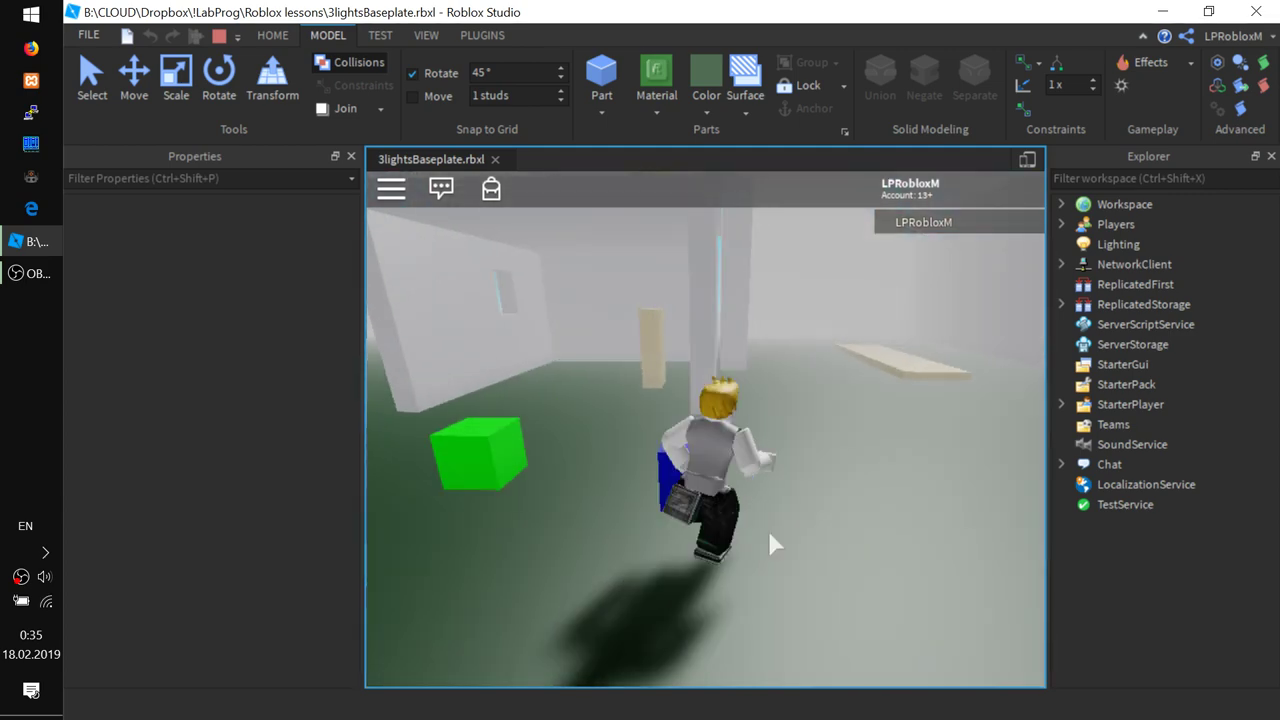
{"action": "key", "text": "d"}
{"action": "right_click_drag", "start_coordinate": [856, 449], "coordinate": [845, 440]}
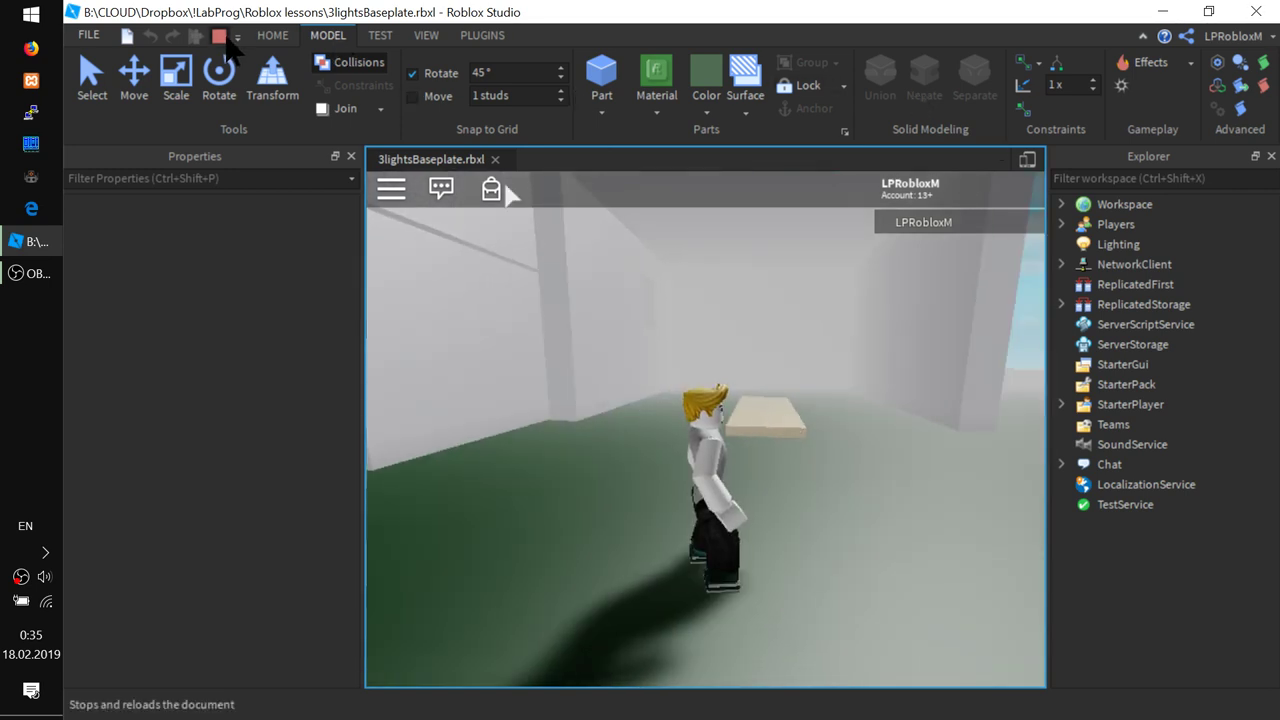
{"action": "left_click", "coordinate": [219, 36]}
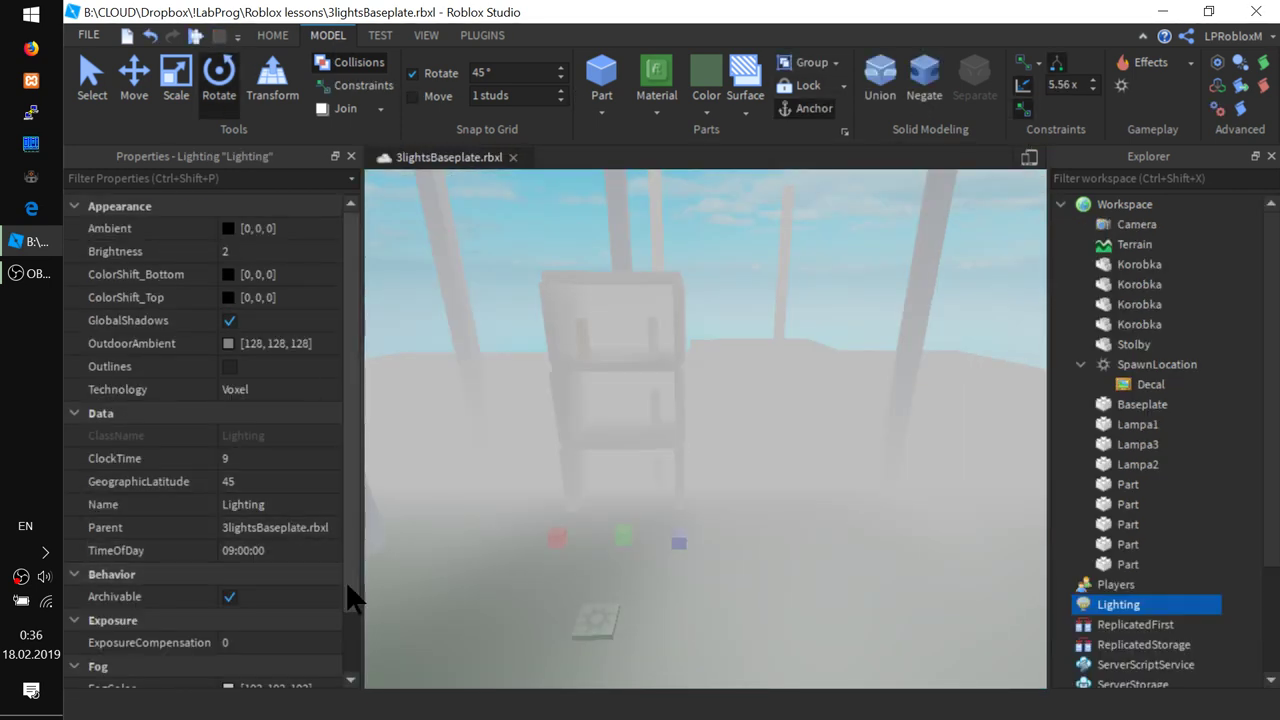
- Change Lighting's FogColor to the dark red basic color [170, 0, 0] and view the scene
{"action": "left_click_drag", "start_coordinate": [348, 586], "coordinate": [349, 662]}
{"action": "left_click", "coordinate": [229, 620]}
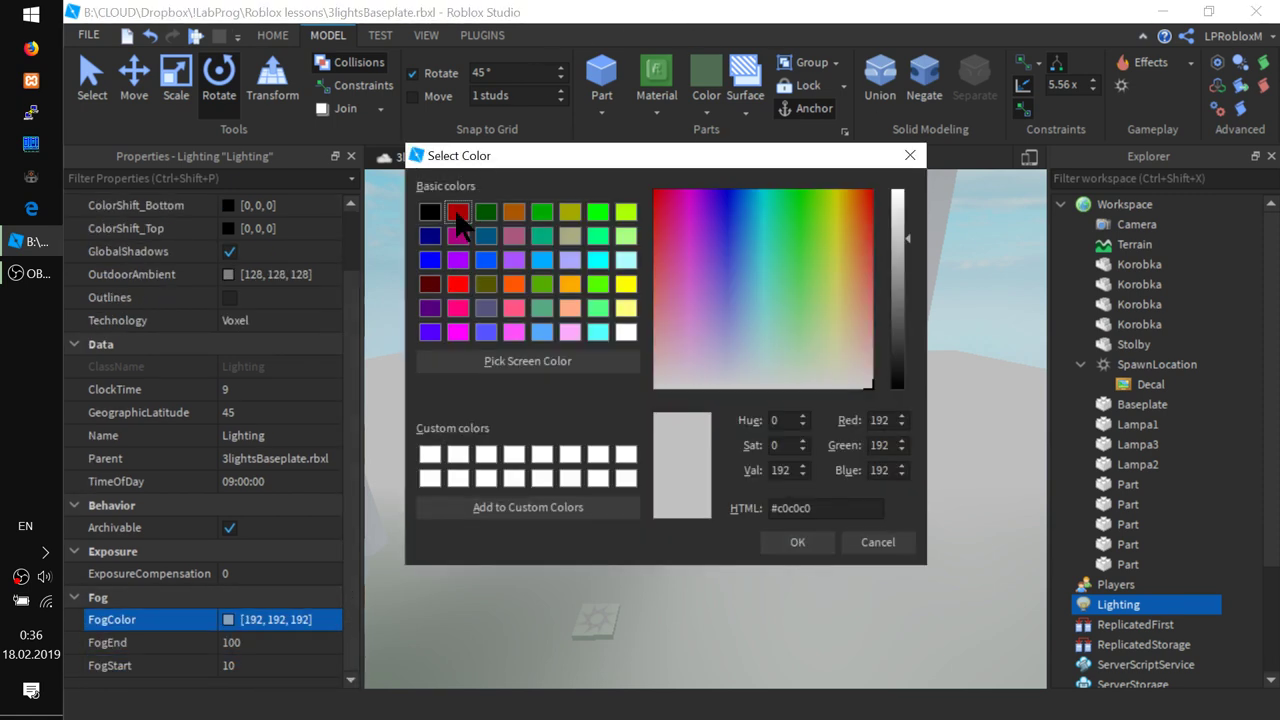
{"action": "left_click", "coordinate": [455, 210]}
{"action": "left_click", "coordinate": [790, 545]}
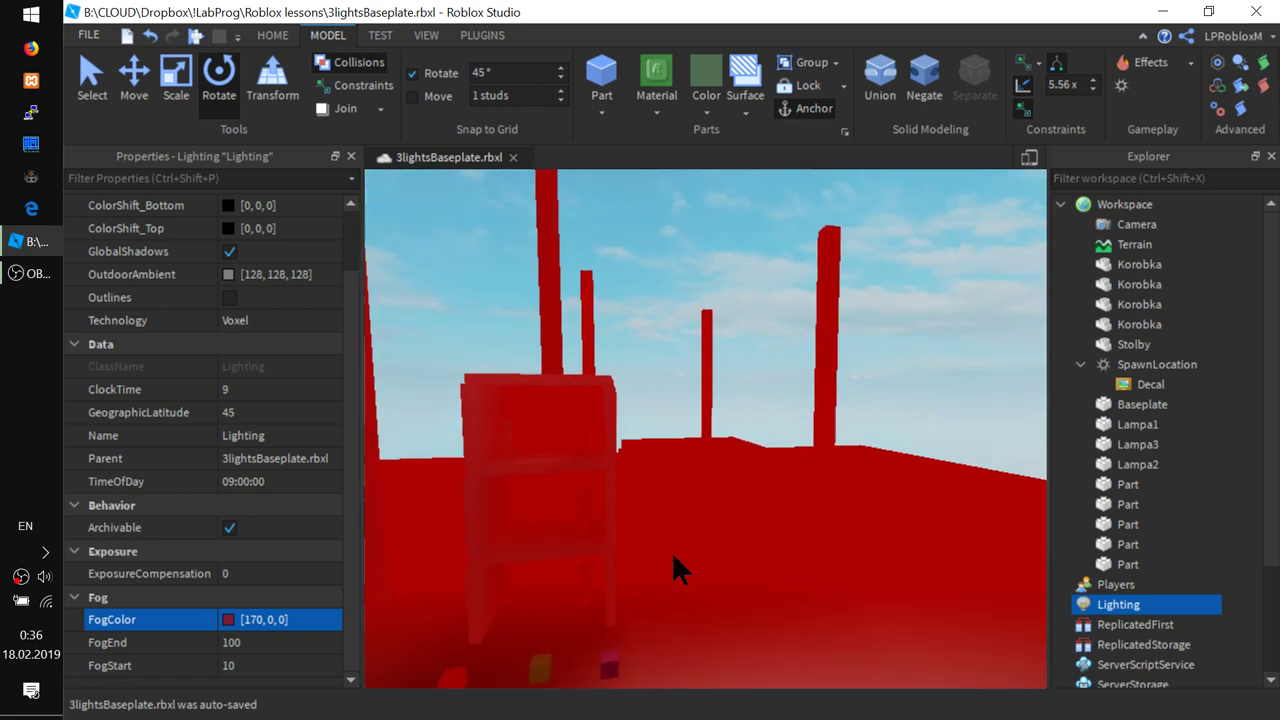
{"action": "right_click_drag", "start_coordinate": [672, 552], "coordinate": [646, 560]}
- Set Lighting's FogEnd to 200 and FogStart to 30, and view the red fog around the boxes
{"action": "left_click", "coordinate": [246, 640]}
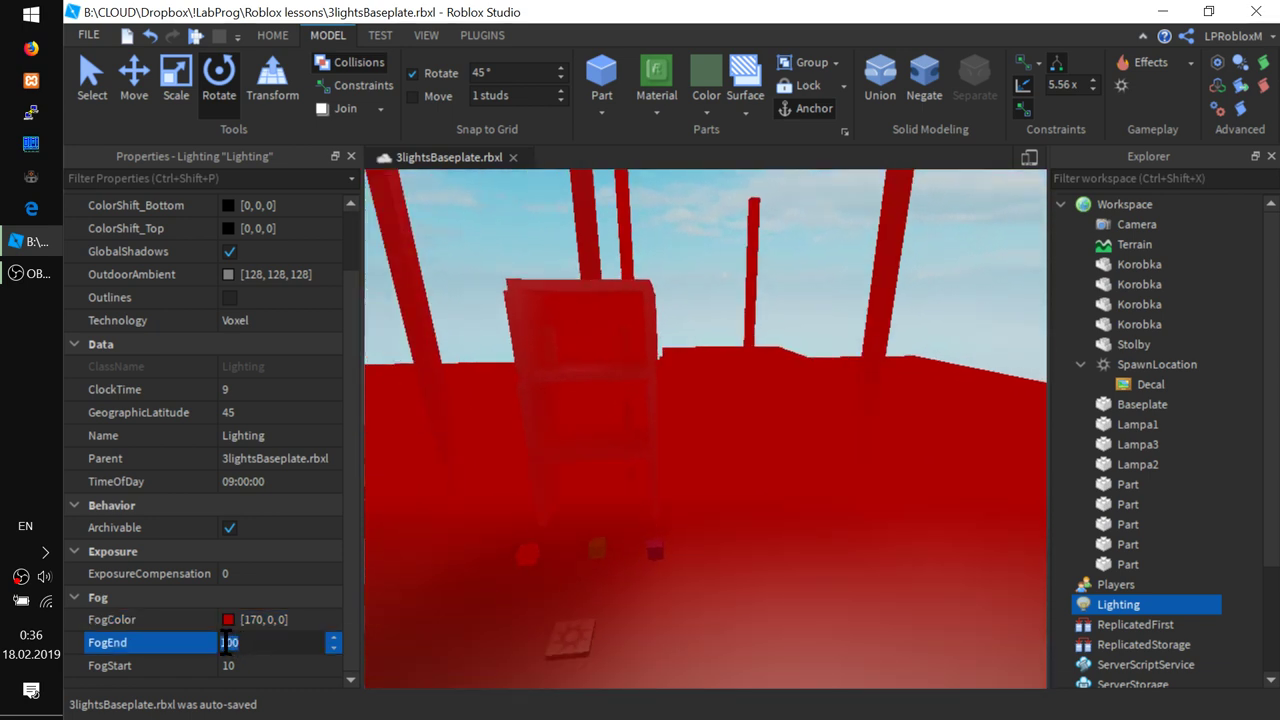
{"action": "left_click", "coordinate": [226, 642]}
{"action": "key", "text": "BackSpace"}
{"action": "type", "text": "20"}
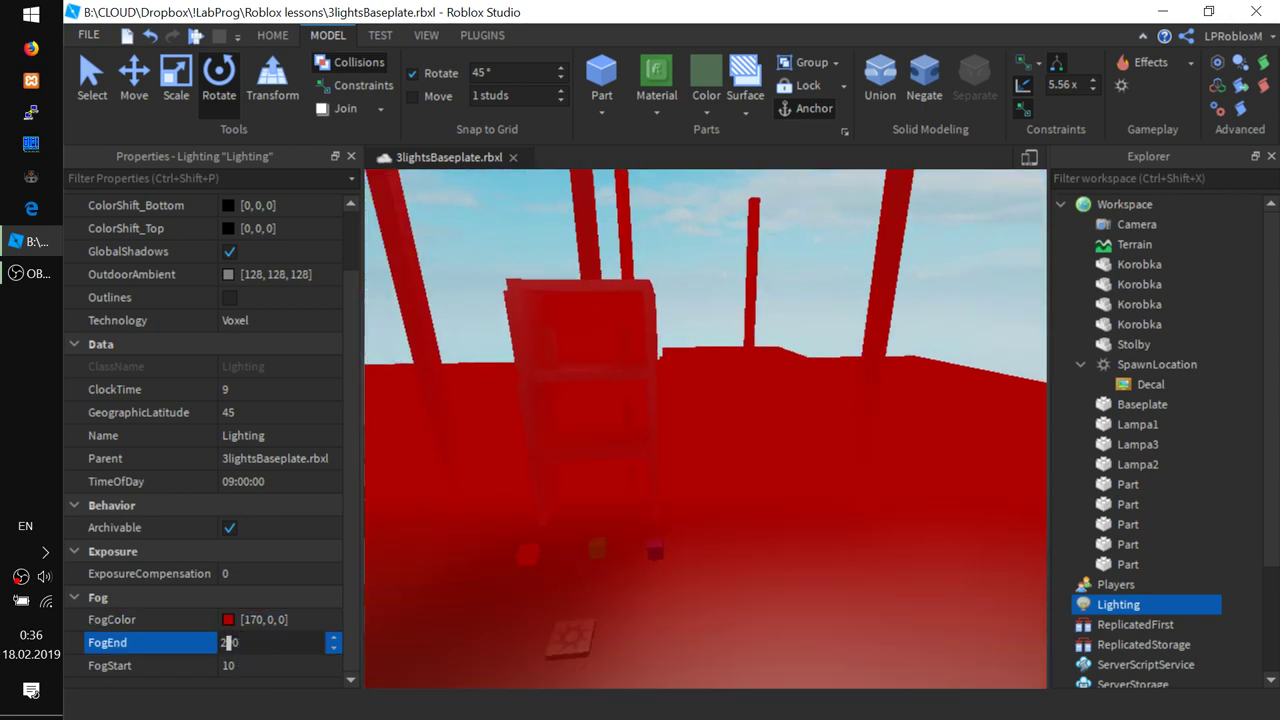
{"action": "key", "text": "Return"}
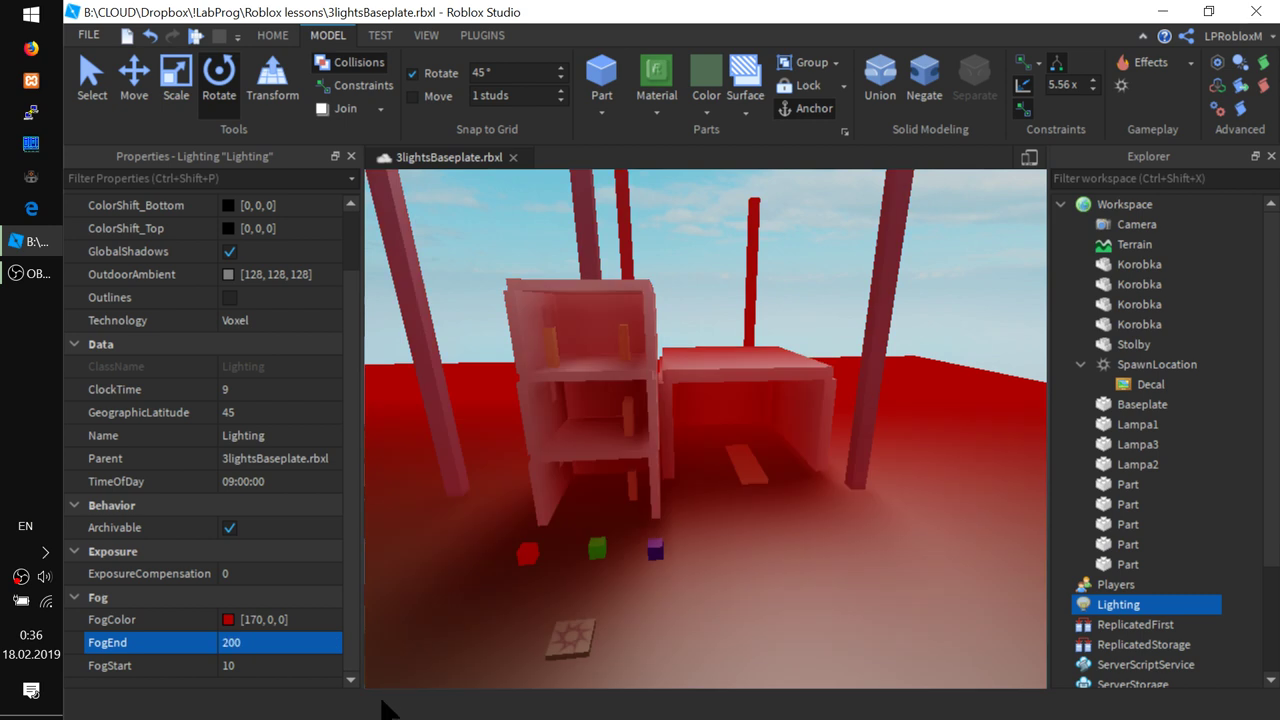
{"action": "left_click", "coordinate": [212, 665]}
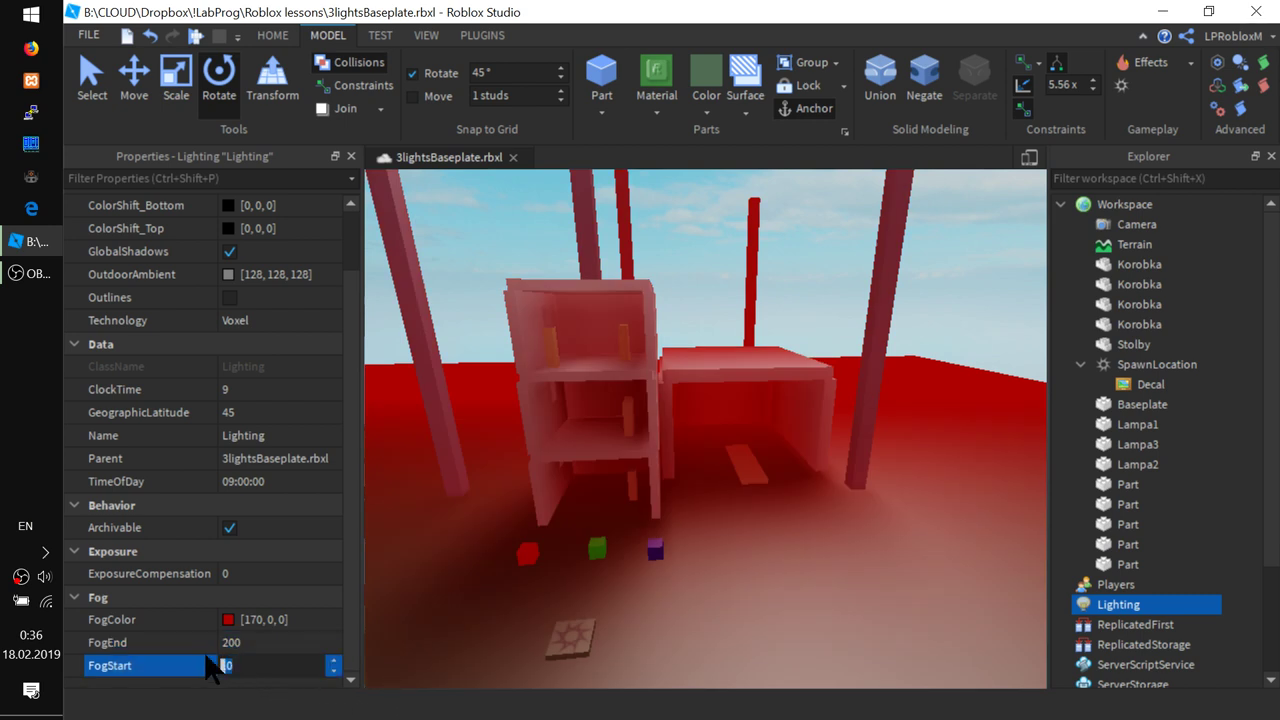
{"action": "type", "text": "3"}
{"action": "key", "text": "Return"}
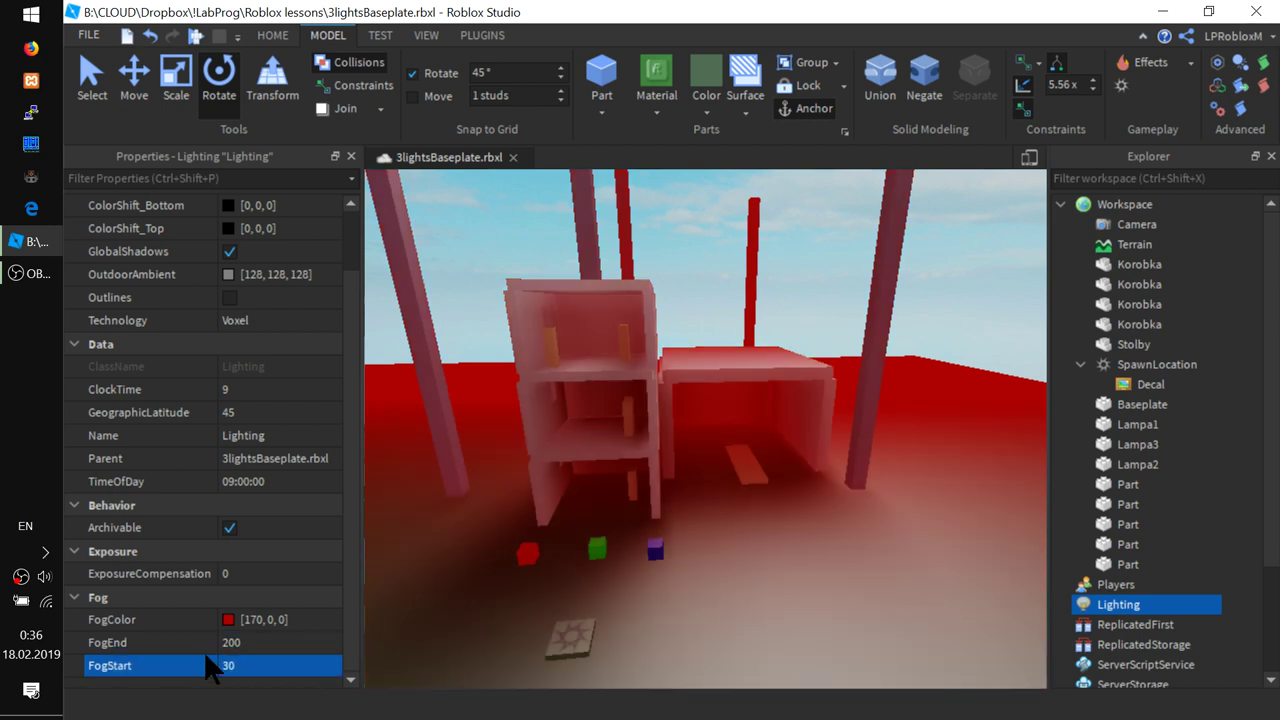
{"action": "right_click_drag", "start_coordinate": [740, 508], "coordinate": [738, 503]}
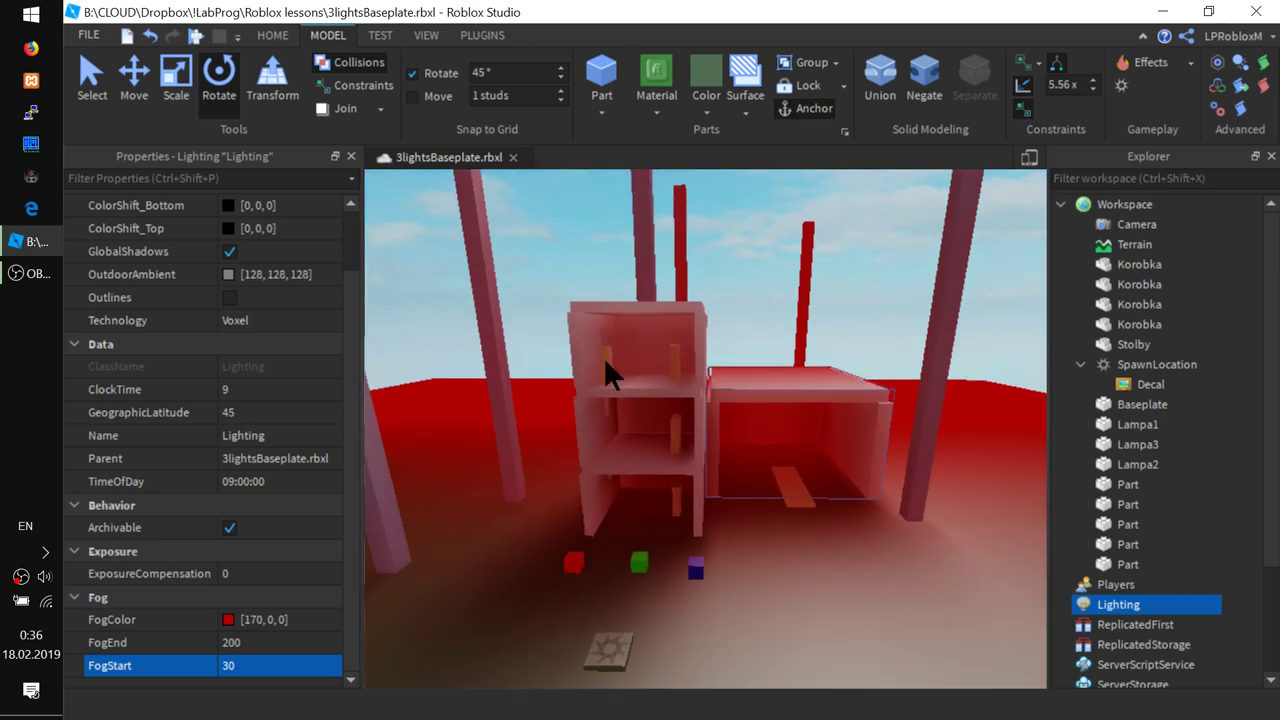
- Playtest the place, walking the character around the spawn pad and coloured lamps to examine the red fog, and stop the test
{"action": "left_click", "coordinate": [192, 38]}
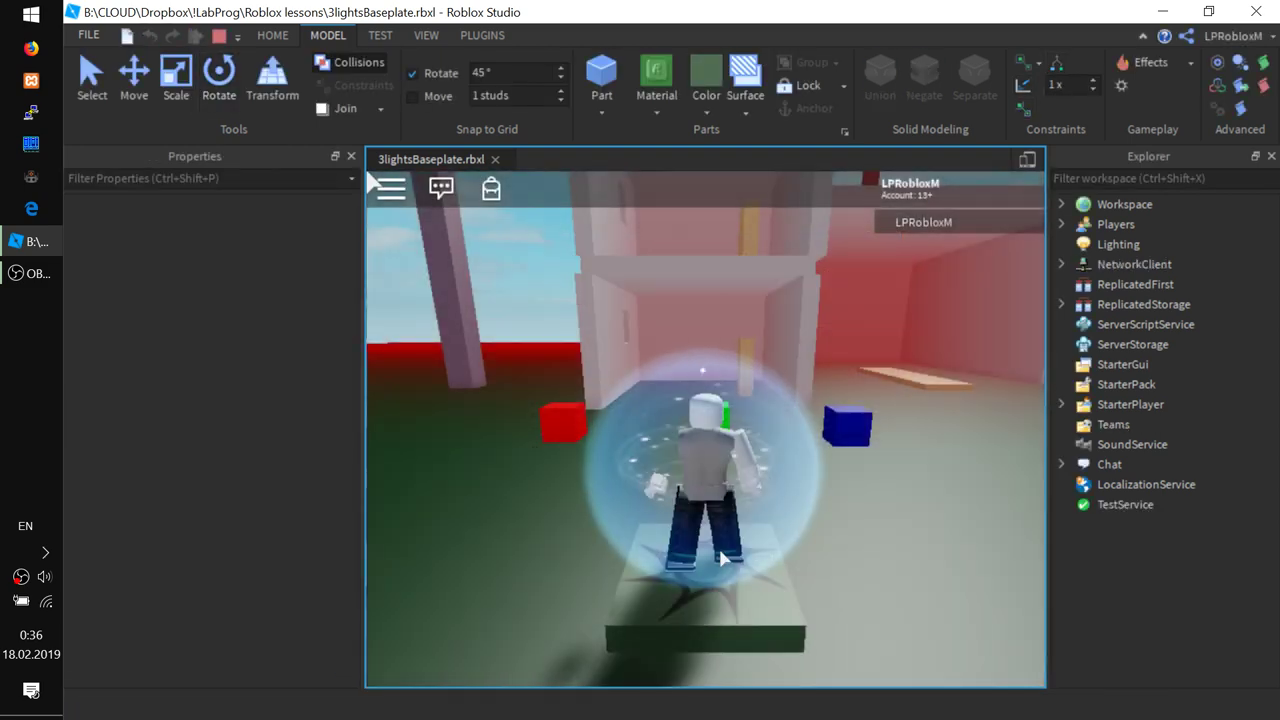
{"action": "key", "text": "d"}
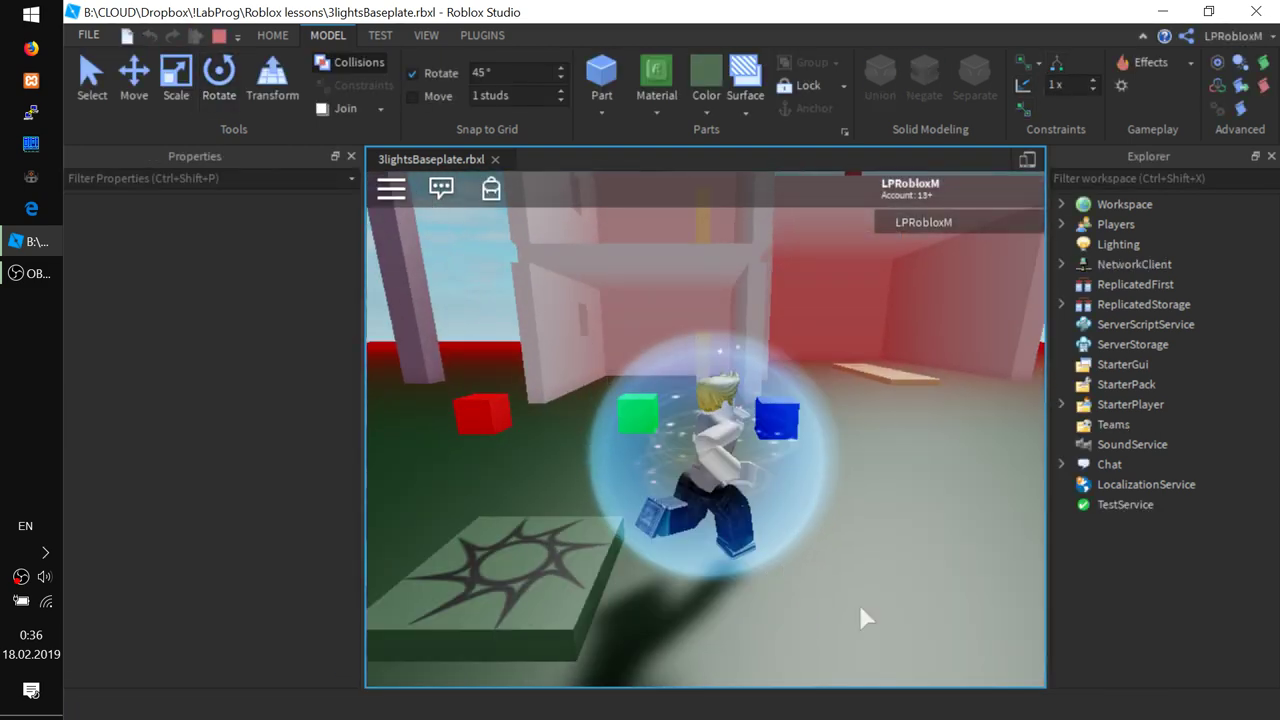
{"action": "key", "text": "w"}
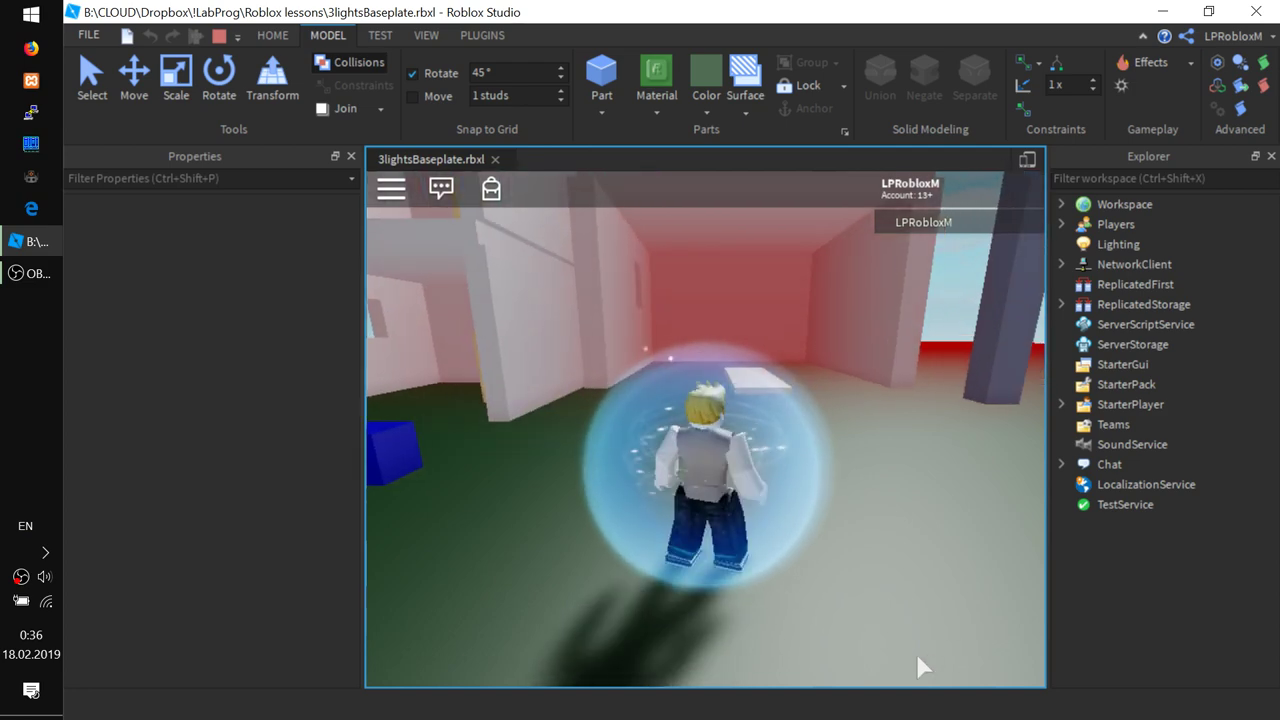
{"action": "key", "text": "a"}
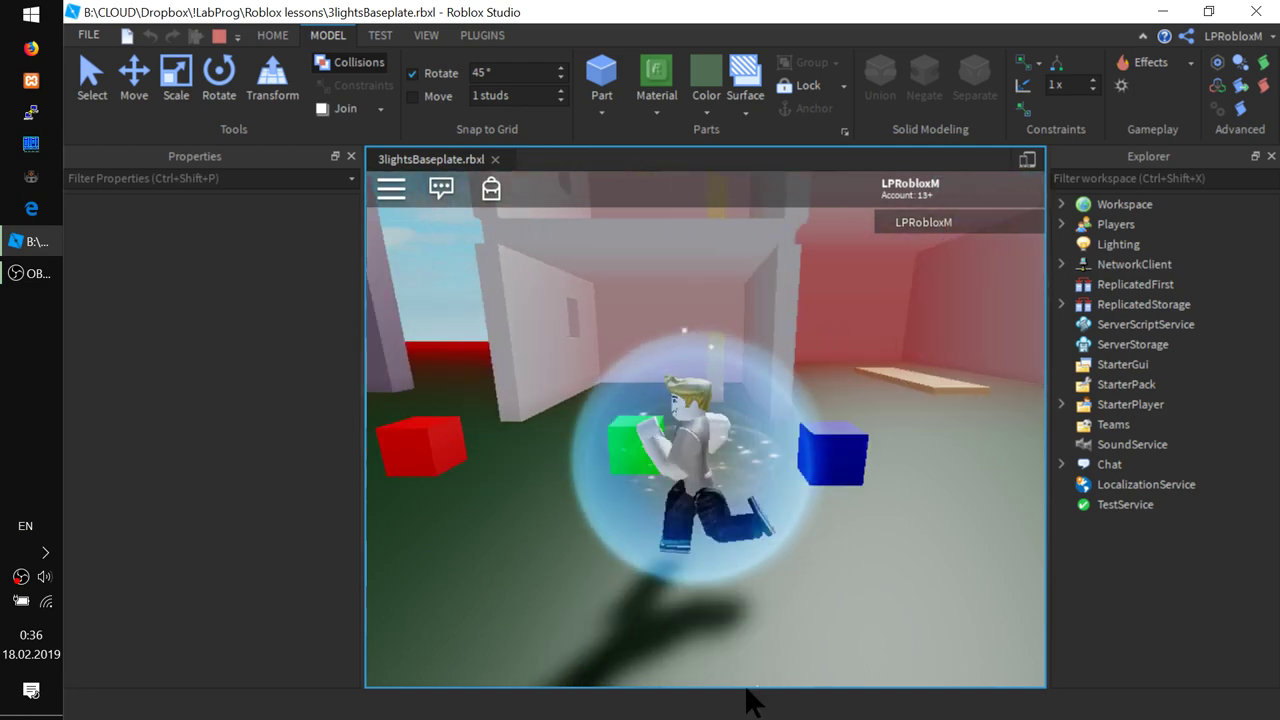
{"action": "key", "text": "w"}
{"action": "right_click_drag", "start_coordinate": [833, 604], "coordinate": [833, 604]}
{"action": "key", "text": "w"}
{"action": "key", "text": "d"}
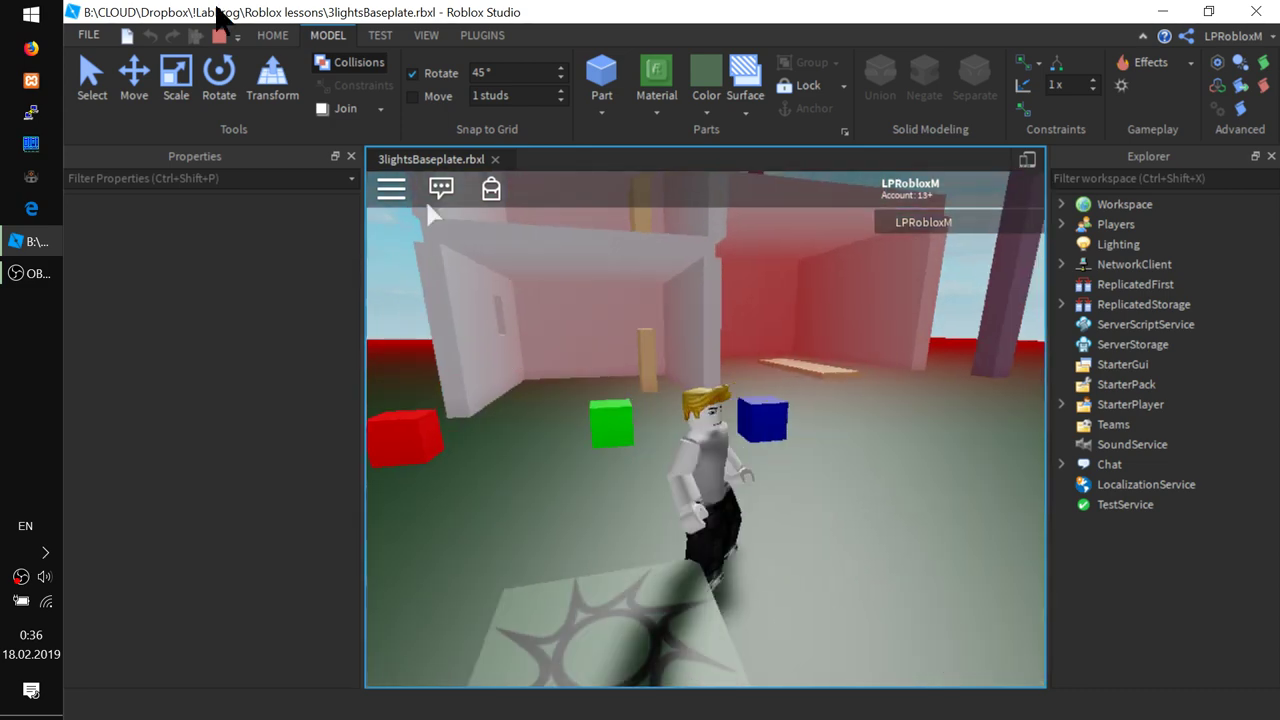
{"action": "left_click", "coordinate": [219, 40]}
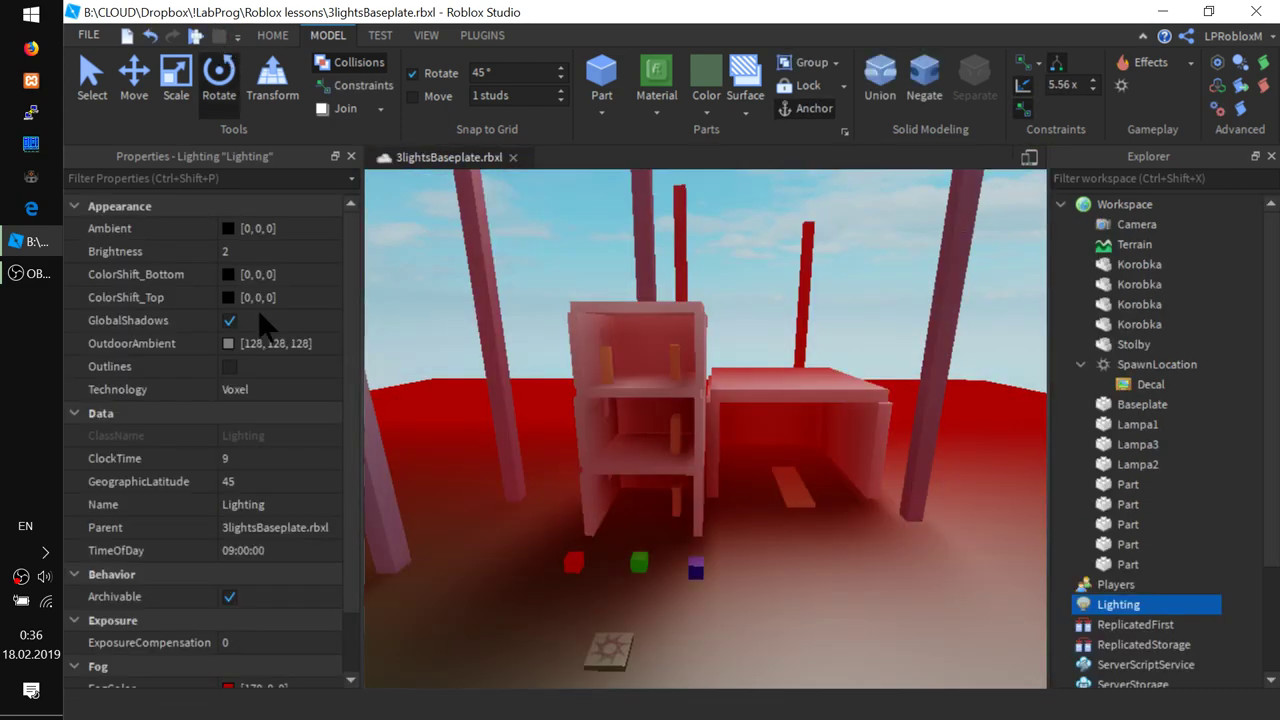
- Undo all the changes to Lighting's FogColor, FogEnd and FogStart
{"action": "left_click", "coordinate": [456, 615]}
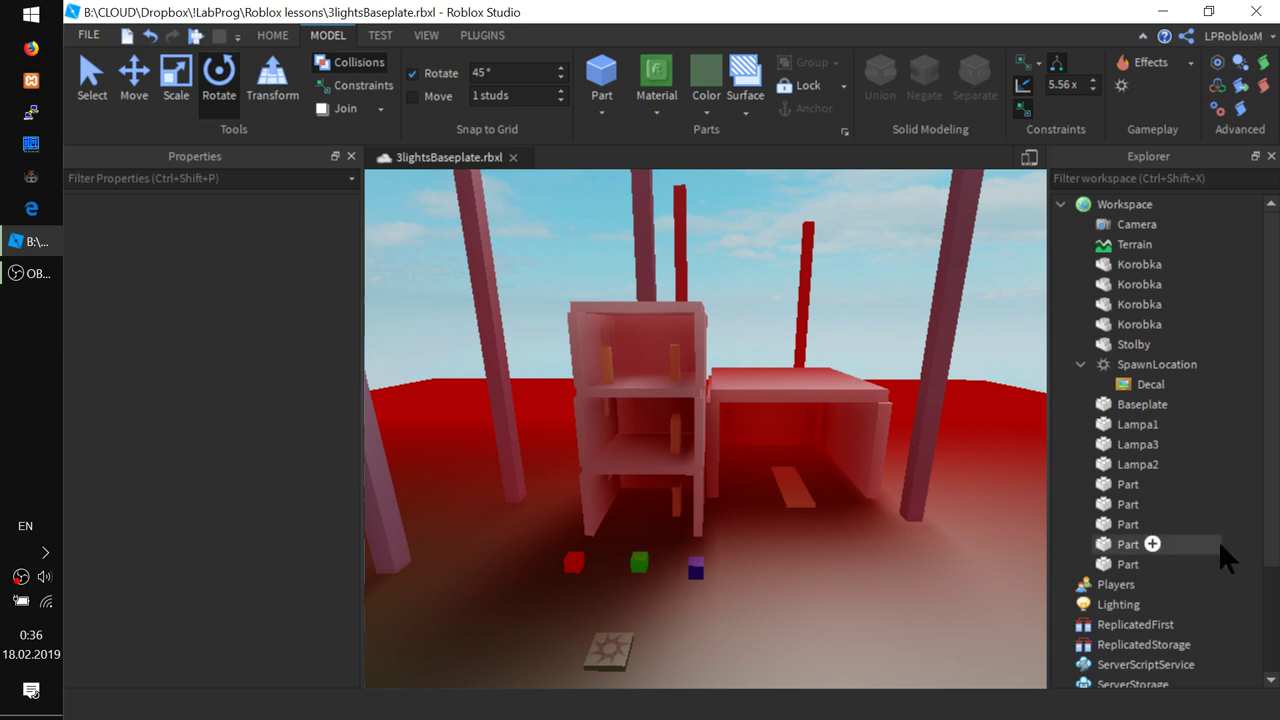
{"action": "left_click", "coordinate": [1152, 604]}
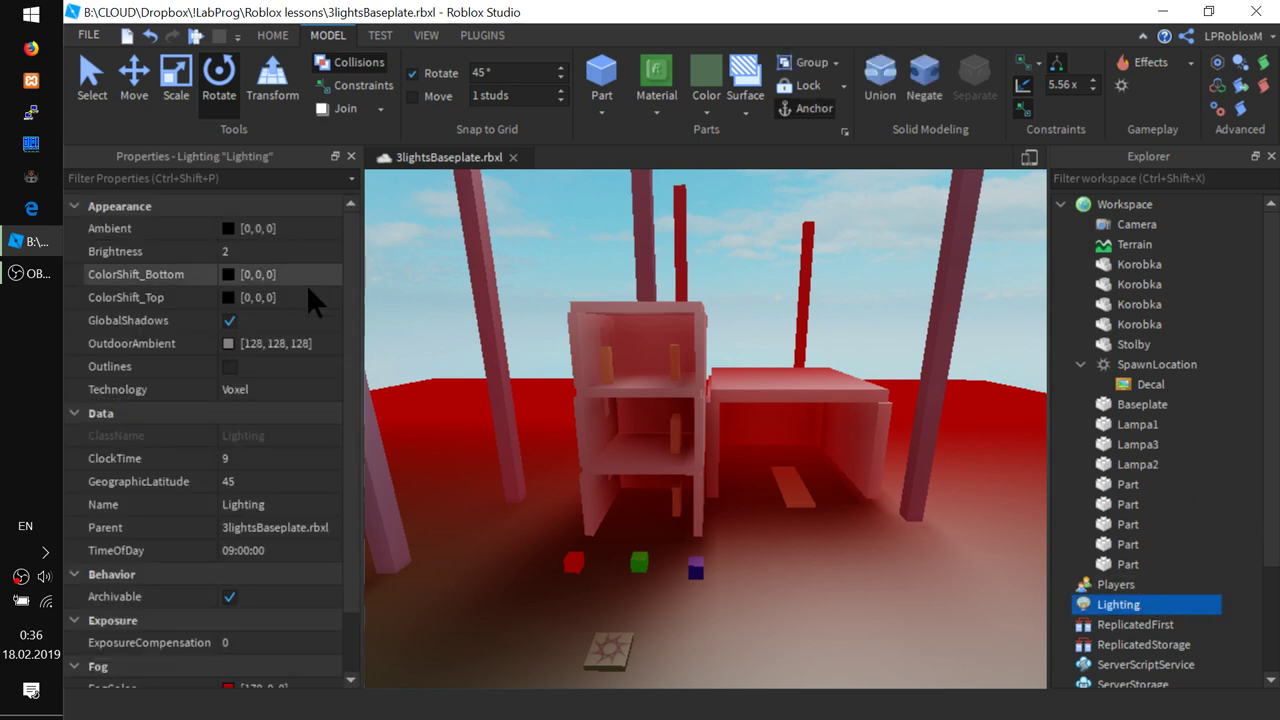
{"action": "scroll", "coordinate": [338, 520], "scroll_direction": "down", "scroll_amount": 2}
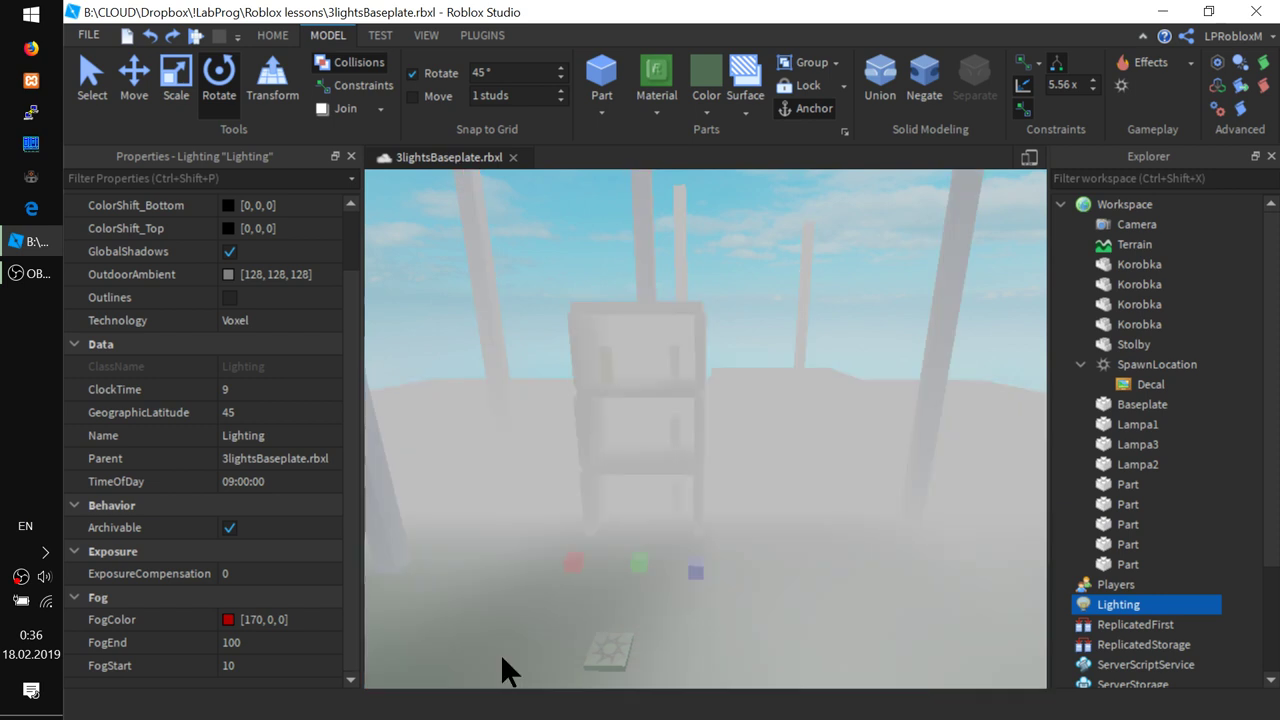
{"action": "key", "text": "ctrl+z"}
{"action": "key", "text": "ctrl+z"}
{"action": "key", "text": "ctrl+z"}
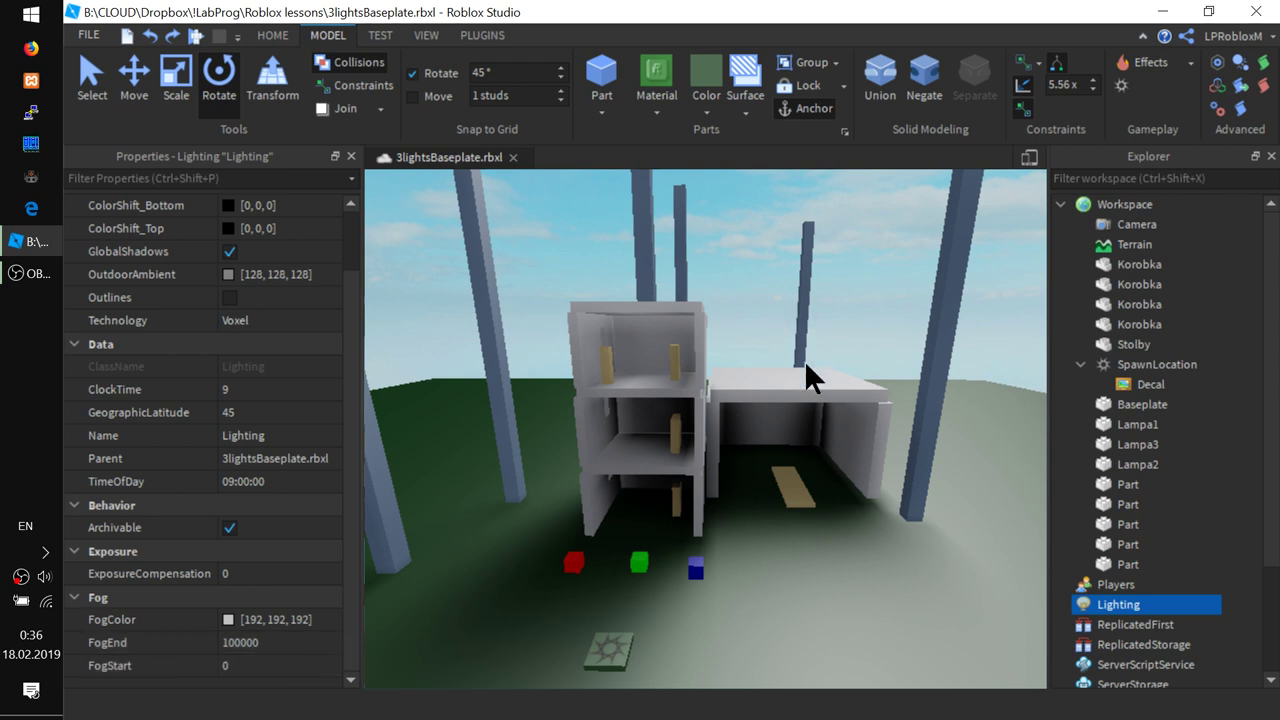
- Inspect the red and green lamp cubes, and focus the view on Lampa1 from above with the other lamps in sight
{"action": "right_click_drag", "start_coordinate": [765, 589], "coordinate": [752, 584]}
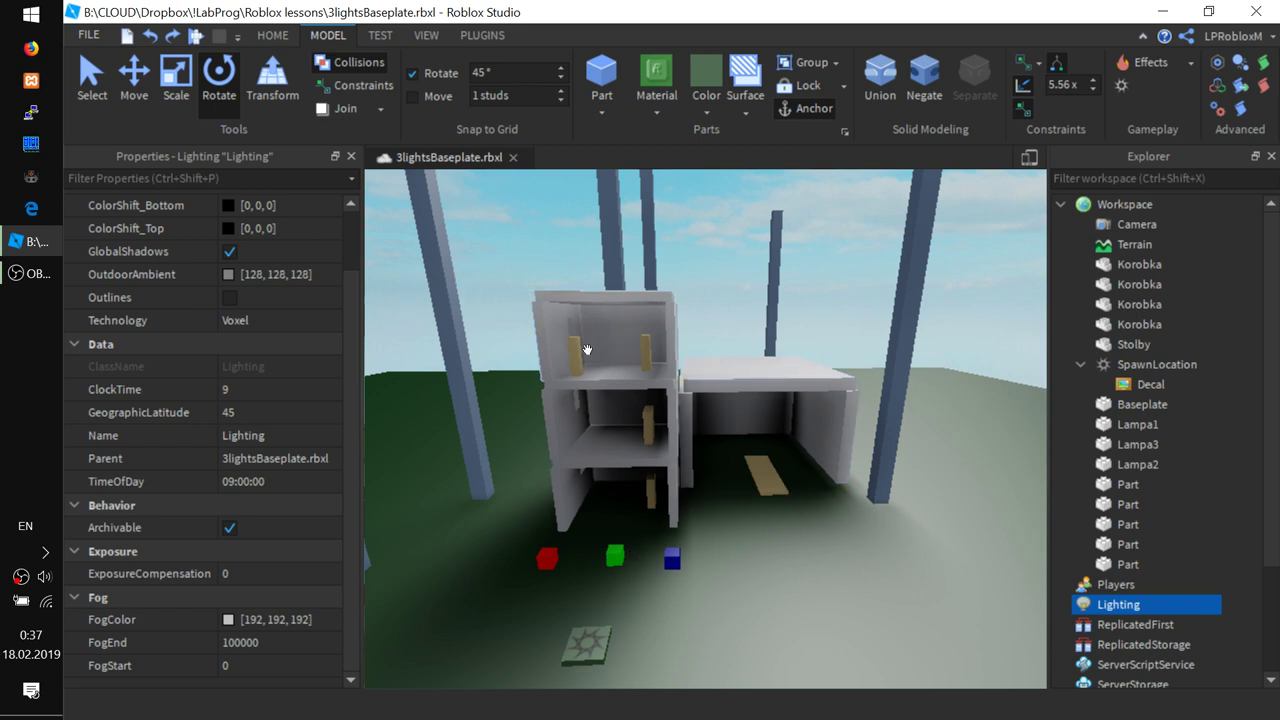
{"action": "left_click", "coordinate": [547, 557]}
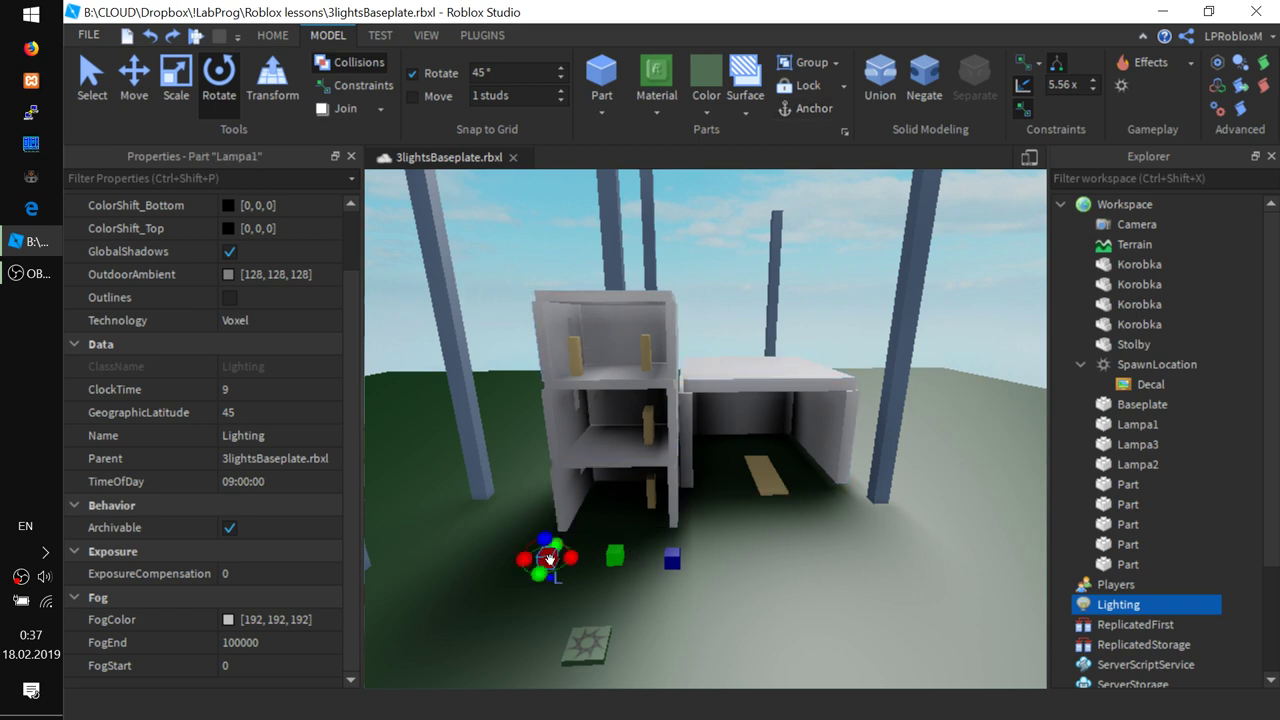
{"action": "left_click", "coordinate": [611, 556]}
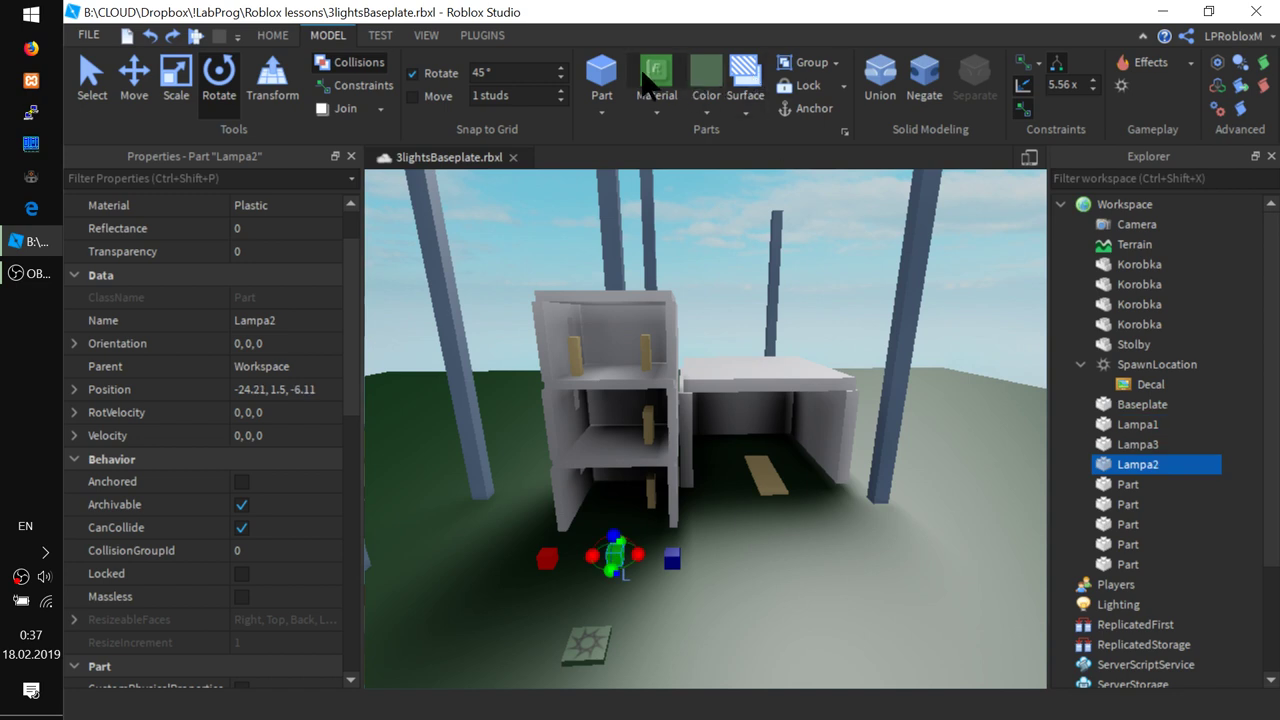
{"action": "left_click", "coordinate": [603, 591]}
{"action": "left_click", "coordinate": [547, 557]}
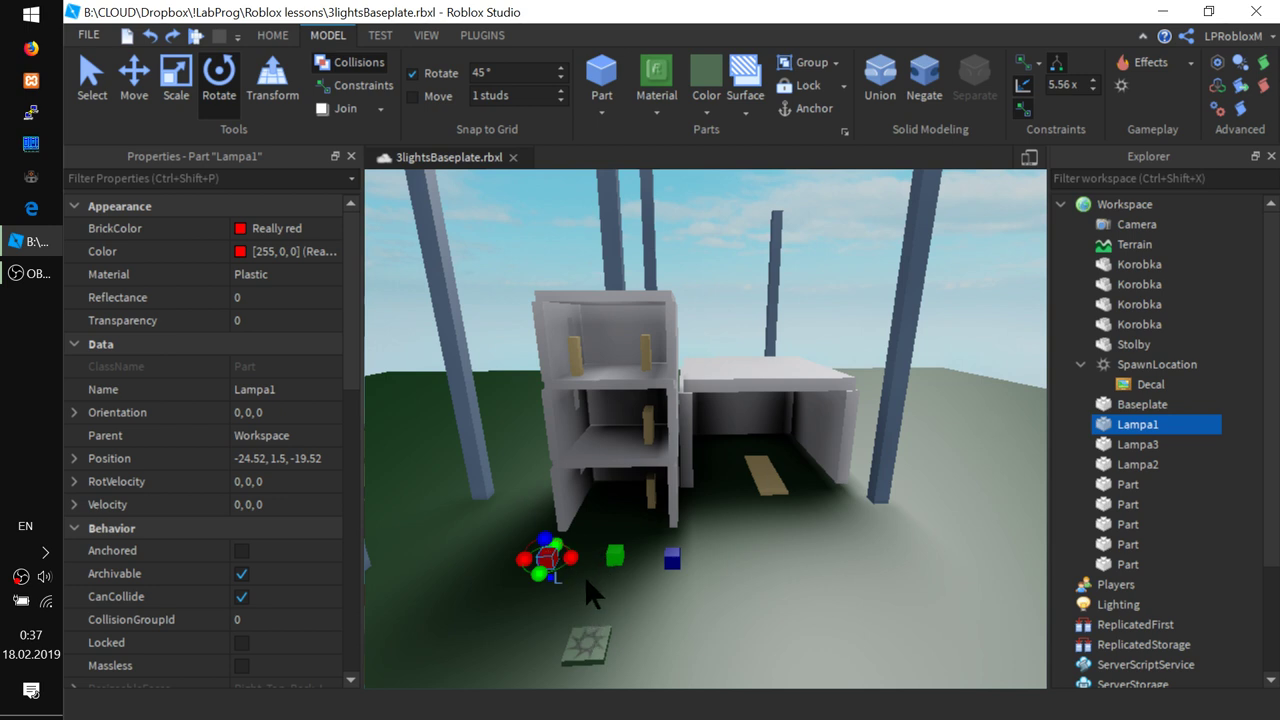
{"action": "scroll", "coordinate": [573, 603], "scroll_direction": "up", "scroll_amount": 2}
{"action": "key", "text": "f"}
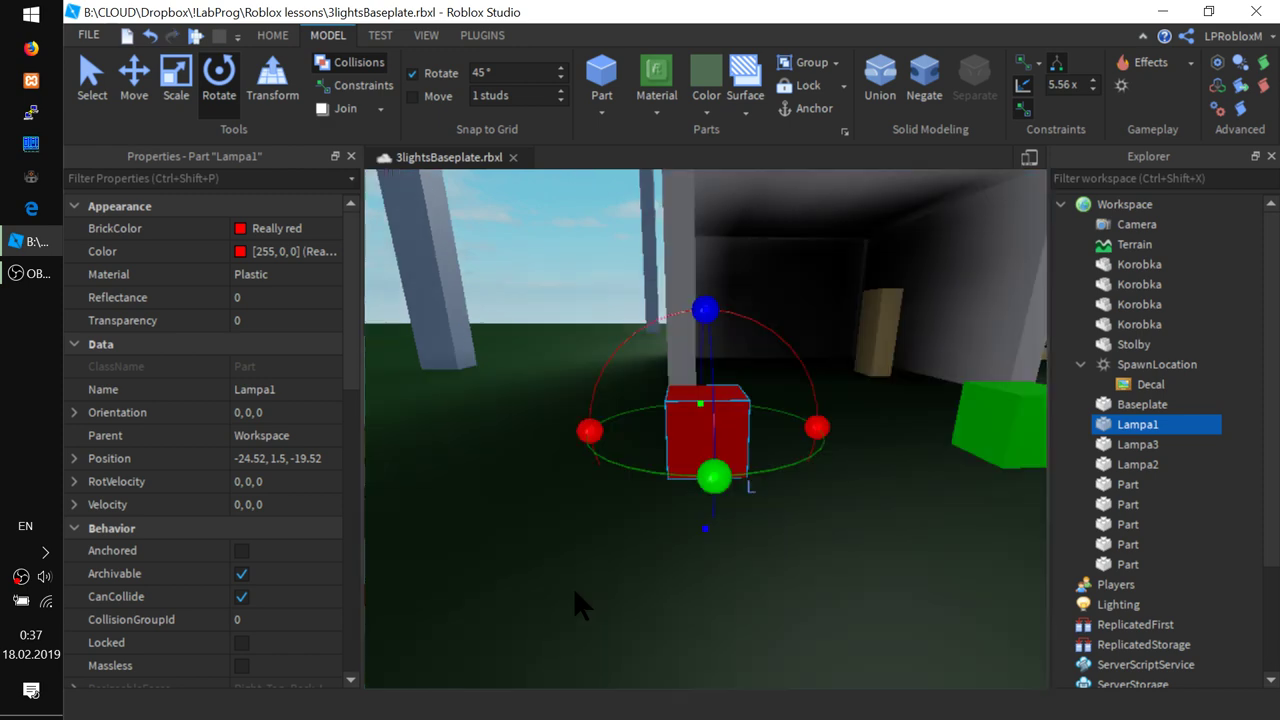
{"action": "scroll", "coordinate": [795, 500], "scroll_direction": "down", "scroll_amount": 3}
{"action": "right_click_drag", "start_coordinate": [811, 491], "coordinate": [827, 473]}
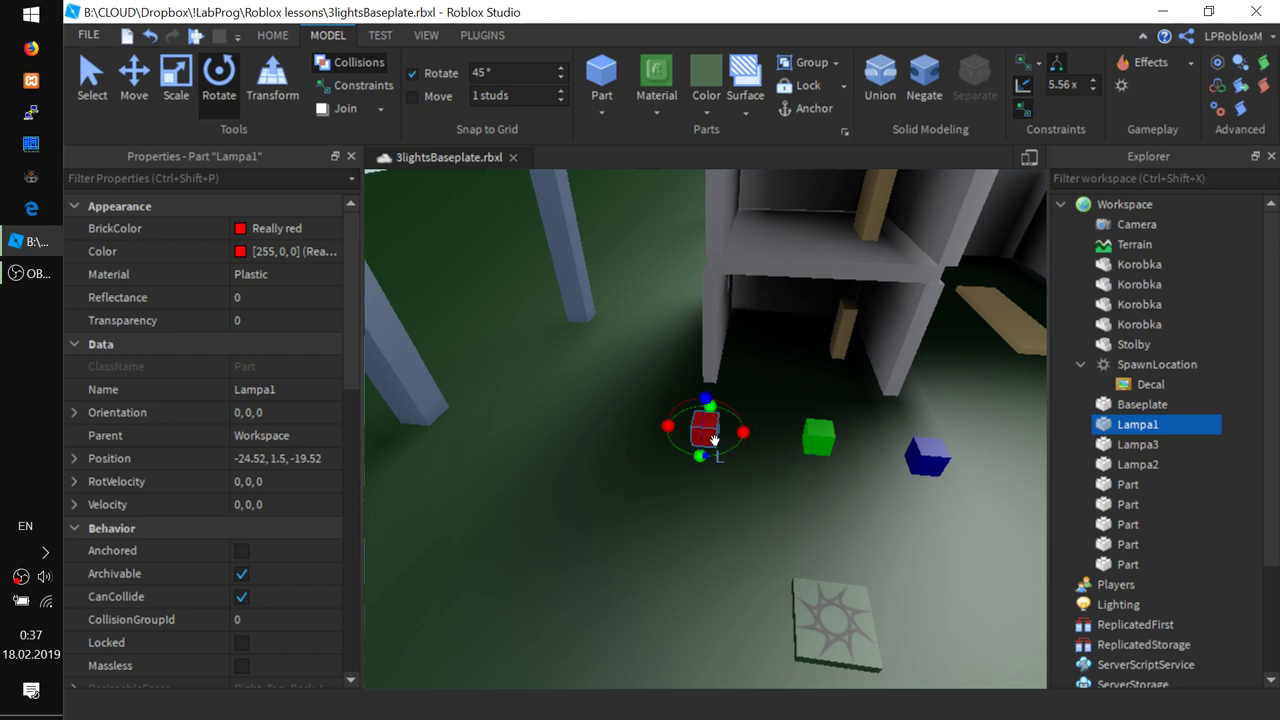
{"action": "right_click_drag", "start_coordinate": [784, 516], "coordinate": [783, 522]}
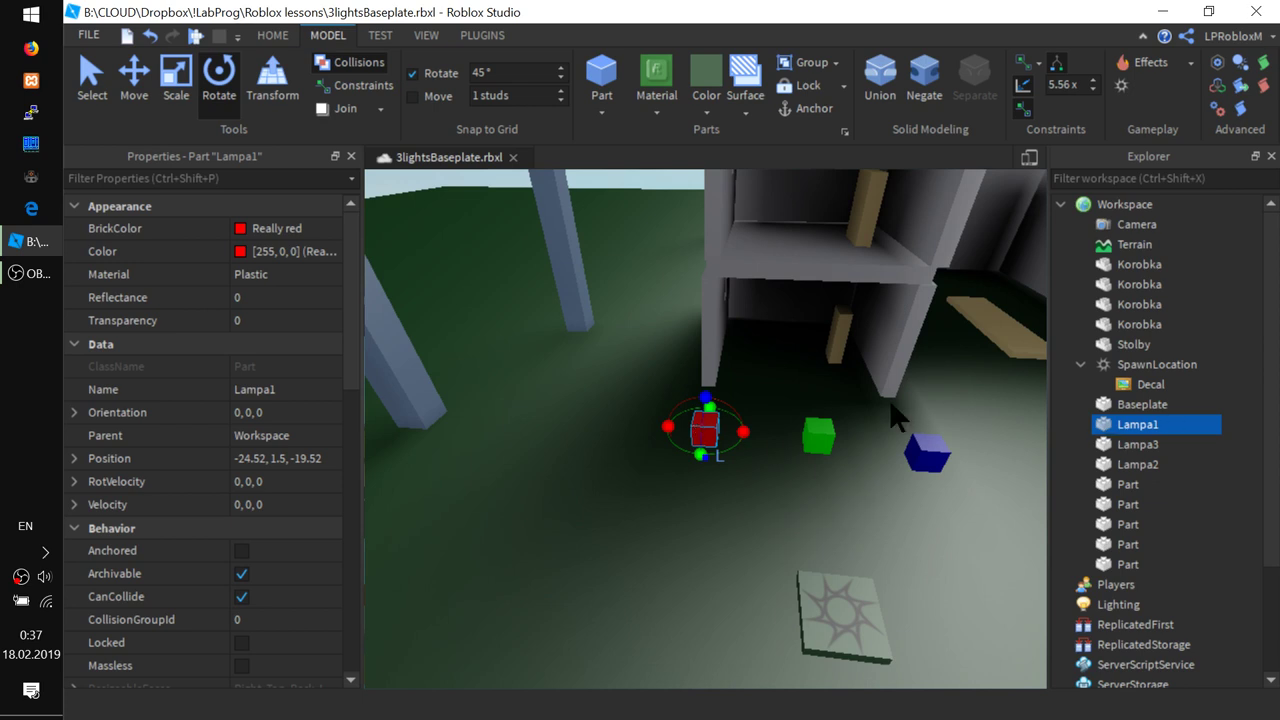
{"action": "left_click", "coordinate": [1172, 425]}
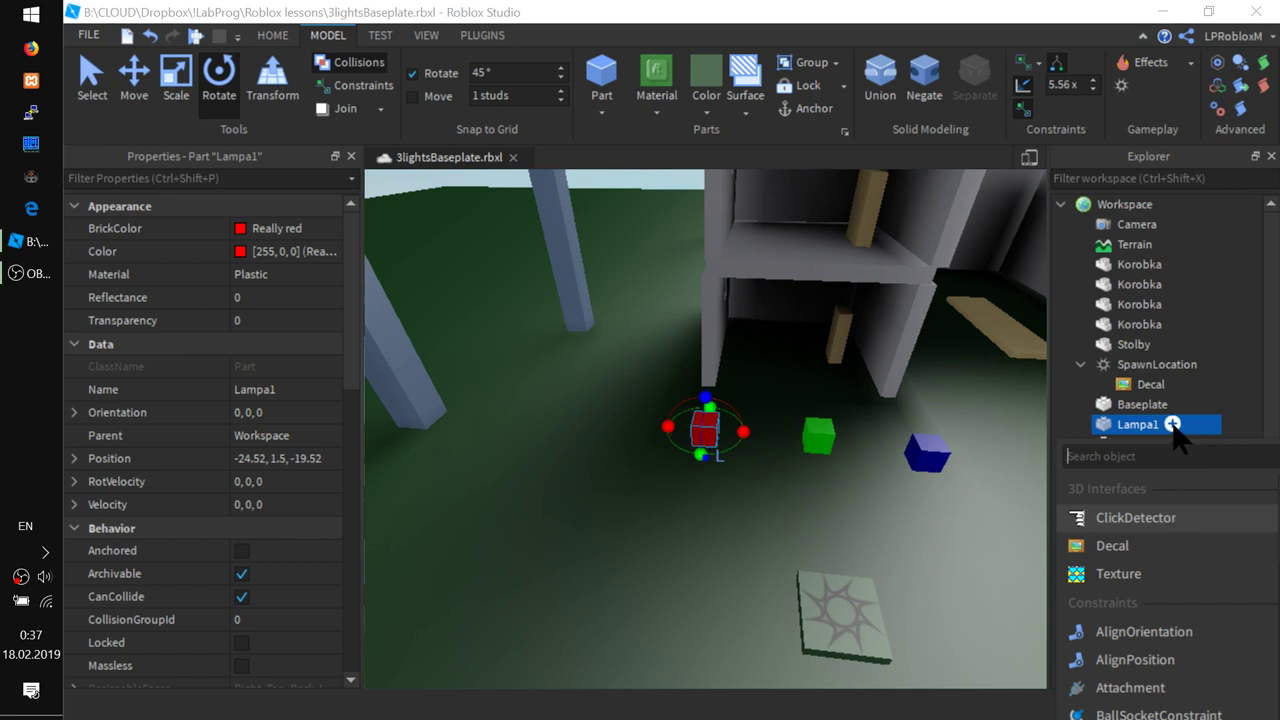
{"action": "right_click", "coordinate": [1173, 424]}
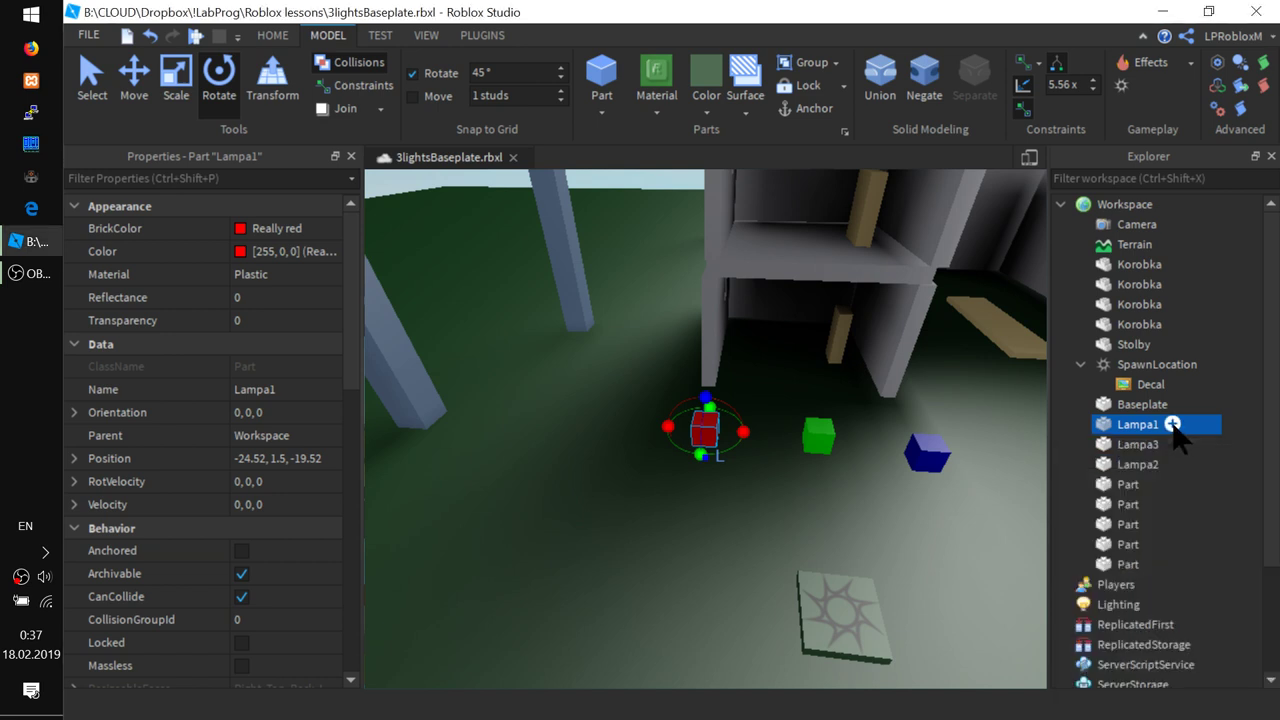
{"action": "right_click", "coordinate": [1173, 425]}
{"action": "left_click", "coordinate": [975, 545]}
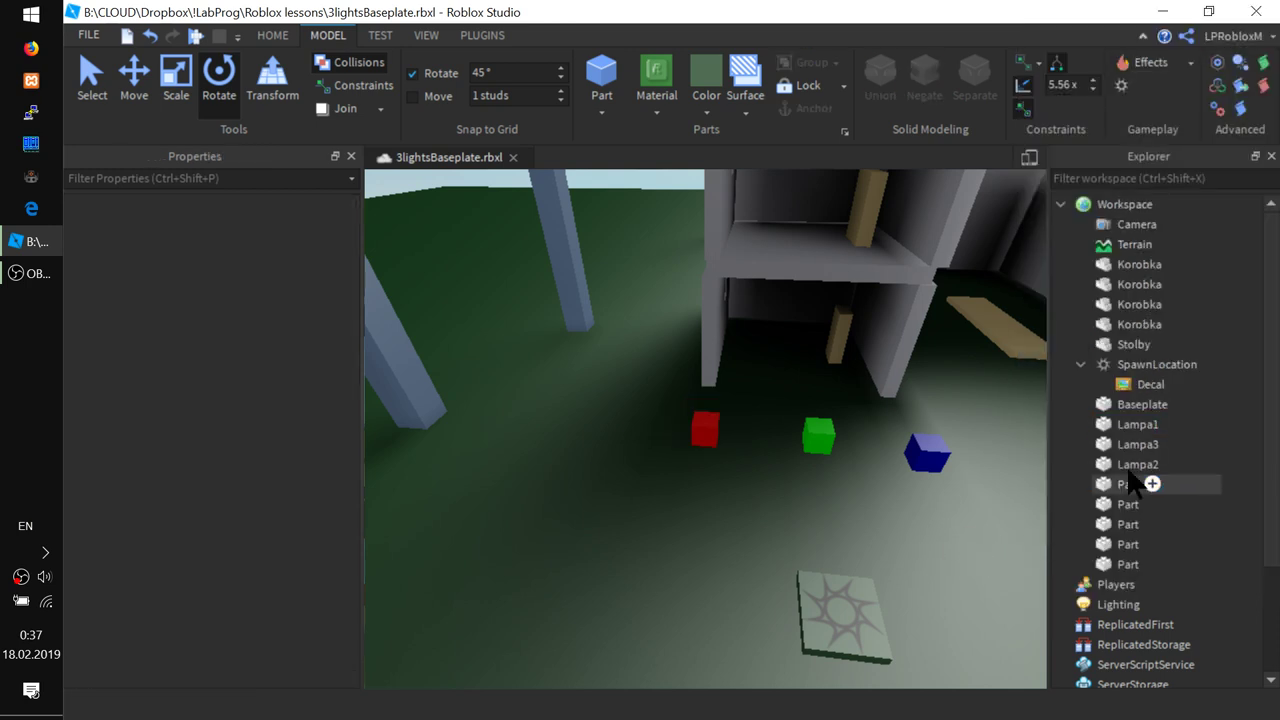
- Check the three lamp cubes and look through the objects insertable into Lampa1 for the PointLight, SpotLight and SurfaceLight types
{"action": "left_click", "coordinate": [1138, 425]}
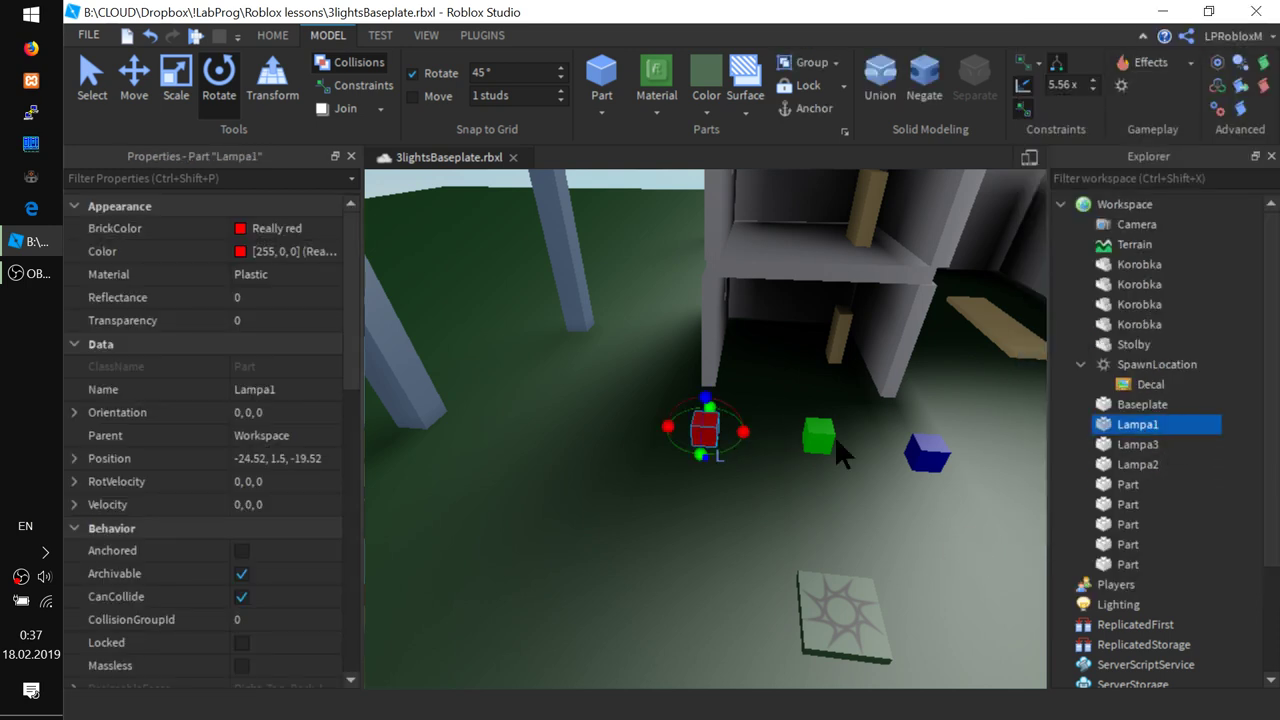
{"action": "left_click", "coordinate": [830, 440]}
{"action": "left_click", "coordinate": [926, 452]}
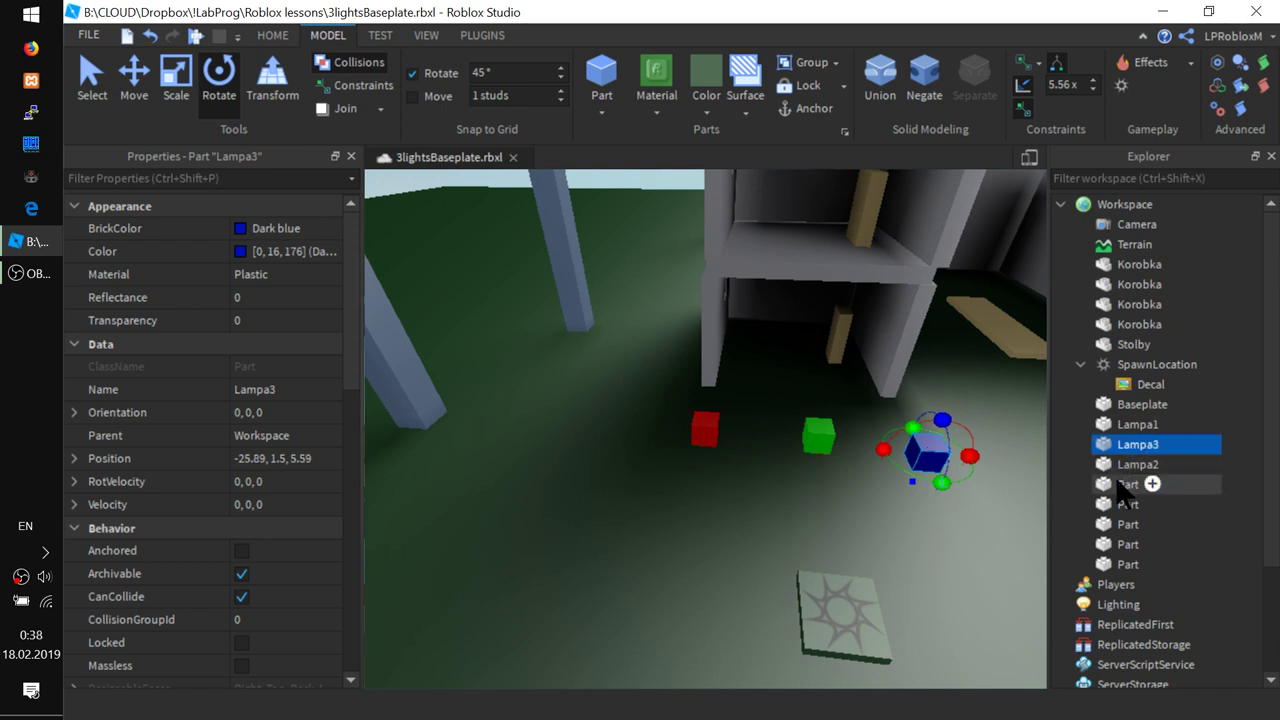
{"action": "left_click", "coordinate": [1140, 425]}
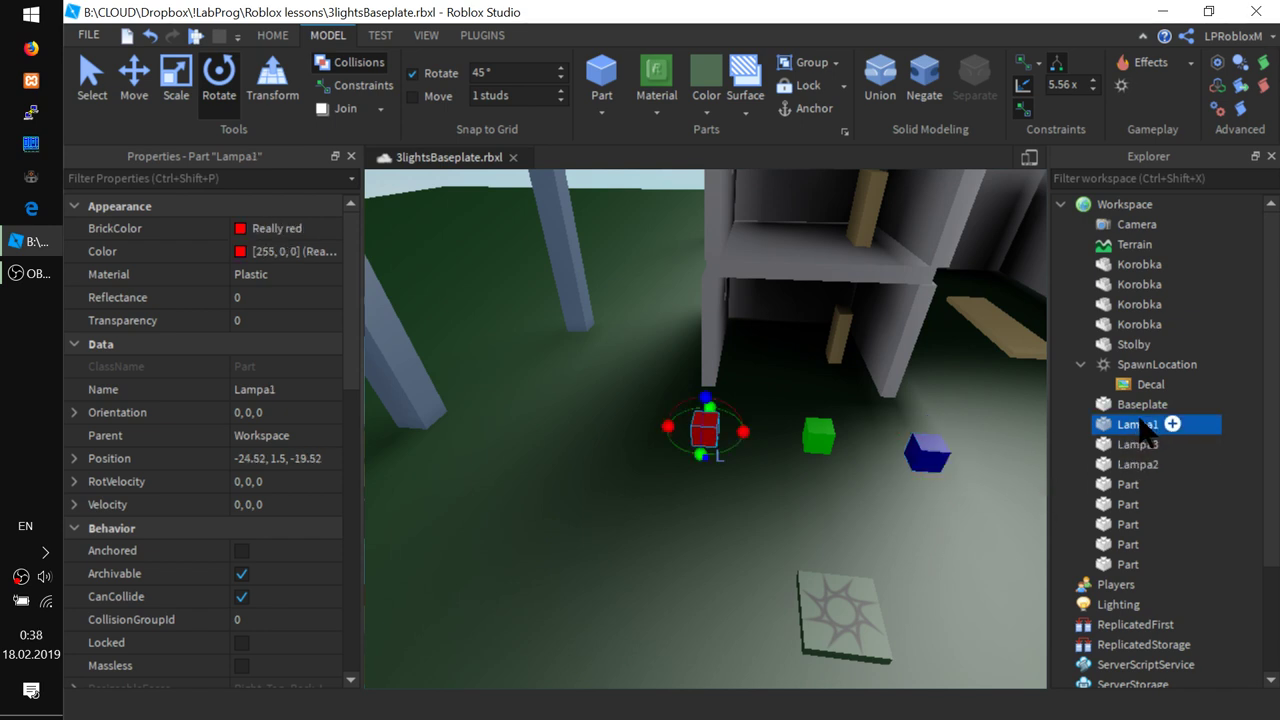
{"action": "right_click", "coordinate": [1141, 426]}
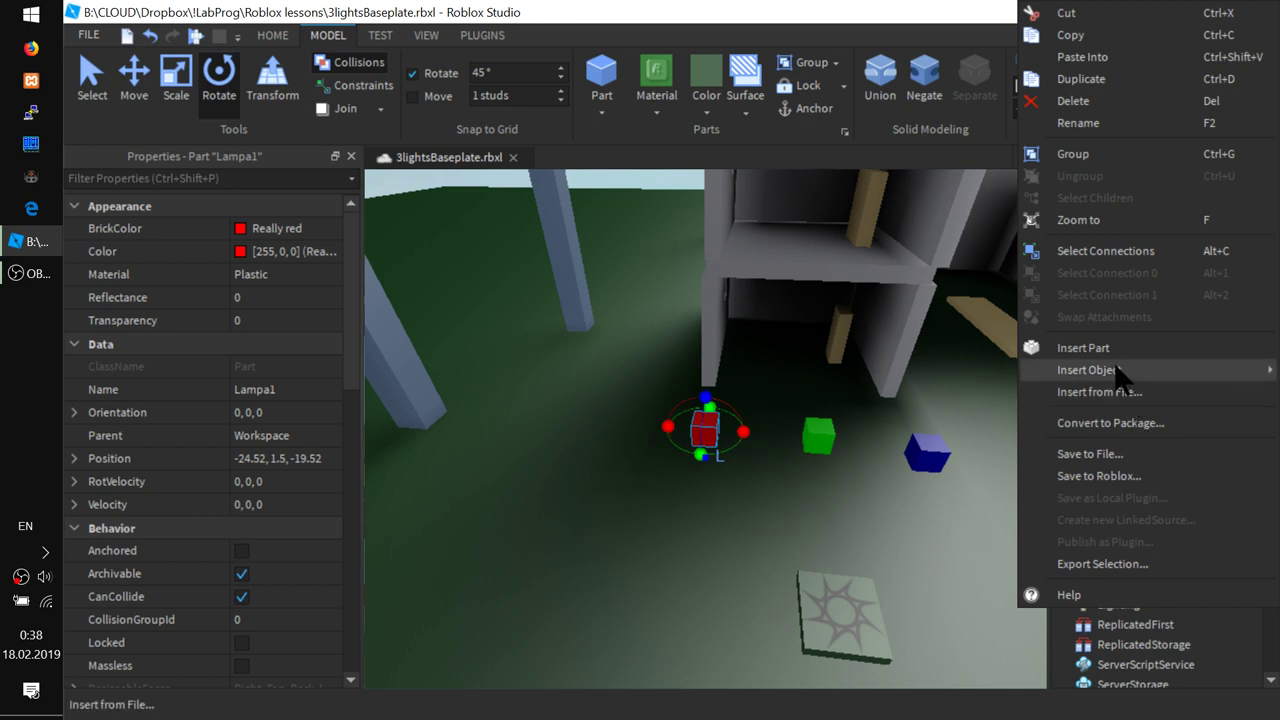
{"action": "mouse_move", "coordinate": [1120, 372]}
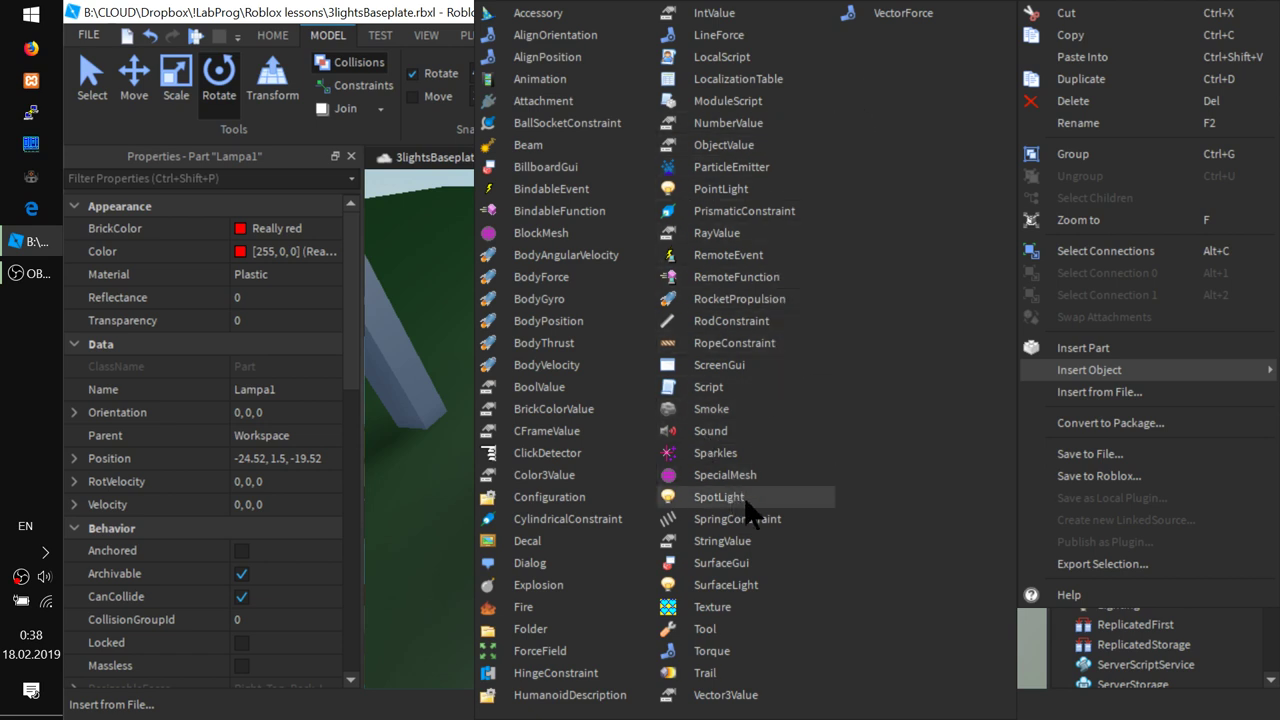
{"action": "key", "text": "Escape"}
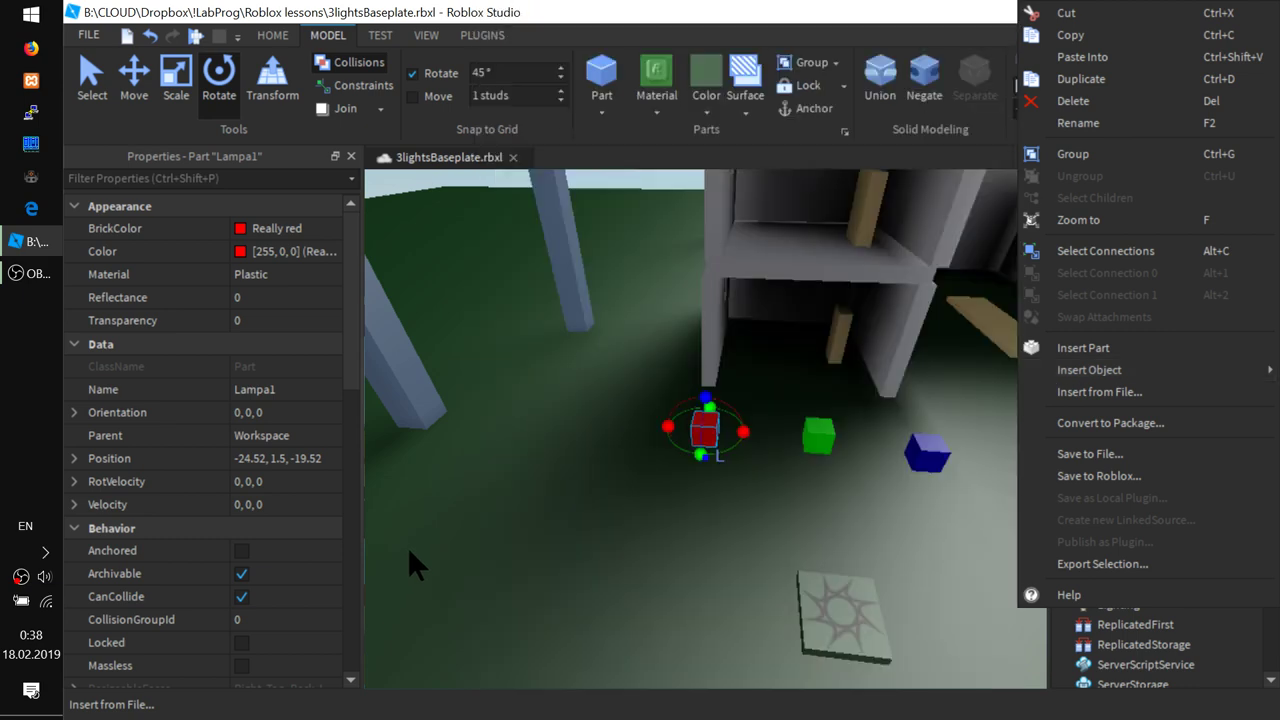
{"action": "left_click", "coordinate": [745, 482]}
- Insert a PointLight into the red lamp cube Lampa1
{"action": "left_click", "coordinate": [708, 430]}
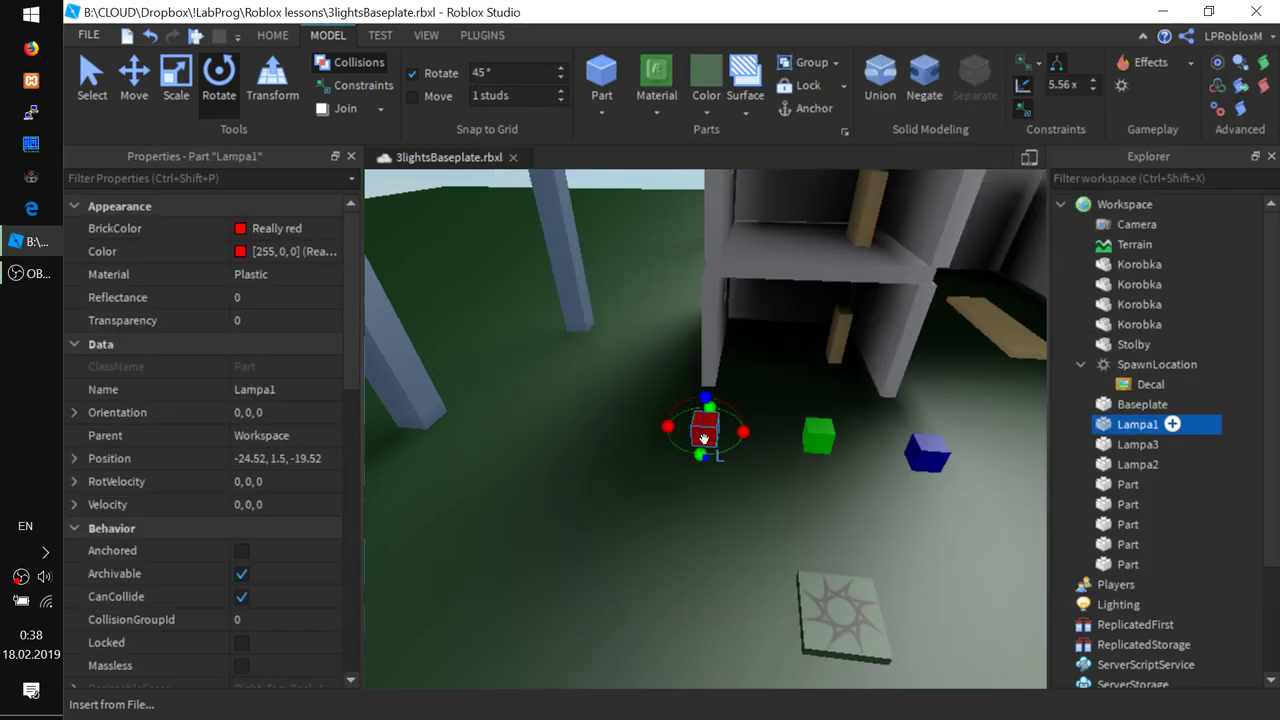
{"action": "left_click", "coordinate": [1172, 424]}
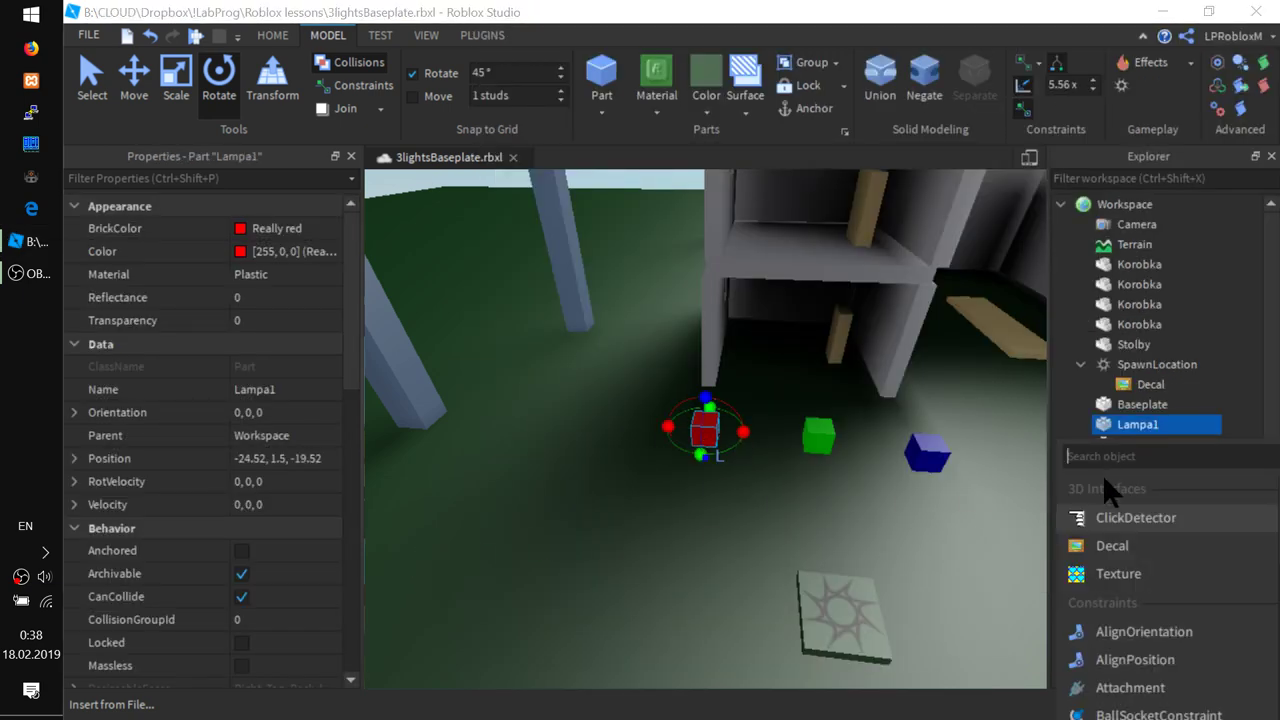
{"action": "scroll", "coordinate": [1130, 592], "scroll_direction": "down", "scroll_amount": 3}
{"action": "scroll", "coordinate": [1130, 592], "scroll_direction": "down", "scroll_amount": 7}
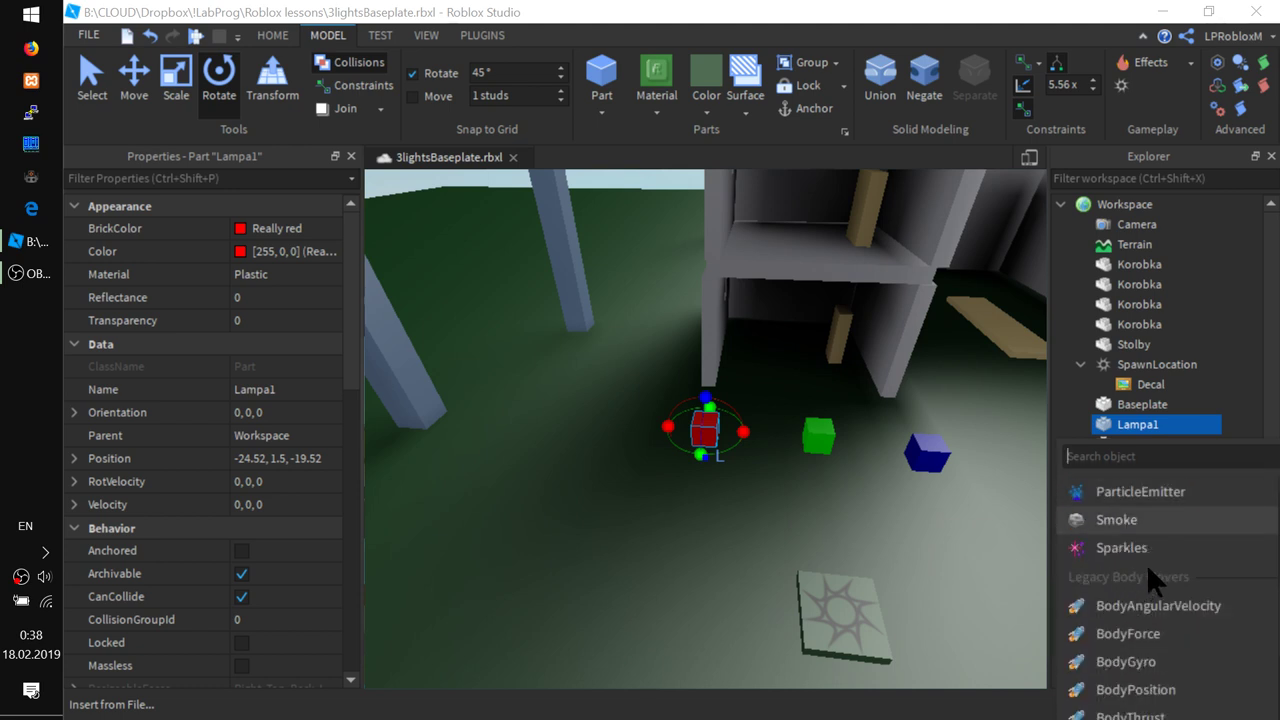
{"action": "scroll", "coordinate": [1152, 580], "scroll_direction": "down", "scroll_amount": 3}
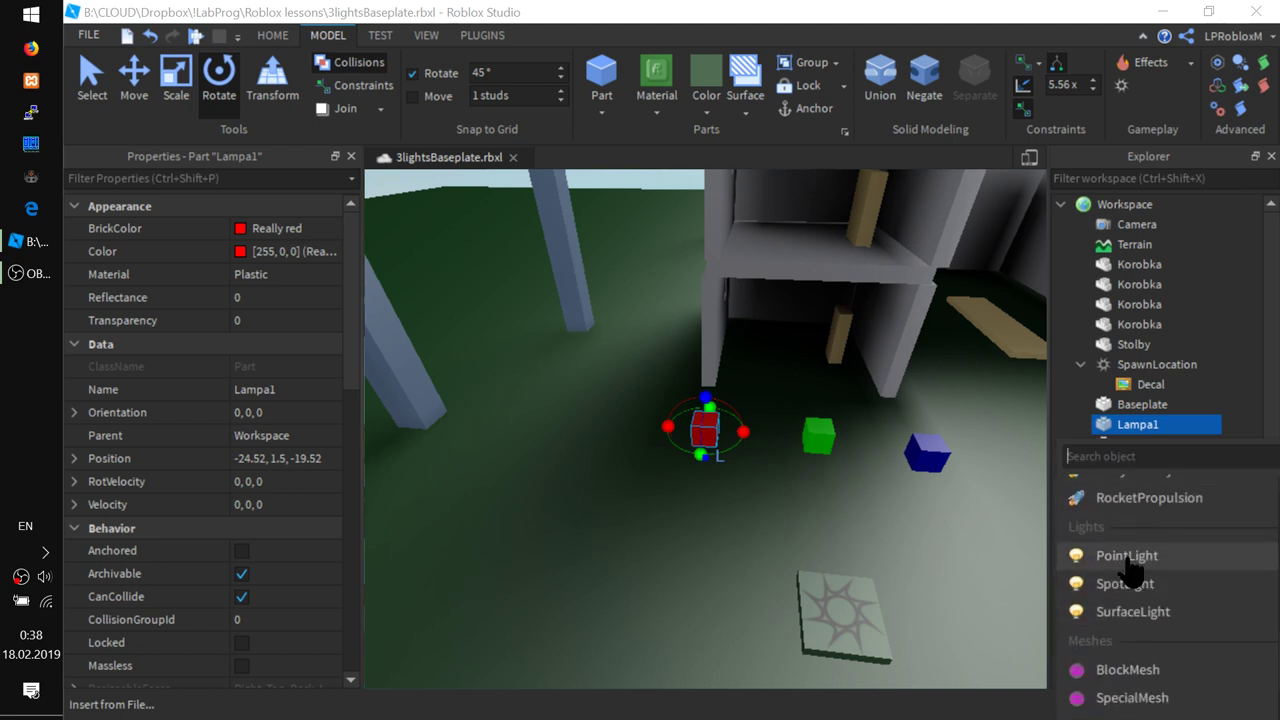
{"action": "left_click", "coordinate": [1128, 558]}
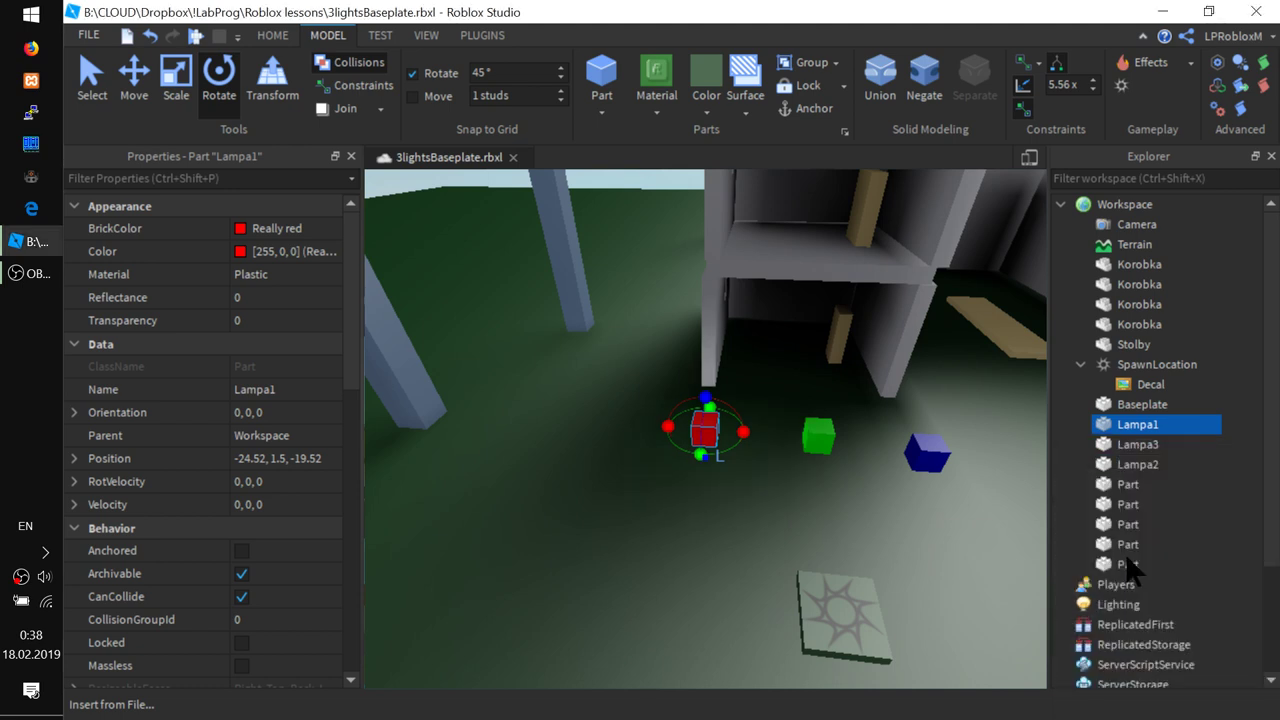
- Insert a SpotLight into the green lamp cube Lampa2
{"action": "left_click", "coordinate": [820, 436]}
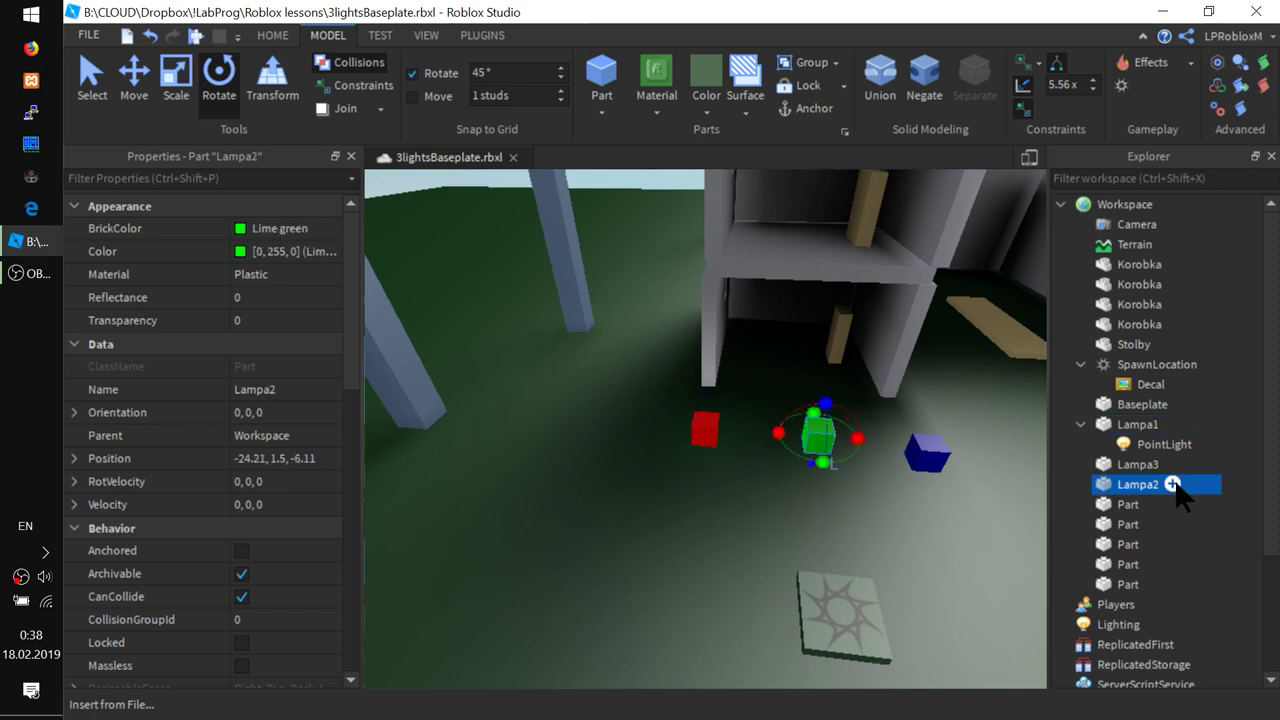
{"action": "left_click", "coordinate": [1172, 484]}
{"action": "scroll", "coordinate": [1063, 362], "scroll_direction": "down", "scroll_amount": 15}
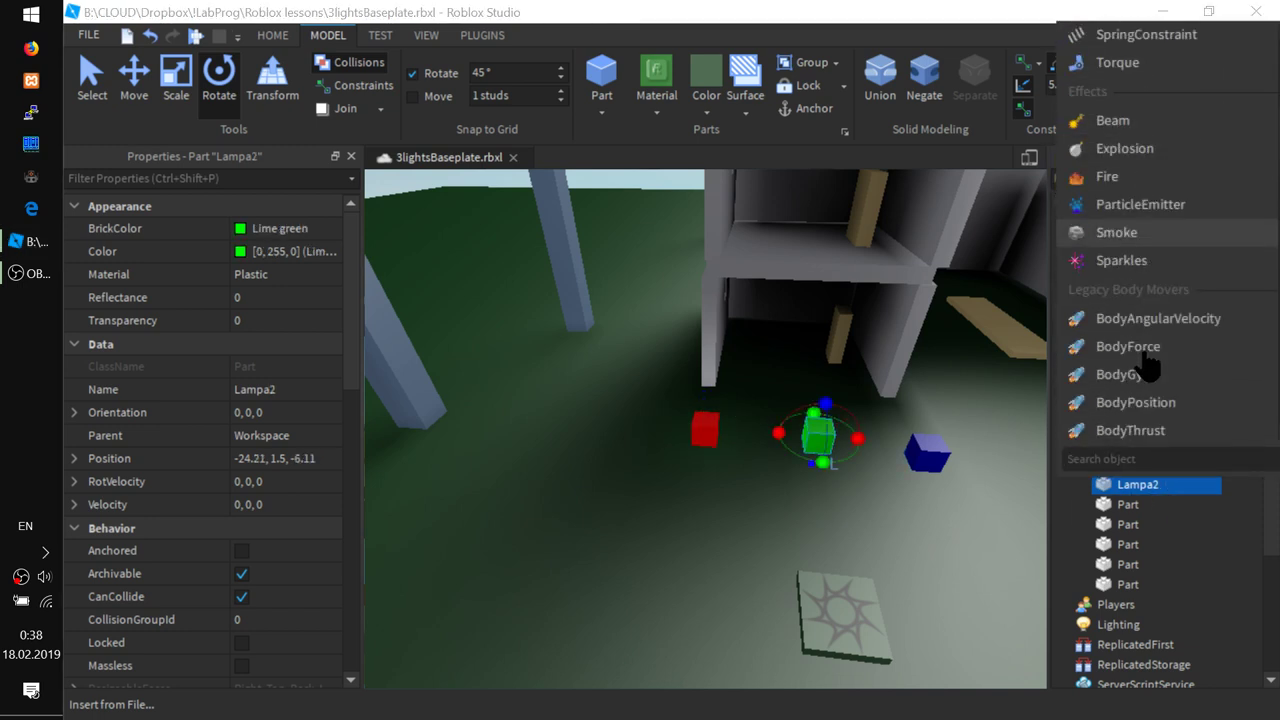
{"action": "scroll", "coordinate": [1148, 366], "scroll_direction": "down", "scroll_amount": 3}
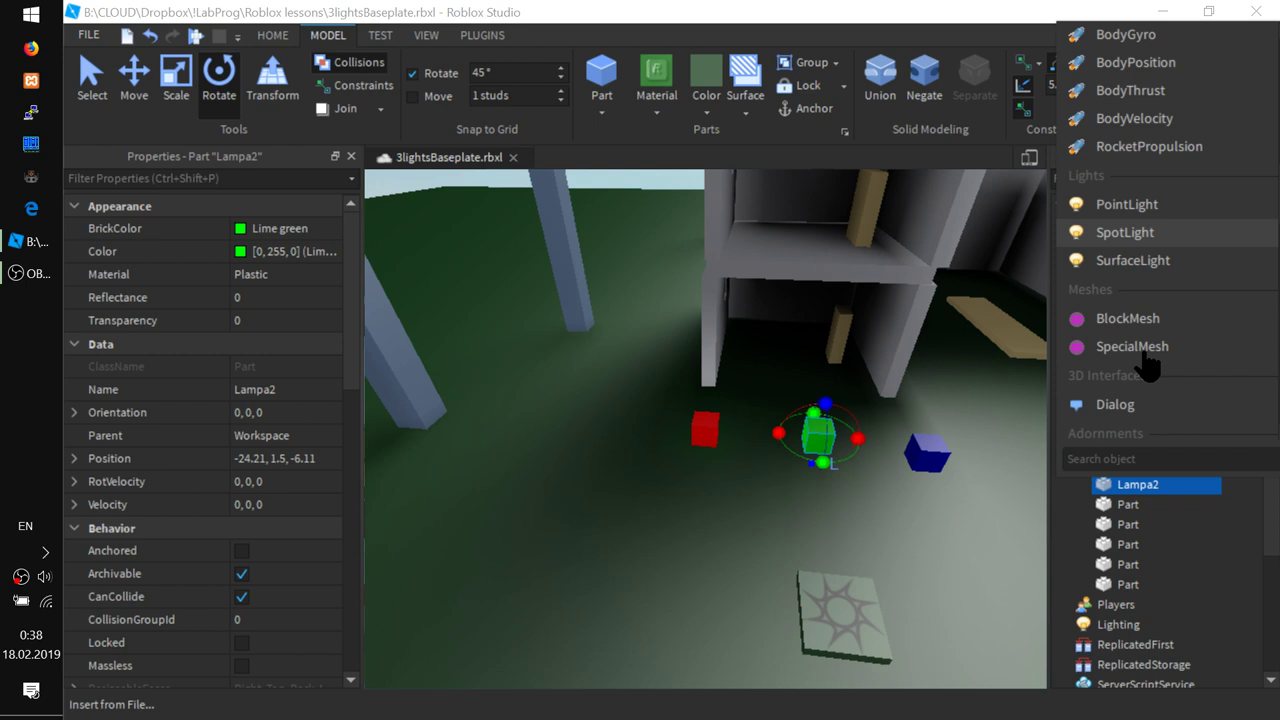
{"action": "left_click", "coordinate": [1134, 240]}
- Insert a SurfaceLight into the blue lamp cube Lampa3
{"action": "left_click", "coordinate": [1137, 464]}
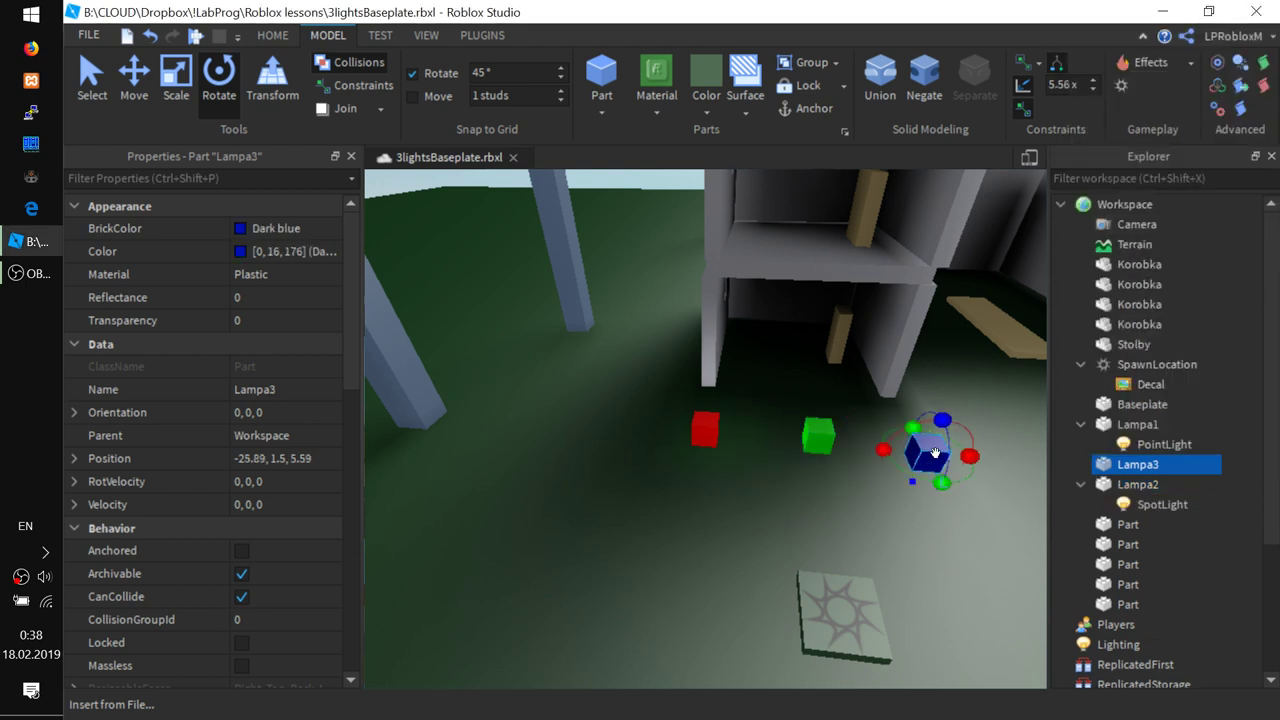
{"action": "mouse_move", "coordinate": [1173, 476]}
{"action": "left_click", "coordinate": [1172, 464]}
{"action": "scroll", "coordinate": [1176, 556], "scroll_direction": "down", "scroll_amount": 10}
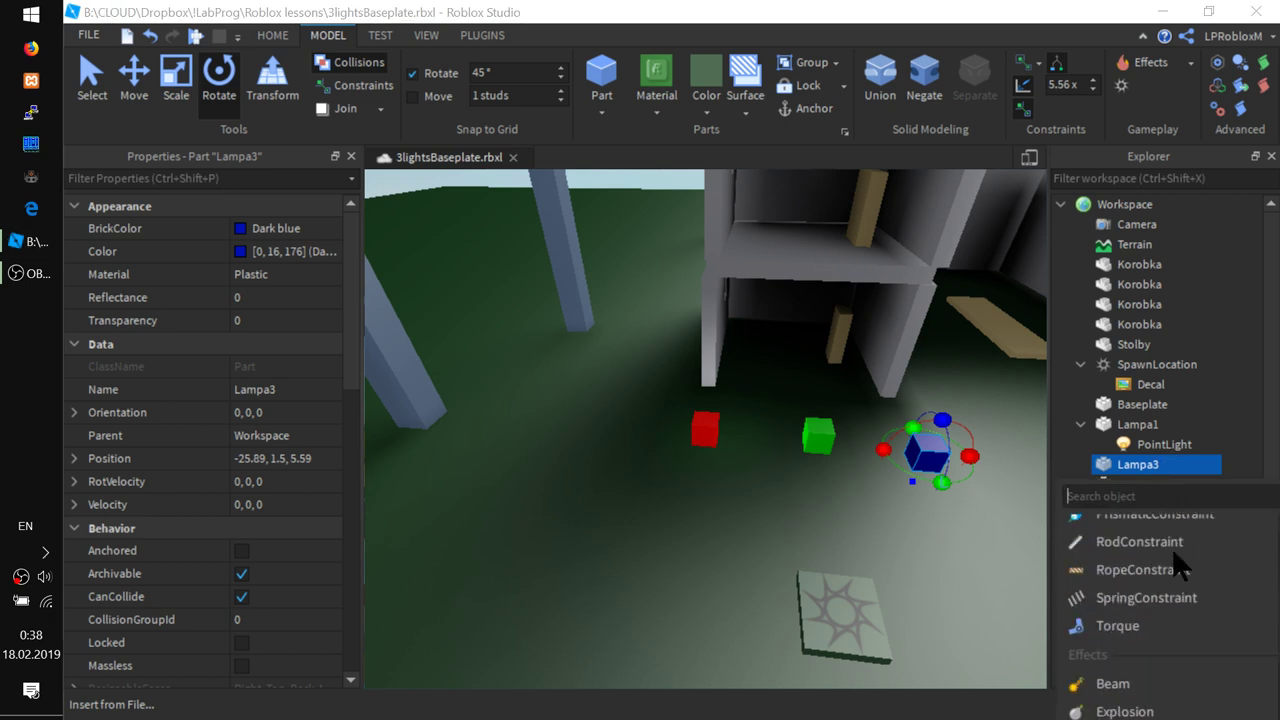
{"action": "scroll", "coordinate": [1172, 548], "scroll_direction": "down", "scroll_amount": 3}
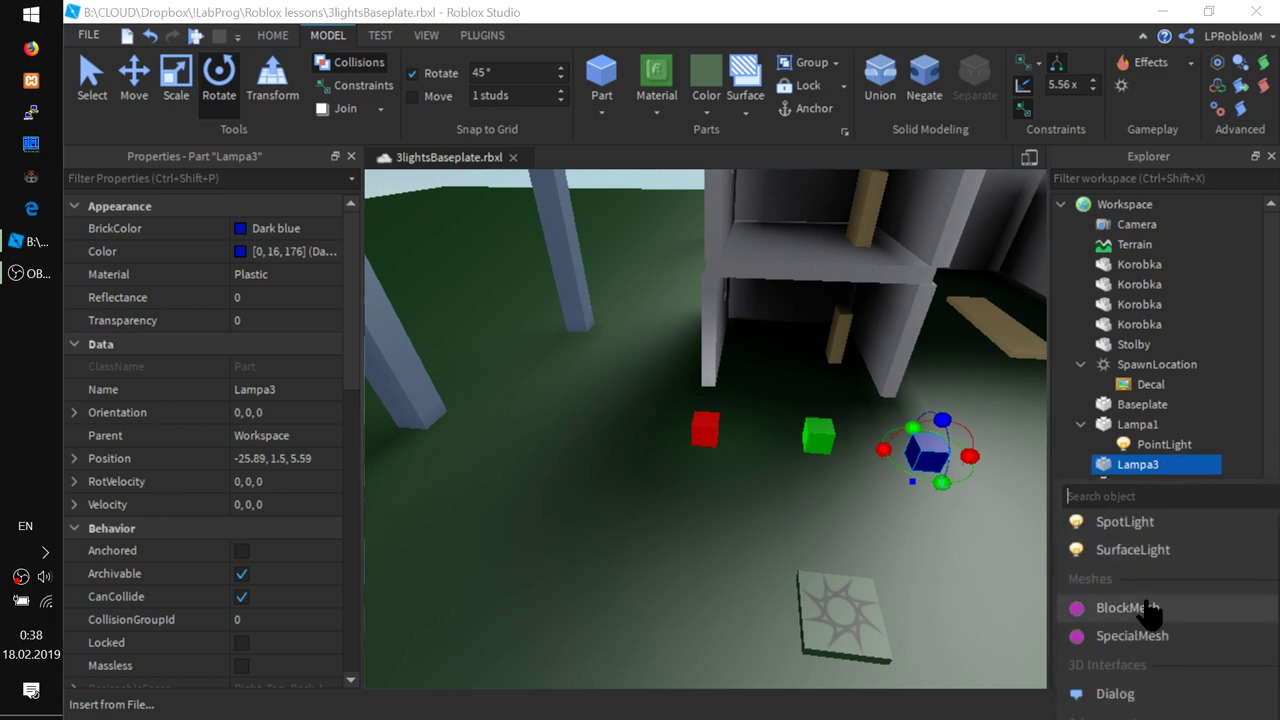
{"action": "scroll", "coordinate": [1100, 528], "scroll_direction": "up", "scroll_amount": 1}
{"action": "left_click", "coordinate": [1124, 553]}
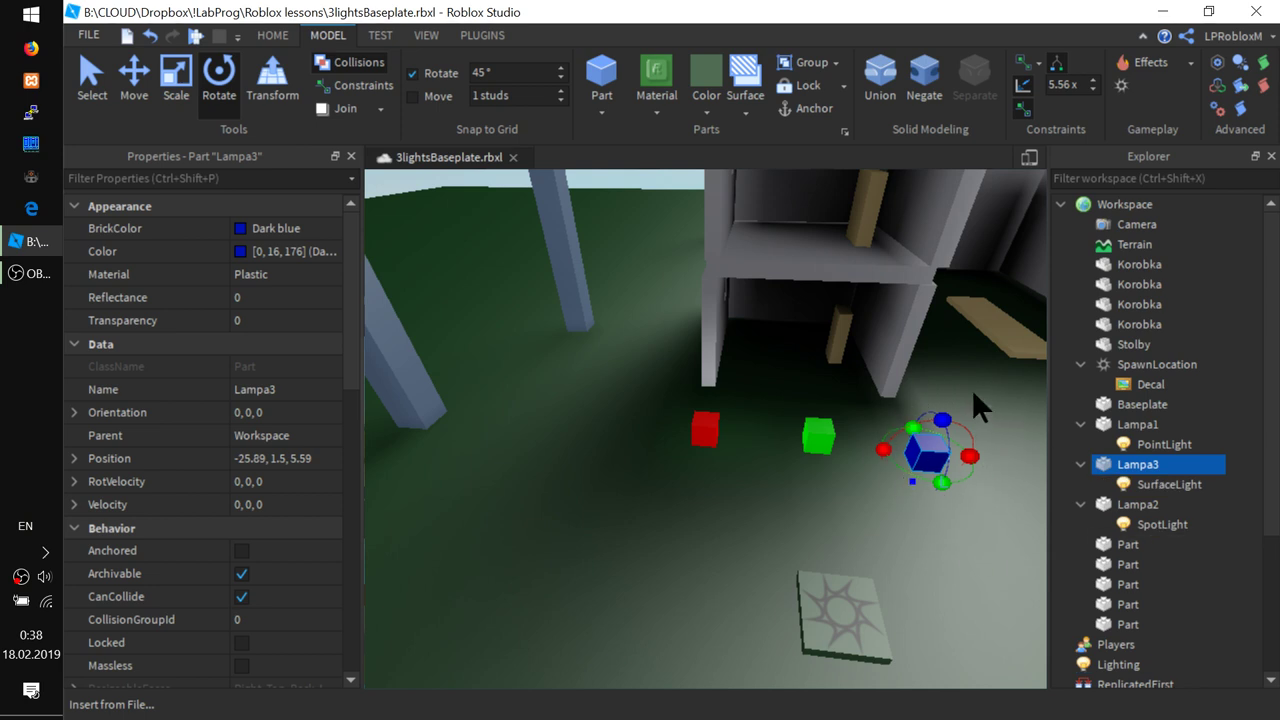
- Line up the three lamp cubes, shifting Lampa3 to -24.35, 1.5, 6.11, Lampa2 slightly forward, and Lampa1 to -26.01, 1.5, -19.46
{"action": "left_click", "coordinate": [893, 497]}
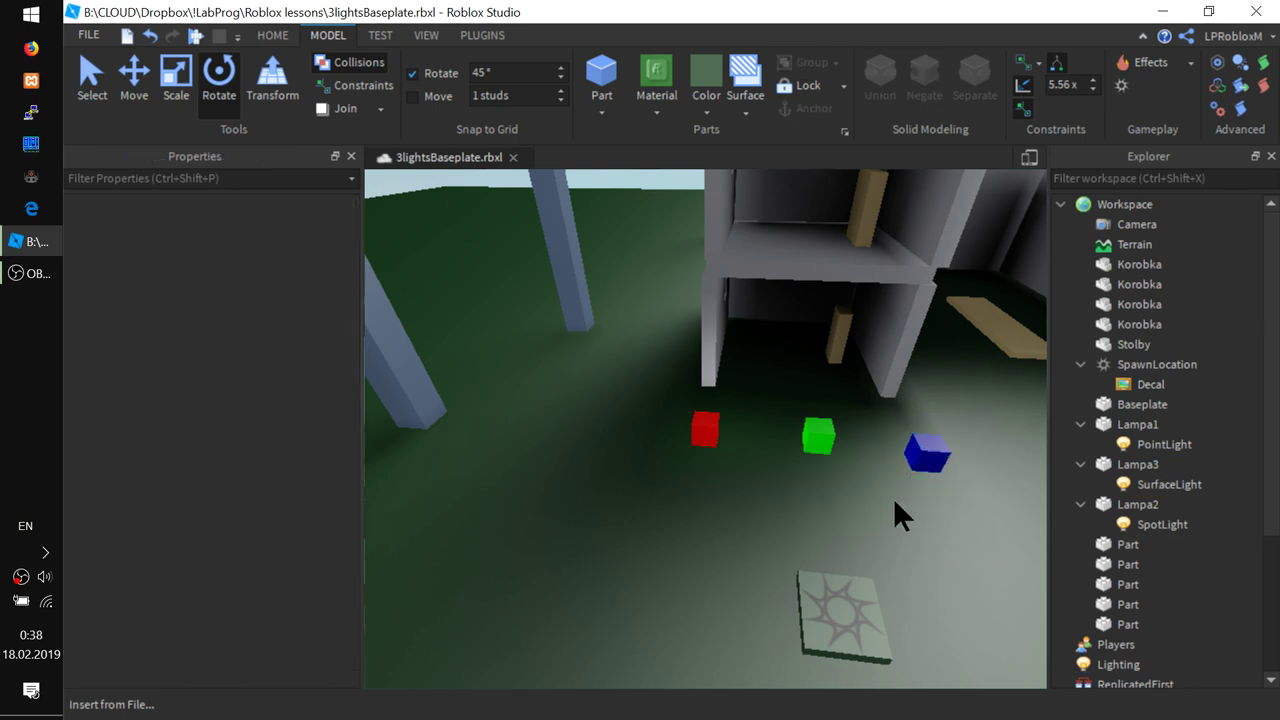
{"action": "left_click", "coordinate": [933, 452]}
{"action": "left_click_drag", "start_coordinate": [933, 452], "coordinate": [928, 454]}
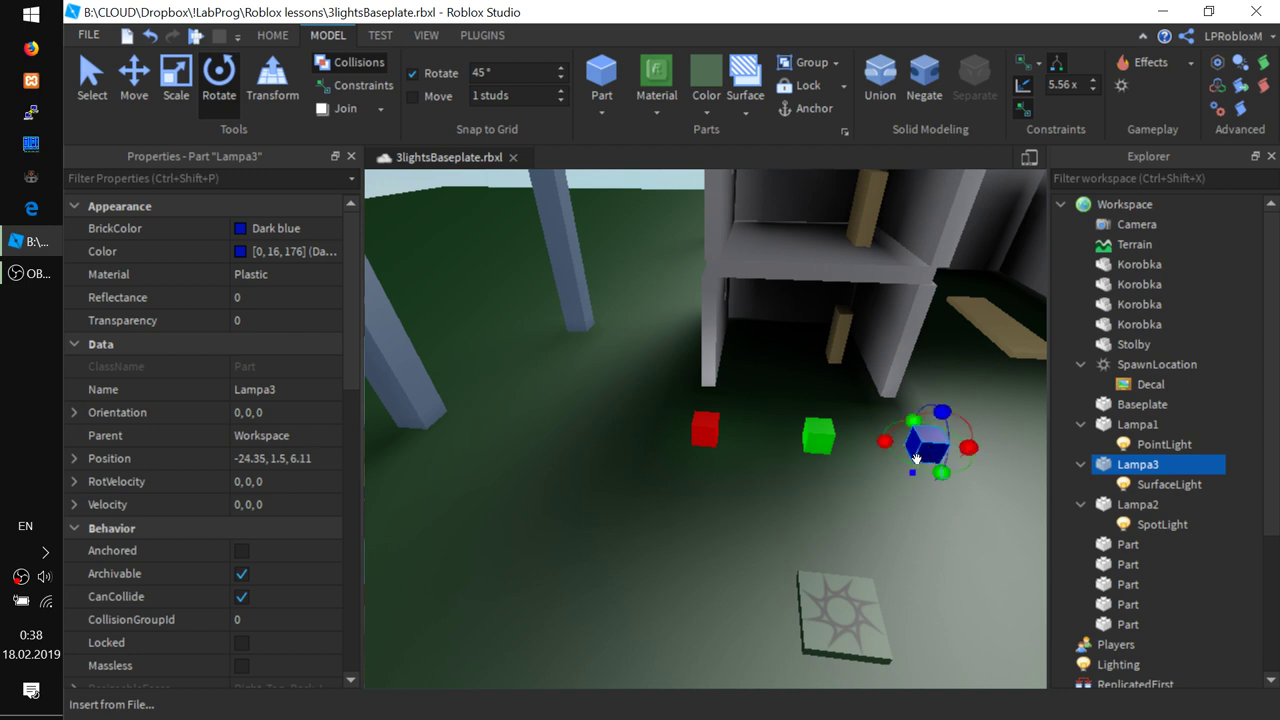
{"action": "left_click", "coordinate": [818, 446]}
{"action": "left_click_drag", "start_coordinate": [818, 445], "coordinate": [818, 440]}
{"action": "left_click_drag", "start_coordinate": [707, 426], "coordinate": [705, 434]}
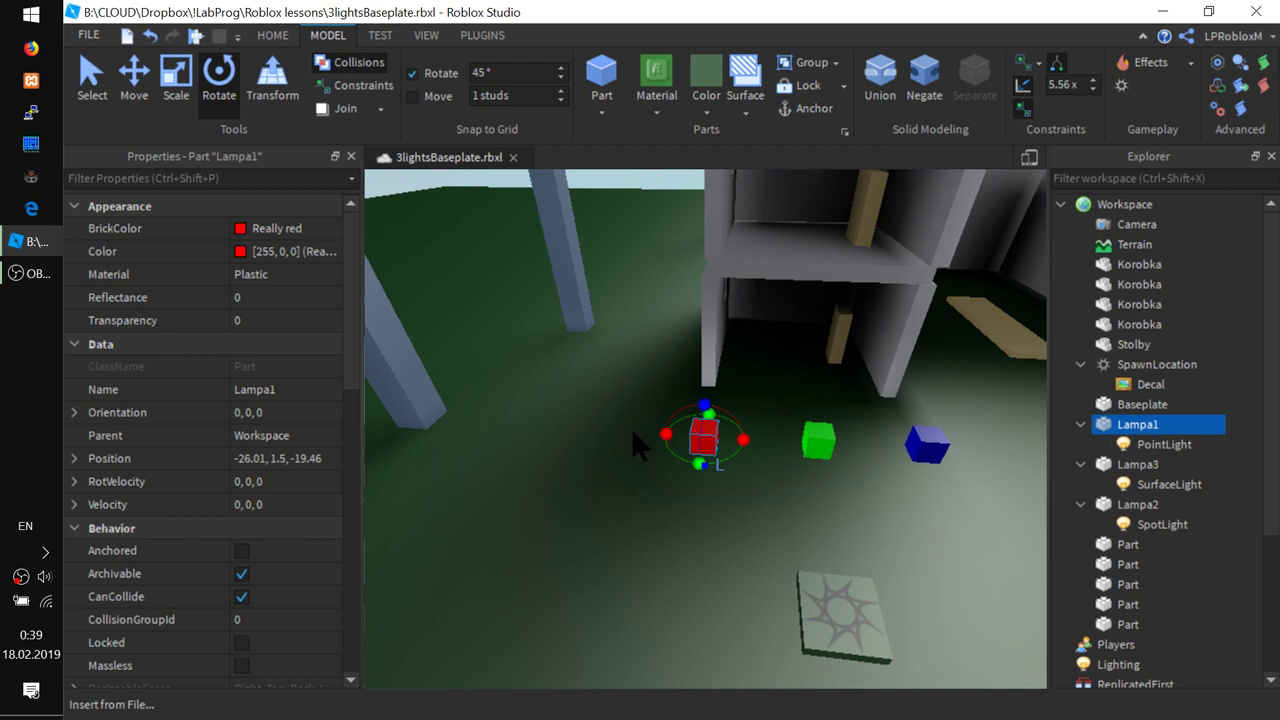
- Examine the Brightness, Color, Enabled, Range and Shadows properties of Lampa1's PointLight with the view focused on the red lamp cube
{"action": "left_click", "coordinate": [1158, 445]}
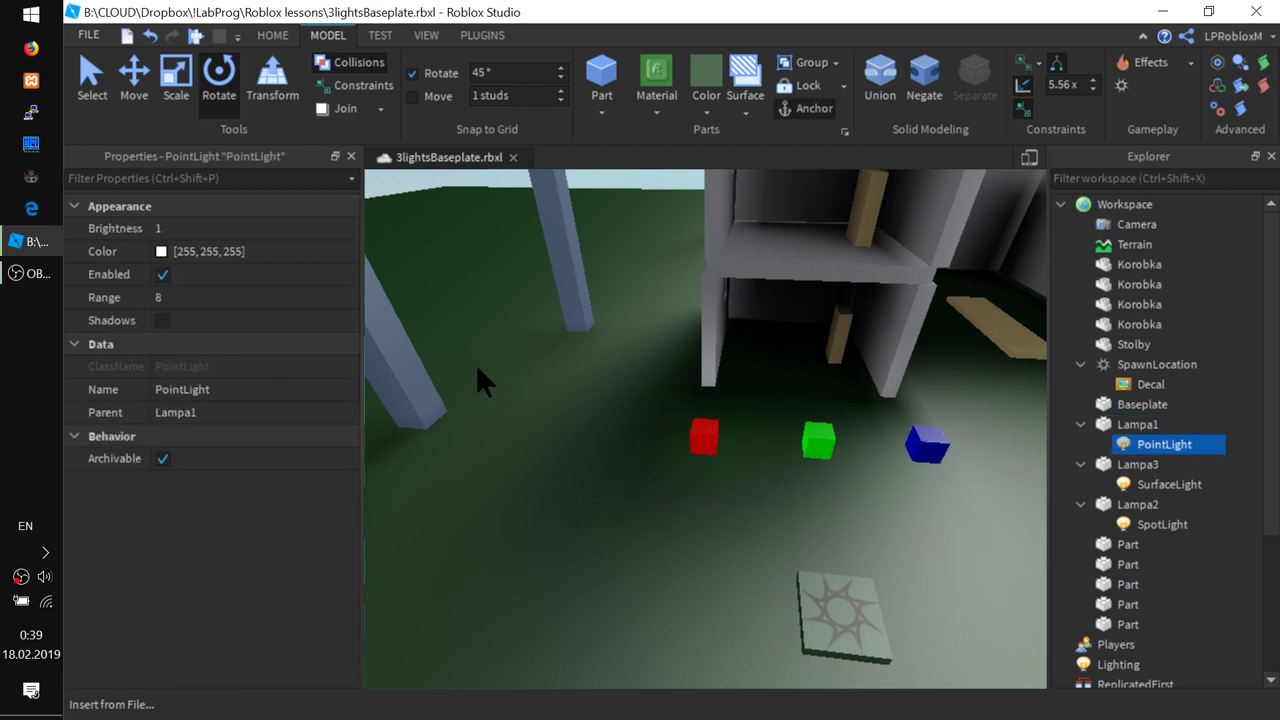
{"action": "mouse_move", "coordinate": [1145, 452]}
{"action": "double_click", "coordinate": [1150, 445]}
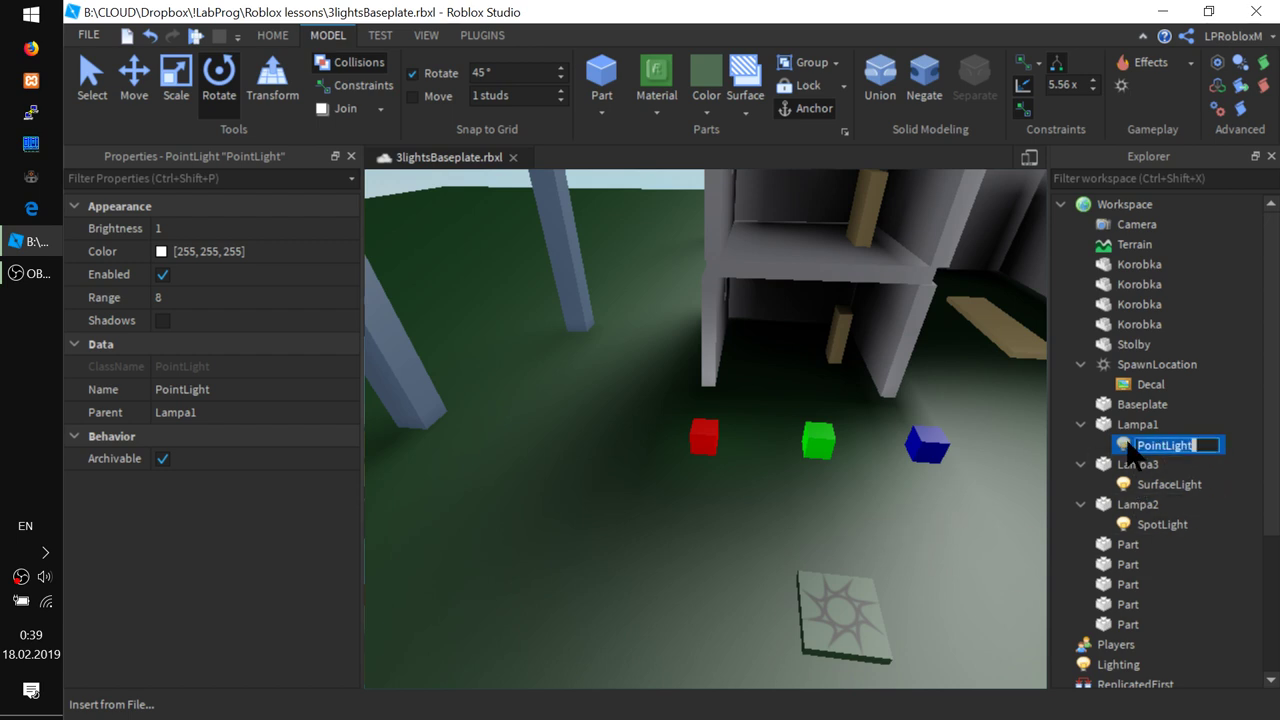
{"action": "left_click", "coordinate": [705, 437]}
{"action": "key", "text": "f"}
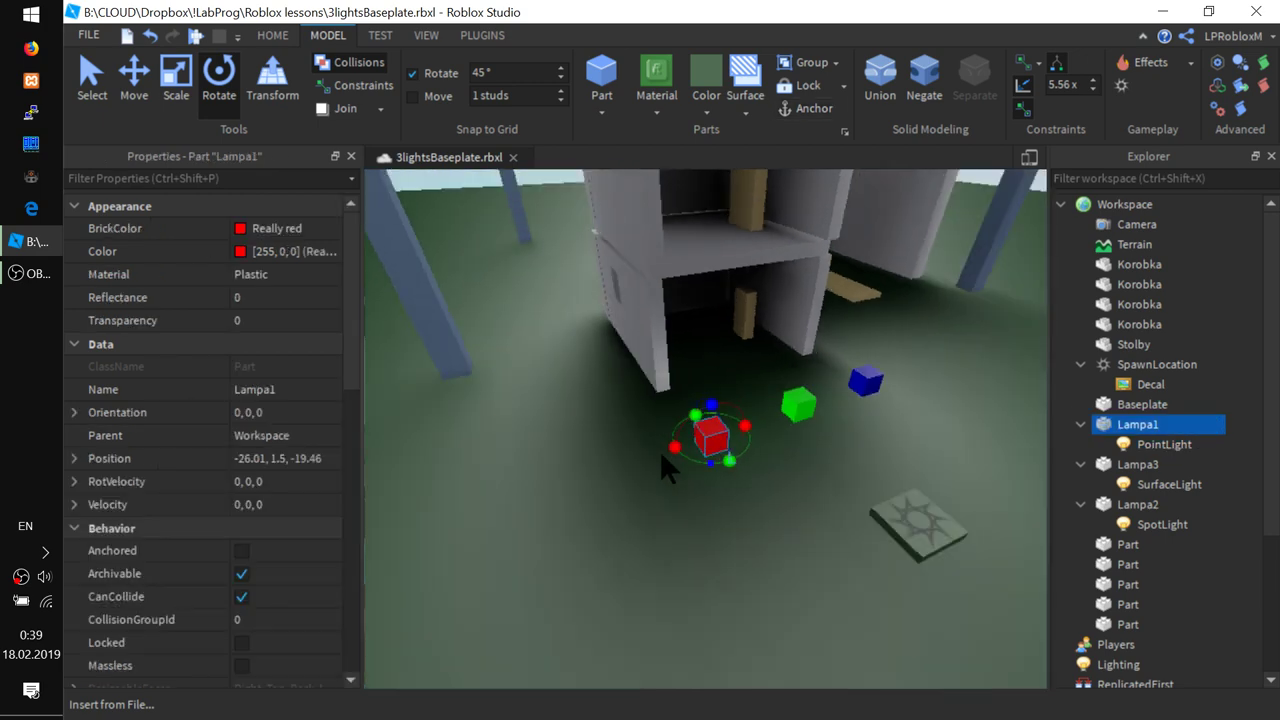
{"action": "right_click_drag", "start_coordinate": [661, 454], "coordinate": [662, 454]}
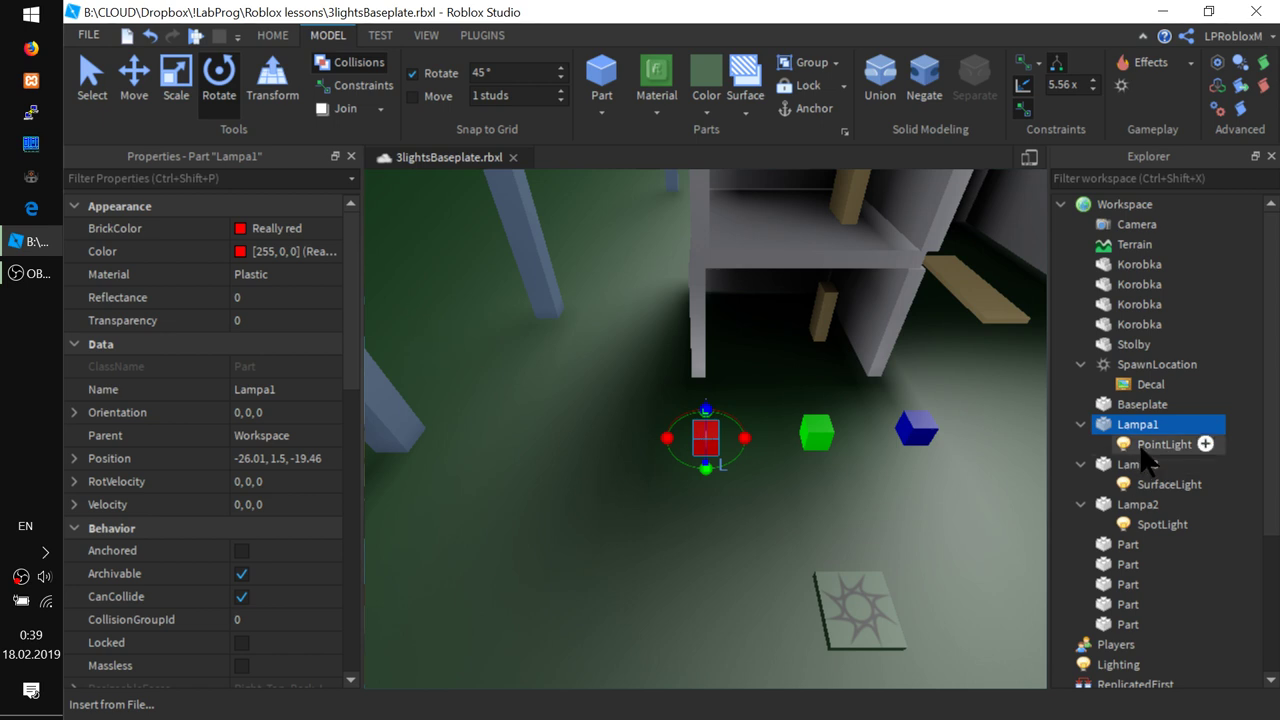
{"action": "left_click", "coordinate": [1198, 444]}
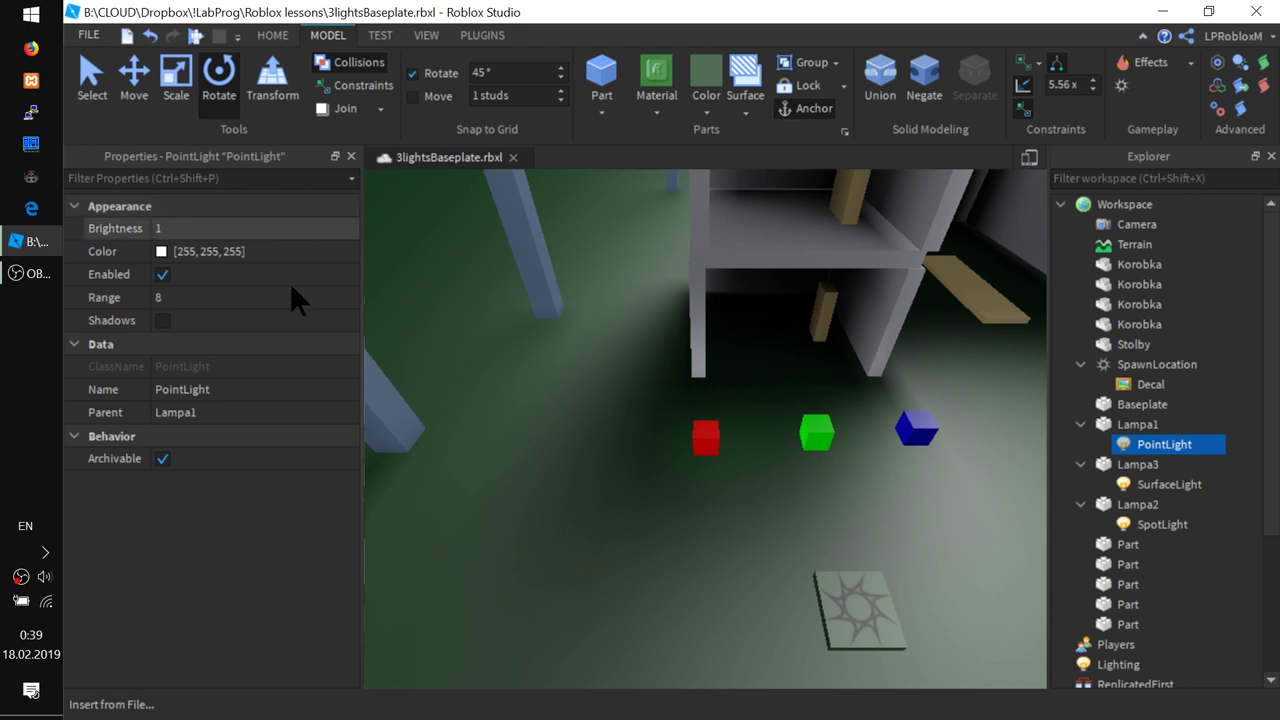
{"action": "mouse_move", "coordinate": [1150, 447]}
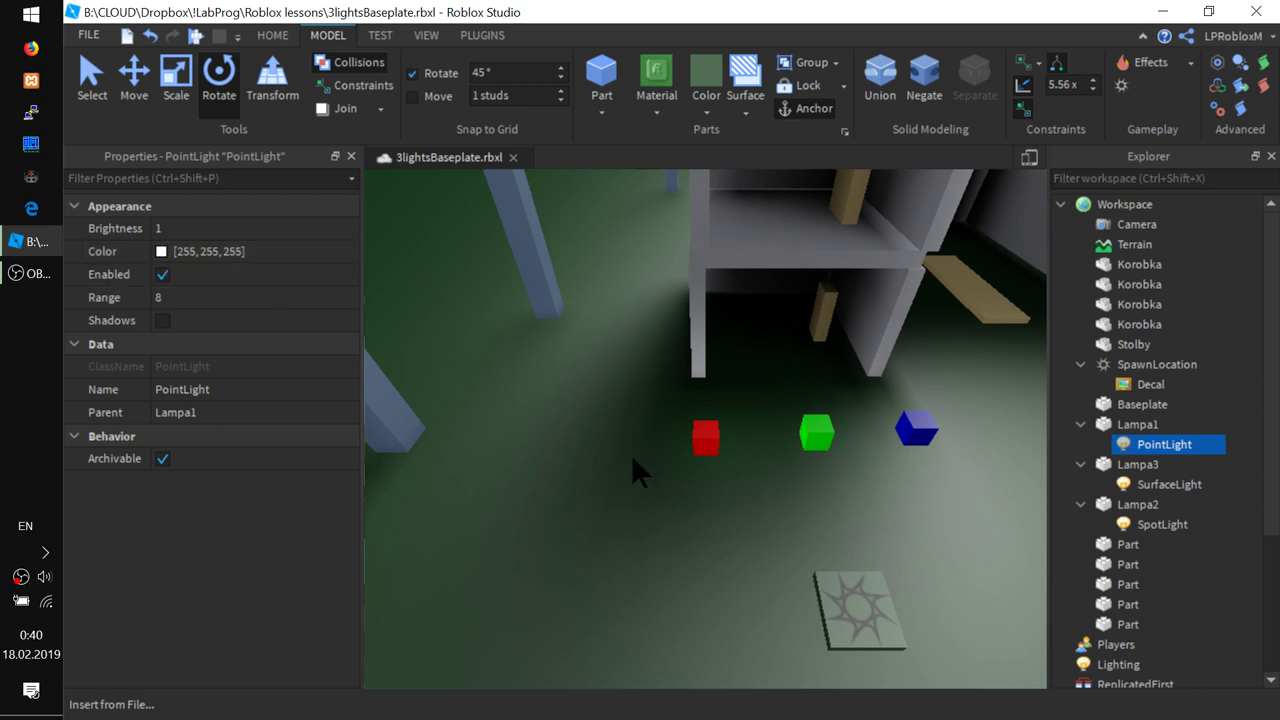
- Toggle the PointLight's Enabled property off and on to compare the lighting, leaving it enabled
{"action": "left_click", "coordinate": [161, 273]}
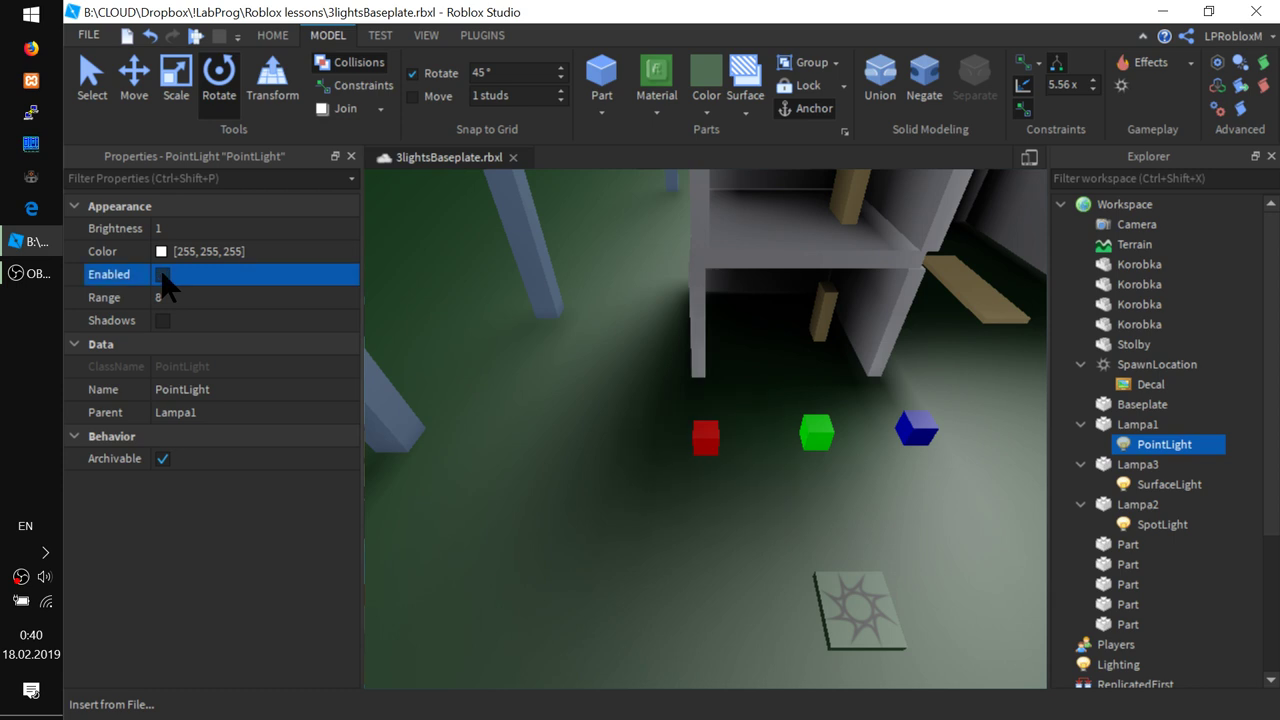
{"action": "left_click", "coordinate": [161, 273]}
{"action": "left_click", "coordinate": [161, 273]}
{"action": "left_click", "coordinate": [161, 273]}
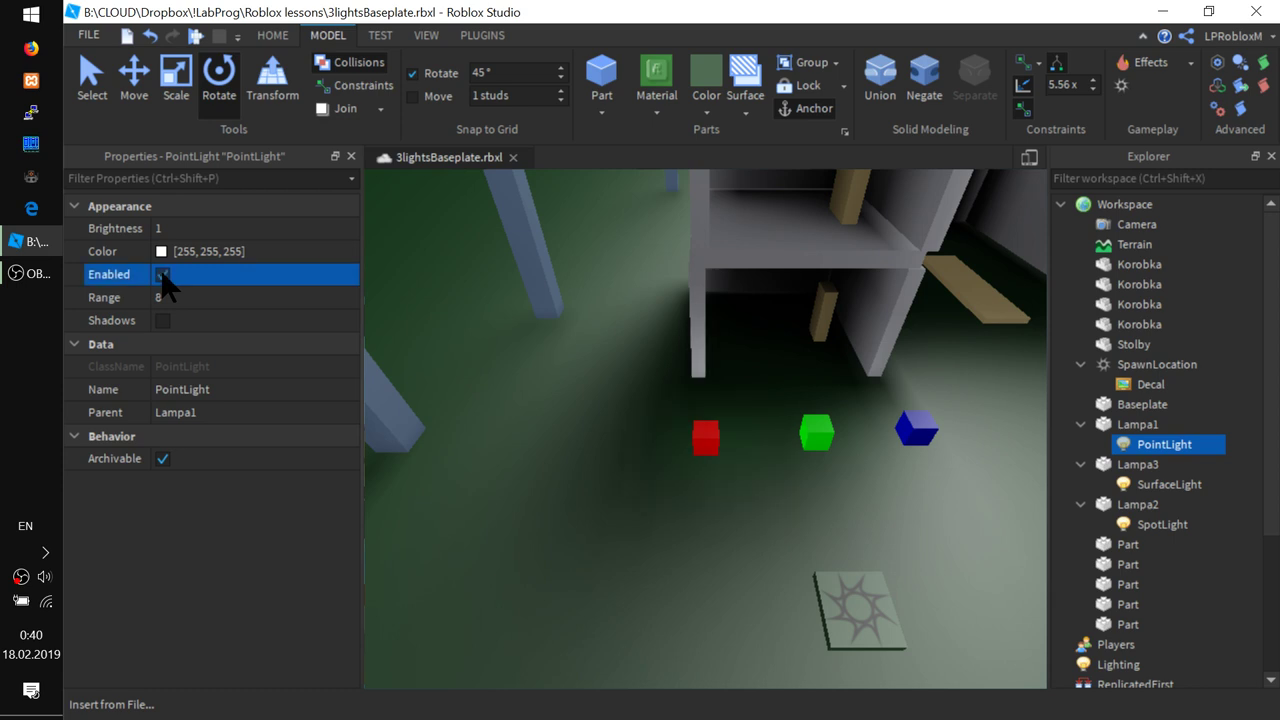
{"action": "left_click", "coordinate": [161, 273]}
{"action": "left_click", "coordinate": [161, 273]}
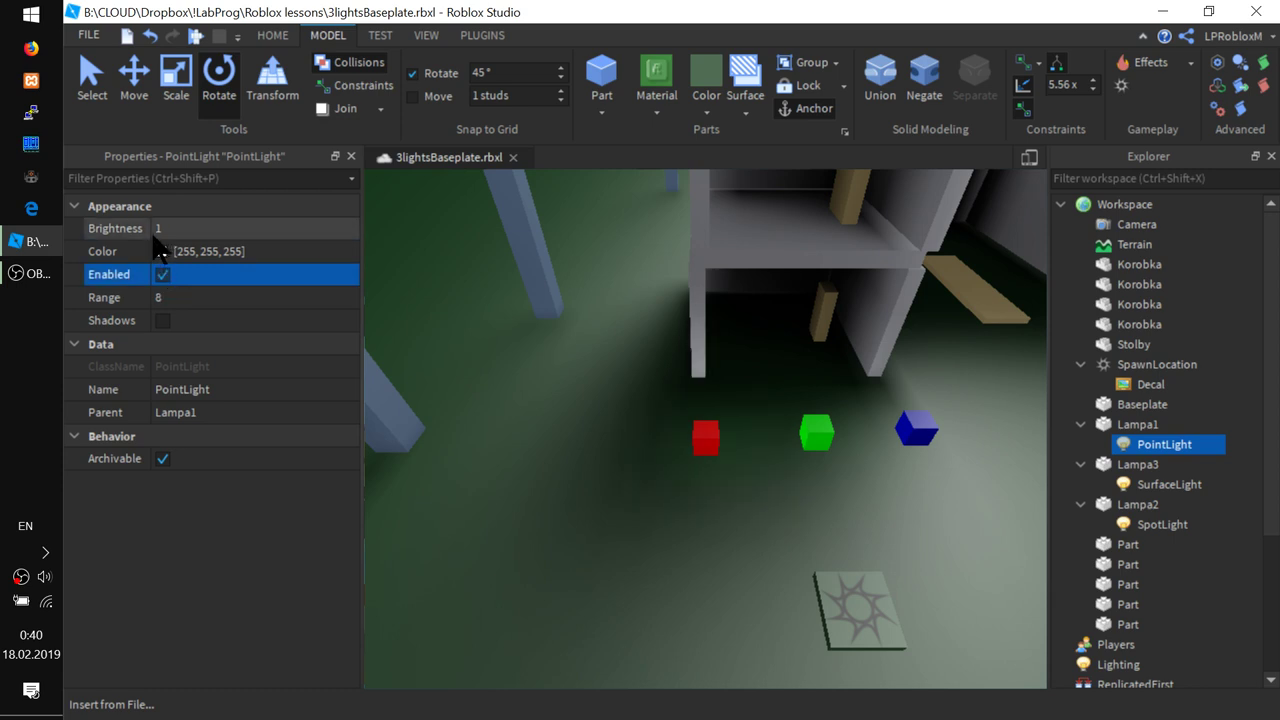
- Set the PointLight's Brightness to 21.22 and its Range to 12
{"action": "left_click", "coordinate": [173, 229]}
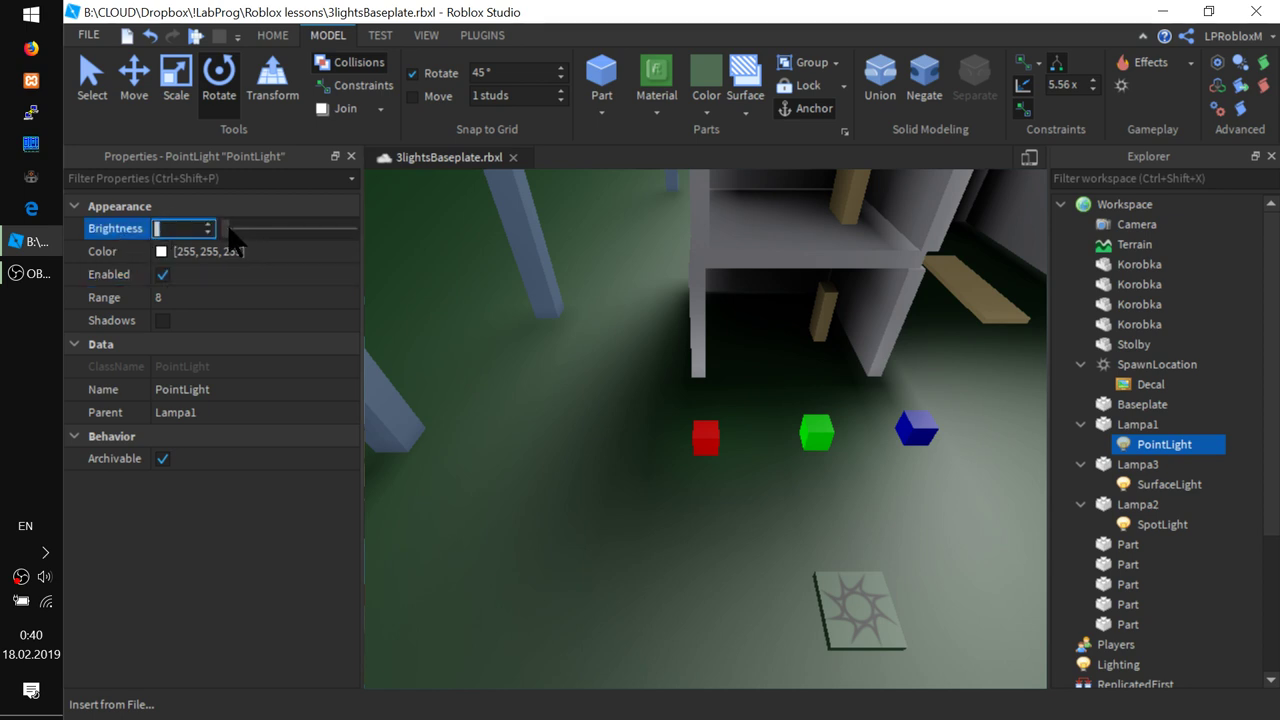
{"action": "left_click_drag", "start_coordinate": [229, 228], "coordinate": [356, 241]}
{"action": "left_click_drag", "start_coordinate": [431, 226], "coordinate": [294, 219]}
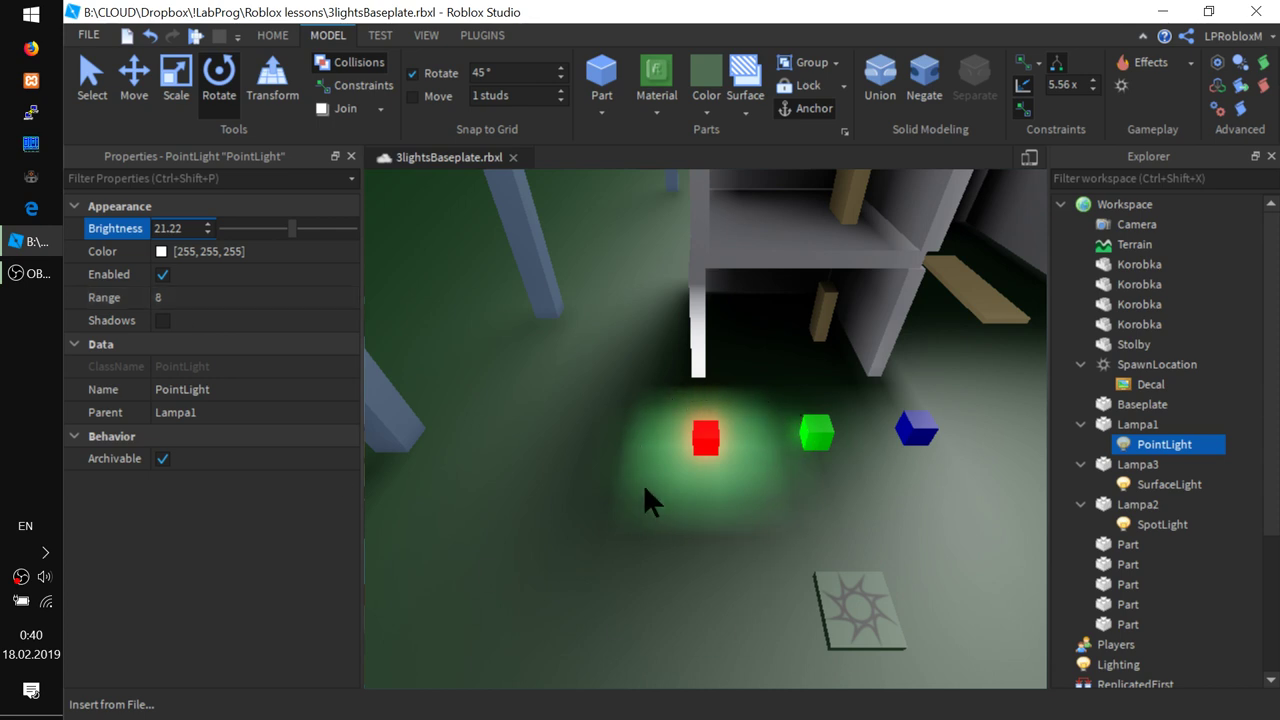
{"action": "left_click", "coordinate": [190, 297]}
{"action": "left_click_drag", "start_coordinate": [242, 298], "coordinate": [289, 298]}
{"action": "left_click_drag", "start_coordinate": [304, 300], "coordinate": [249, 279]}
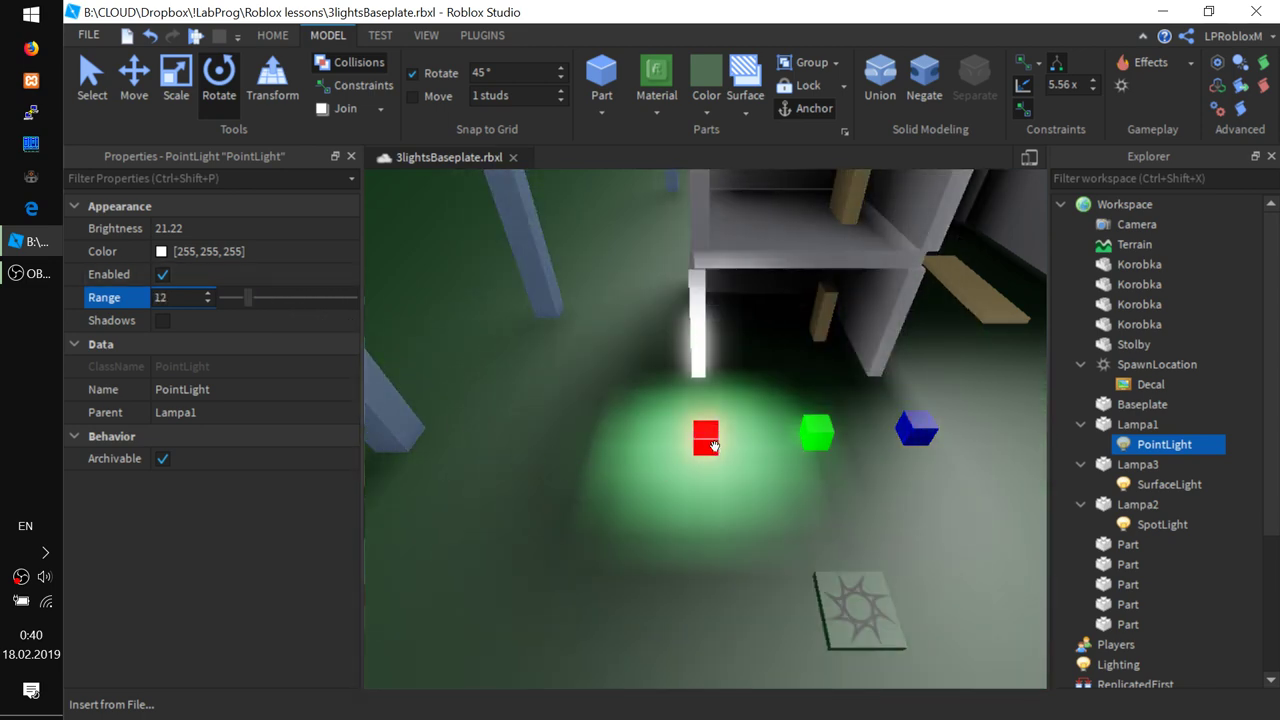
- Move the red lamp cube Lampa1 onto the floor of the building's upper room at about -3.864, 19.22, -9.645
{"action": "left_click_drag", "start_coordinate": [714, 446], "coordinate": [789, 204]}
{"action": "key", "text": "f"}
{"action": "scroll", "coordinate": [718, 361], "scroll_direction": "down", "scroll_amount": 2}
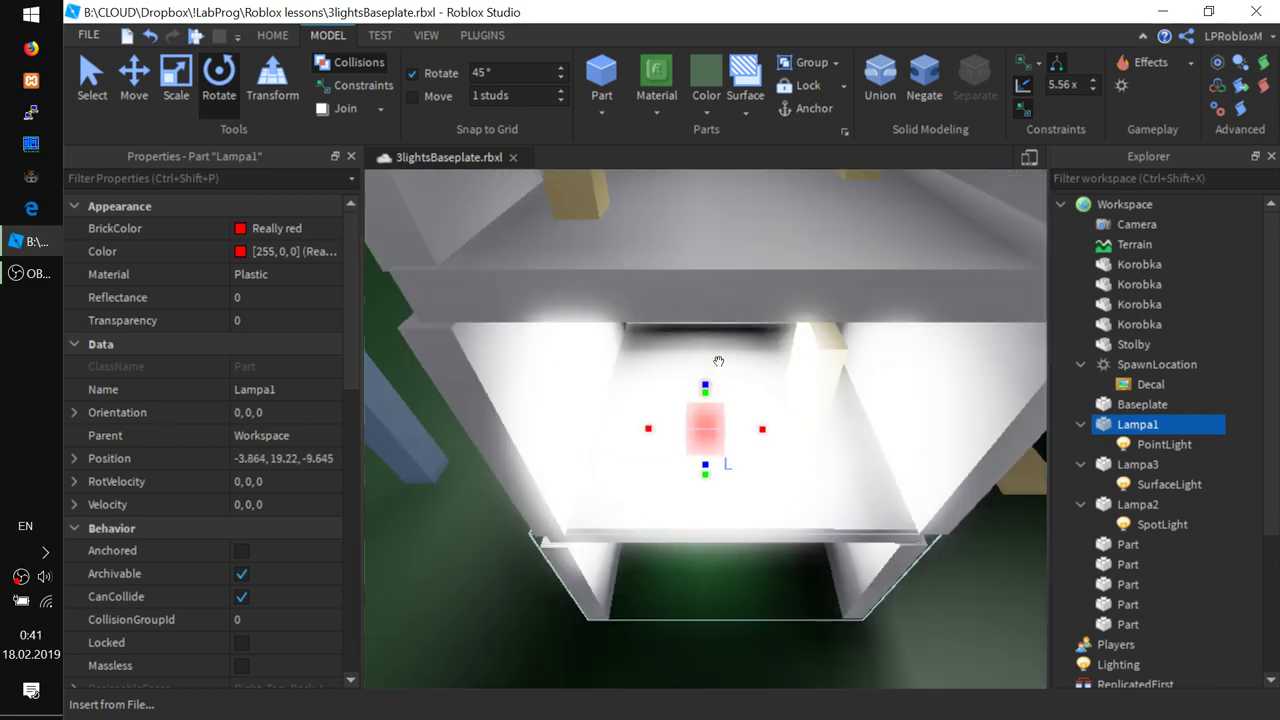
{"action": "right_click_drag", "start_coordinate": [689, 499], "coordinate": [720, 450]}
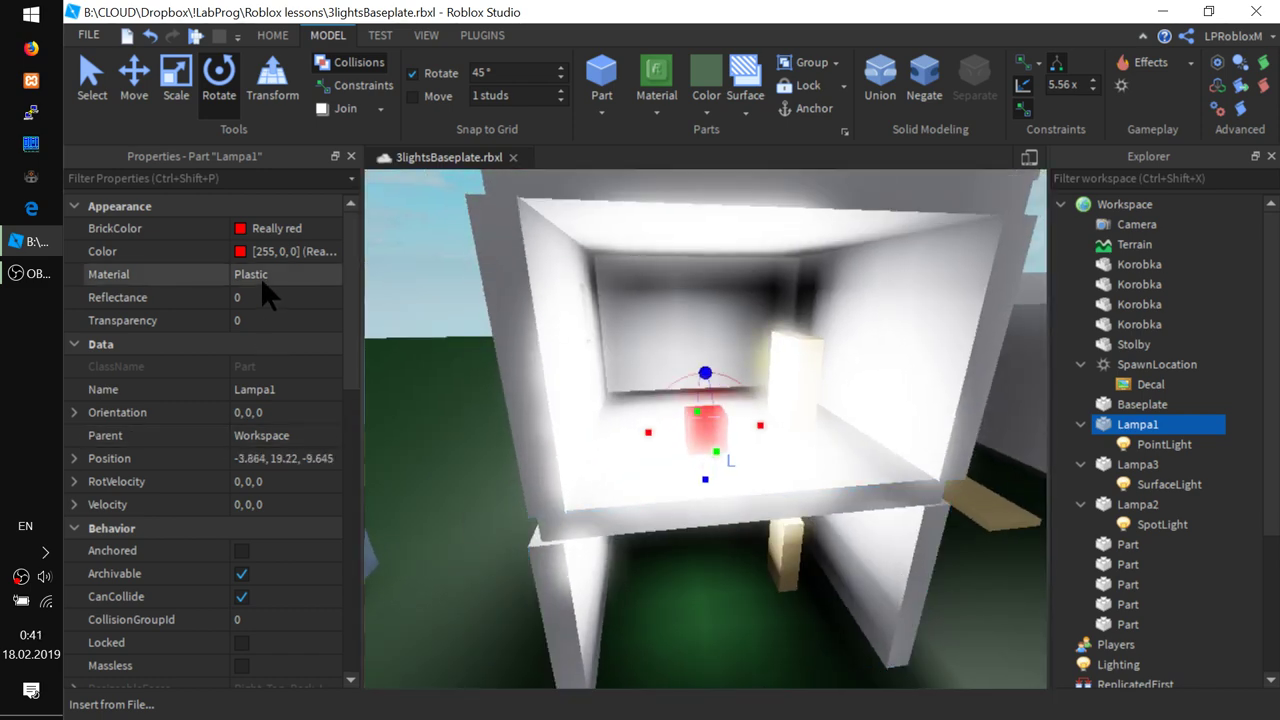
- Reduce the Range of Lampa1's PointLight to 9
{"action": "left_click", "coordinate": [1160, 444]}
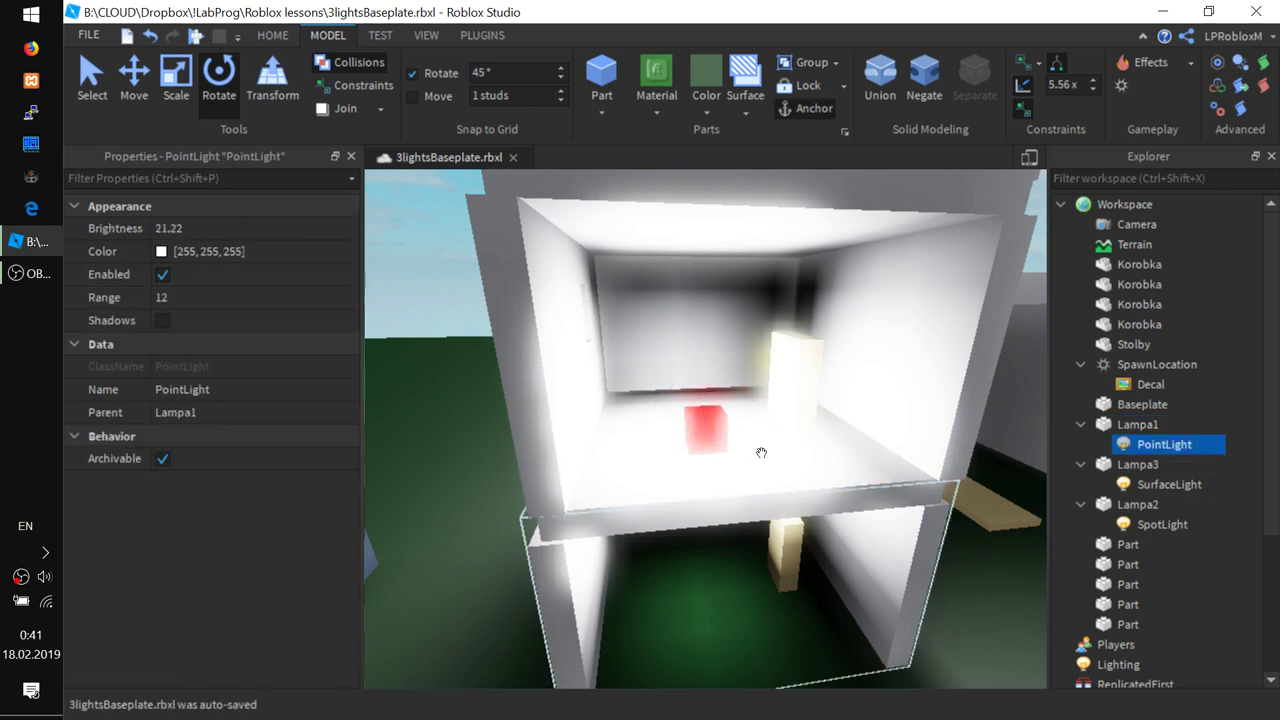
{"action": "left_click", "coordinate": [221, 296]}
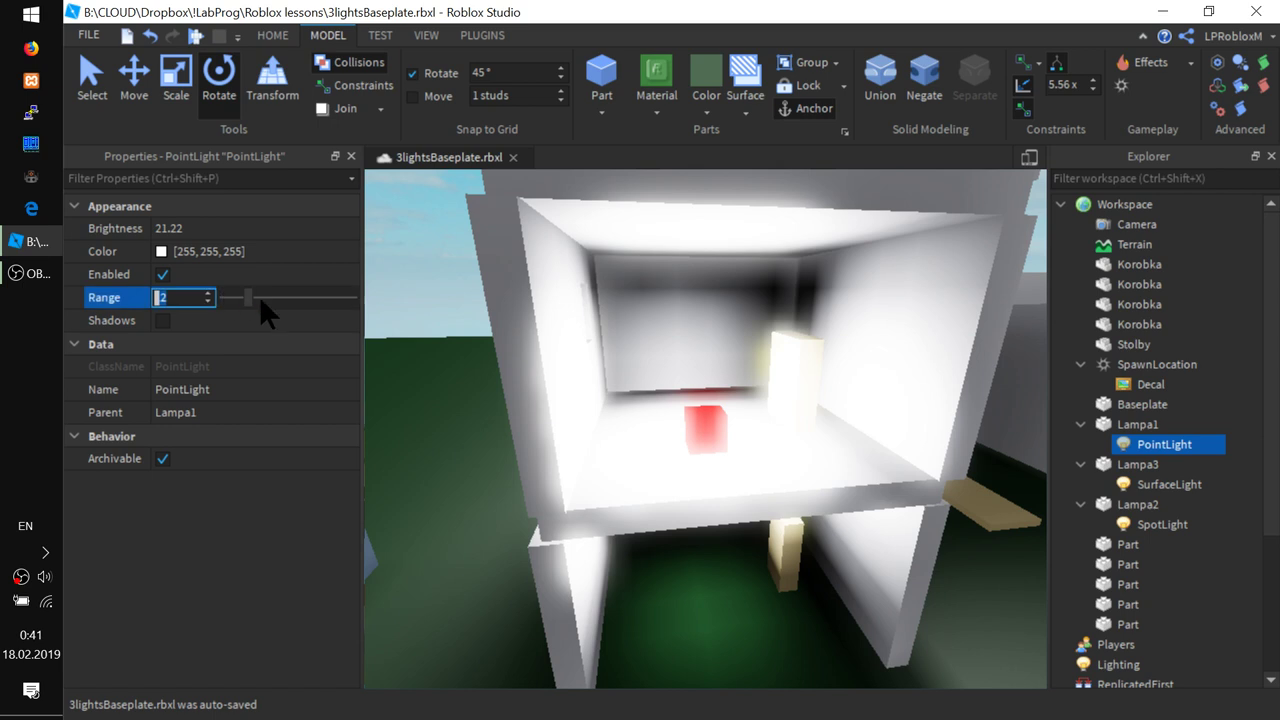
{"action": "mouse_move", "coordinate": [250, 295]}
{"action": "left_mouse_down"}
{"action": "mouse_move", "coordinate": [225, 286]}
{"action": "mouse_move", "coordinate": [243, 289]}
{"action": "left_mouse_up"}
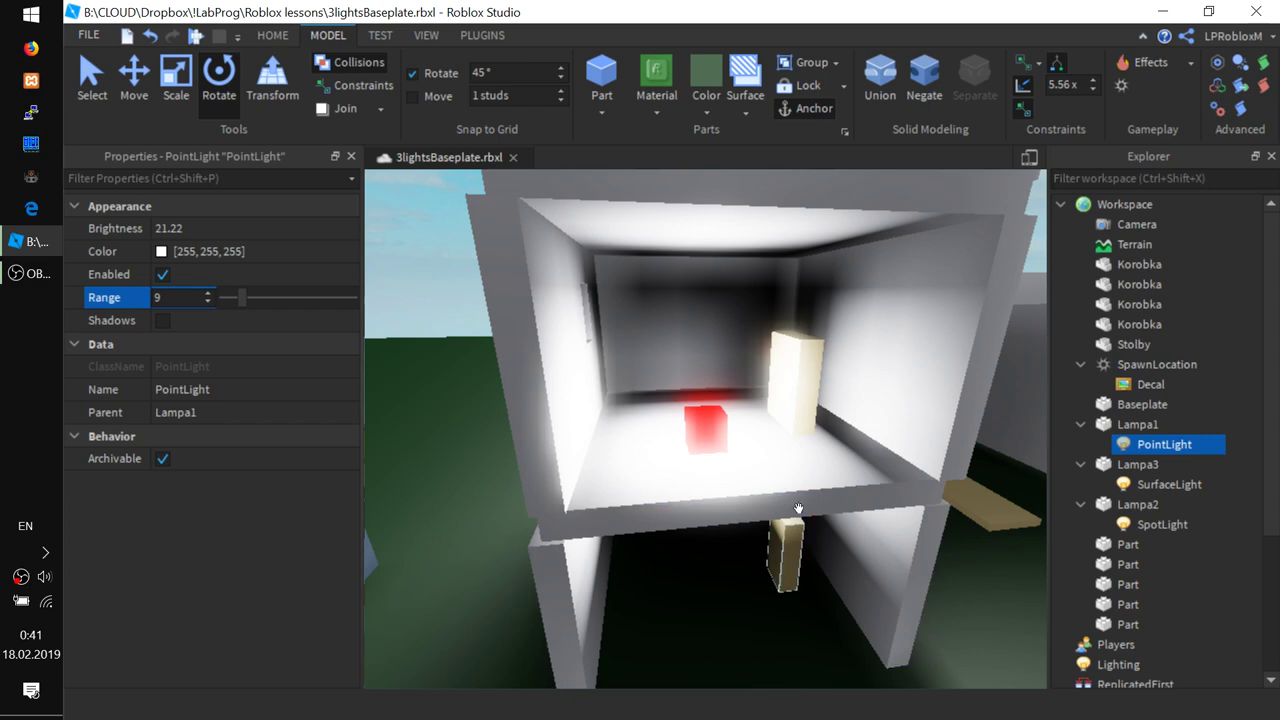
- Raise the red lamp cube off the upper room's floor with the Move tool to a height of about 25.944
{"action": "right_click_drag", "start_coordinate": [697, 540], "coordinate": [771, 408]}
{"action": "left_click", "coordinate": [703, 427]}
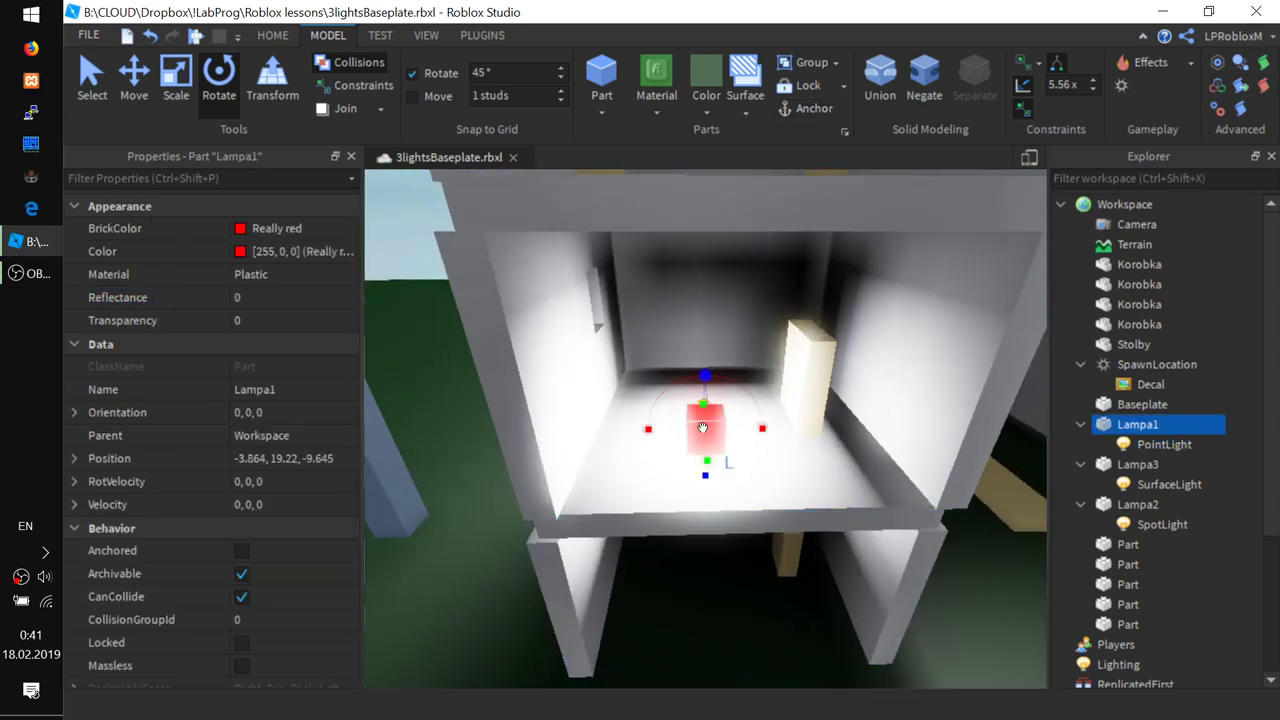
{"action": "left_click", "coordinate": [137, 80]}
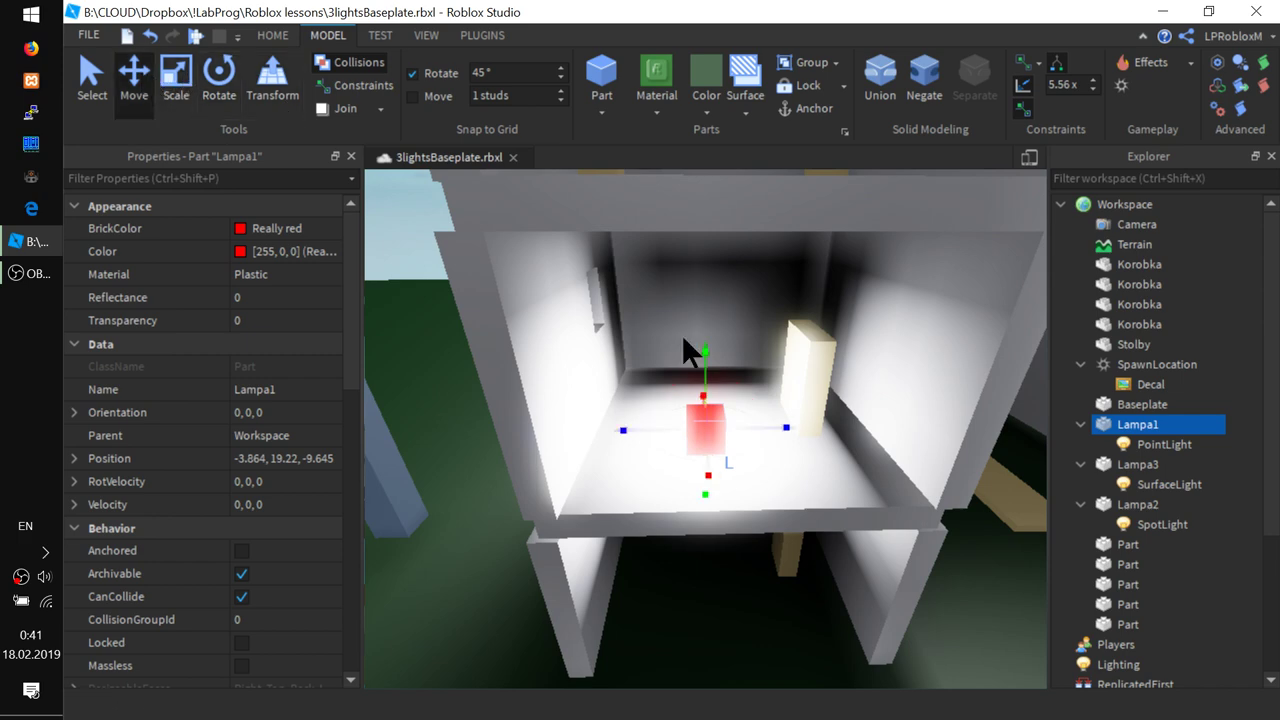
{"action": "left_click_drag", "start_coordinate": [707, 361], "coordinate": [712, 300]}
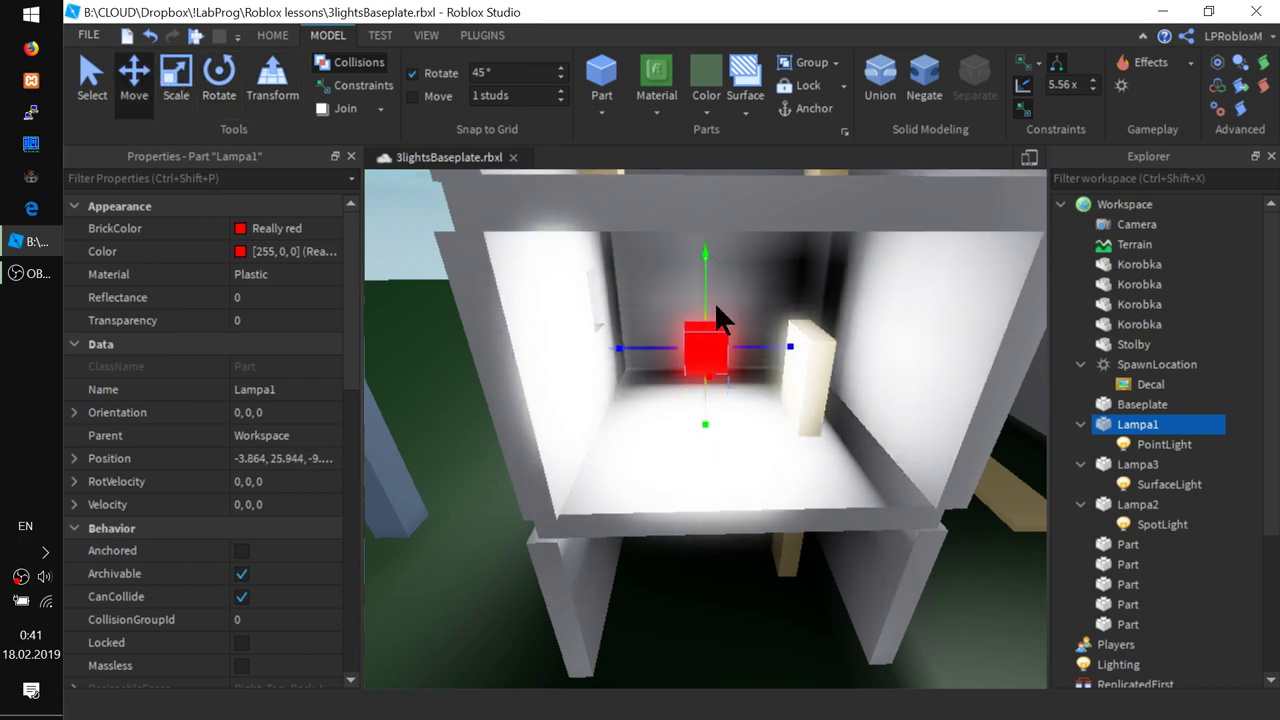
{"action": "right_click_drag", "start_coordinate": [714, 301], "coordinate": [663, 459]}
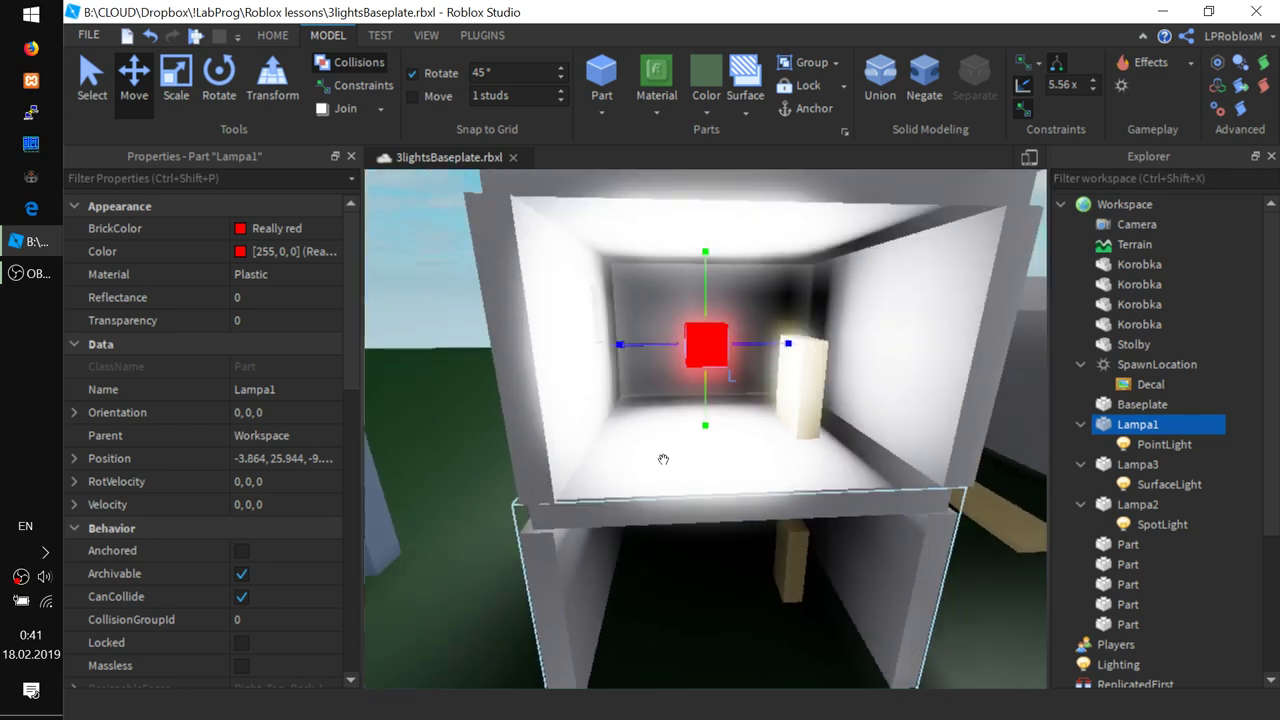
- Set the Range of Lampa1's PointLight to 6 and check the light inside the upper room
{"action": "left_click", "coordinate": [1150, 444]}
{"action": "left_click", "coordinate": [205, 297]}
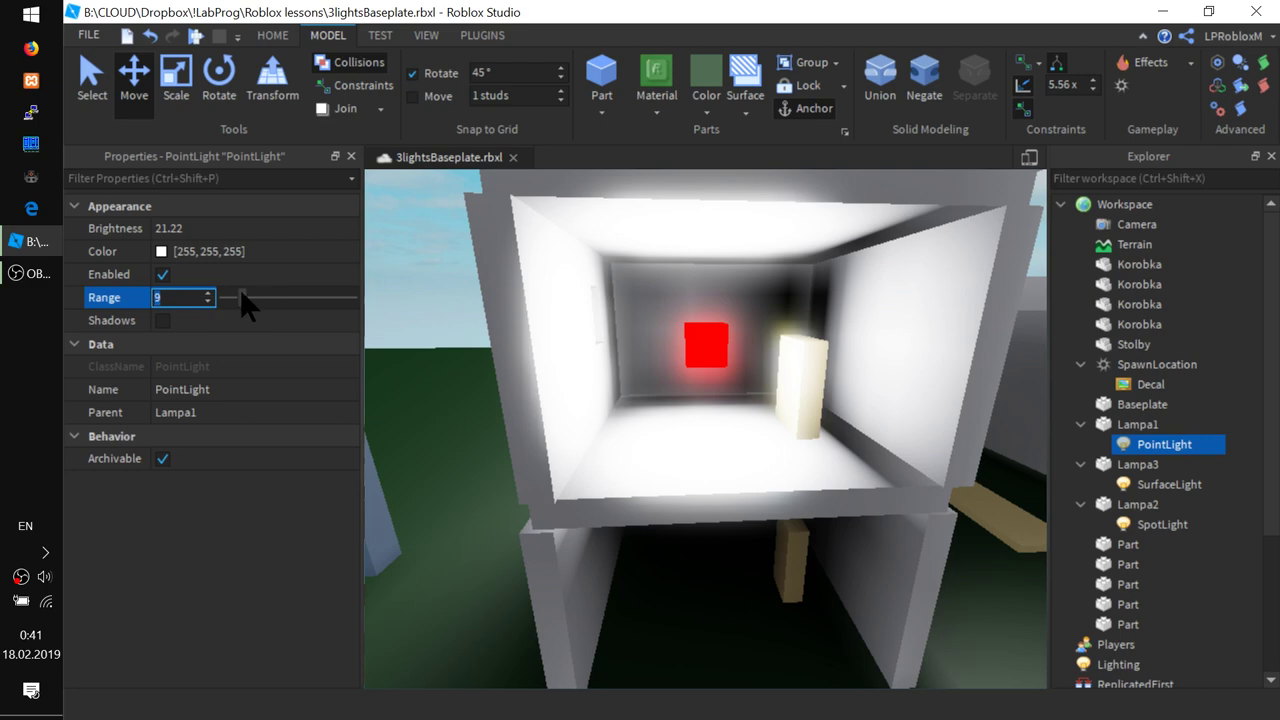
{"action": "left_click_drag", "start_coordinate": [240, 289], "coordinate": [233, 289]}
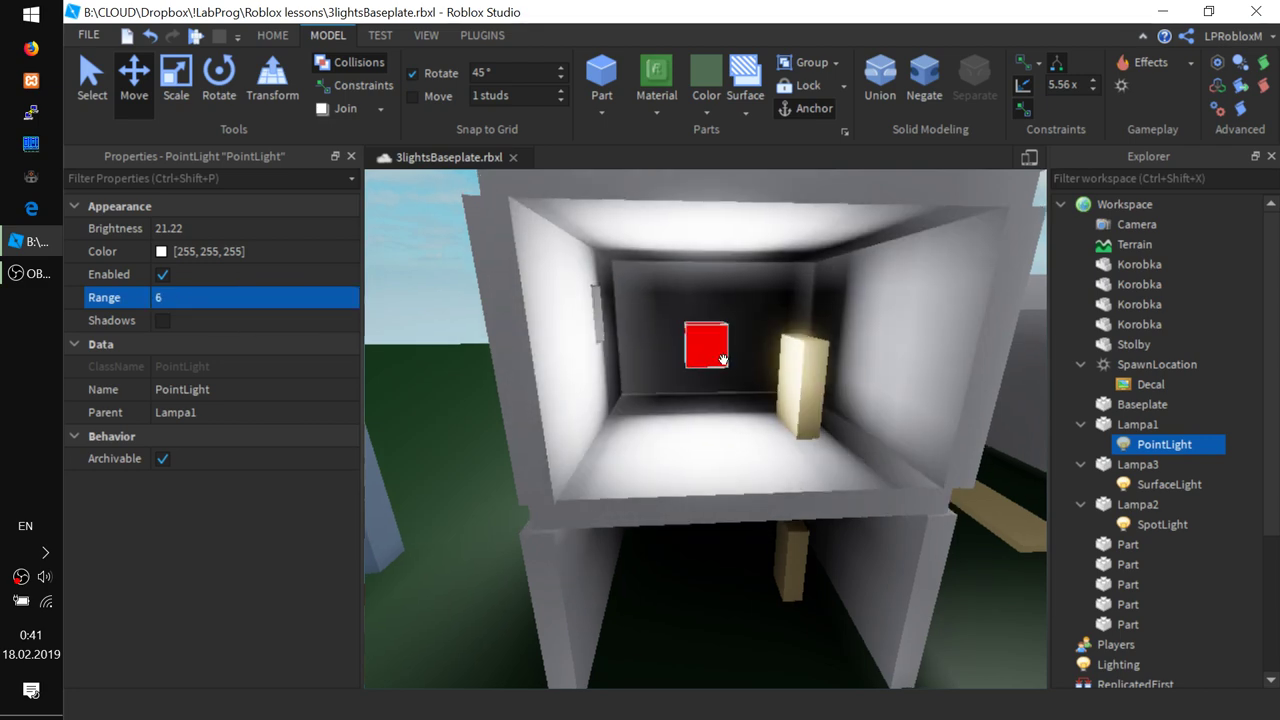
{"action": "right_click_drag", "start_coordinate": [723, 359], "coordinate": [723, 359]}
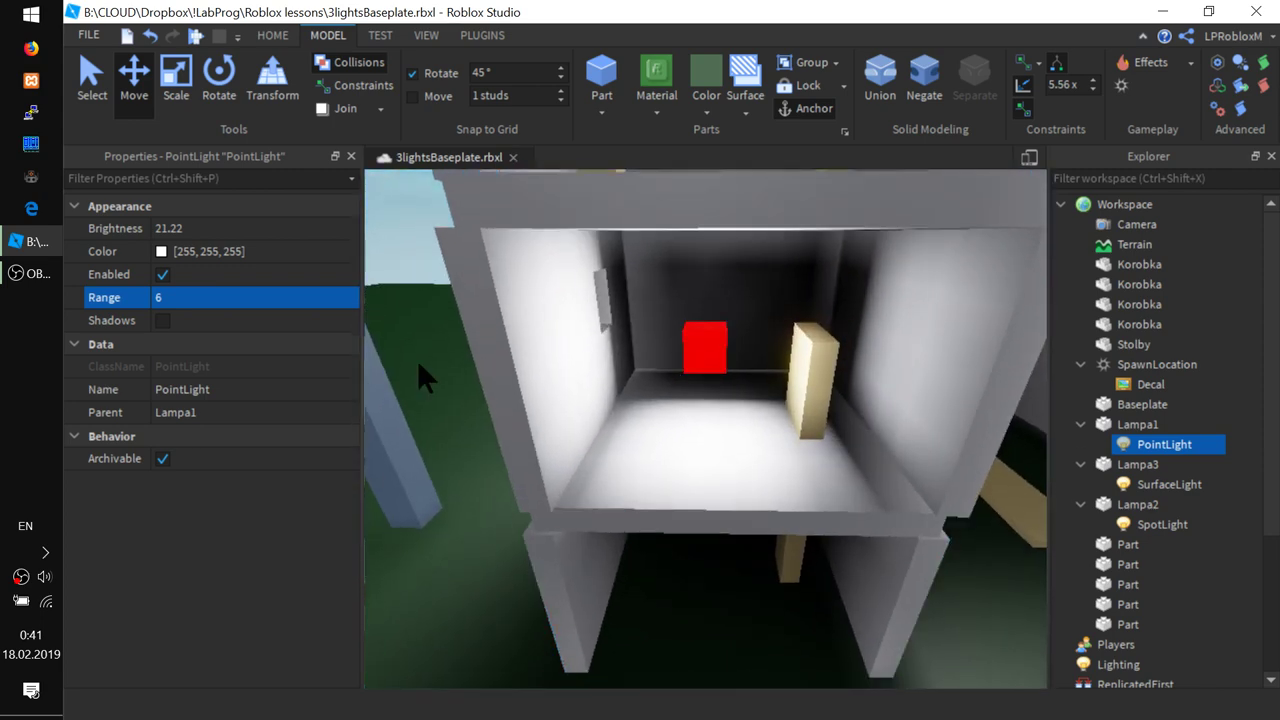
- Toggle the PointLight's Shadows property to compare the room's lighting, leave it enabled, and inspect the room from several angles
{"action": "left_click", "coordinate": [162, 319]}
{"action": "left_click", "coordinate": [162, 319]}
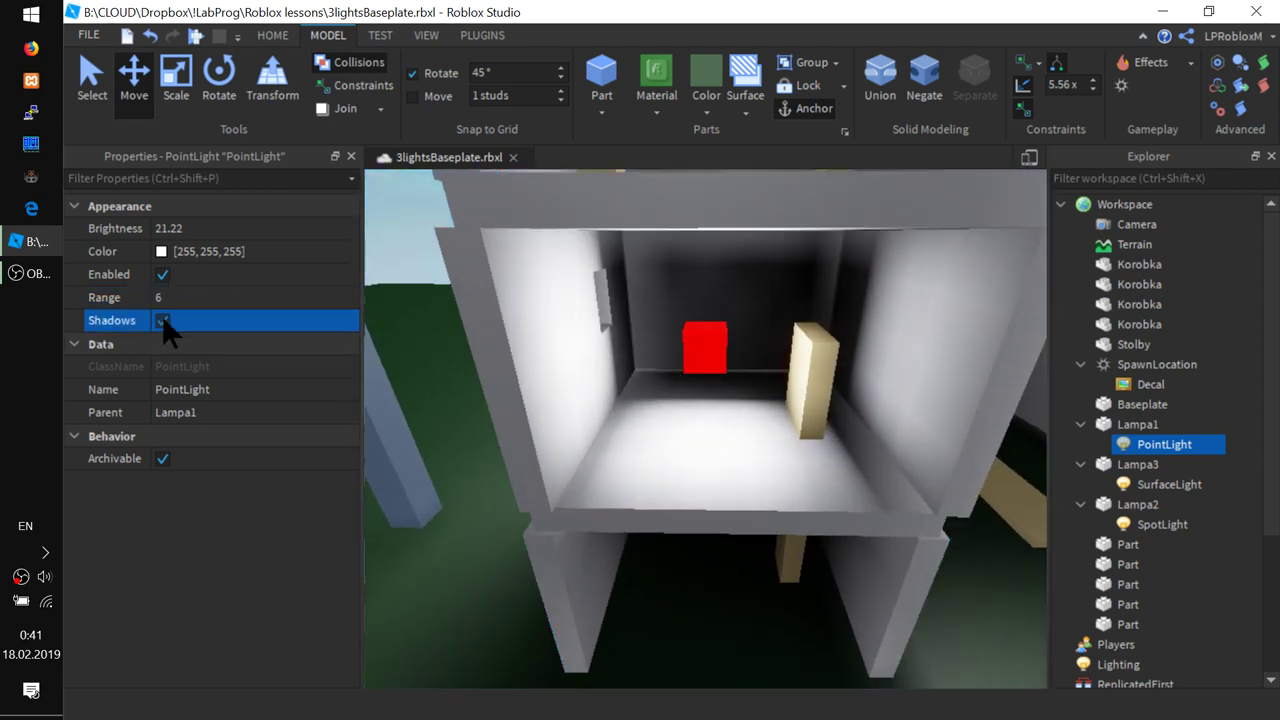
{"action": "left_click", "coordinate": [162, 319]}
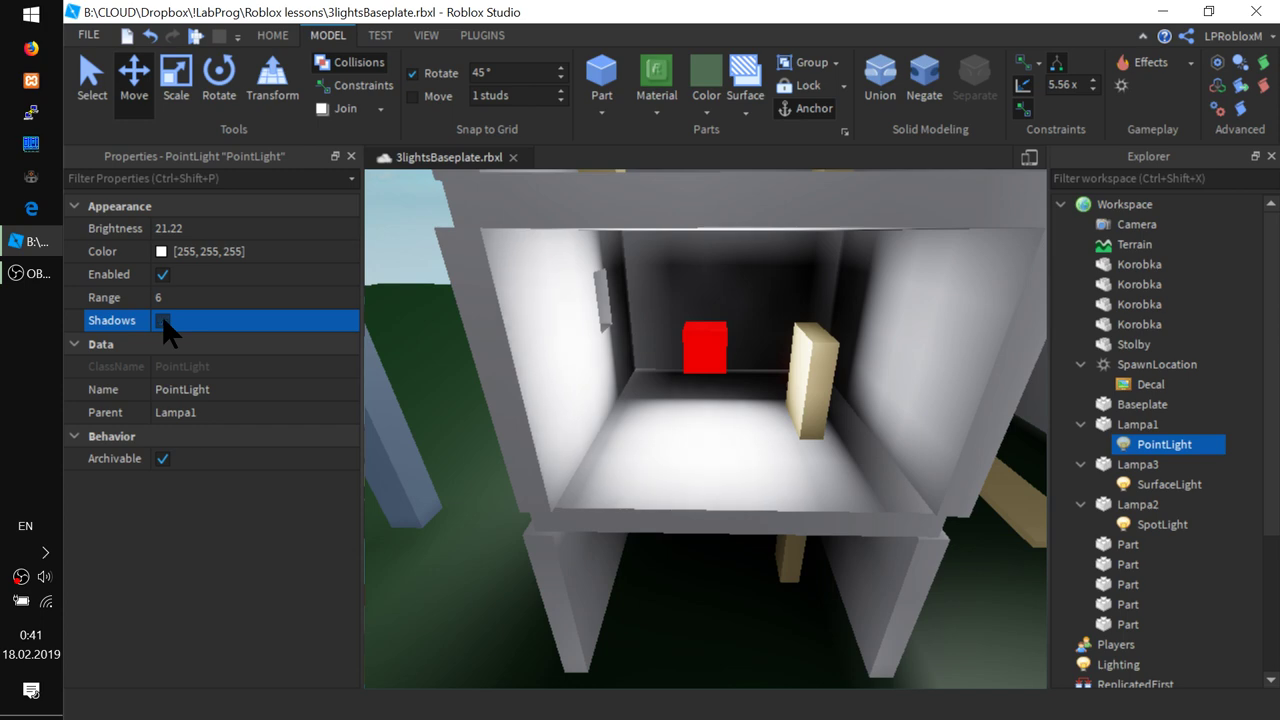
{"action": "left_click", "coordinate": [162, 319]}
{"action": "right_click_drag", "start_coordinate": [776, 403], "coordinate": [777, 403]}
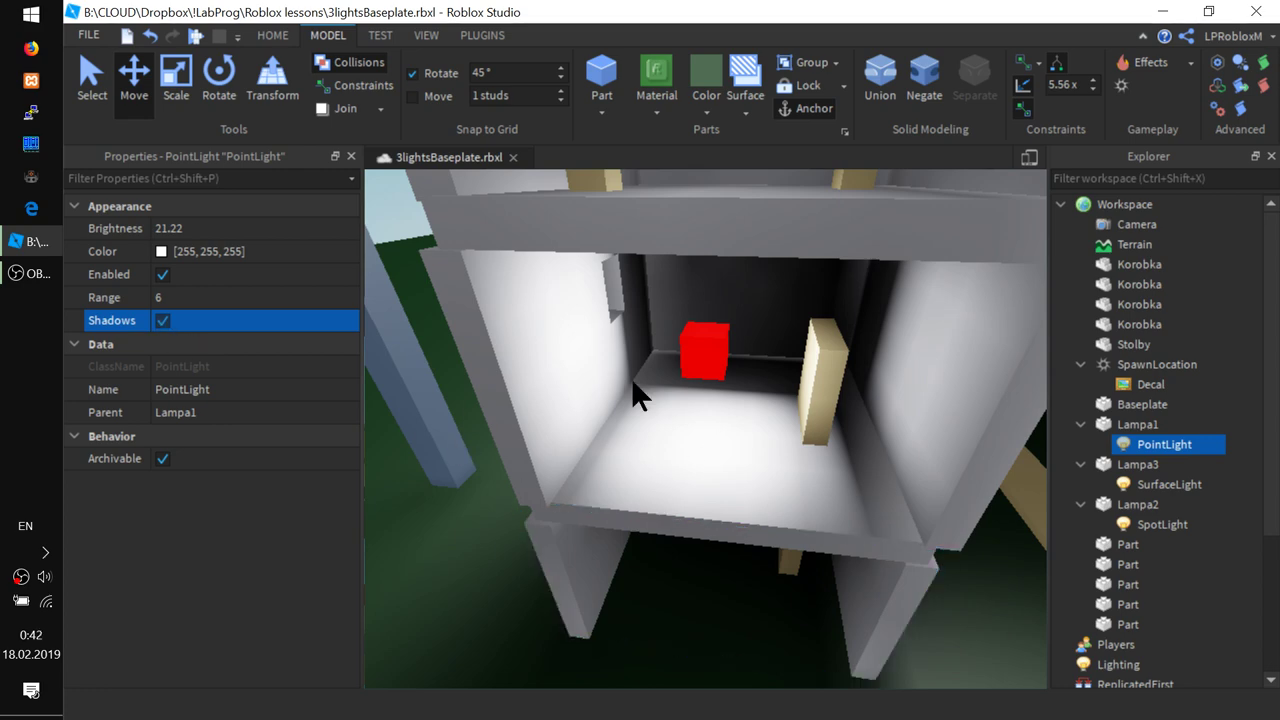
{"action": "right_click_drag", "start_coordinate": [614, 423], "coordinate": [616, 427]}
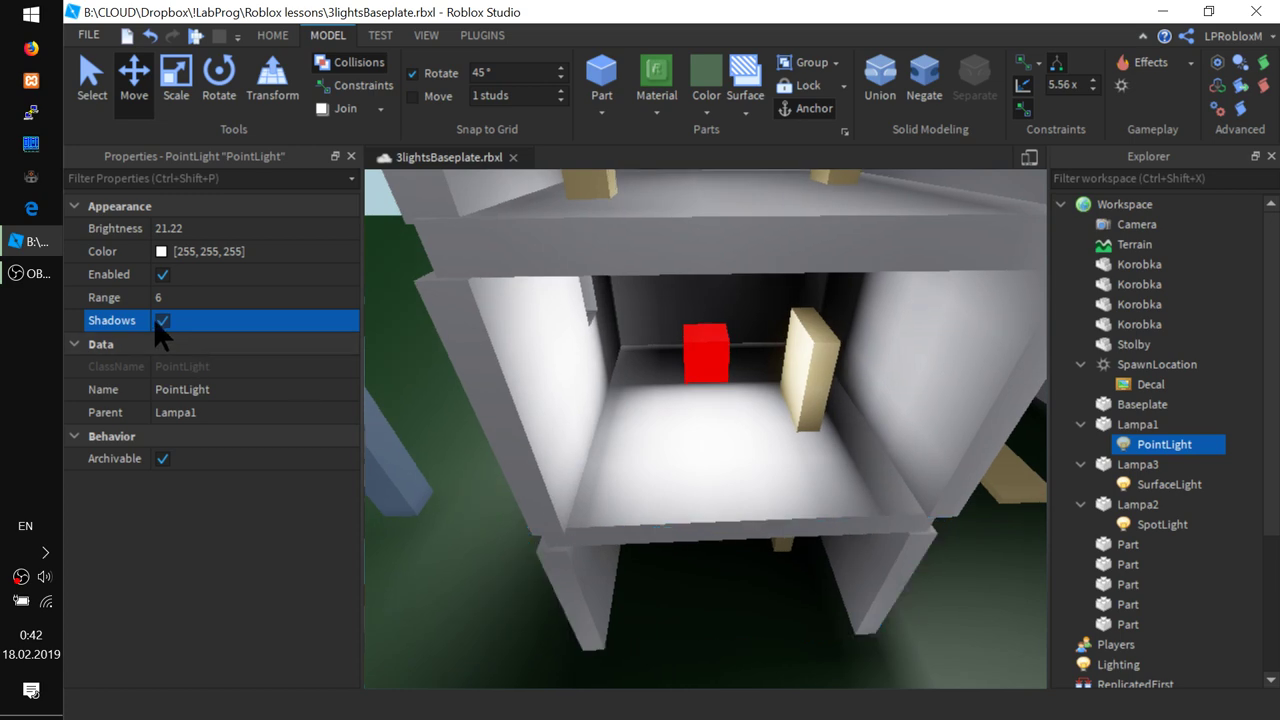
- Raise the Range of Lampa1's PointLight to 21 and inspect how far its light spreads around the rooms
{"action": "right_click_drag", "start_coordinate": [736, 445], "coordinate": [736, 445]}
{"action": "scroll", "coordinate": [736, 444], "scroll_direction": "down", "scroll_amount": 3}
{"action": "scroll", "coordinate": [736, 444], "scroll_direction": "up", "scroll_amount": 3}
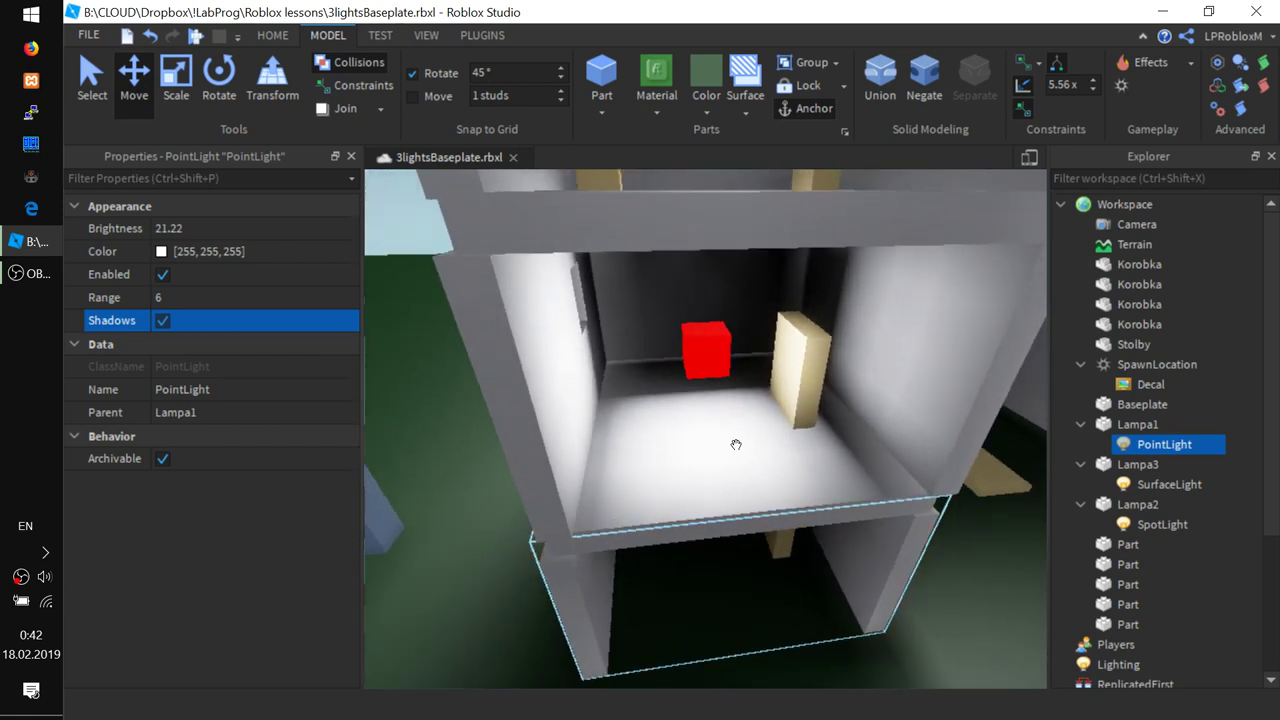
{"action": "left_click", "coordinate": [198, 297]}
{"action": "left_click_drag", "start_coordinate": [229, 298], "coordinate": [267, 295]}
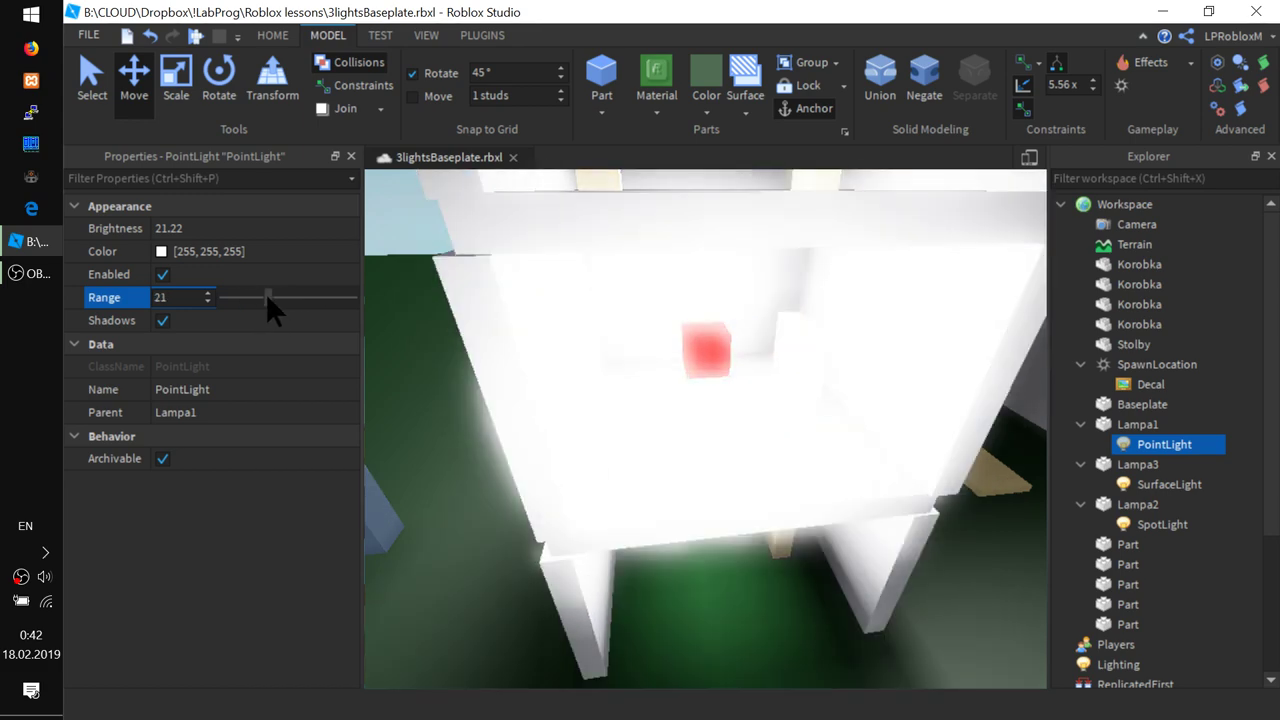
{"action": "right_click_drag", "start_coordinate": [687, 361], "coordinate": [687, 362]}
{"action": "scroll", "coordinate": [686, 359], "scroll_direction": "down", "scroll_amount": 5}
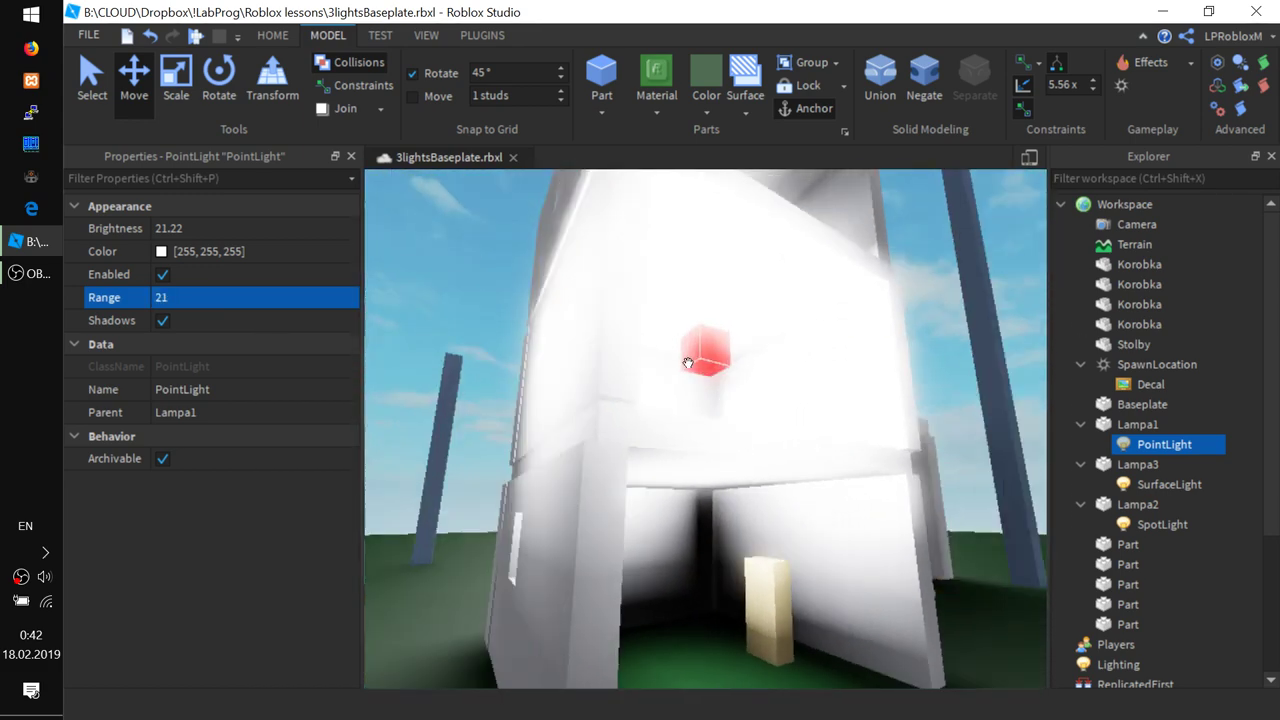
{"action": "scroll", "coordinate": [686, 359], "scroll_direction": "up", "scroll_amount": 6}
{"action": "scroll", "coordinate": [686, 359], "scroll_direction": "down", "scroll_amount": 6}
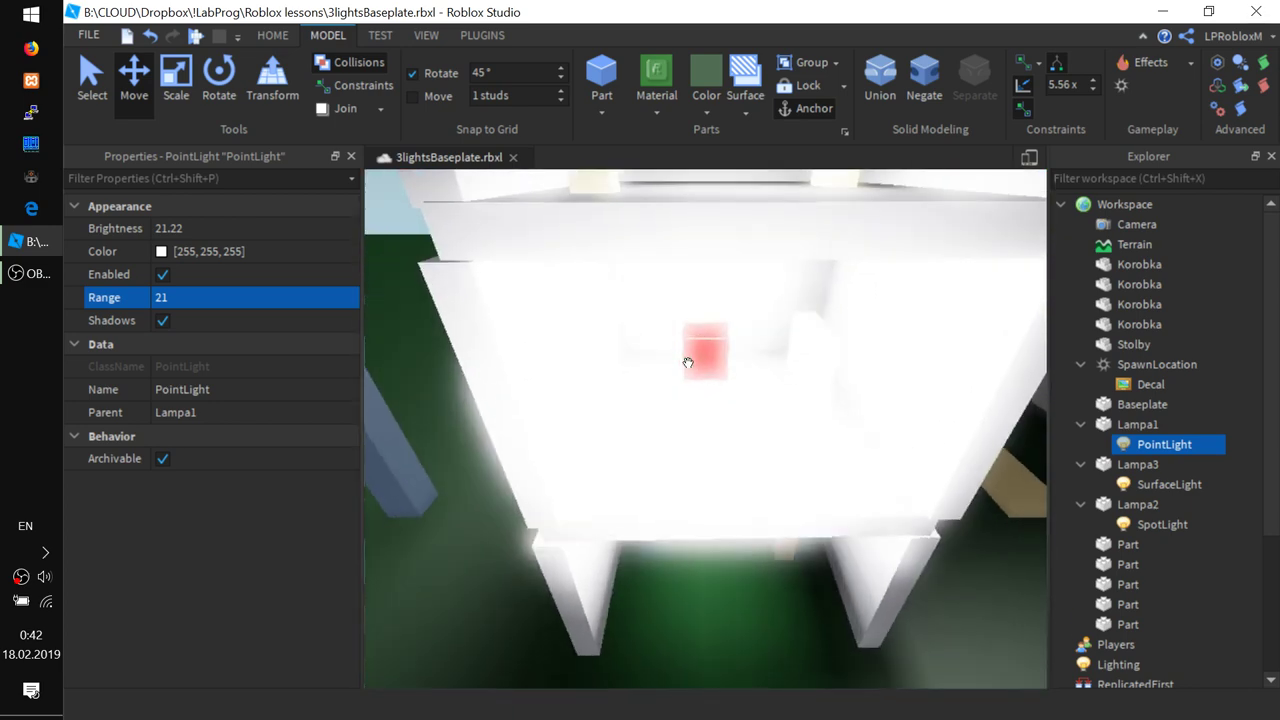
- Reduce the Range of Lampa1's PointLight to 3
{"action": "left_click", "coordinate": [264, 297]}
{"action": "left_click_drag", "start_coordinate": [264, 297], "coordinate": [238, 297]}
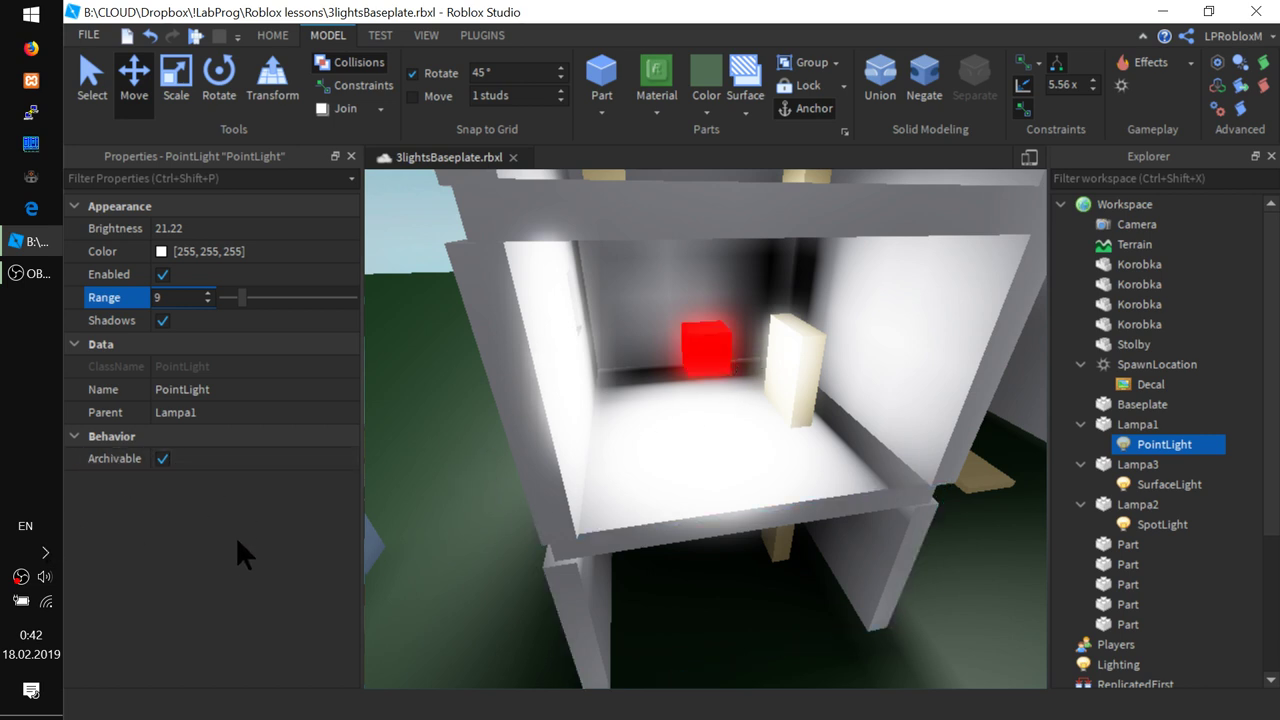
{"action": "left_click", "coordinate": [722, 353]}
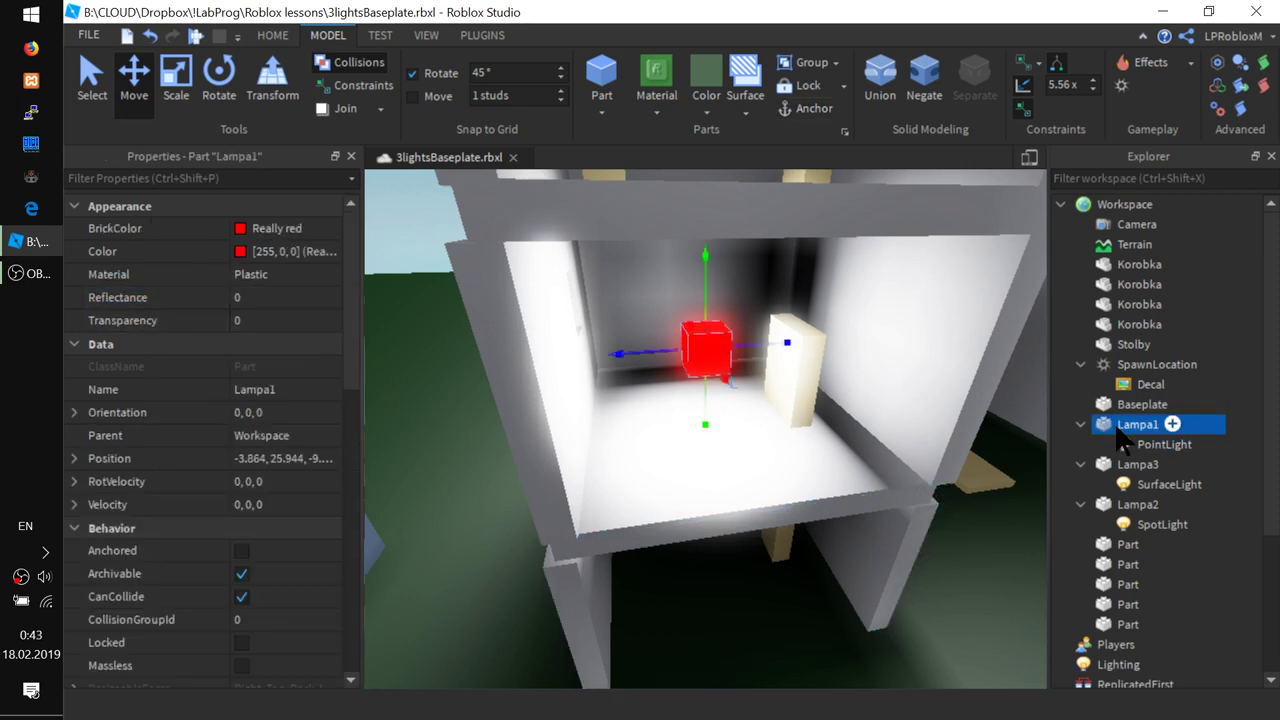
{"action": "left_click", "coordinate": [1150, 444]}
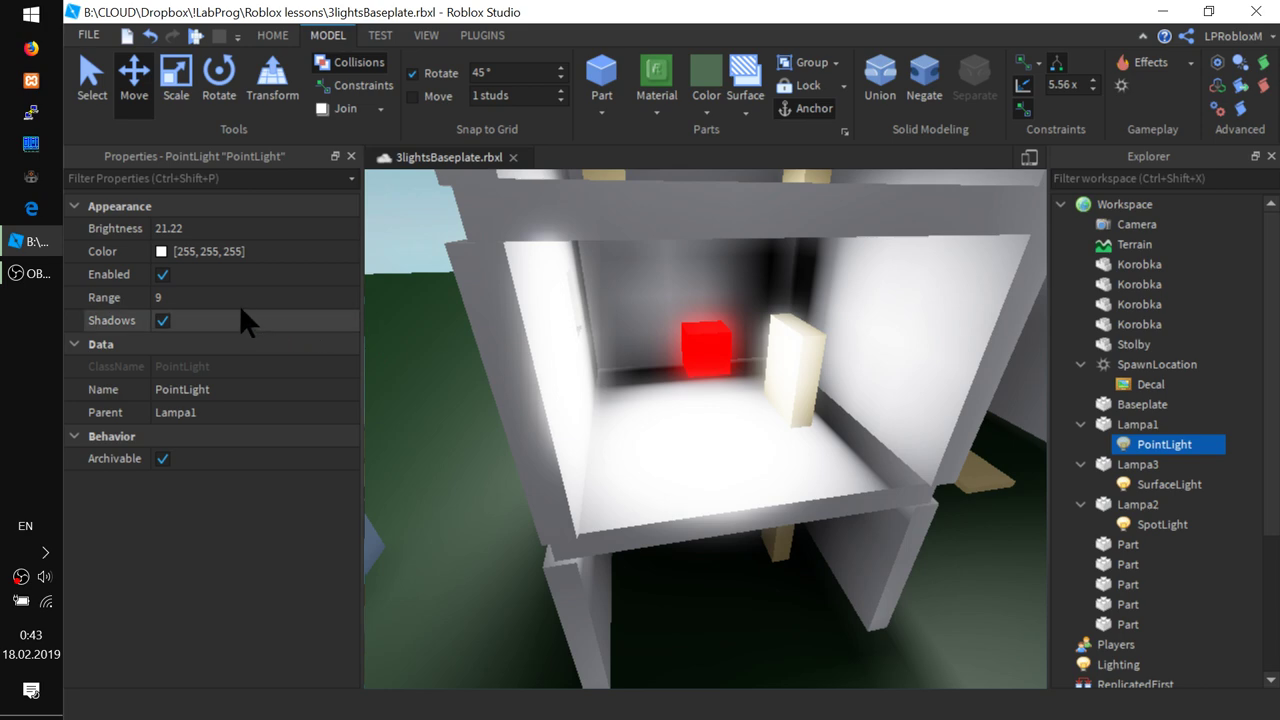
{"action": "left_click", "coordinate": [215, 296]}
{"action": "left_click_drag", "start_coordinate": [245, 298], "coordinate": [229, 299]}
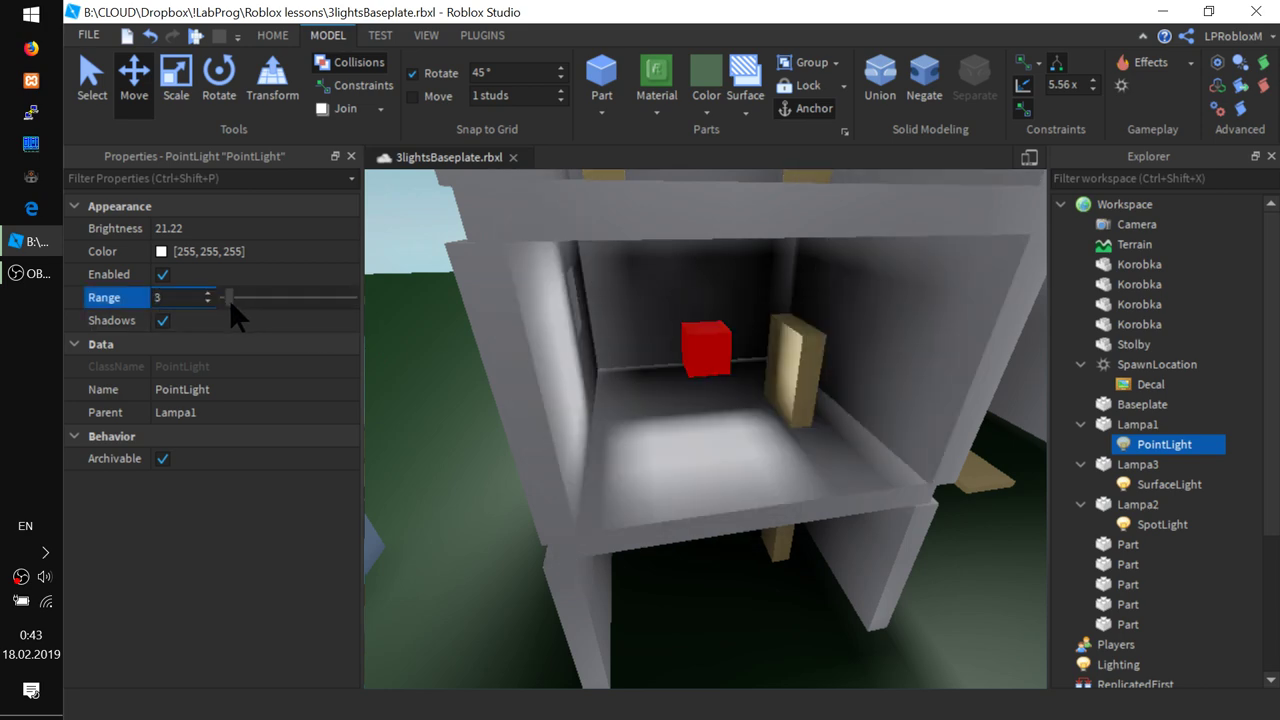
- Move the red lamp cube from the upper room into the ground-level room, to about -0.913, 11.972, -9.66
{"action": "left_click_drag", "start_coordinate": [703, 355], "coordinate": [755, 585]}
{"action": "right_click_drag", "start_coordinate": [802, 621], "coordinate": [837, 643]}
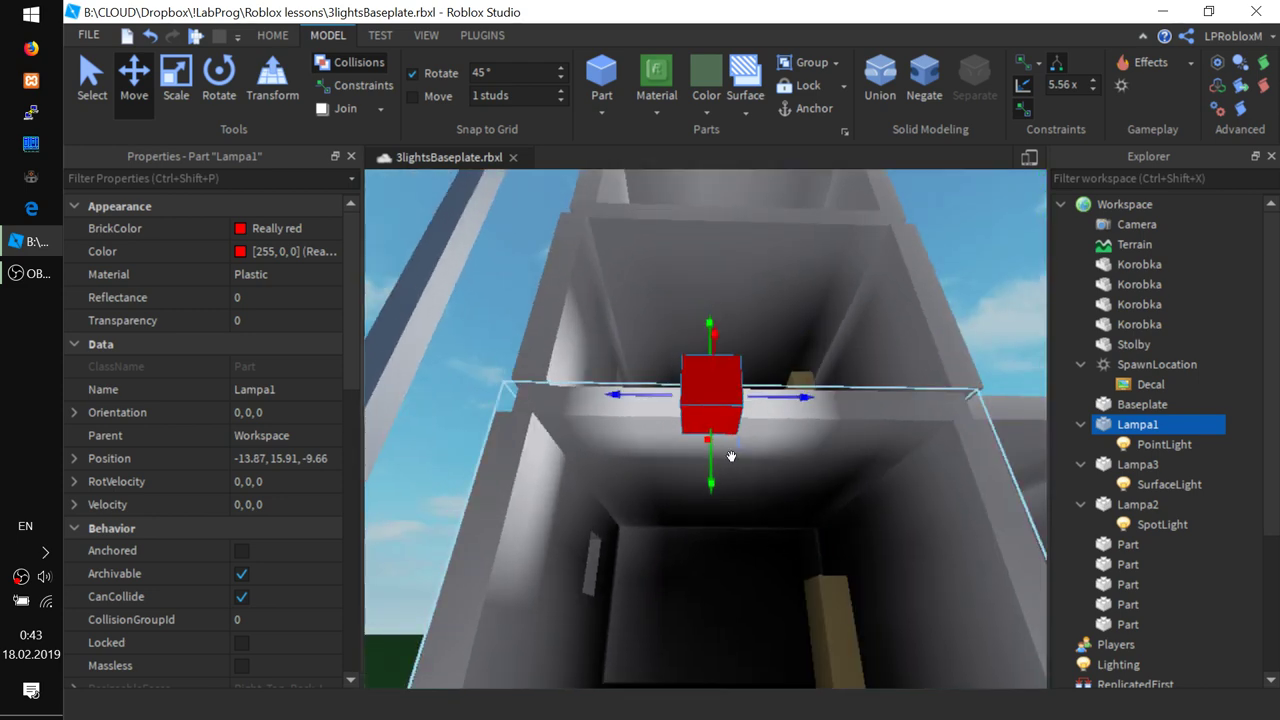
{"action": "left_click_drag", "start_coordinate": [730, 430], "coordinate": [730, 438]}
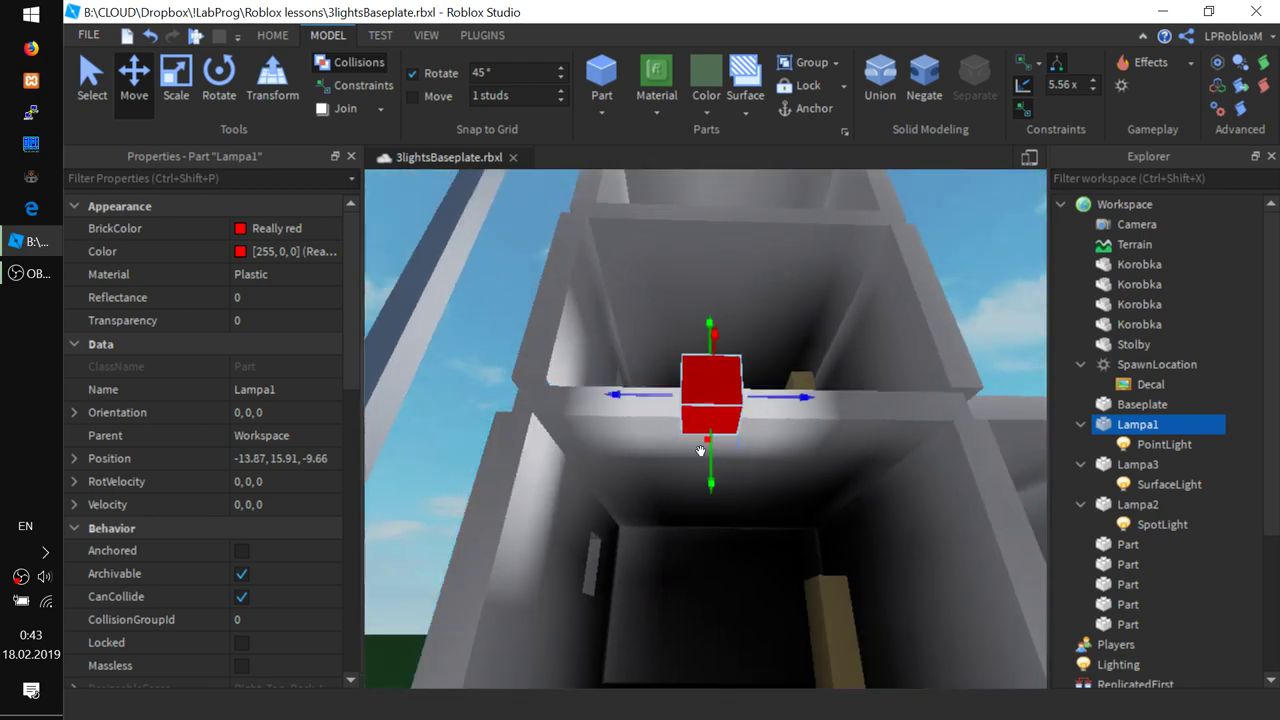
{"action": "left_click_drag", "start_coordinate": [711, 484], "coordinate": [731, 569]}
{"action": "right_click_drag", "start_coordinate": [770, 468], "coordinate": [820, 622]}
{"action": "left_click_drag", "start_coordinate": [815, 622], "coordinate": [733, 528]}
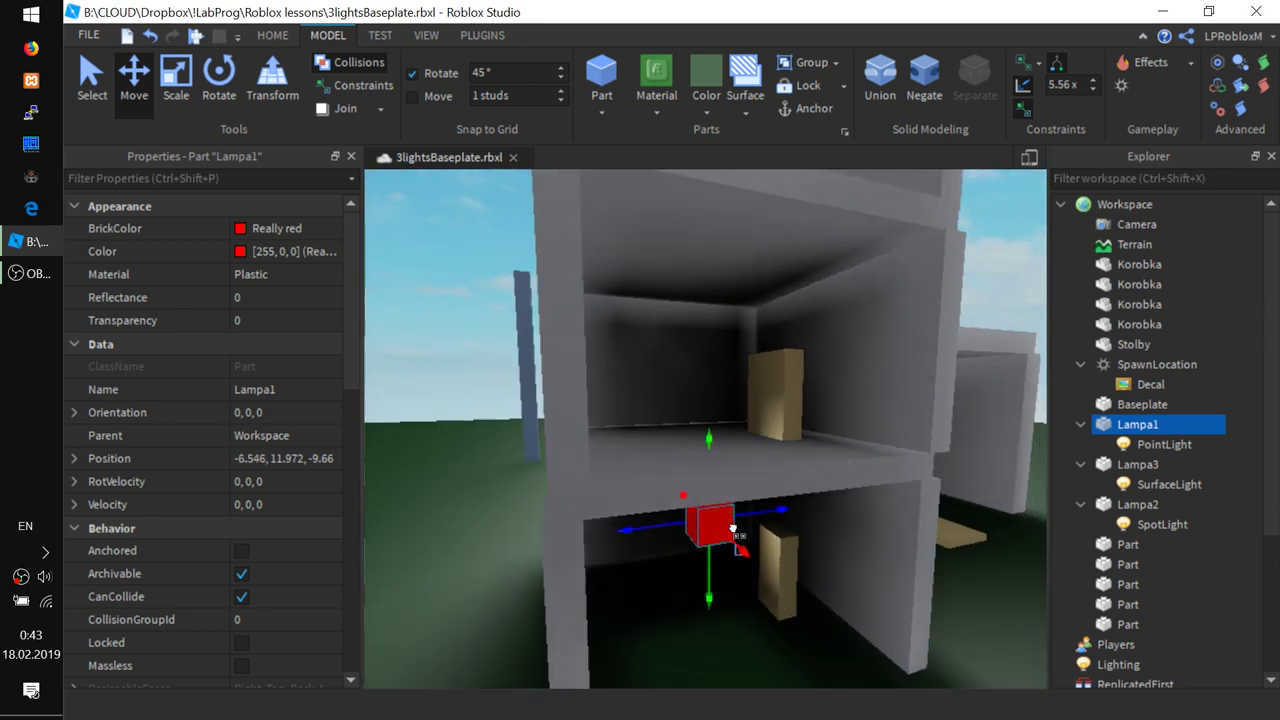
{"action": "right_click_drag", "start_coordinate": [722, 533], "coordinate": [673, 609]}
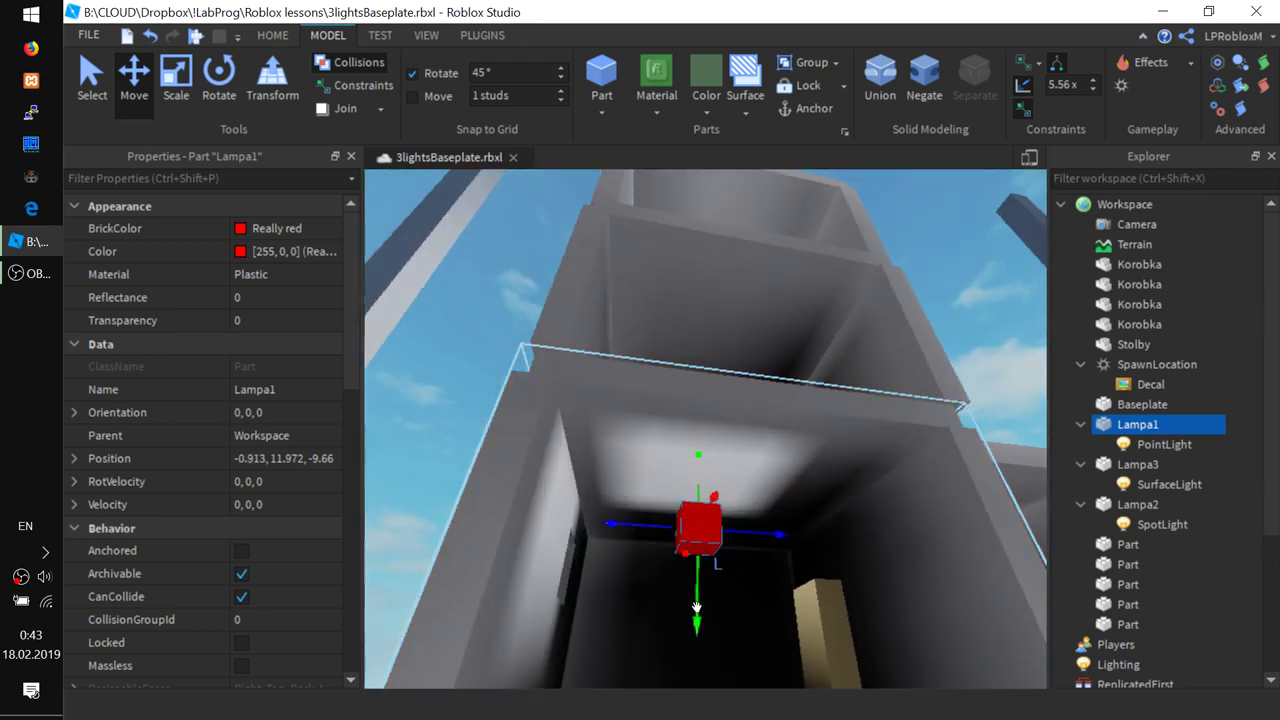
- Raise the red lamp cube to a height of about 14.092 under the ceiling and shift it along Z to about -7.647
{"action": "left_click_drag", "start_coordinate": [696, 607], "coordinate": [714, 543]}
{"action": "right_click_drag", "start_coordinate": [811, 531], "coordinate": [791, 555]}
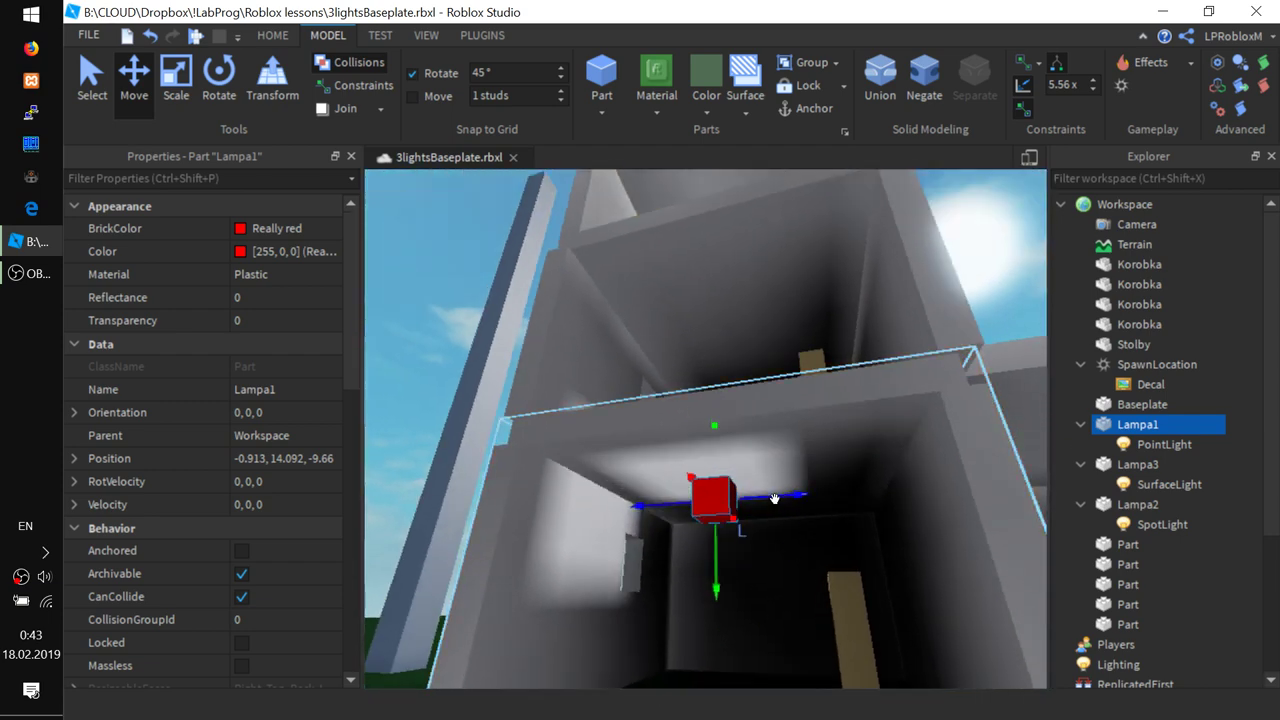
{"action": "left_click_drag", "start_coordinate": [774, 498], "coordinate": [800, 497]}
{"action": "right_click_drag", "start_coordinate": [768, 512], "coordinate": [767, 501]}
{"action": "right_click_drag", "start_coordinate": [843, 452], "coordinate": [841, 452]}
{"action": "right_click_drag", "start_coordinate": [740, 454], "coordinate": [740, 454]}
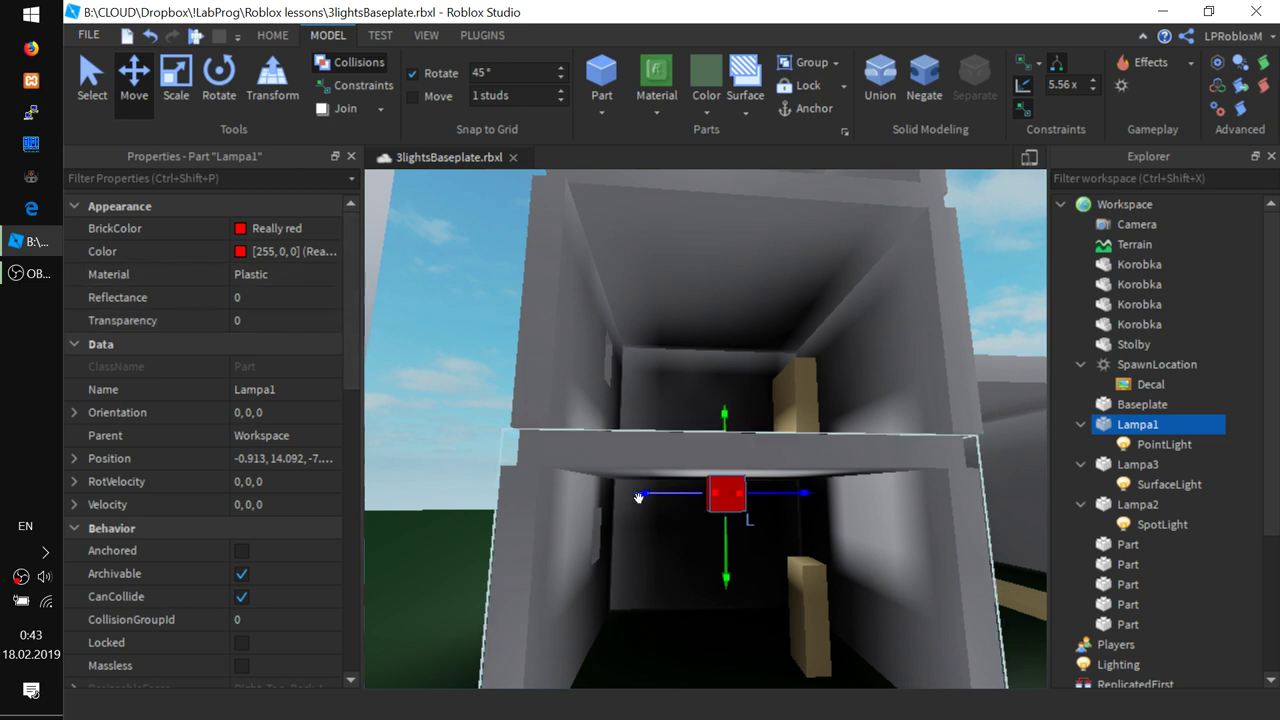
- Check the PointLight's Range and inspect the upper room's floor and walls for light coming from the lamp below
{"action": "left_click", "coordinate": [1165, 444]}
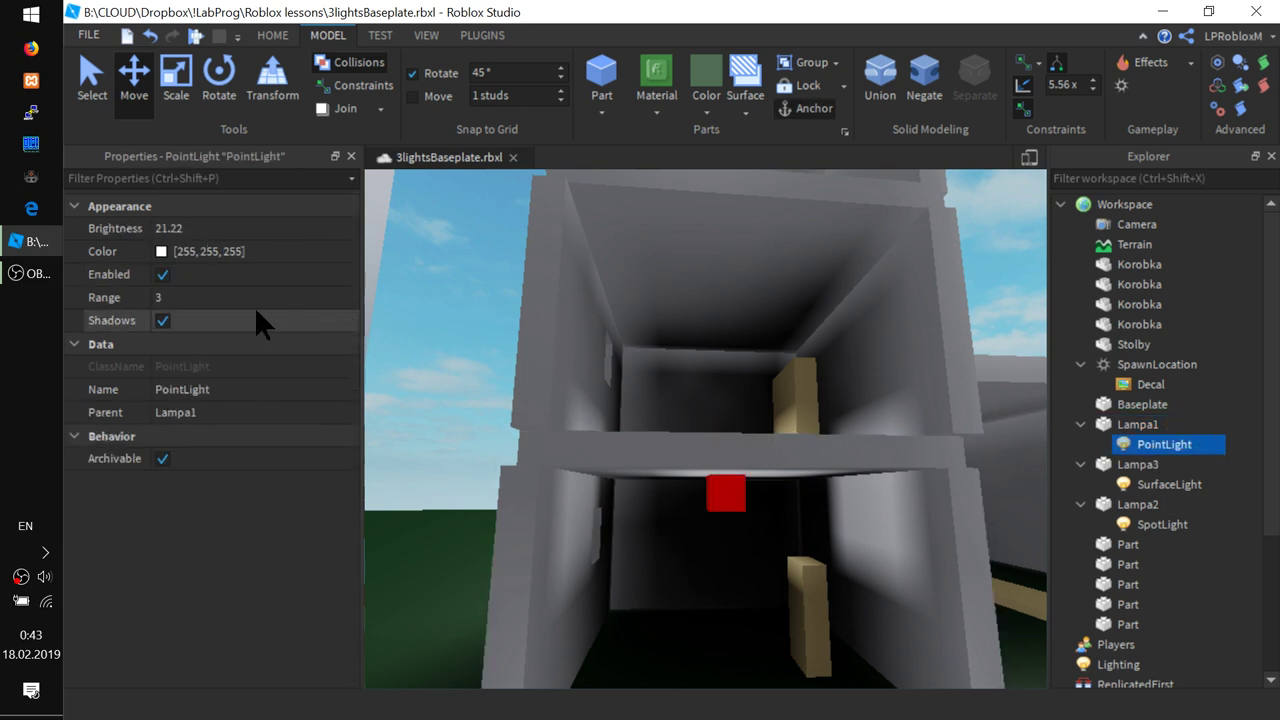
{"action": "left_click", "coordinate": [206, 296]}
{"action": "left_click_drag", "start_coordinate": [230, 294], "coordinate": [228, 294]}
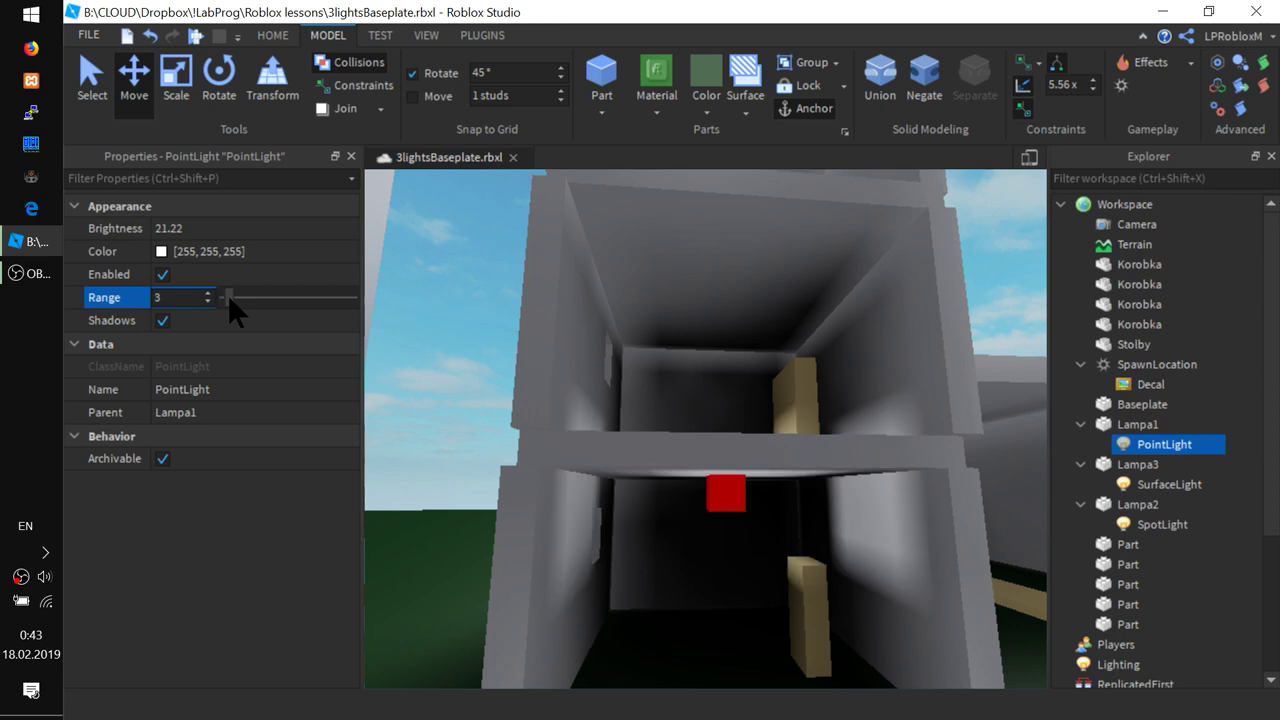
{"action": "scroll", "coordinate": [778, 444], "scroll_direction": "up", "scroll_amount": 5}
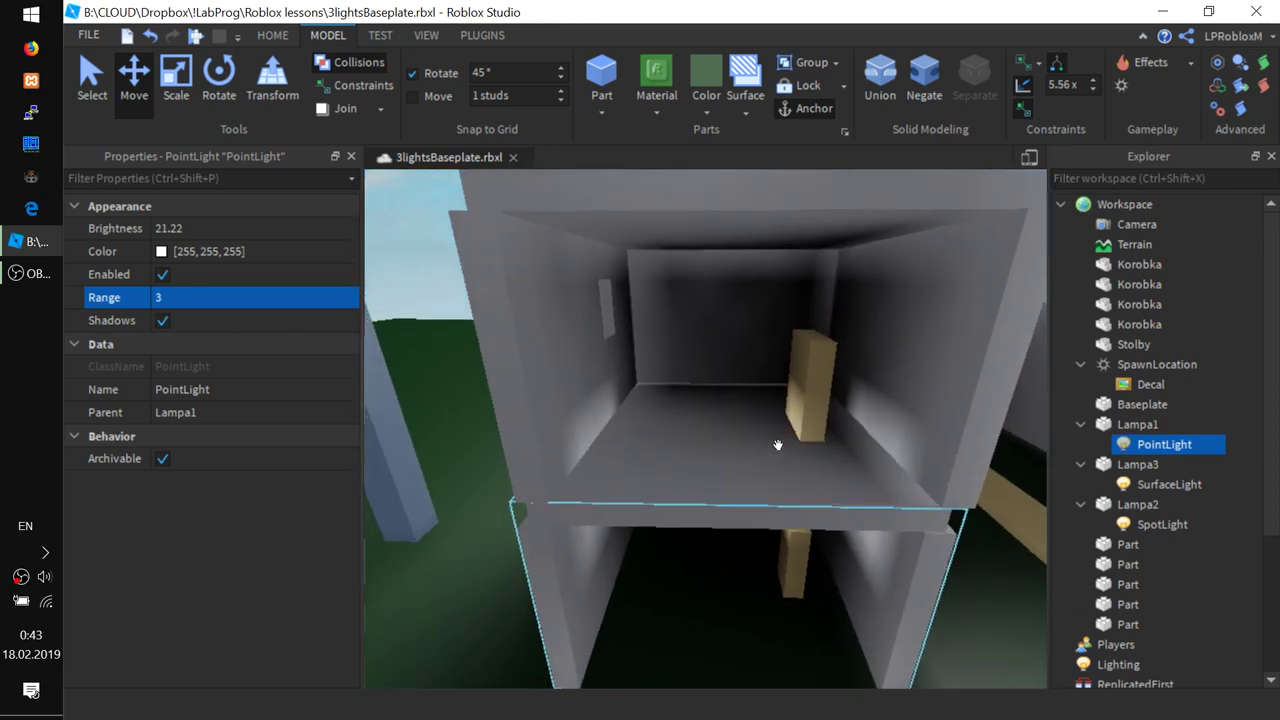
{"action": "right_click_drag", "start_coordinate": [778, 445], "coordinate": [599, 416]}
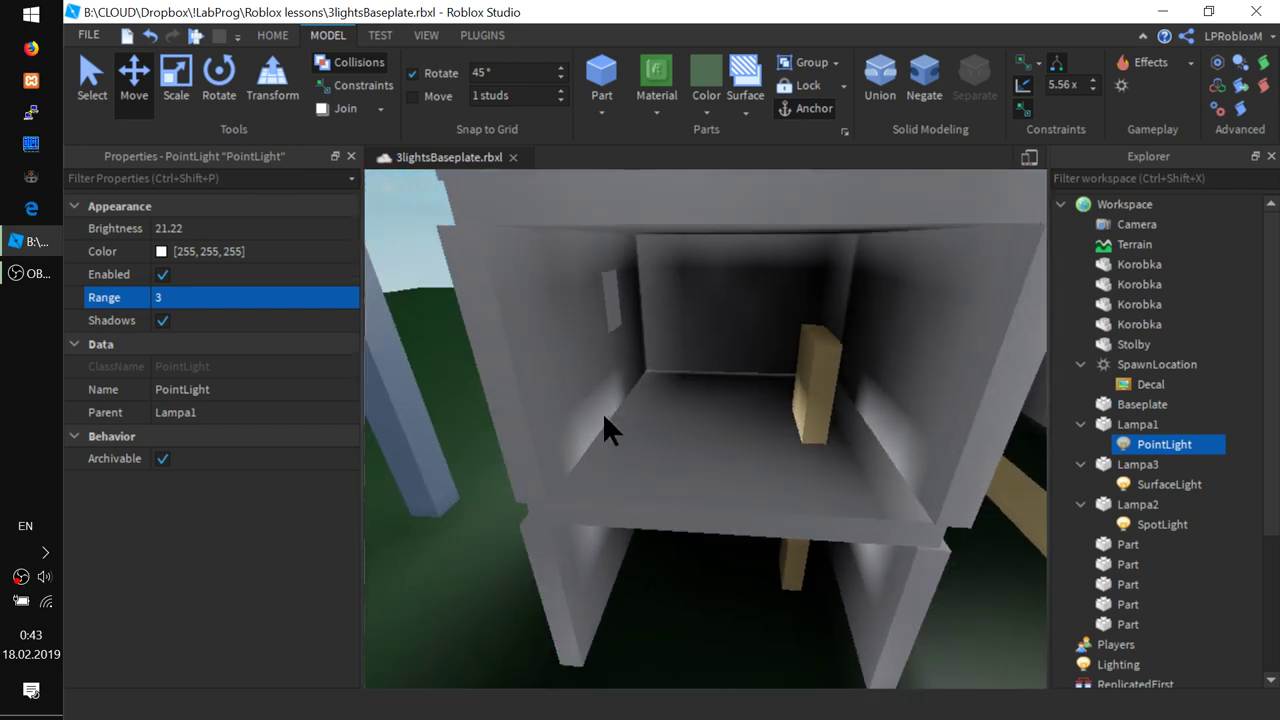
{"action": "right_click_drag", "start_coordinate": [669, 503], "coordinate": [672, 503]}
{"action": "left_click", "coordinate": [732, 508]}
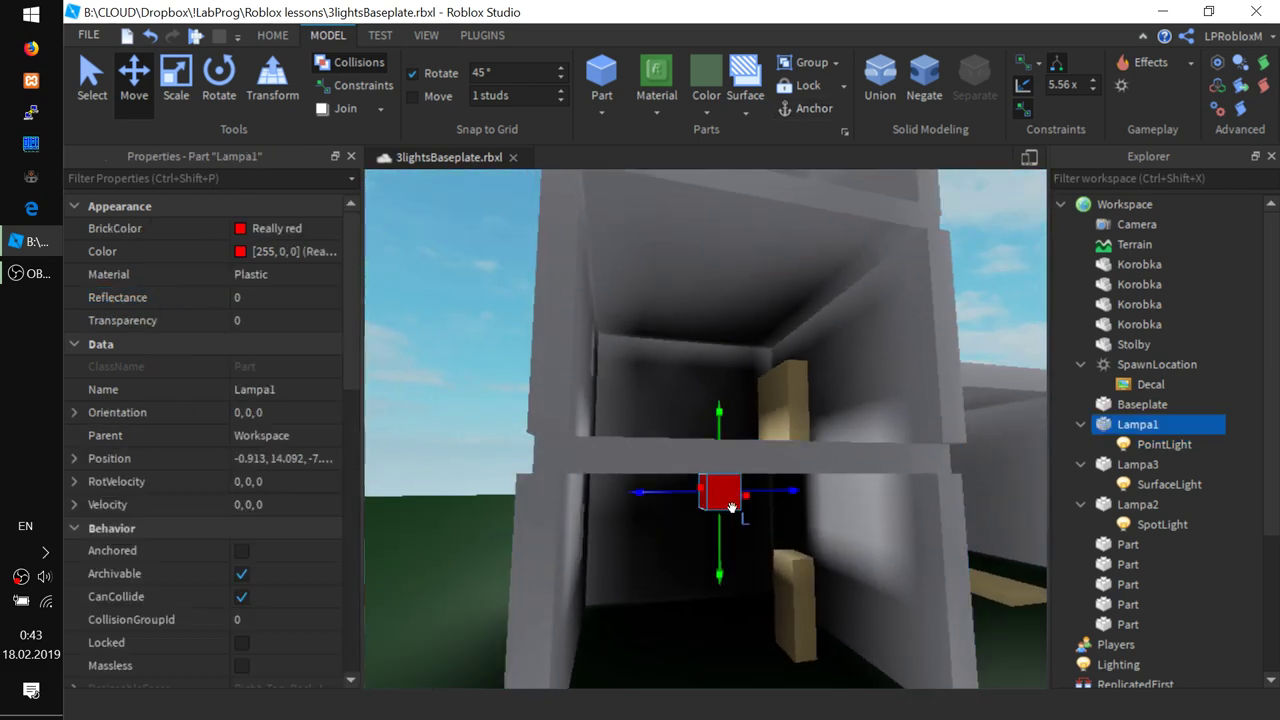
- Toggle the PointLight's Shadows property to compare the light on both rooms' walls, leaving it enabled
{"action": "left_click", "coordinate": [1150, 446]}
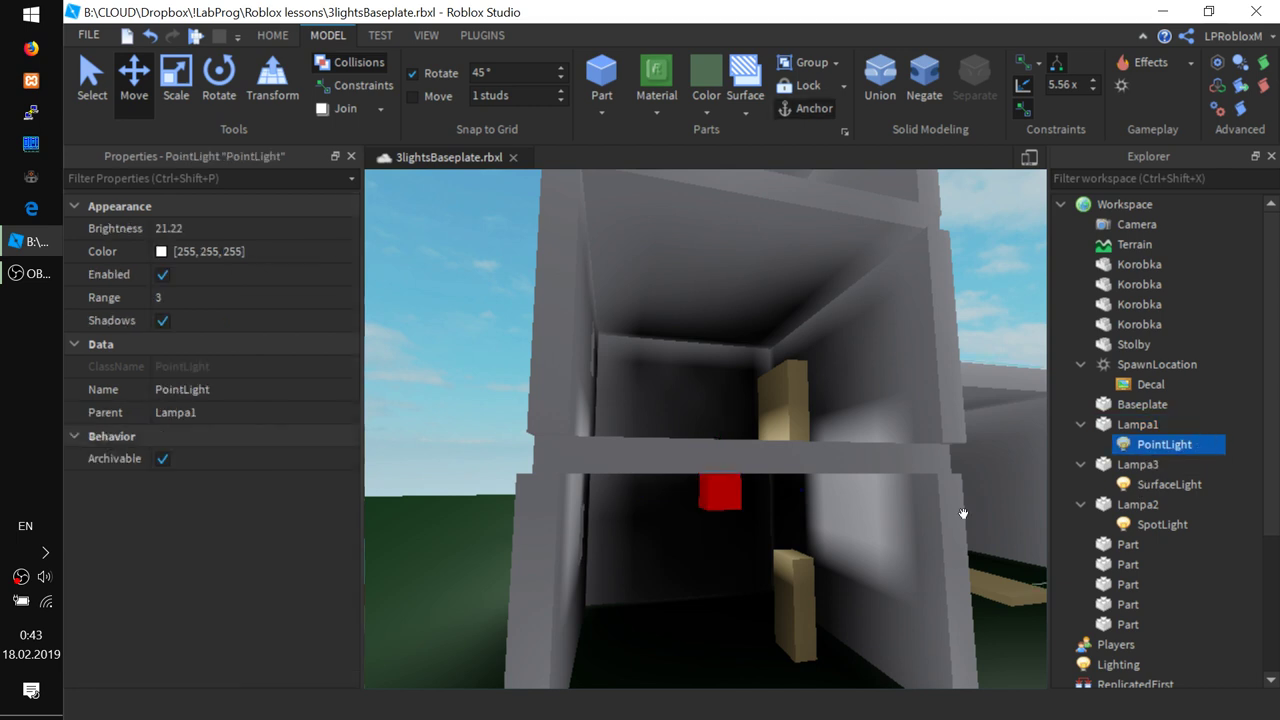
{"action": "left_click", "coordinate": [157, 318]}
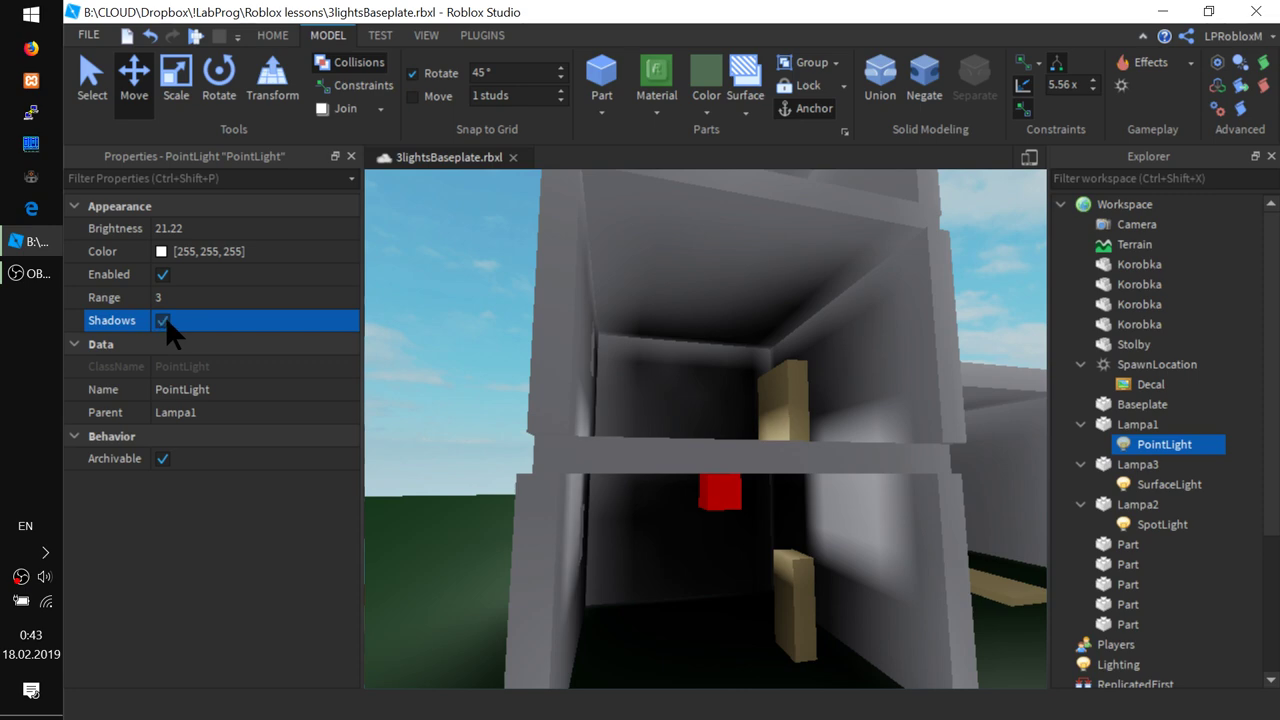
{"action": "right_click_drag", "start_coordinate": [913, 477], "coordinate": [913, 477]}
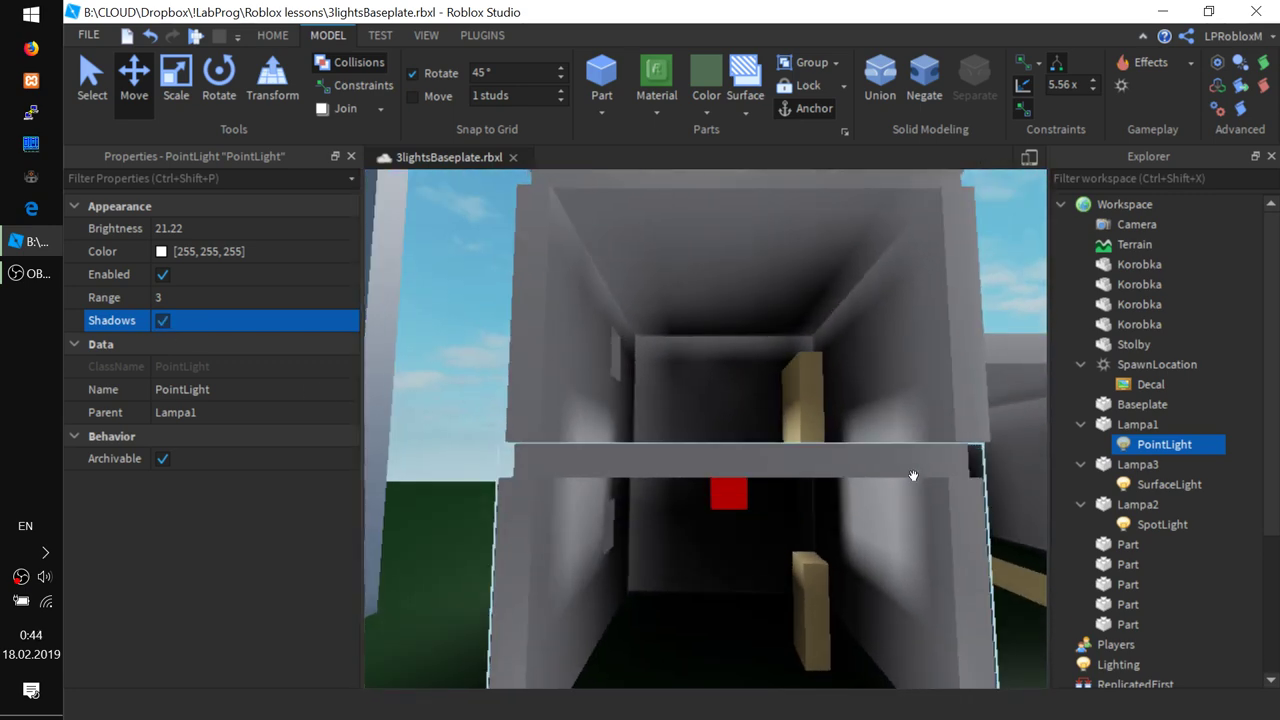
- Lower the red lamp cube to a height of about 9.692 and compare its light with Shadows off and on
{"action": "left_click", "coordinate": [728, 494]}
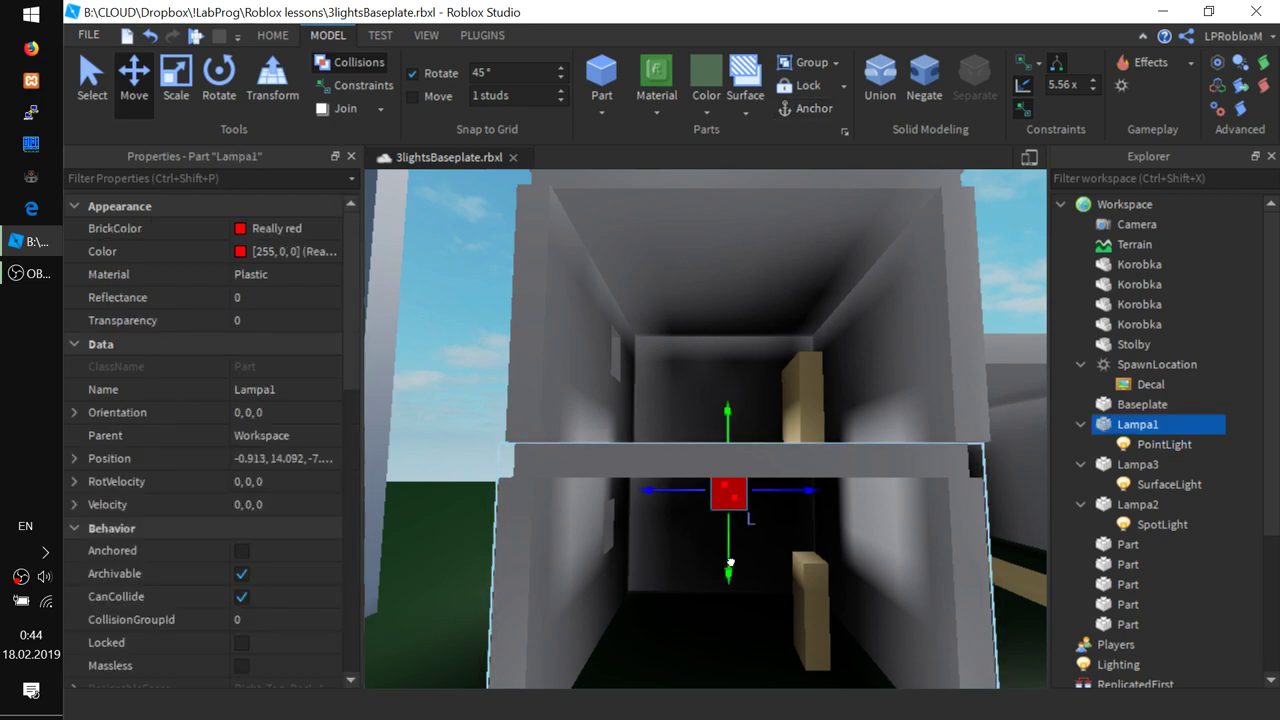
{"action": "left_click_drag", "start_coordinate": [730, 563], "coordinate": [728, 624]}
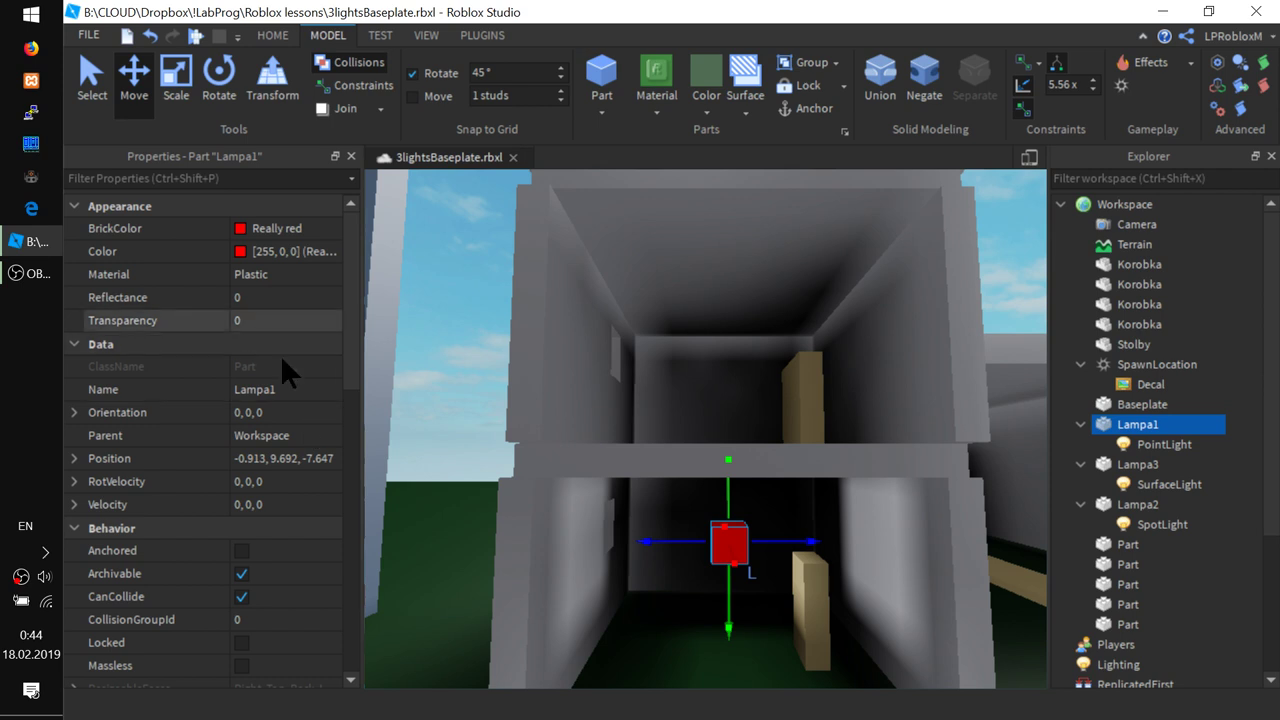
{"action": "left_click", "coordinate": [1140, 444]}
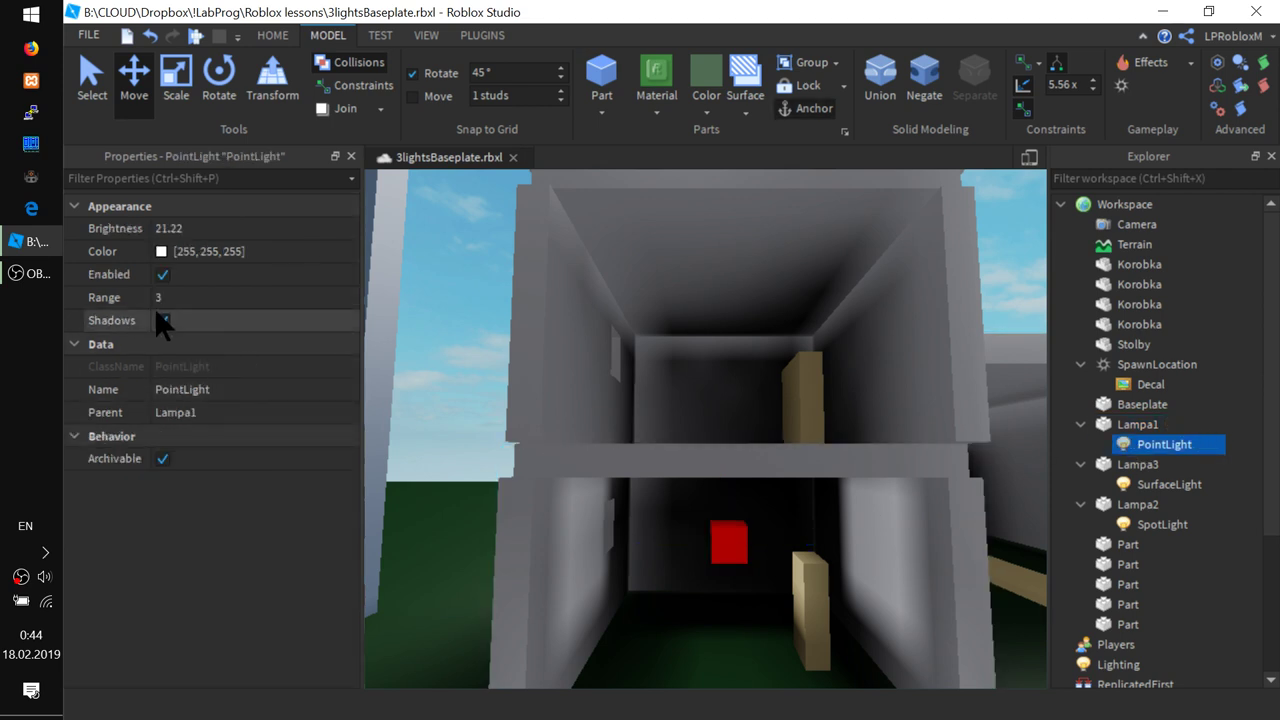
{"action": "left_click", "coordinate": [166, 319]}
{"action": "left_click", "coordinate": [168, 320]}
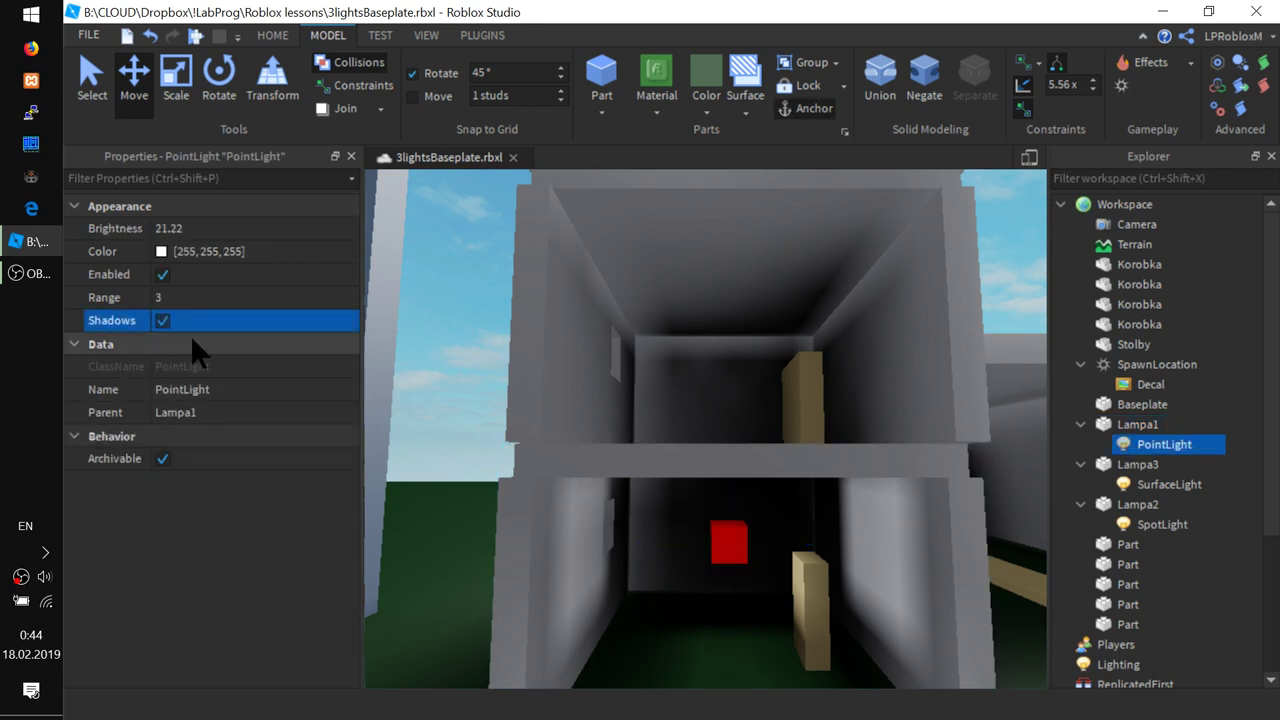
{"action": "right_click_drag", "start_coordinate": [817, 523], "coordinate": [817, 523]}
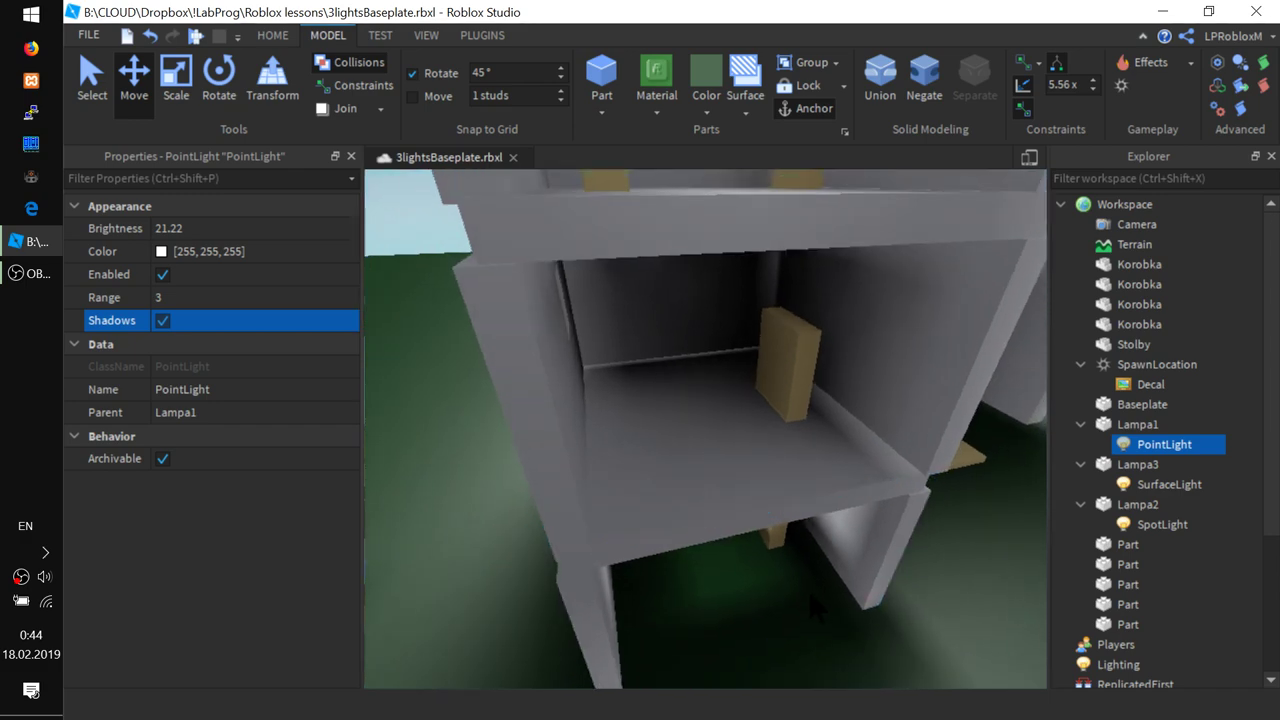
- Compare the properties of Lampa3's SurfaceLight with those of Lampa2's SpotLight
{"action": "scroll", "coordinate": [814, 600], "scroll_direction": "down", "scroll_amount": 3}
{"action": "scroll", "coordinate": [860, 670], "scroll_direction": "down", "scroll_amount": 5}
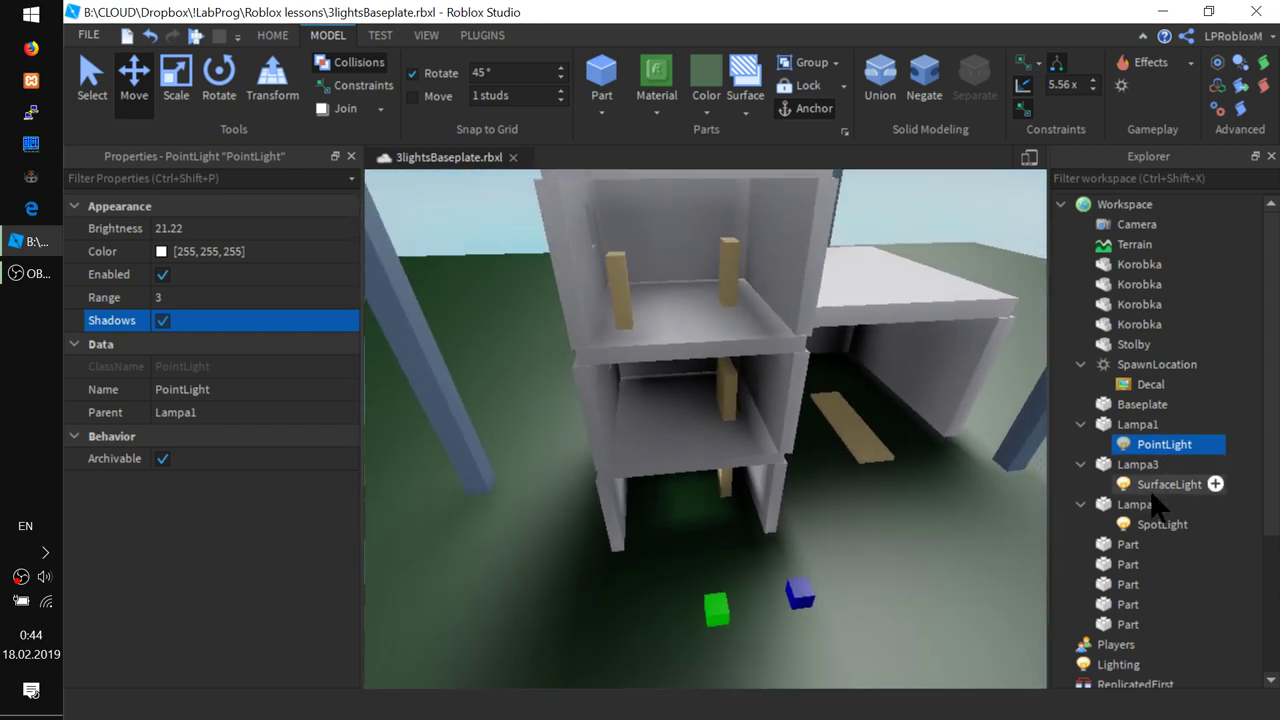
{"action": "left_click", "coordinate": [1160, 484]}
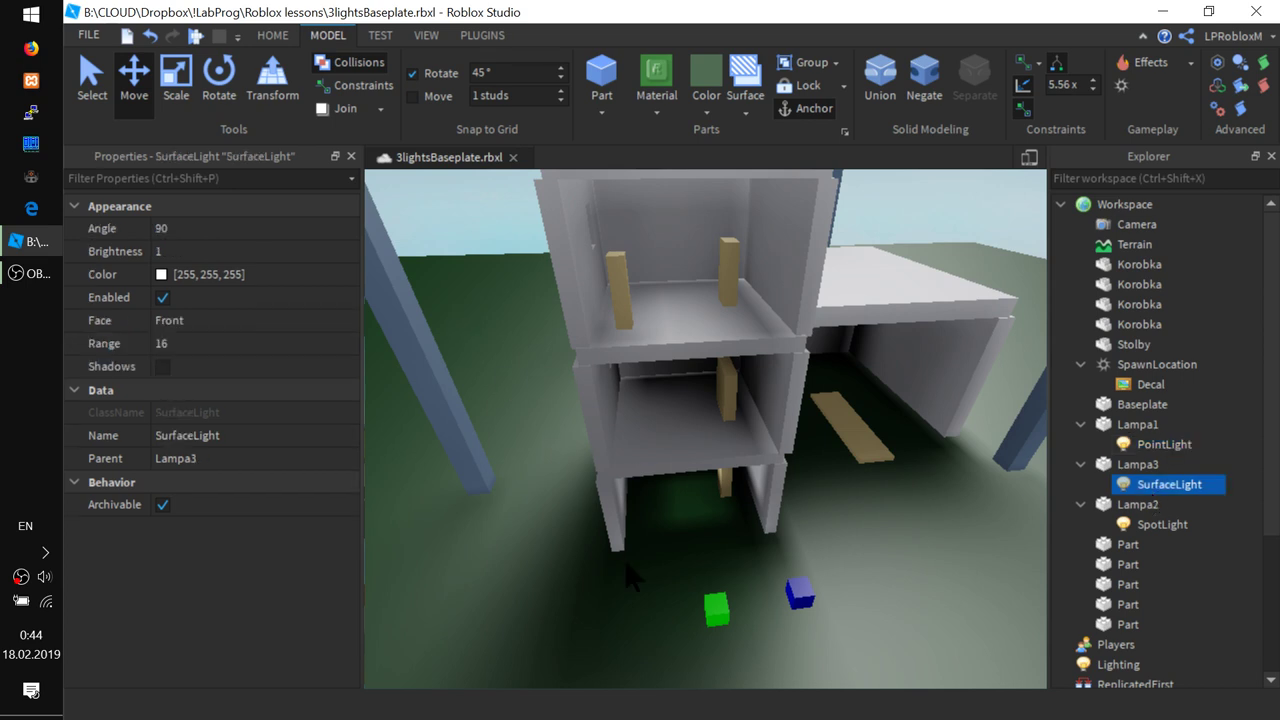
{"action": "left_click", "coordinate": [1143, 522]}
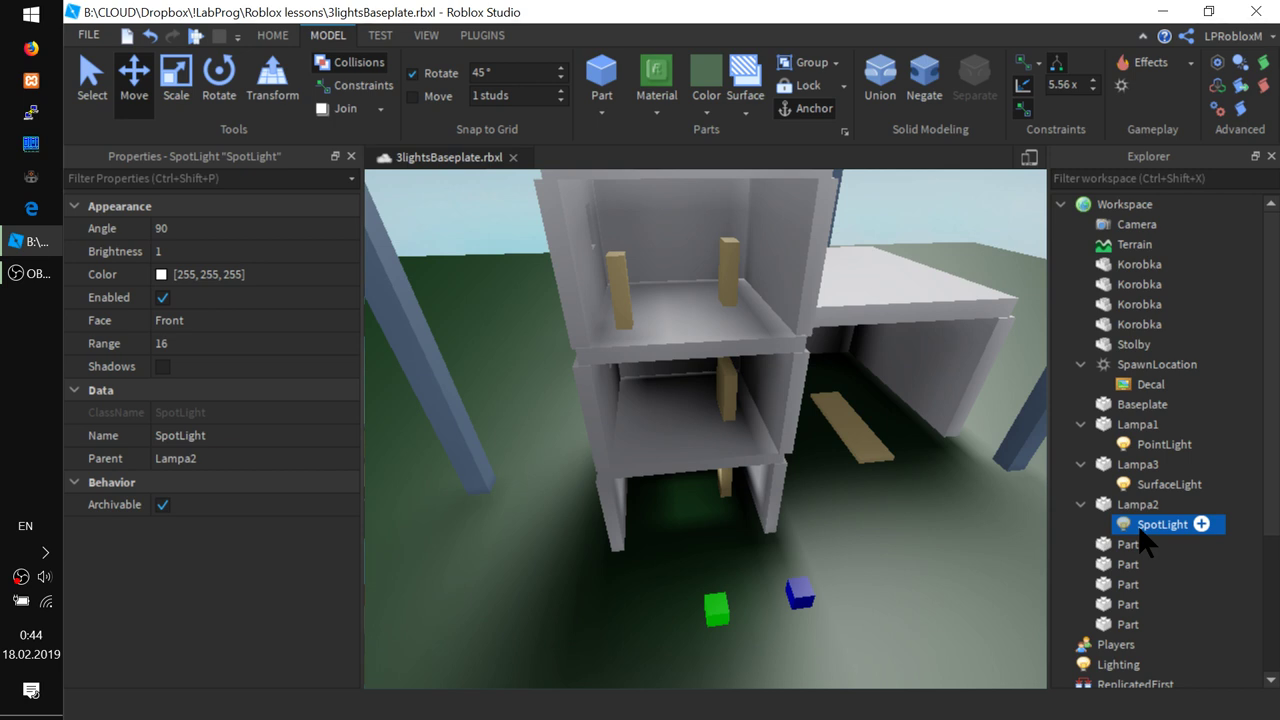
{"action": "right_click_drag", "start_coordinate": [766, 590], "coordinate": [762, 603]}
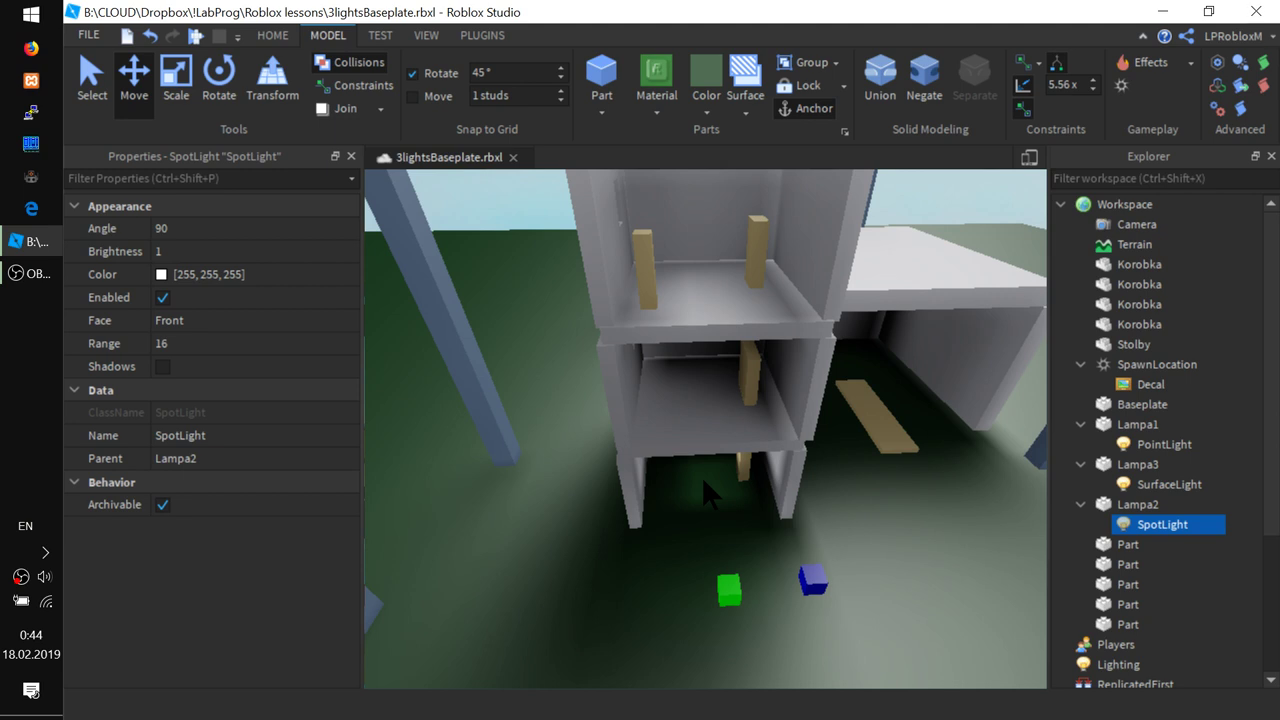
- Raise the Brightness of the green lamp cube's SpotLight to 24.24
{"action": "left_click", "coordinate": [727, 588]}
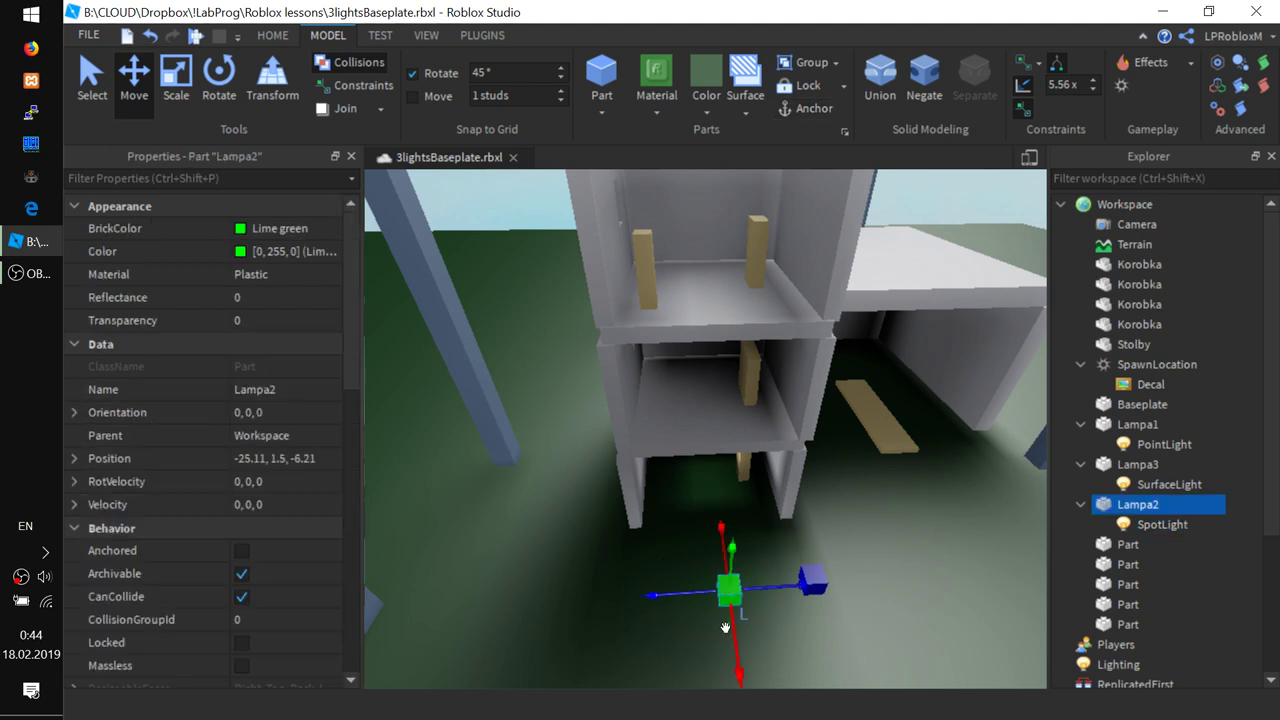
{"action": "left_click", "coordinate": [1160, 524]}
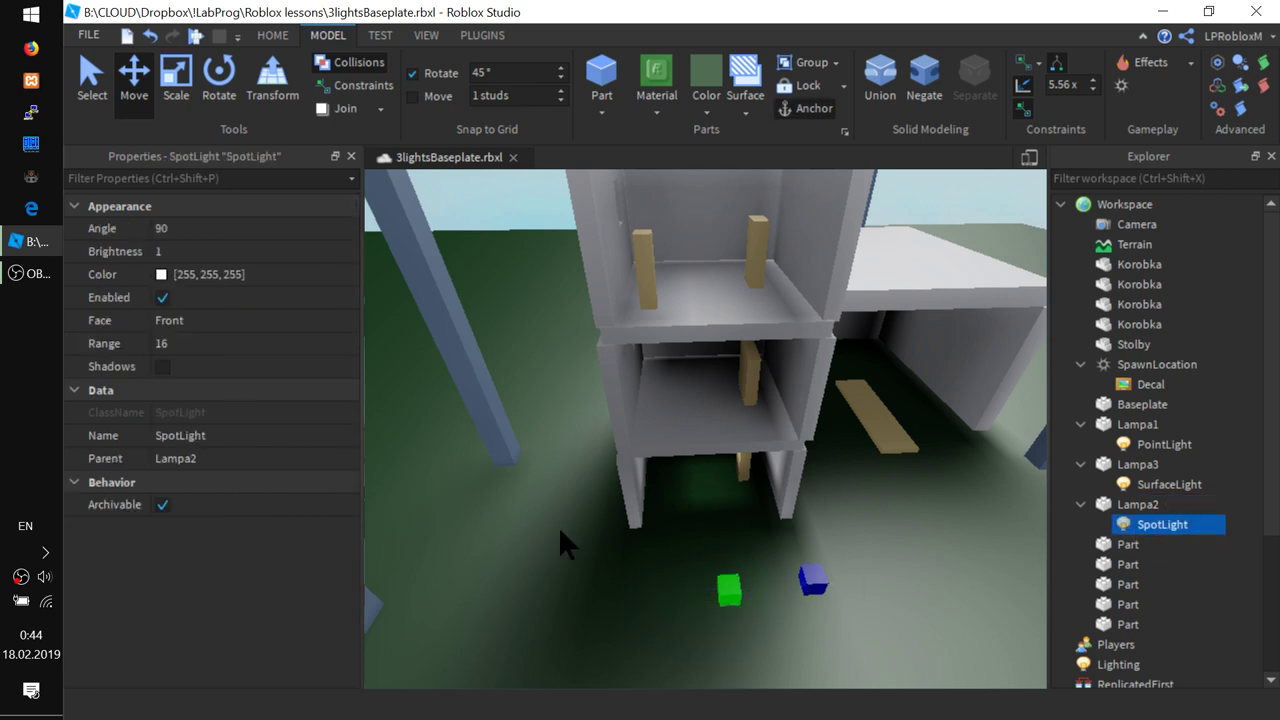
{"action": "left_click", "coordinate": [182, 251]}
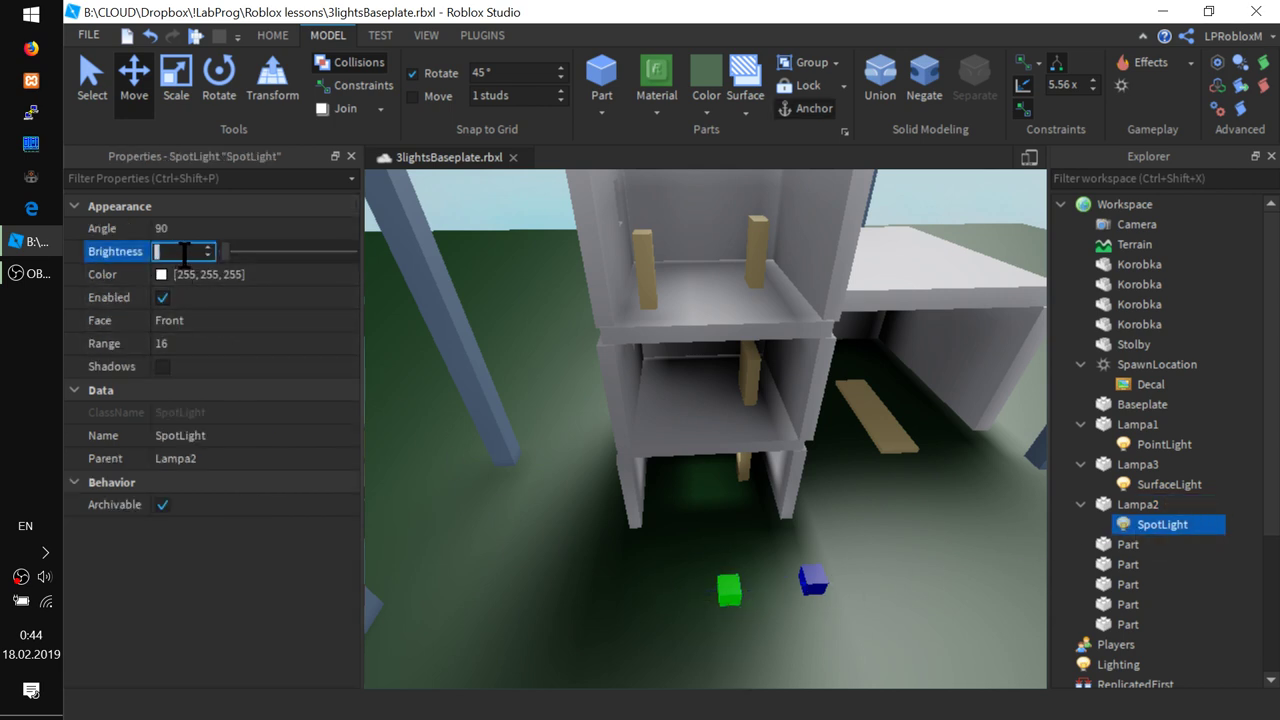
{"action": "type", "text": "1.8"}
{"action": "left_click_drag", "start_coordinate": [235, 250], "coordinate": [303, 254]}
- Set the SpotLight's Range to 42 and narrow its Angle to 54
{"action": "left_click", "coordinate": [214, 338]}
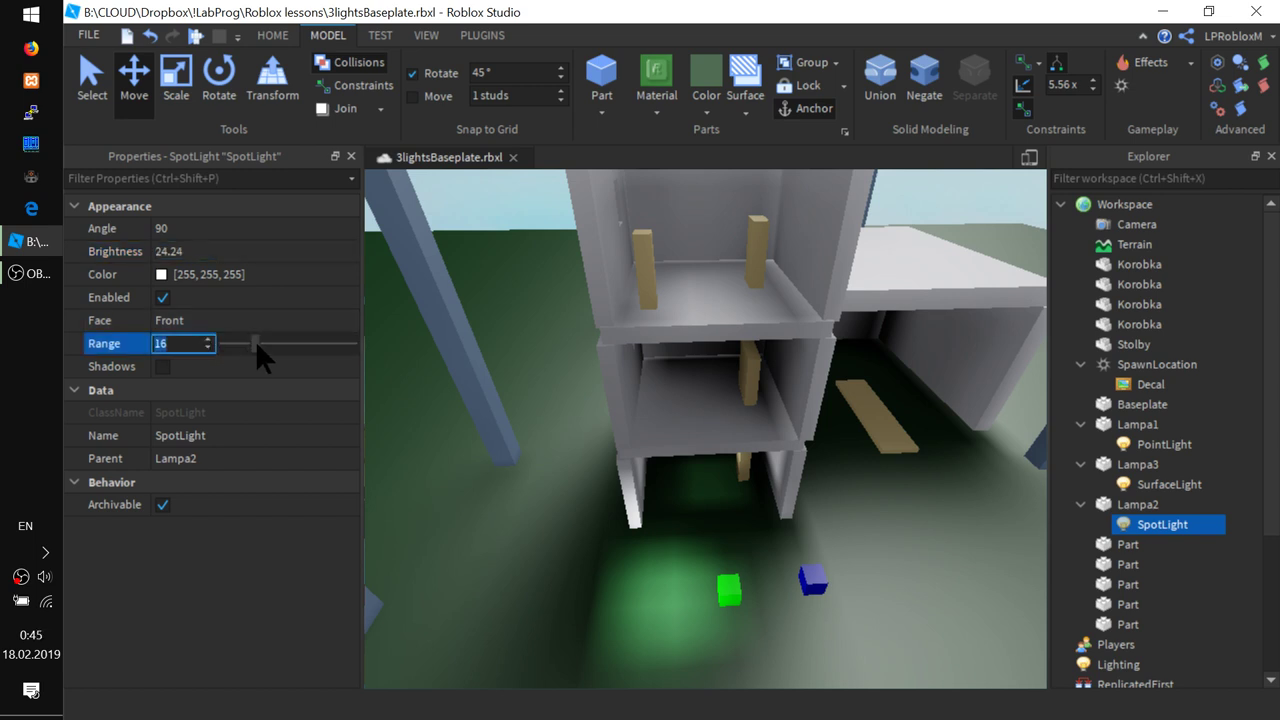
{"action": "left_click_drag", "start_coordinate": [257, 346], "coordinate": [313, 352]}
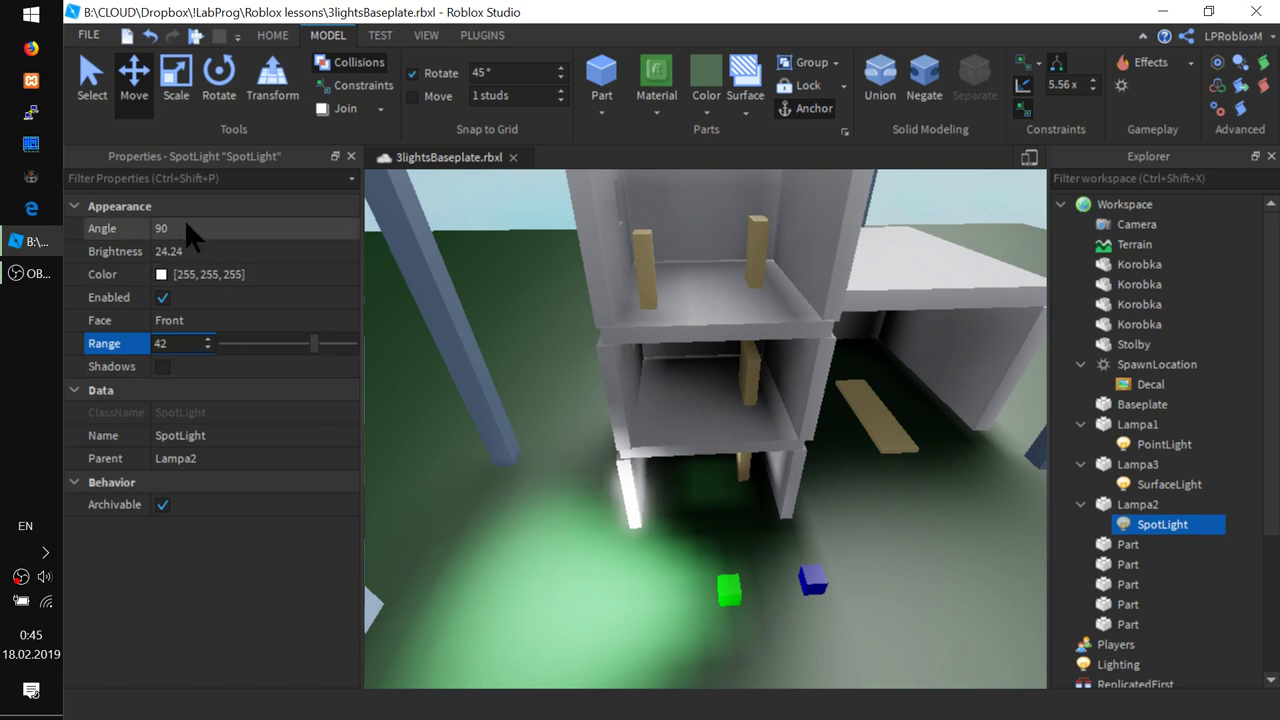
{"action": "left_click", "coordinate": [215, 228]}
{"action": "left_click_drag", "start_coordinate": [286, 226], "coordinate": [259, 224]}
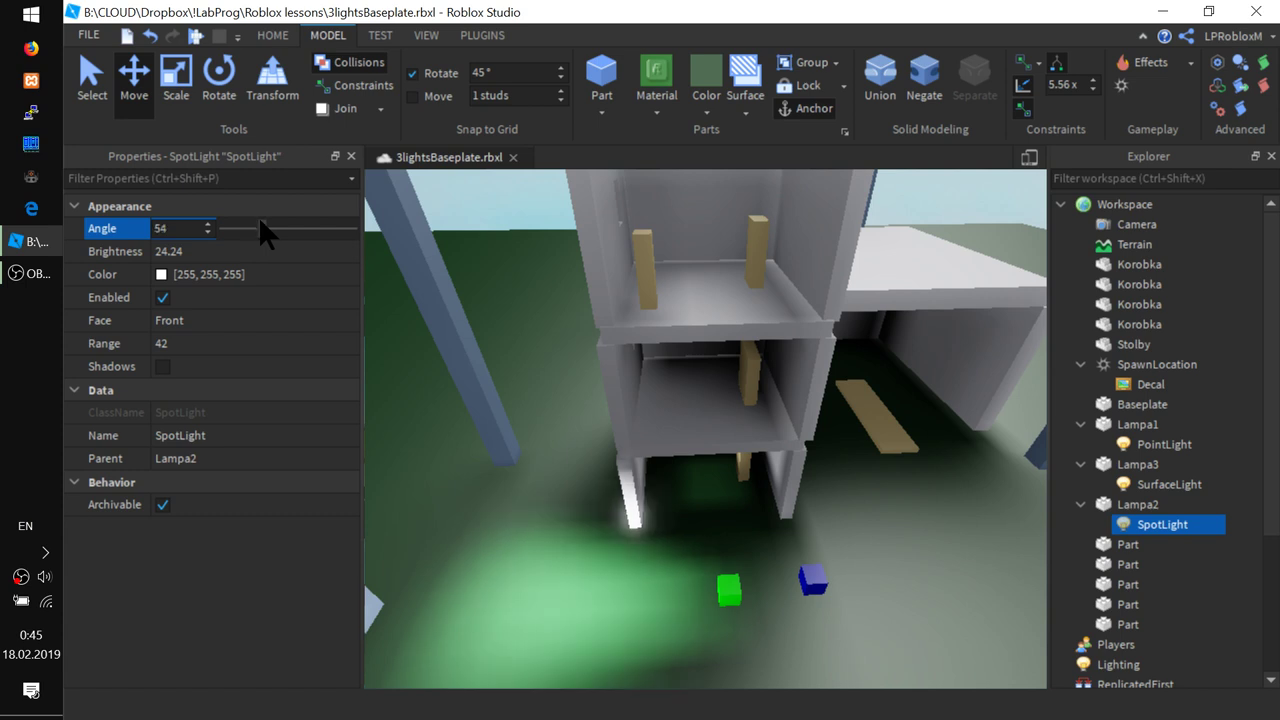
- Move the blue lamp cube along the ground away from the building to about -38.108, 1.5, 6.11
{"action": "right_click_drag", "start_coordinate": [641, 537], "coordinate": [641, 537]}
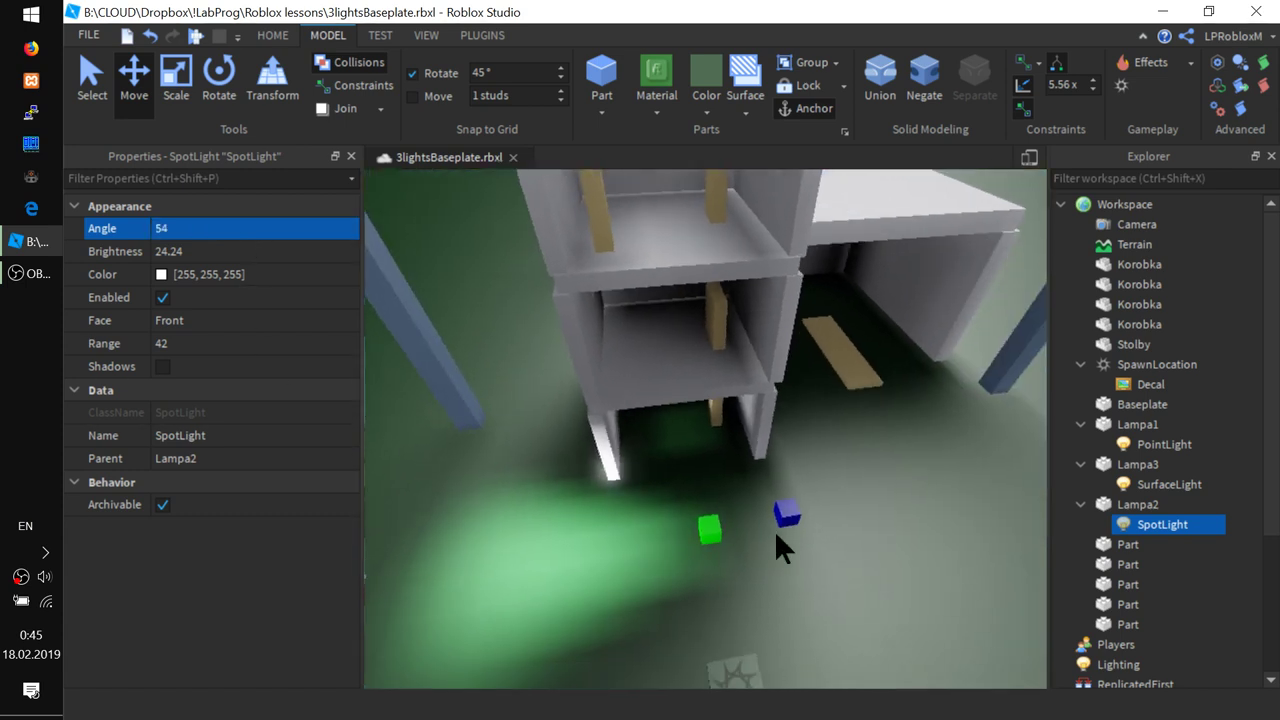
{"action": "left_click_drag", "start_coordinate": [795, 519], "coordinate": [828, 611]}
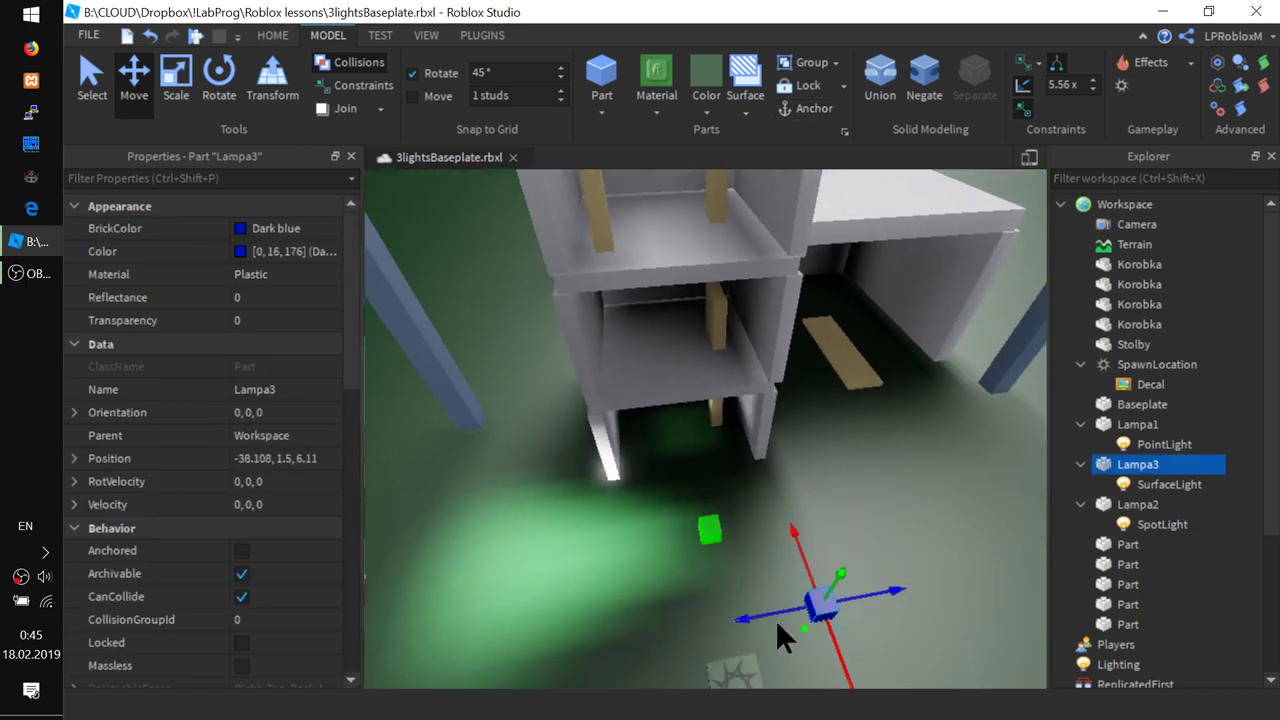
{"action": "right_click_drag", "start_coordinate": [689, 553], "coordinate": [690, 554]}
- Raise the Brightness of Lampa3's SurfaceLight to 40
{"action": "left_click", "coordinate": [1168, 484]}
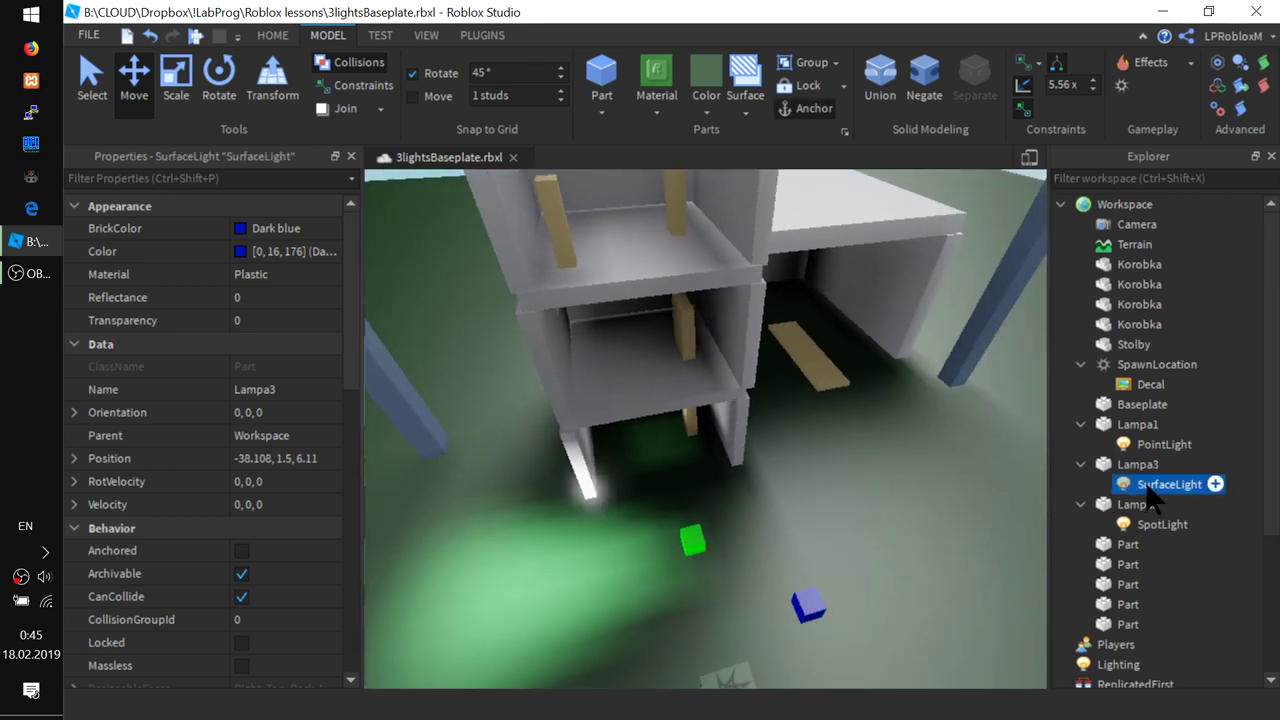
{"action": "scroll", "coordinate": [1244, 491], "scroll_direction": "down", "scroll_amount": 4}
{"action": "right_click_drag", "start_coordinate": [697, 510], "coordinate": [697, 510]}
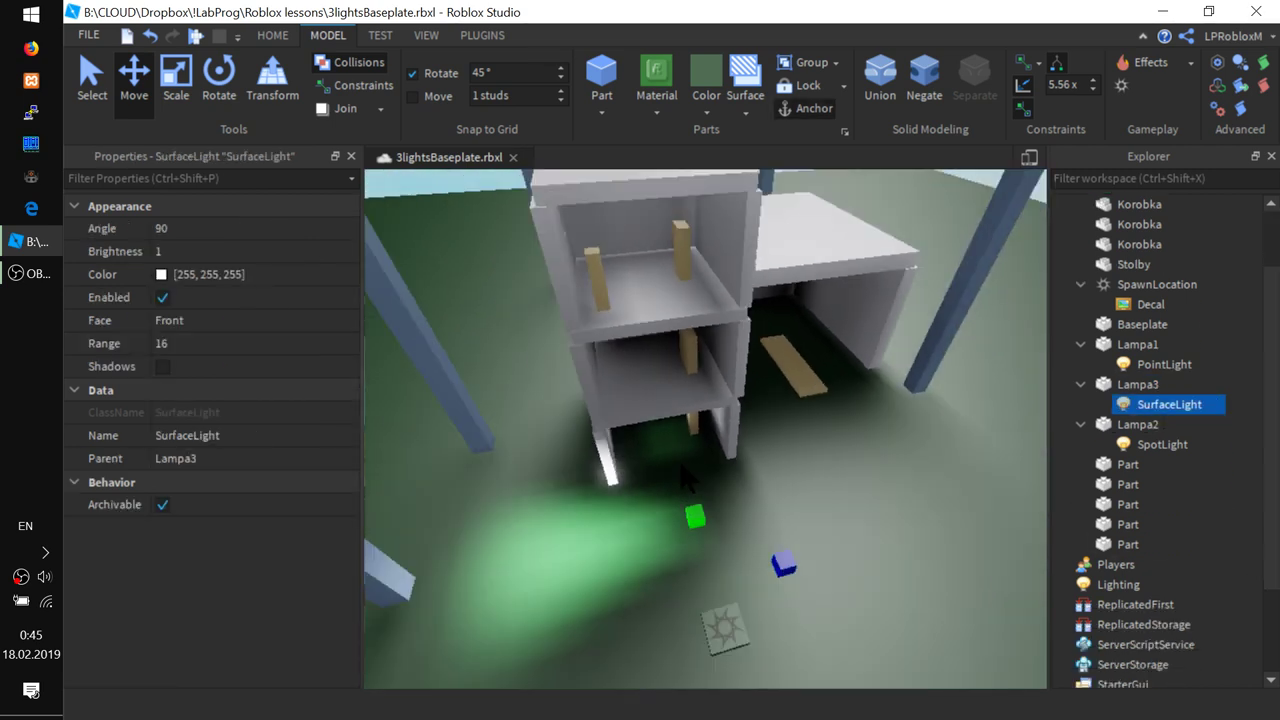
{"action": "left_click", "coordinate": [199, 248]}
{"action": "left_click_drag", "start_coordinate": [227, 251], "coordinate": [401, 250]}
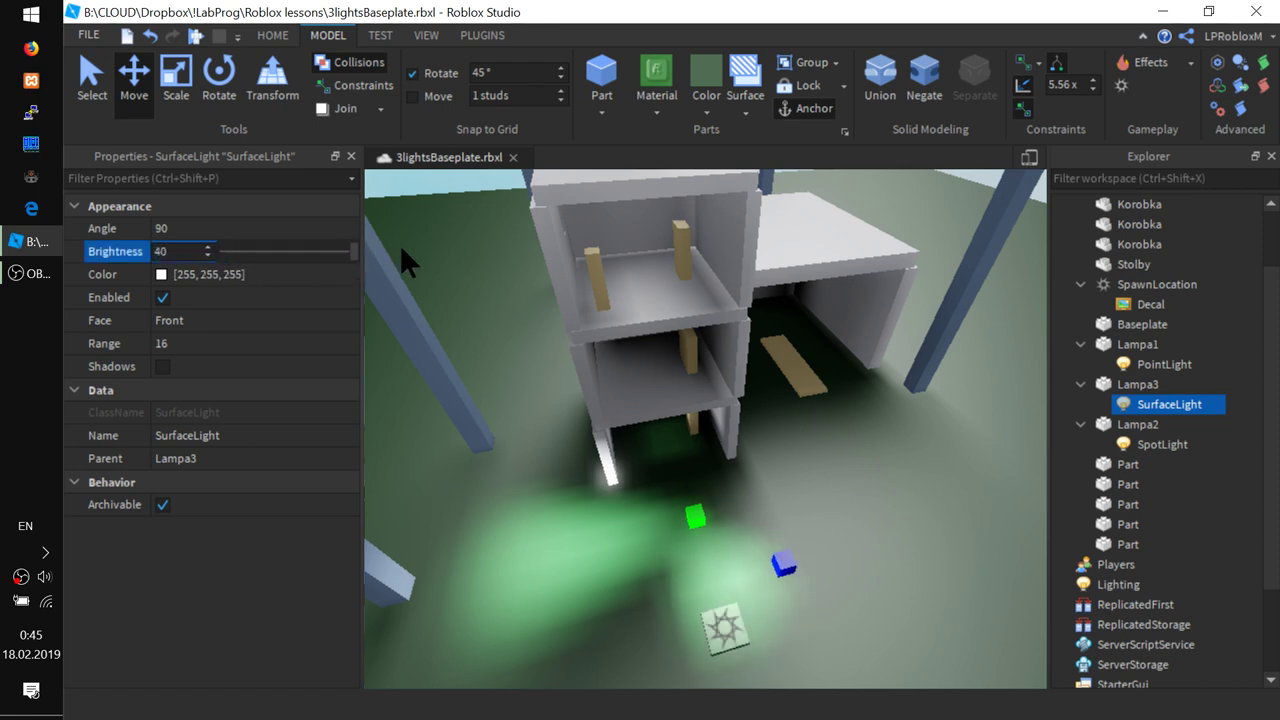
- Widen the SurfaceLight's Angle to 180, and reduce it slightly to 162
{"action": "left_click", "coordinate": [272, 233]}
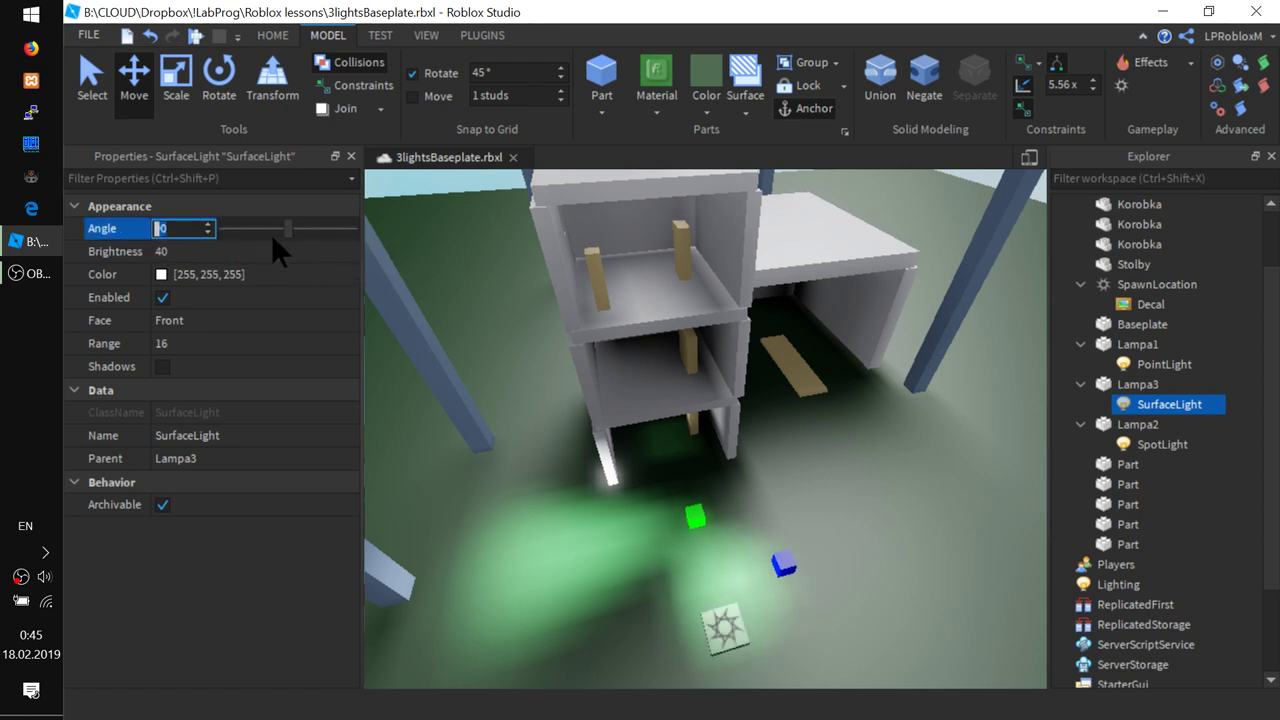
{"action": "type", "text": "180"}
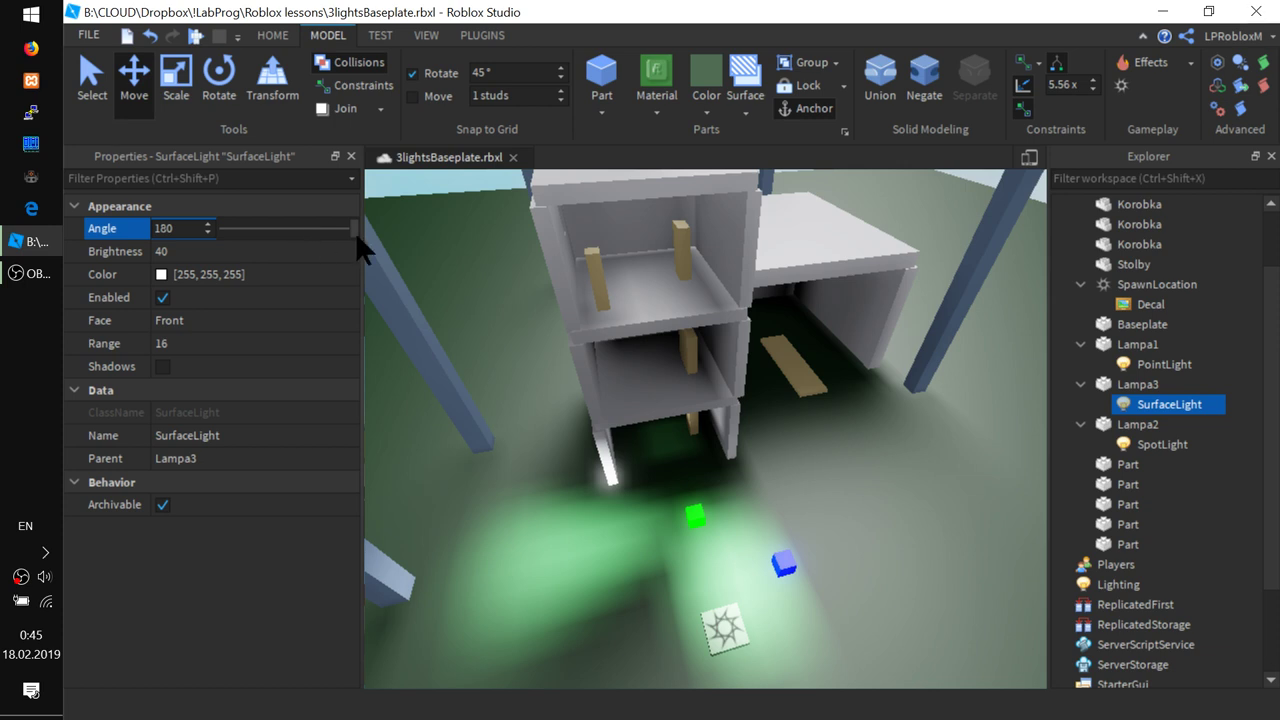
{"action": "mouse_move", "coordinate": [353, 229]}
{"action": "left_mouse_down"}
{"action": "mouse_move", "coordinate": [299, 234]}
{"action": "mouse_move", "coordinate": [340, 235]}
{"action": "left_mouse_up"}
- Increase the SurfaceLight's Range to 60 and view its light across the baseplate and building
{"action": "left_click", "coordinate": [218, 336]}
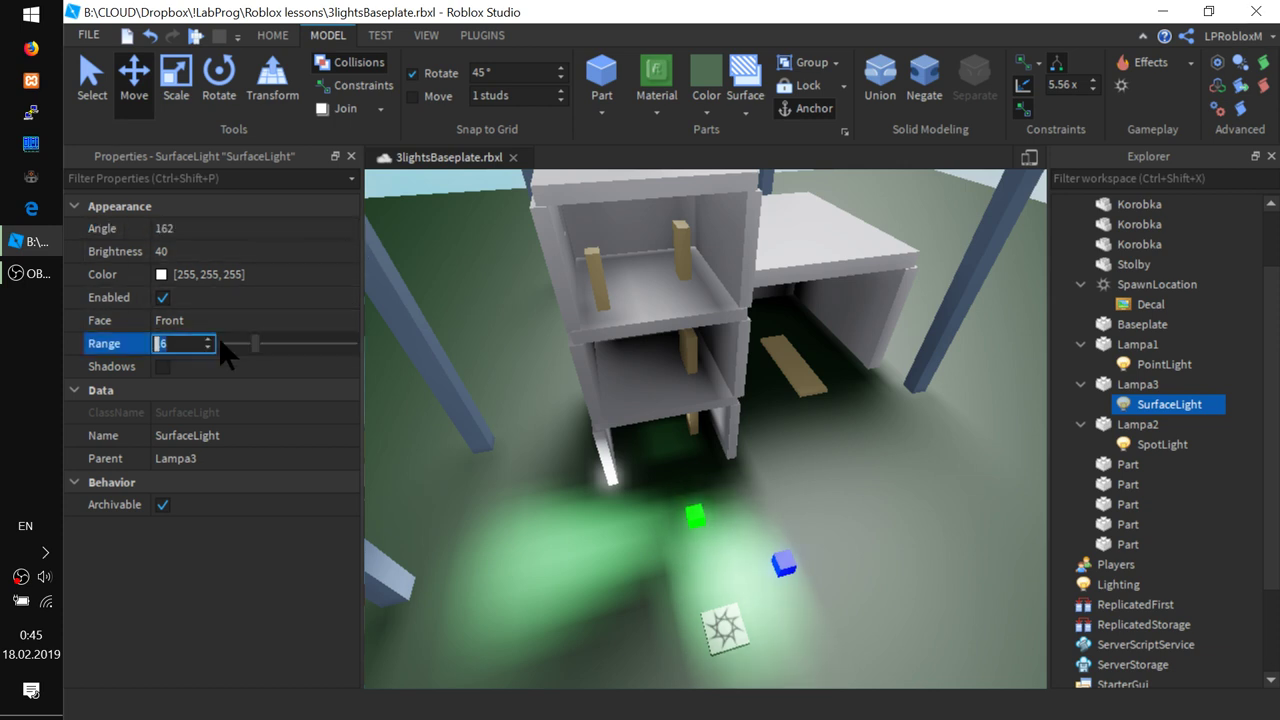
{"action": "type", "text": "45"}
{"action": "key", "text": "Return"}
{"action": "left_click", "coordinate": [258, 337]}
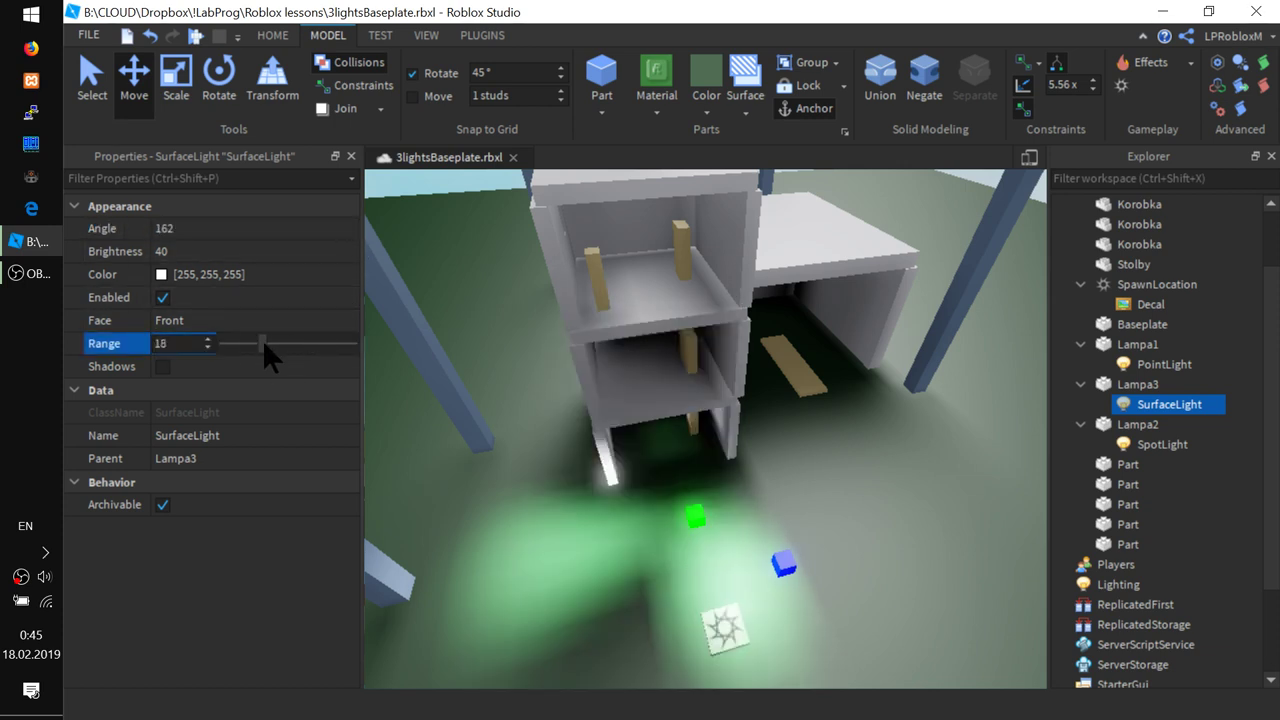
{"action": "left_click_drag", "start_coordinate": [262, 339], "coordinate": [354, 338]}
{"action": "scroll", "coordinate": [680, 557], "scroll_direction": "down", "scroll_amount": 3}
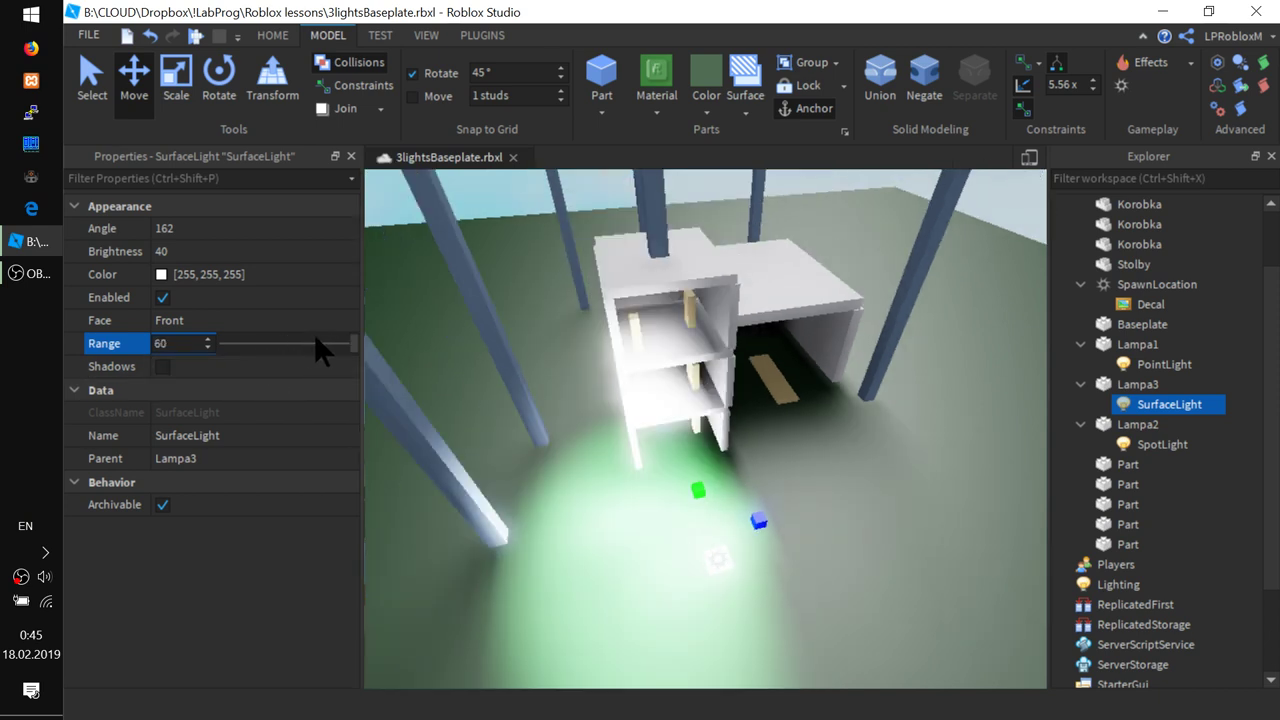
- Set the SurfaceLight's Range to 36 and its Angle to 54
{"action": "left_click", "coordinate": [299, 341]}
{"action": "left_click", "coordinate": [219, 230]}
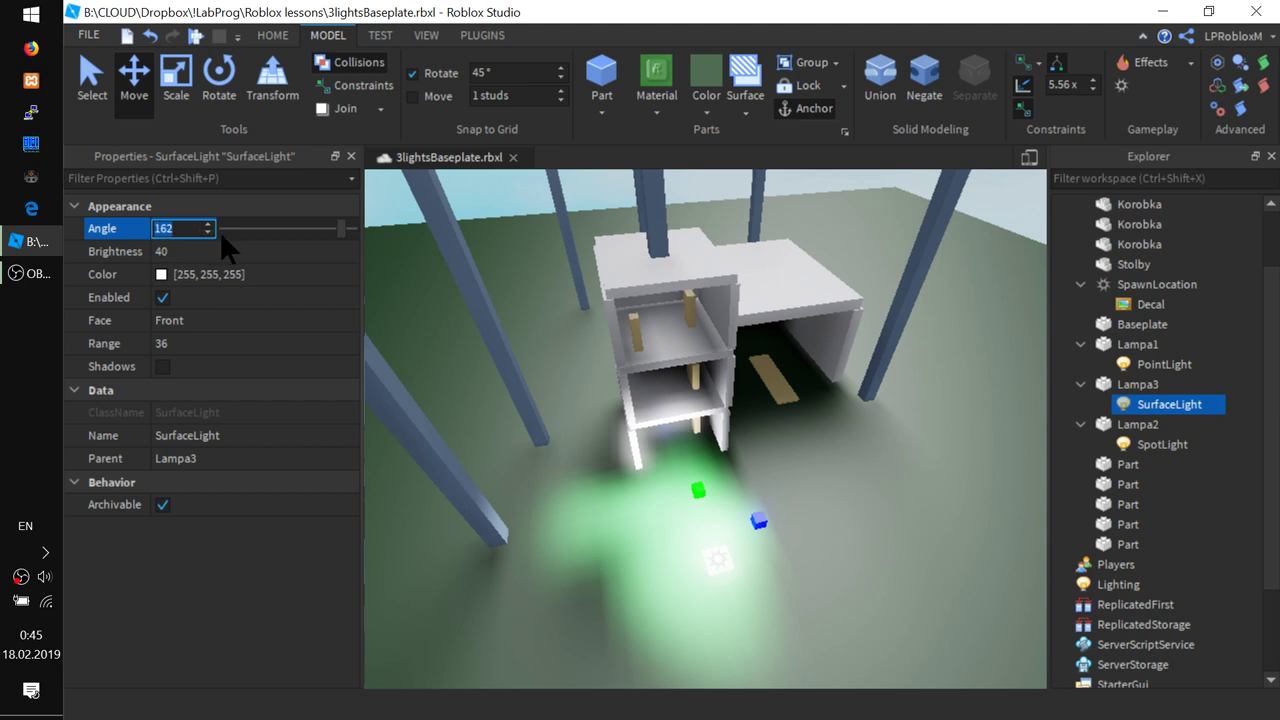
{"action": "left_click_drag", "start_coordinate": [337, 226], "coordinate": [256, 242]}
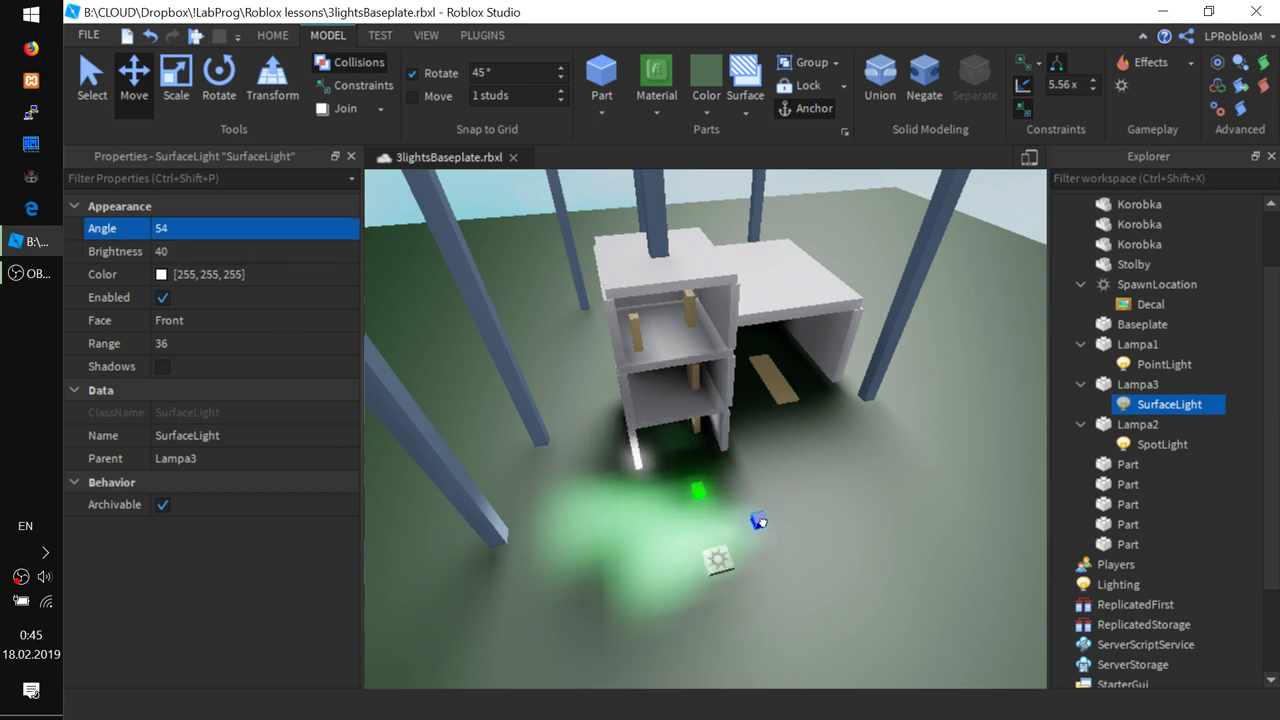
- Move the blue lamp cube farther from the building to about -58.55, 1.5, -3, separating its light from the green cube's
{"action": "left_click_drag", "start_coordinate": [758, 521], "coordinate": [752, 616]}
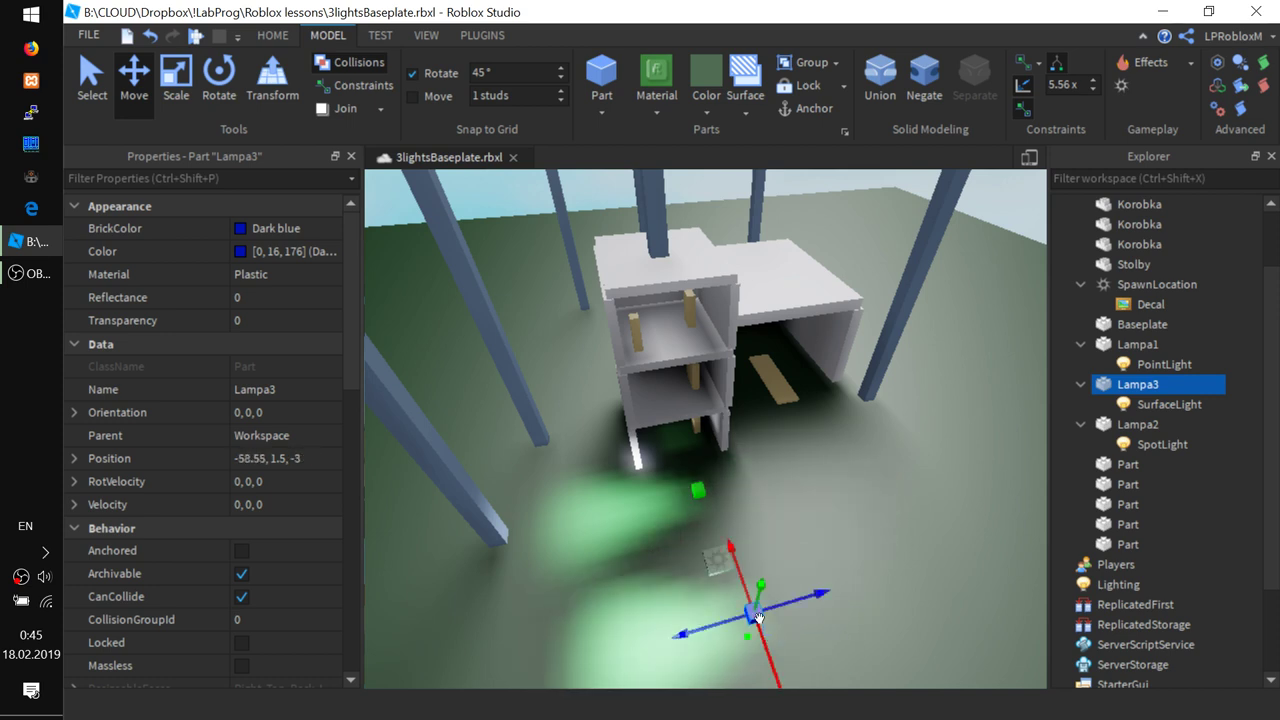
{"action": "scroll", "coordinate": [801, 611], "scroll_direction": "down", "scroll_amount": 1}
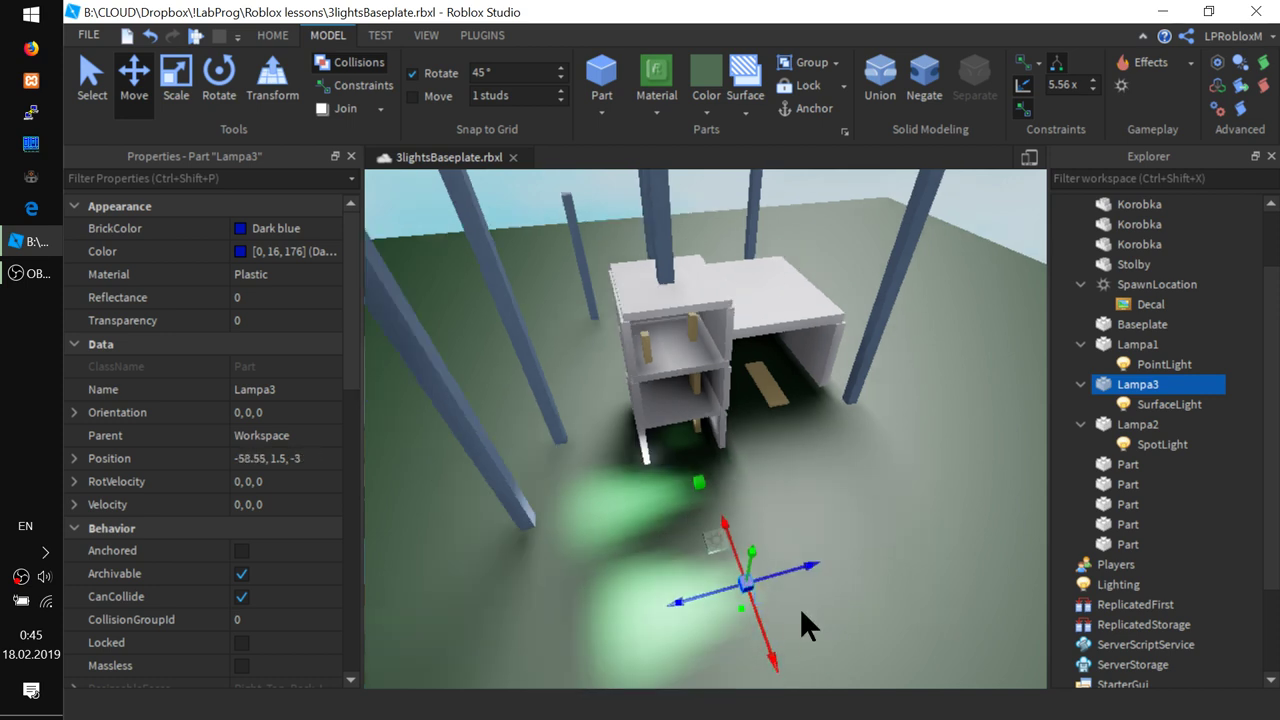
- Shift the green lamp cube slightly away from the building to about -26.435, 1.5, -6.21
{"action": "left_click", "coordinate": [697, 484]}
{"action": "scroll", "coordinate": [678, 527], "scroll_direction": "up", "scroll_amount": 3}
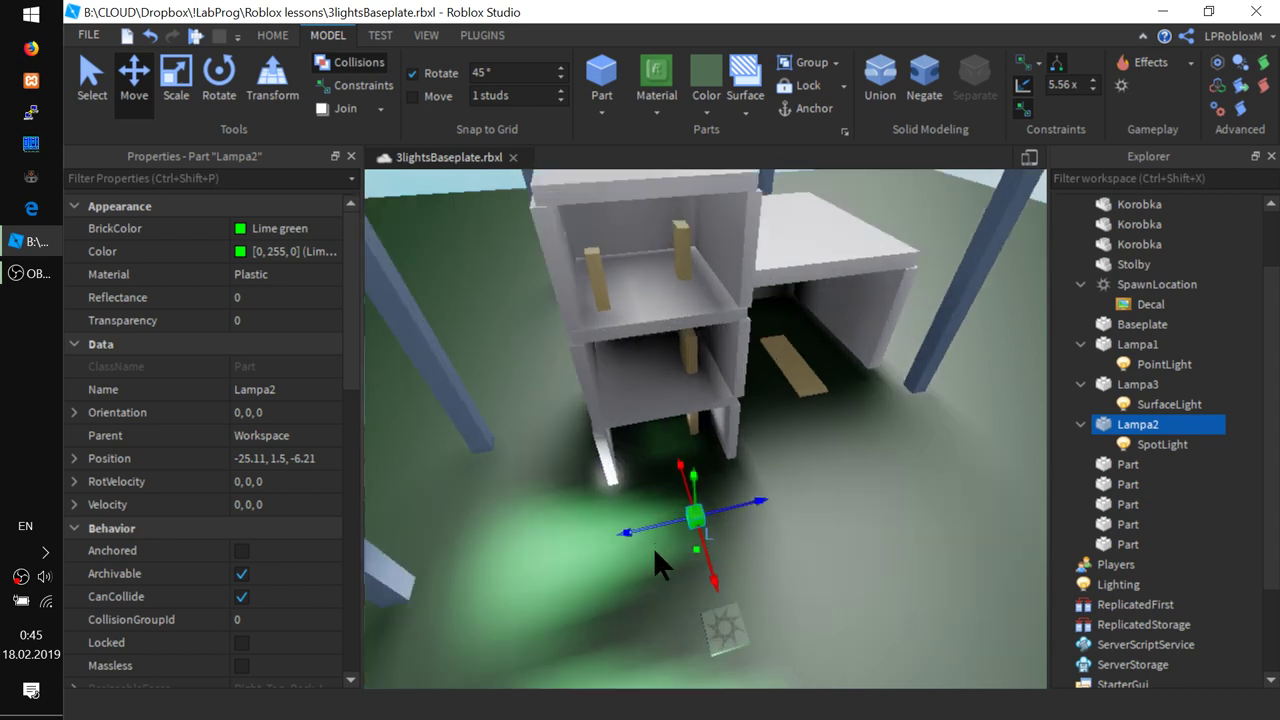
{"action": "left_click_drag", "start_coordinate": [700, 517], "coordinate": [711, 520]}
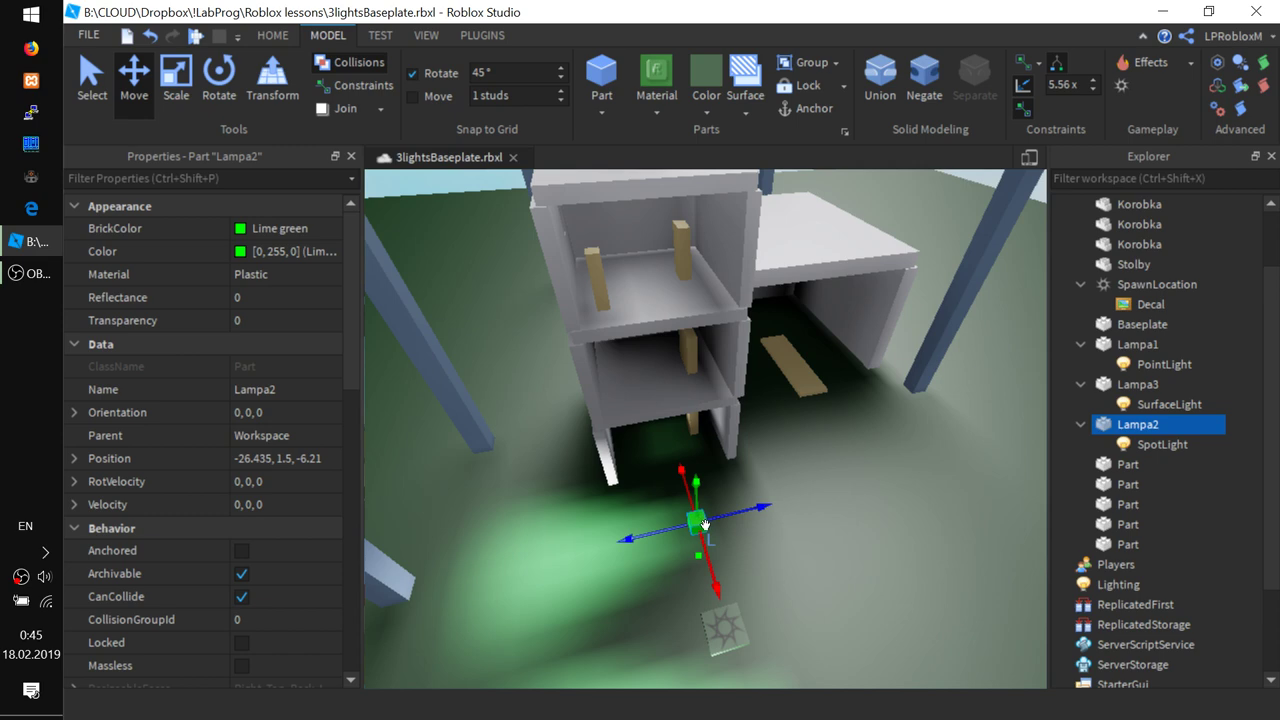
- Examine the dark blue Lampa3 block beside the spawn location and the light it casts on the baseplate
{"action": "right_click_drag", "start_coordinate": [760, 656], "coordinate": [760, 656]}
{"action": "left_click", "coordinate": [751, 620]}
{"action": "key", "text": "f"}
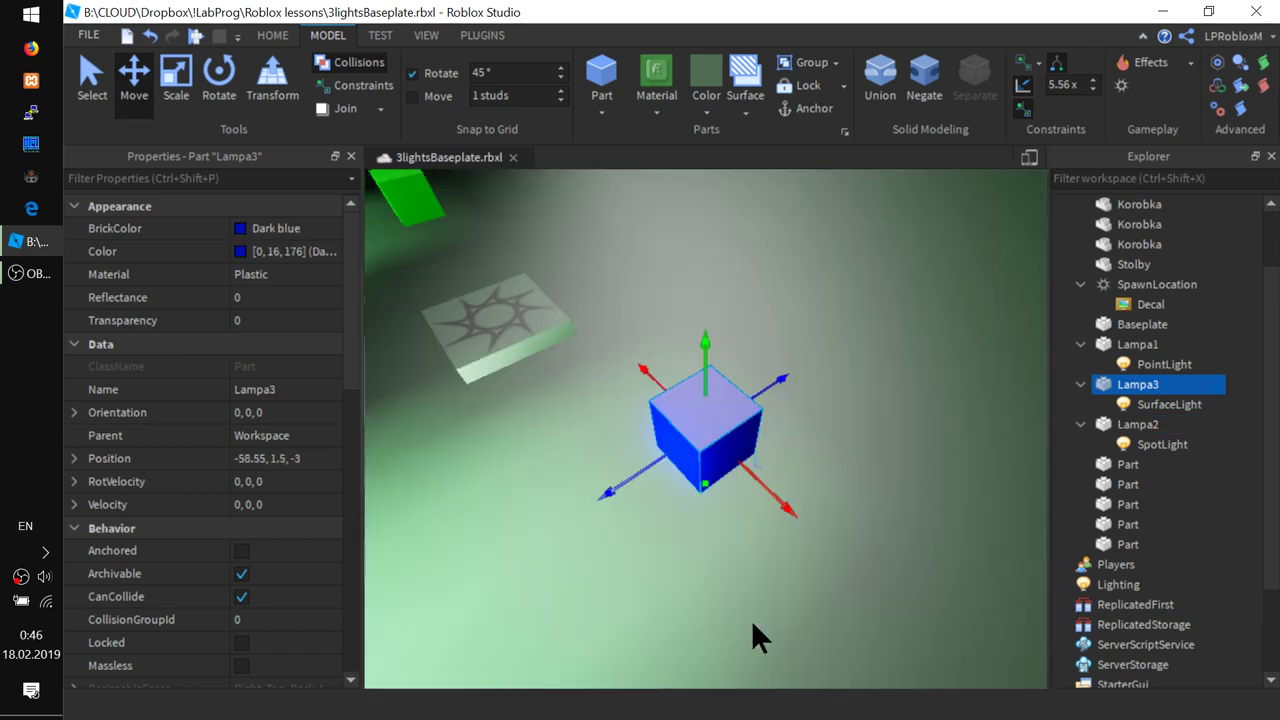
{"action": "right_click_drag", "start_coordinate": [821, 548], "coordinate": [821, 548]}
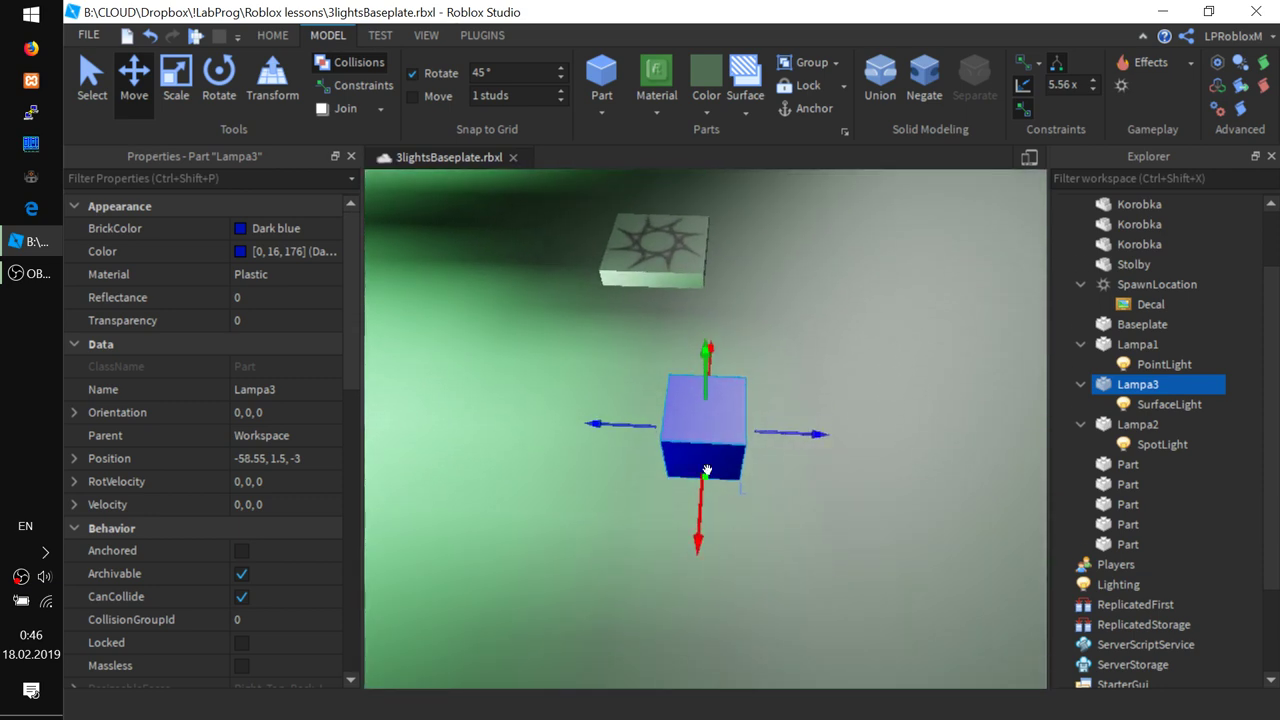
{"action": "scroll", "coordinate": [707, 470], "scroll_direction": "down", "scroll_amount": 5}
{"action": "right_click_drag", "start_coordinate": [694, 471], "coordinate": [667, 439]}
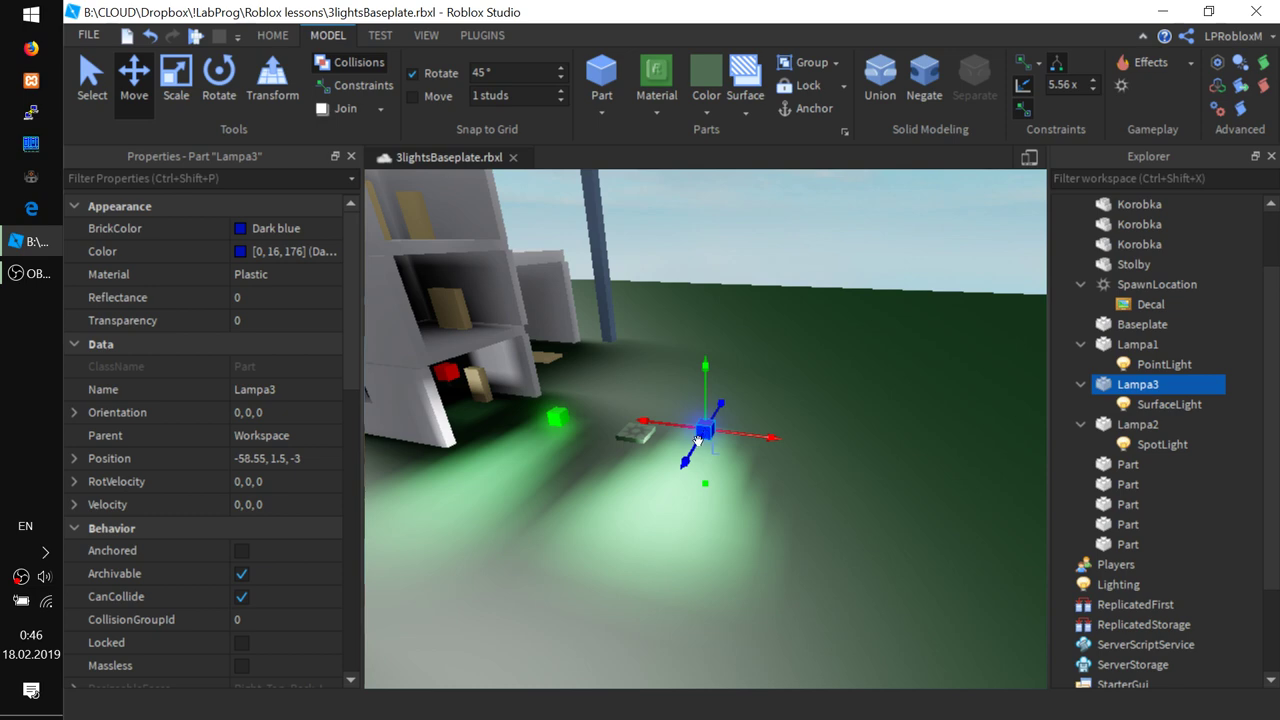
{"action": "key", "text": "f"}
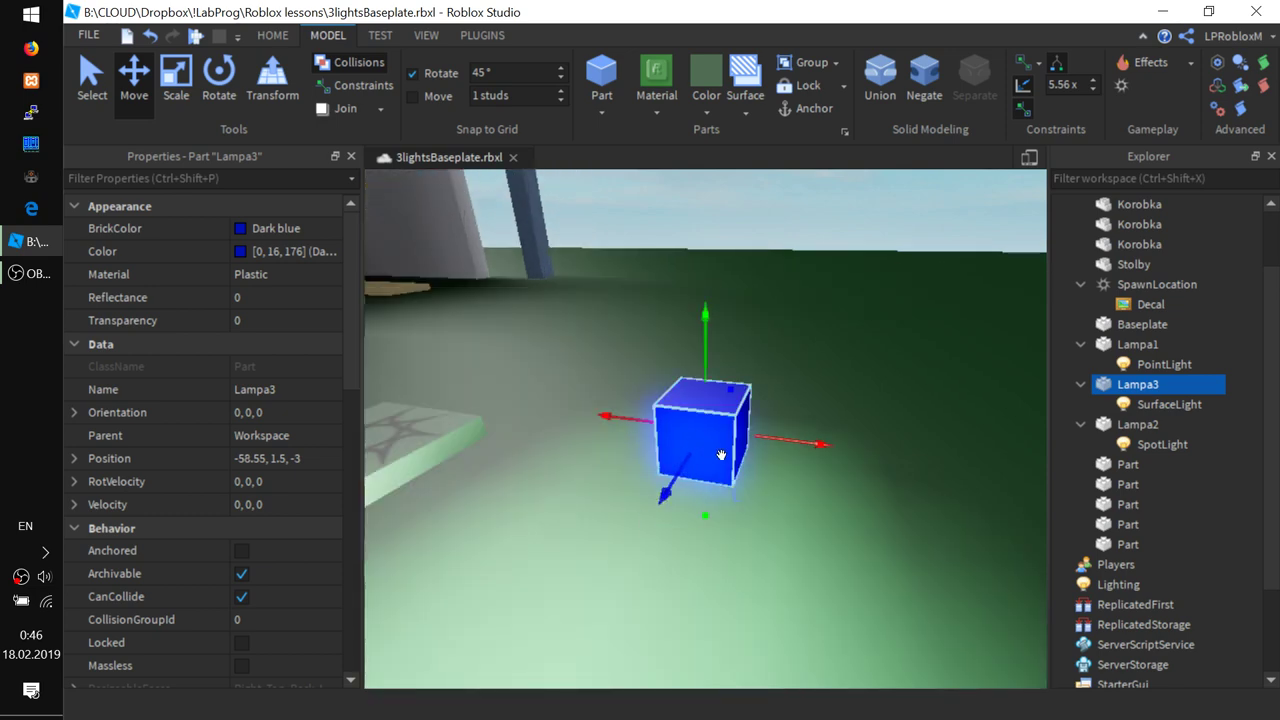
{"action": "scroll", "coordinate": [648, 503], "scroll_direction": "down", "scroll_amount": 5}
{"action": "right_click_drag", "start_coordinate": [721, 459], "coordinate": [721, 459]}
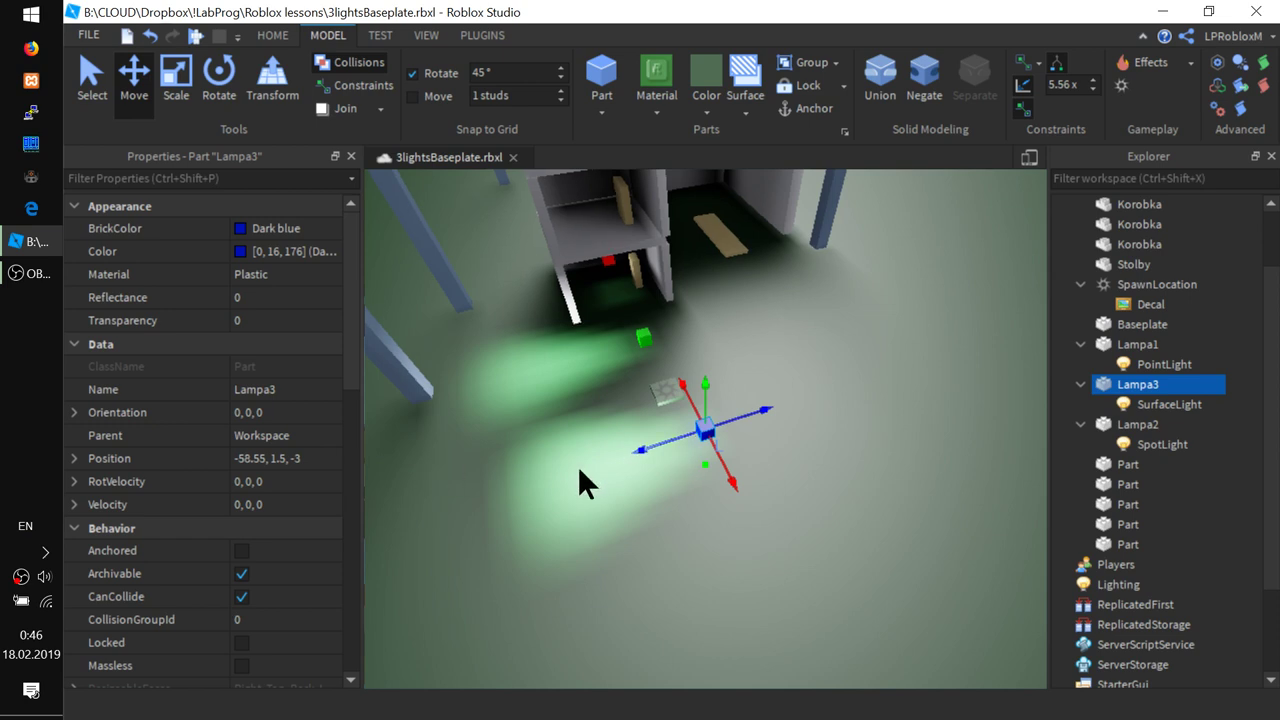
{"action": "right_click_drag", "start_coordinate": [578, 466], "coordinate": [578, 468]}
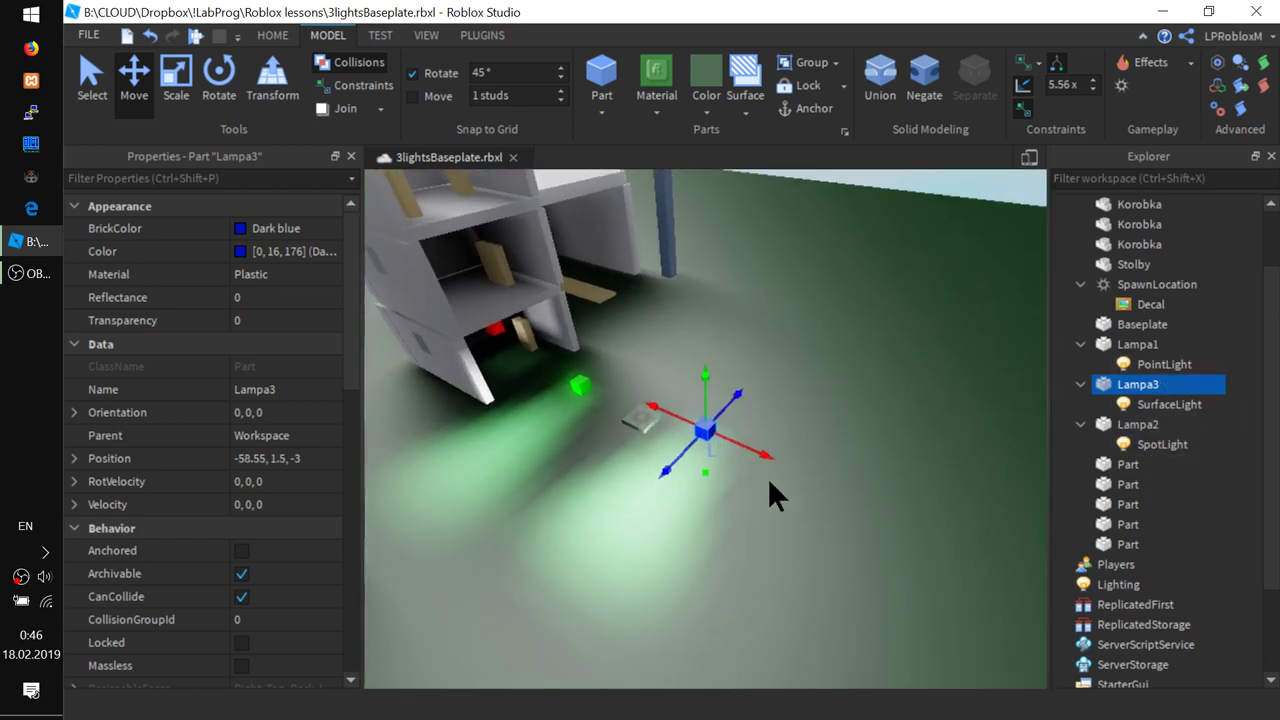
- Set the color of Lampa2's SpotLight to pink, 255, 85, 255
{"action": "left_click", "coordinate": [1160, 446]}
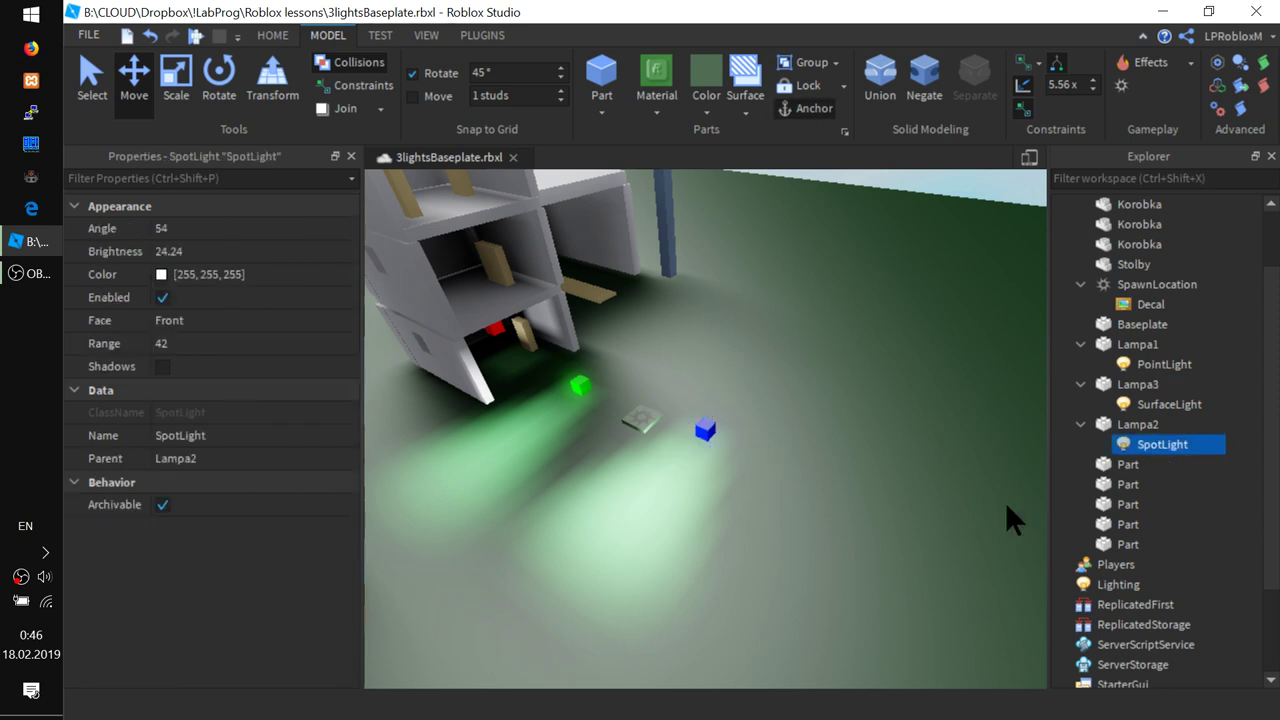
{"action": "left_click", "coordinate": [224, 252]}
{"action": "left_click", "coordinate": [244, 273]}
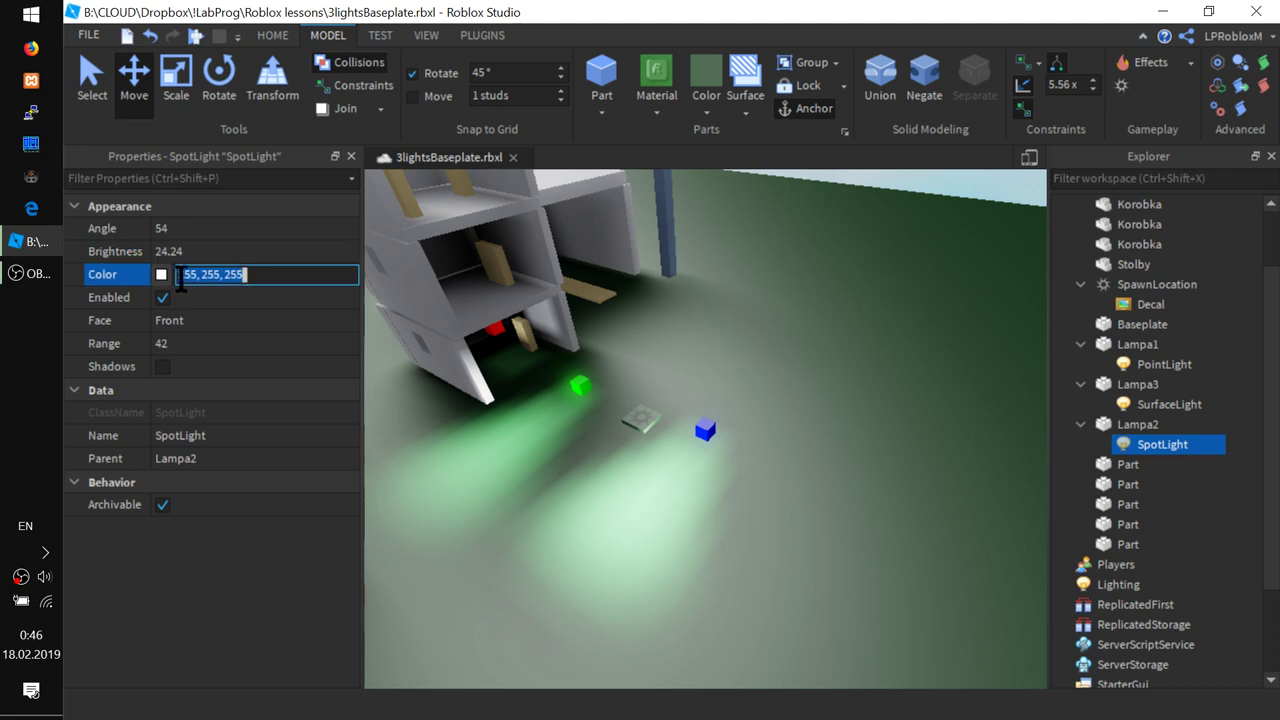
{"action": "left_click", "coordinate": [161, 274]}
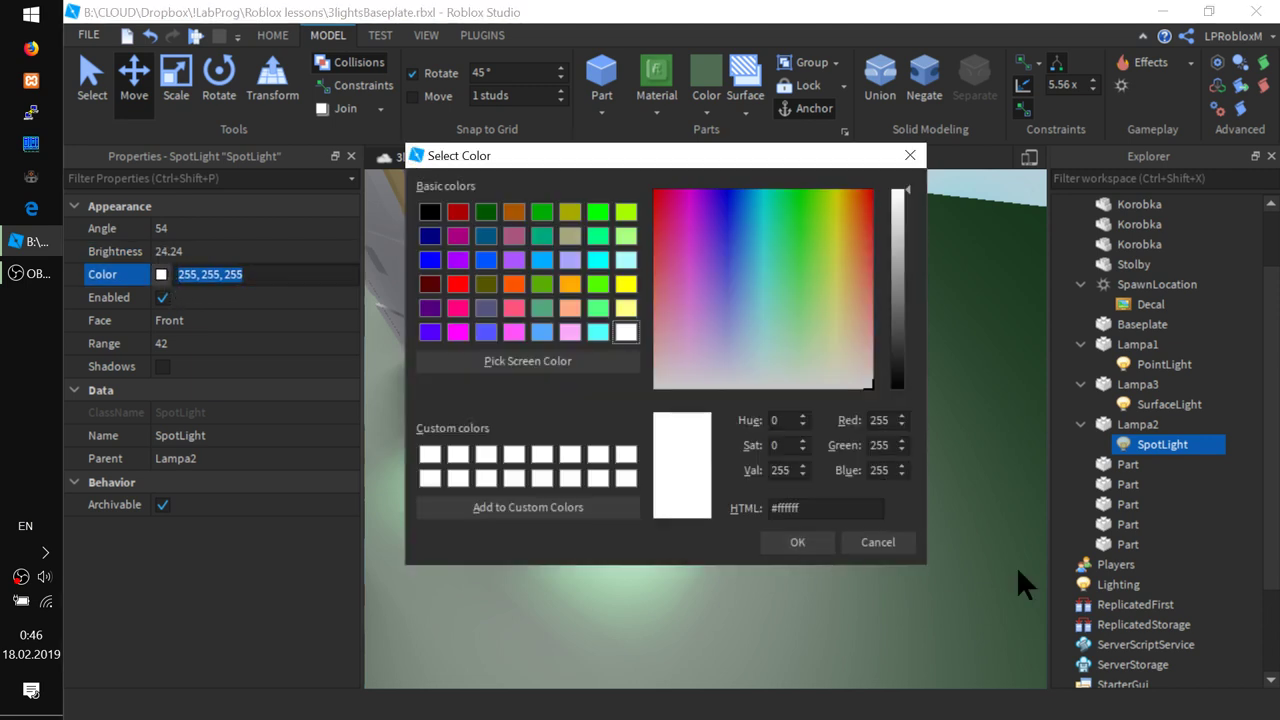
{"action": "left_click", "coordinate": [511, 328]}
{"action": "left_click", "coordinate": [813, 547]}
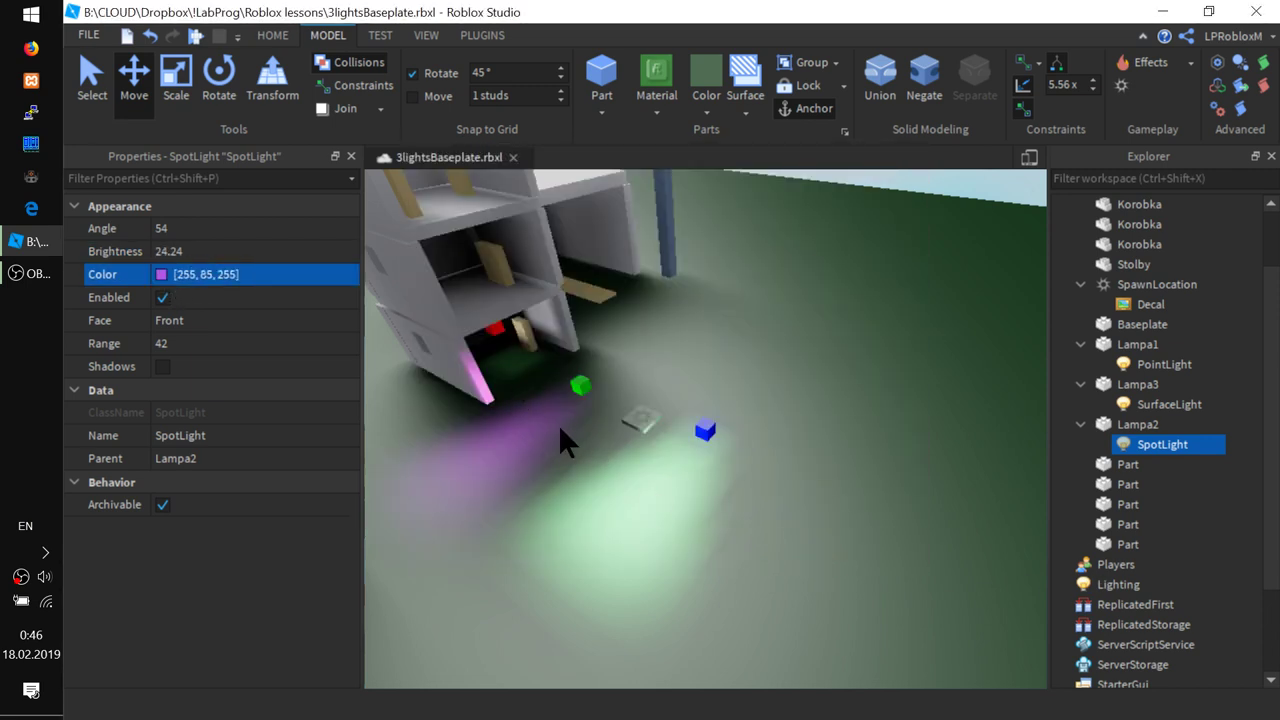
- Inspect the Face property of Lampa2's SpotLight and examine the light beam's direction around the lime green block
{"action": "left_click", "coordinate": [188, 318]}
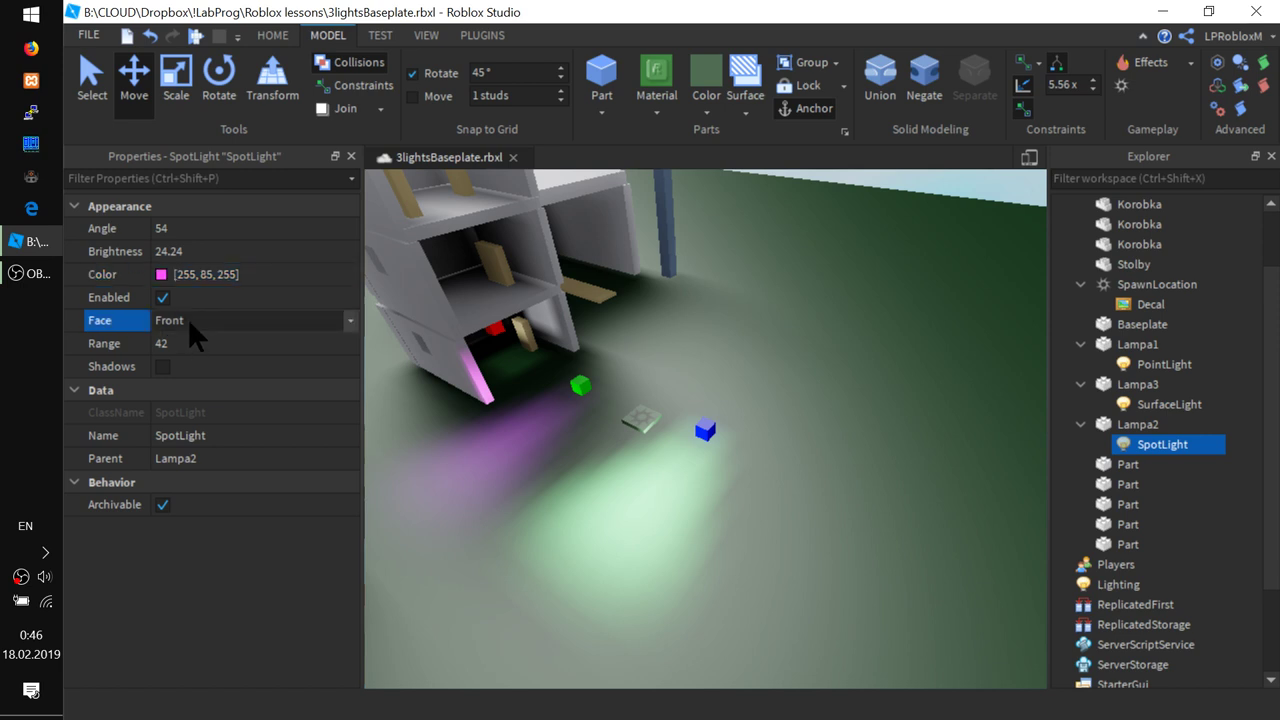
{"action": "left_click", "coordinate": [349, 320]}
{"action": "left_click", "coordinate": [350, 322]}
{"action": "right_click_drag", "start_coordinate": [549, 428], "coordinate": [552, 424]}
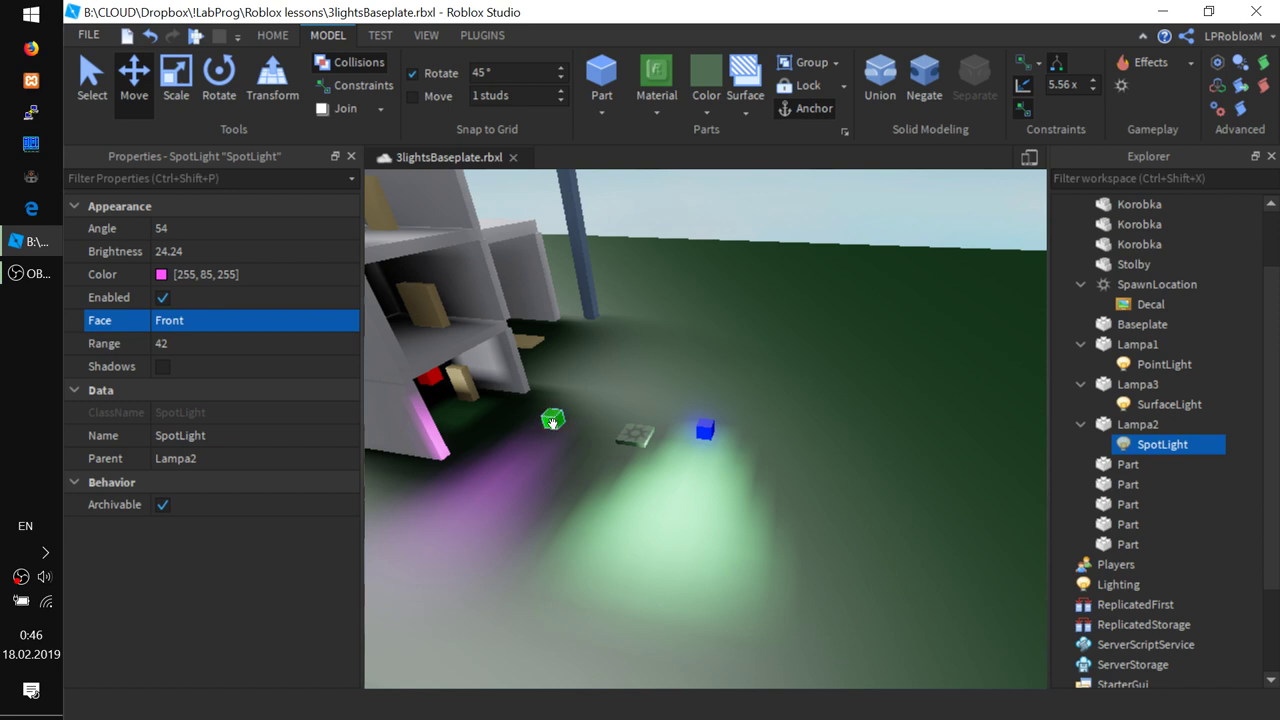
{"action": "scroll", "coordinate": [548, 426], "scroll_direction": "up", "scroll_amount": 4}
{"action": "right_click_drag", "start_coordinate": [422, 458], "coordinate": [424, 462]}
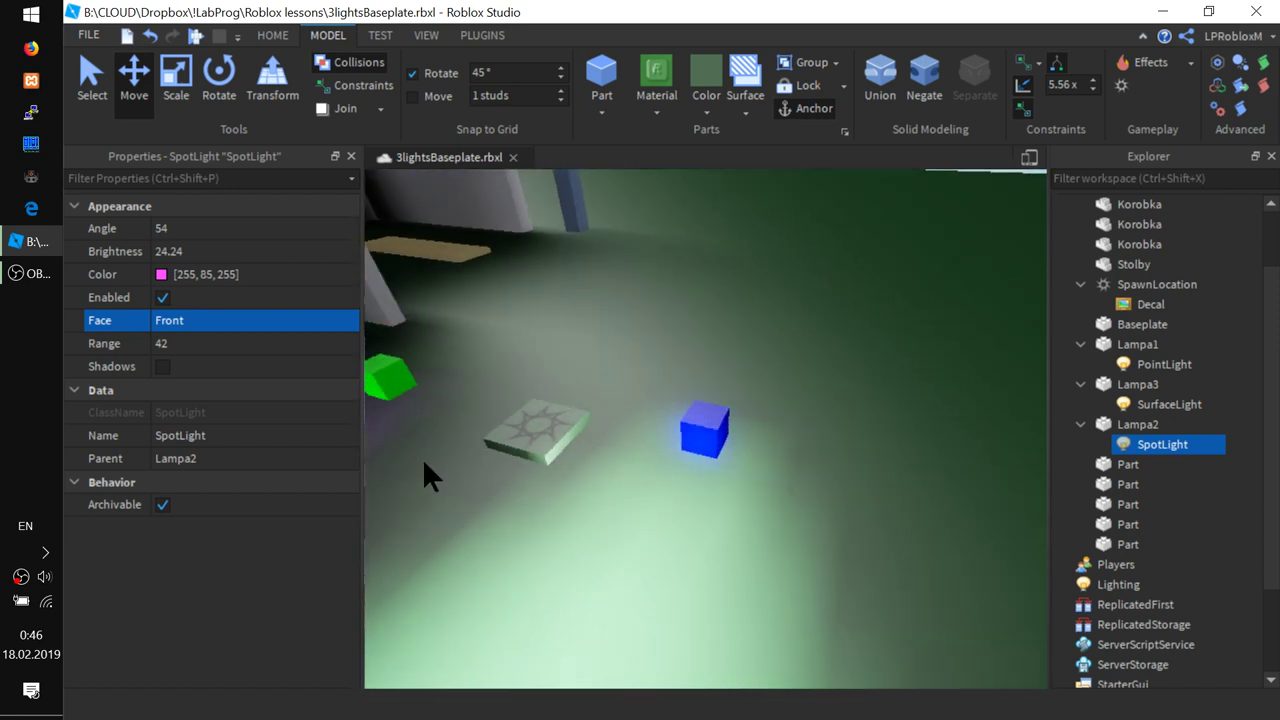
{"action": "left_click", "coordinate": [395, 377]}
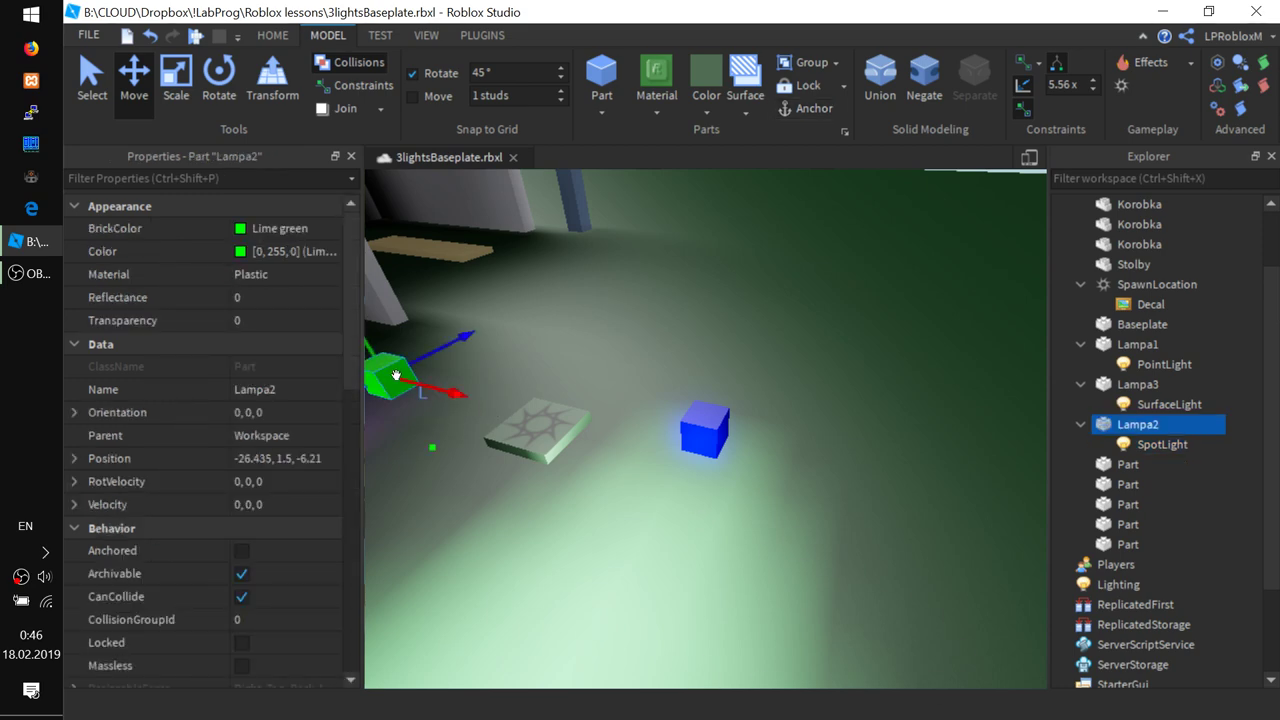
{"action": "key", "text": "f"}
{"action": "scroll", "coordinate": [722, 499], "scroll_direction": "down", "scroll_amount": 3}
{"action": "right_click_drag", "start_coordinate": [721, 526], "coordinate": [730, 533]}
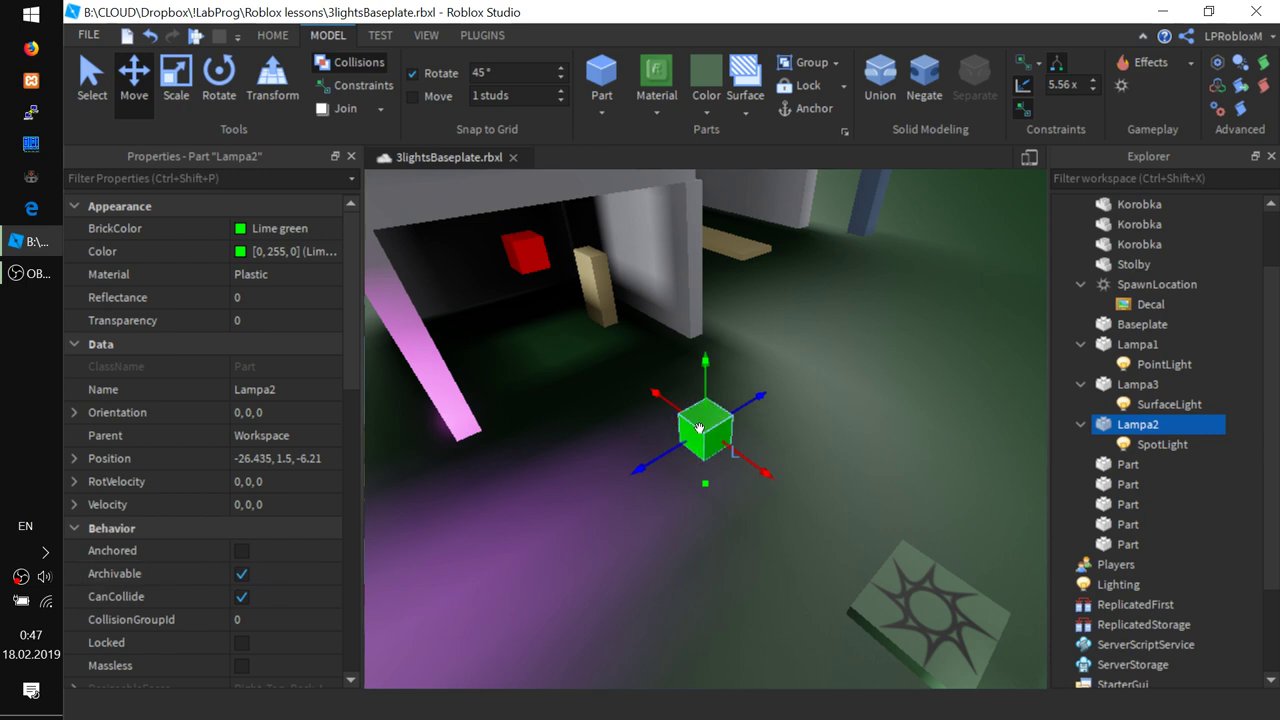
{"action": "scroll", "coordinate": [665, 455], "scroll_direction": "down", "scroll_amount": 3}
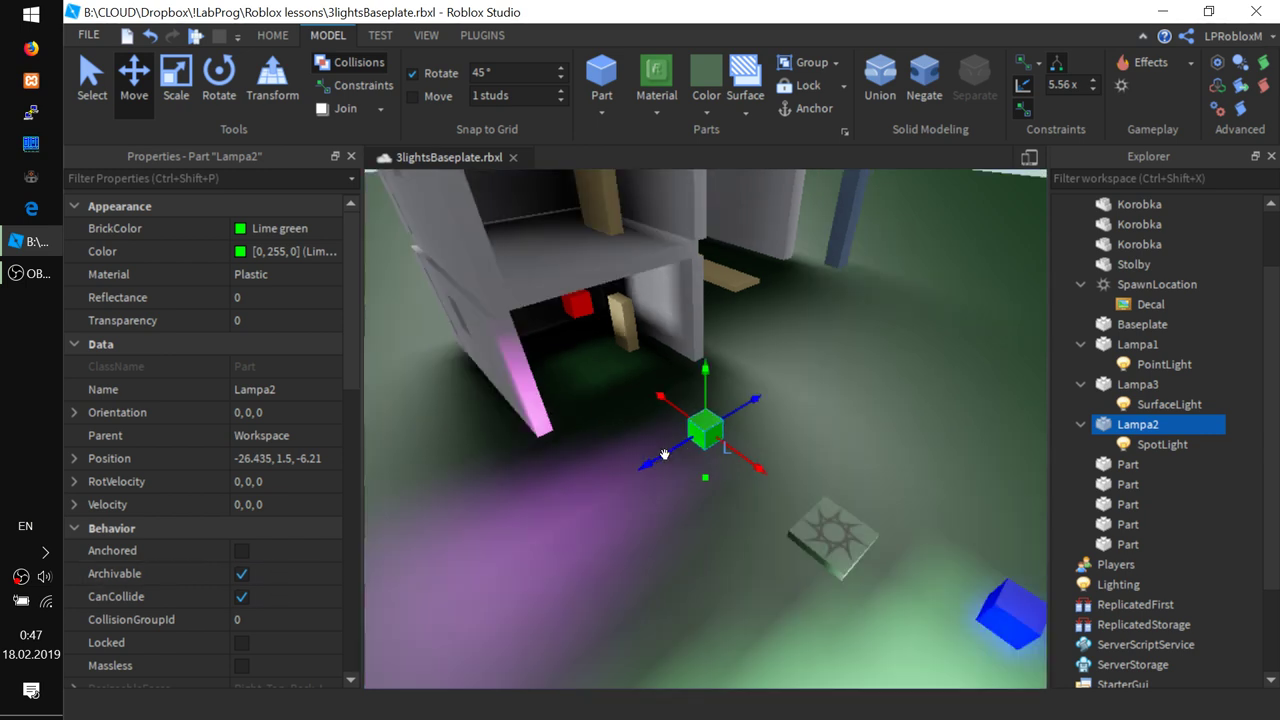
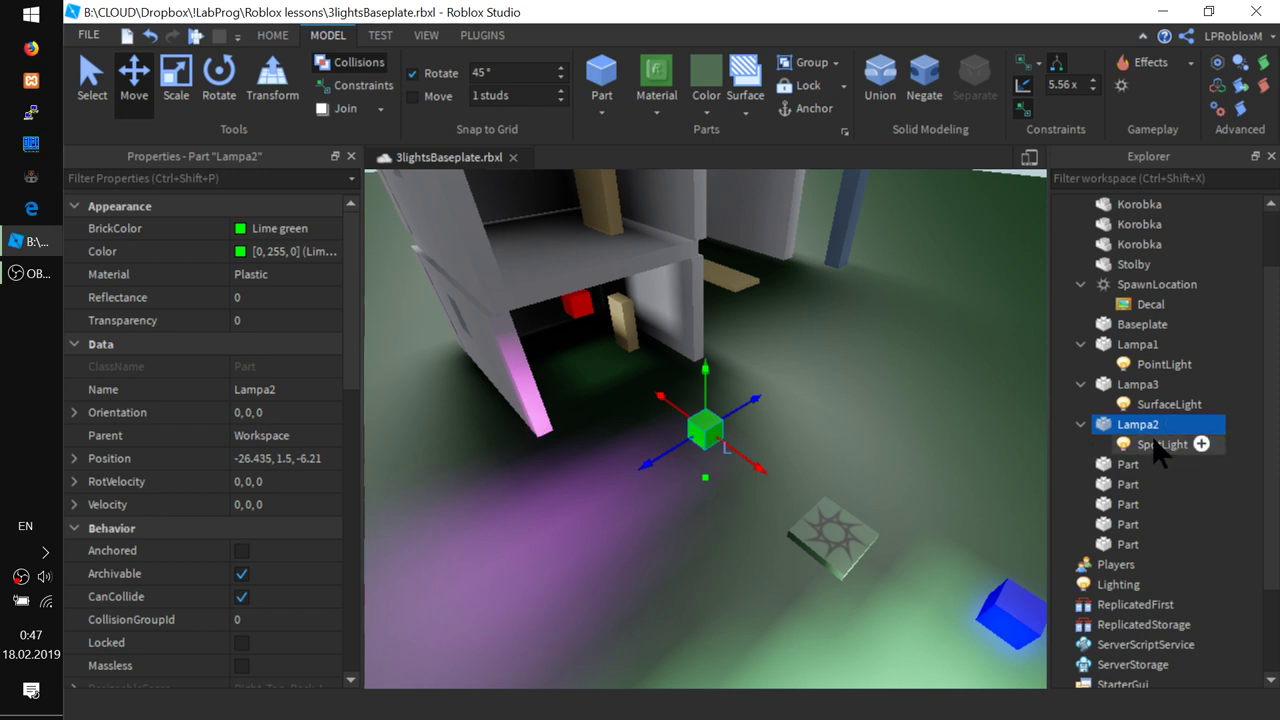
- Try the Back and Top faces for Lampa2's SpotLight and return the Face property to Front
{"action": "left_click", "coordinate": [1195, 444]}
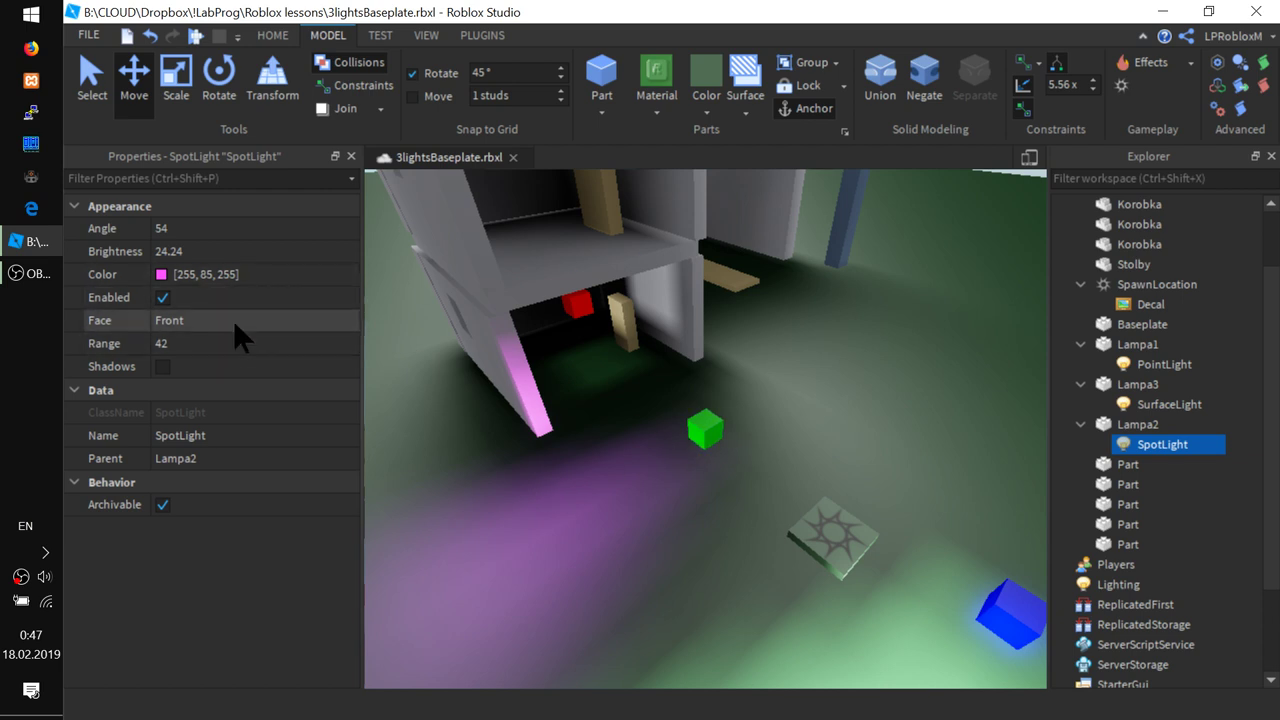
{"action": "left_click", "coordinate": [350, 322]}
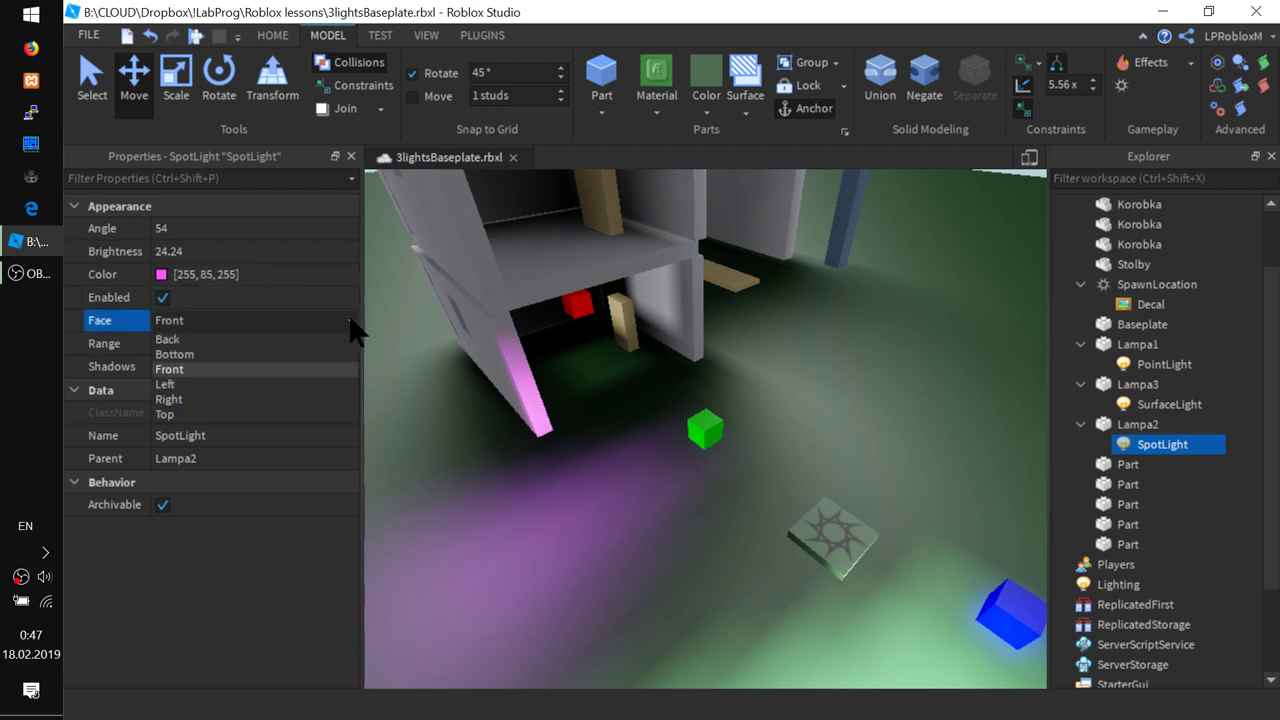
{"action": "left_click", "coordinate": [220, 339]}
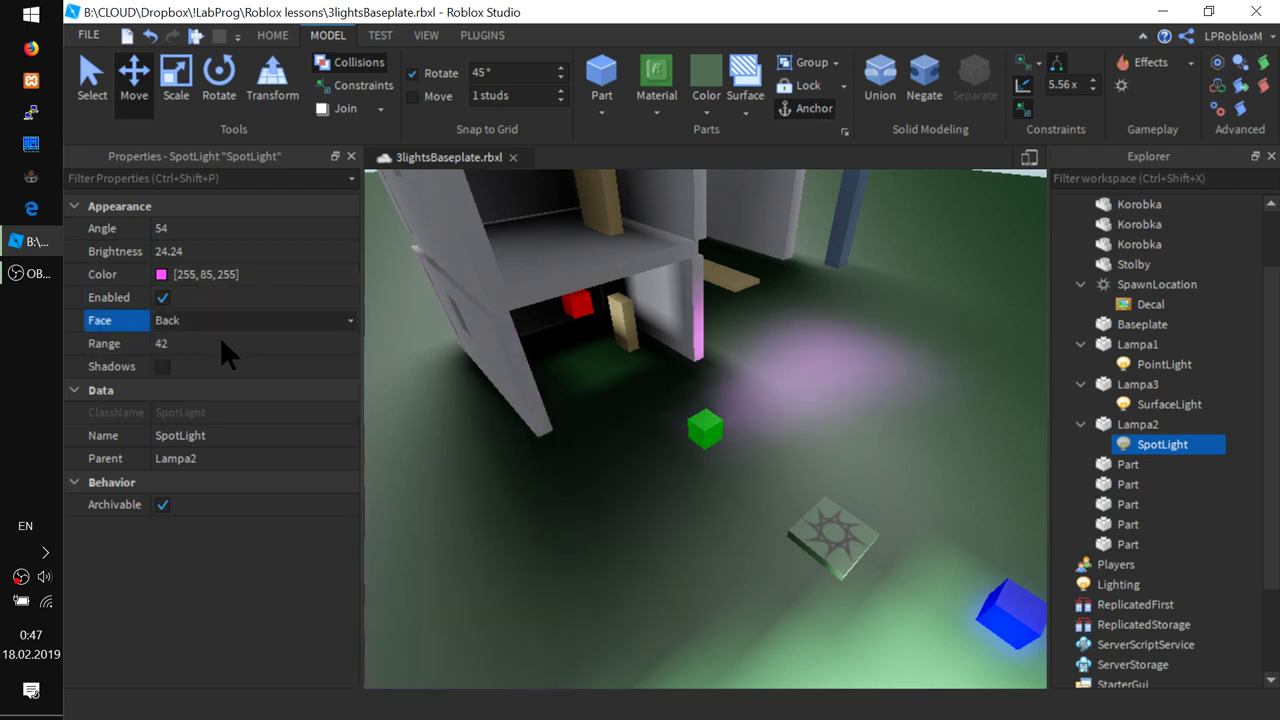
{"action": "left_click", "coordinate": [344, 314]}
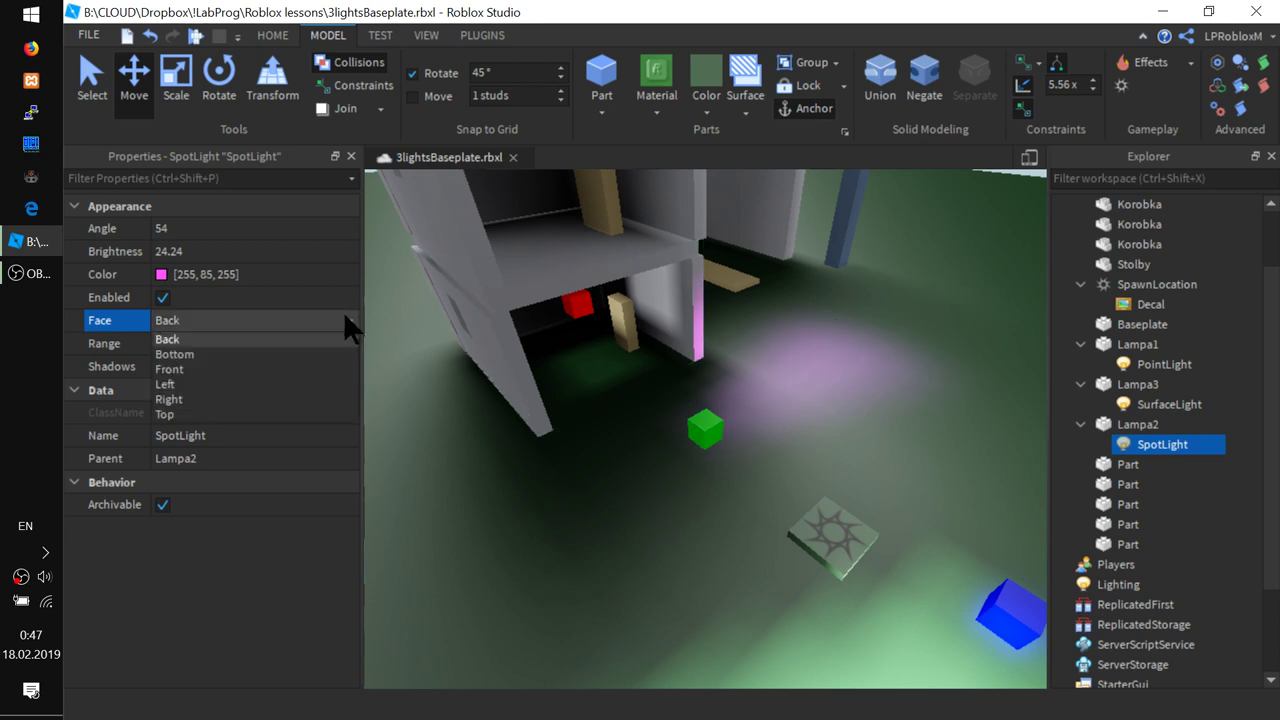
{"action": "left_click", "coordinate": [207, 411]}
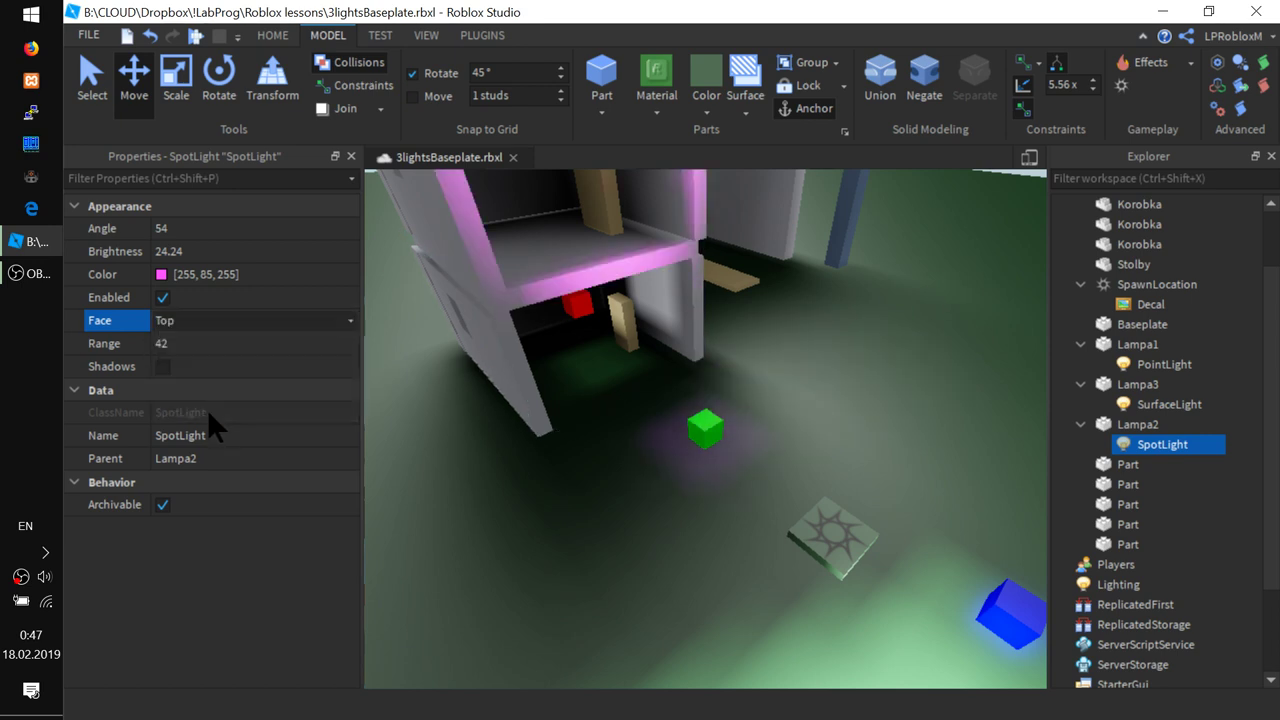
{"action": "left_click", "coordinate": [340, 318]}
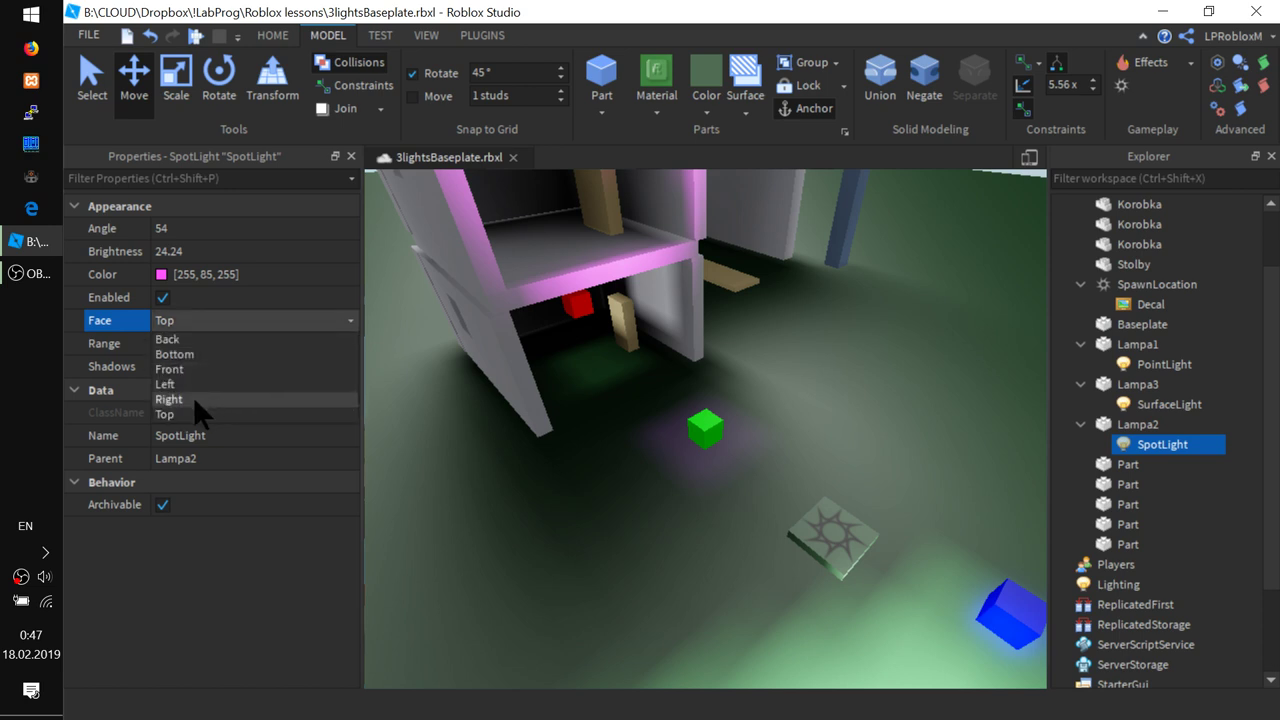
{"action": "left_click", "coordinate": [189, 364]}
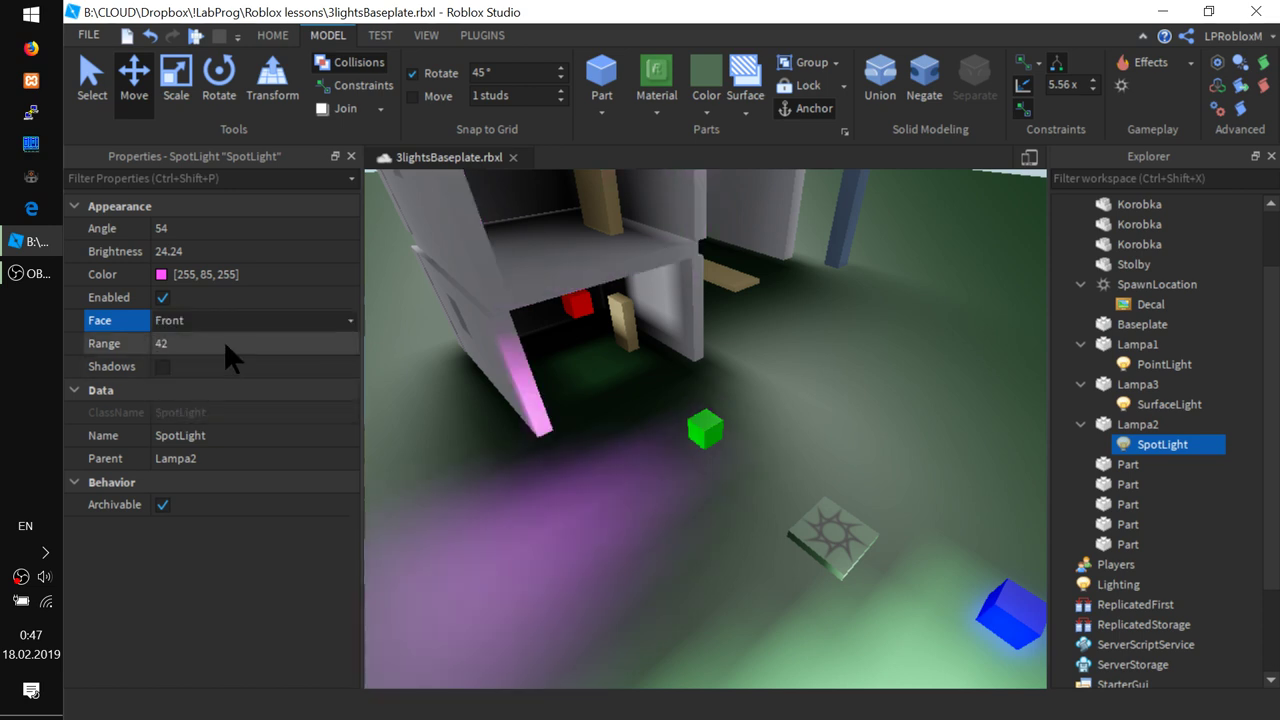
- Set the SpotLight's range to 45 and enable its shadows
{"action": "left_click", "coordinate": [225, 338]}
{"action": "mouse_move", "coordinate": [317, 339]}
{"action": "left_mouse_down"}
{"action": "mouse_move", "coordinate": [374, 336]}
{"action": "mouse_move", "coordinate": [296, 340]}
{"action": "left_mouse_up"}
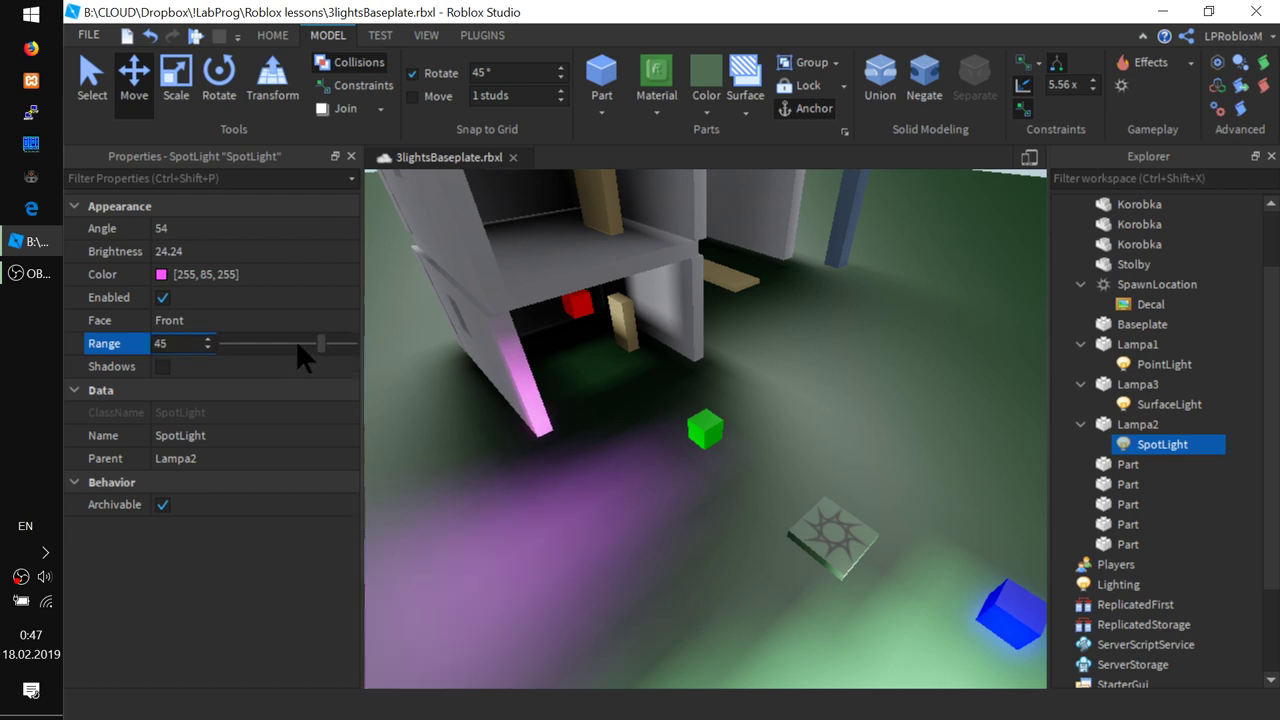
{"action": "left_click", "coordinate": [162, 366]}
- Rotate Lampa2 to an orientation of 0, -90, 0 and move it away from the house to about -37.72, 1.5, -14.8
{"action": "left_click", "coordinate": [704, 430]}
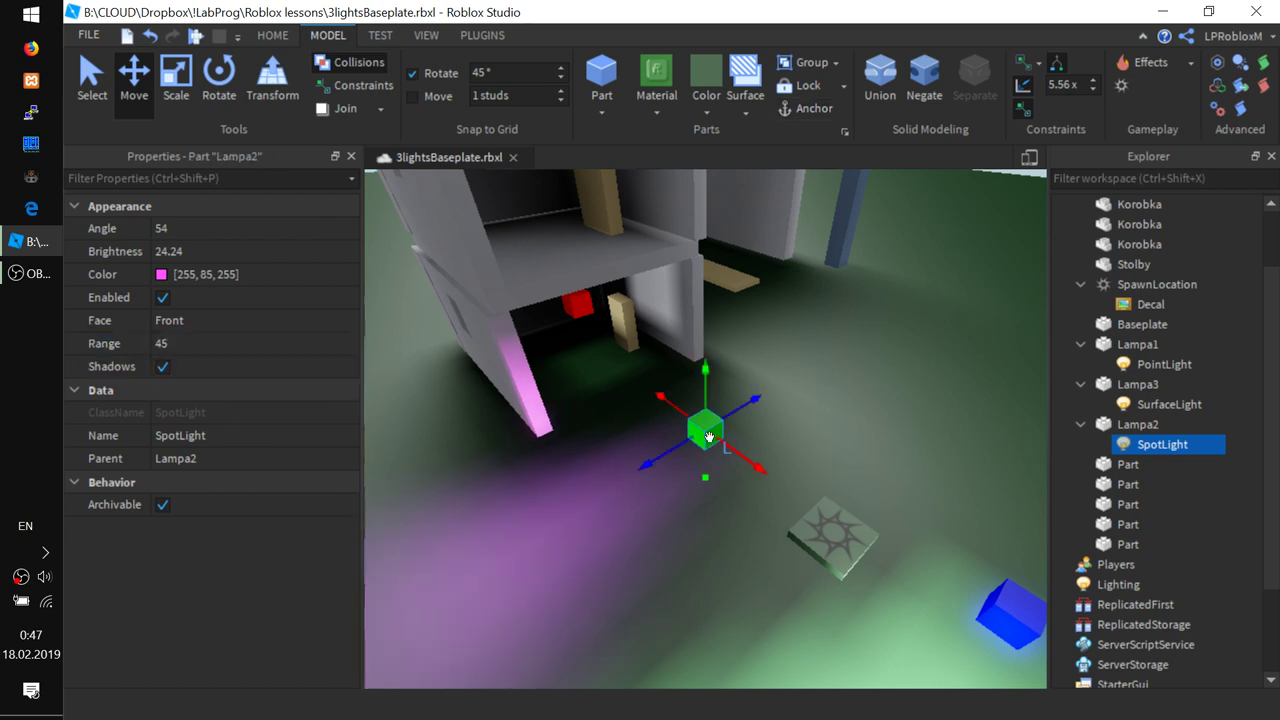
{"action": "left_click", "coordinate": [224, 84]}
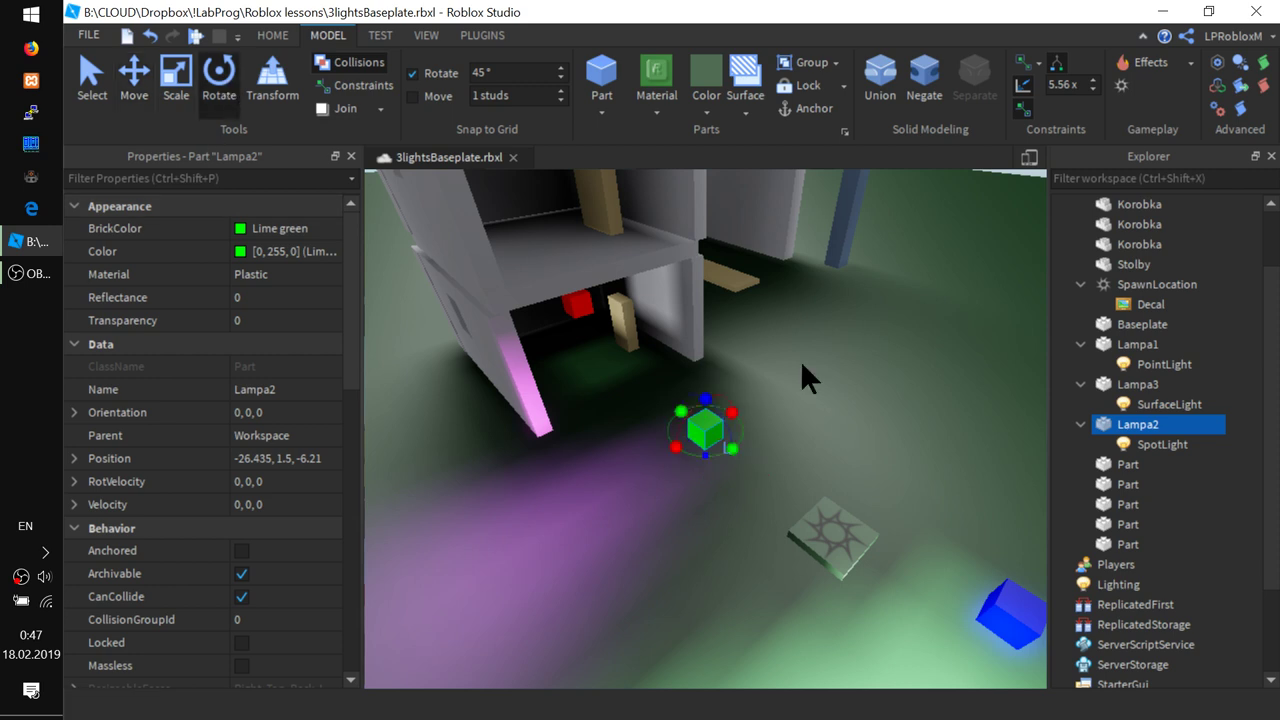
{"action": "left_click_drag", "start_coordinate": [729, 450], "coordinate": [629, 468]}
{"action": "left_click_drag", "start_coordinate": [693, 435], "coordinate": [705, 535]}
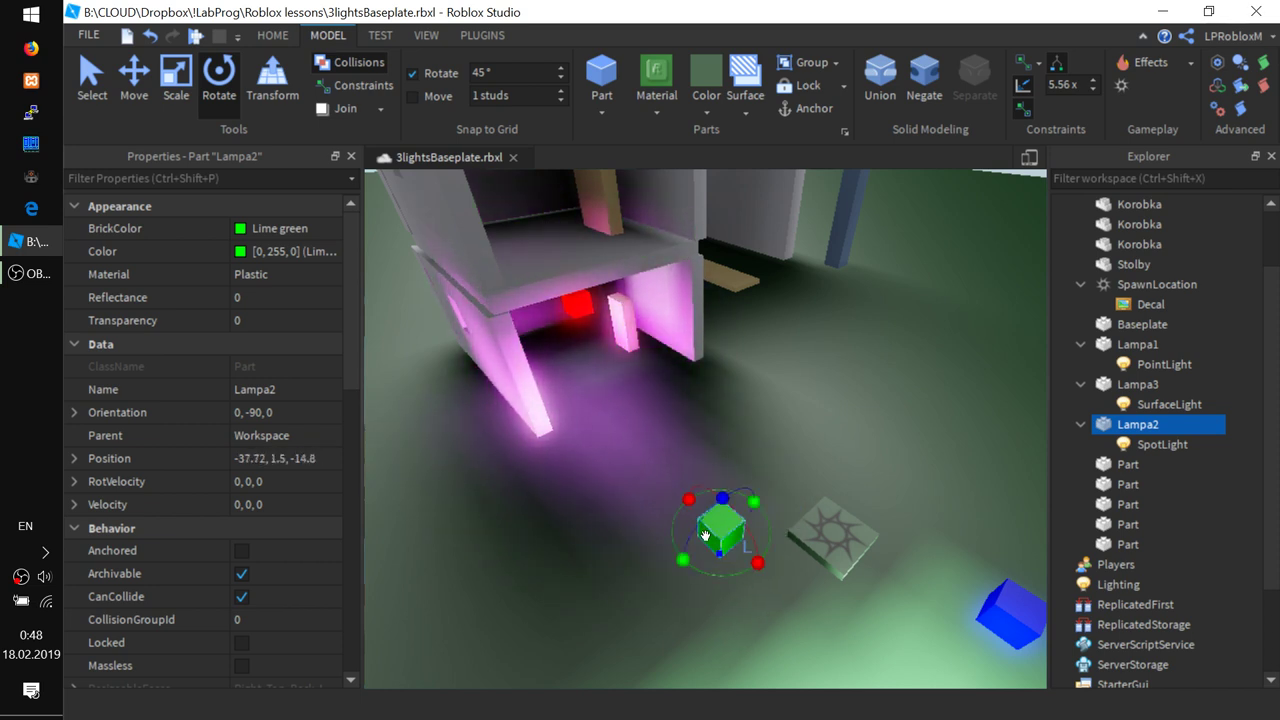
- Reduce the range of Lampa2's SpotLight to 30
{"action": "left_click", "coordinate": [1148, 447]}
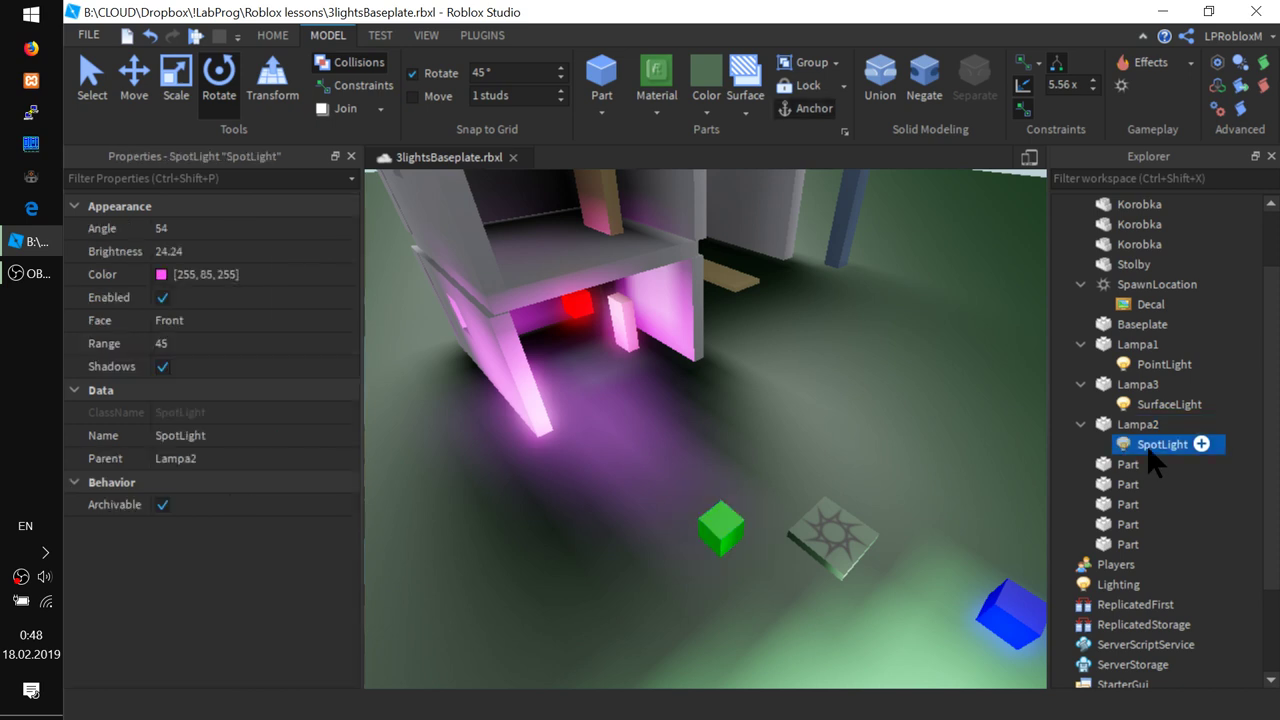
{"action": "left_click", "coordinate": [161, 366]}
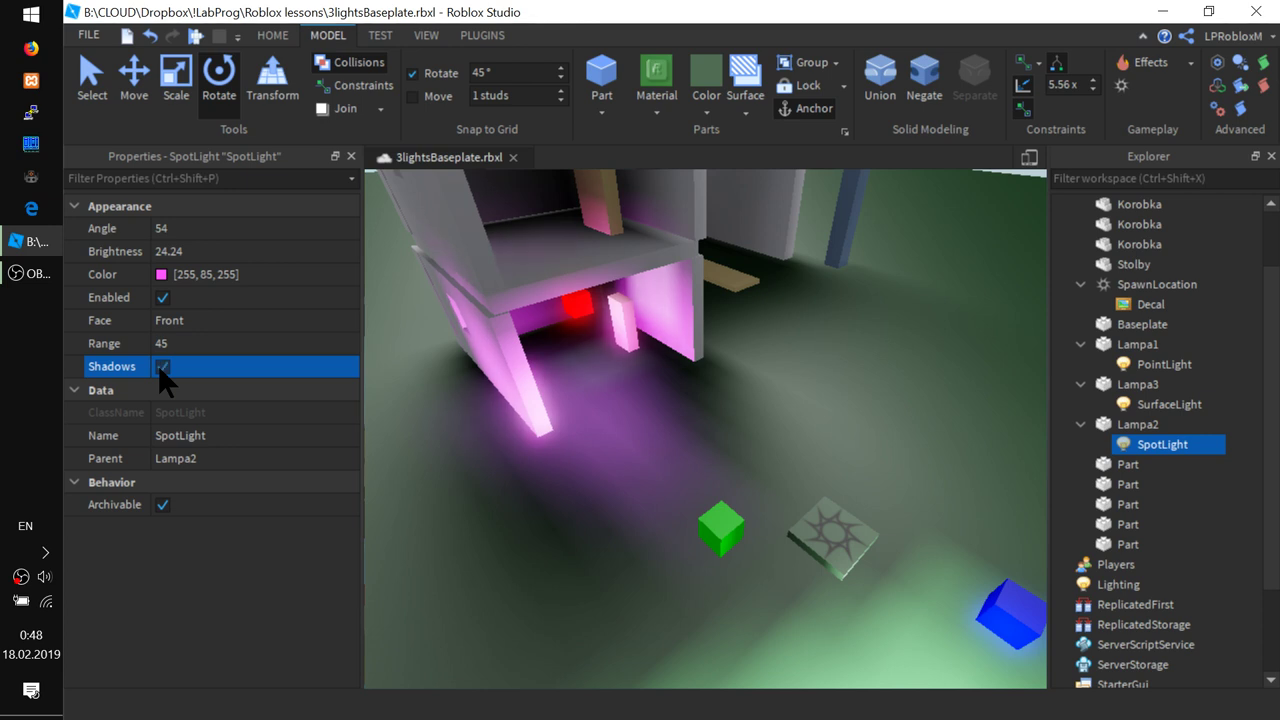
{"action": "left_click", "coordinate": [178, 343]}
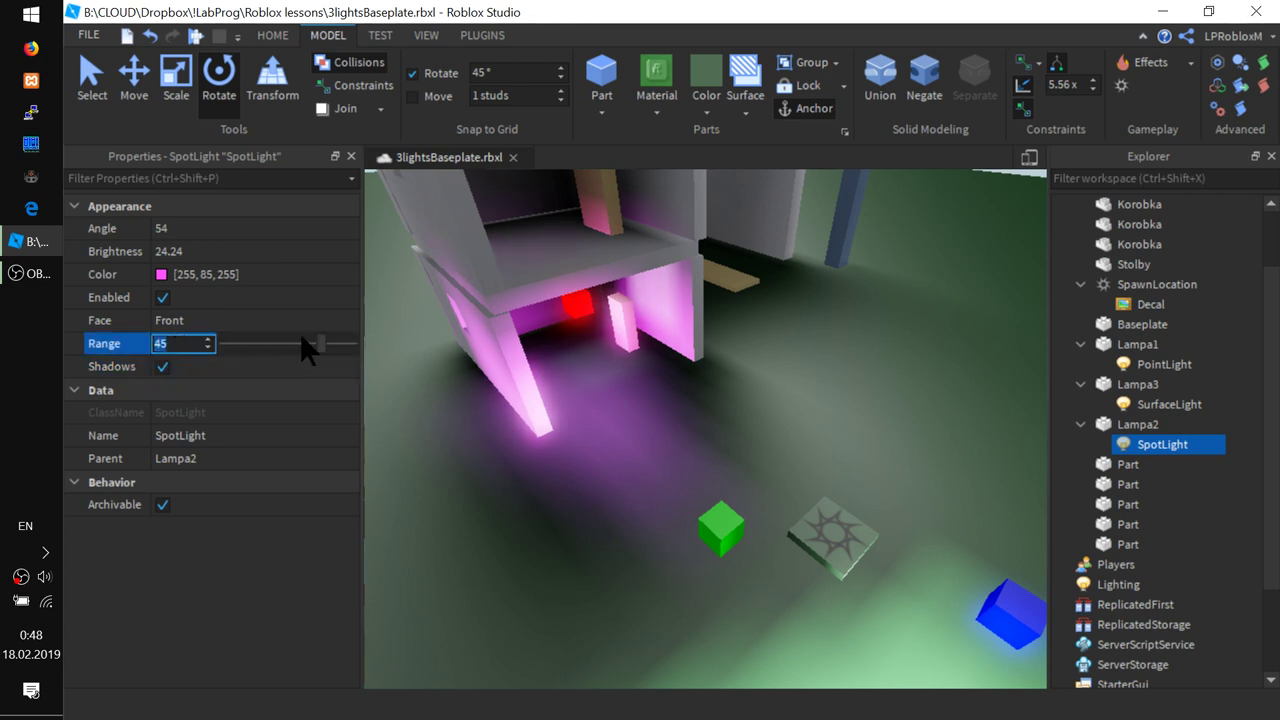
{"action": "left_click_drag", "start_coordinate": [323, 335], "coordinate": [290, 338]}
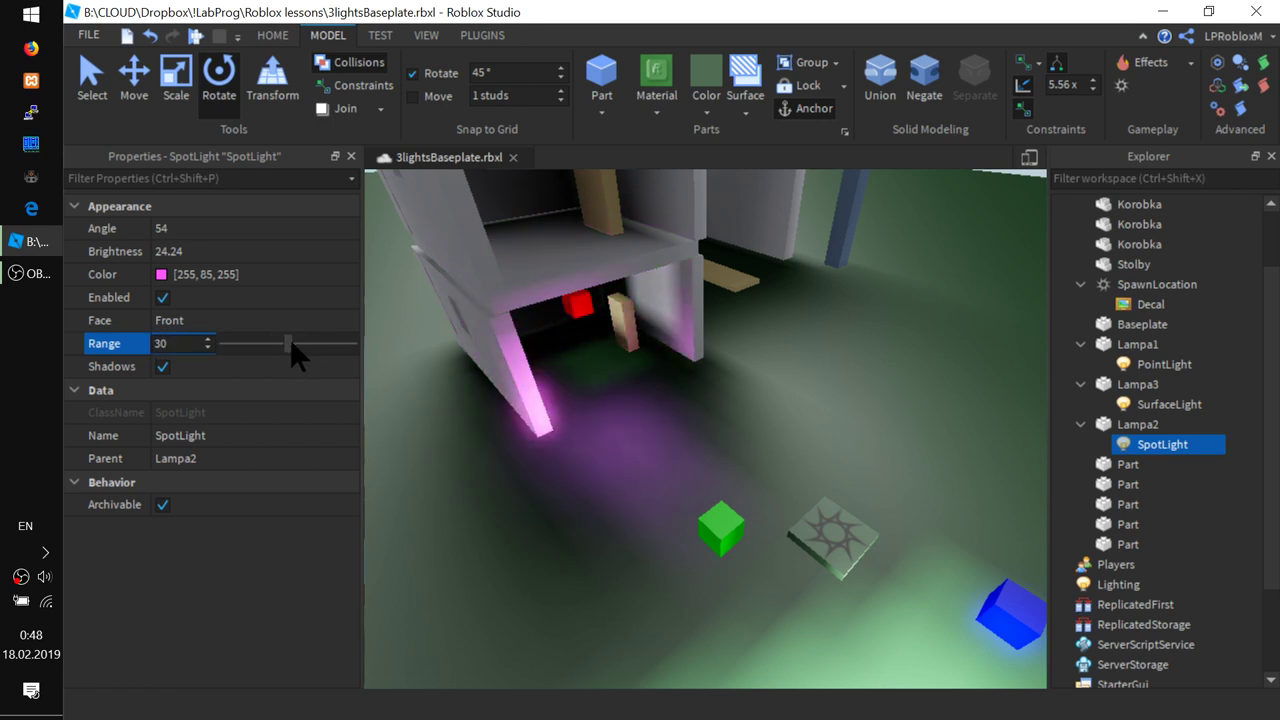
- Move Lampa2 against the house to about 6.4, 1.5, -9.65 and check how its light falls on the walls
{"action": "left_click_drag", "start_coordinate": [720, 527], "coordinate": [554, 328]}
{"action": "right_click_drag", "start_coordinate": [486, 416], "coordinate": [487, 418]}
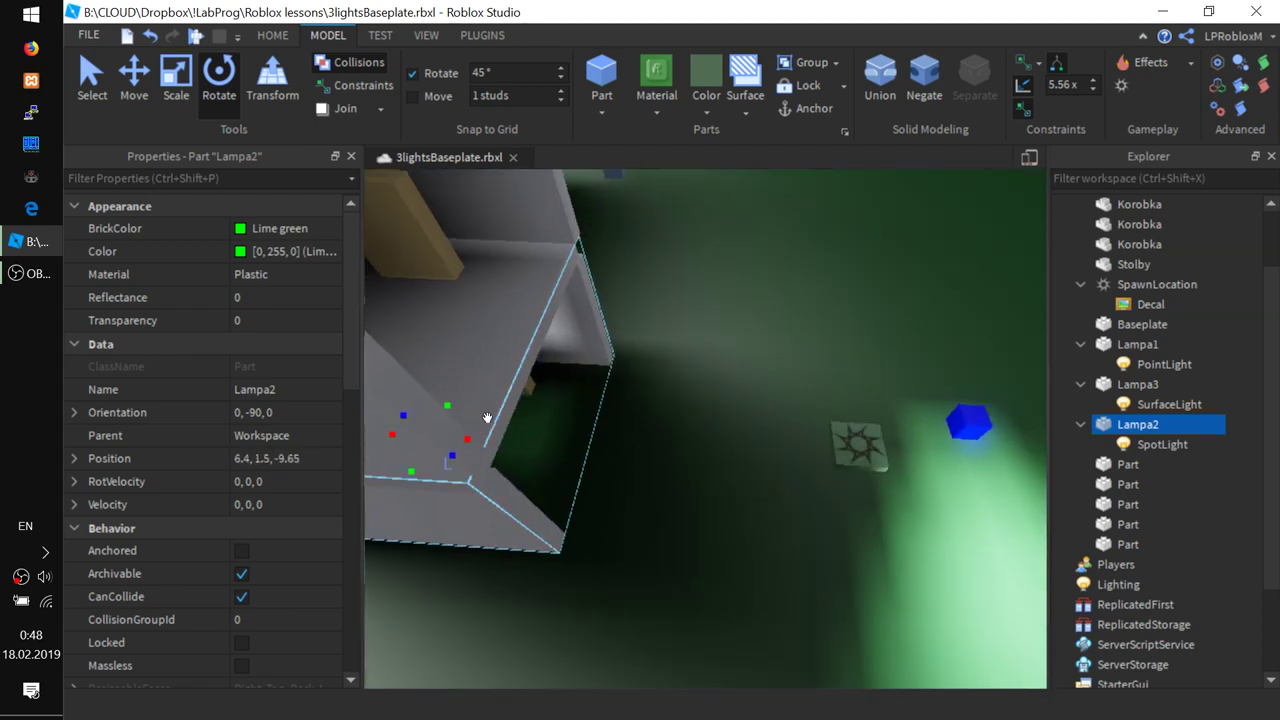
{"action": "key", "text": "f"}
{"action": "right_click_drag", "start_coordinate": [498, 537], "coordinate": [500, 540]}
{"action": "scroll", "coordinate": [485, 556], "scroll_direction": "down", "scroll_amount": 2}
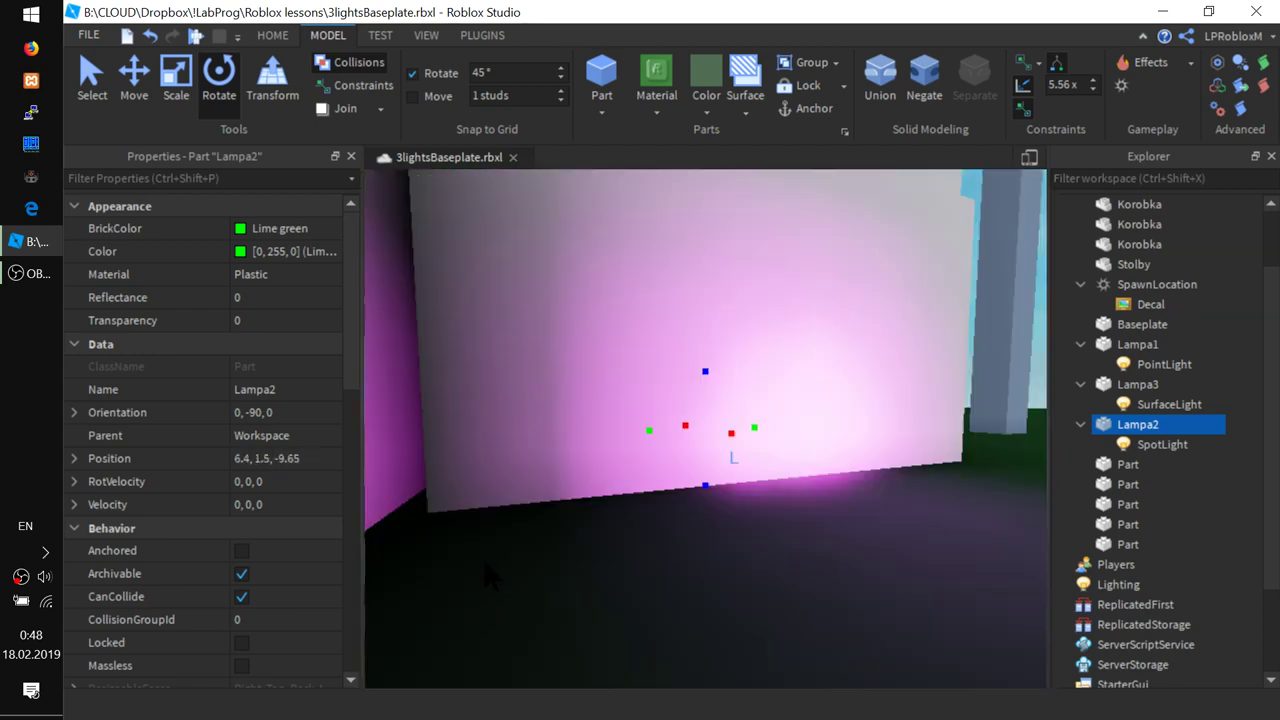
{"action": "right_click_drag", "start_coordinate": [548, 601], "coordinate": [549, 603]}
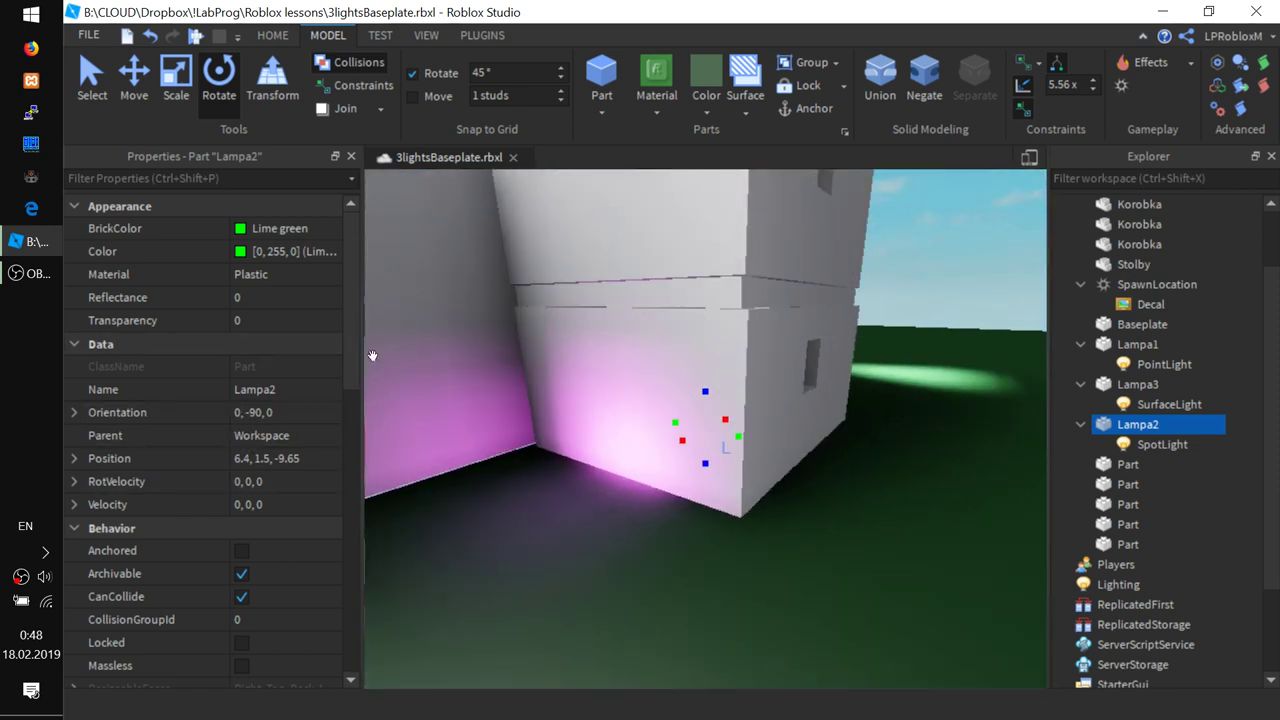
- Switch the shadows of Lampa2's SpotLight off and back on to compare the light on the house walls
{"action": "left_click", "coordinate": [1160, 444]}
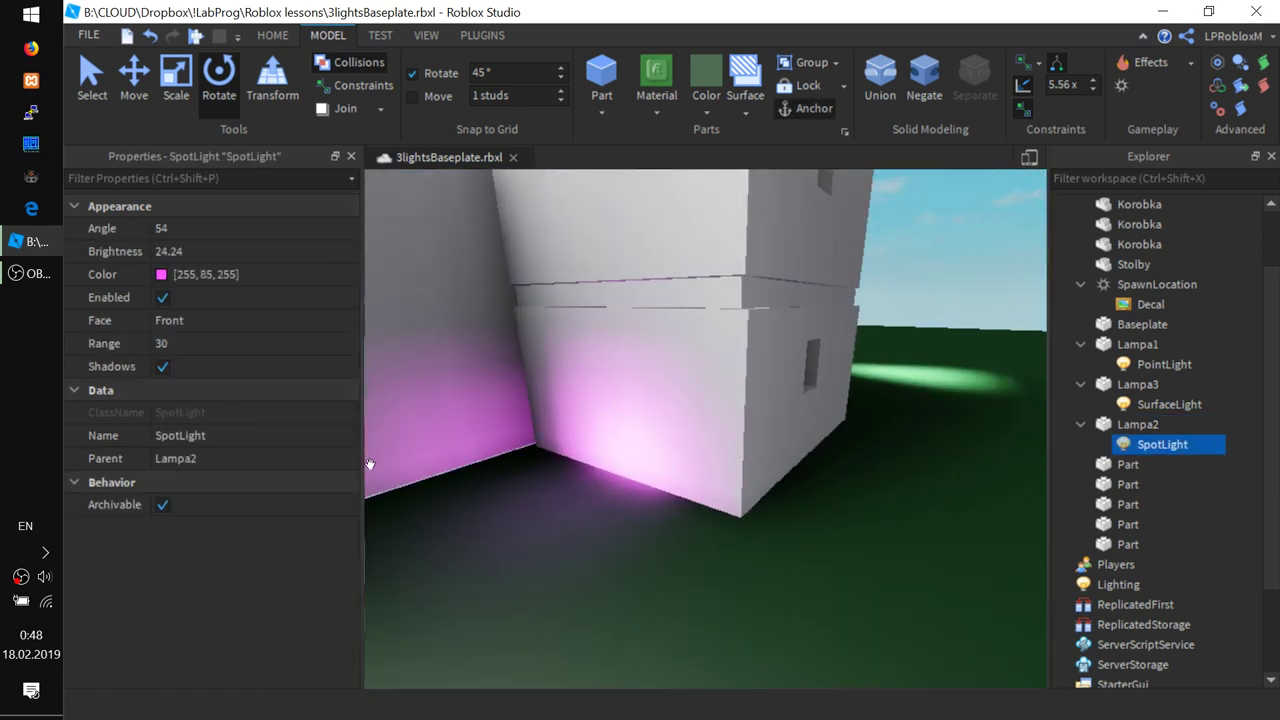
{"action": "left_click", "coordinate": [161, 367]}
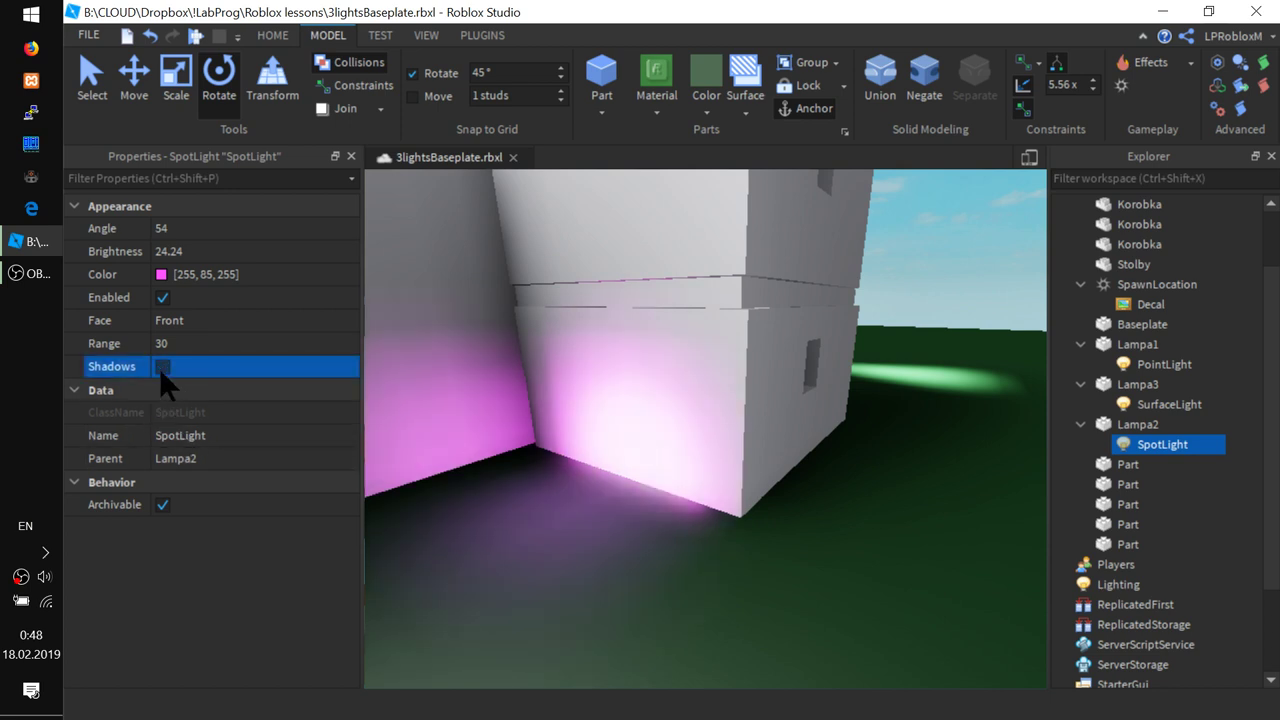
{"action": "left_click", "coordinate": [161, 367]}
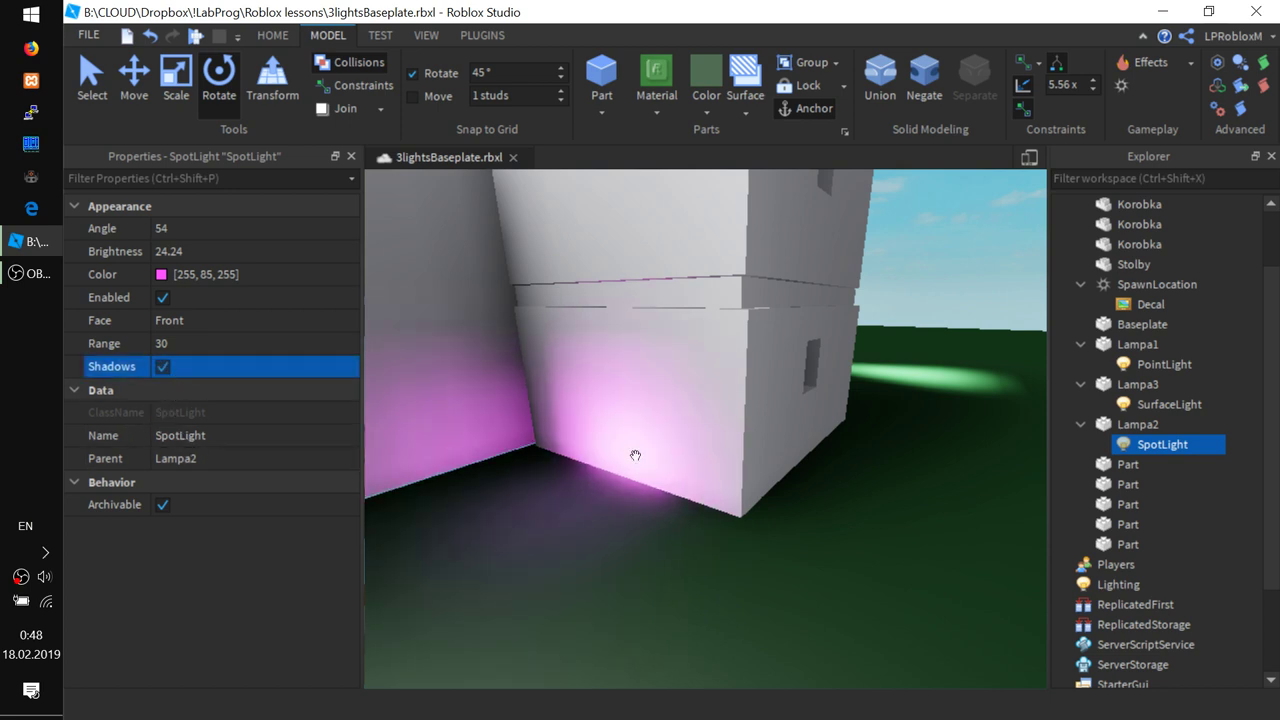
- Reduce the SpotLight's range to 9 and inspect the house from outside and from its open side
{"action": "left_click", "coordinate": [175, 343]}
{"action": "mouse_move", "coordinate": [271, 339]}
{"action": "left_mouse_down"}
{"action": "mouse_move", "coordinate": [284, 340]}
{"action": "mouse_move", "coordinate": [247, 341]}
{"action": "left_mouse_up"}
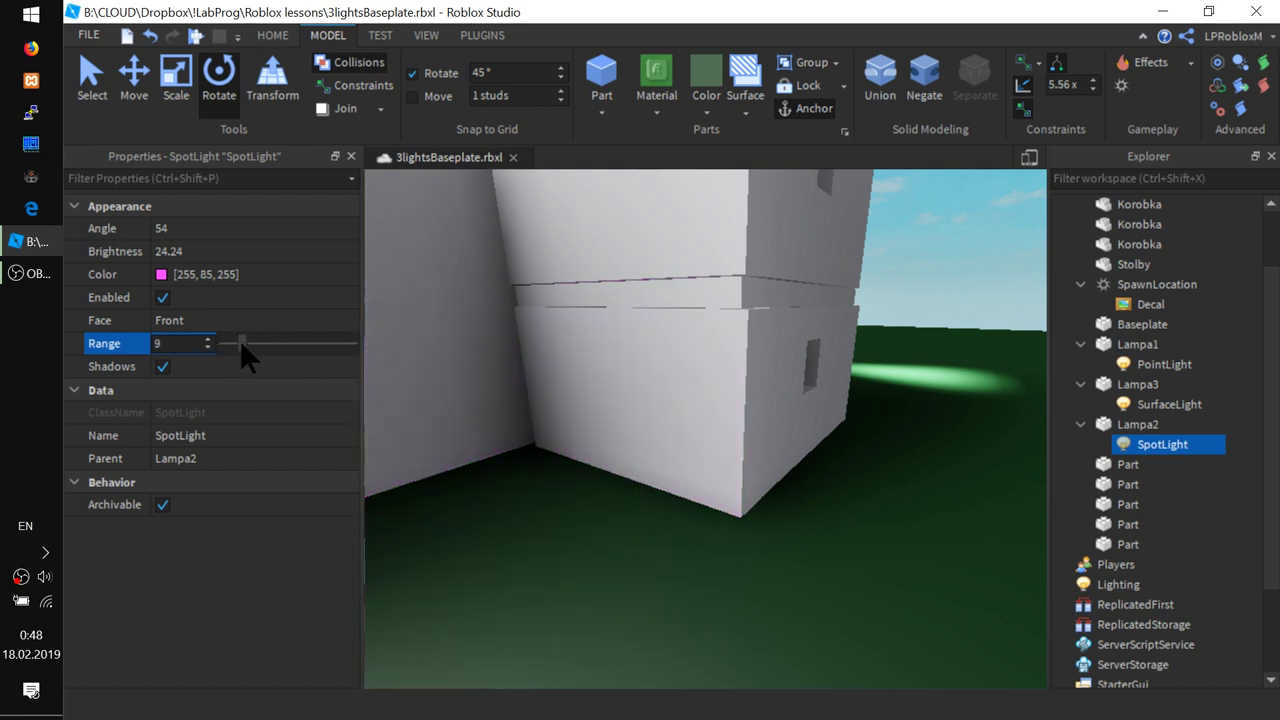
{"action": "right_click_drag", "start_coordinate": [871, 479], "coordinate": [872, 486]}
{"action": "right_click_drag", "start_coordinate": [665, 472], "coordinate": [664, 469]}
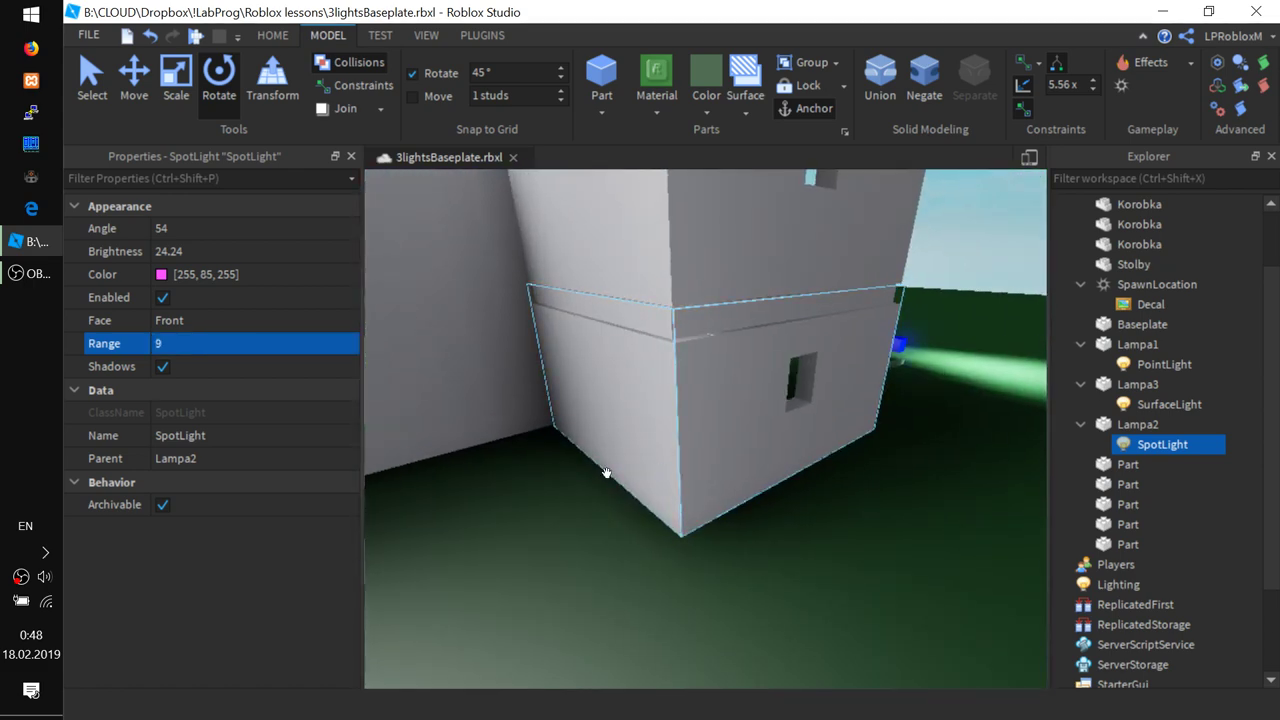
{"action": "right_click_drag", "start_coordinate": [751, 440], "coordinate": [609, 429]}
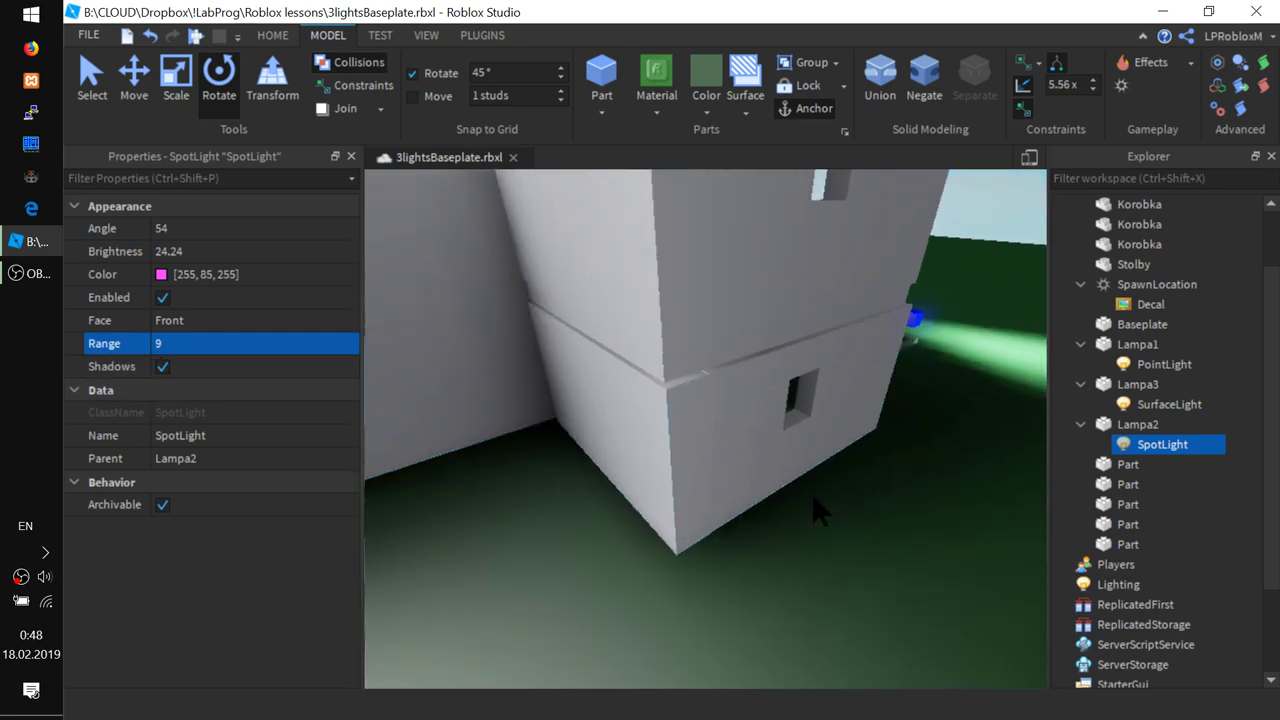
{"action": "right_click_drag", "start_coordinate": [813, 497], "coordinate": [771, 467]}
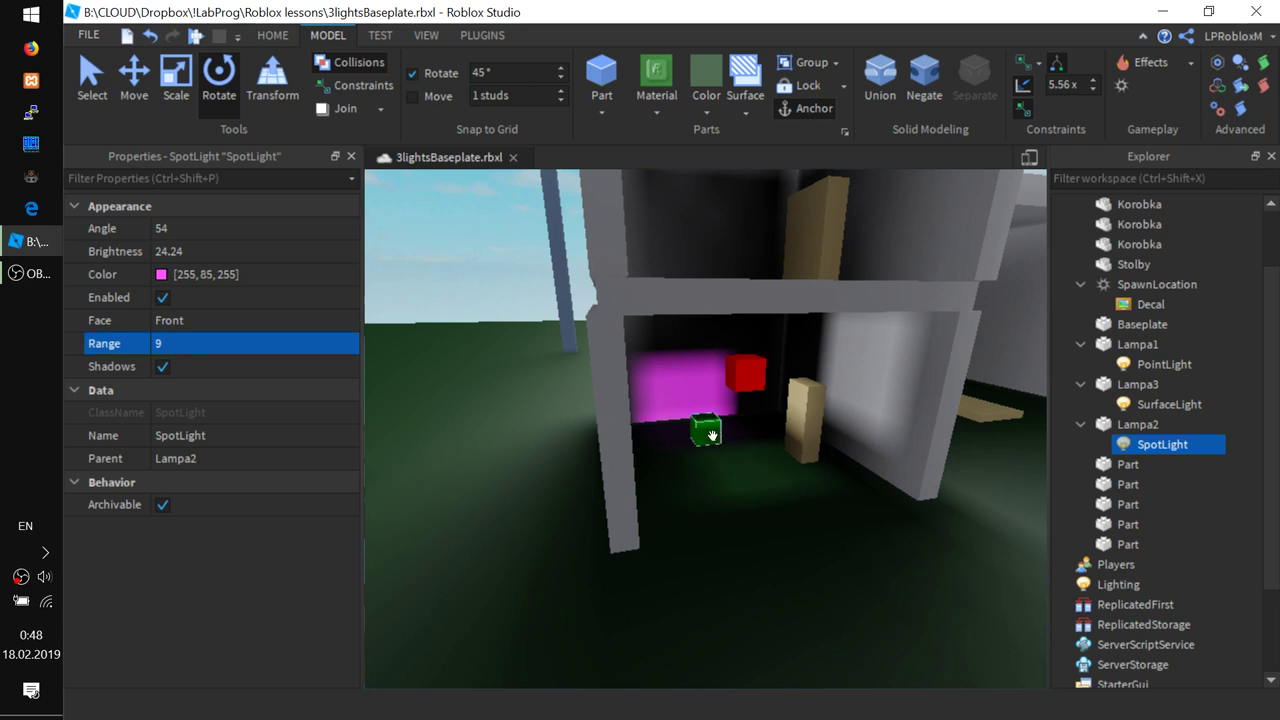
- Move Lampa2 within the ground-floor room to about 2.7, 1.5, -11.15 and toggle its SpotLight's shadows to compare the lighting
{"action": "mouse_move", "coordinate": [712, 434]}
{"action": "left_mouse_down"}
{"action": "mouse_move", "coordinate": [700, 420]}
{"action": "mouse_move", "coordinate": [746, 540]}
{"action": "mouse_move", "coordinate": [694, 426]}
{"action": "mouse_move", "coordinate": [709, 446]}
{"action": "left_mouse_up"}
{"action": "right_click_drag", "start_coordinate": [709, 446], "coordinate": [514, 497]}
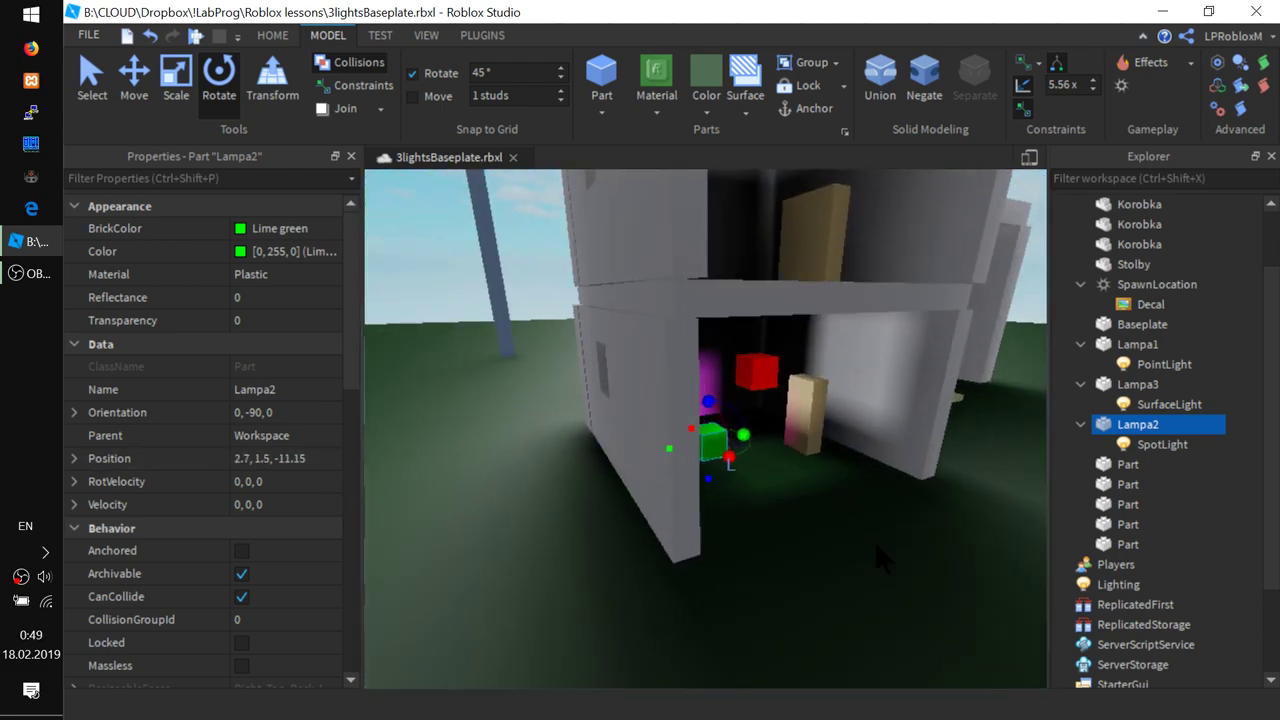
{"action": "left_click", "coordinate": [1157, 445]}
{"action": "right_click_drag", "start_coordinate": [640, 530], "coordinate": [637, 527]}
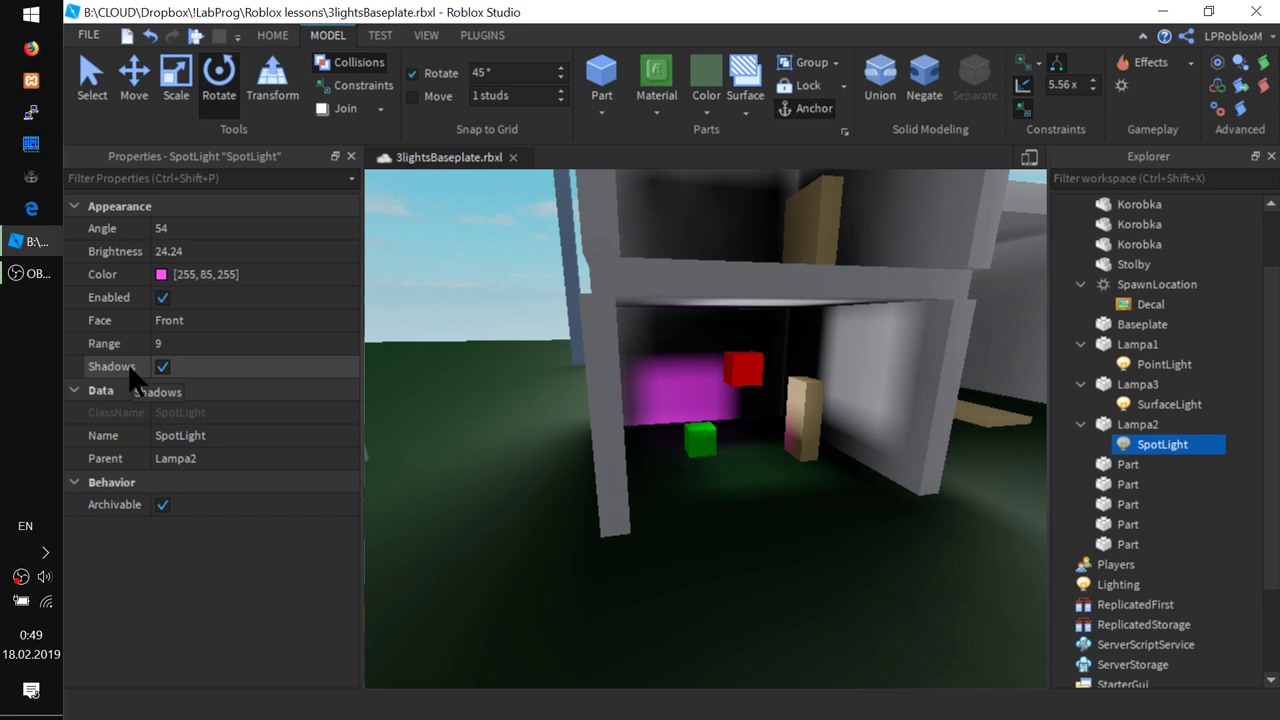
{"action": "left_click", "coordinate": [161, 366]}
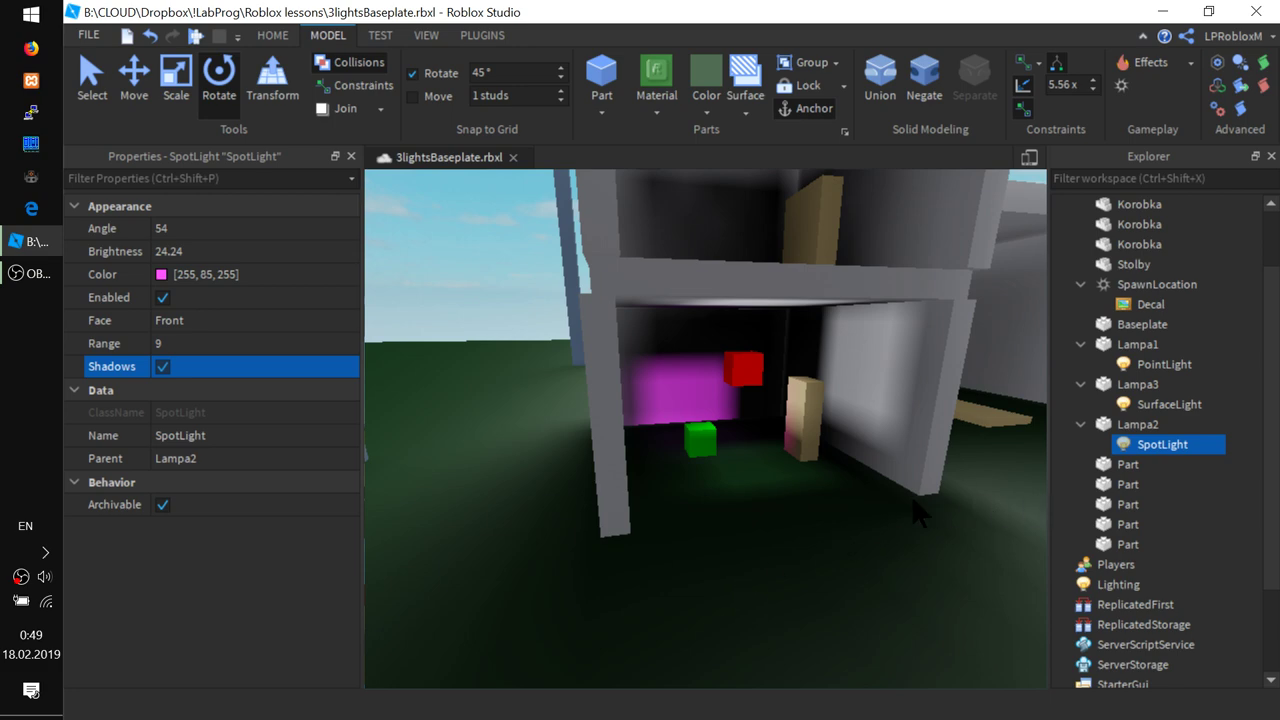
- Move Lampa2 onto the floor of the second-storey room, at about -2.03, 19.22, -8.99
{"action": "left_click", "coordinate": [712, 440]}
{"action": "key", "text": "f"}
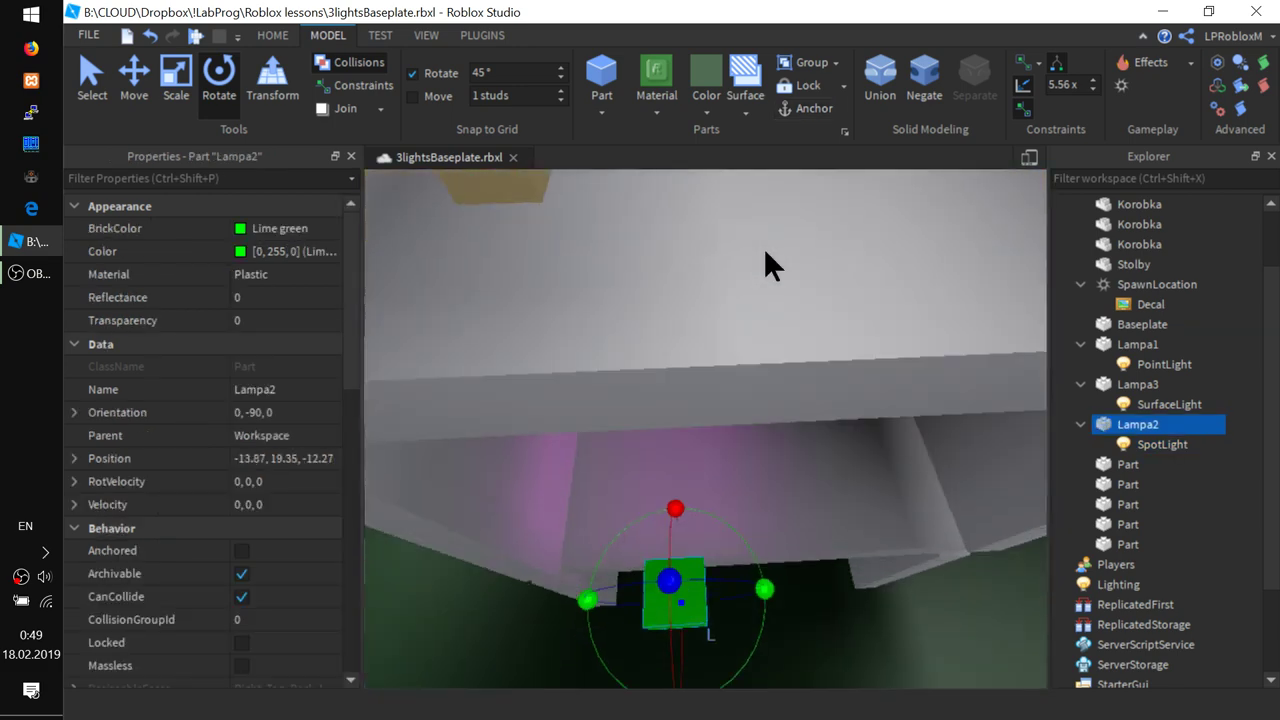
{"action": "left_click_drag", "start_coordinate": [700, 497], "coordinate": [738, 340]}
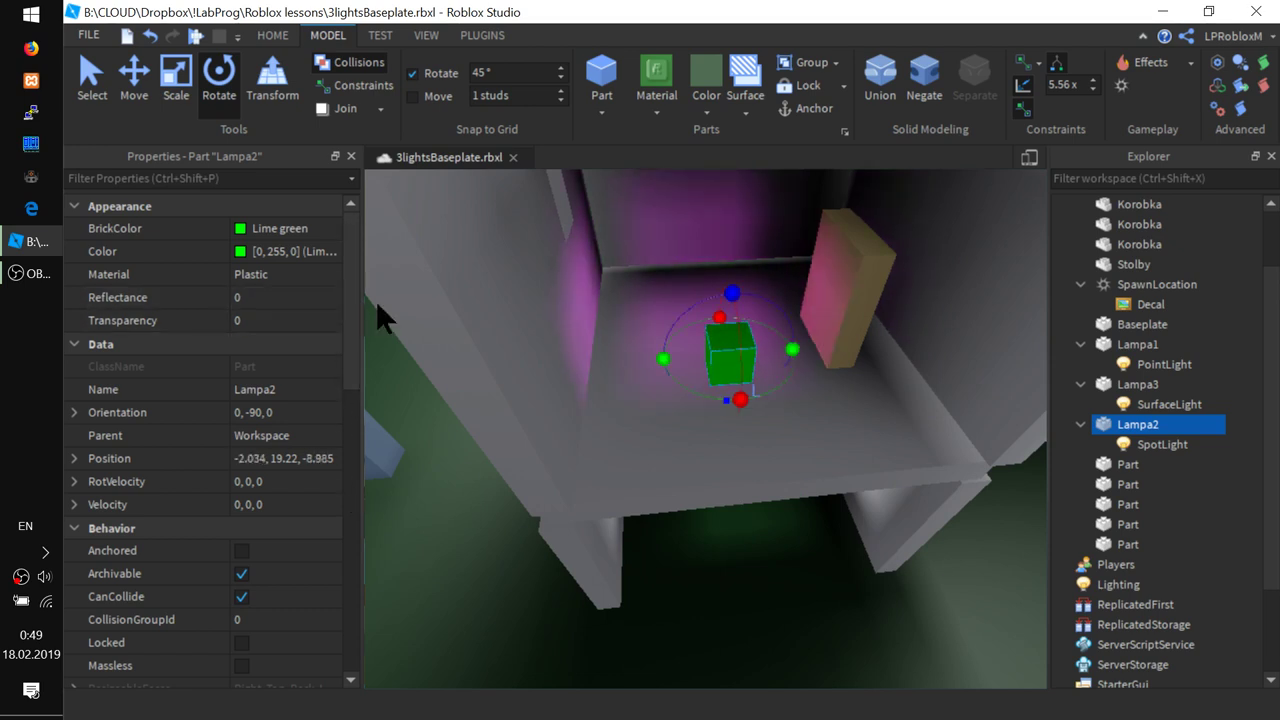
- Set the face of Lampa2's SpotLight to Bottom
{"action": "left_click", "coordinate": [1157, 447]}
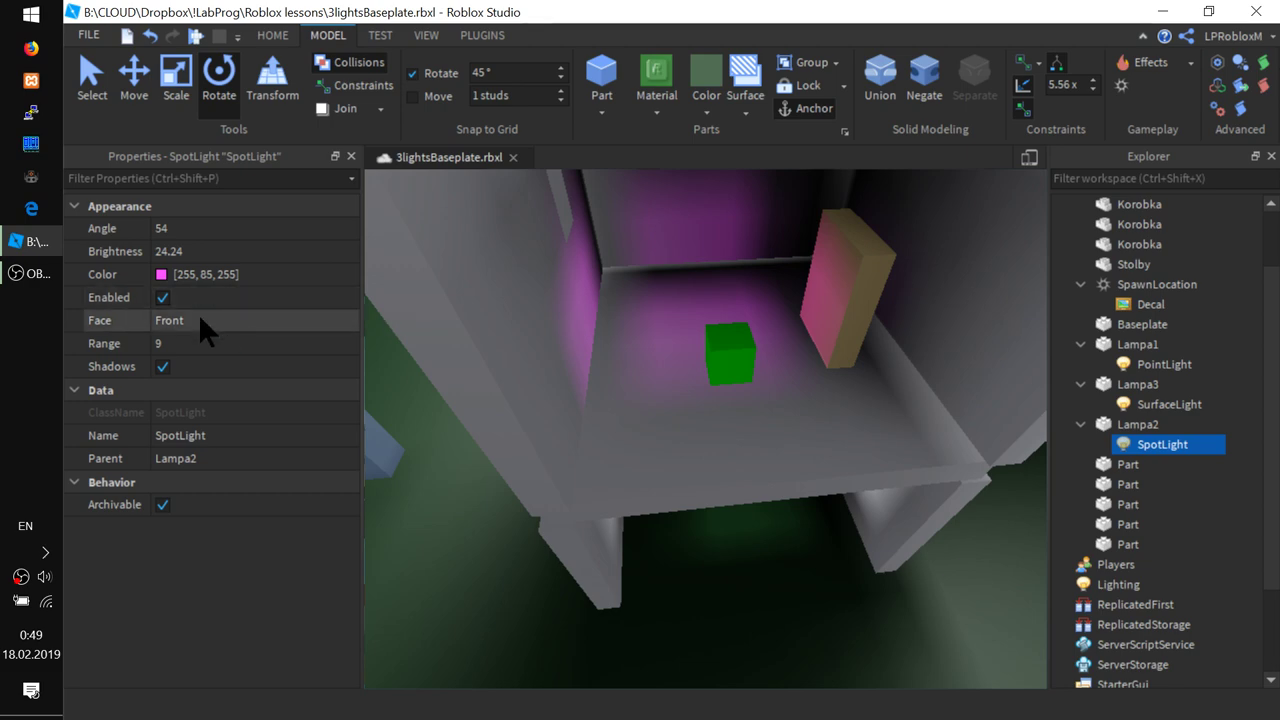
{"action": "left_click", "coordinate": [297, 320]}
{"action": "left_click", "coordinate": [349, 320]}
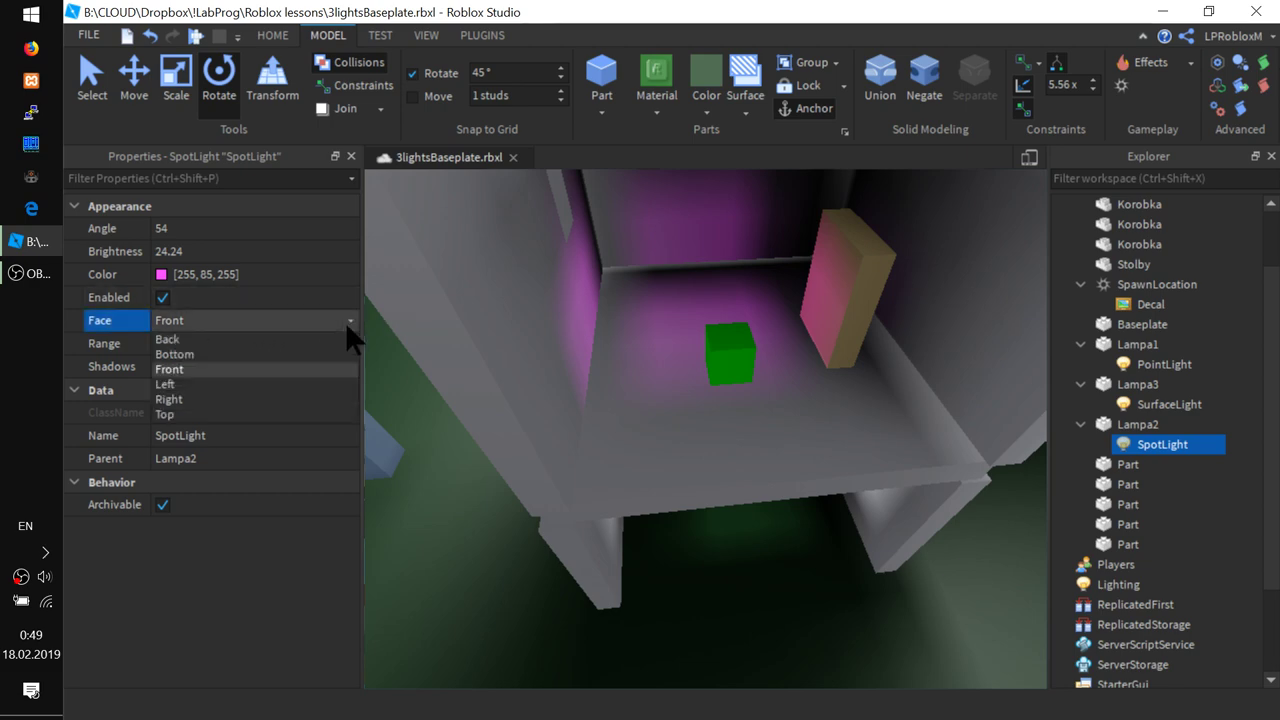
{"action": "left_click", "coordinate": [273, 353]}
- Raise Lampa2 to just under the second-storey ceiling, at a height of about 31.85, and check the light on the floor
{"action": "left_click", "coordinate": [712, 371]}
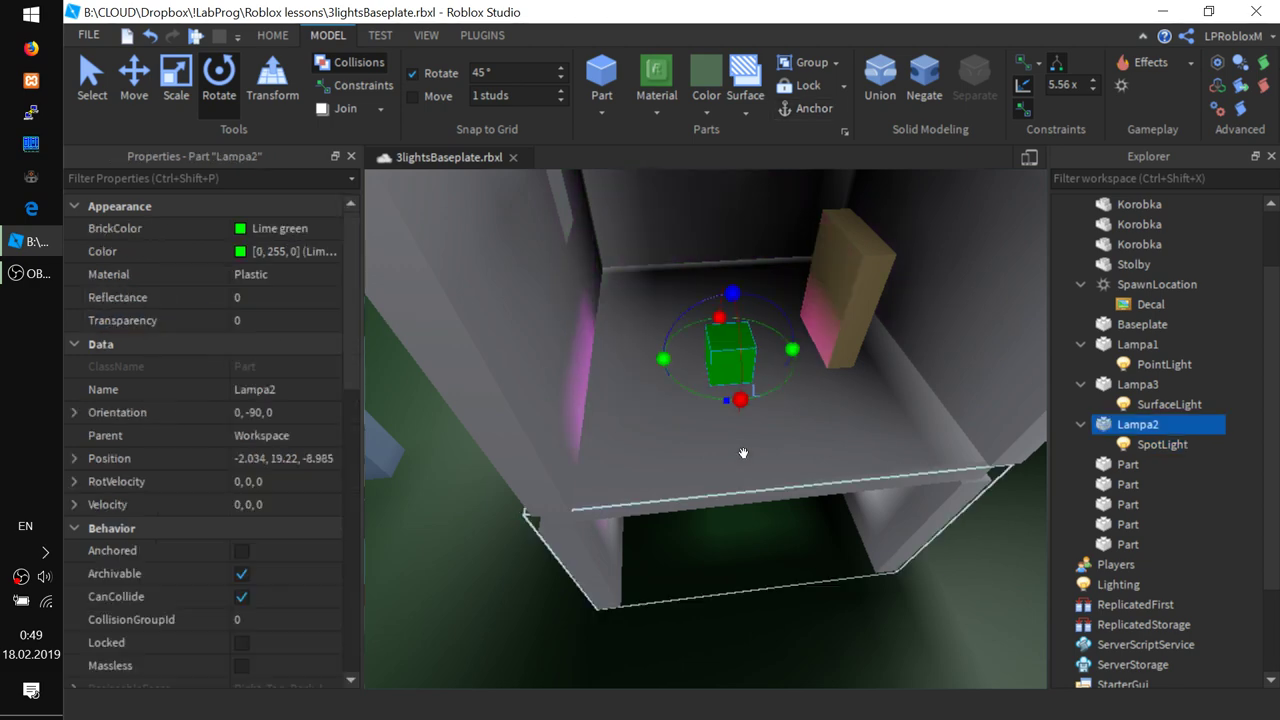
{"action": "right_click_drag", "start_coordinate": [743, 454], "coordinate": [742, 450]}
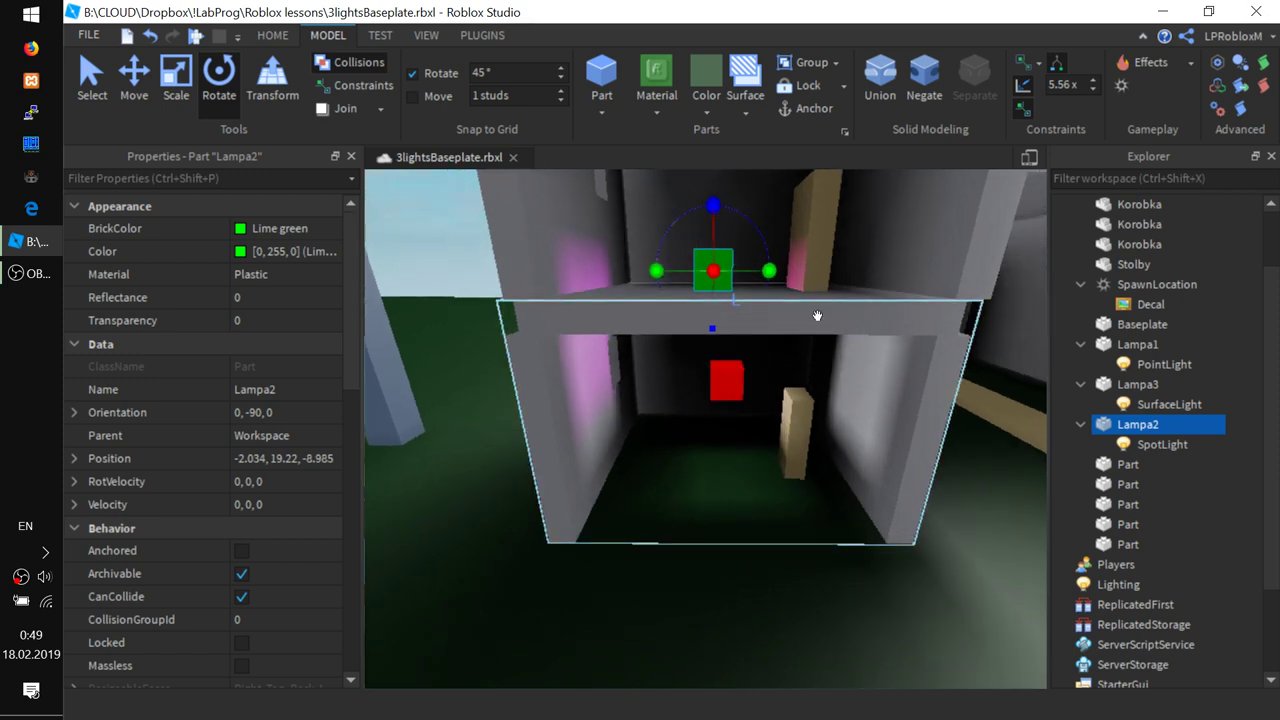
{"action": "key", "text": "f"}
{"action": "left_click", "coordinate": [140, 102]}
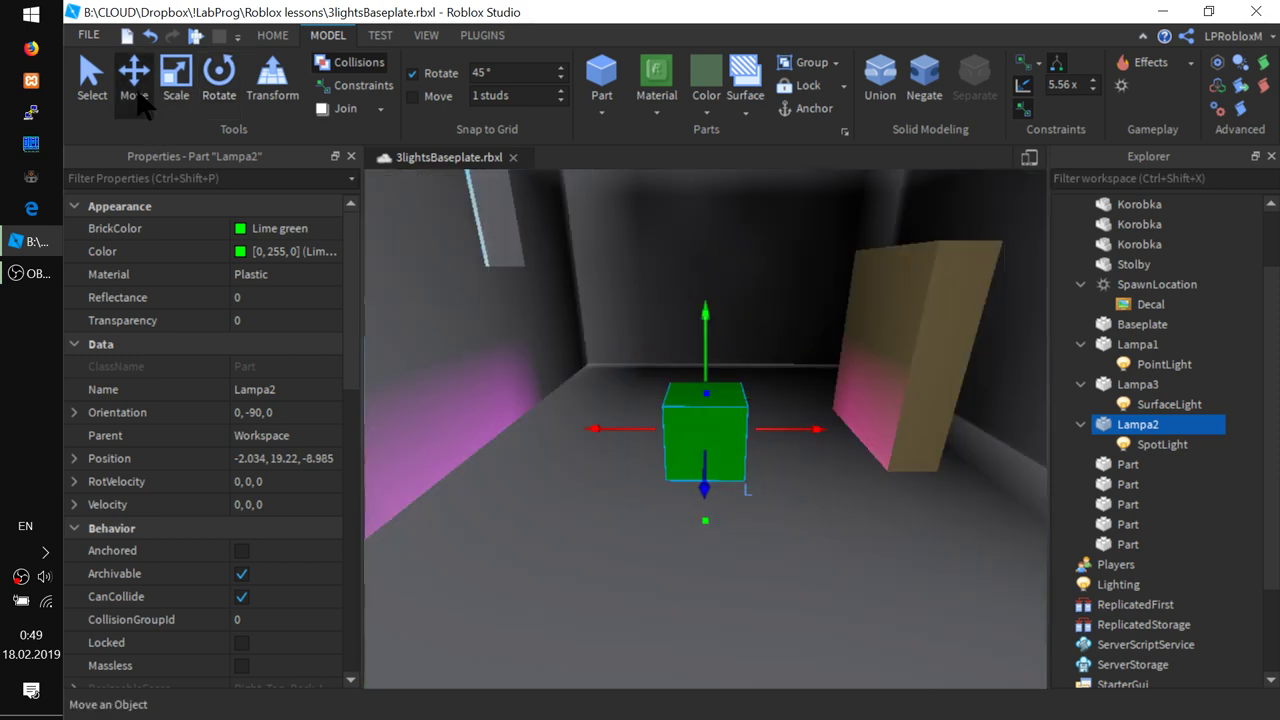
{"action": "left_click_drag", "start_coordinate": [696, 331], "coordinate": [700, 222]}
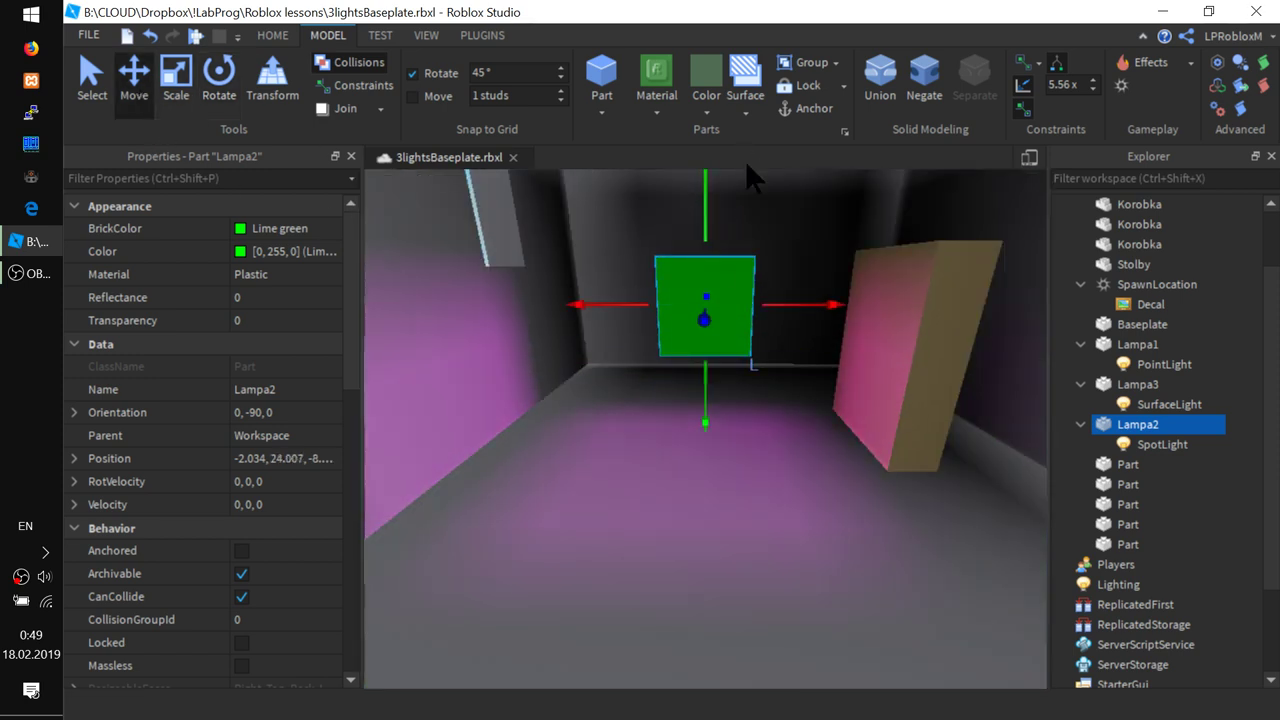
{"action": "scroll", "coordinate": [732, 329], "scroll_direction": "down", "scroll_amount": 5}
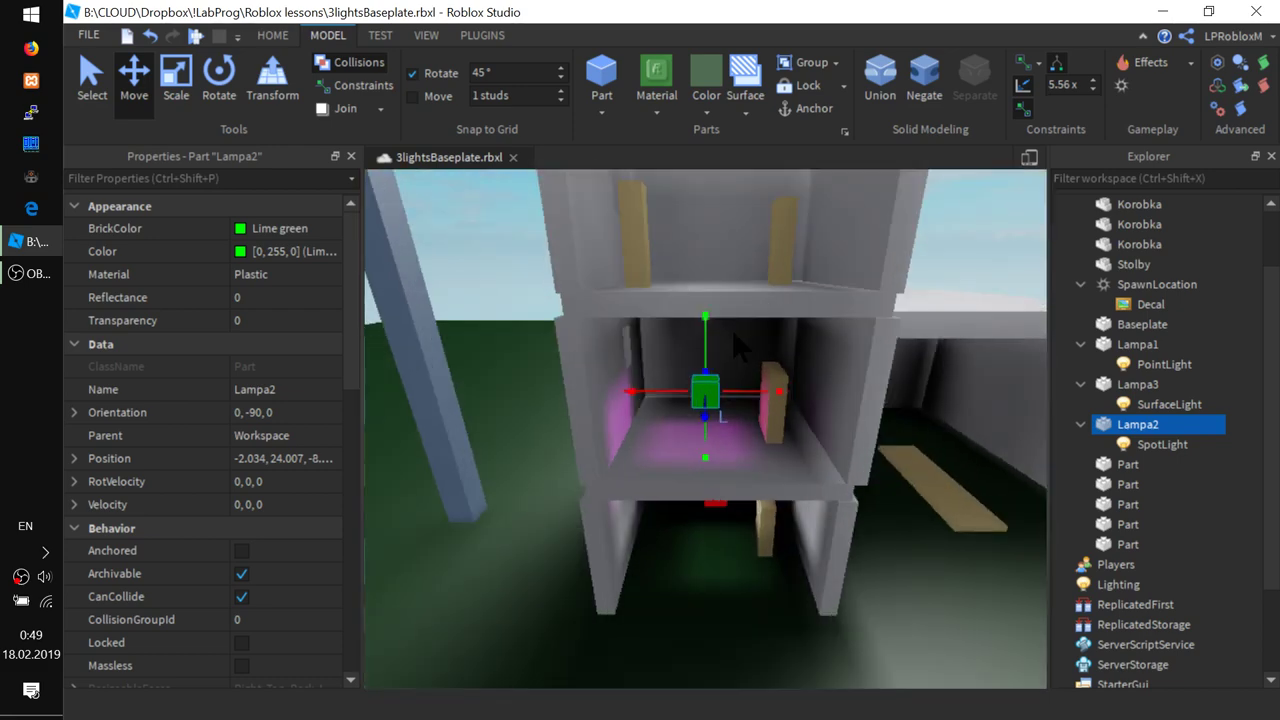
{"action": "right_click_drag", "start_coordinate": [735, 335], "coordinate": [698, 360]}
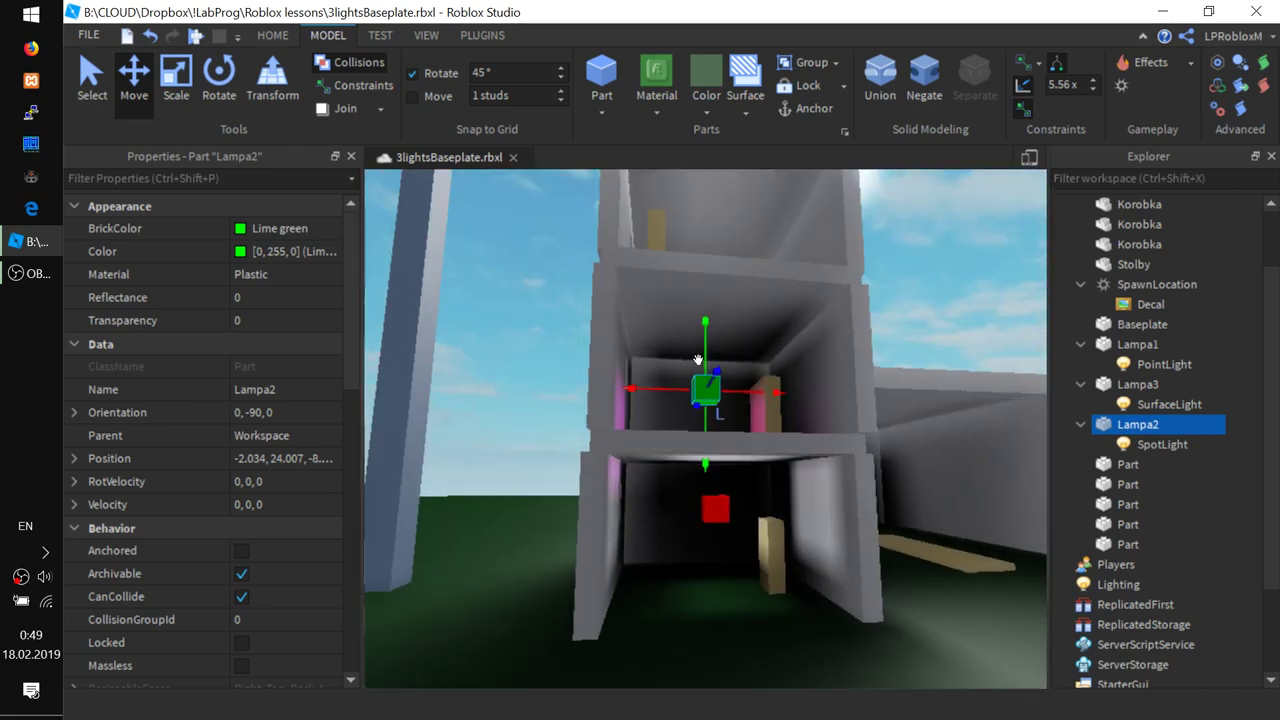
{"action": "left_click_drag", "start_coordinate": [706, 351], "coordinate": [717, 283]}
{"action": "right_click_drag", "start_coordinate": [717, 261], "coordinate": [727, 398]}
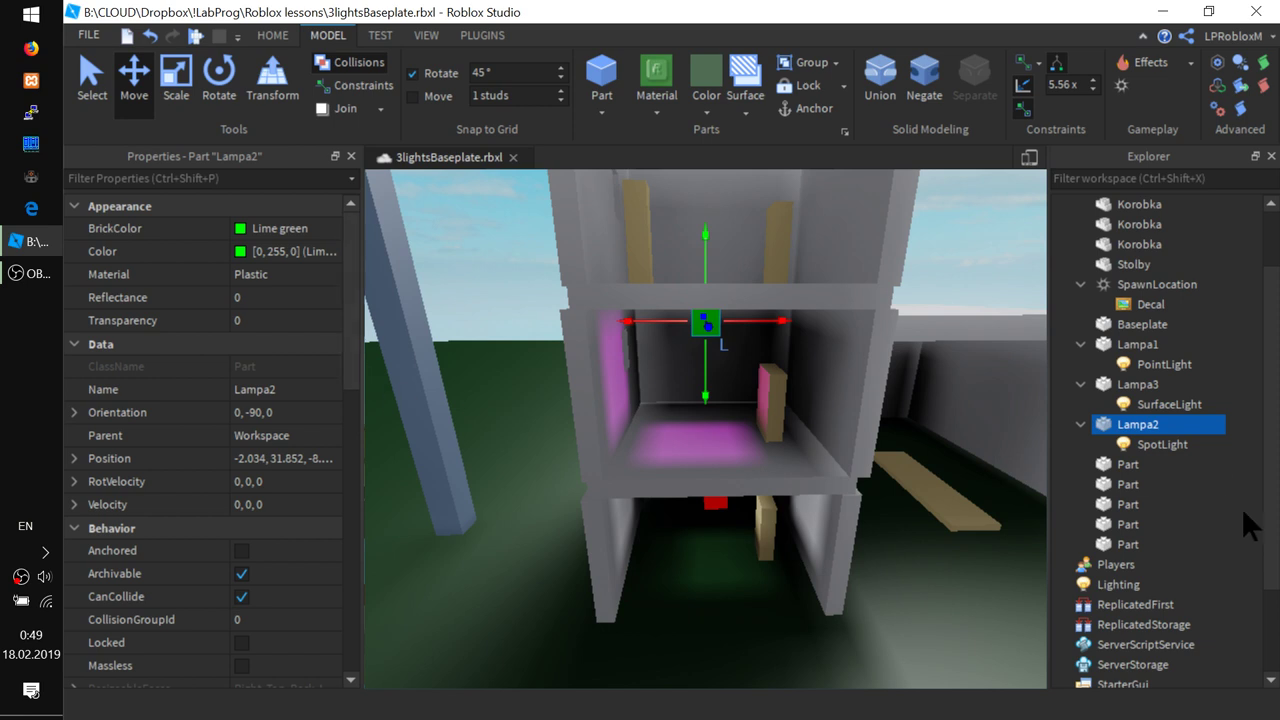
- Increase the SpotLight's range to 45 and toggle its shadows off and on to compare the lighting on both storeys
{"action": "left_click", "coordinate": [1151, 447]}
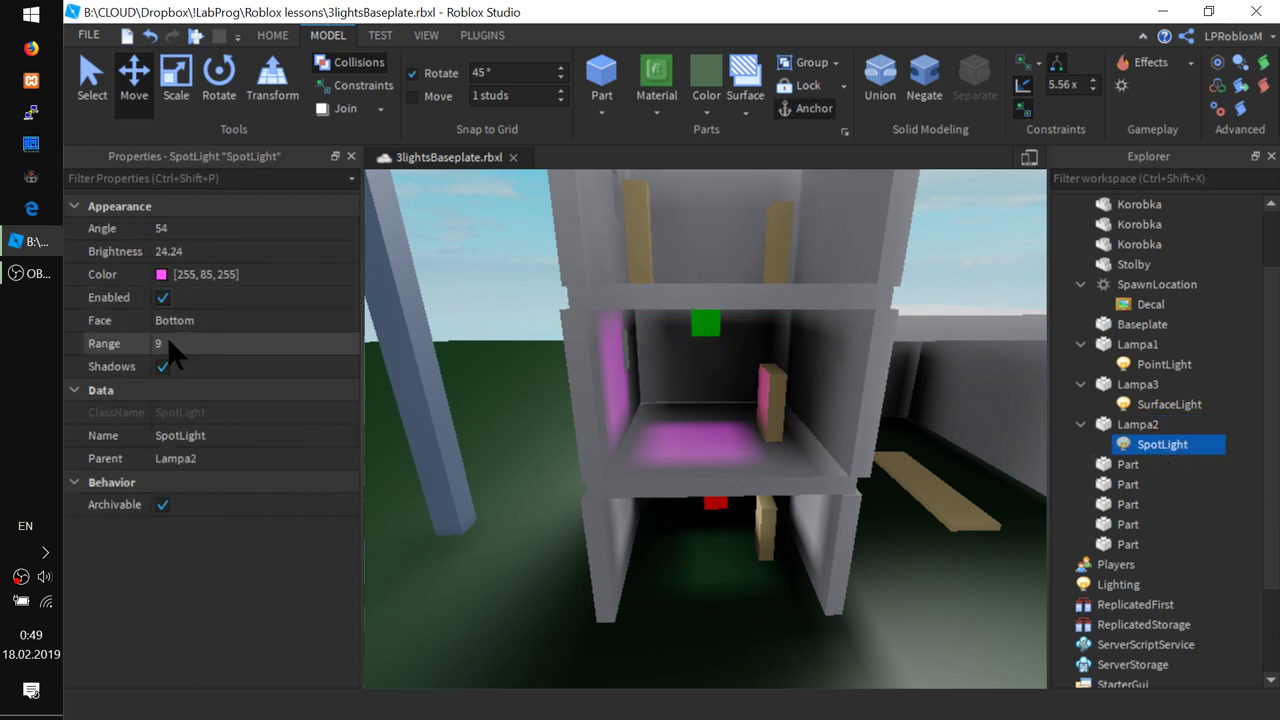
{"action": "left_click", "coordinate": [192, 342]}
{"action": "left_click_drag", "start_coordinate": [242, 342], "coordinate": [330, 340]}
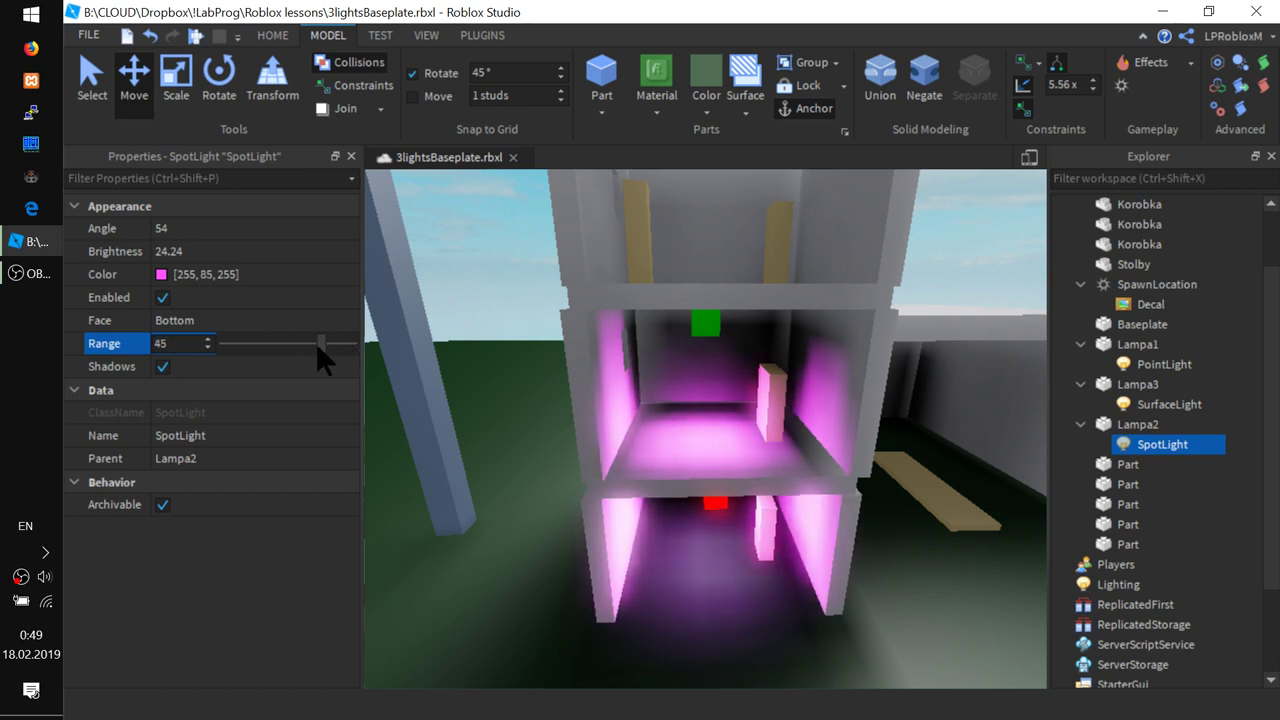
{"action": "left_click", "coordinate": [164, 365]}
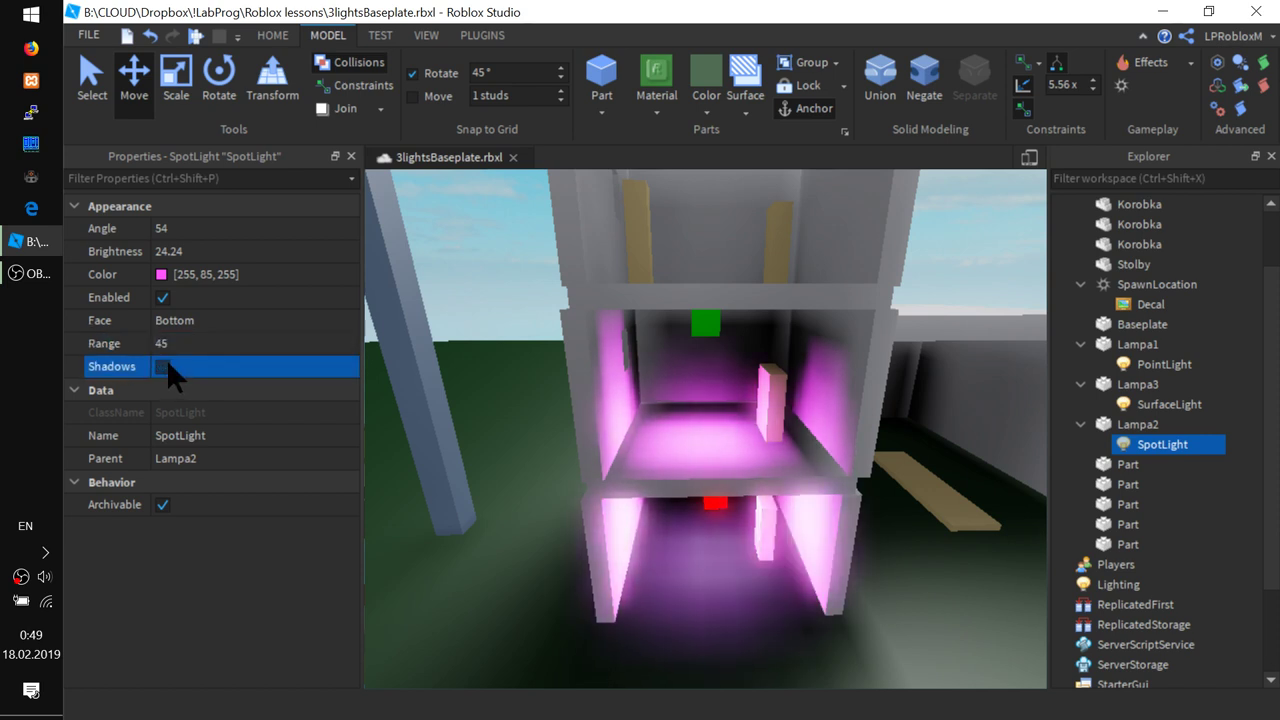
{"action": "left_click", "coordinate": [165, 365]}
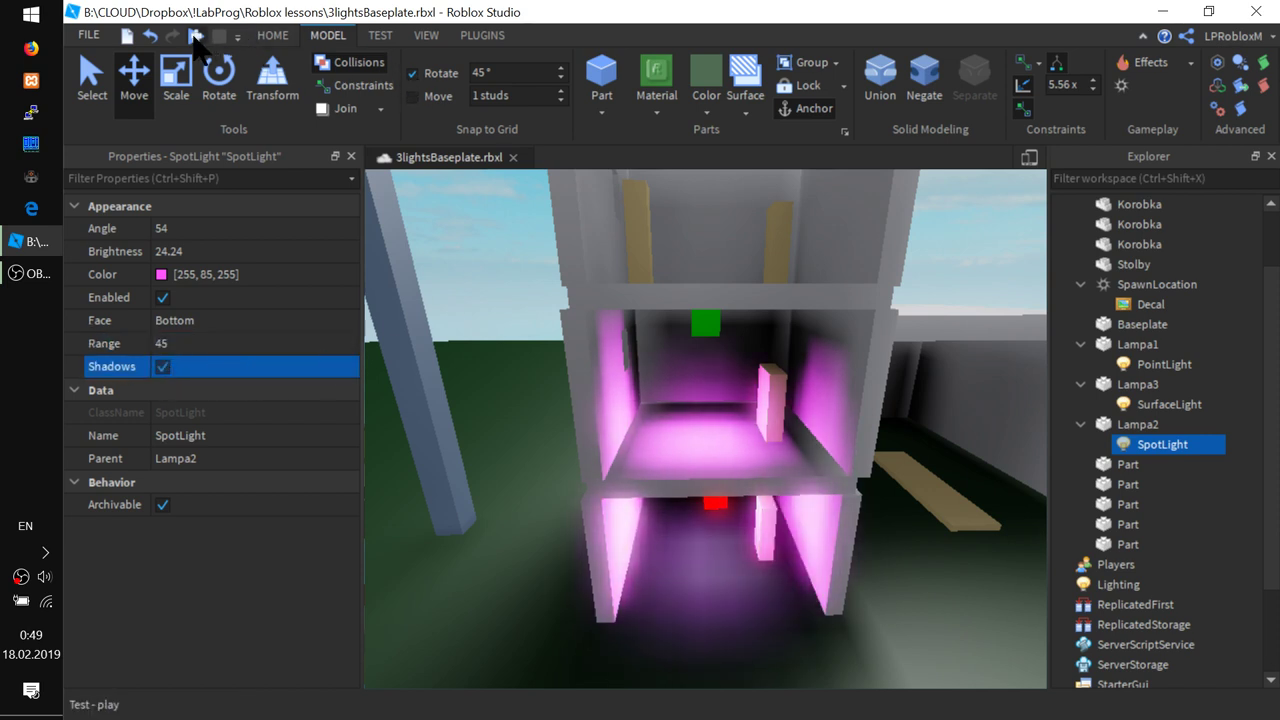
- Playtest the place with the SpotLight's shadows enabled, walk the character towards the house to view the lighting, and stop the test
{"action": "key", "text": "F5"}
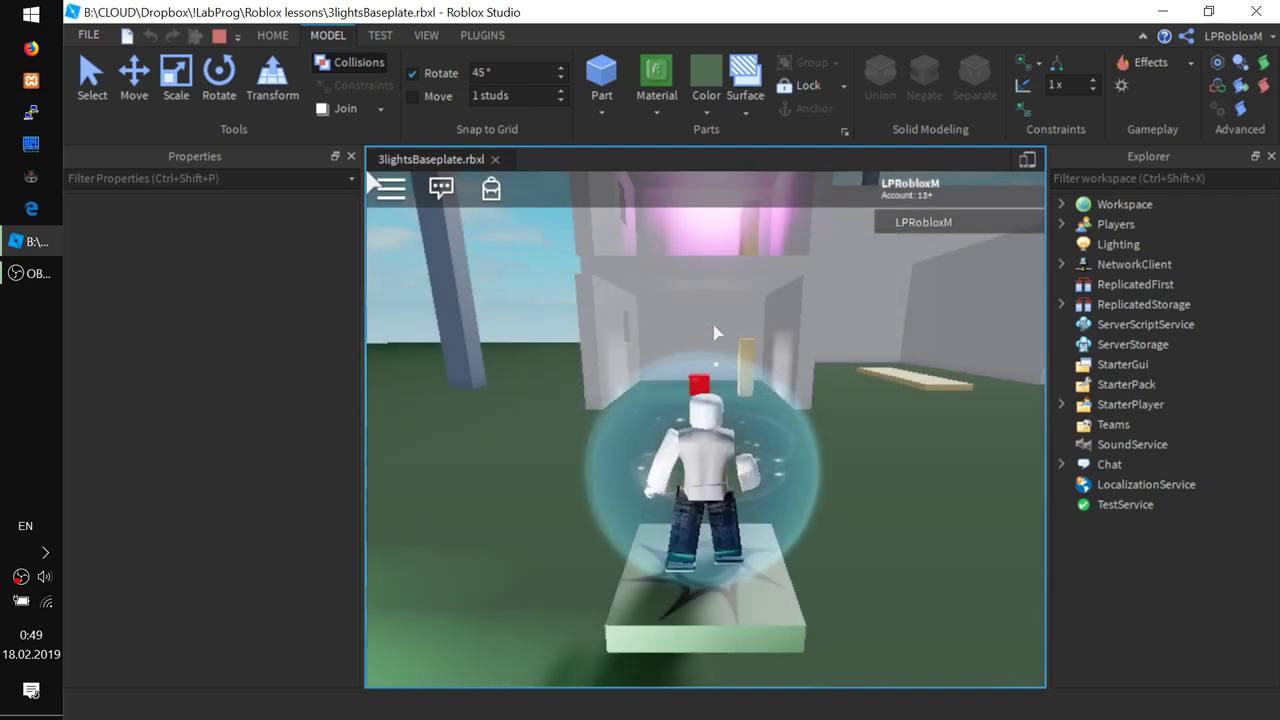
{"action": "right_click_drag", "start_coordinate": [714, 329], "coordinate": [716, 382]}
{"action": "key", "text": "w"}
{"action": "key", "text": "s"}
{"action": "key", "text": "w"}
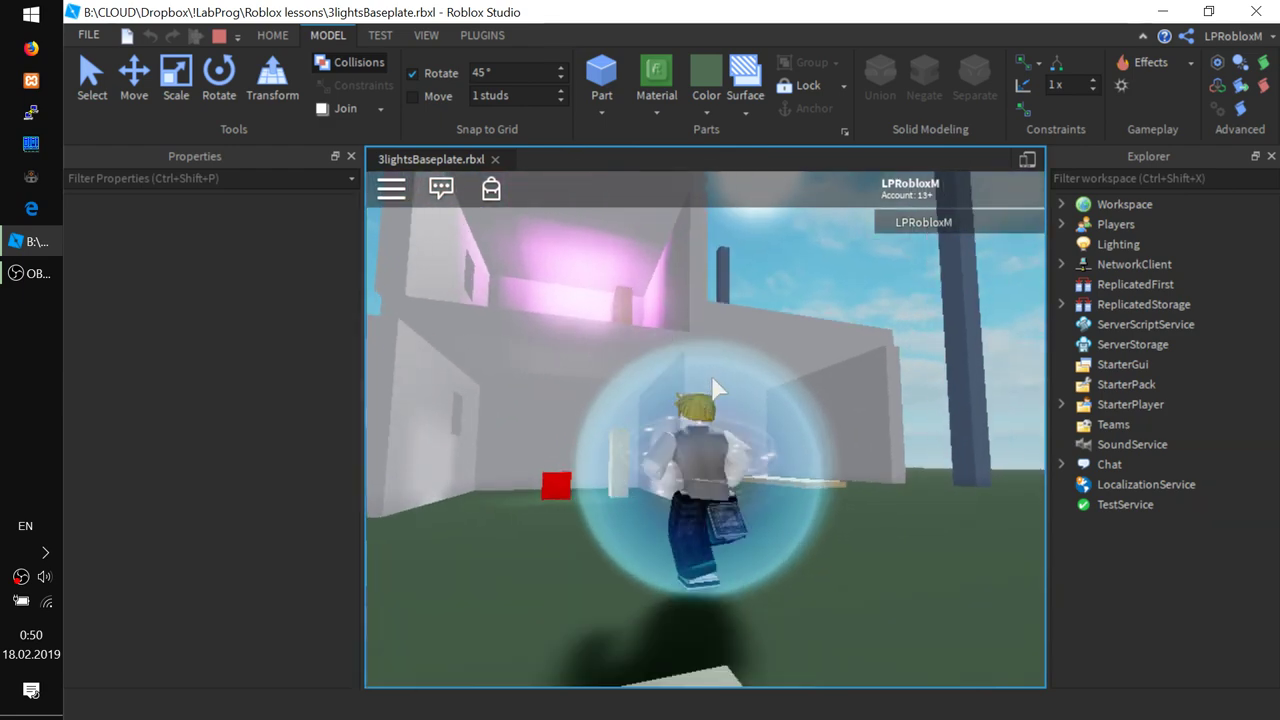
{"action": "key", "text": "a"}
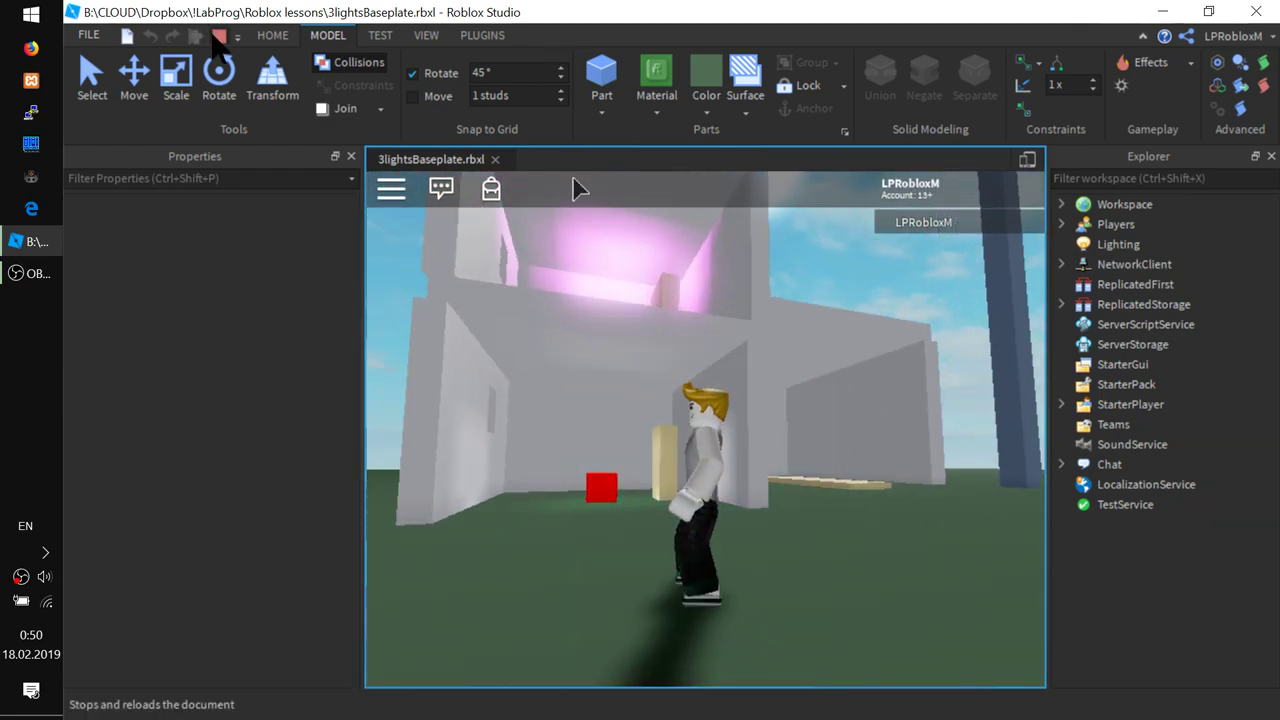
{"action": "left_click", "coordinate": [218, 35]}
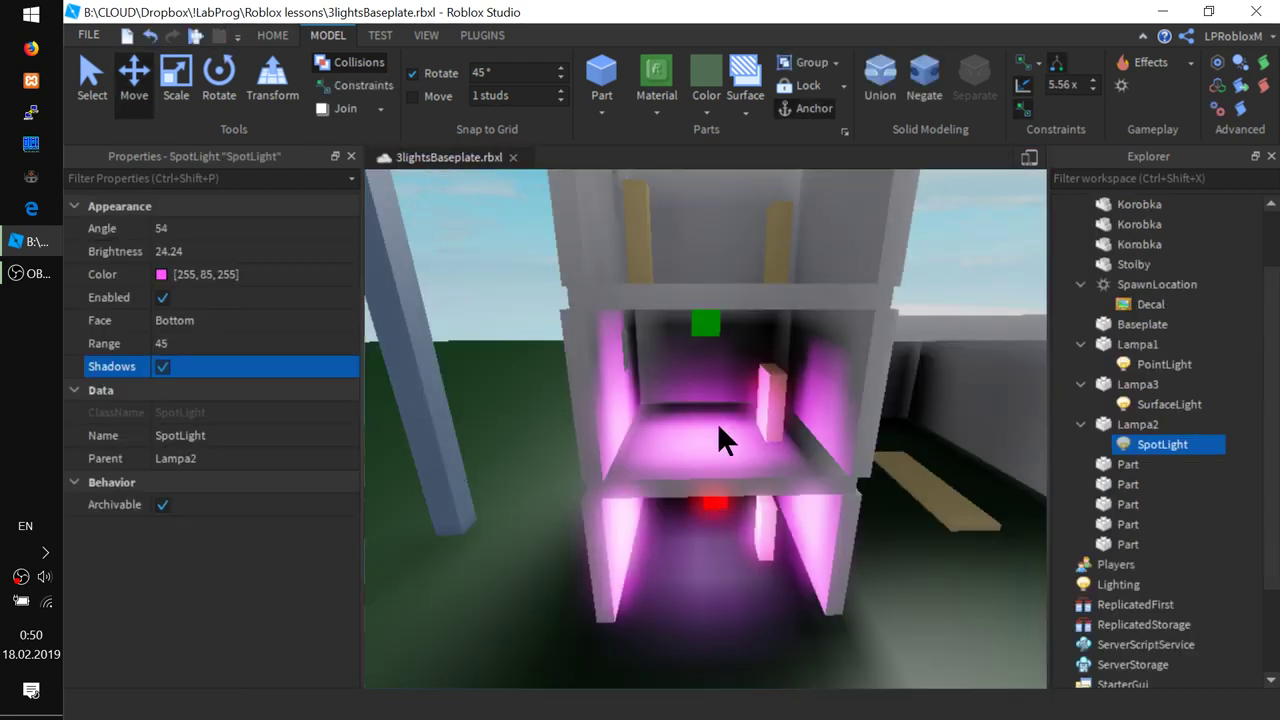
- Turn off the SpotLight's shadows, playtest the place by moving the character around in front of the house, and stop the test
{"action": "left_click", "coordinate": [162, 366]}
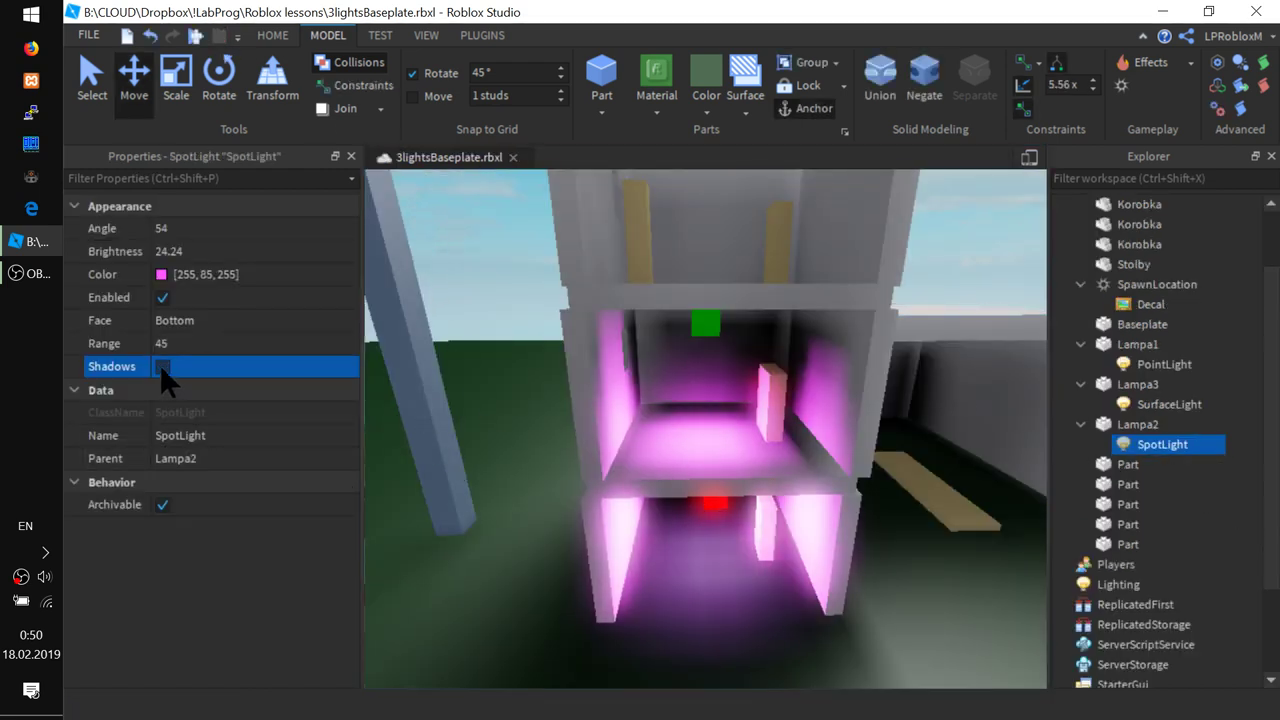
{"action": "left_click", "coordinate": [195, 35]}
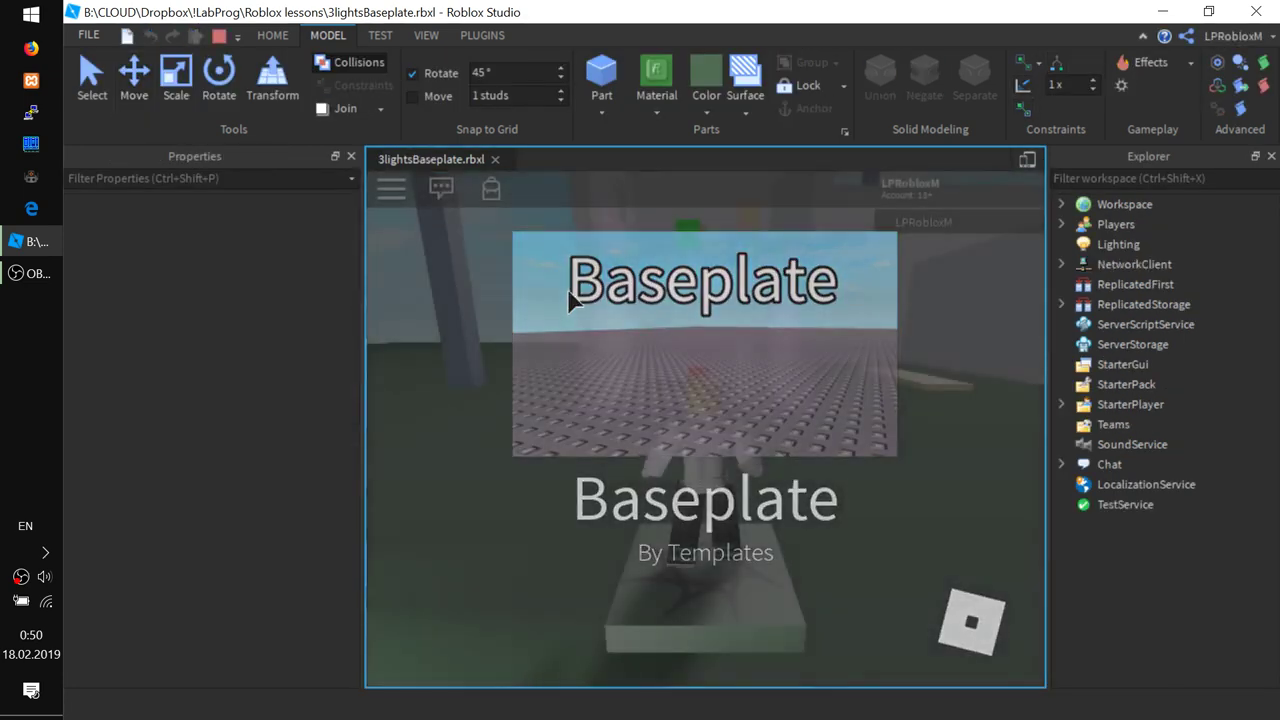
{"action": "key", "text": "w"}
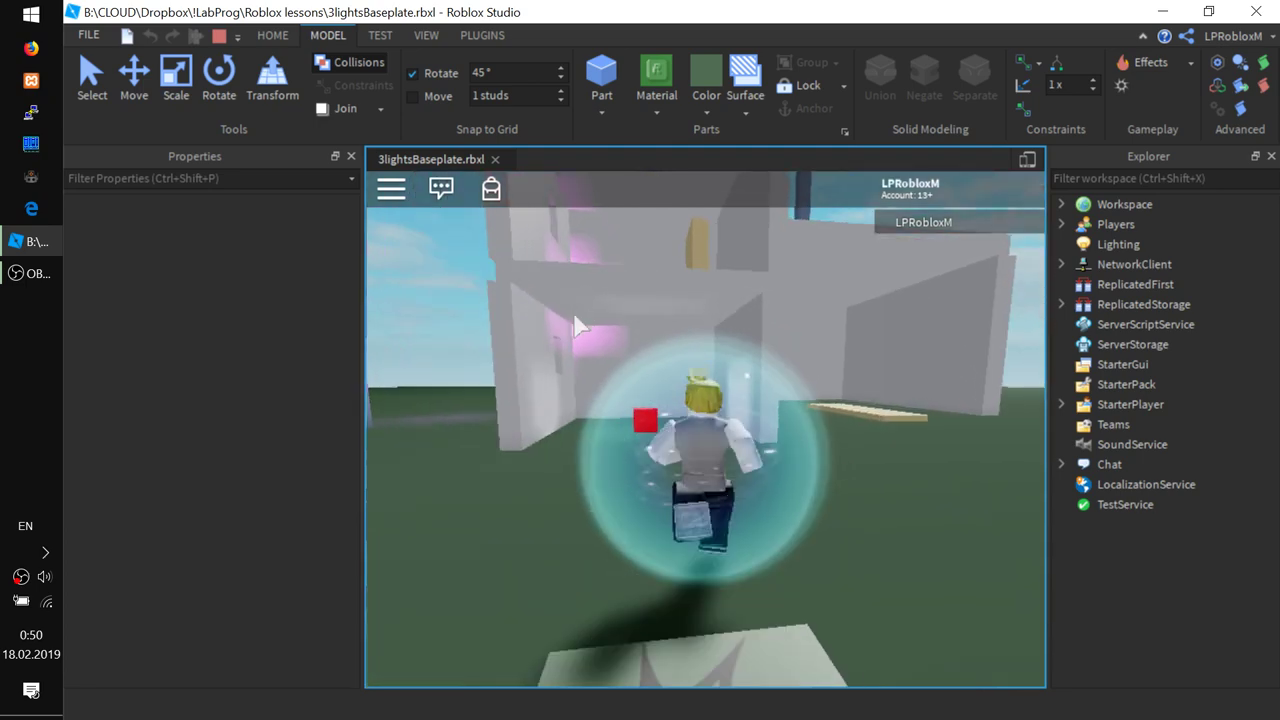
{"action": "key", "text": "s"}
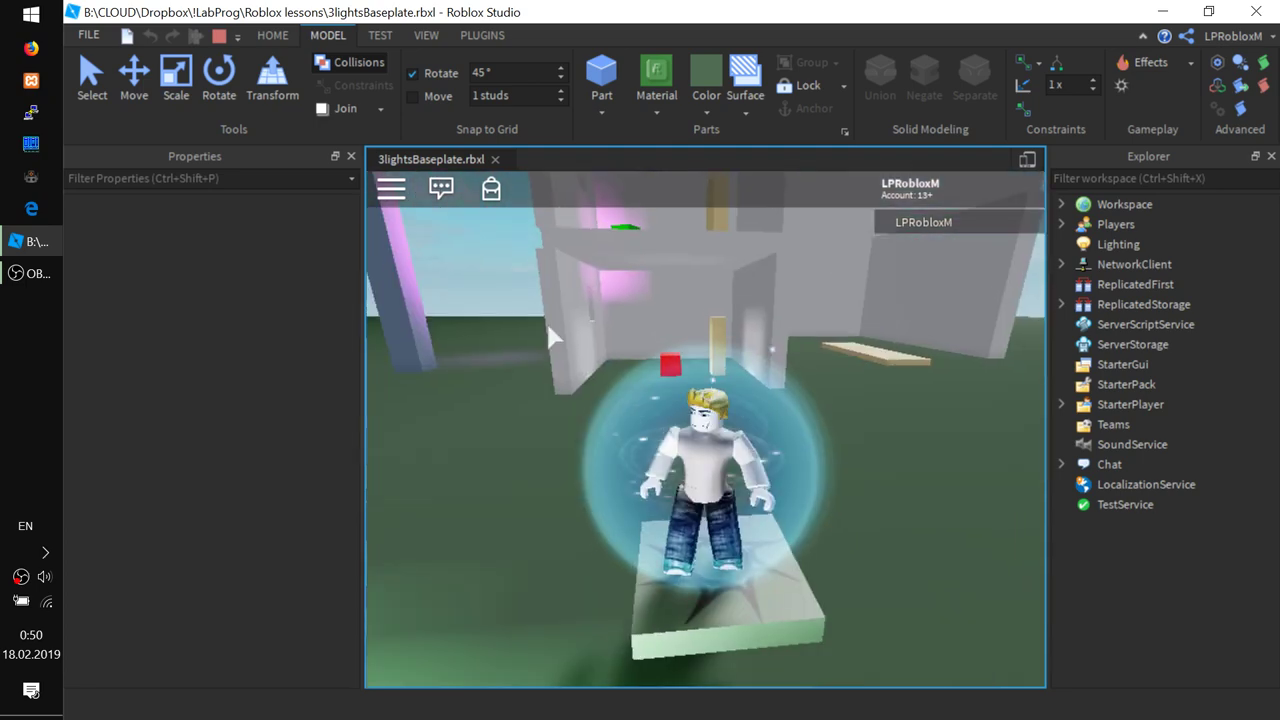
{"action": "key", "text": "w"}
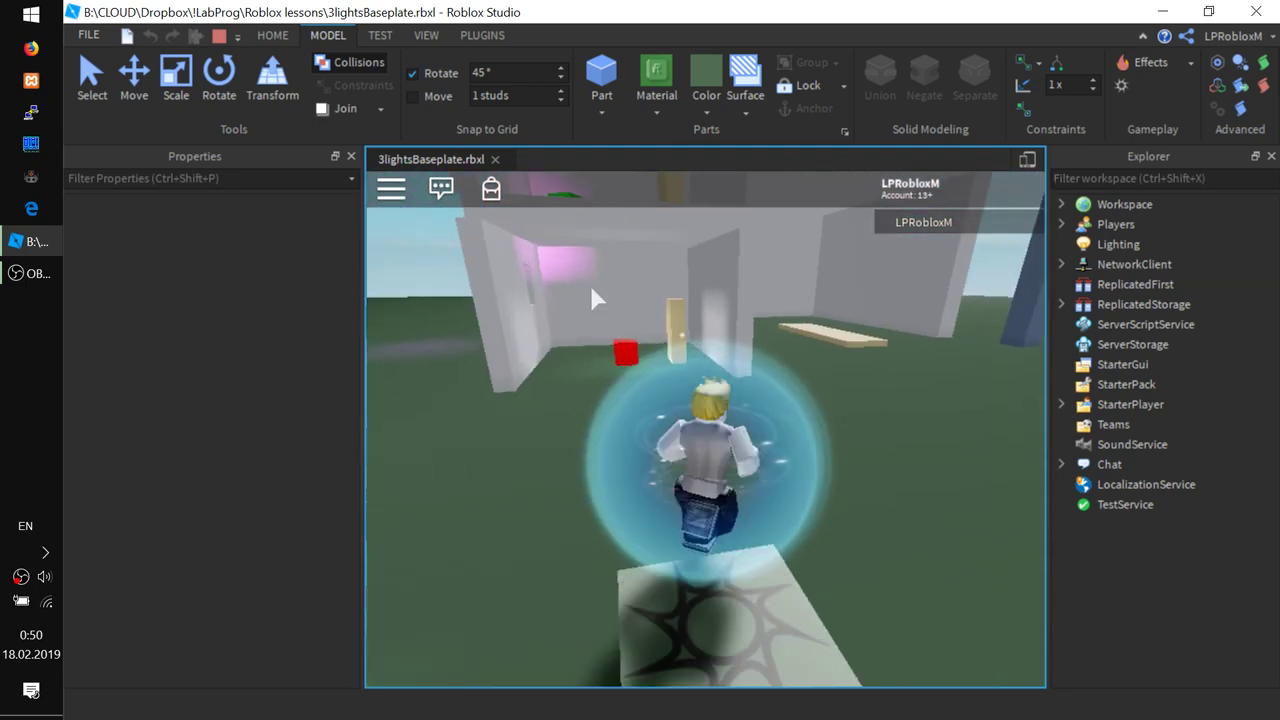
{"action": "key", "text": "s"}
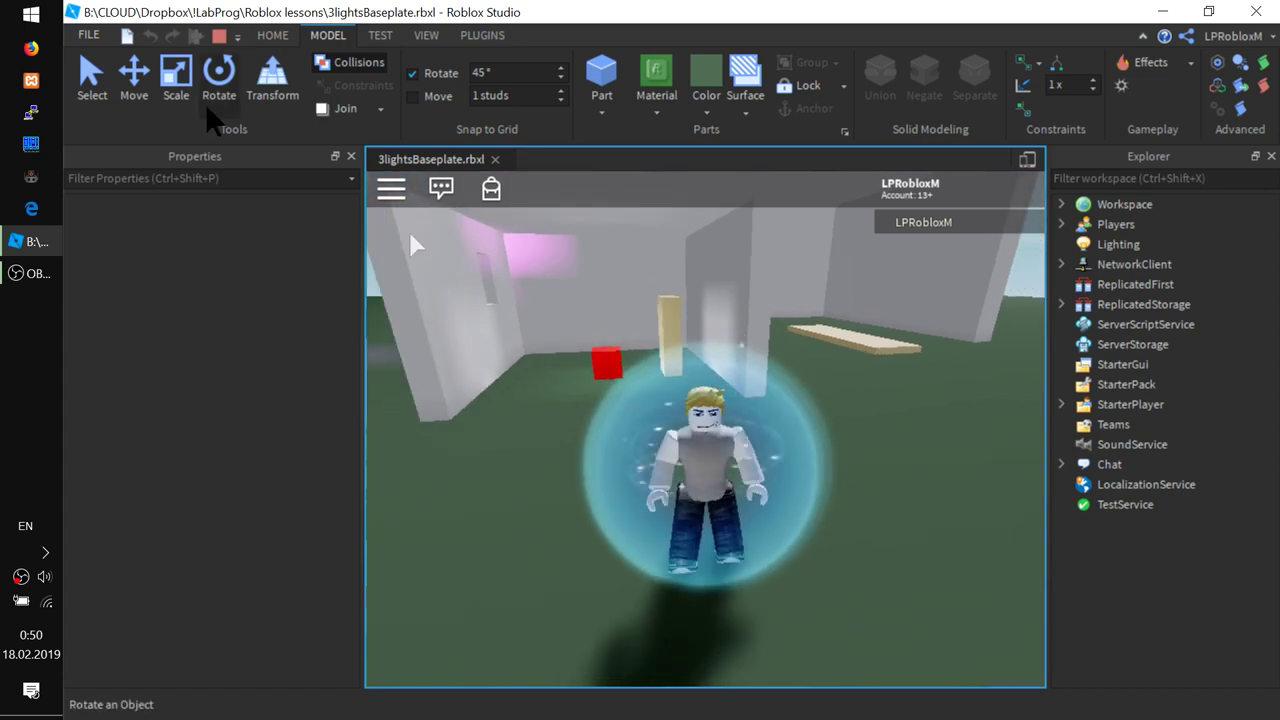
{"action": "left_click", "coordinate": [221, 37]}
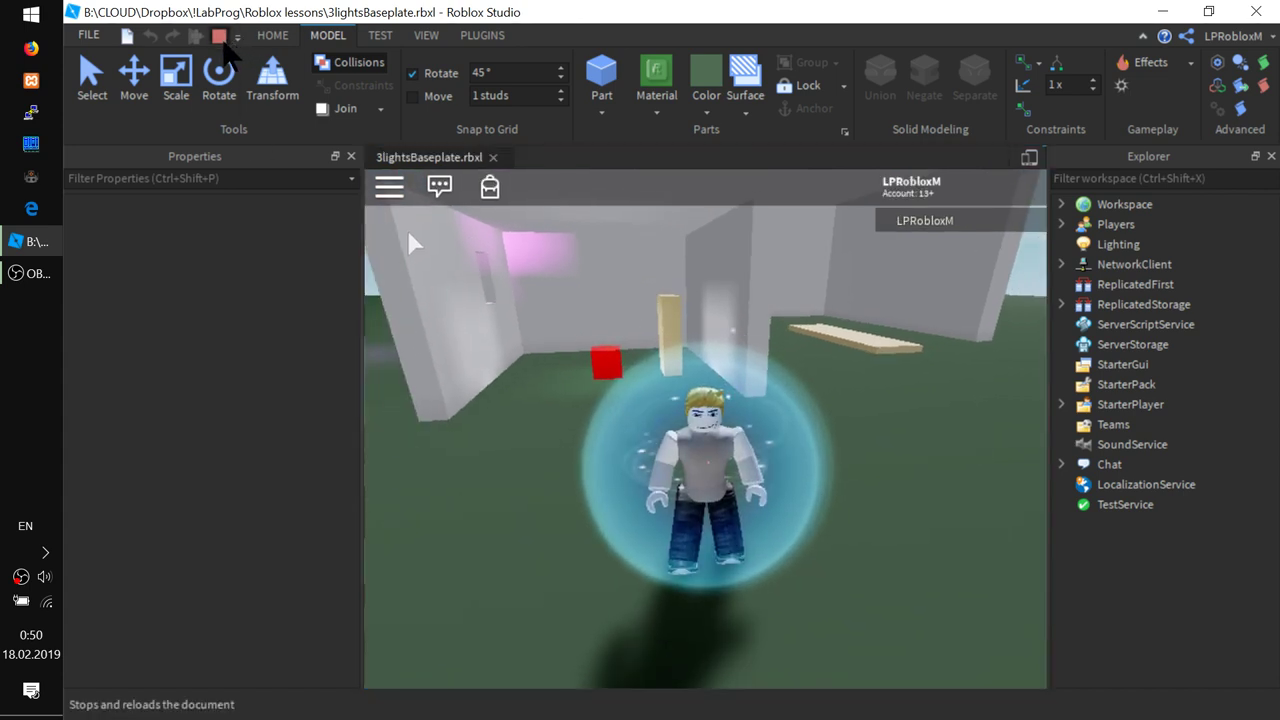
- Anchor the green Lampa2 block on the second storey and the red Lampa1 block on the first storey
{"action": "left_click", "coordinate": [716, 324]}
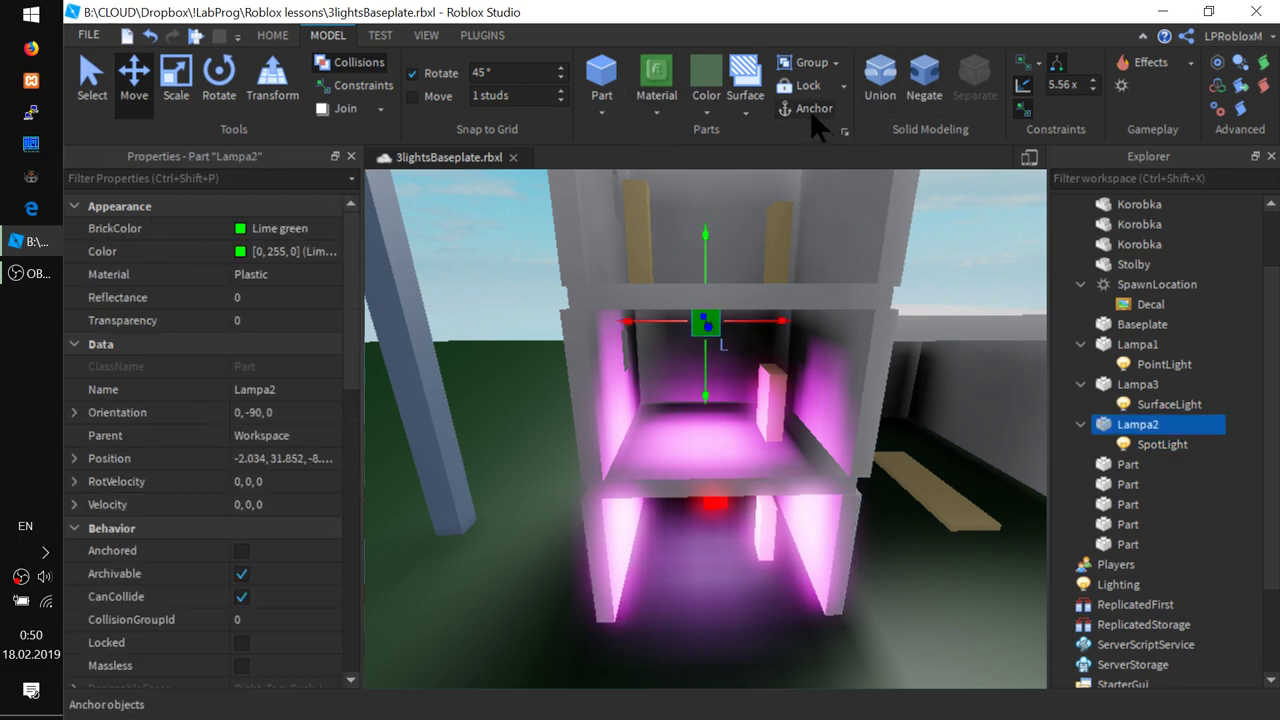
{"action": "right_click_drag", "start_coordinate": [714, 503], "coordinate": [729, 541]}
{"action": "left_click", "coordinate": [728, 513]}
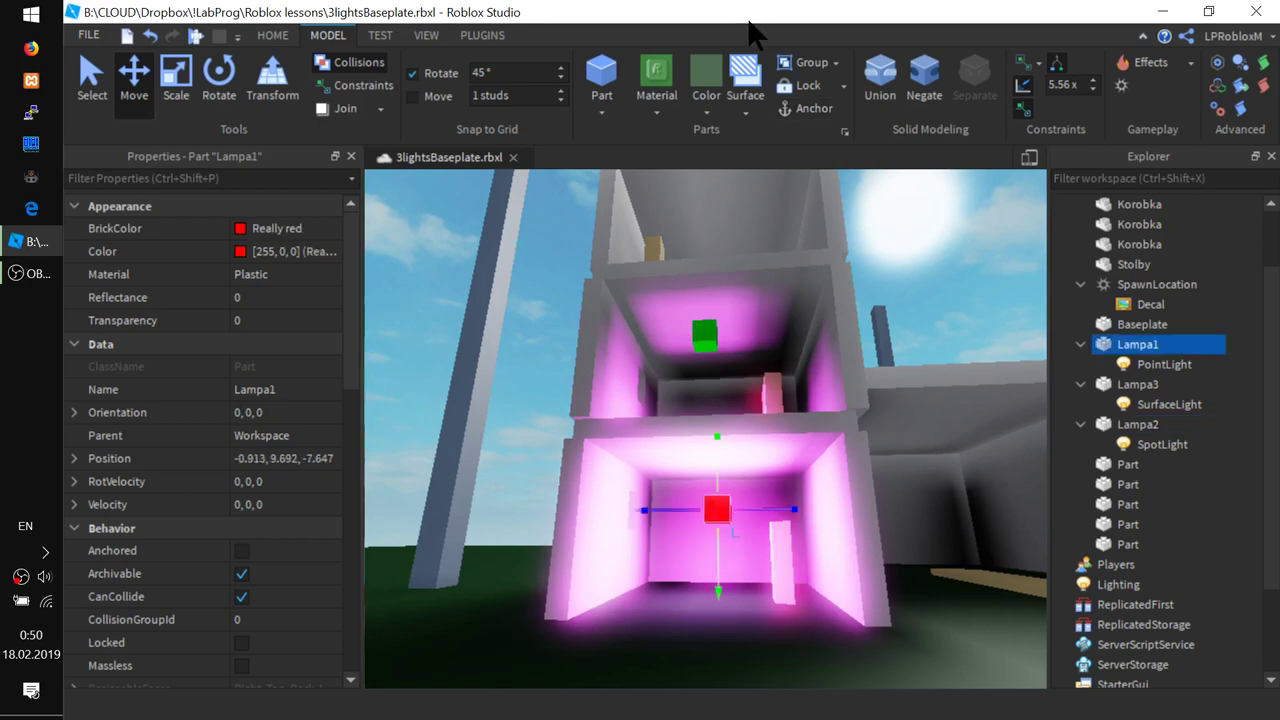
{"action": "right_click_drag", "start_coordinate": [706, 262], "coordinate": [706, 247]}
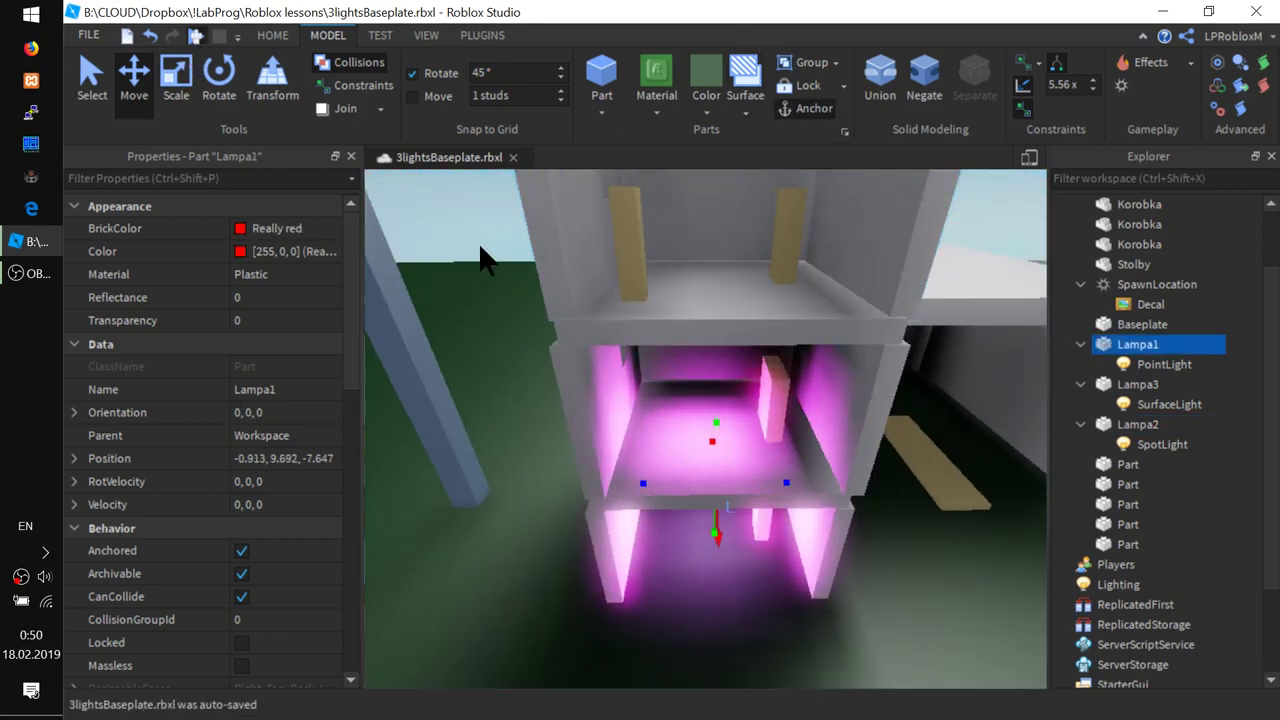
- Playtest the place with both lamps anchored and the SpotLight's shadows off, walk the character towards the house, and stop the test
{"action": "key", "text": "F5"}
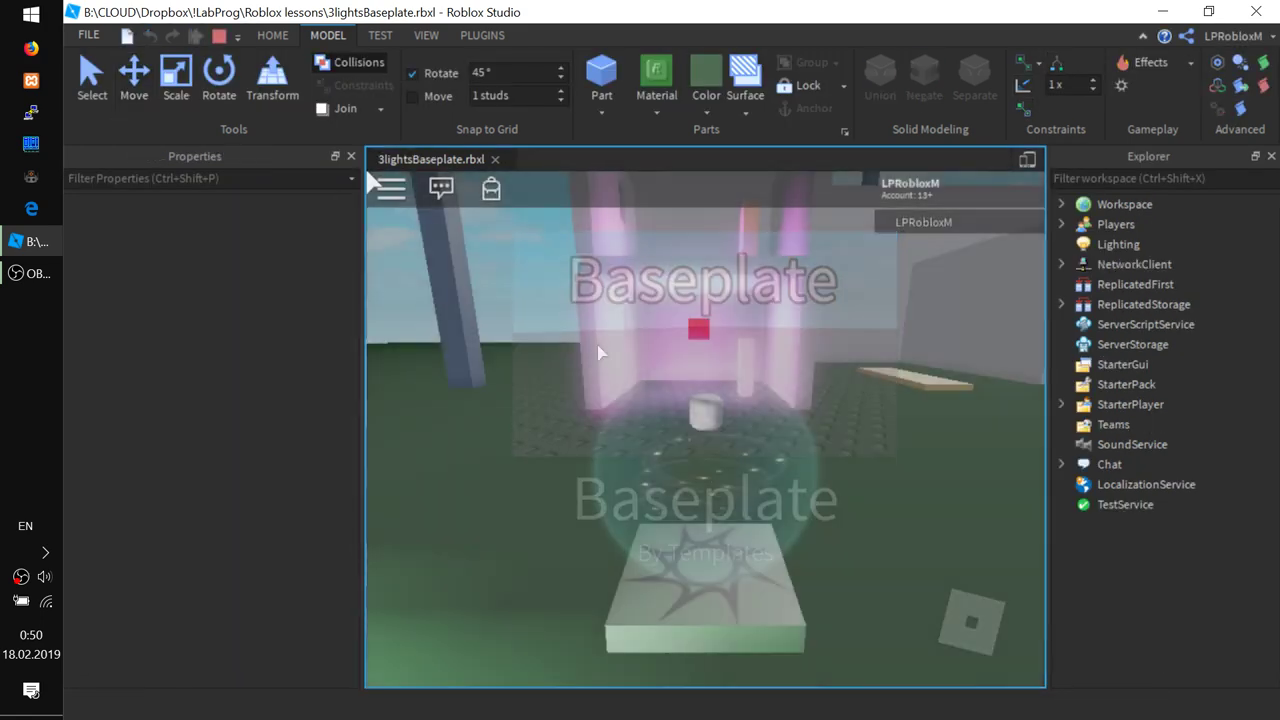
{"action": "right_click_drag", "start_coordinate": [839, 212], "coordinate": [839, 212]}
{"action": "key", "text": "w"}
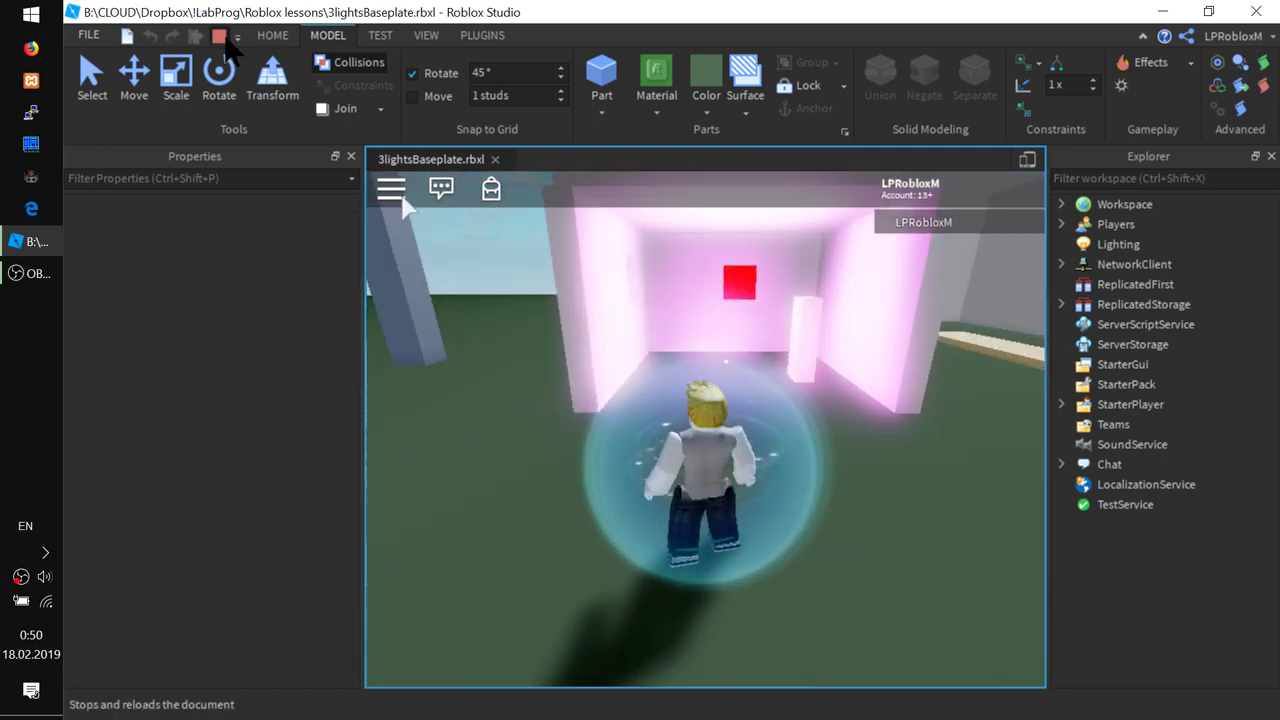
{"action": "left_click", "coordinate": [222, 38]}
- Reduce the range of Lampa1's PointLight to 0 and check the lighting on the first storey
{"action": "right_click_drag", "start_coordinate": [700, 579], "coordinate": [698, 568]}
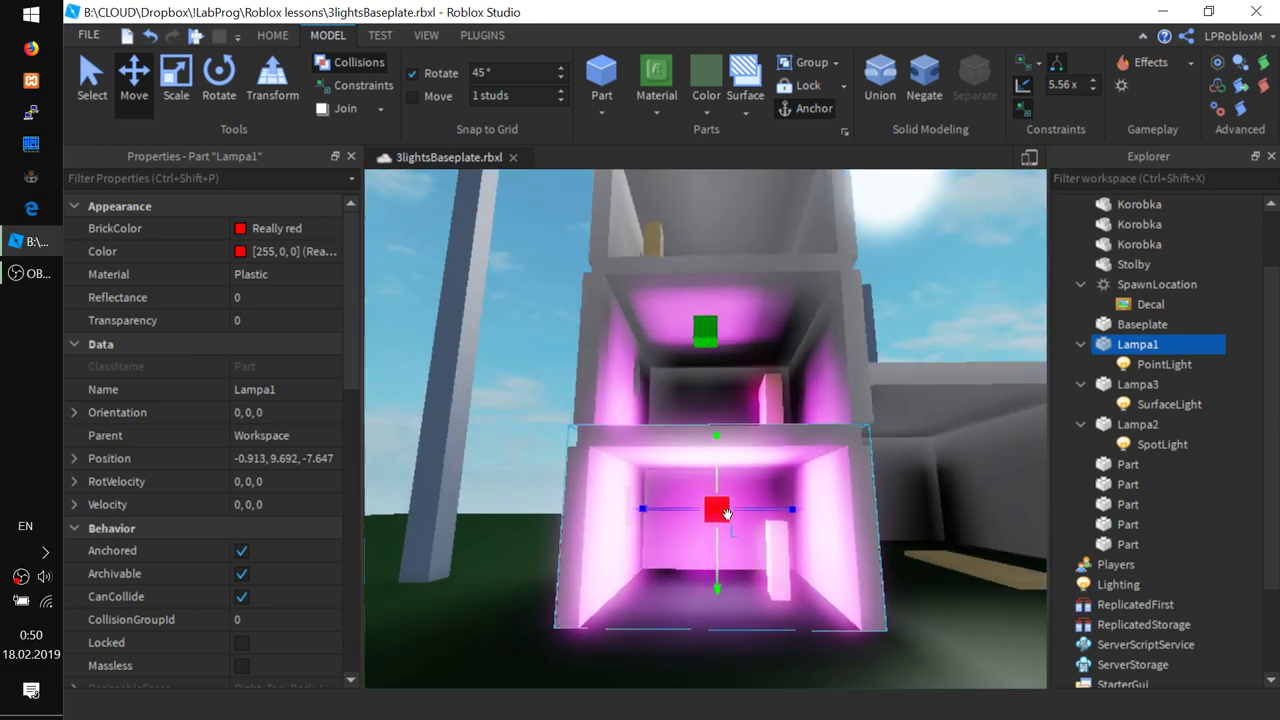
{"action": "left_click", "coordinate": [1205, 362]}
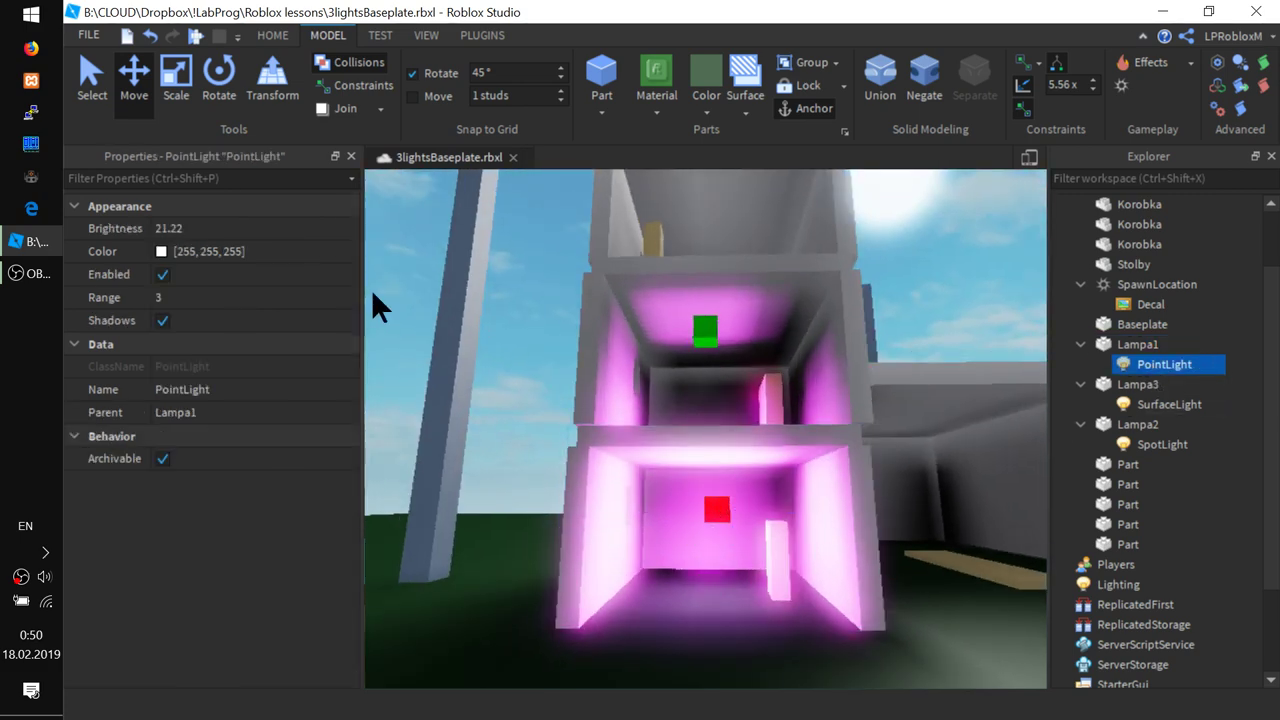
{"action": "left_click", "coordinate": [188, 294]}
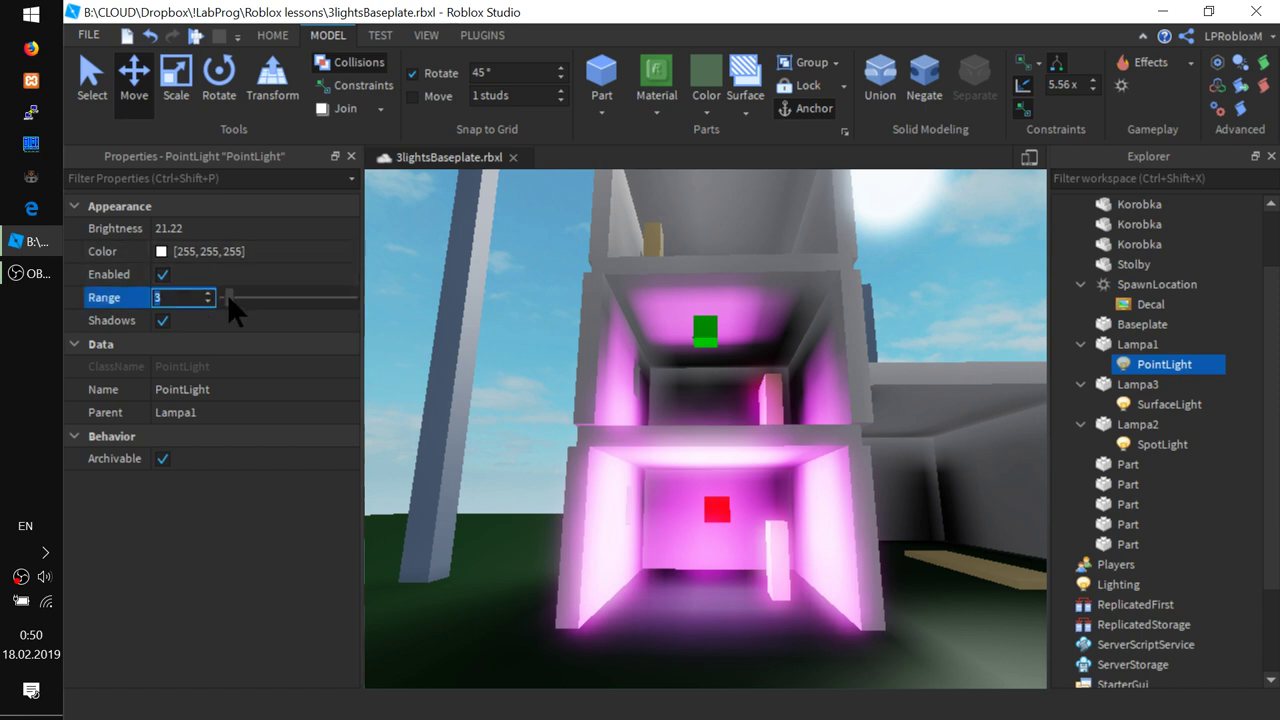
{"action": "left_click", "coordinate": [225, 296]}
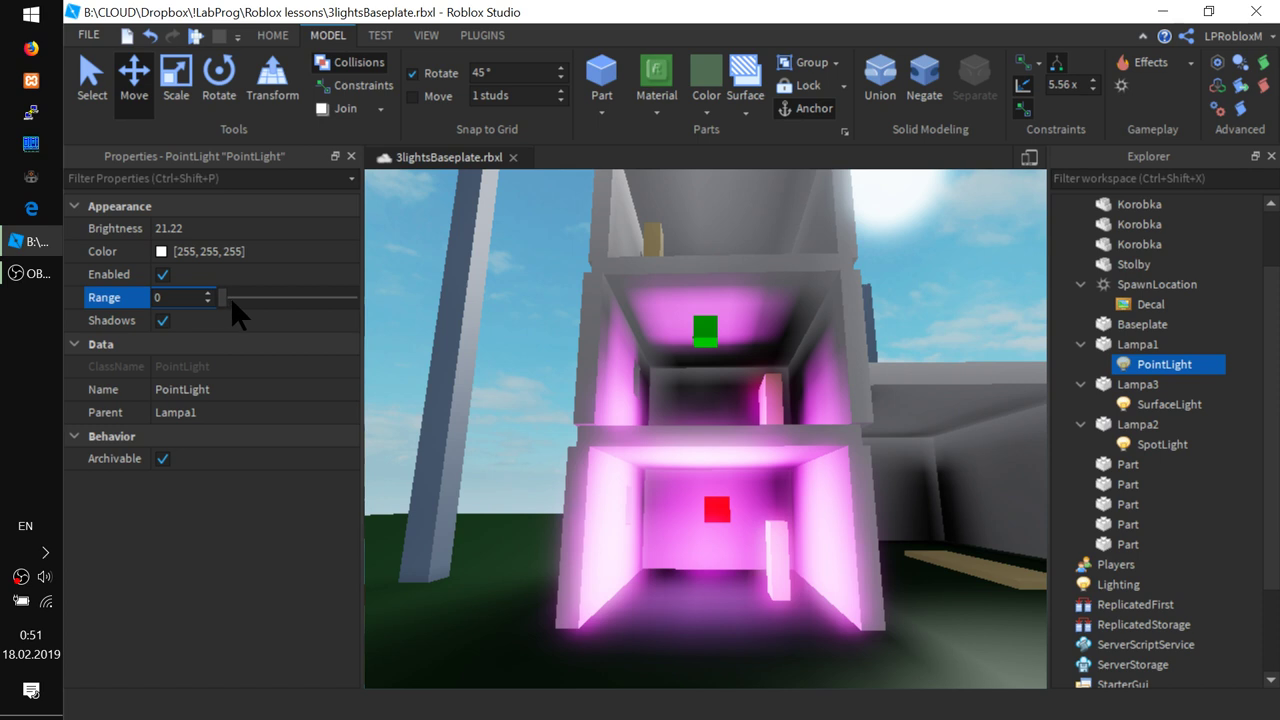
{"action": "left_click", "coordinate": [719, 548]}
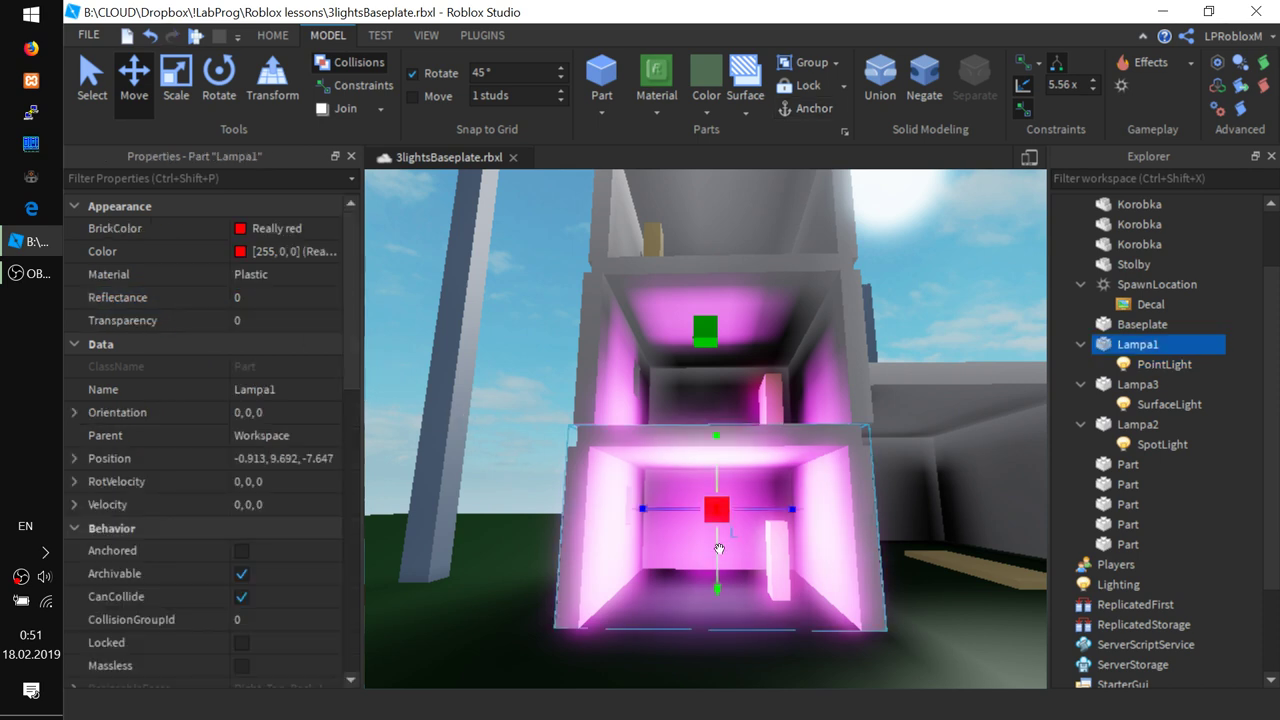
- Turn the shadows of Lampa2's SpotLight back on and check the light on both storeys
{"action": "left_click", "coordinate": [710, 343]}
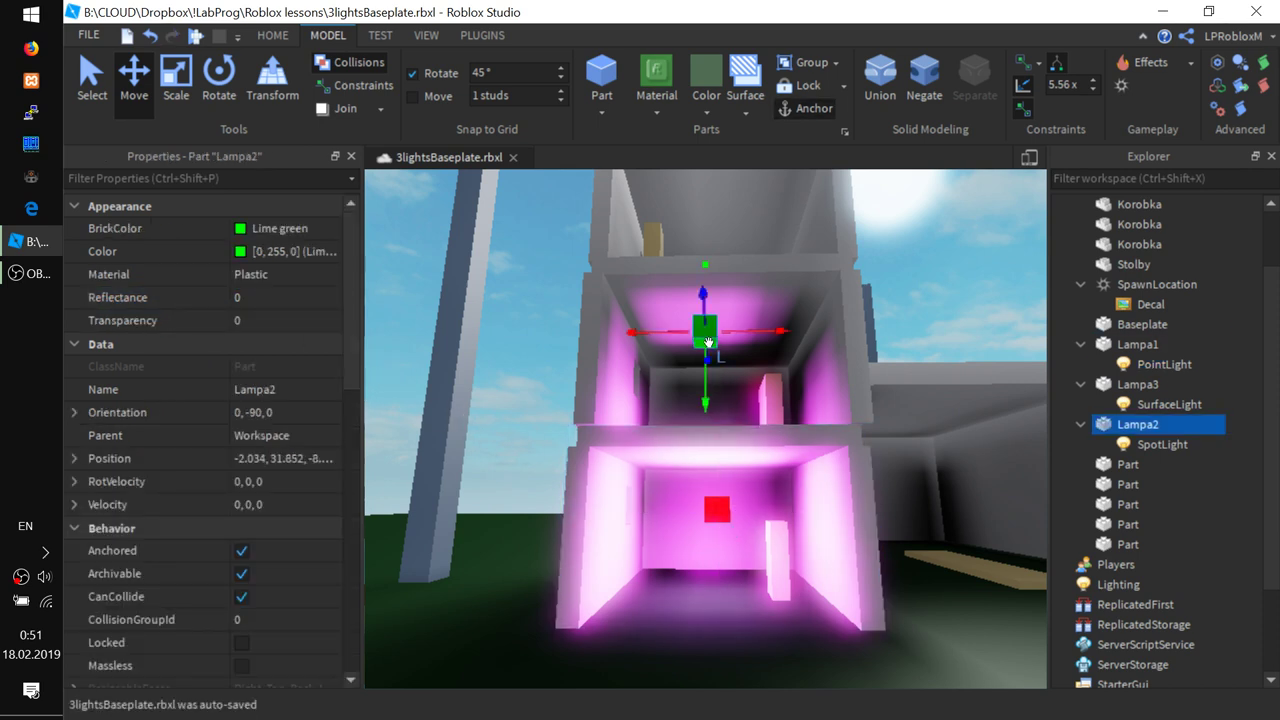
{"action": "key", "text": "Page_Up"}
{"action": "key", "text": "Page_Up"}
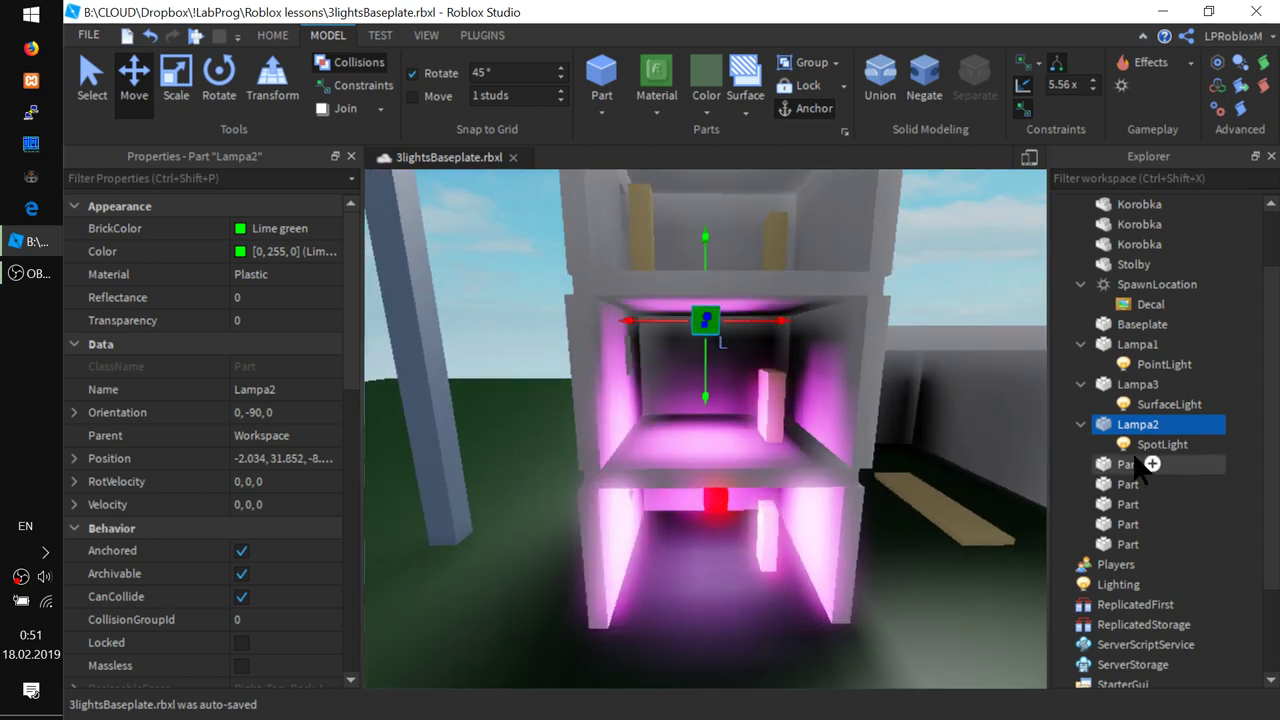
{"action": "left_click", "coordinate": [1160, 444]}
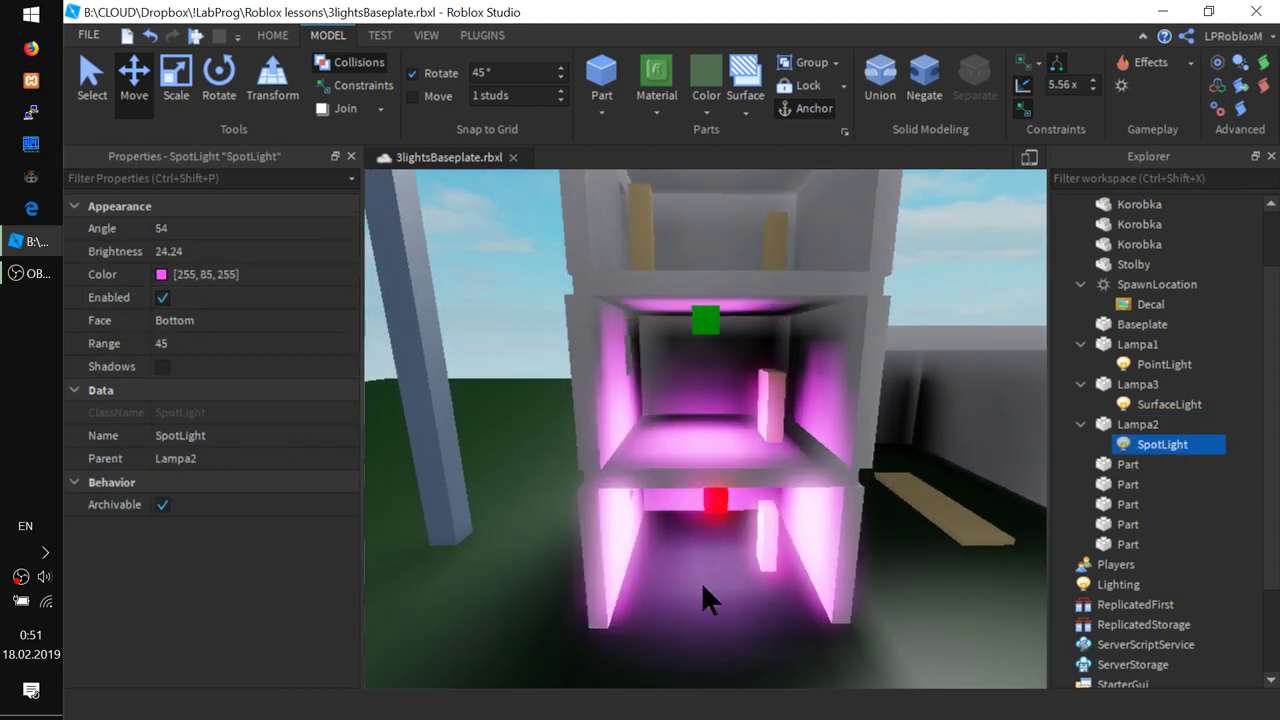
{"action": "left_click", "coordinate": [163, 364]}
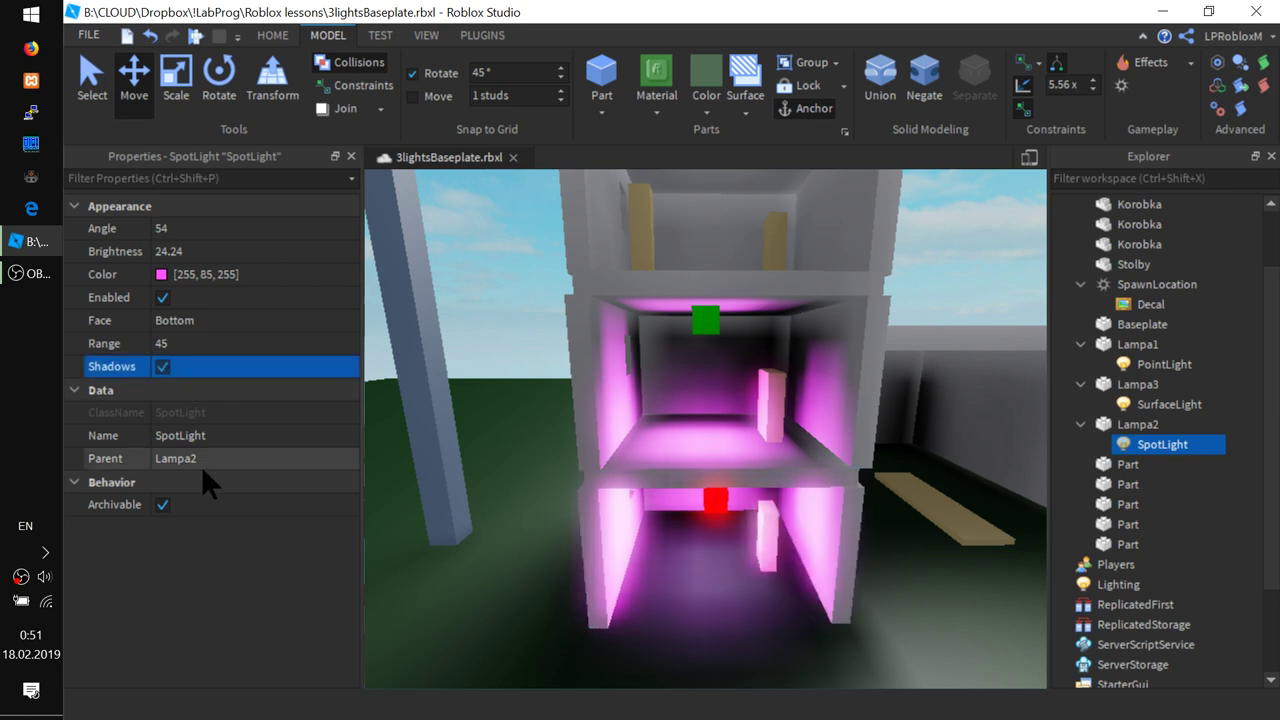
{"action": "left_click", "coordinate": [698, 323]}
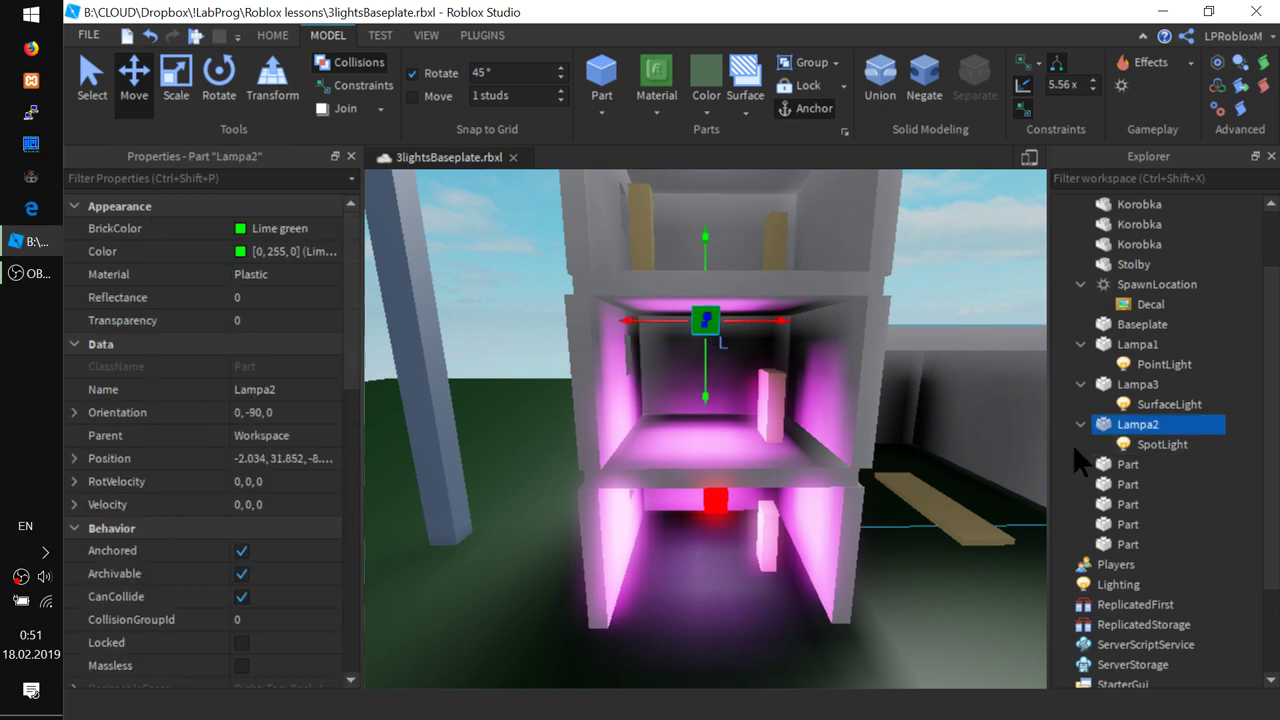
{"action": "left_click", "coordinate": [1195, 444]}
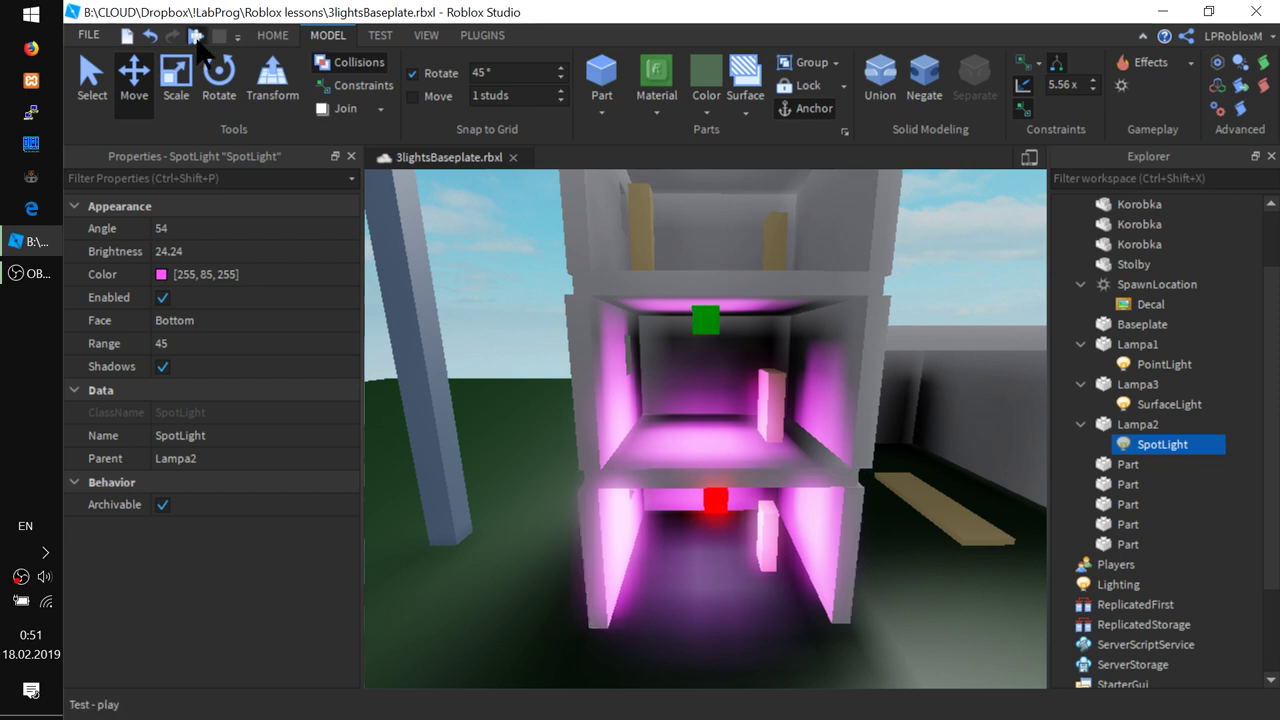
- Playtest the place with the SpotLight's shadows back on, view the first storey from close to the house, and stop the test
{"action": "key", "text": "F5"}
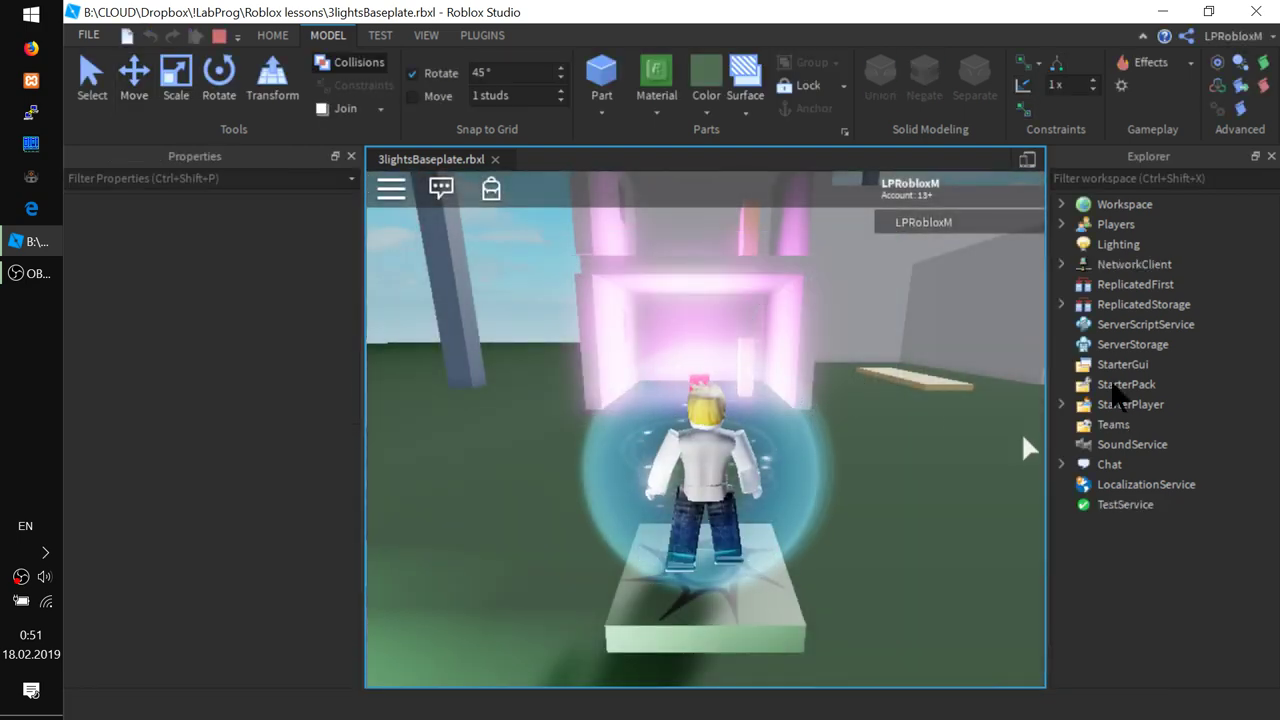
{"action": "right_click_drag", "start_coordinate": [695, 336], "coordinate": [695, 336]}
{"action": "key", "text": "w"}
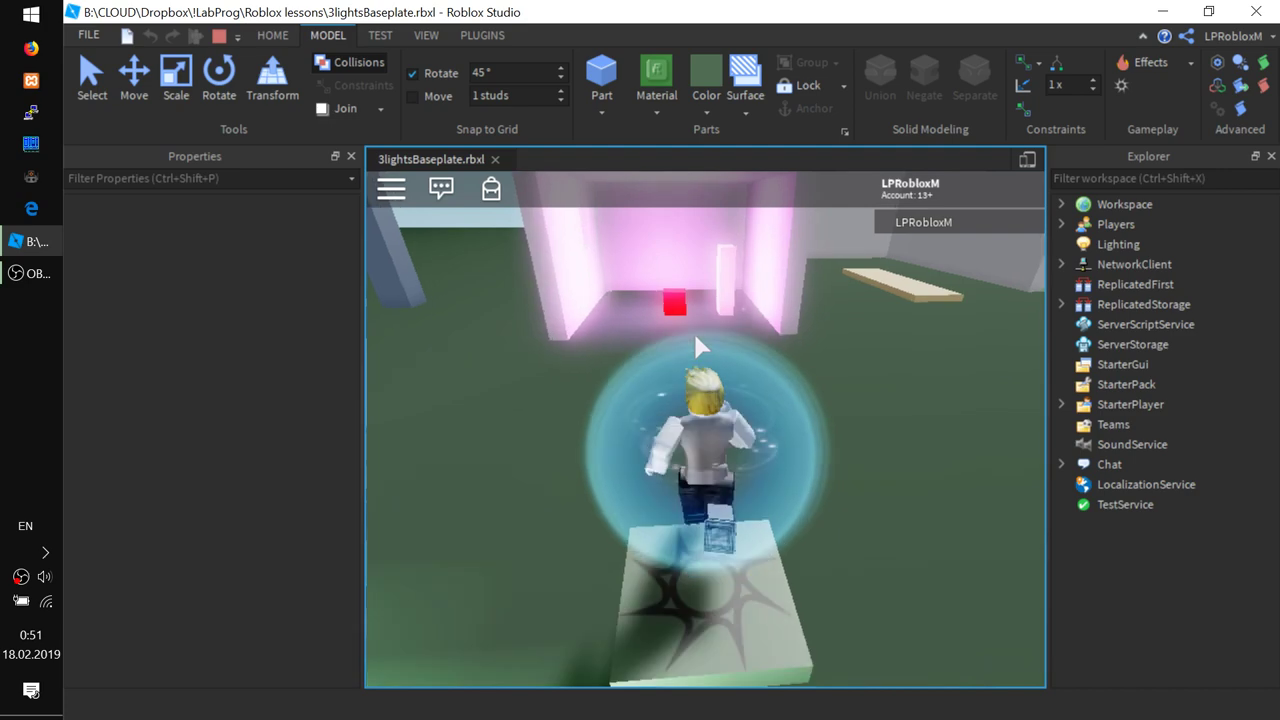
{"action": "key", "text": "w"}
{"action": "right_click_drag", "start_coordinate": [618, 321], "coordinate": [618, 321]}
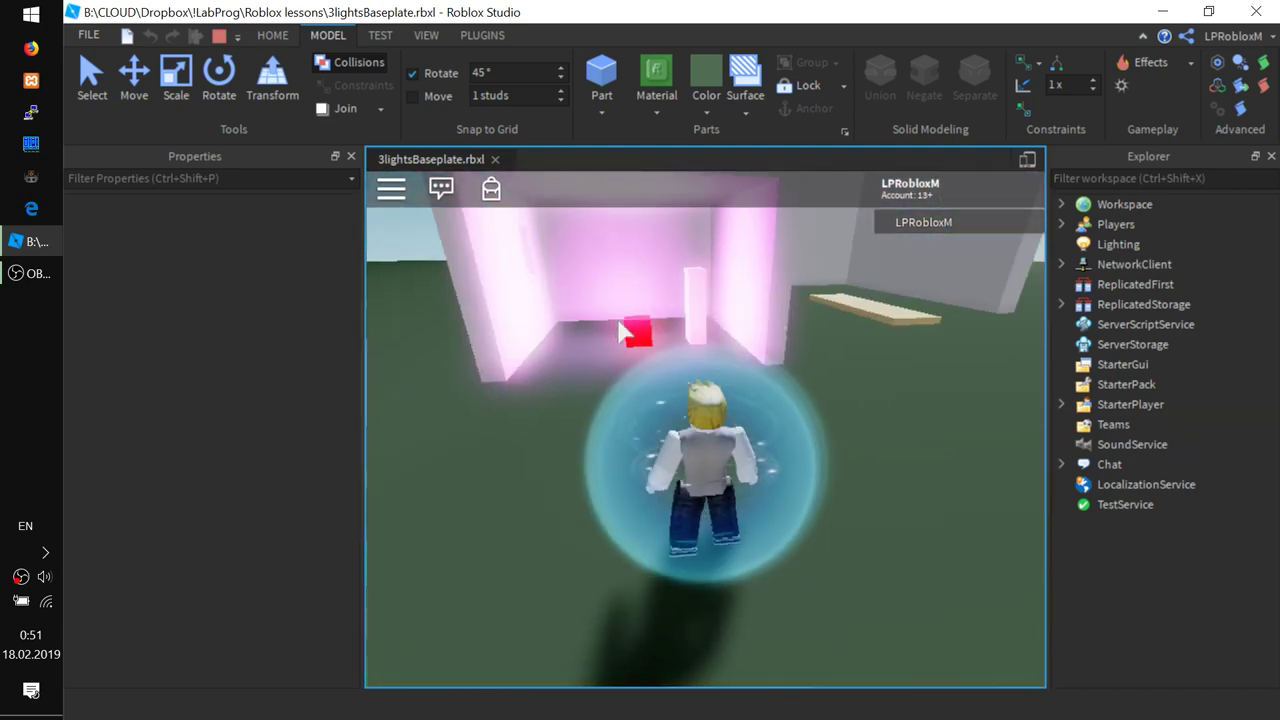
{"action": "left_click", "coordinate": [219, 37]}
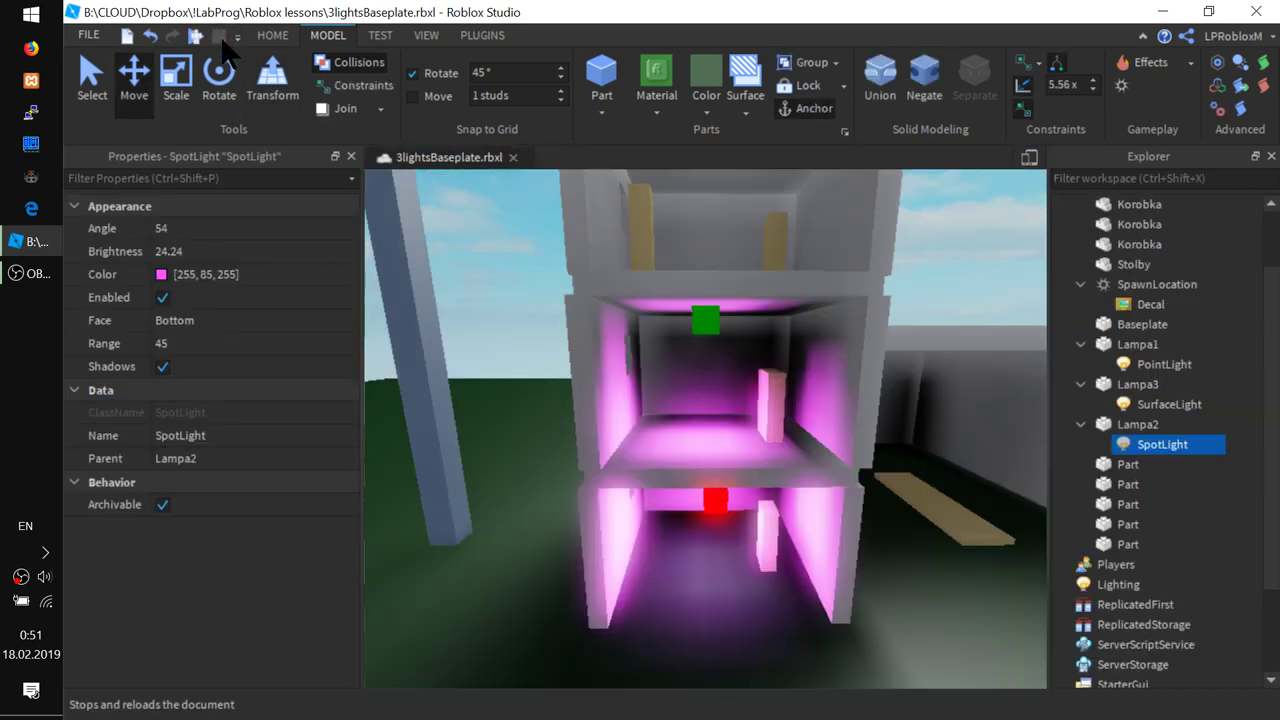
- Disable Lampa1's PointLight, lower its brightness to 3.64, and leave its shadows enabled
{"action": "scroll", "coordinate": [778, 584], "scroll_direction": "down", "scroll_amount": 6}
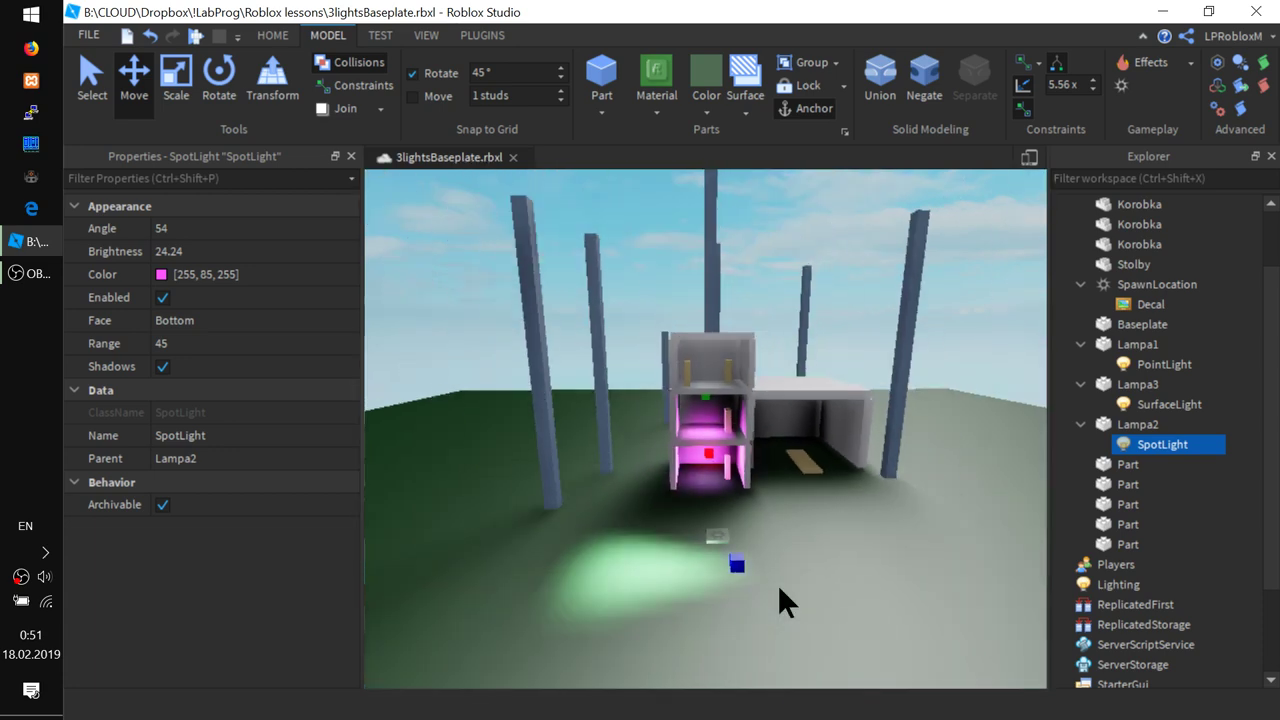
{"action": "scroll", "coordinate": [770, 593], "scroll_direction": "up", "scroll_amount": 10}
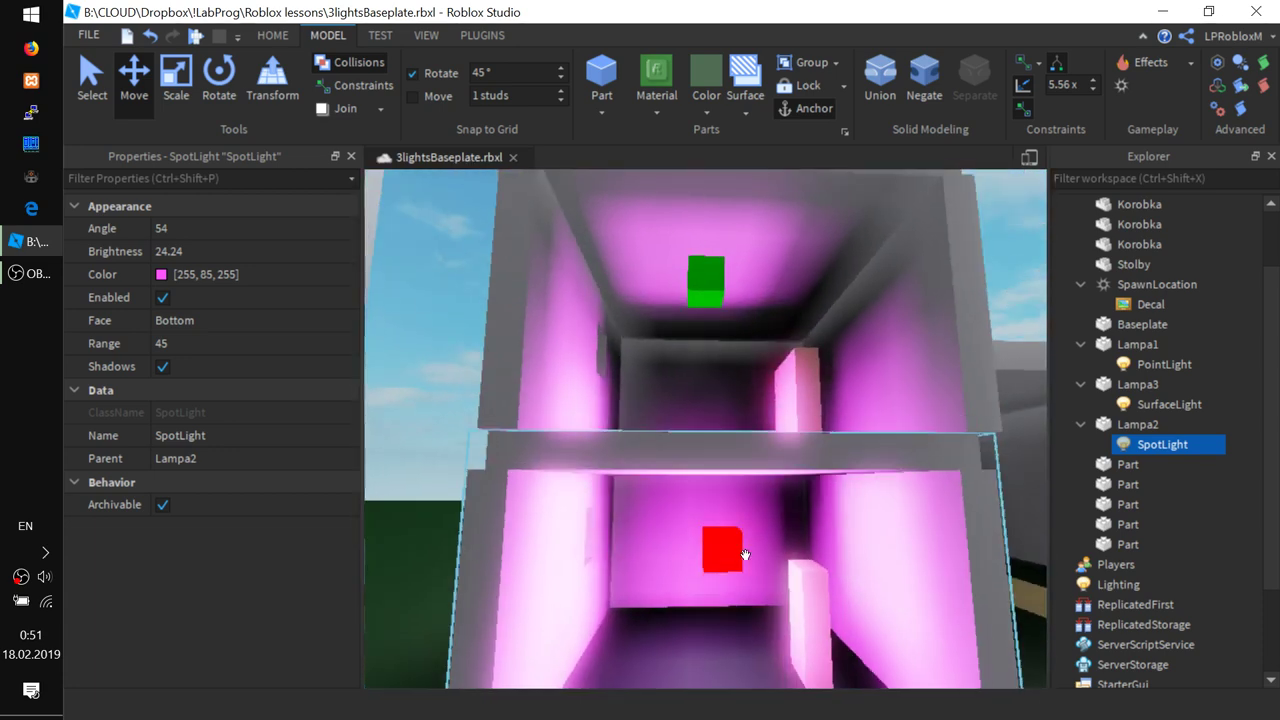
{"action": "left_click", "coordinate": [722, 553]}
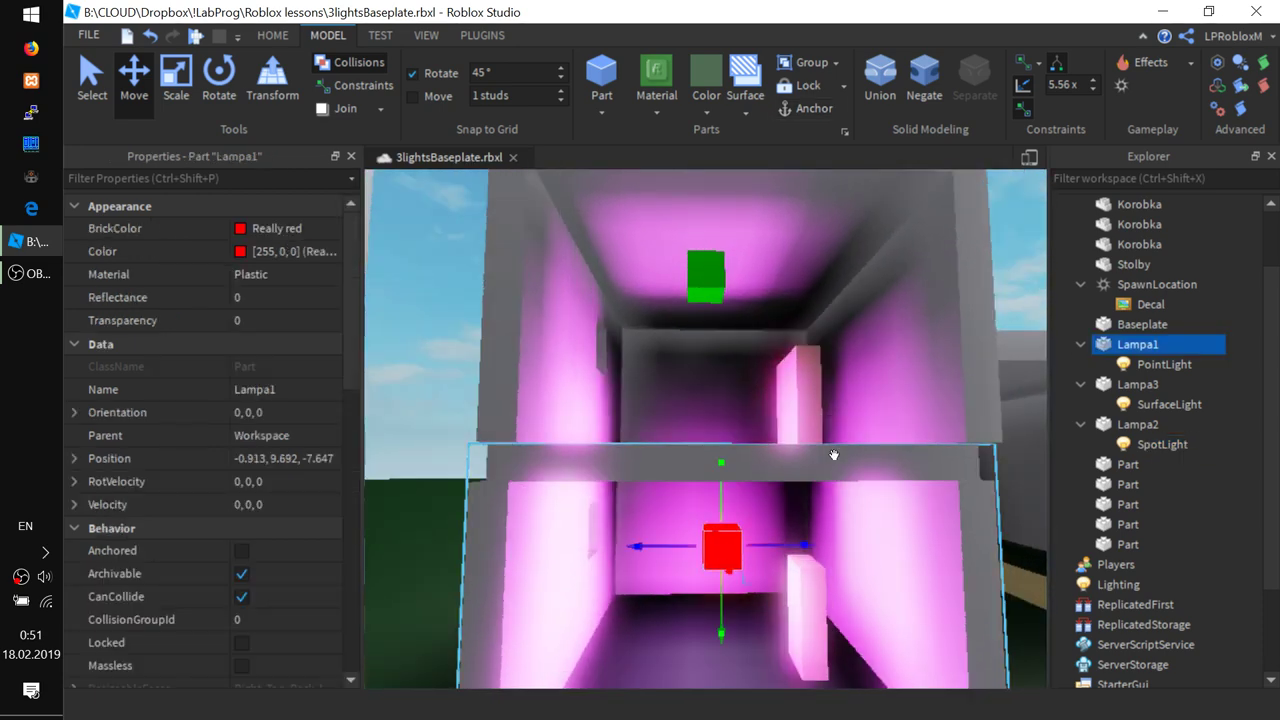
{"action": "left_click", "coordinate": [1150, 364]}
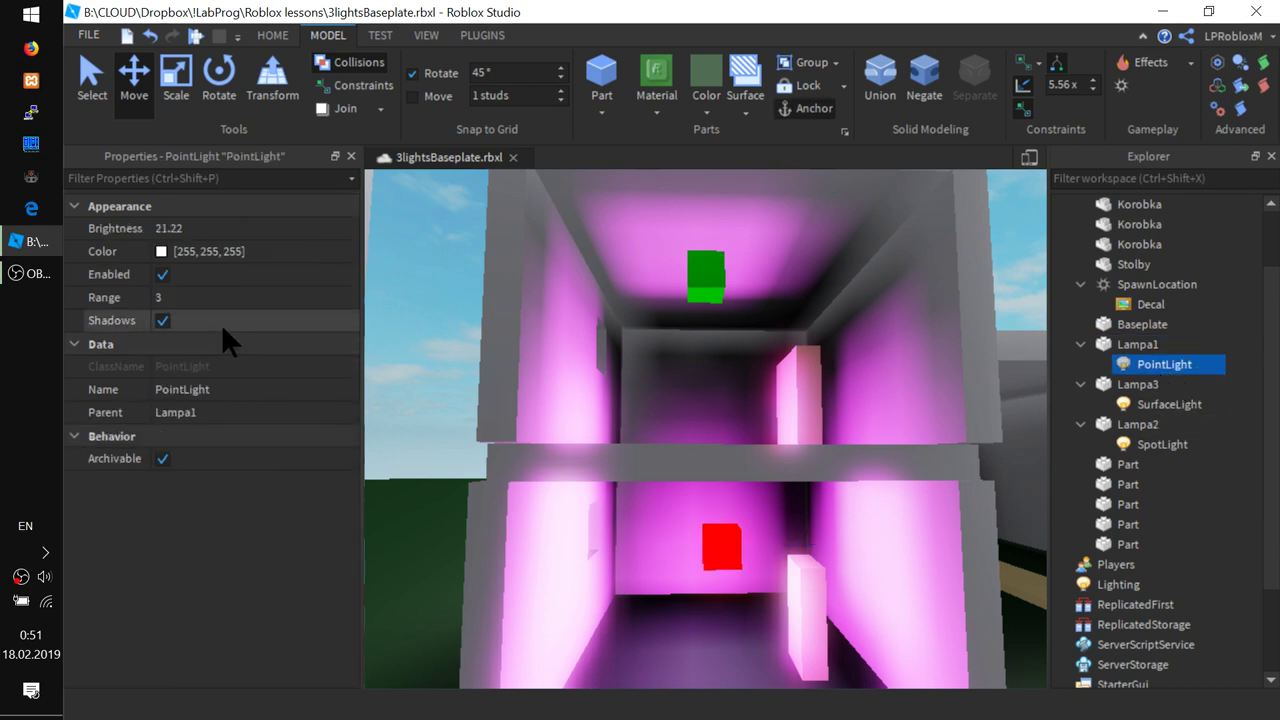
{"action": "left_click", "coordinate": [162, 274]}
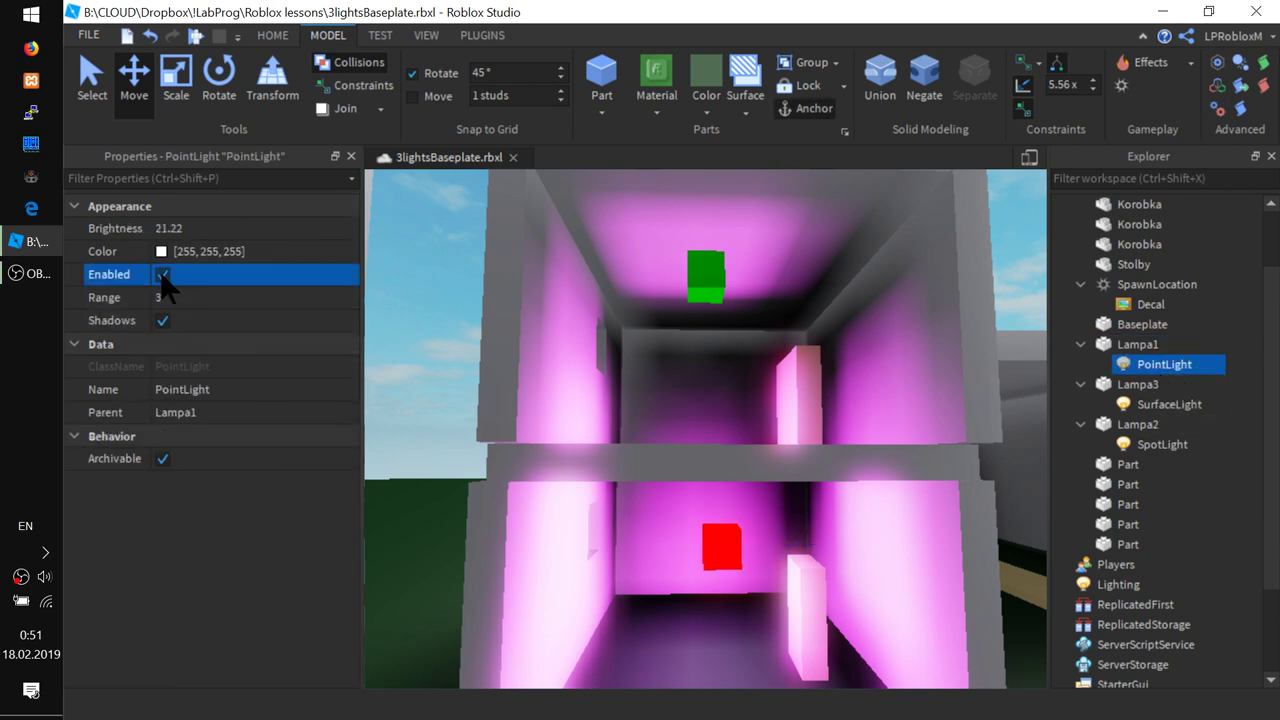
{"action": "left_click", "coordinate": [181, 237]}
{"action": "left_click_drag", "start_coordinate": [295, 227], "coordinate": [250, 222]}
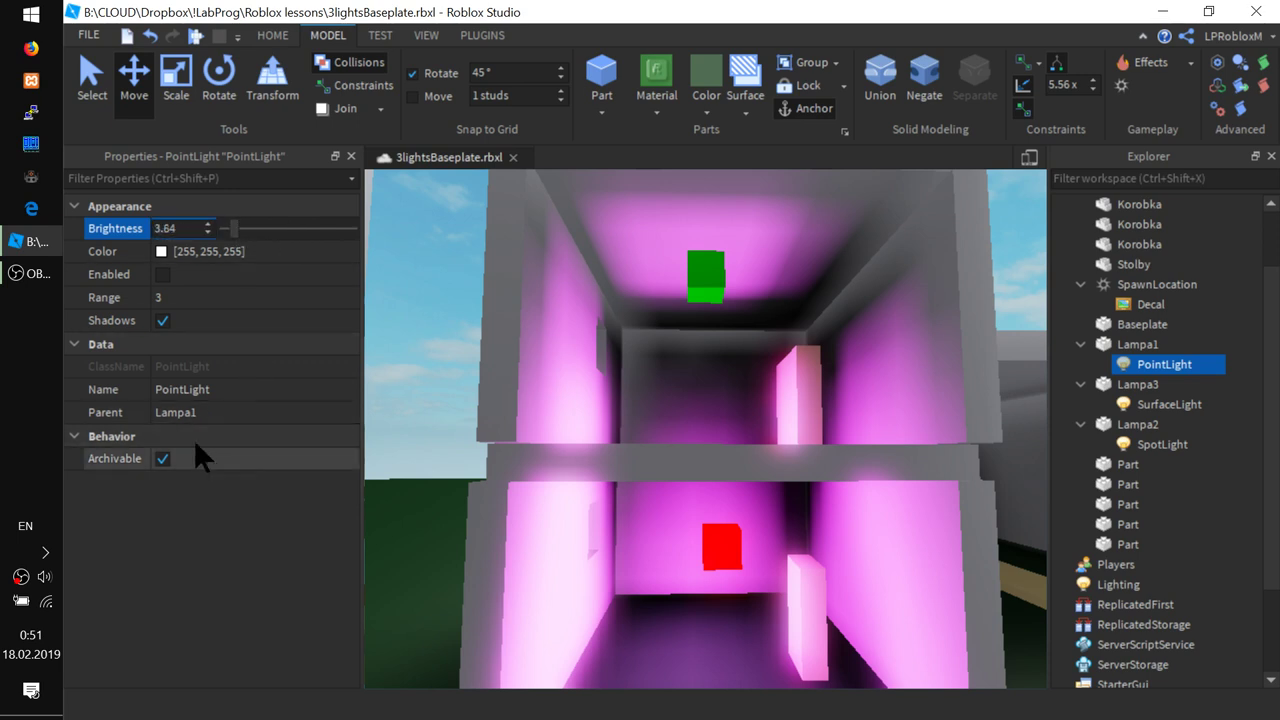
{"action": "left_click", "coordinate": [160, 321]}
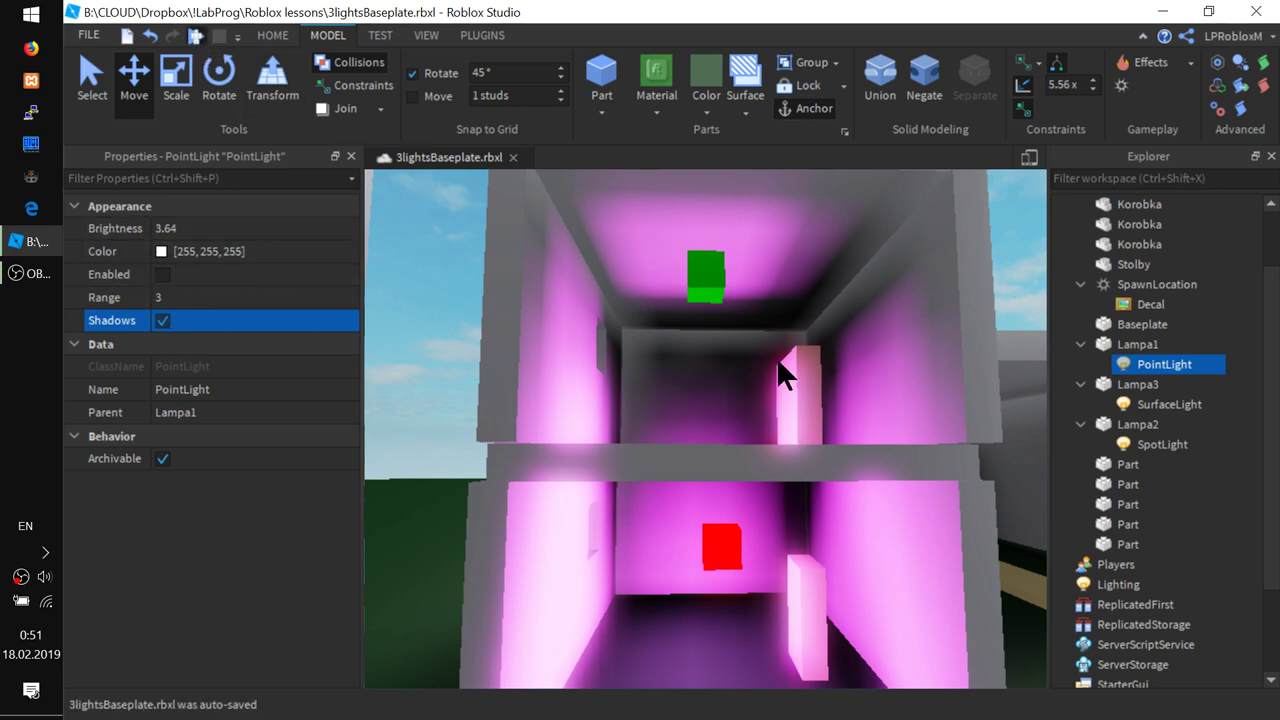
- Playtest the place with Lampa1's PointLight disabled, walk up to the house to view the first storey's lighting, and stop the test
{"action": "key", "text": "F5"}
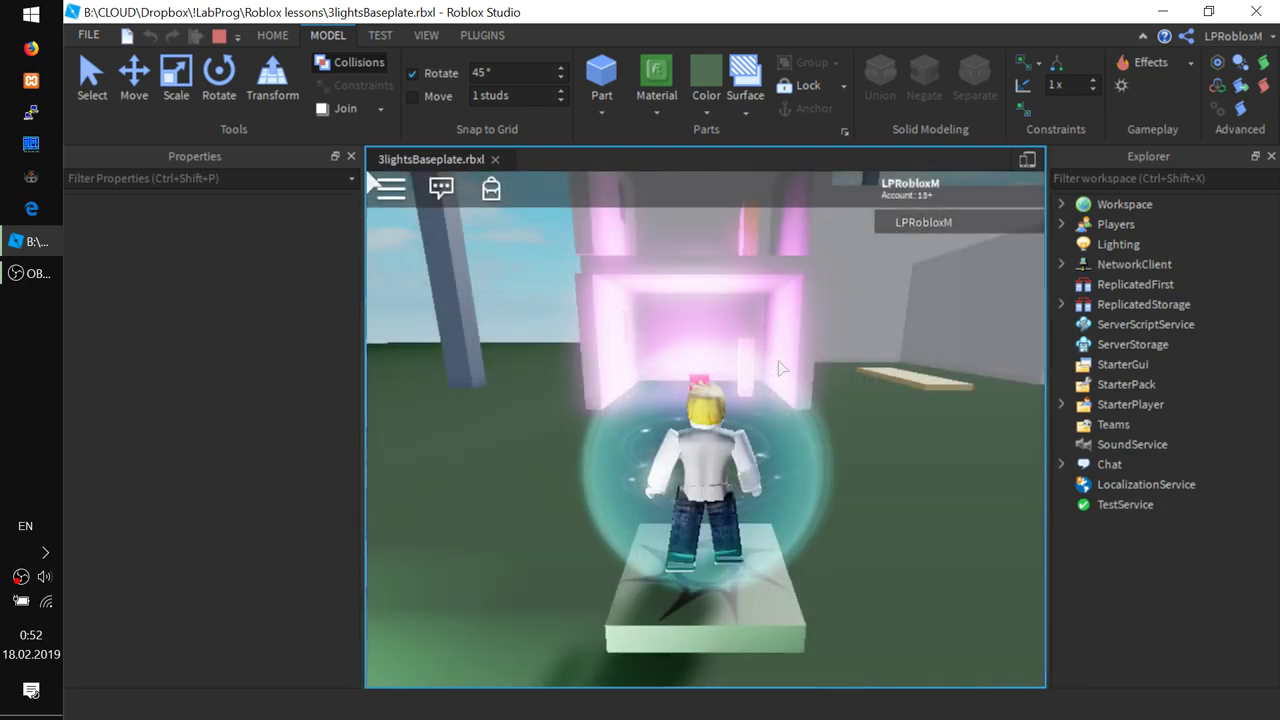
{"action": "key", "text": "w"}
{"action": "right_click_drag", "start_coordinate": [762, 440], "coordinate": [756, 440]}
{"action": "key", "text": "a"}
{"action": "key", "text": "w"}
{"action": "key", "text": "s"}
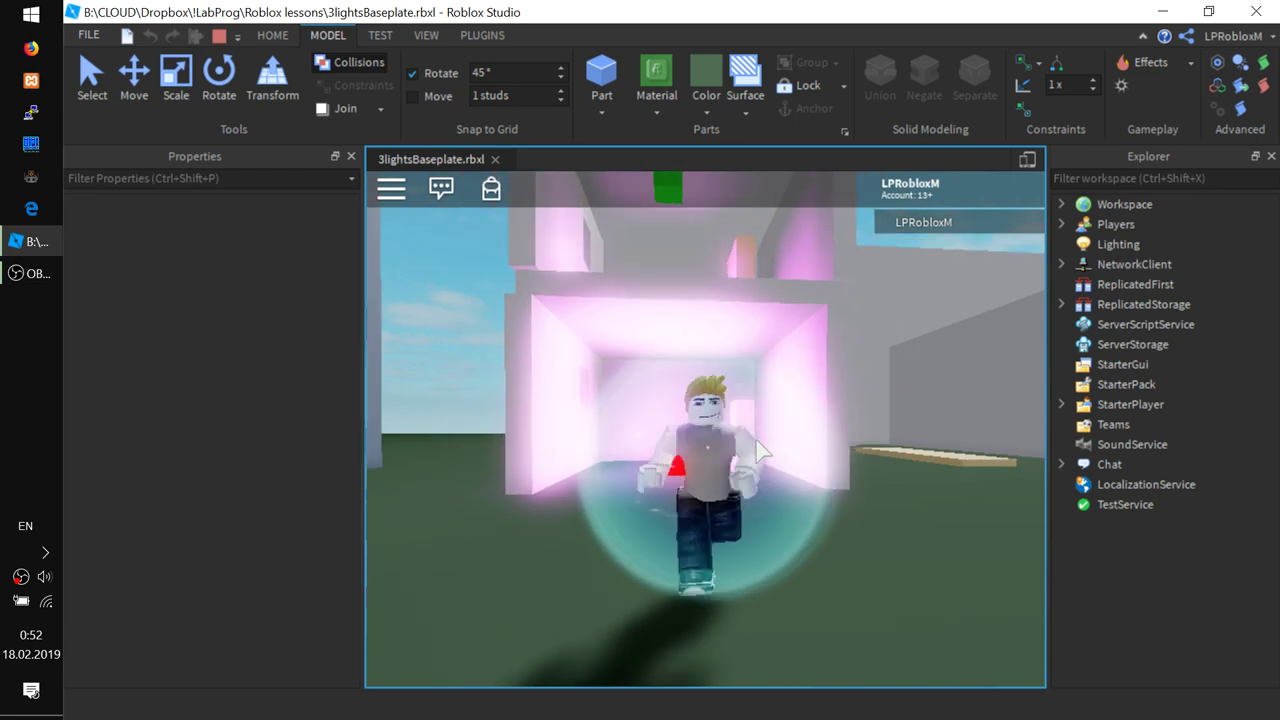
{"action": "left_click", "coordinate": [219, 35]}
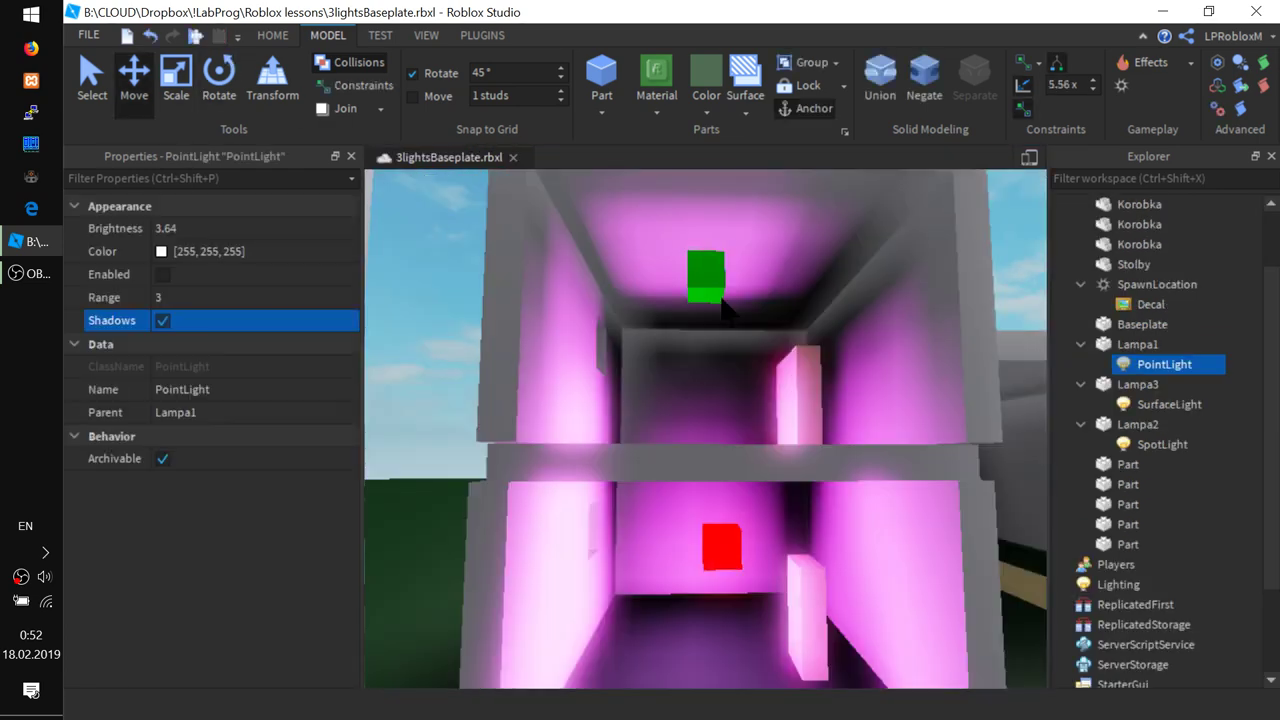
- Reduce the range of Lampa2's SpotLight to 9 and view the lit area on the second storey
{"action": "left_click", "coordinate": [714, 286]}
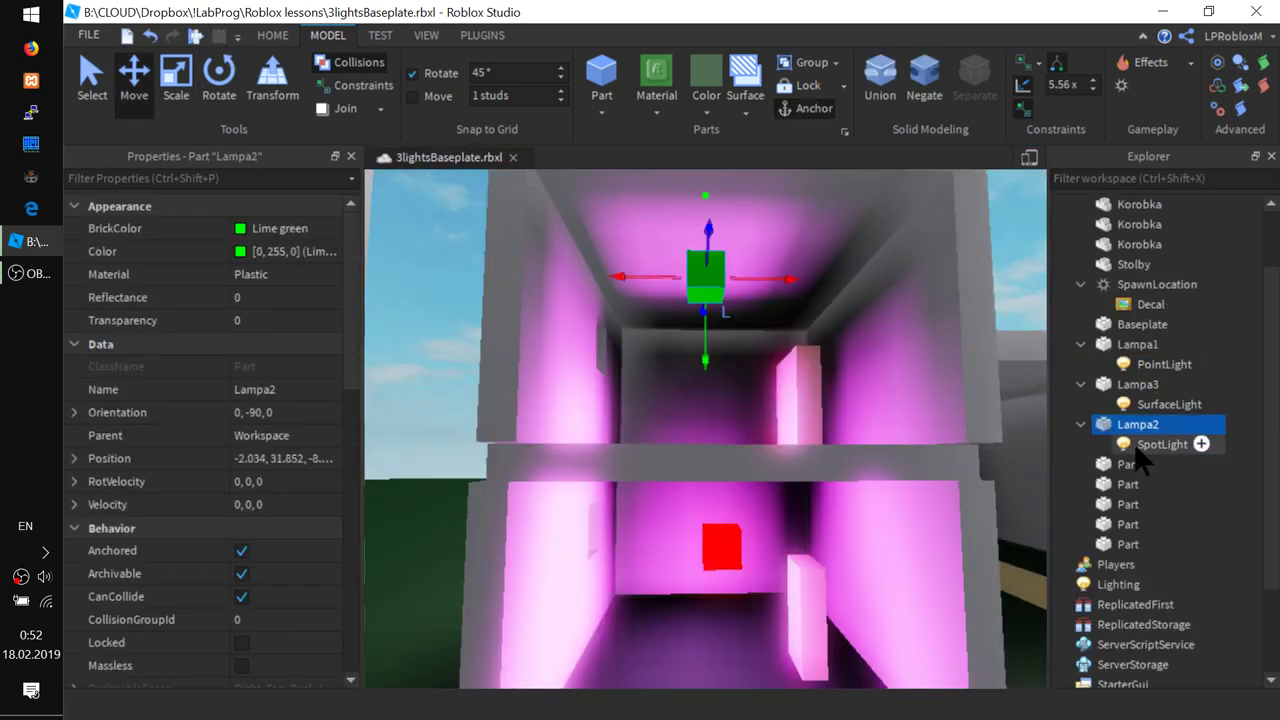
{"action": "left_click", "coordinate": [1160, 444]}
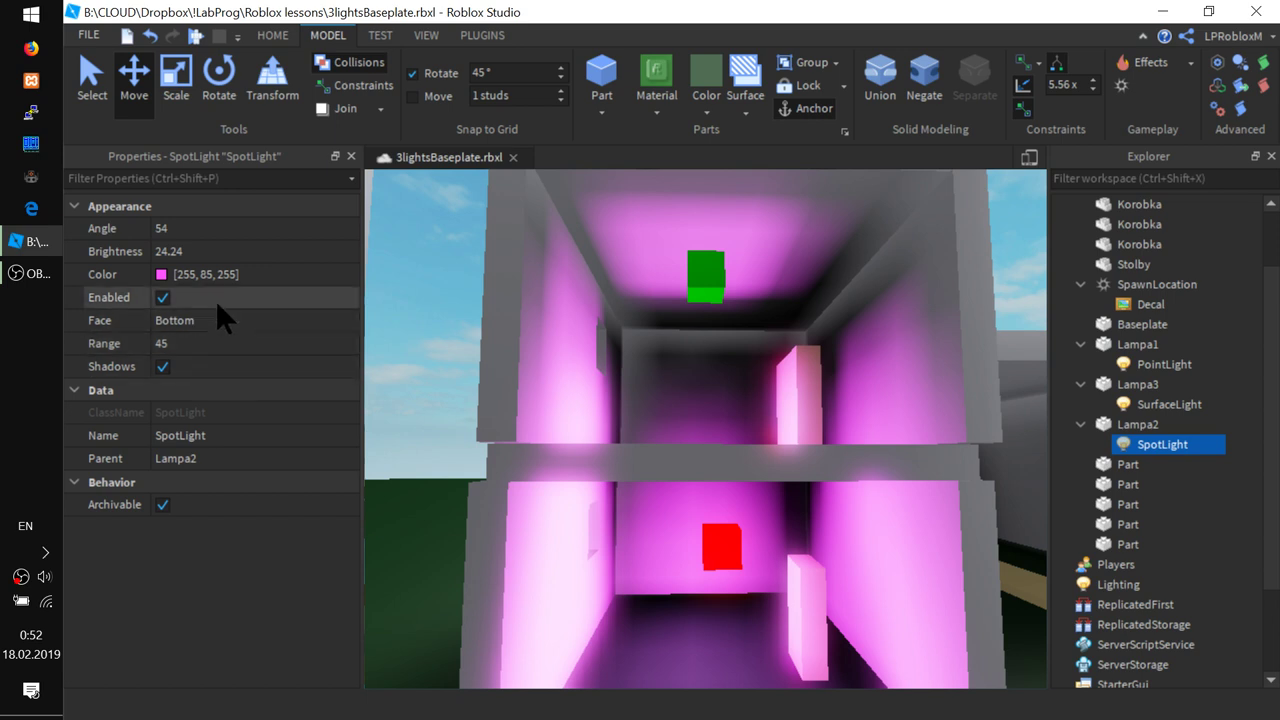
{"action": "left_click", "coordinate": [183, 228]}
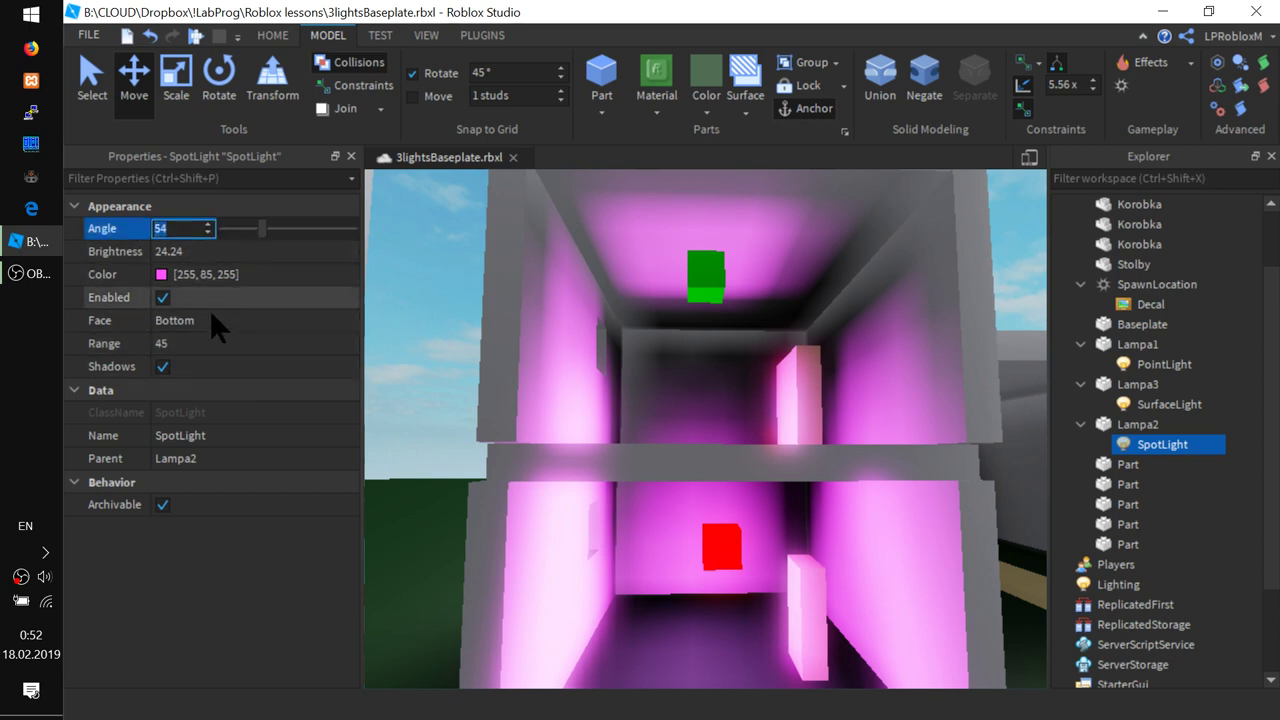
{"action": "left_click", "coordinate": [198, 343]}
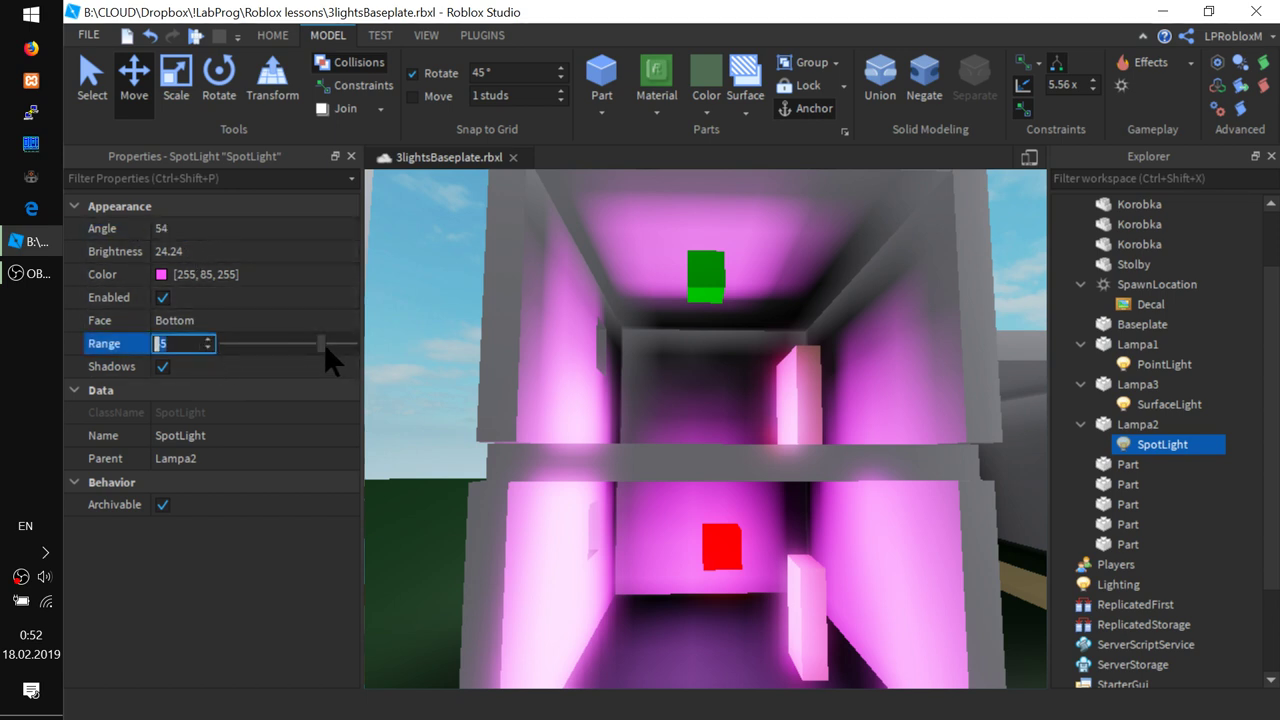
{"action": "left_click_drag", "start_coordinate": [322, 343], "coordinate": [244, 336]}
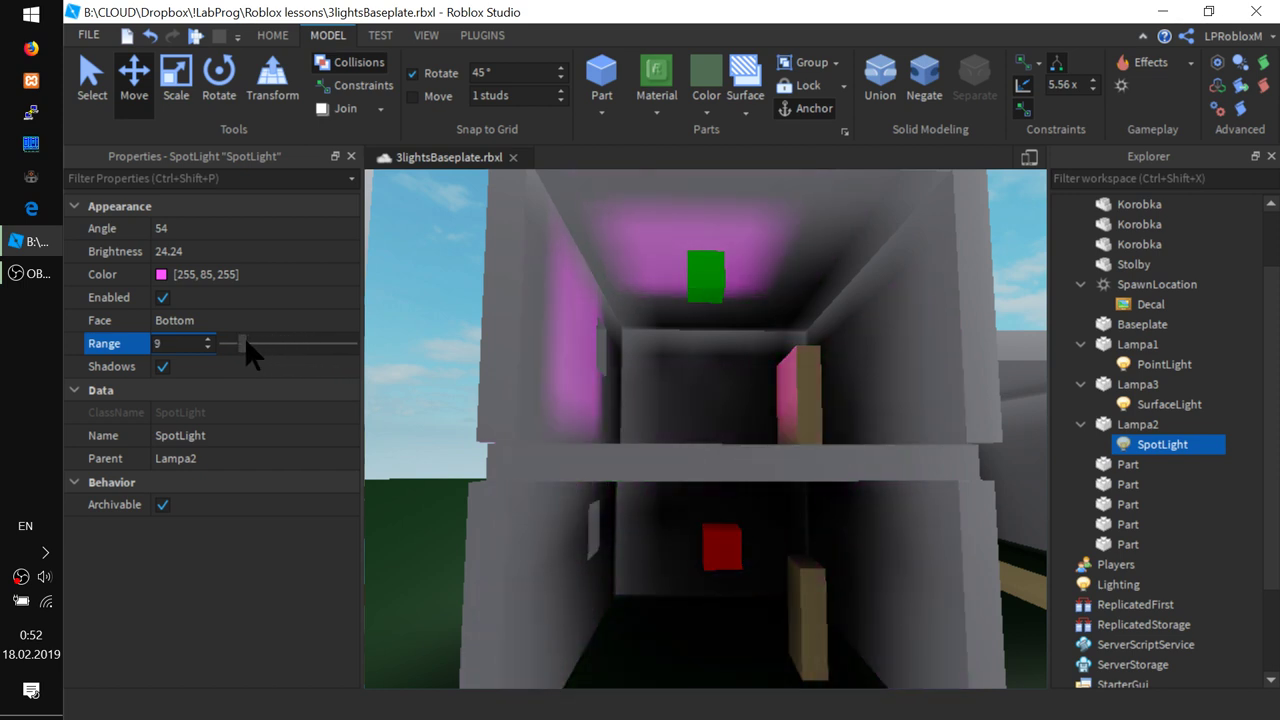
{"action": "right_click_drag", "start_coordinate": [597, 427], "coordinate": [596, 428]}
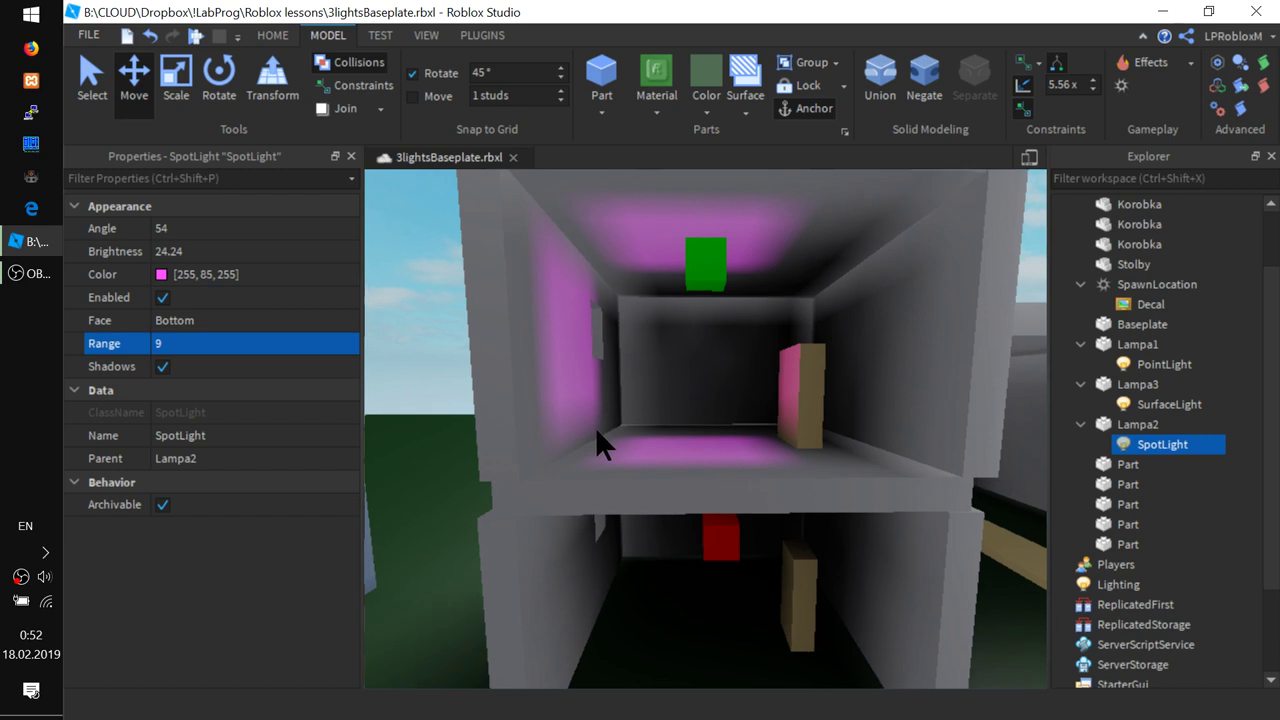
- Raise the brightness of Lampa2's SpotLight to 40
{"action": "left_click", "coordinate": [304, 342]}
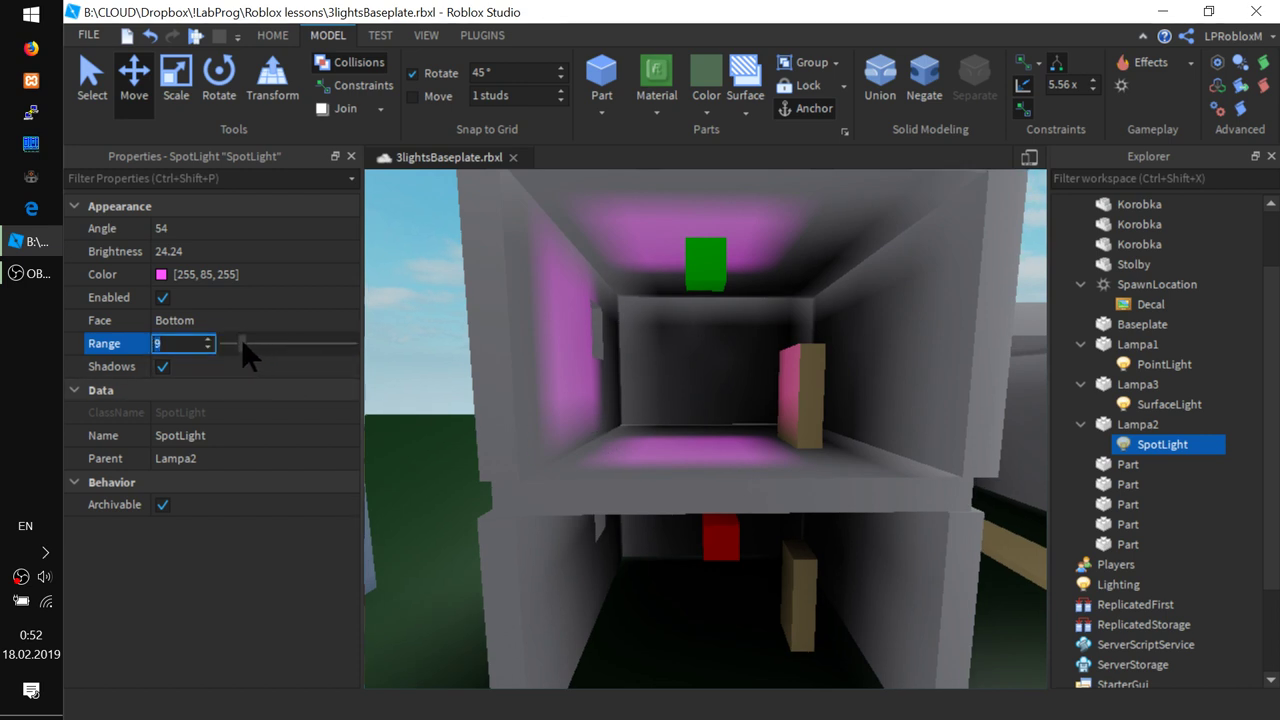
{"action": "left_click", "coordinate": [183, 228]}
{"action": "left_click", "coordinate": [247, 252]}
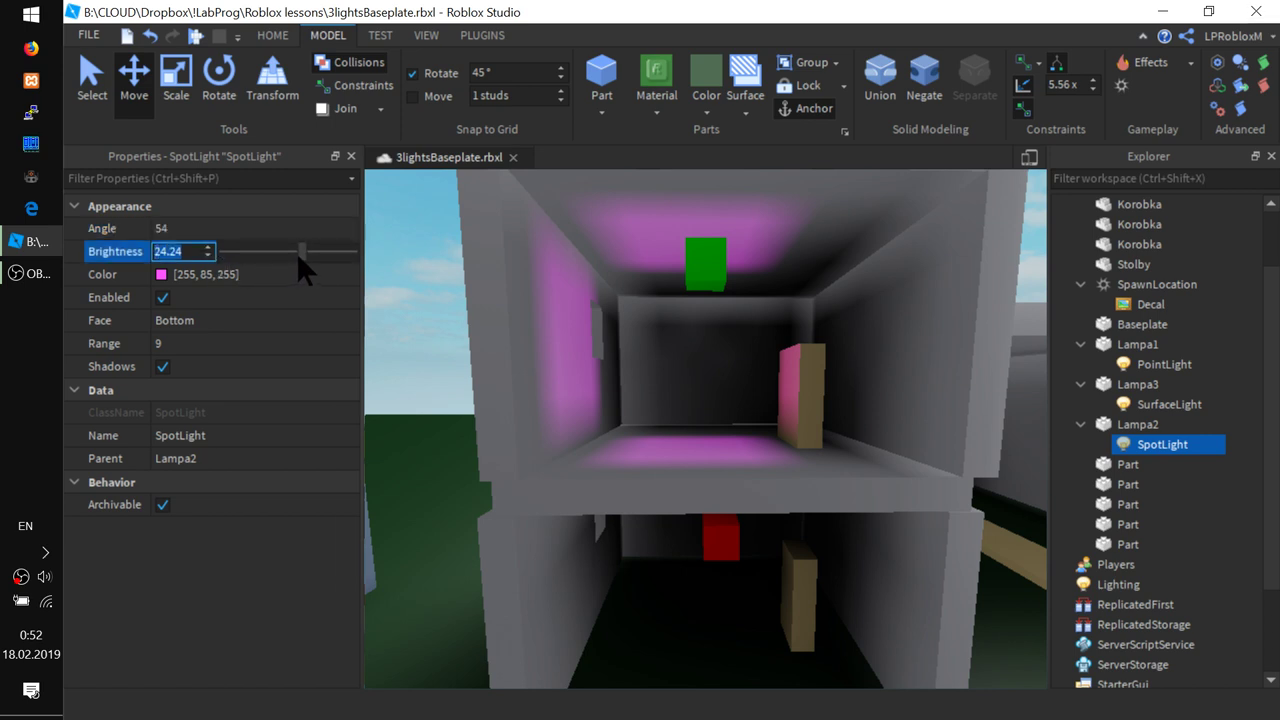
{"action": "left_click_drag", "start_coordinate": [297, 253], "coordinate": [391, 253]}
- Playtest the place with the SpotLight's shorter range and full brightness, view the house from outside, and stop the test
{"action": "left_click", "coordinate": [192, 39]}
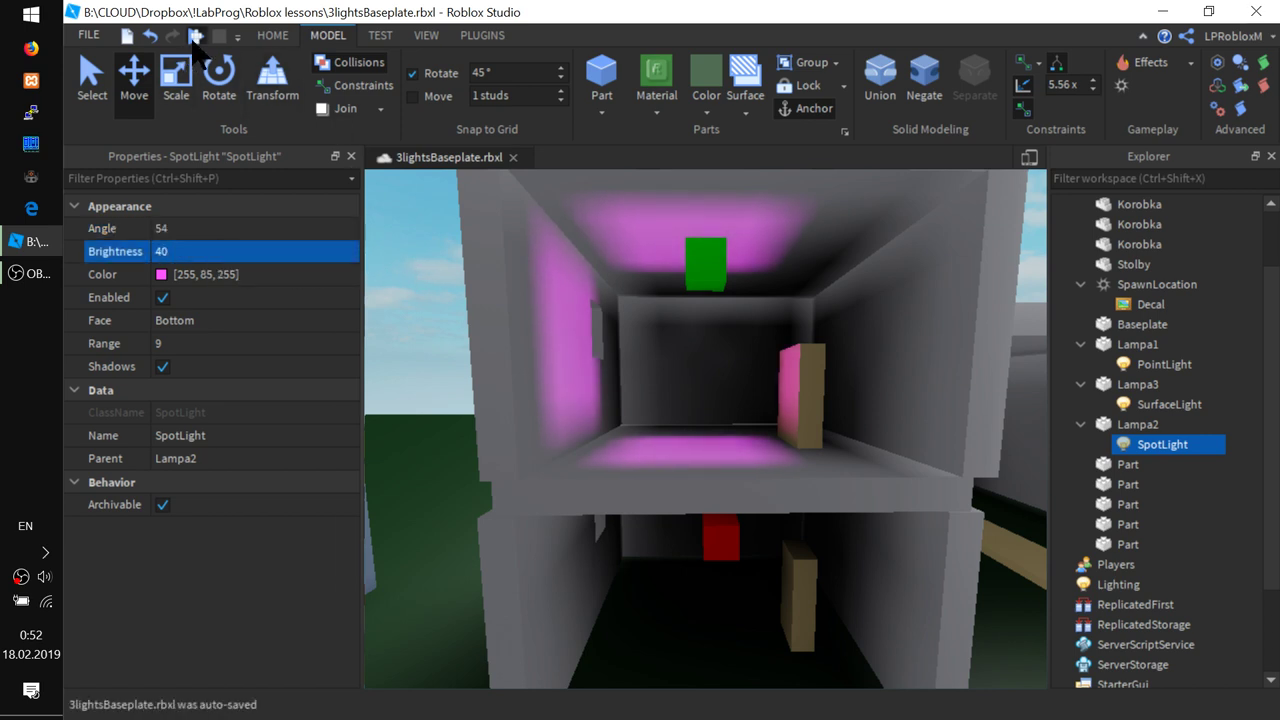
{"action": "left_click", "coordinate": [196, 36]}
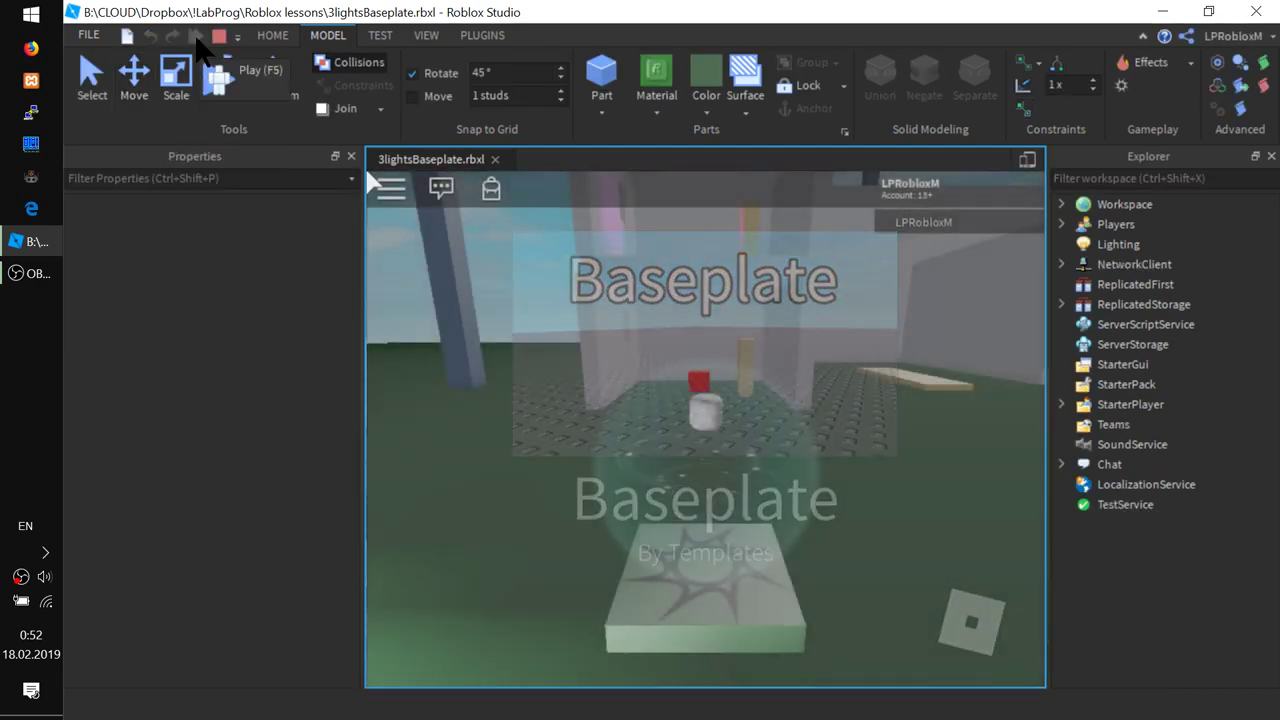
{"action": "key", "text": "w"}
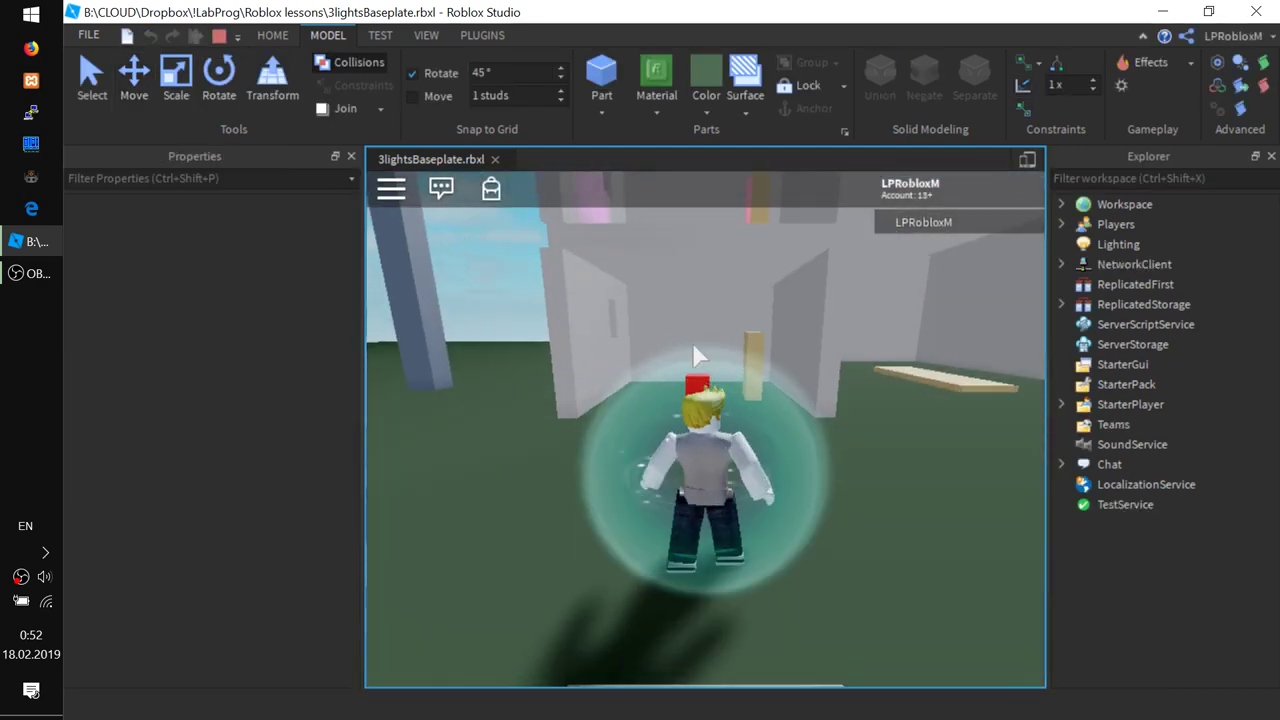
{"action": "scroll", "coordinate": [724, 366], "scroll_direction": "down", "scroll_amount": 1}
{"action": "right_click_drag", "start_coordinate": [588, 331], "coordinate": [588, 331]}
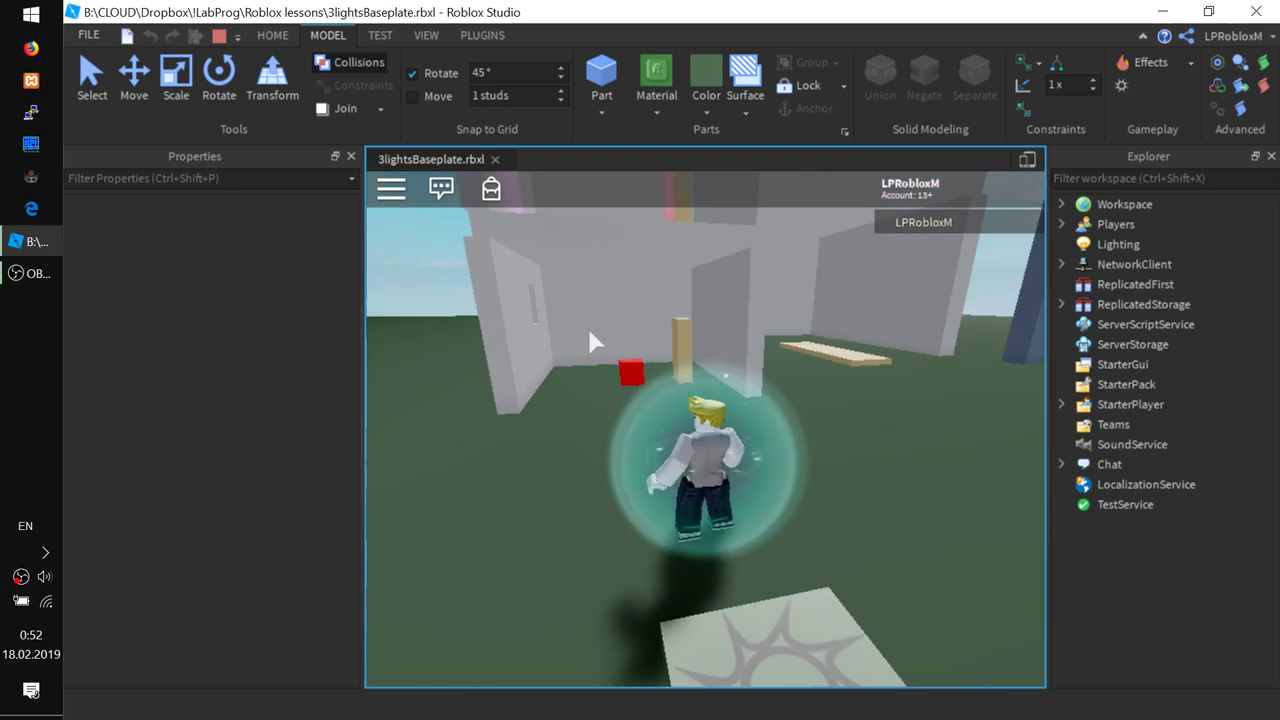
{"action": "key", "text": "w"}
{"action": "key", "text": "a"}
{"action": "key", "text": "s"}
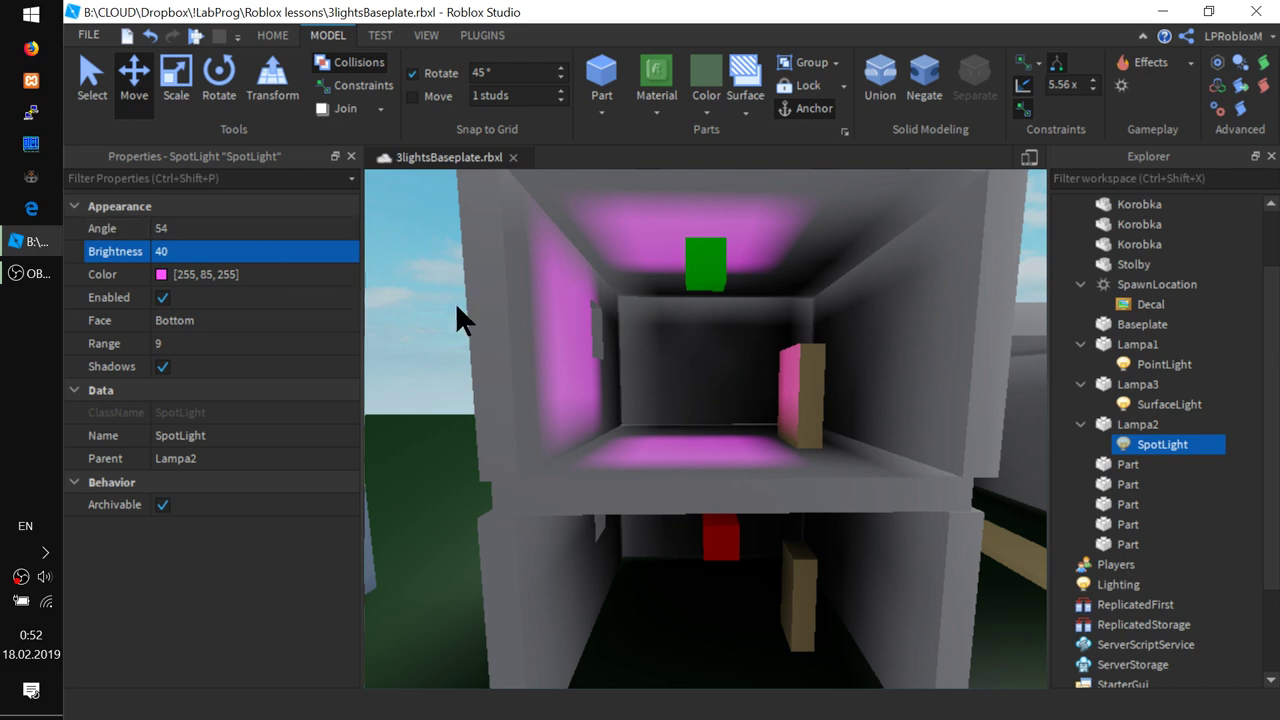
- Move Lampa3 away from the spawn pad along the baseplate, onto the open ground in front of the wide building
{"action": "right_click_drag", "start_coordinate": [462, 320], "coordinate": [494, 369]}
{"action": "scroll", "coordinate": [494, 371], "scroll_direction": "down", "scroll_amount": 4}
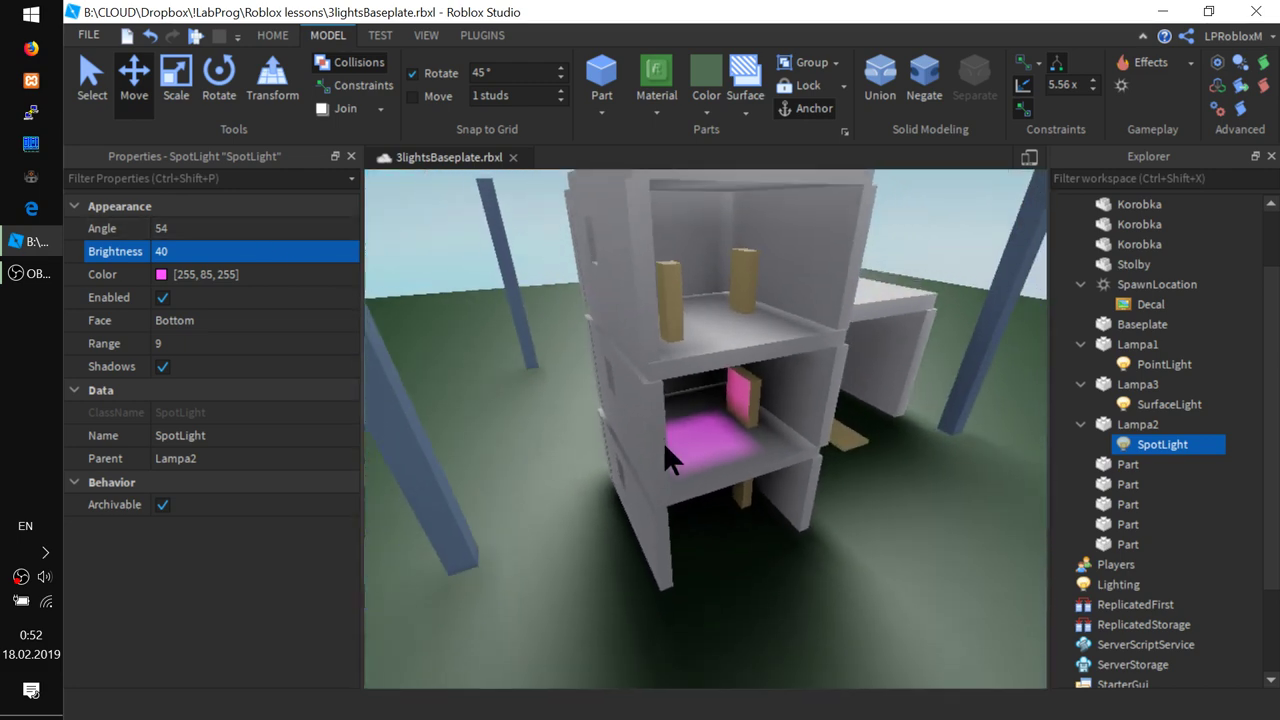
{"action": "right_click_drag", "start_coordinate": [663, 446], "coordinate": [664, 449]}
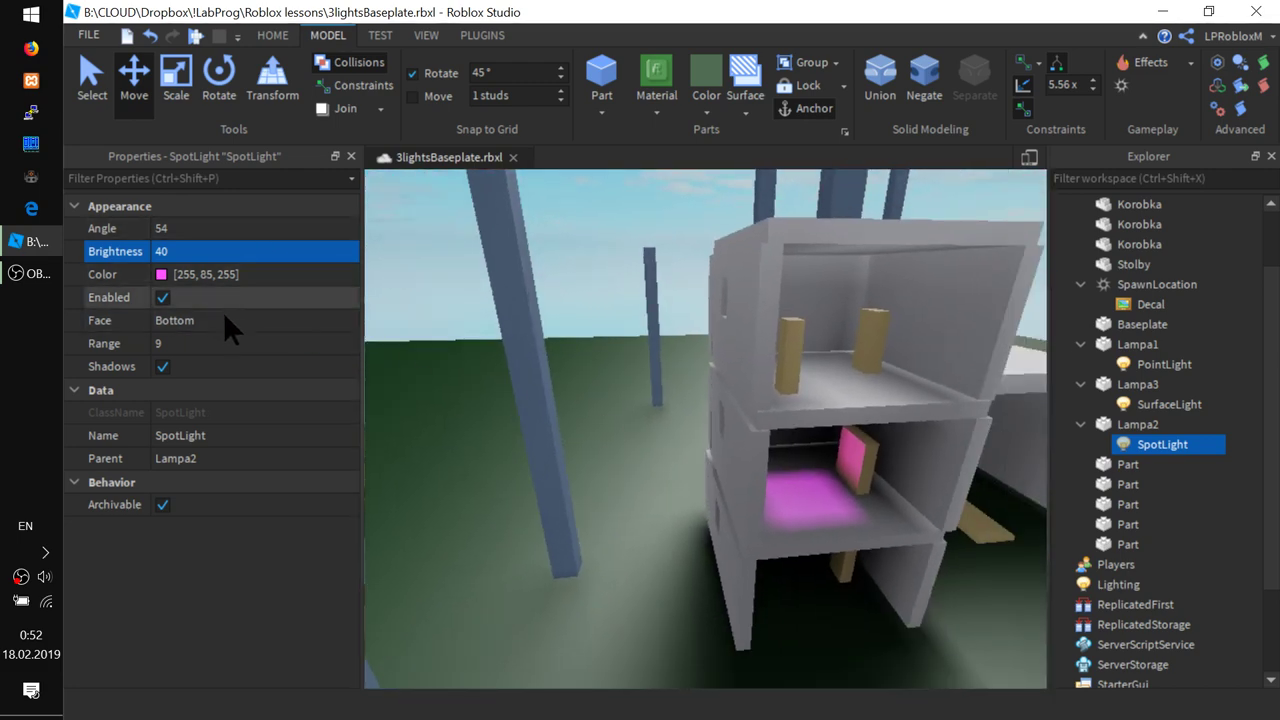
{"action": "key", "text": "d"}
{"action": "scroll", "coordinate": [776, 566], "scroll_direction": "down", "scroll_amount": 2}
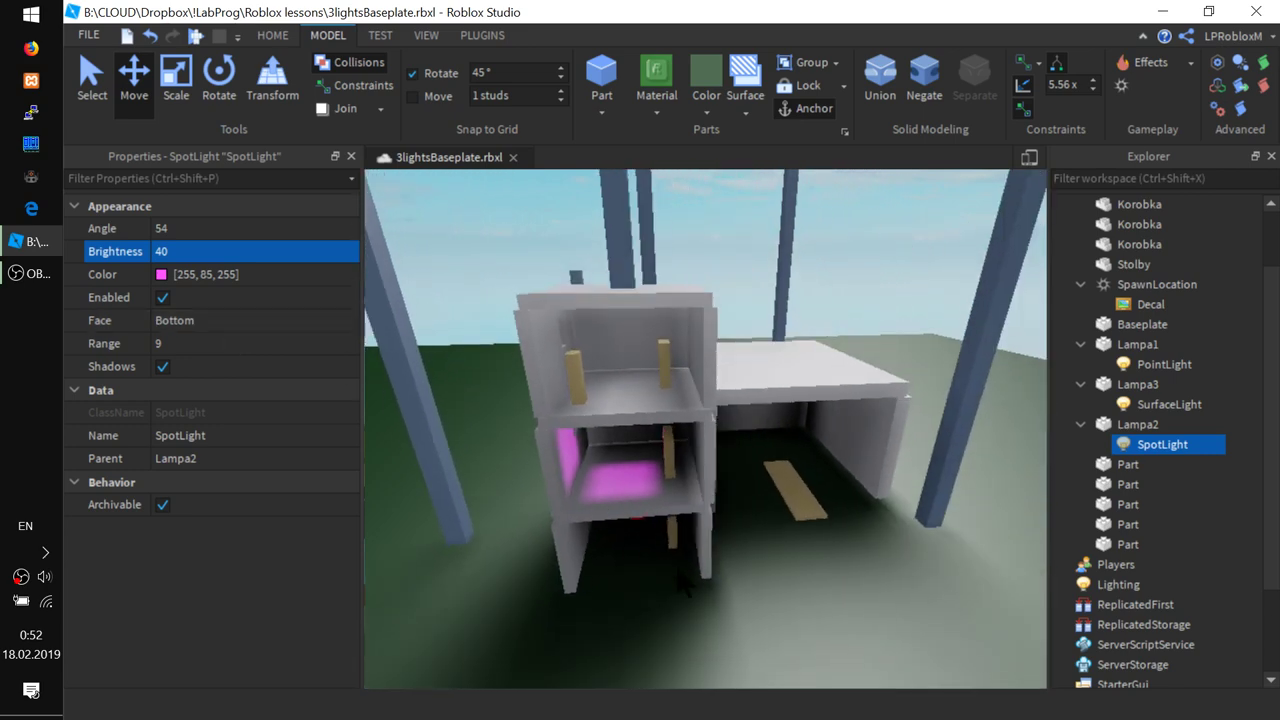
{"action": "key", "text": "d"}
{"action": "scroll", "coordinate": [801, 592], "scroll_direction": "down", "scroll_amount": 4}
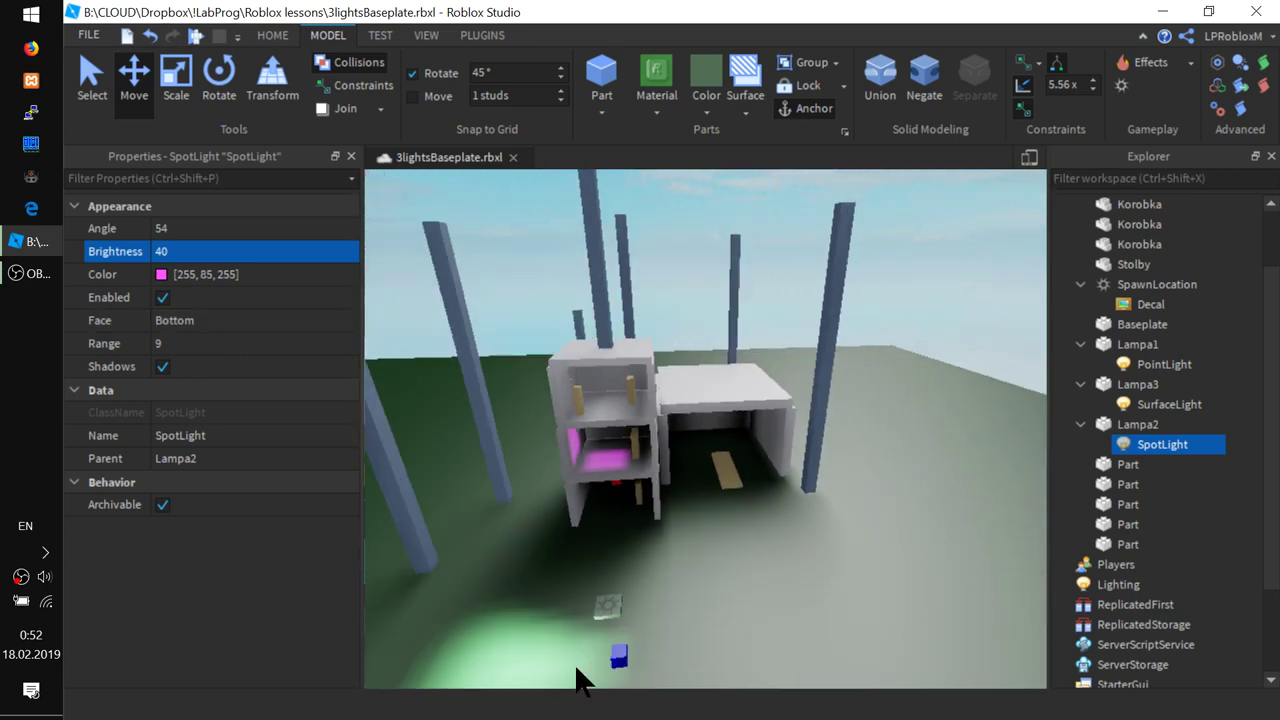
{"action": "left_click_drag", "start_coordinate": [619, 657], "coordinate": [760, 590]}
- Scale Lampa3 up in height and width so the cube becomes a tall, thin panel
{"action": "key", "text": "w"}
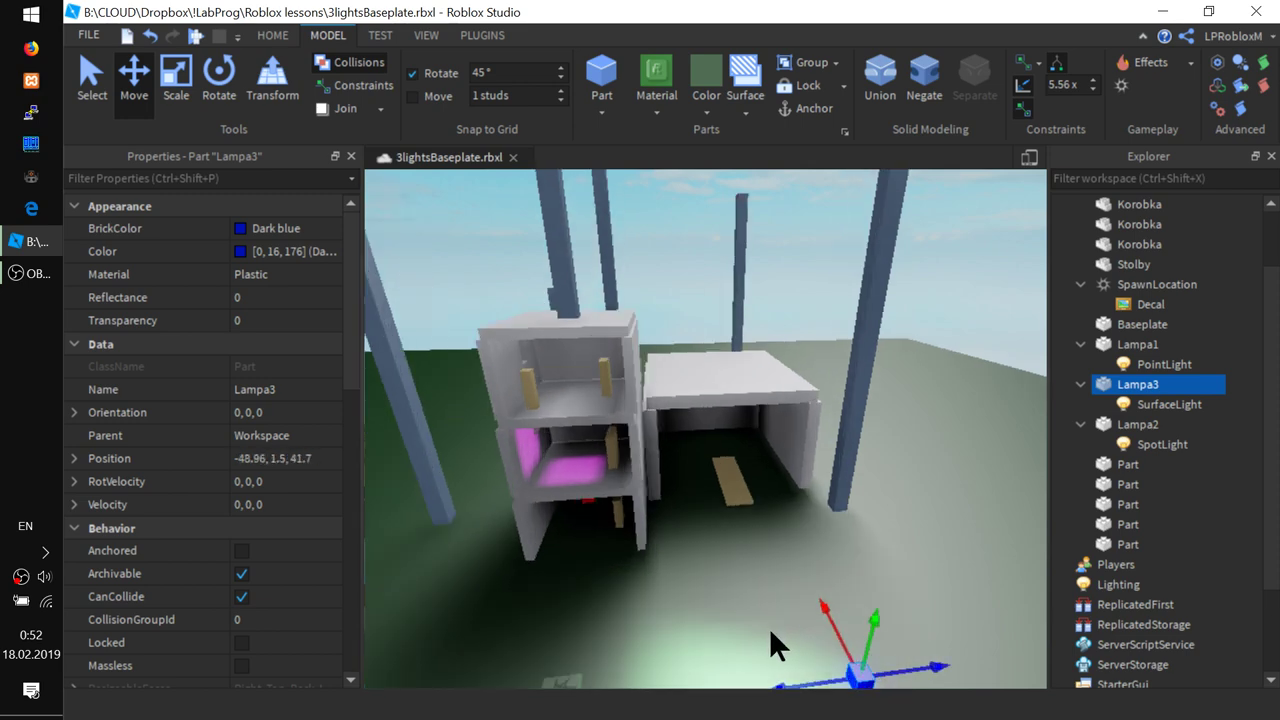
{"action": "key", "text": "s"}
{"action": "key", "text": "d"}
{"action": "key", "text": "w"}
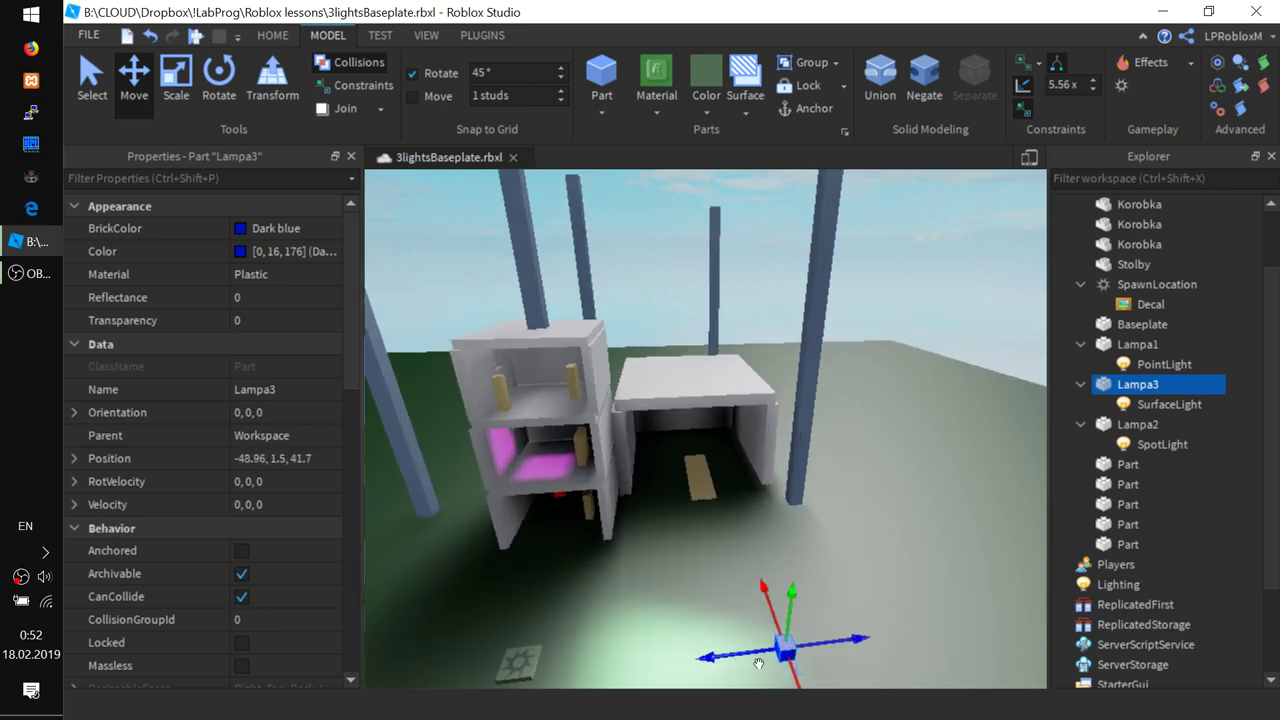
{"action": "key", "text": "s"}
{"action": "key", "text": "w"}
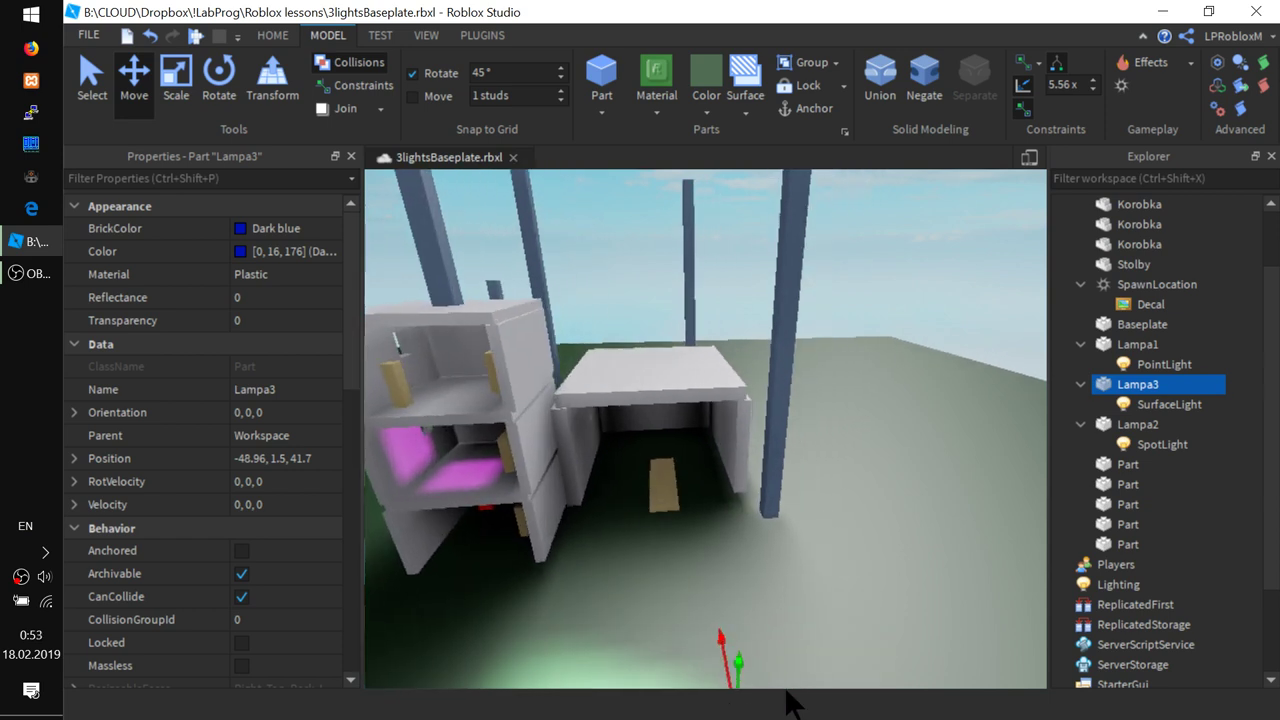
{"action": "key", "text": "s"}
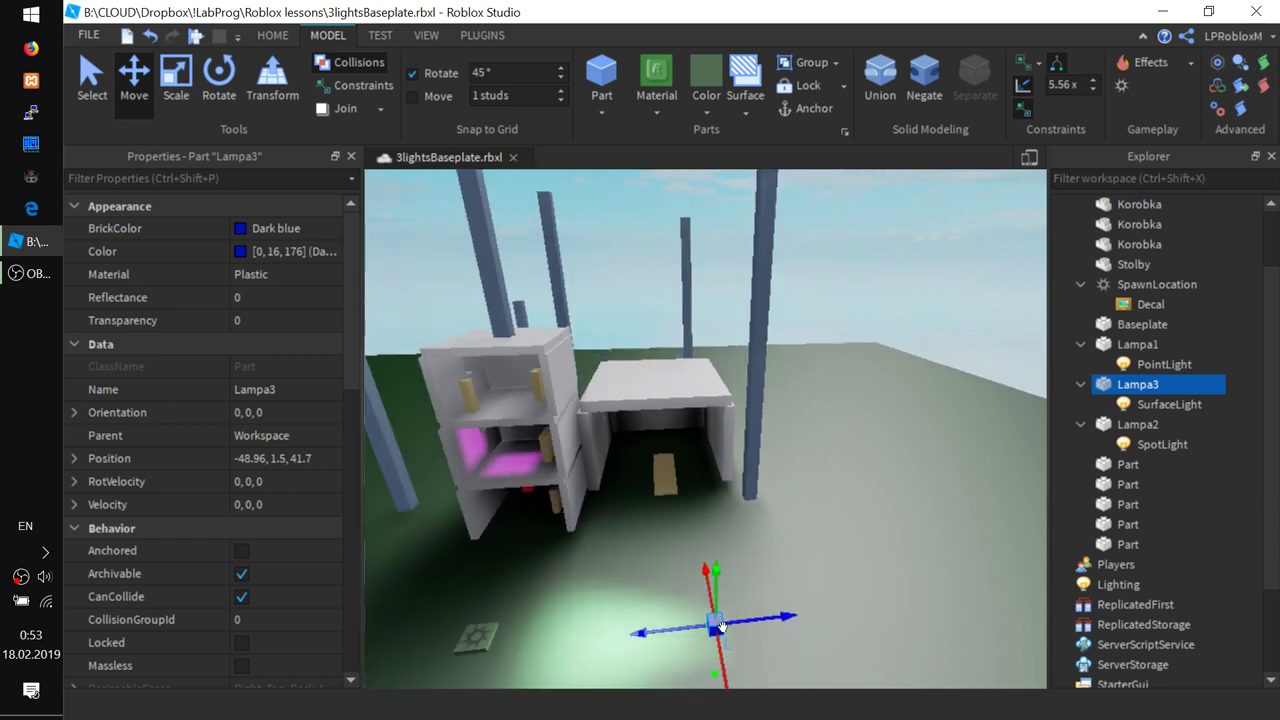
{"action": "left_click", "coordinate": [187, 88]}
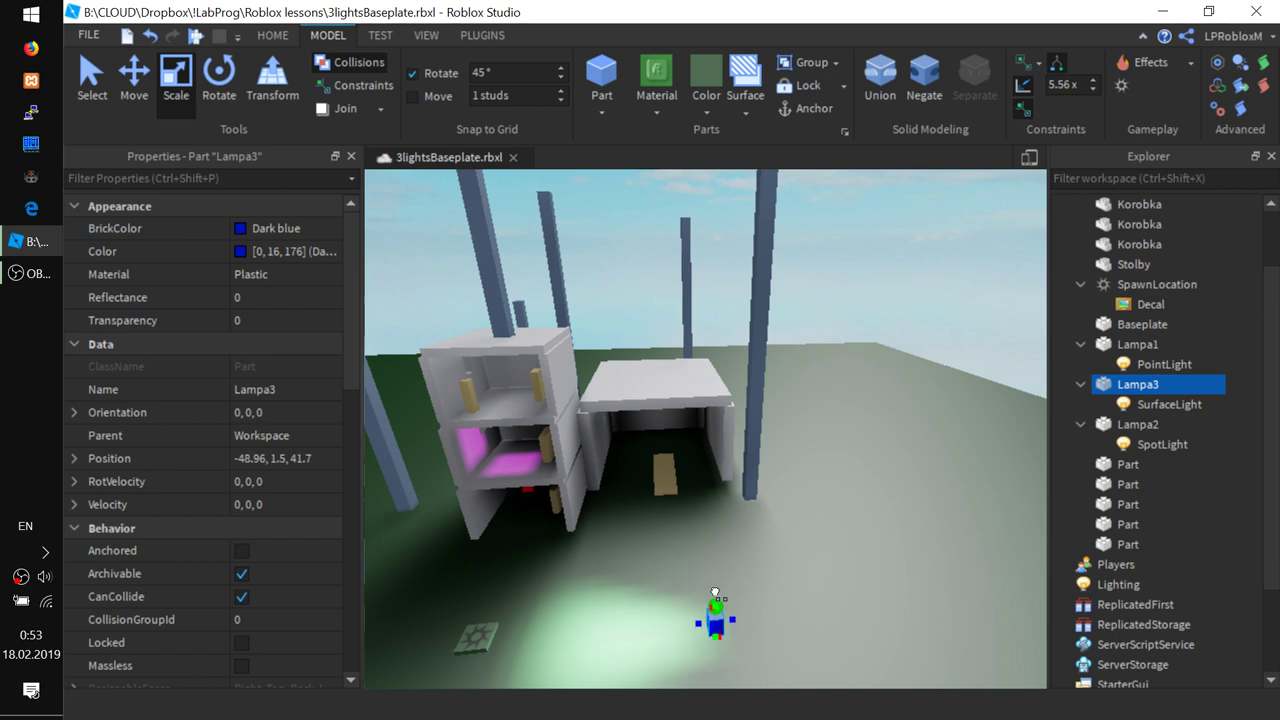
{"action": "left_click_drag", "start_coordinate": [715, 594], "coordinate": [736, 489]}
{"action": "right_click_drag", "start_coordinate": [646, 556], "coordinate": [619, 566]}
{"action": "left_click_drag", "start_coordinate": [615, 525], "coordinate": [633, 569]}
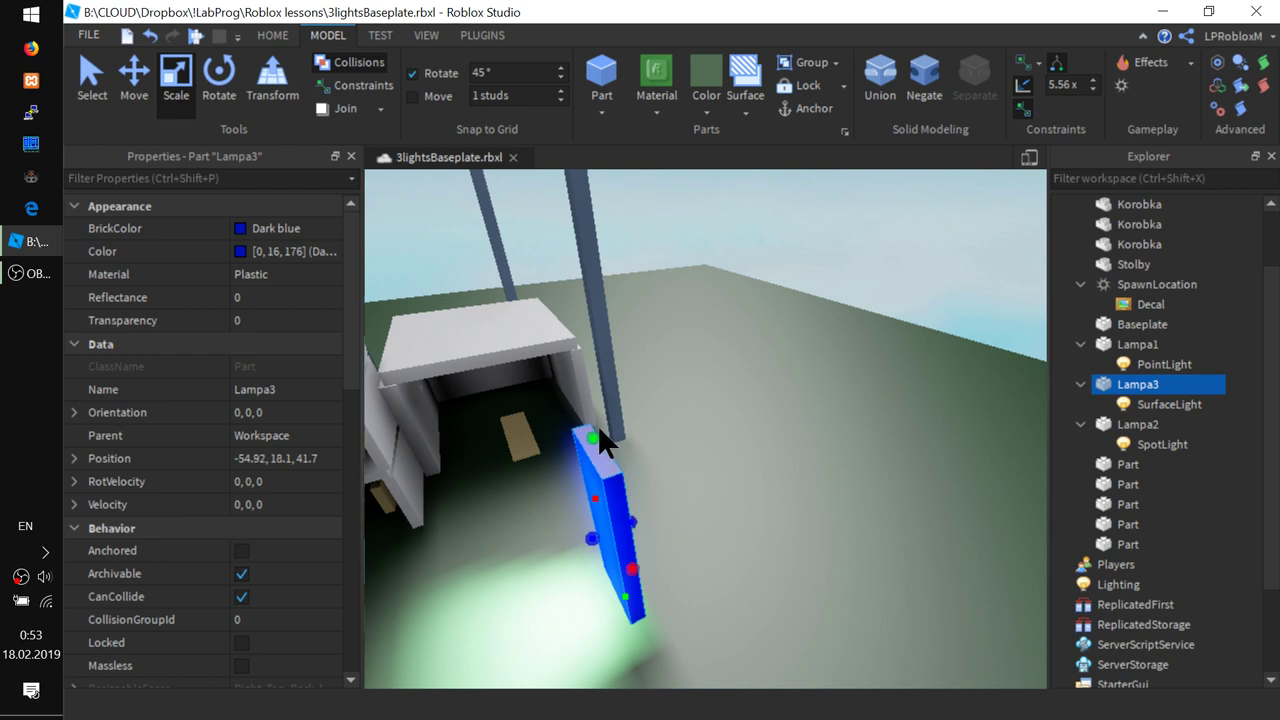
- Shorten the Lampa3 panel and place it inside the wide open building near its side wall
{"action": "left_click_drag", "start_coordinate": [594, 438], "coordinate": [572, 403]}
{"action": "right_click_drag", "start_coordinate": [538, 462], "coordinate": [538, 454]}
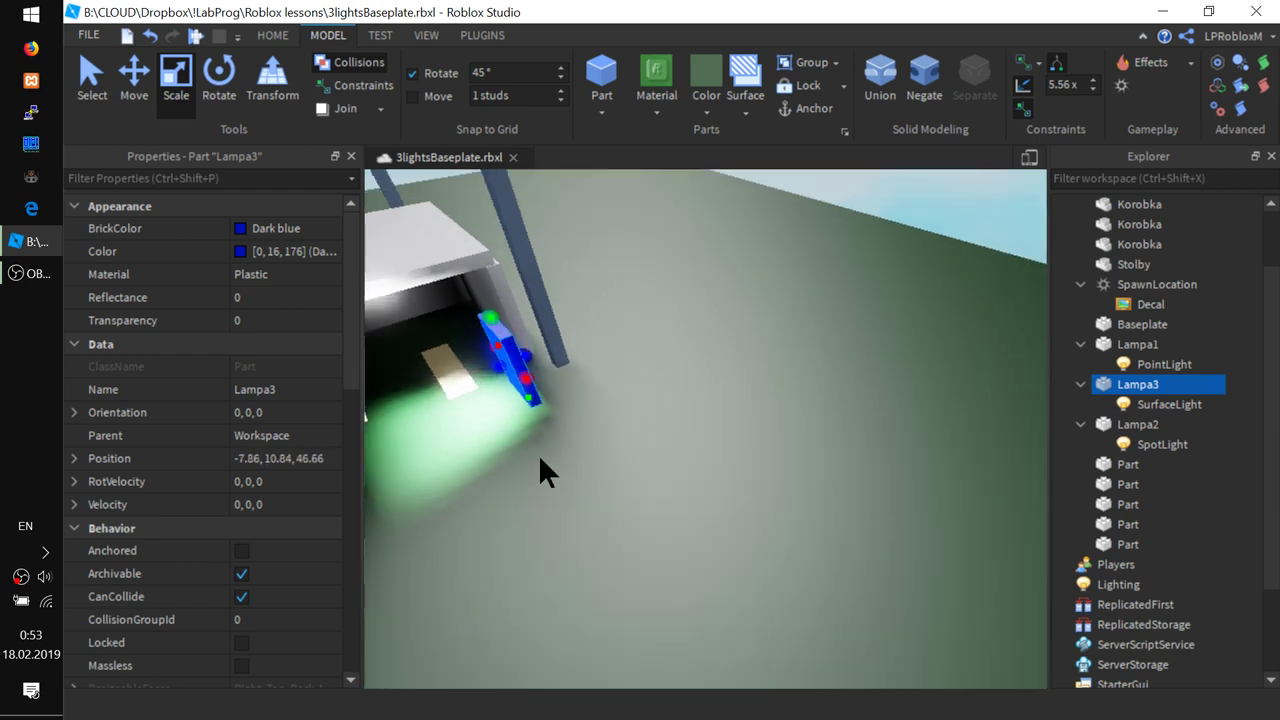
{"action": "left_click_drag", "start_coordinate": [512, 374], "coordinate": [459, 313]}
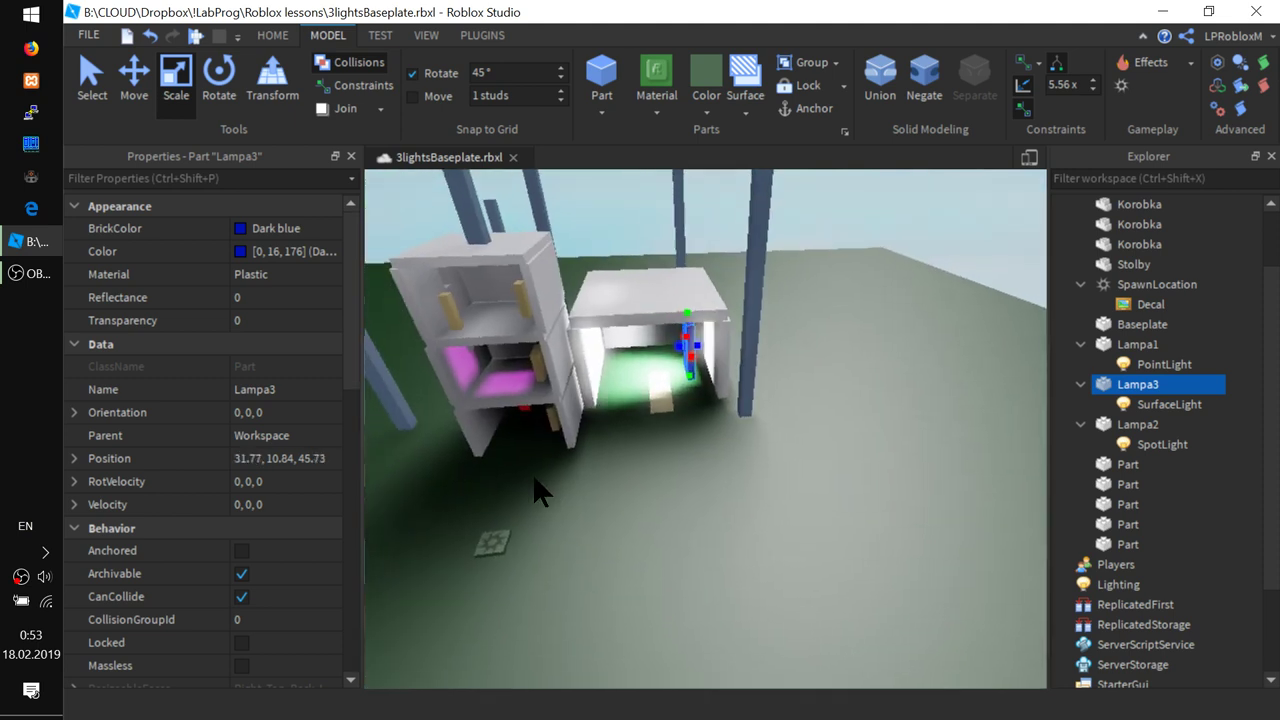
{"action": "right_click_drag", "start_coordinate": [534, 477], "coordinate": [526, 445]}
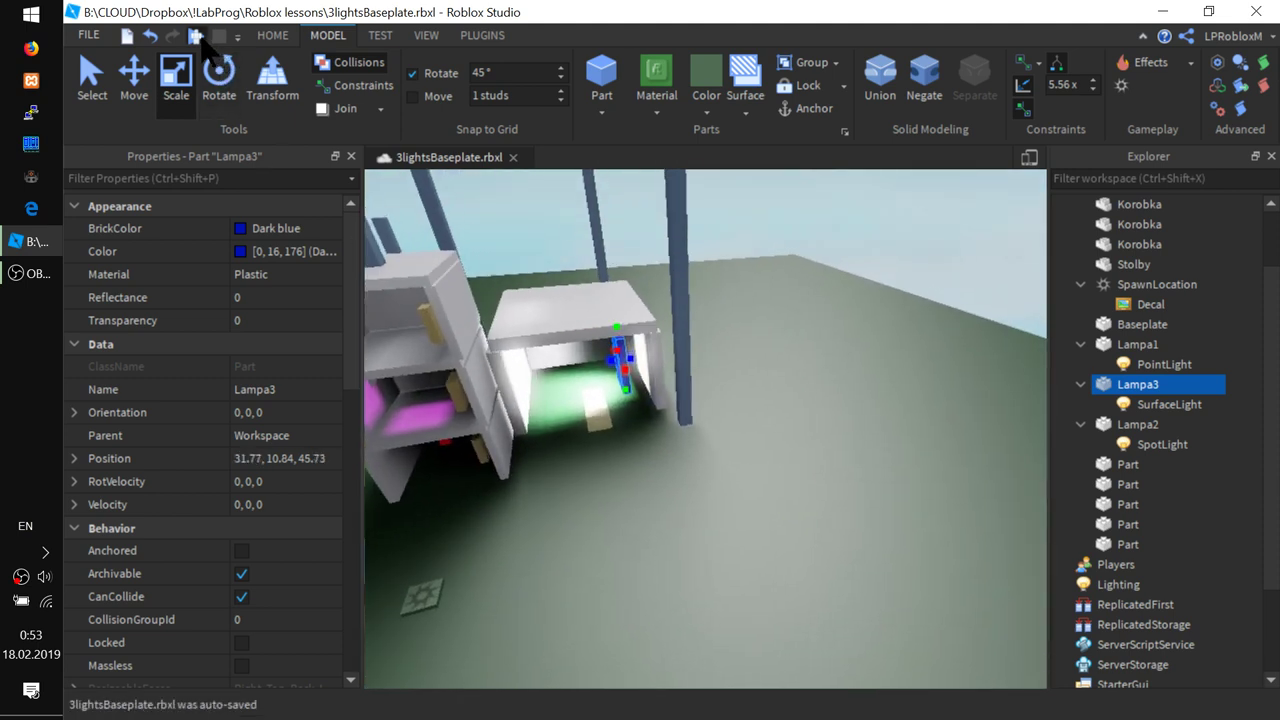
- Start a playtest and walk the character into the wide open building to view the SurfaceLight from the Lampa3 panel
{"action": "key", "text": "F5"}
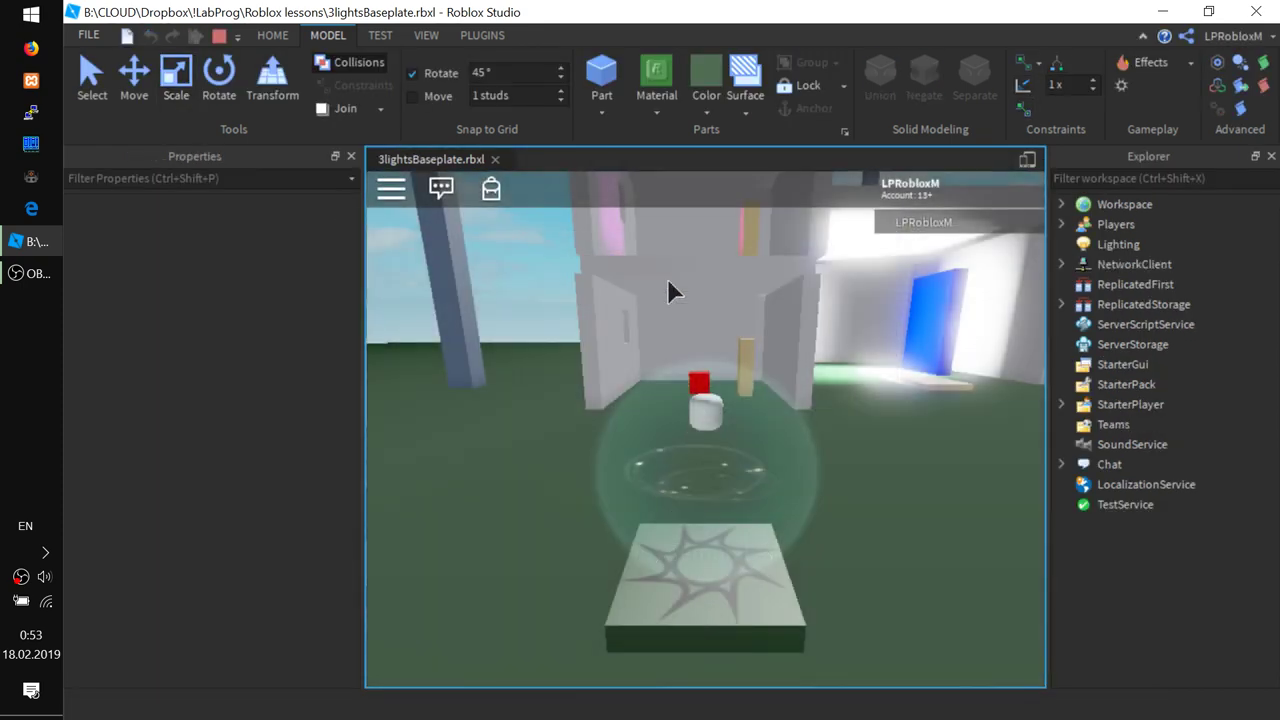
{"action": "key", "text": "d"}
{"action": "key", "text": "w"}
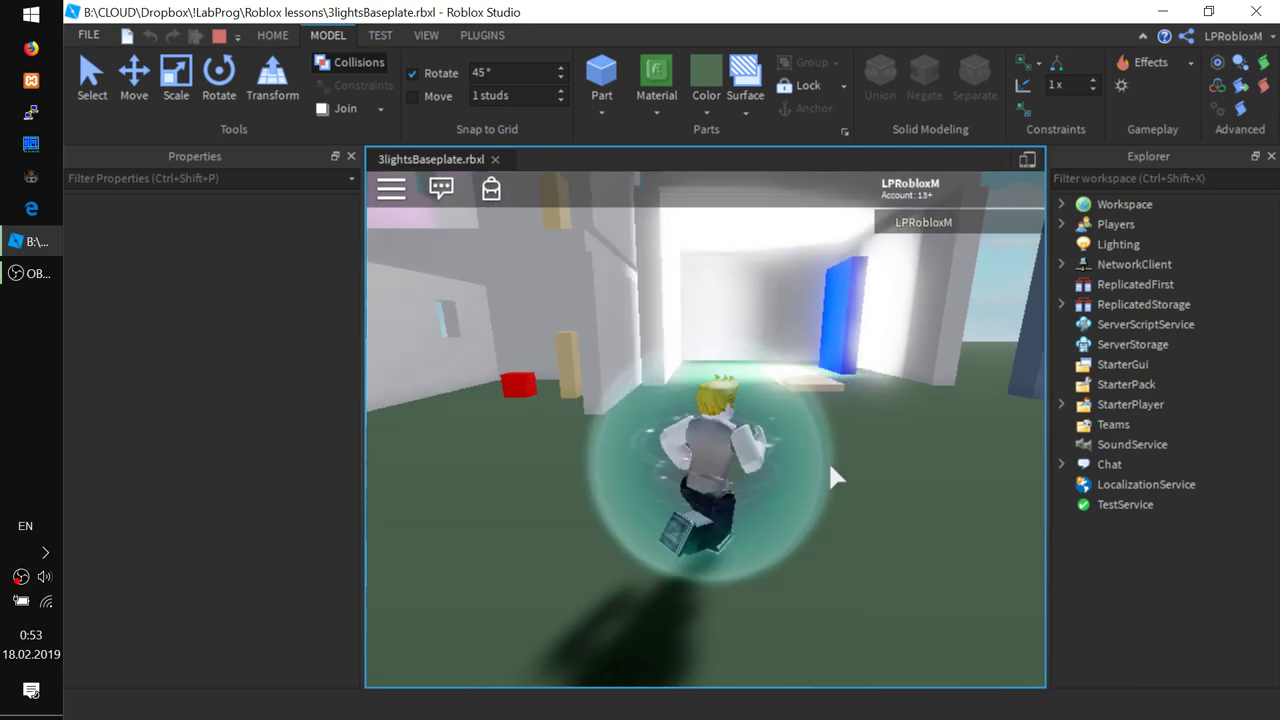
{"action": "key", "text": "w"}
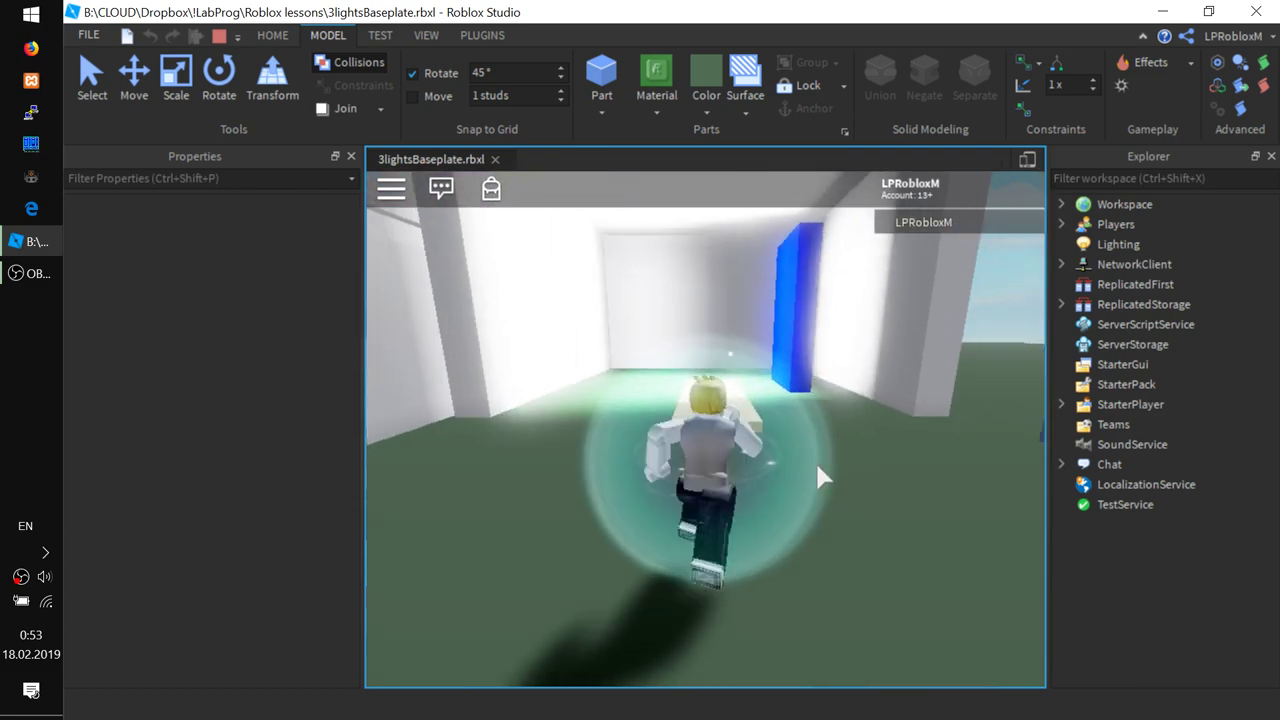
{"action": "key", "text": "w"}
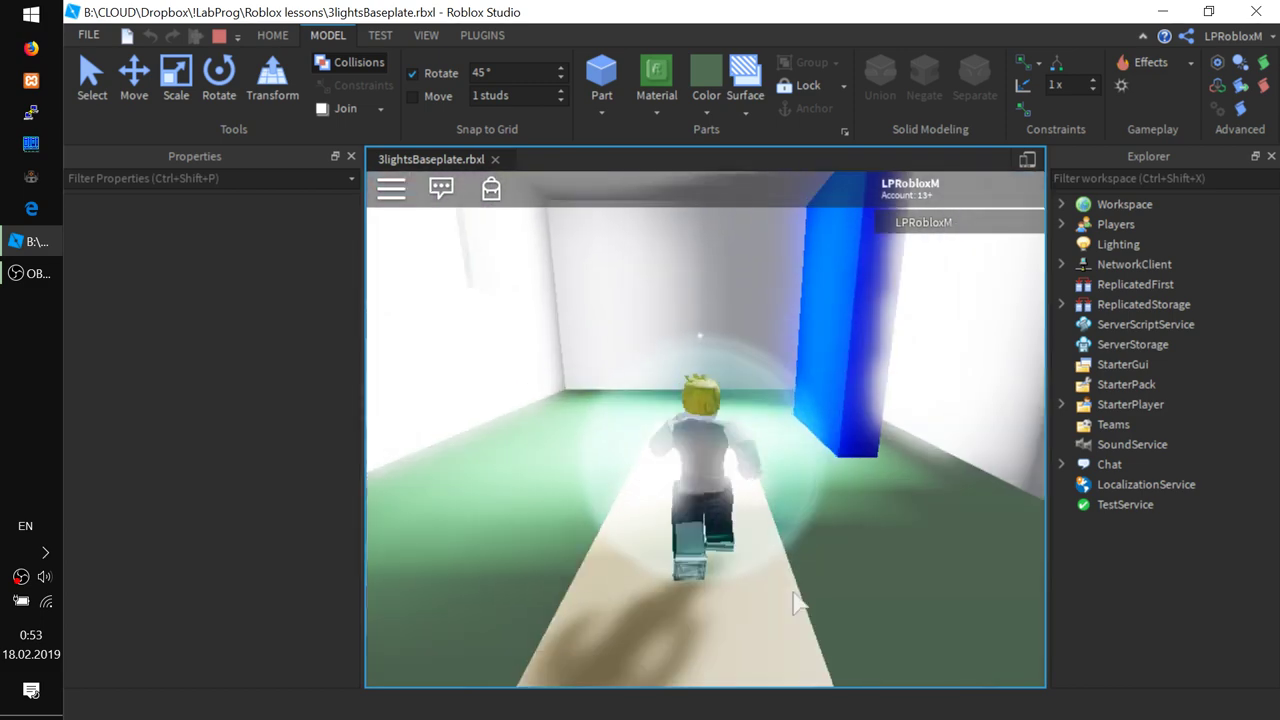
{"action": "key", "text": "w"}
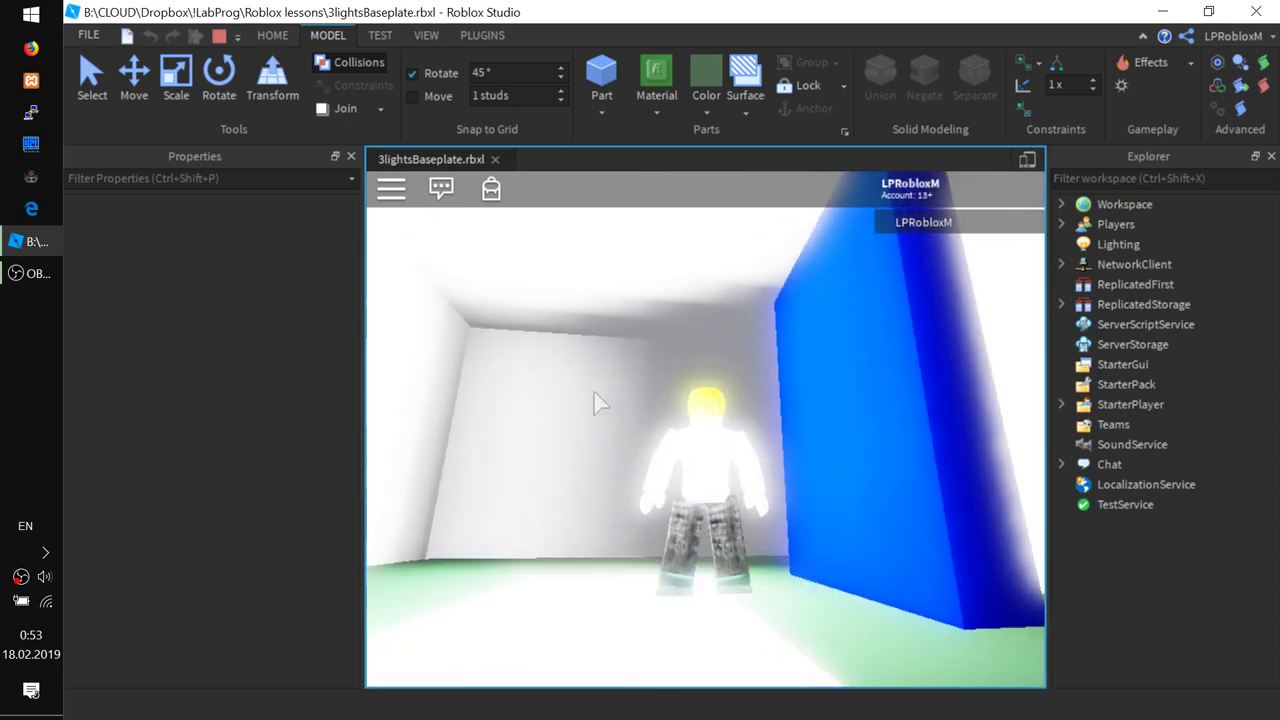
- Look at the Lampa3 panel's light from inside and outside the wide building, and stop the playtest
{"action": "right_click_drag", "start_coordinate": [594, 403], "coordinate": [650, 548]}
{"action": "key", "text": "w"}
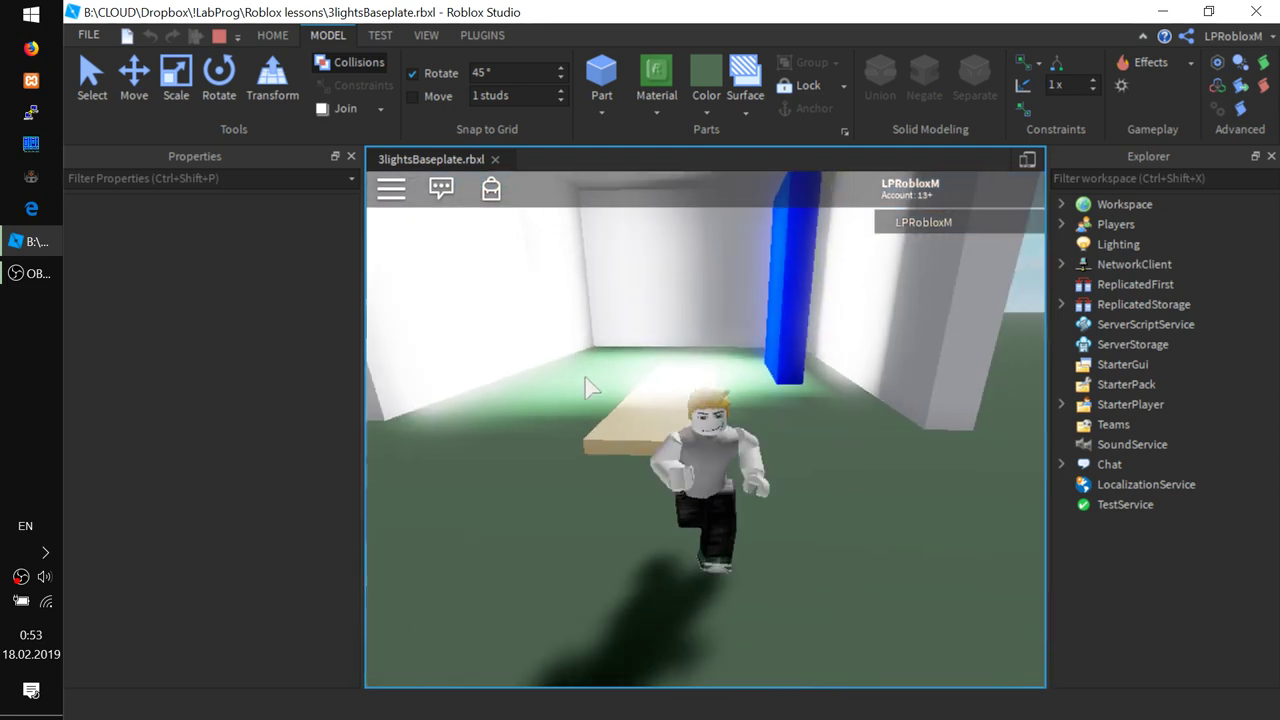
{"action": "key", "text": "a"}
{"action": "key", "text": "s"}
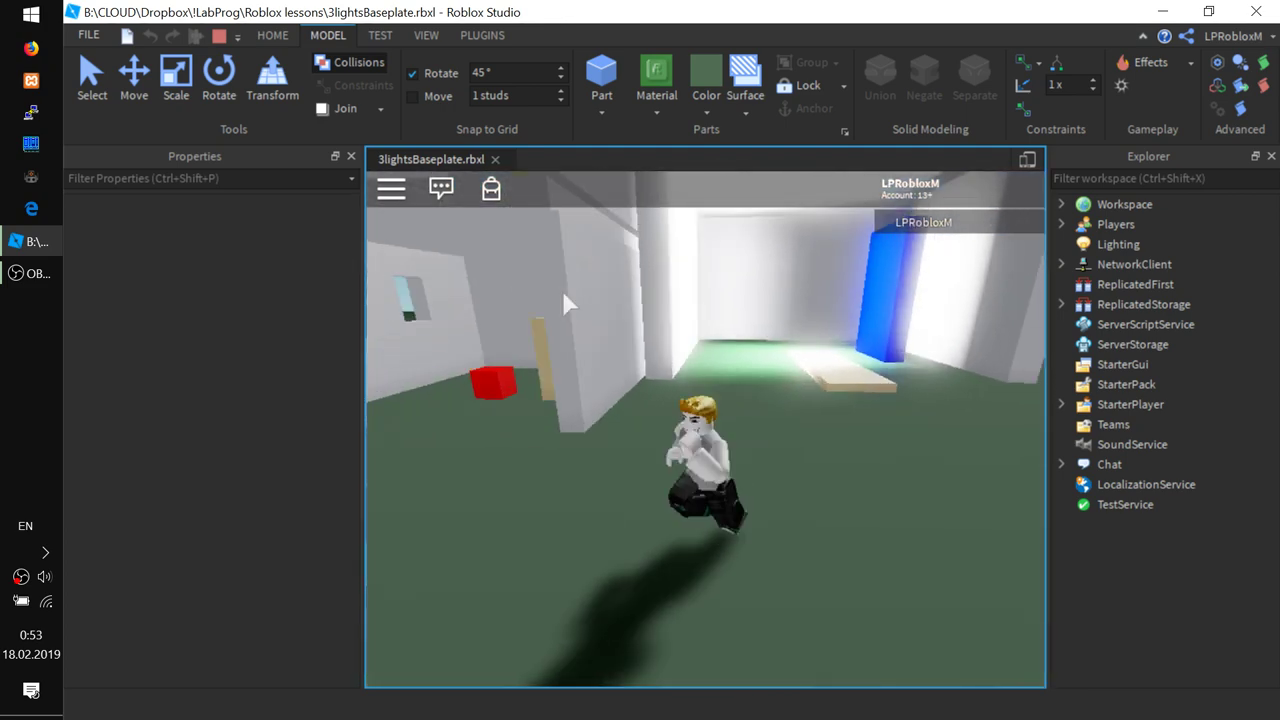
{"action": "key", "text": "d"}
{"action": "key", "text": "w"}
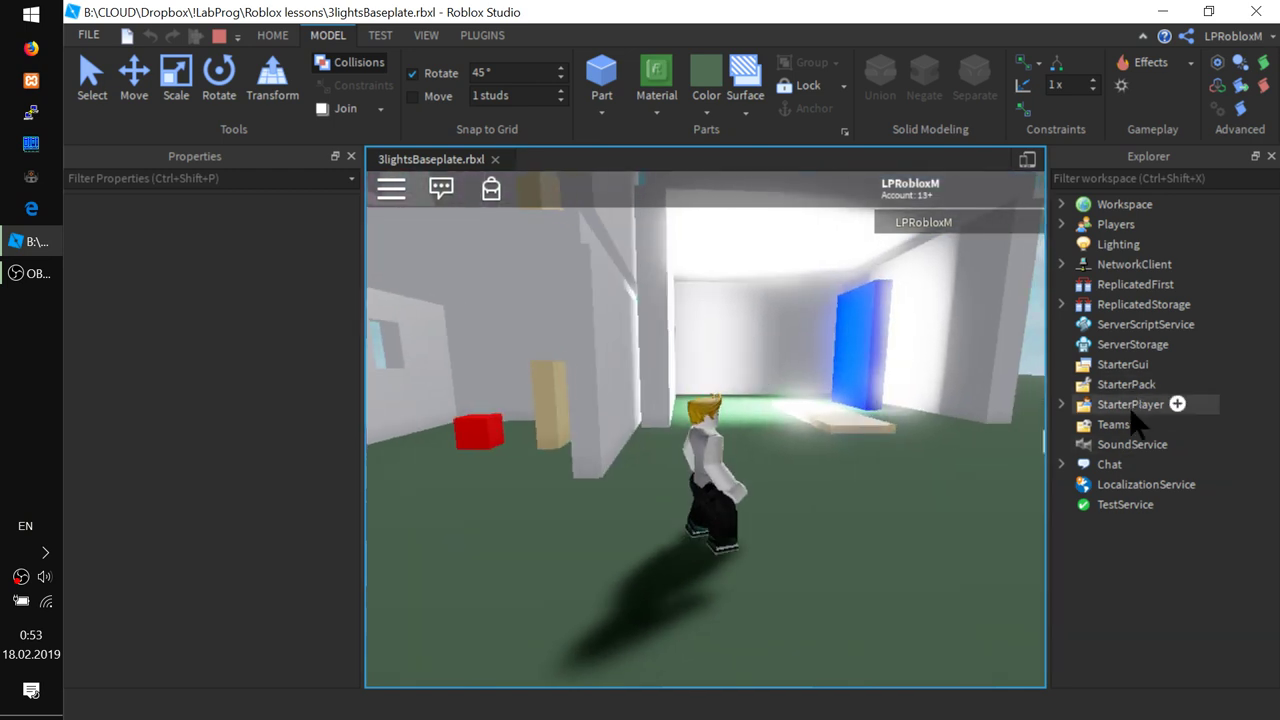
{"action": "left_click", "coordinate": [220, 38]}
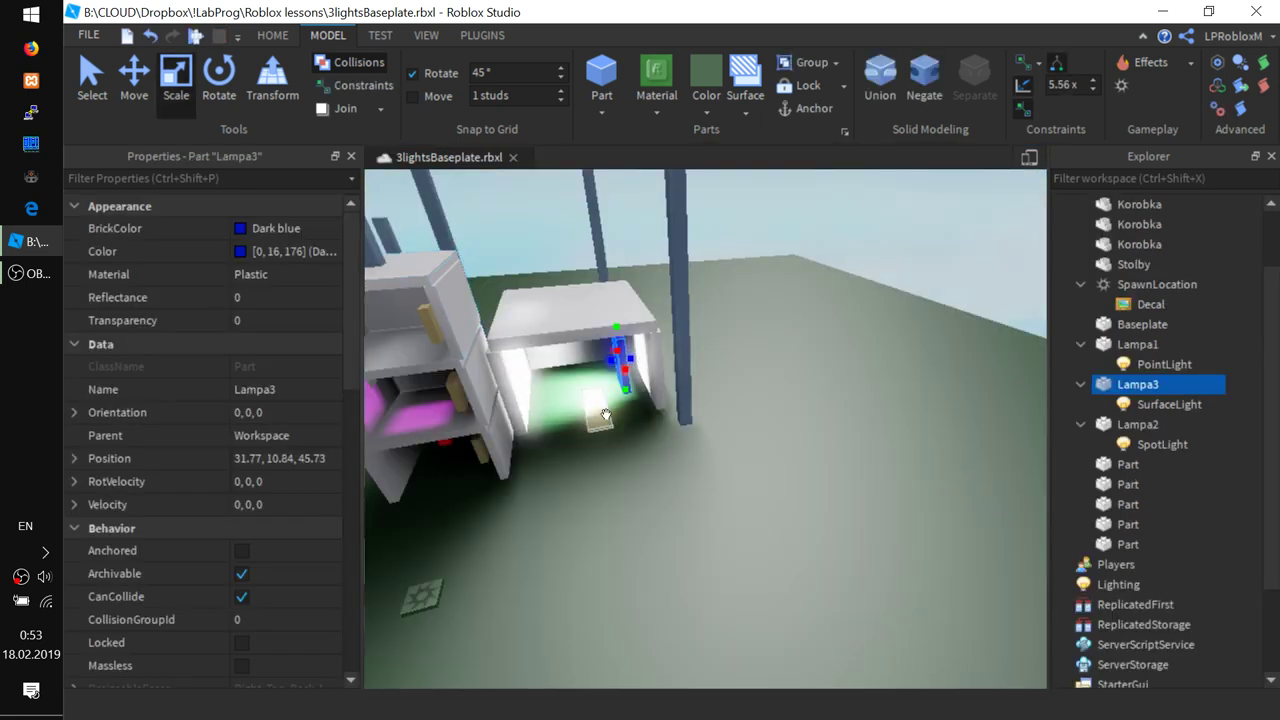
{"action": "scroll", "coordinate": [606, 414], "scroll_direction": "down", "scroll_amount": 2}
{"action": "right_click_drag", "start_coordinate": [578, 526], "coordinate": [498, 509]}
{"action": "key", "text": "a"}
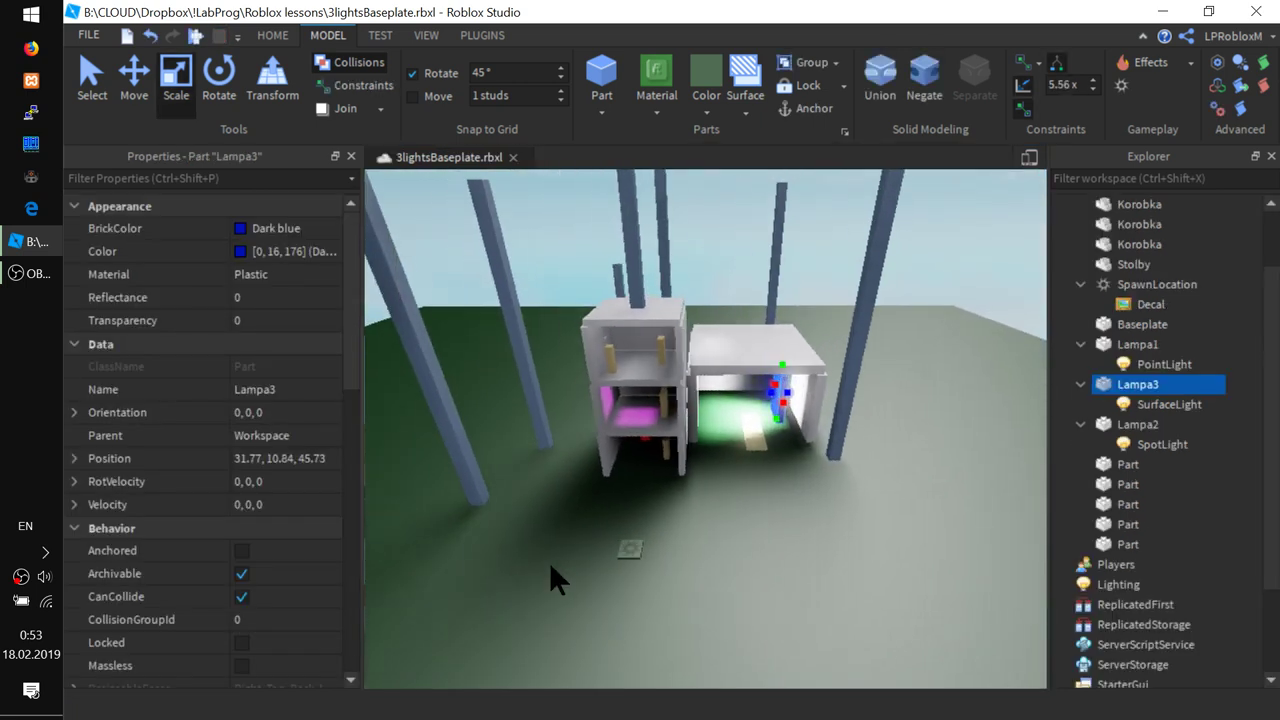
{"action": "key", "text": "a"}
{"action": "key", "text": "d"}
{"action": "key", "text": "w"}
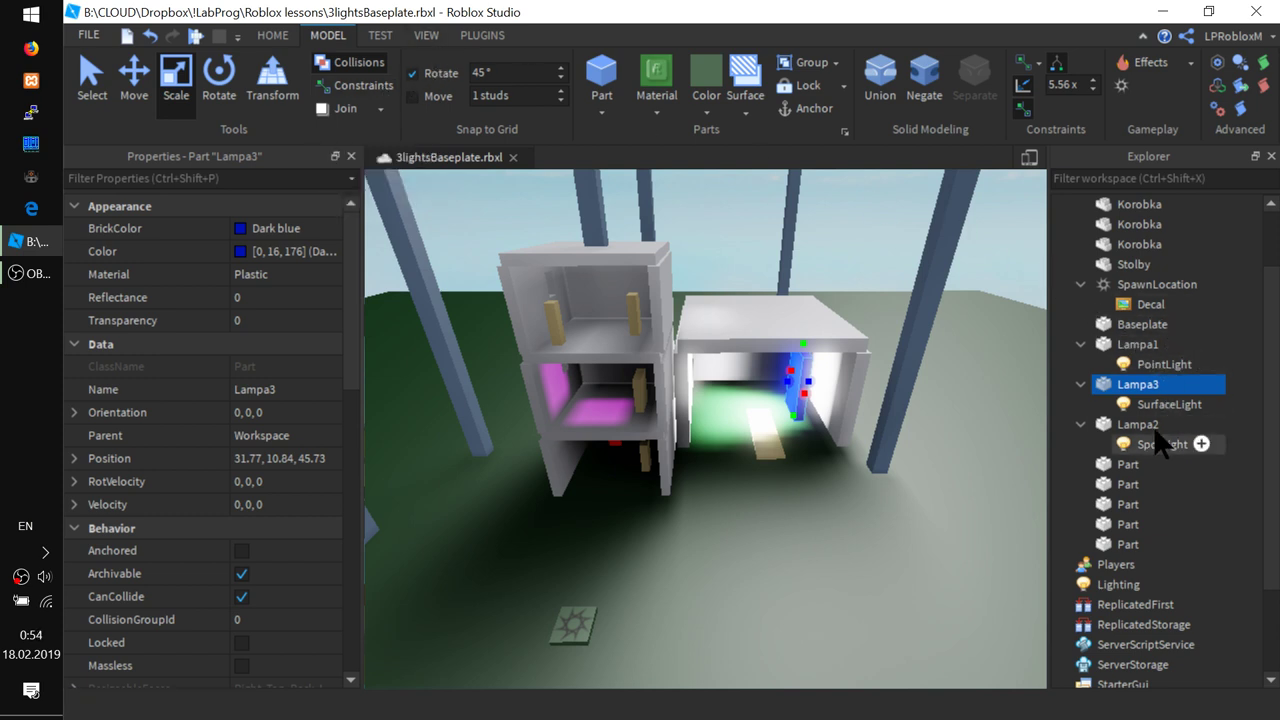
{"action": "right_click_drag", "start_coordinate": [612, 514], "coordinate": [612, 500]}
- Insert a new Script into the PointLight of Lampa1
{"action": "left_click", "coordinate": [1151, 367]}
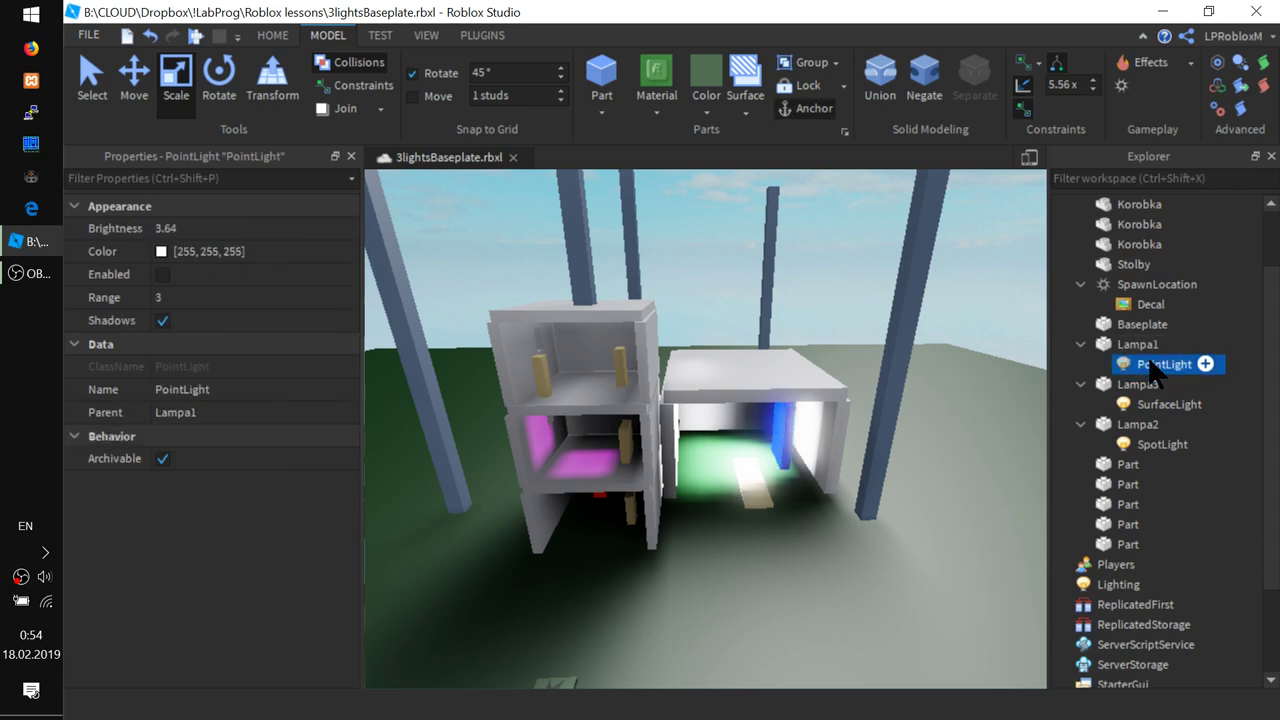
{"action": "left_click", "coordinate": [1206, 364]}
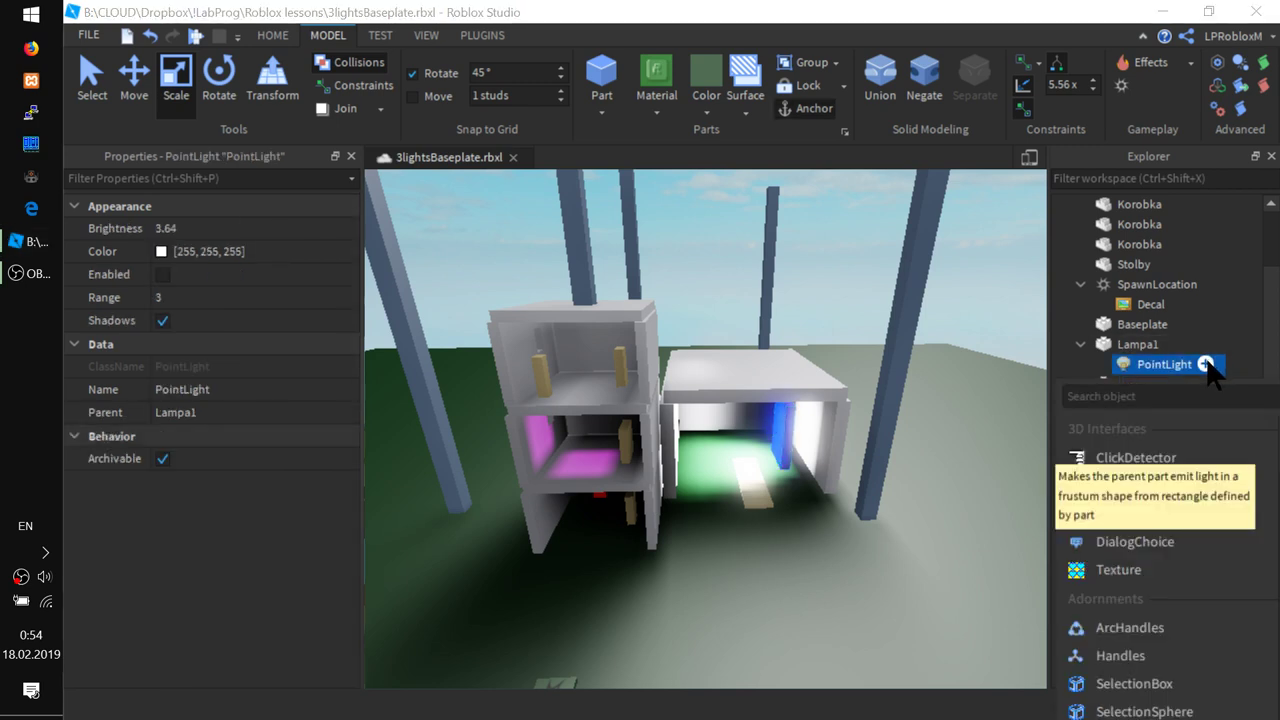
{"action": "scroll", "coordinate": [1222, 472], "scroll_direction": "down", "scroll_amount": 6}
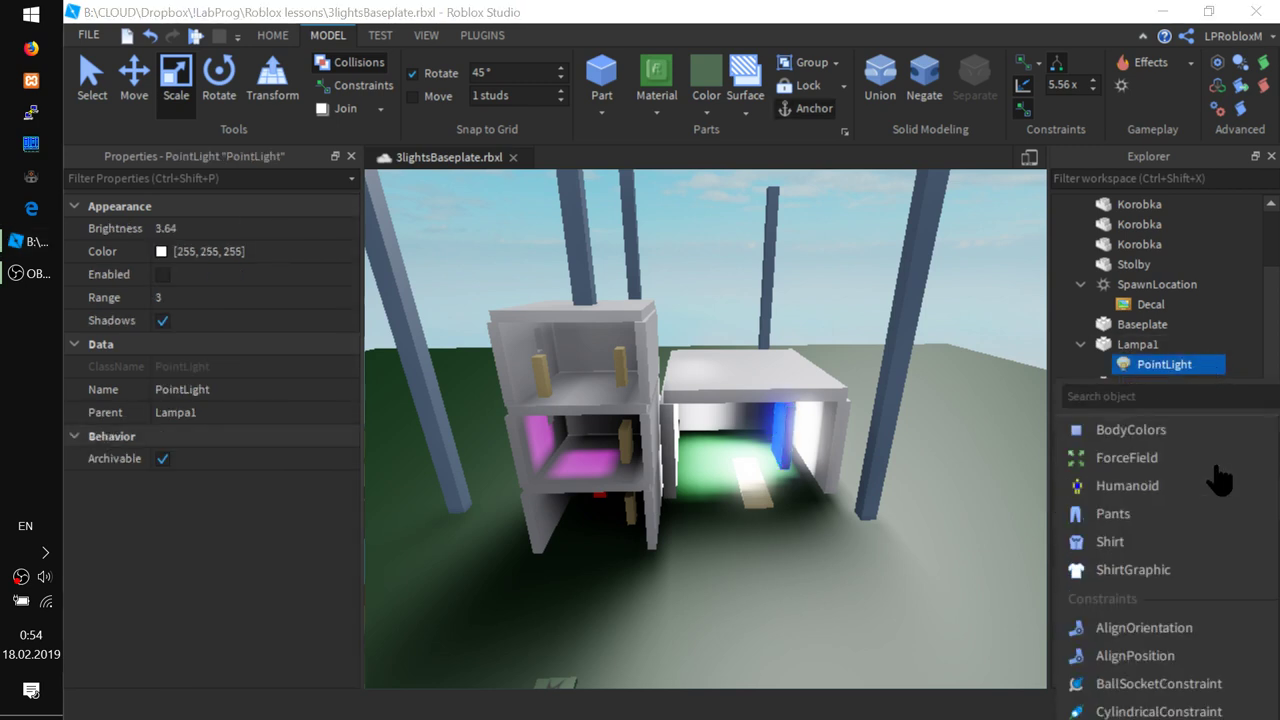
{"action": "scroll", "coordinate": [1157, 548], "scroll_direction": "down", "scroll_amount": 8}
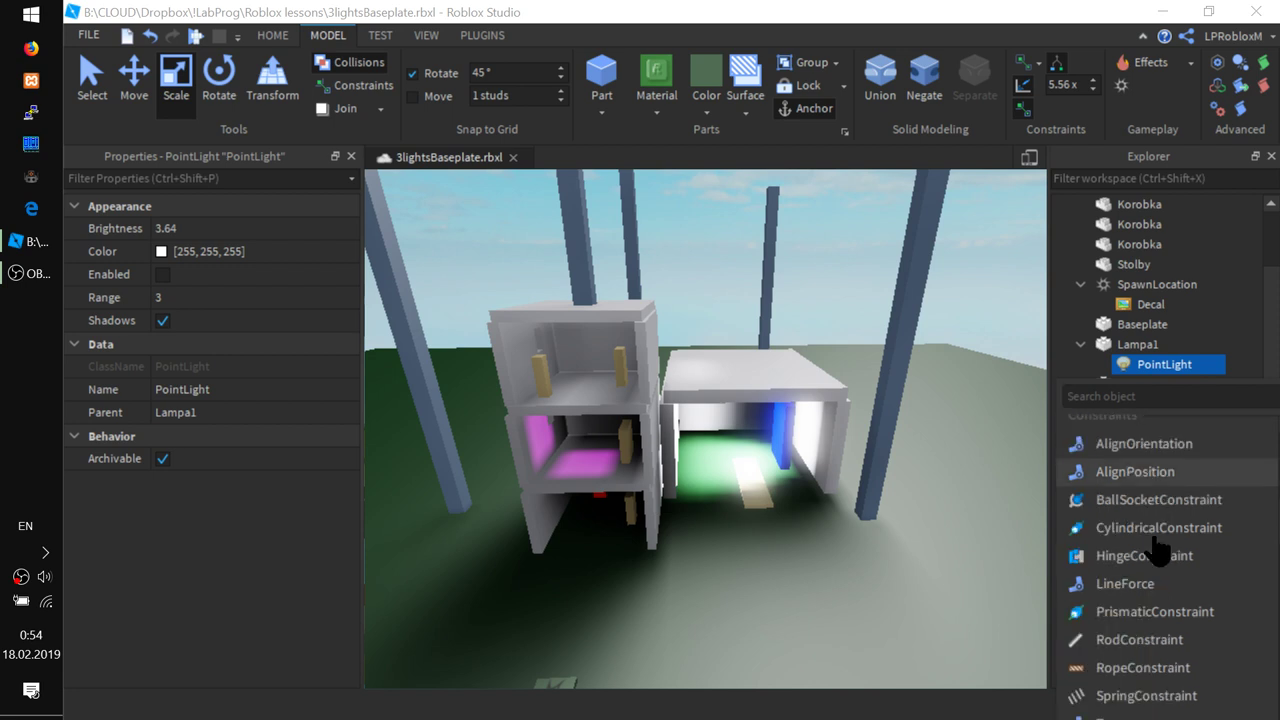
{"action": "scroll", "coordinate": [1153, 536], "scroll_direction": "down", "scroll_amount": 7}
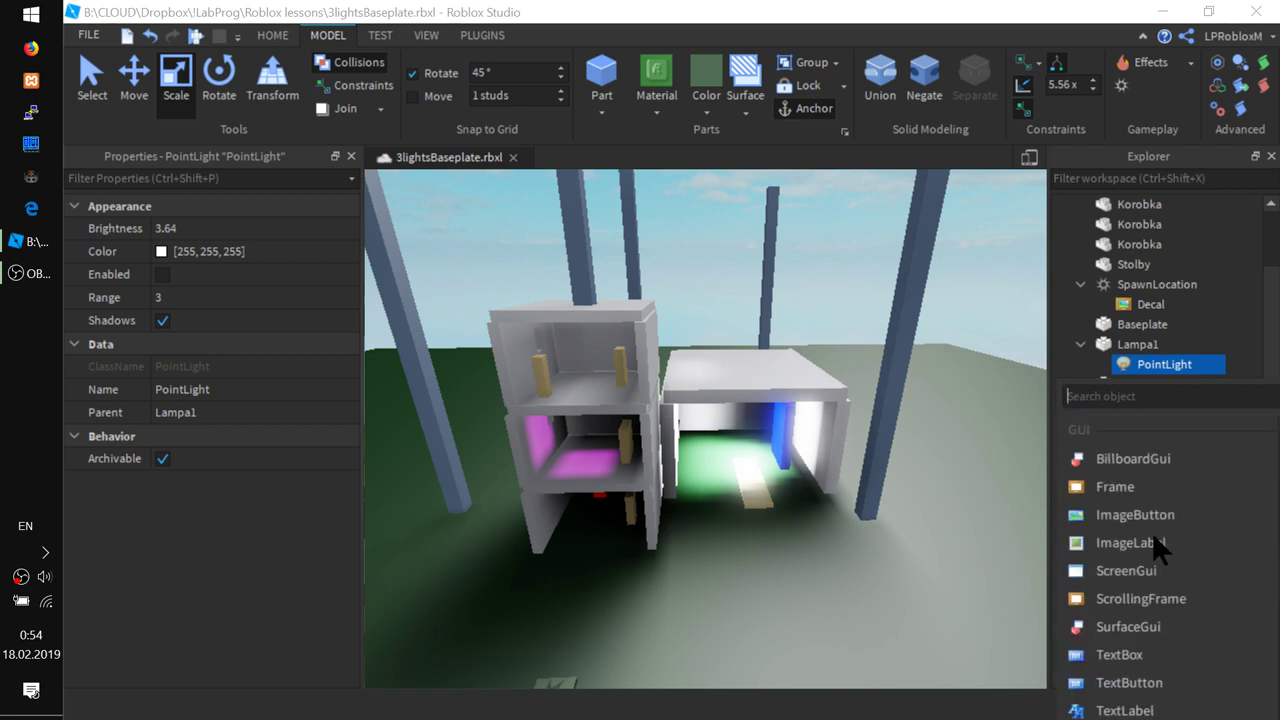
{"action": "scroll", "coordinate": [1151, 531], "scroll_direction": "down", "scroll_amount": 10}
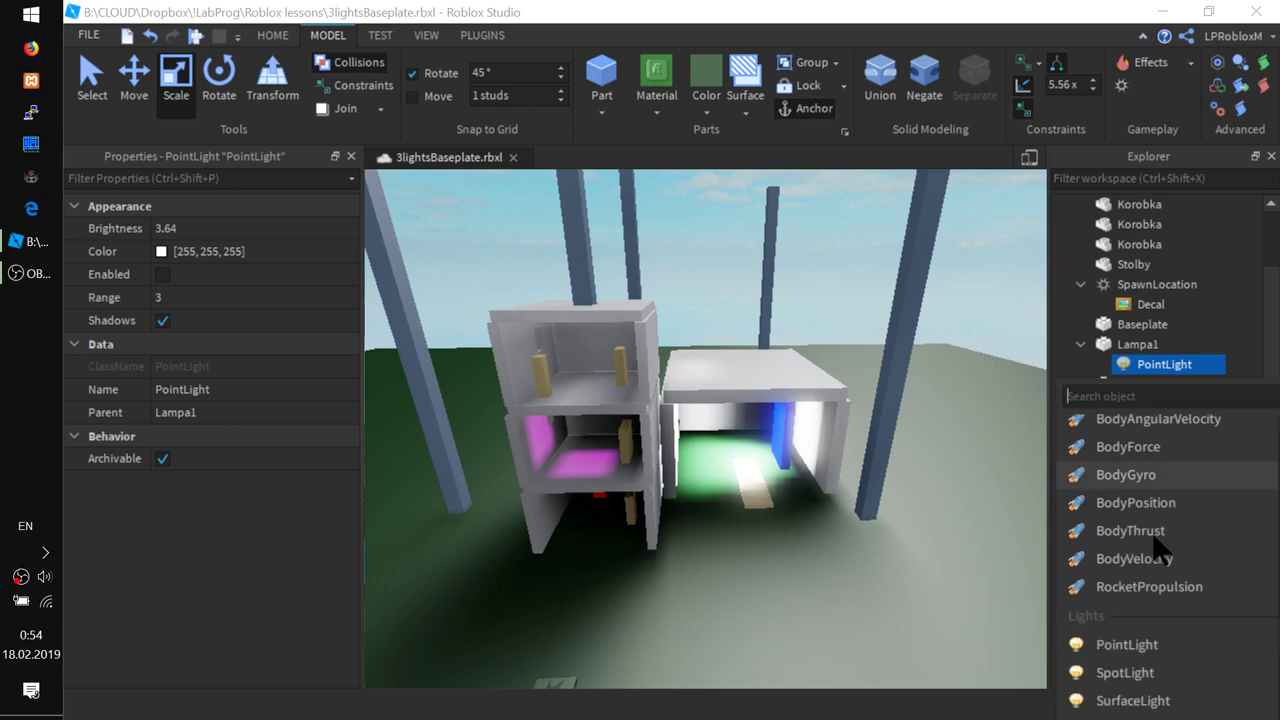
{"action": "scroll", "coordinate": [1151, 531], "scroll_direction": "down", "scroll_amount": 7}
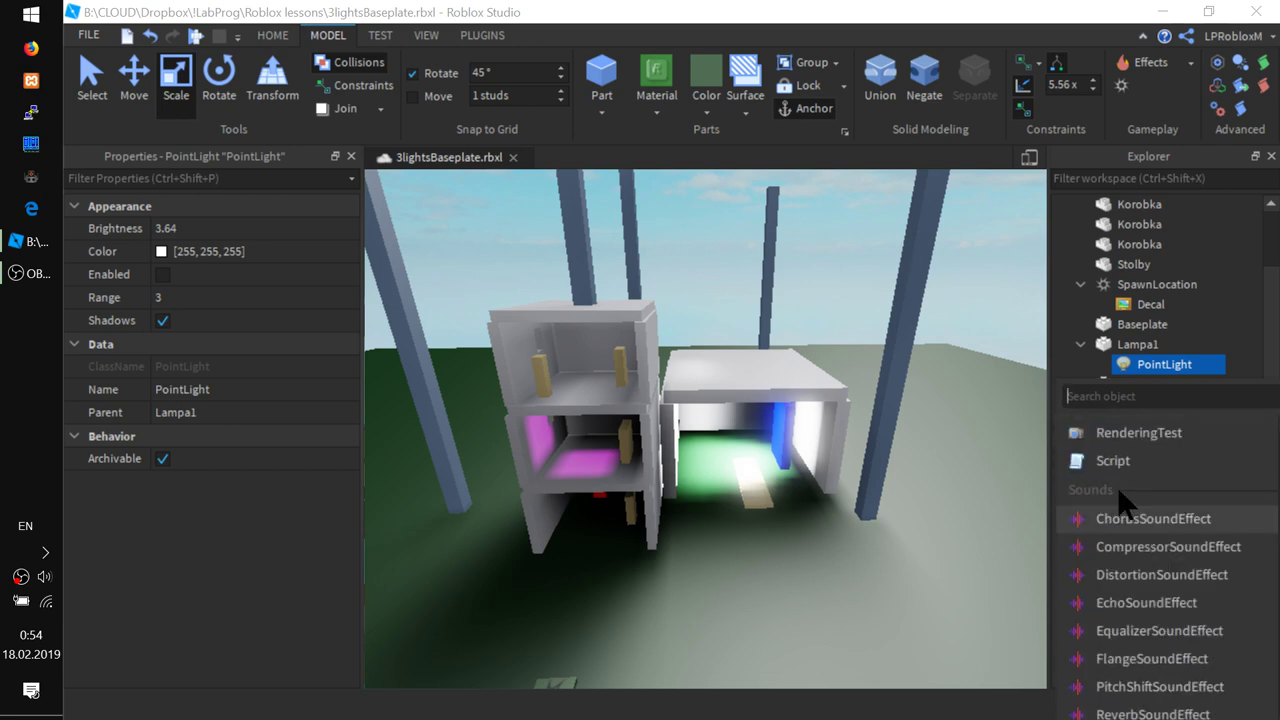
{"action": "left_click", "coordinate": [1108, 461]}
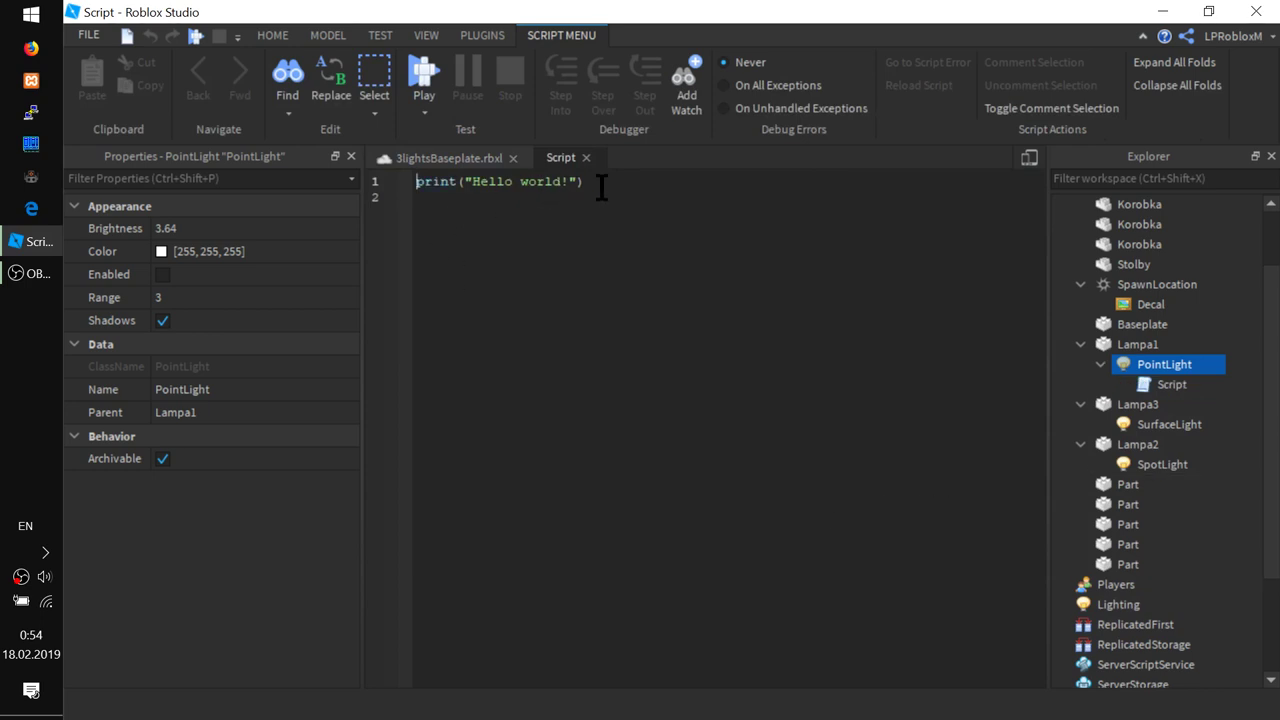
- Replace the script's default print line with local s = script.Parent and start a new line
{"action": "left_click_drag", "start_coordinate": [600, 183], "coordinate": [416, 183]}
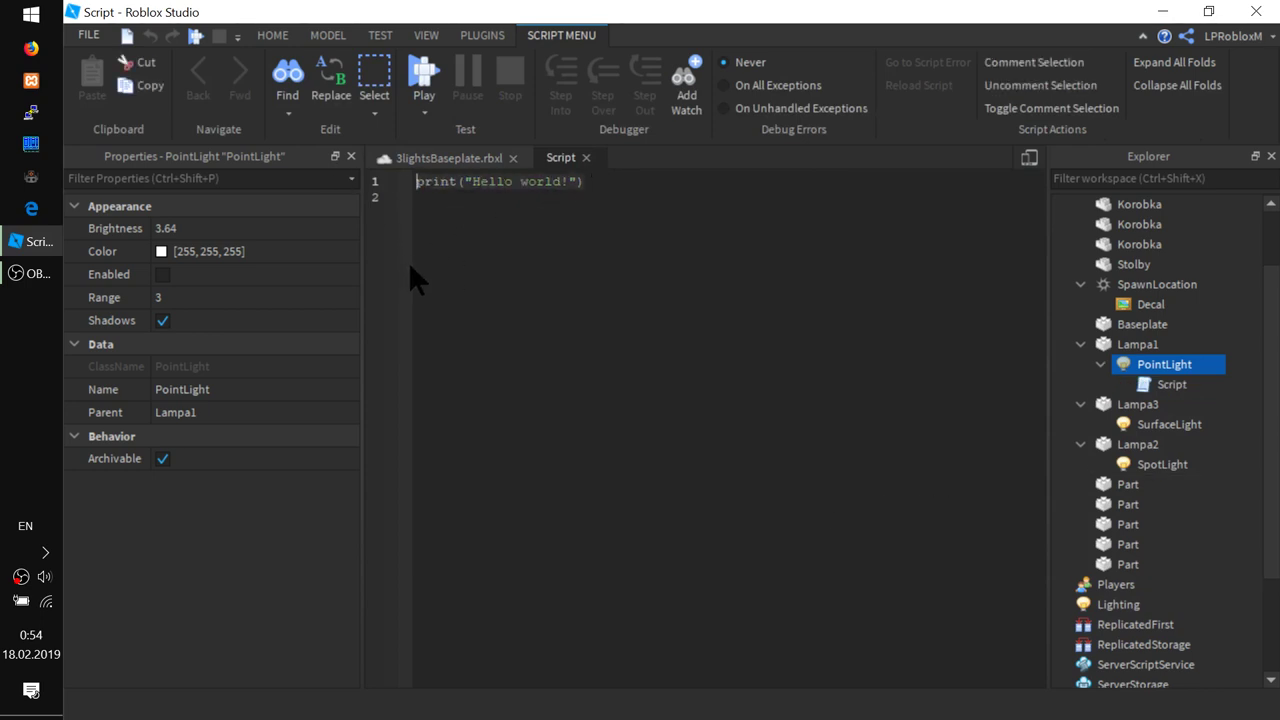
{"action": "type", "text": "local "}
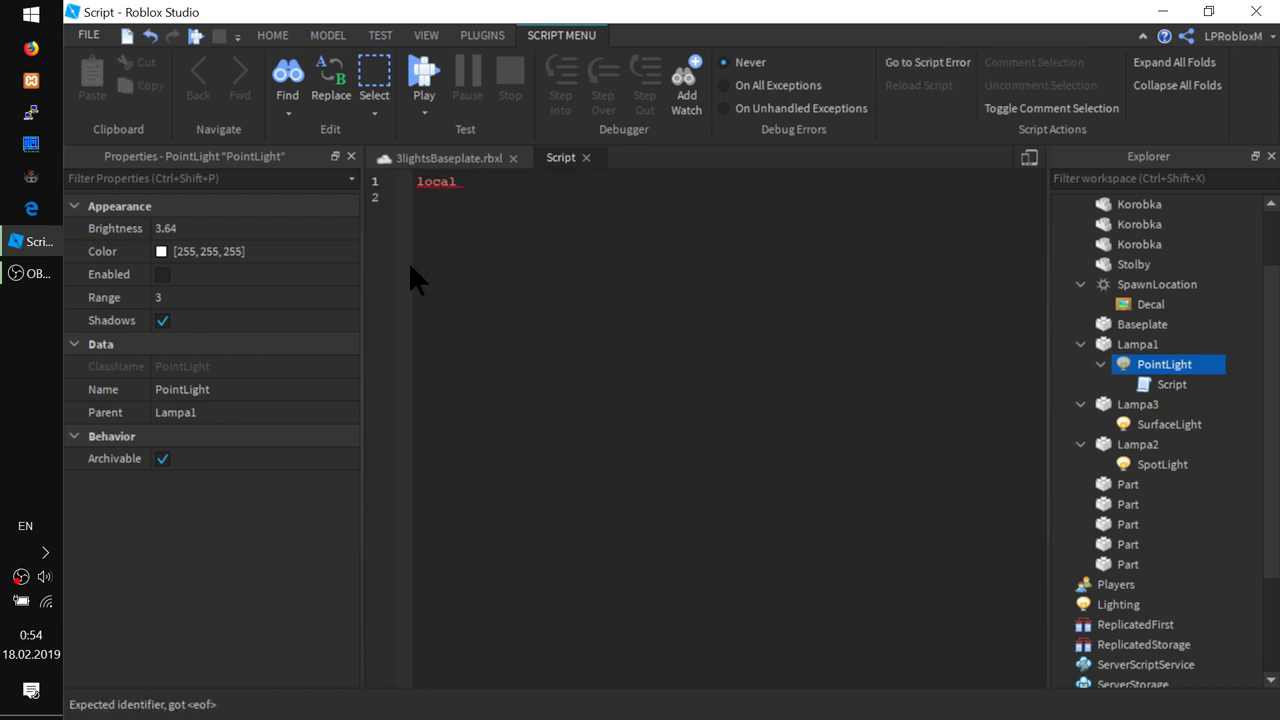
{"action": "type", "text": "l"}
{"action": "key", "text": "BackSpace"}
{"action": "type", "text": "s = scri"}
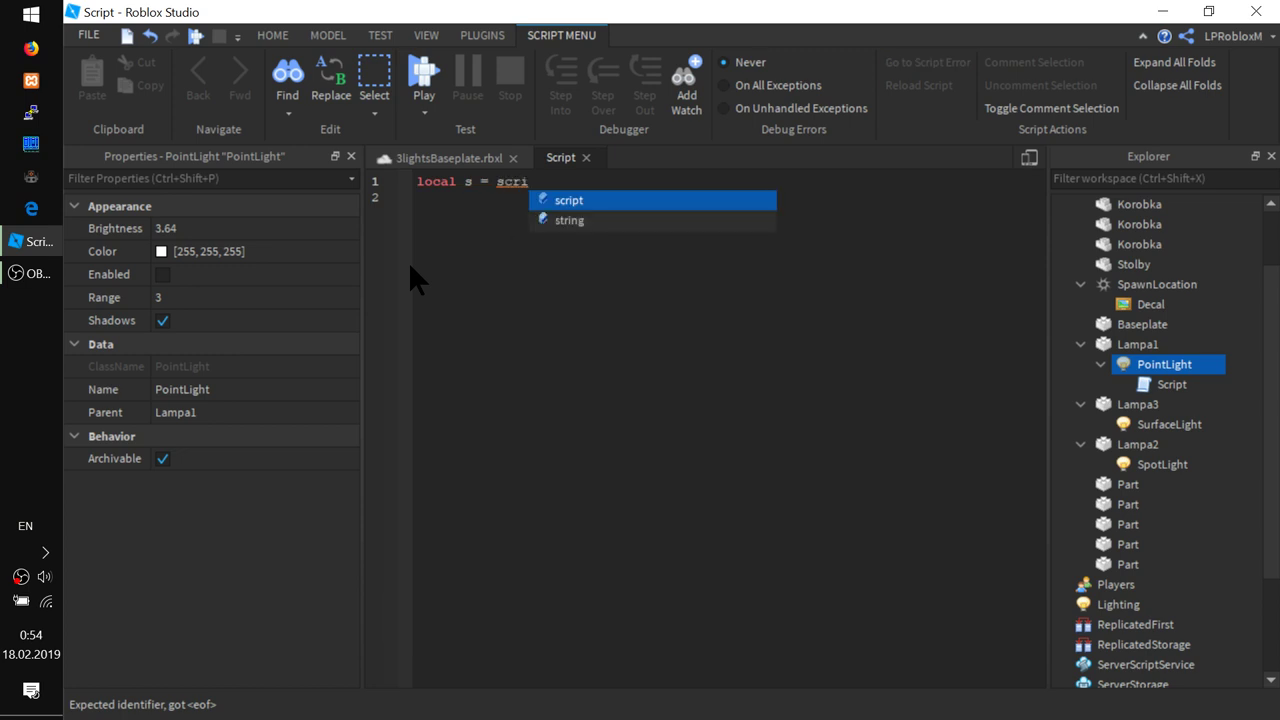
{"action": "type", "text": "pt.p"}
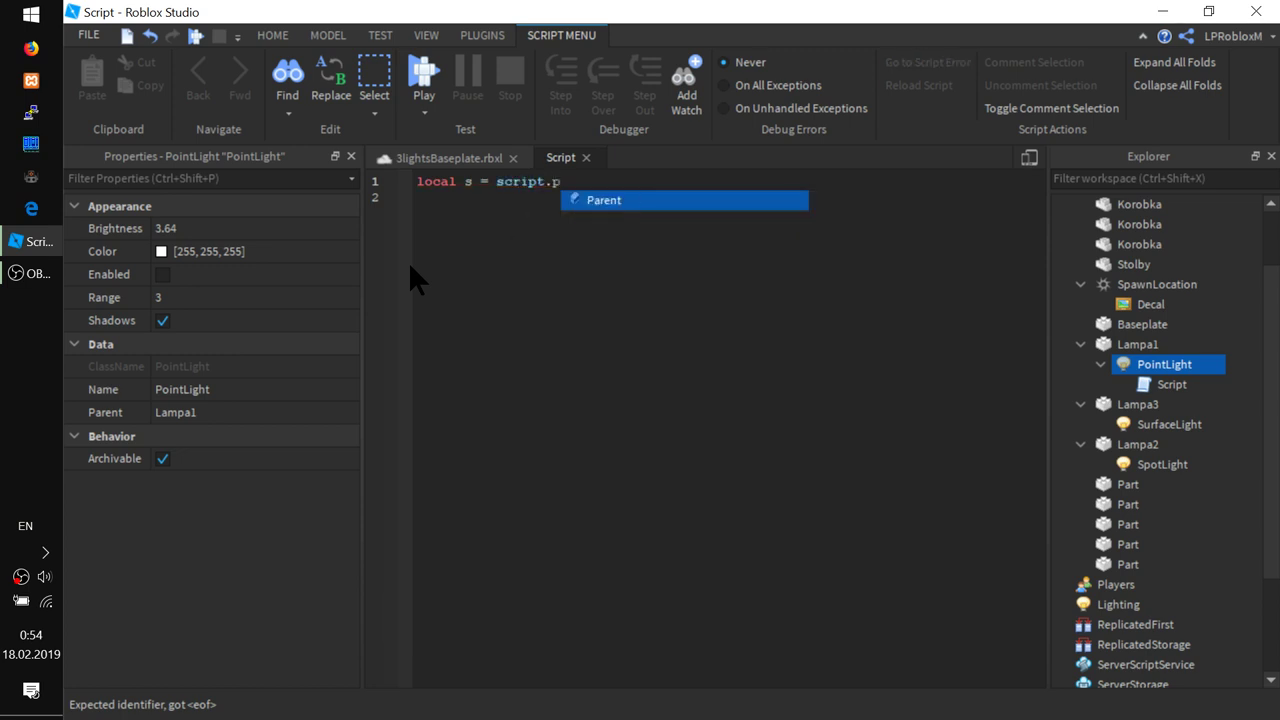
{"action": "type", "text": "t.Parent."}
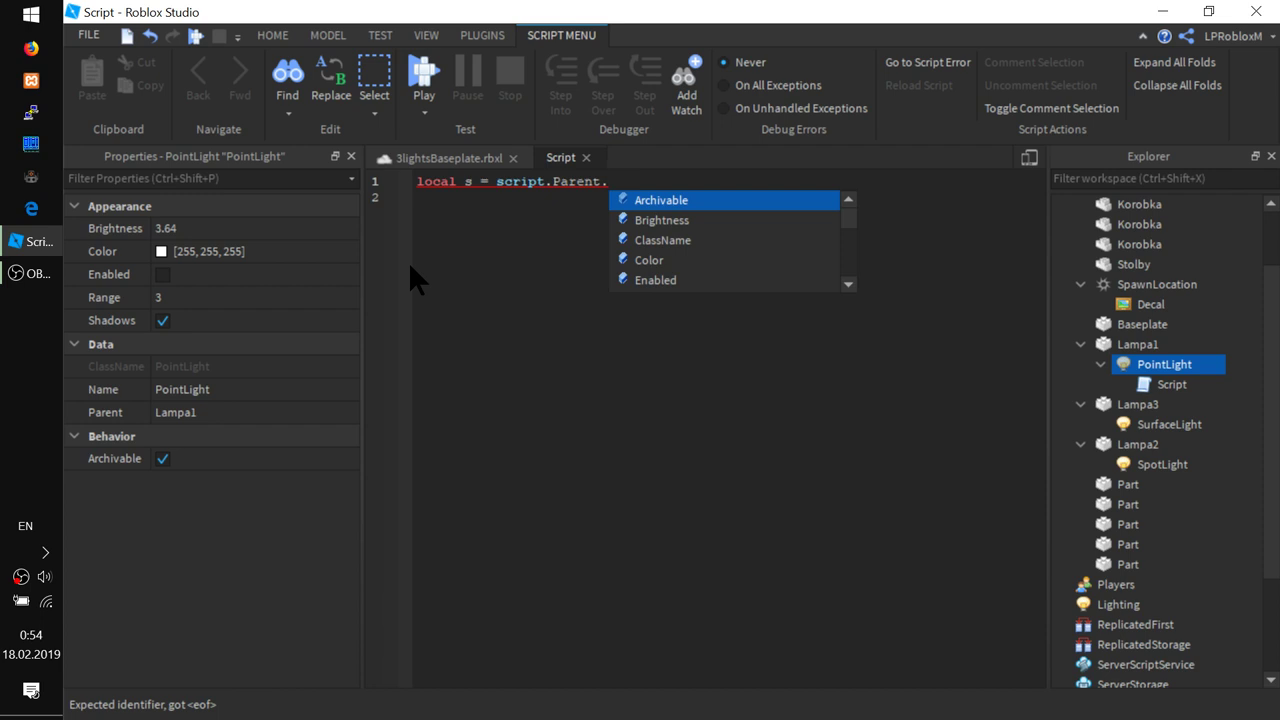
{"action": "type", "text": "L"}
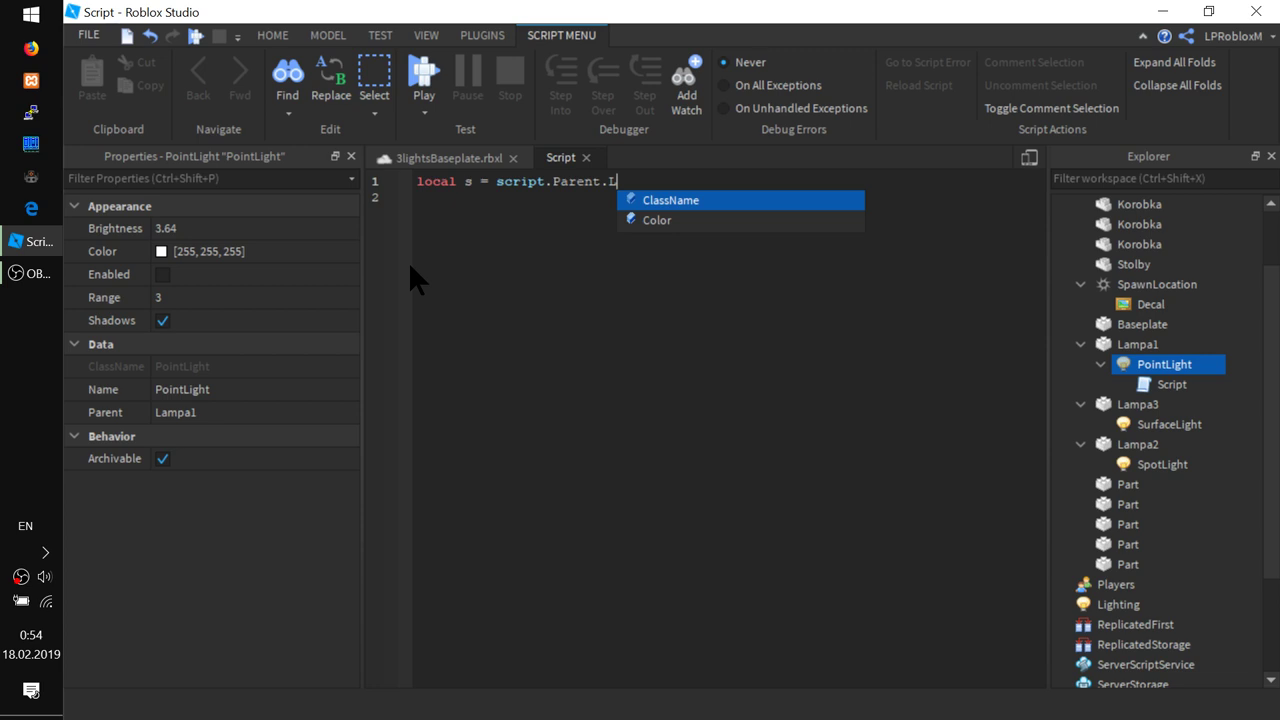
{"action": "type", "text": "am"}
{"action": "key", "text": "BackSpace"}
{"action": "key", "text": "BackSpace"}
{"action": "key", "text": "BackSpace"}
{"action": "key", "text": "BackSpace"}
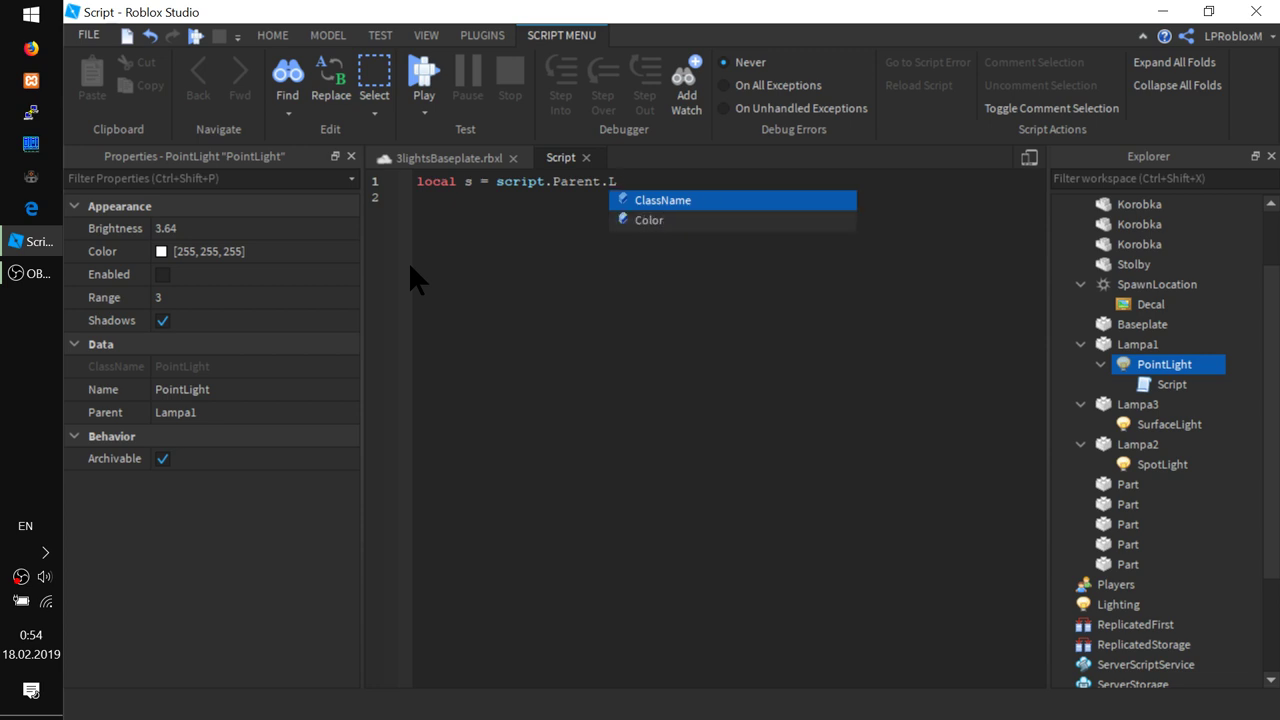
{"action": "key", "text": "Return"}
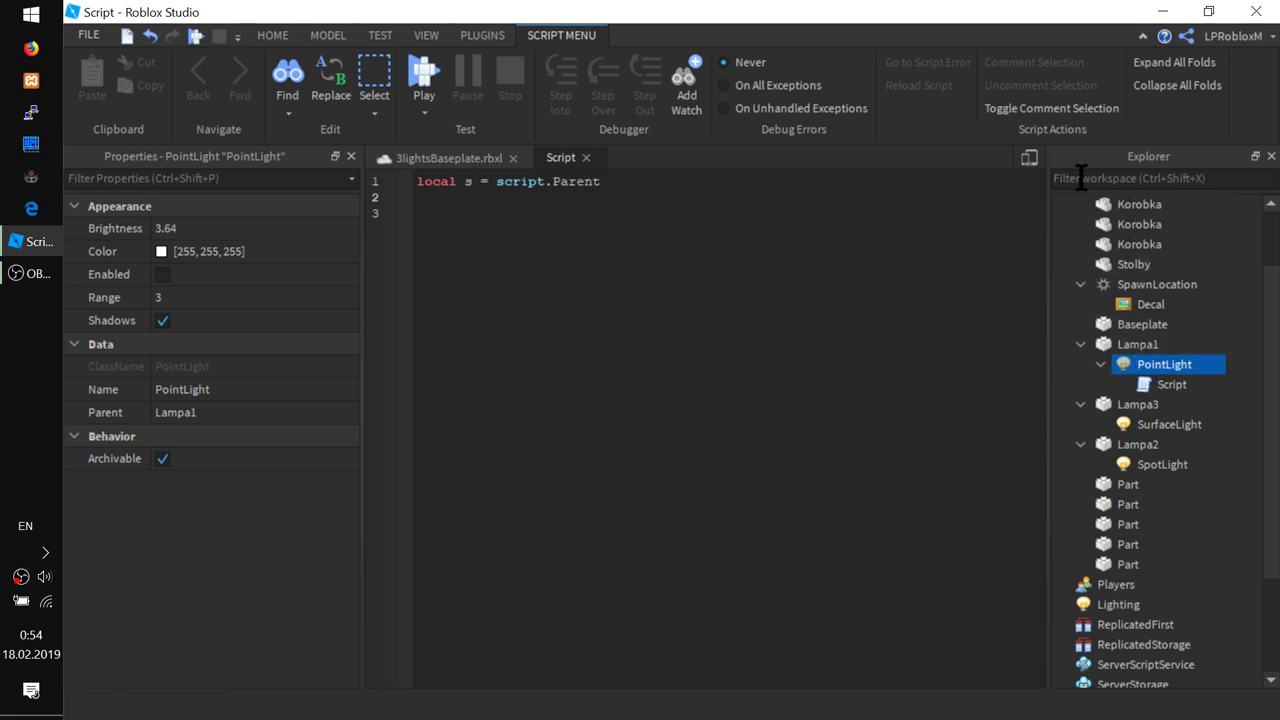
- Add a while true do loop with its closing end below the variable declaration
{"action": "scroll", "coordinate": [1110, 295], "scroll_direction": "up", "scroll_amount": 2}
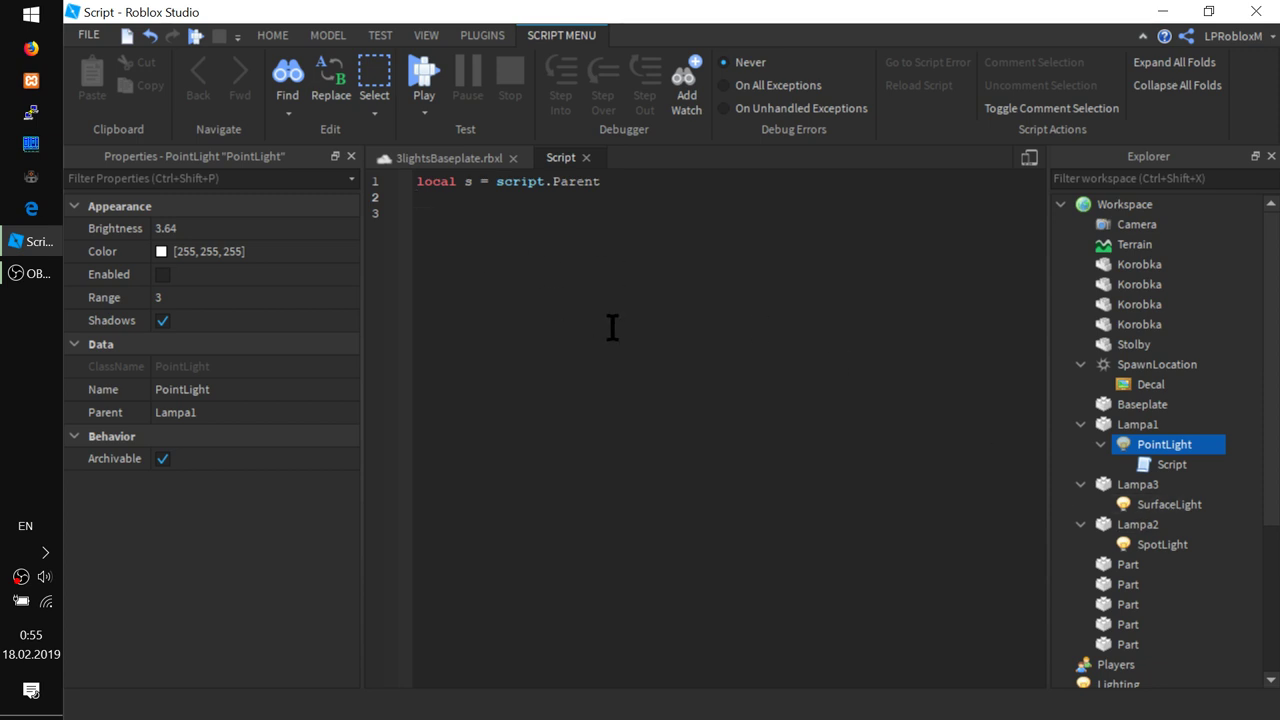
{"action": "type", "text": "w"}
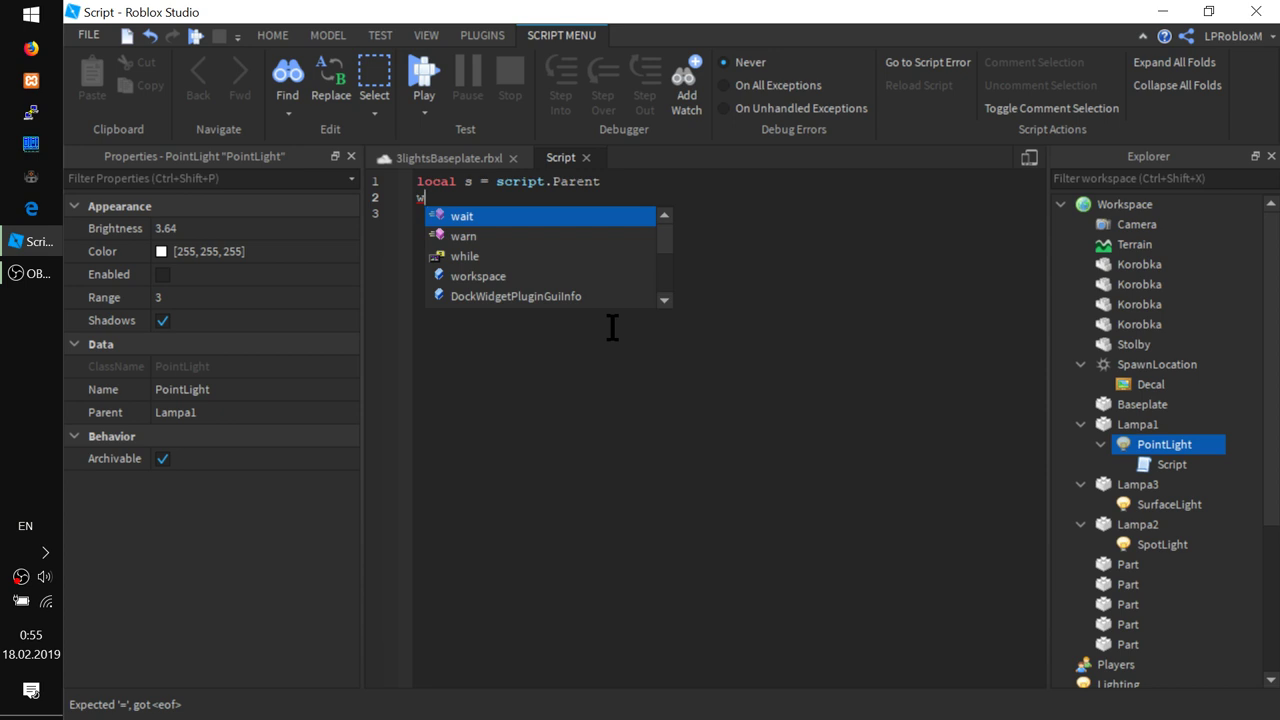
{"action": "key", "text": "BackSpace"}
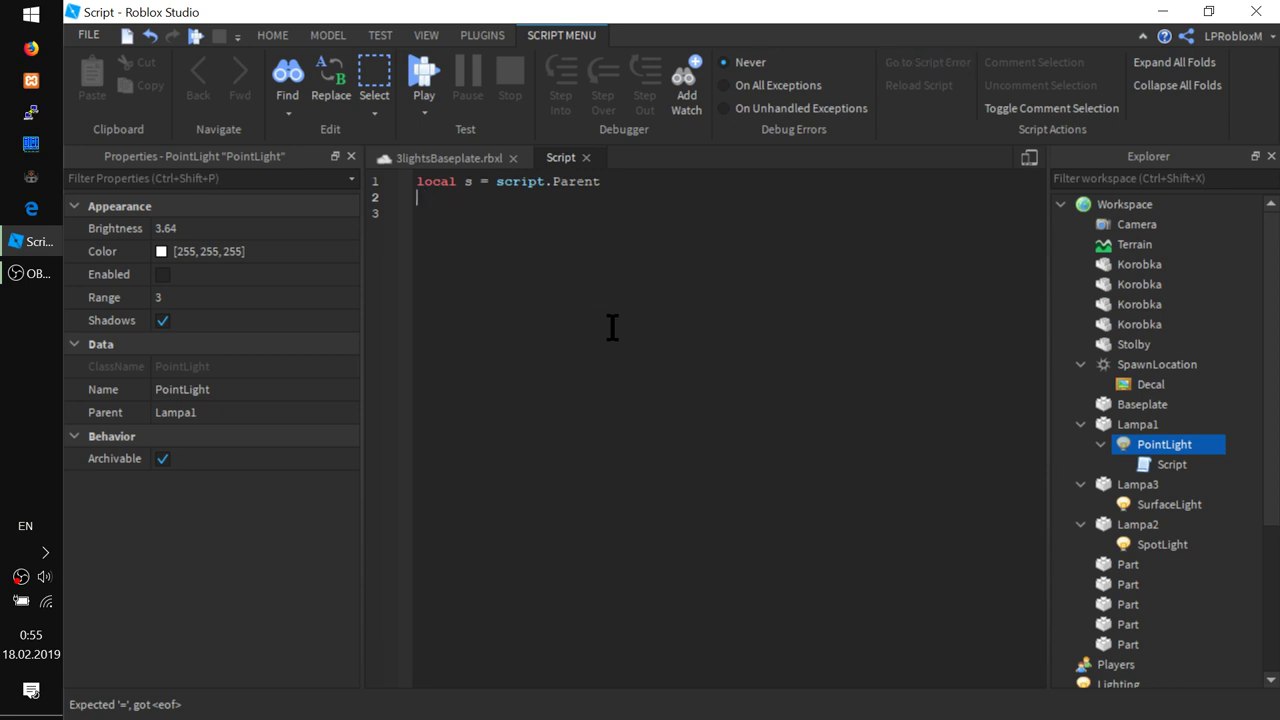
{"action": "type", "text": "while"}
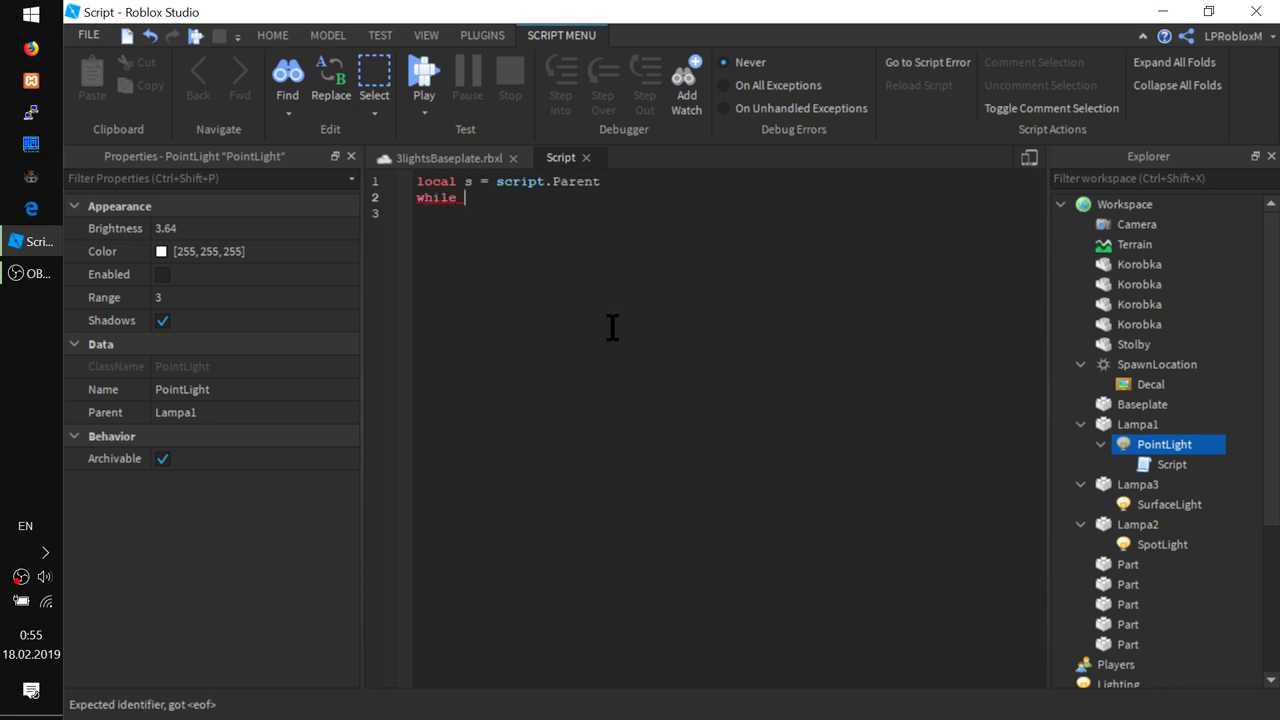
{"action": "type", "text": " true "}
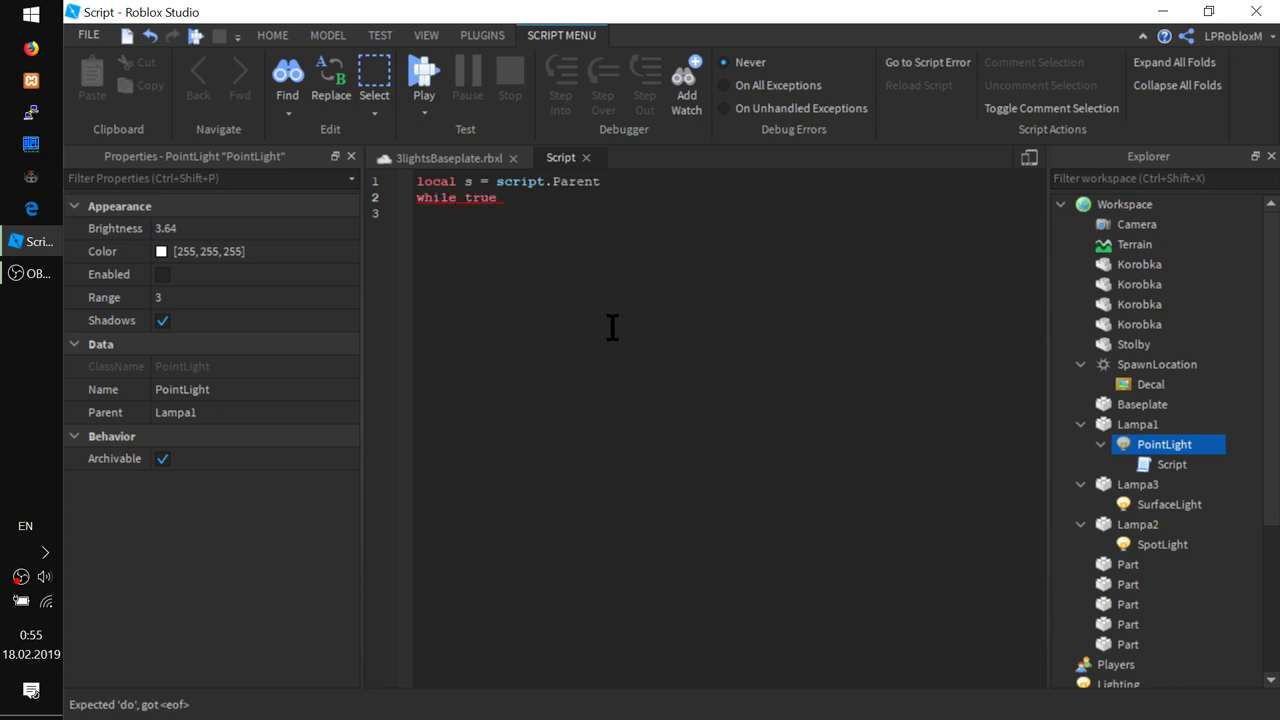
{"action": "type", "text": "do"}
{"action": "key", "text": "Return"}
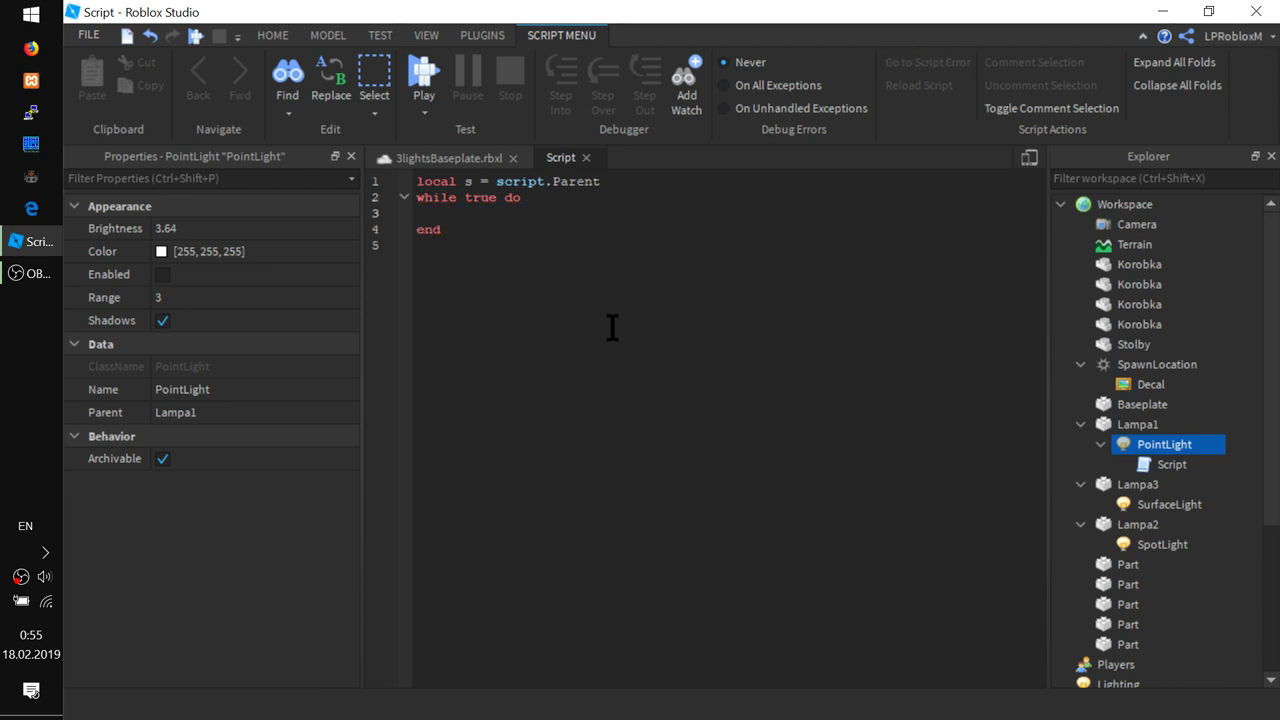
- Add an if block inside the while loop with the condition math.random(0,1) == 1, including its closing end
{"action": "type", "text": "if math"}
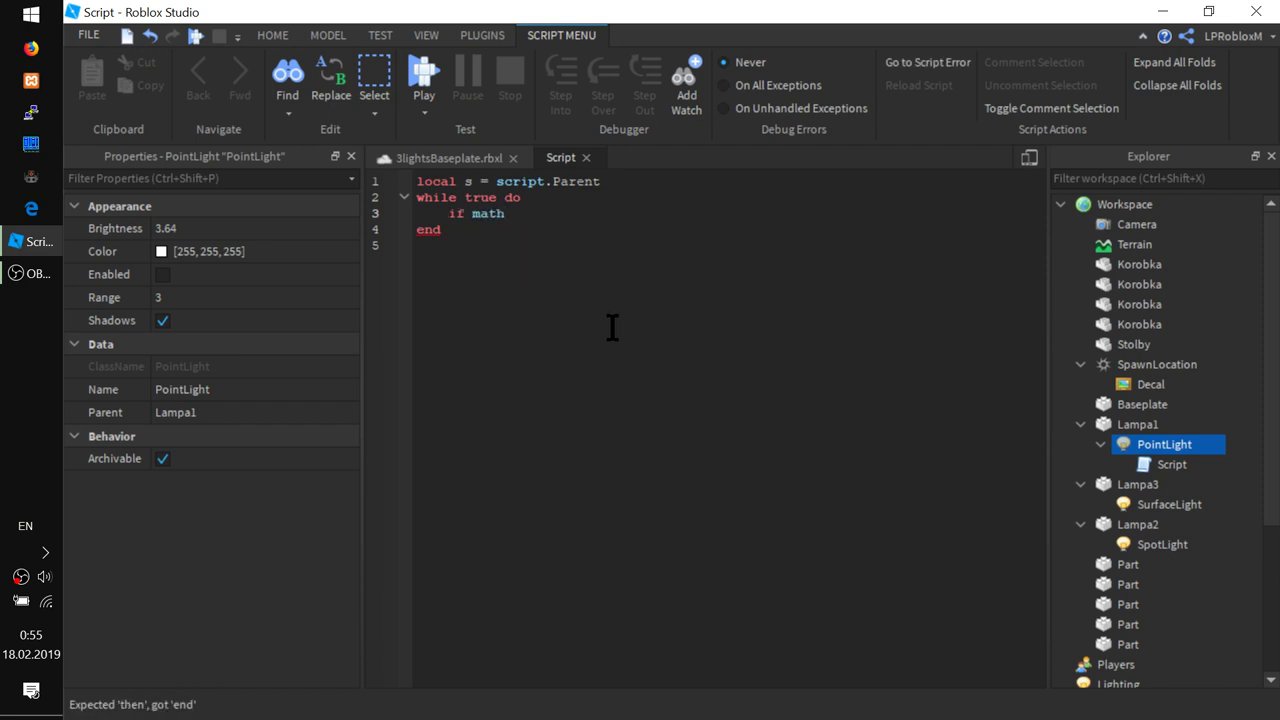
{"action": "key", "text": "BackSpace"}
{"action": "type", "text": "h.ra"}
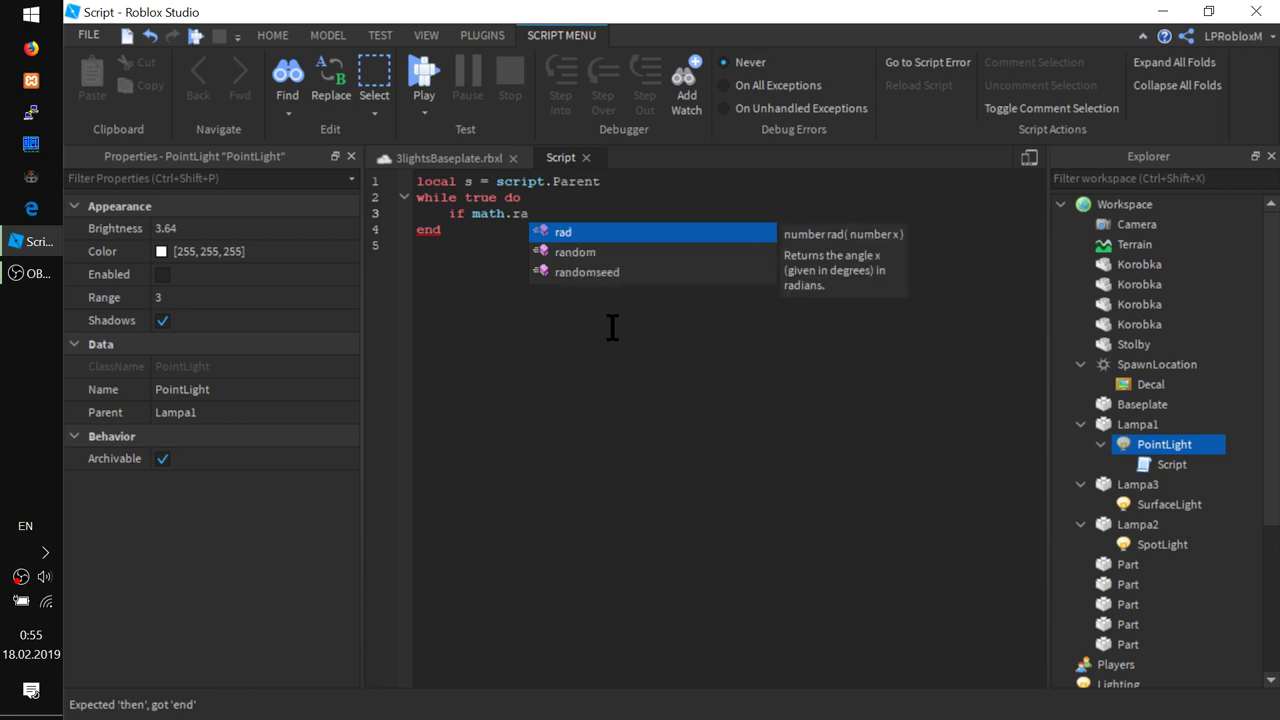
{"action": "key", "text": "Down"}
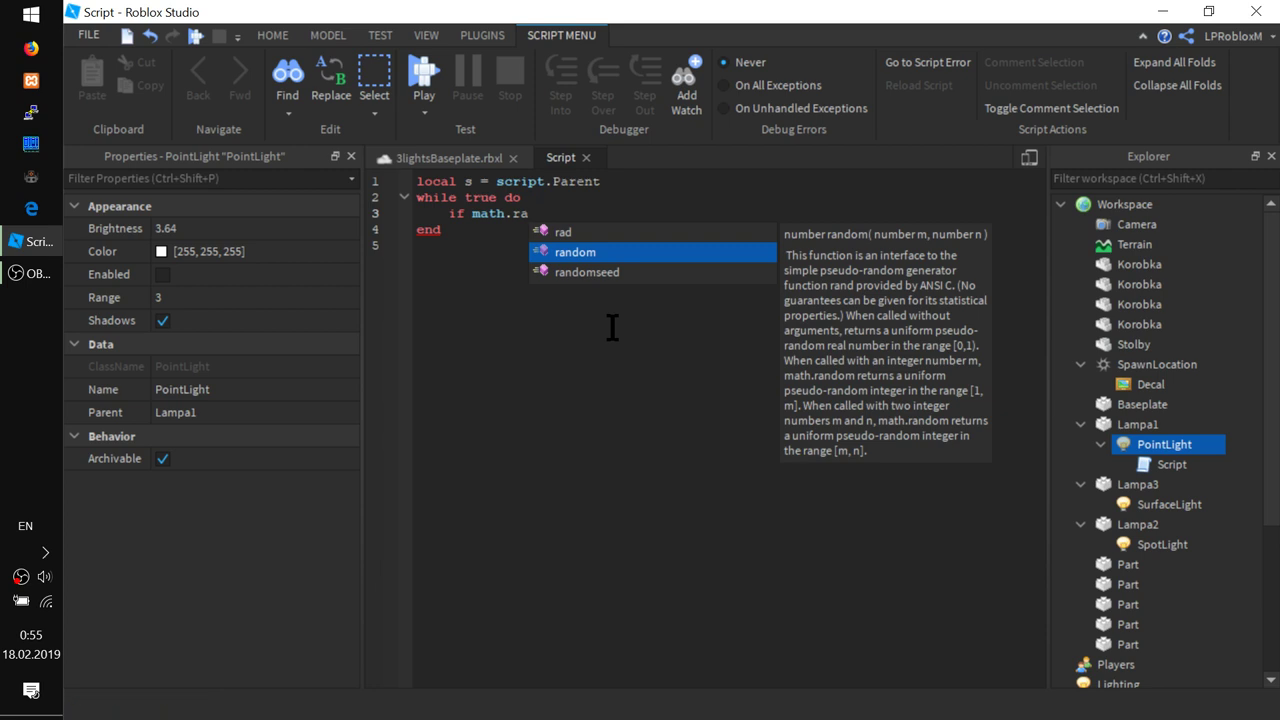
{"action": "key", "text": "Return"}
{"action": "type", "text": "("}
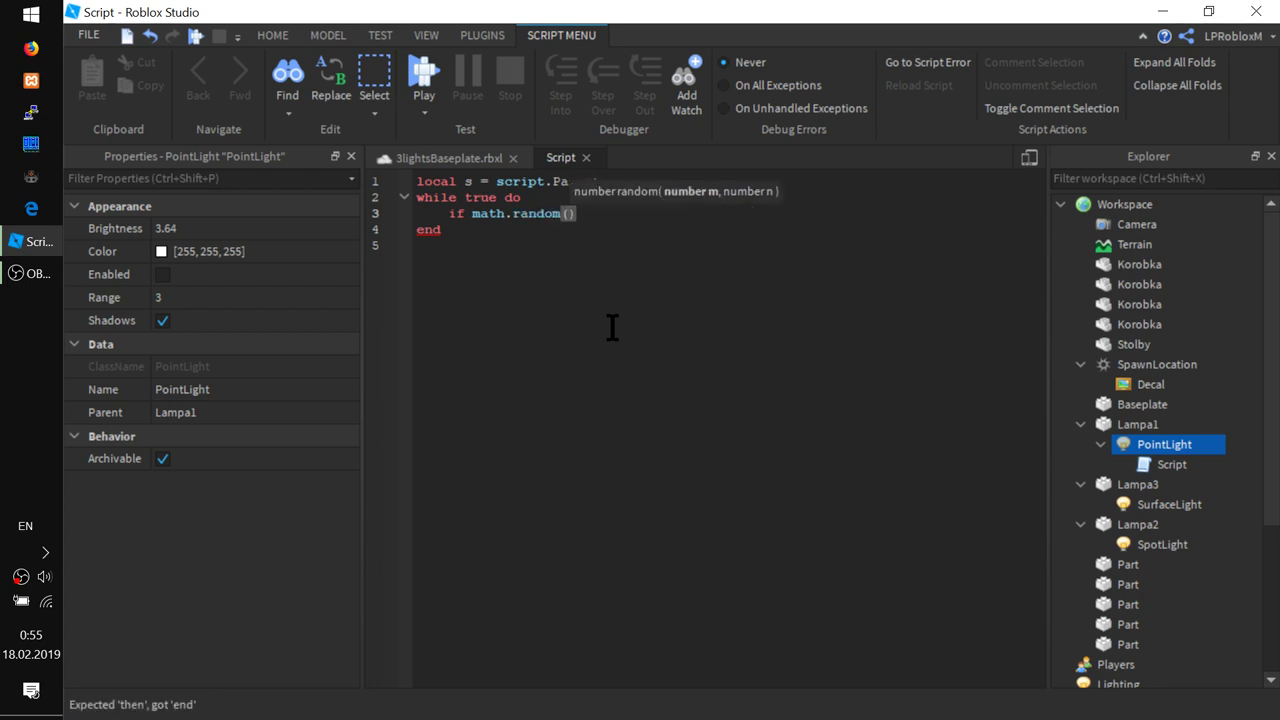
{"action": "type", "text": "0,1"}
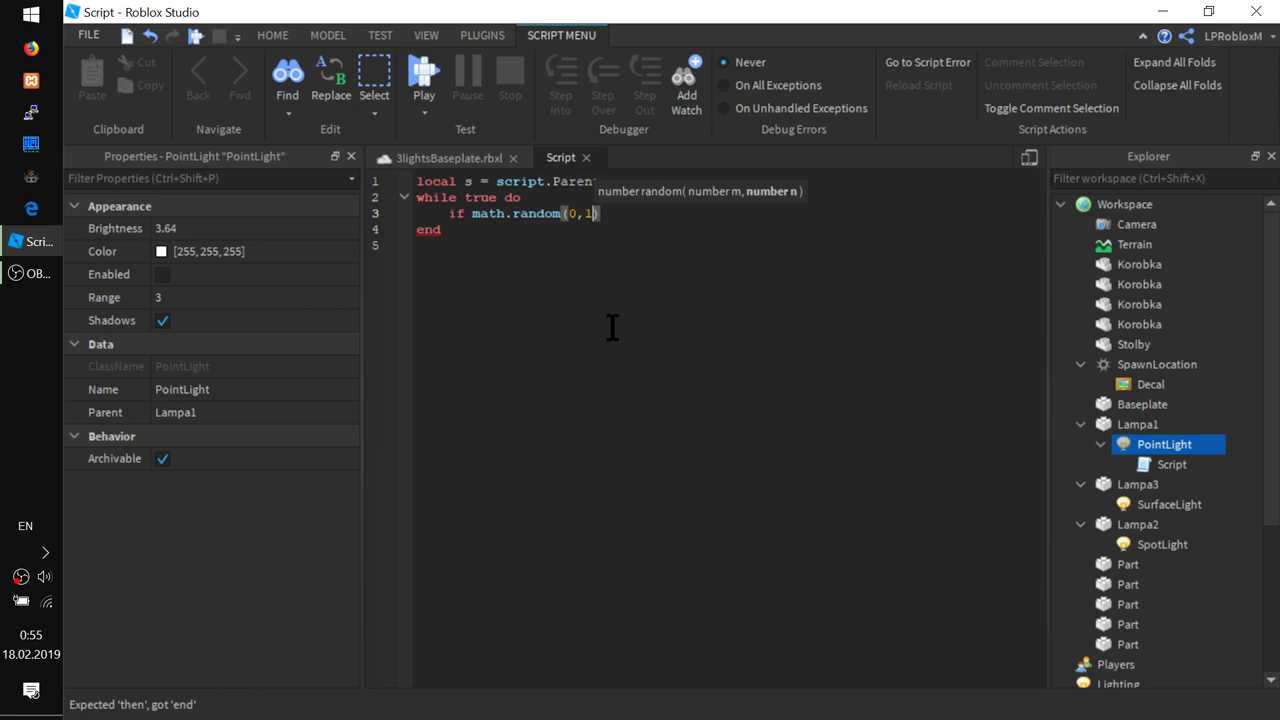
{"action": "type", "text": ")"}
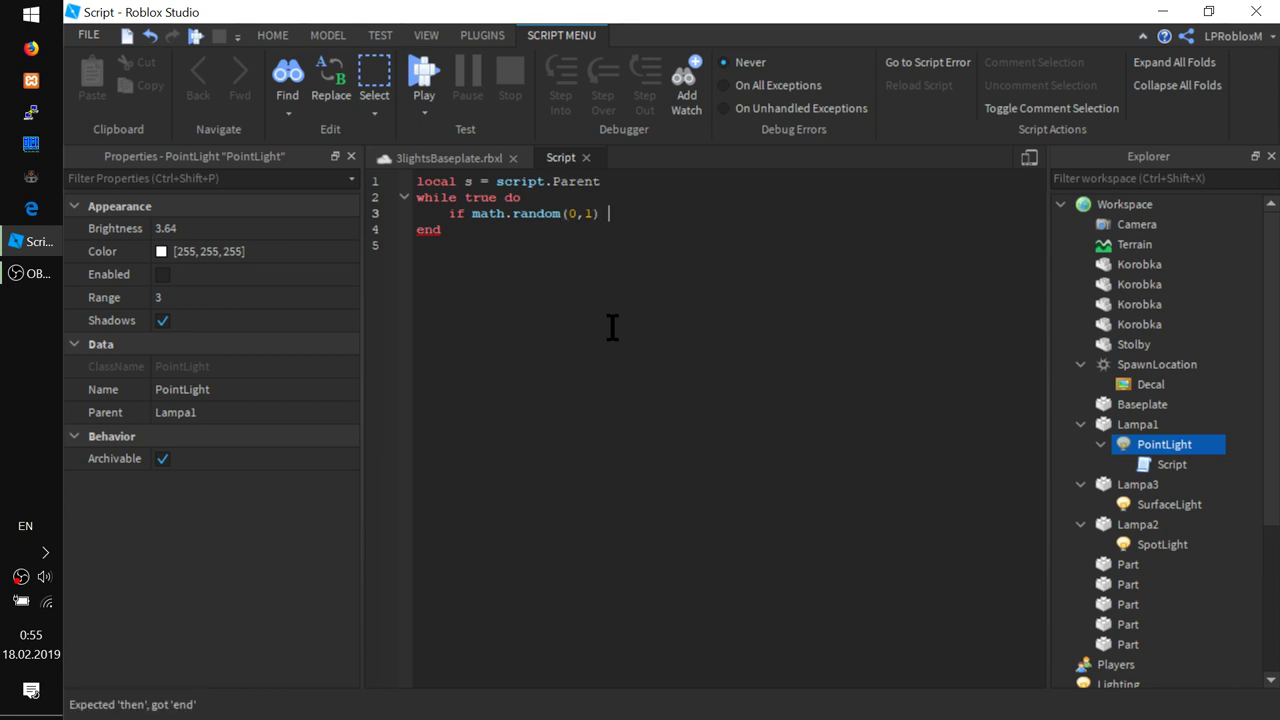
{"action": "type", "text": " == 1 then"}
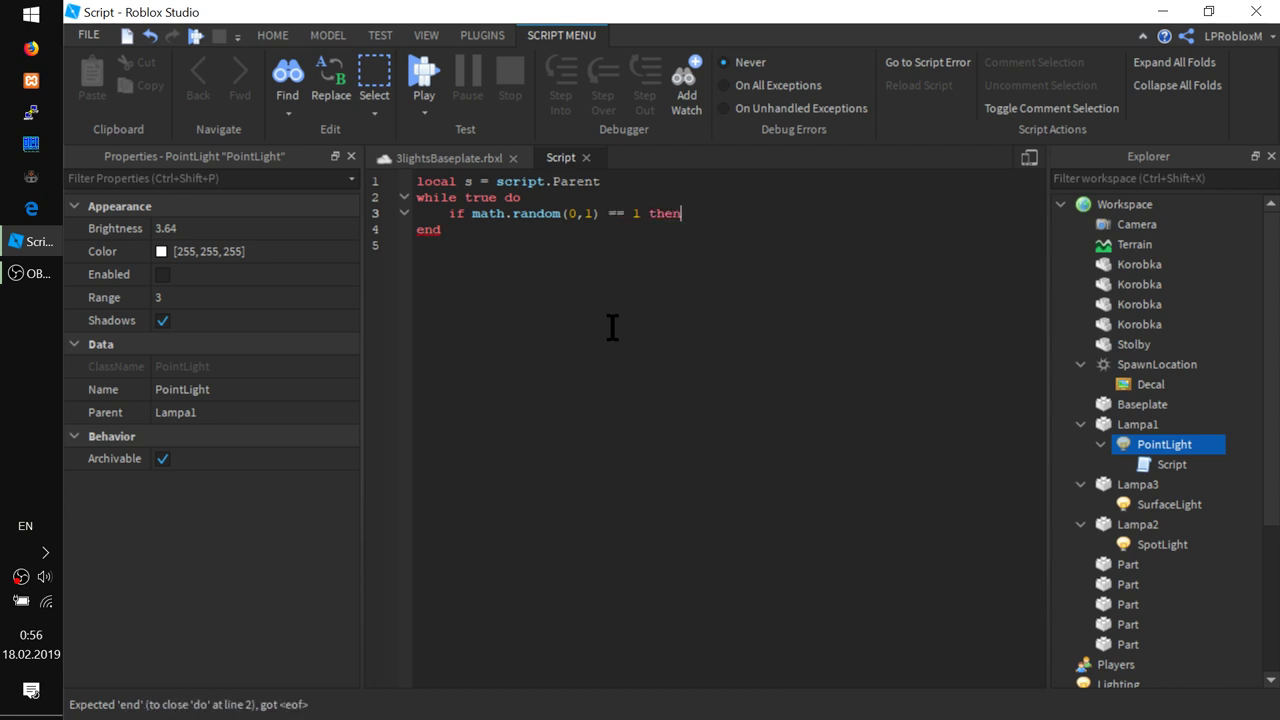
{"action": "key", "text": "Return"}
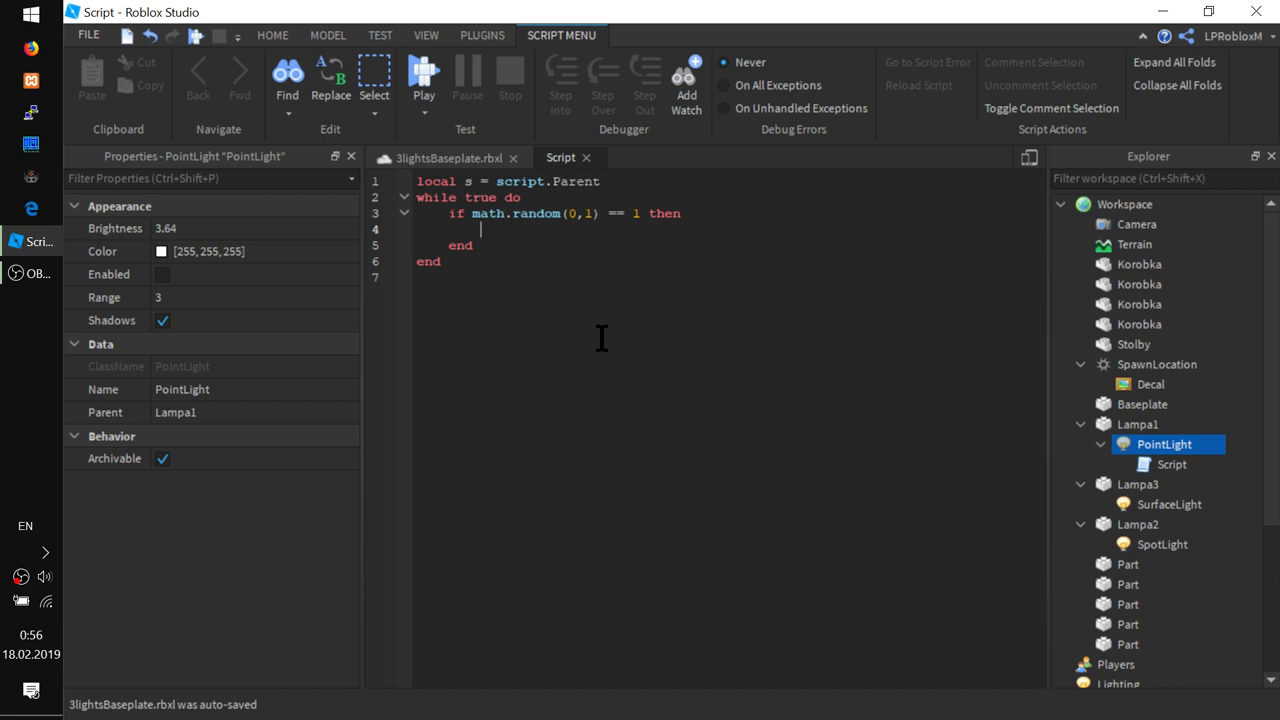
- Write s.Enabled = not s.Enabled inside the if block to toggle the light
{"action": "type", "text": "s."}
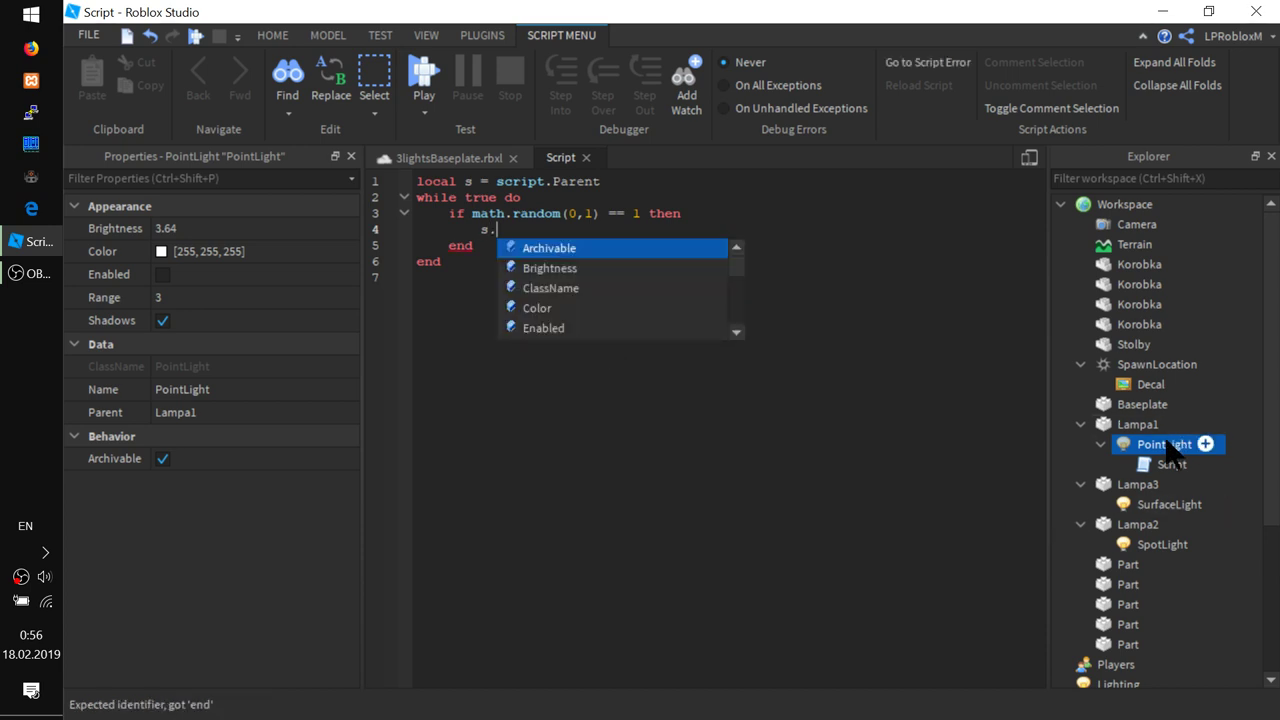
{"action": "left_click", "coordinate": [1166, 446]}
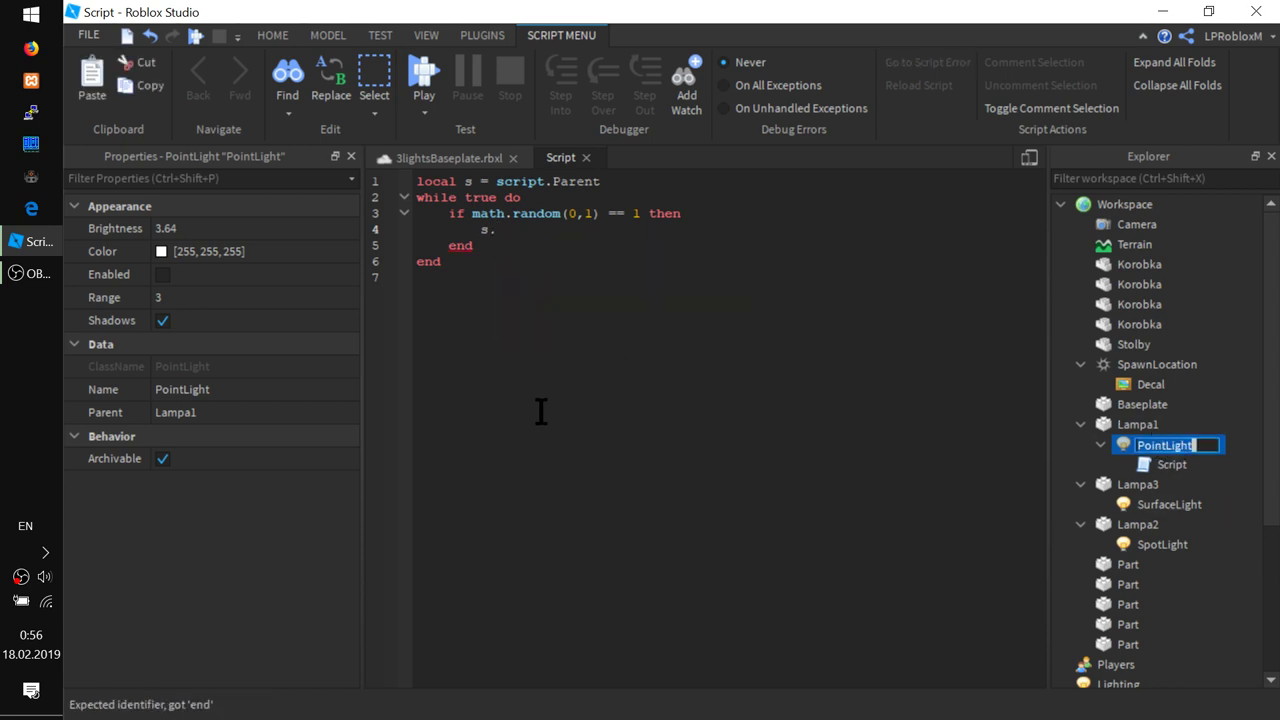
{"action": "left_click", "coordinate": [507, 232]}
{"action": "type", "text": "Ena"}
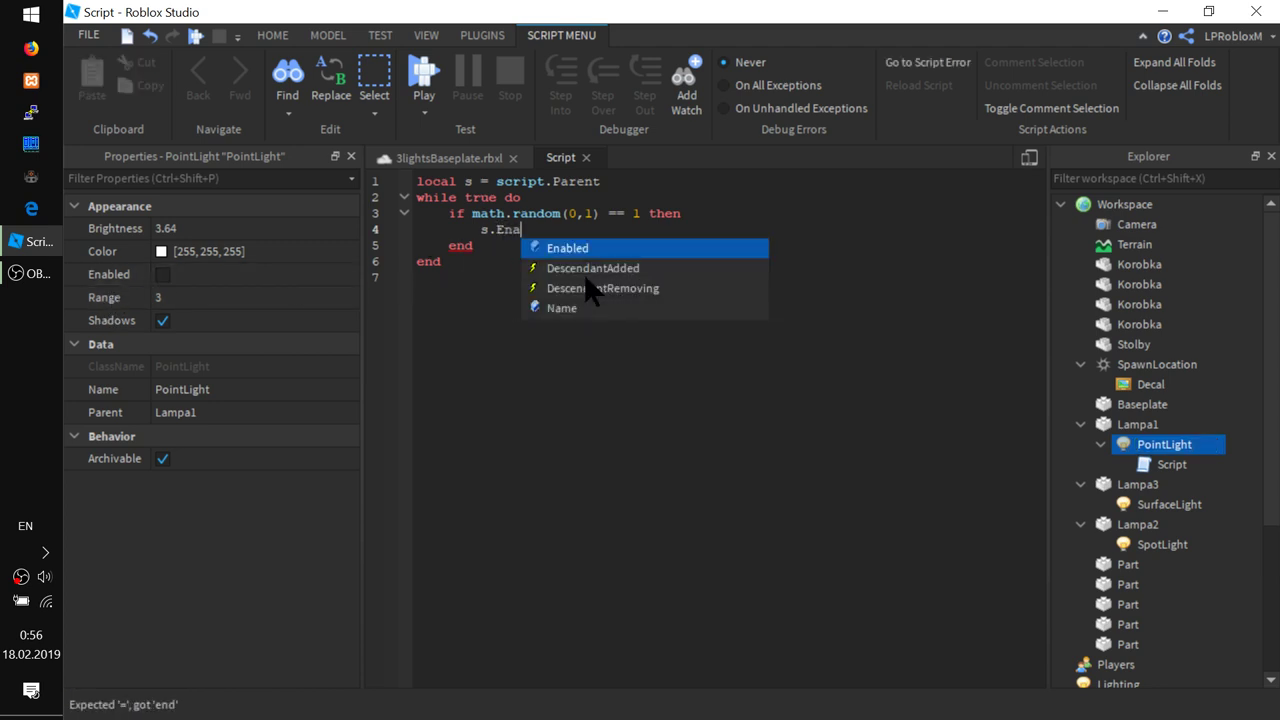
{"action": "key", "text": "Tab"}
{"action": "type", "text": "="}
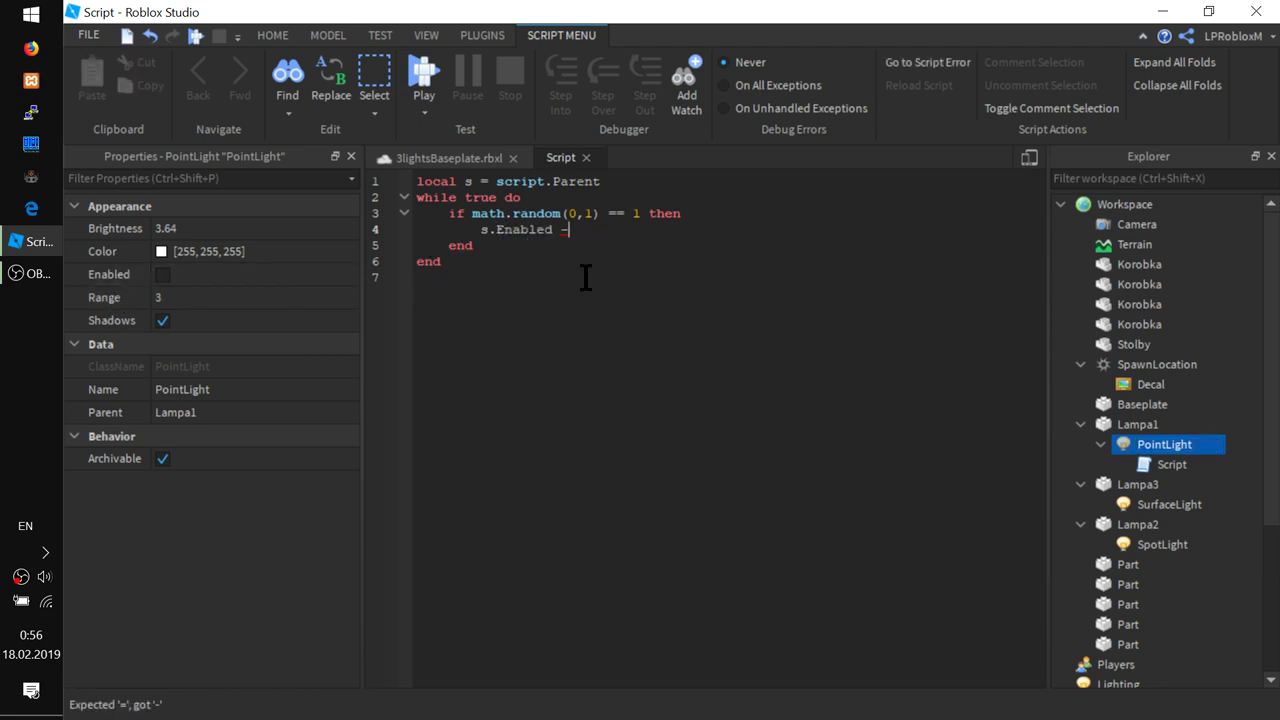
{"action": "key", "text": "BackSpace"}
{"action": "type", "text": "= not"}
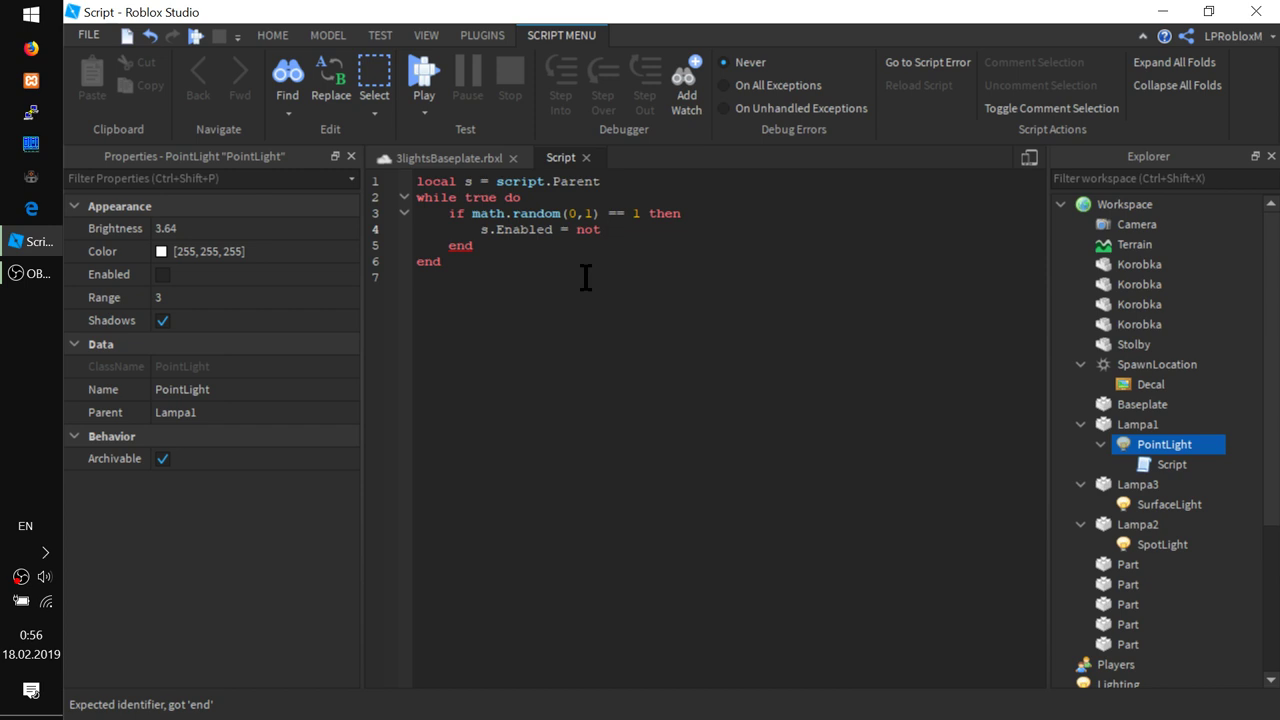
{"action": "type", "text": " s."}
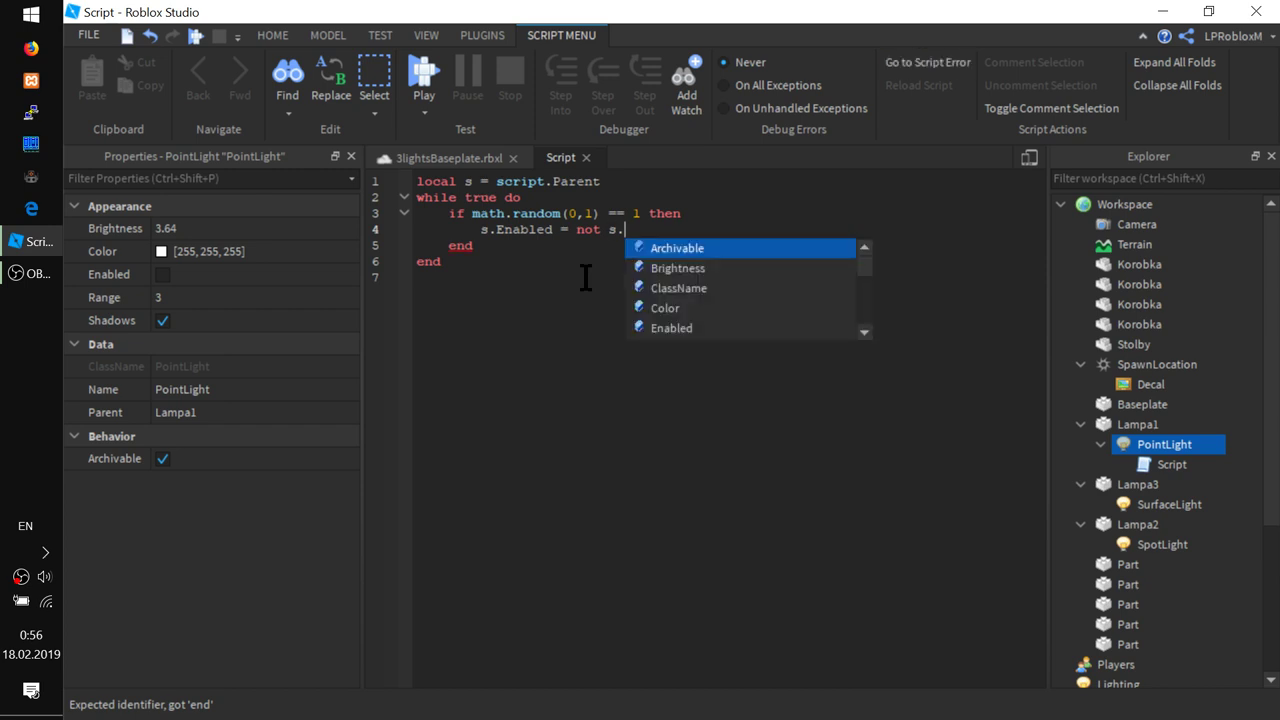
{"action": "type", "text": "Enablet"}
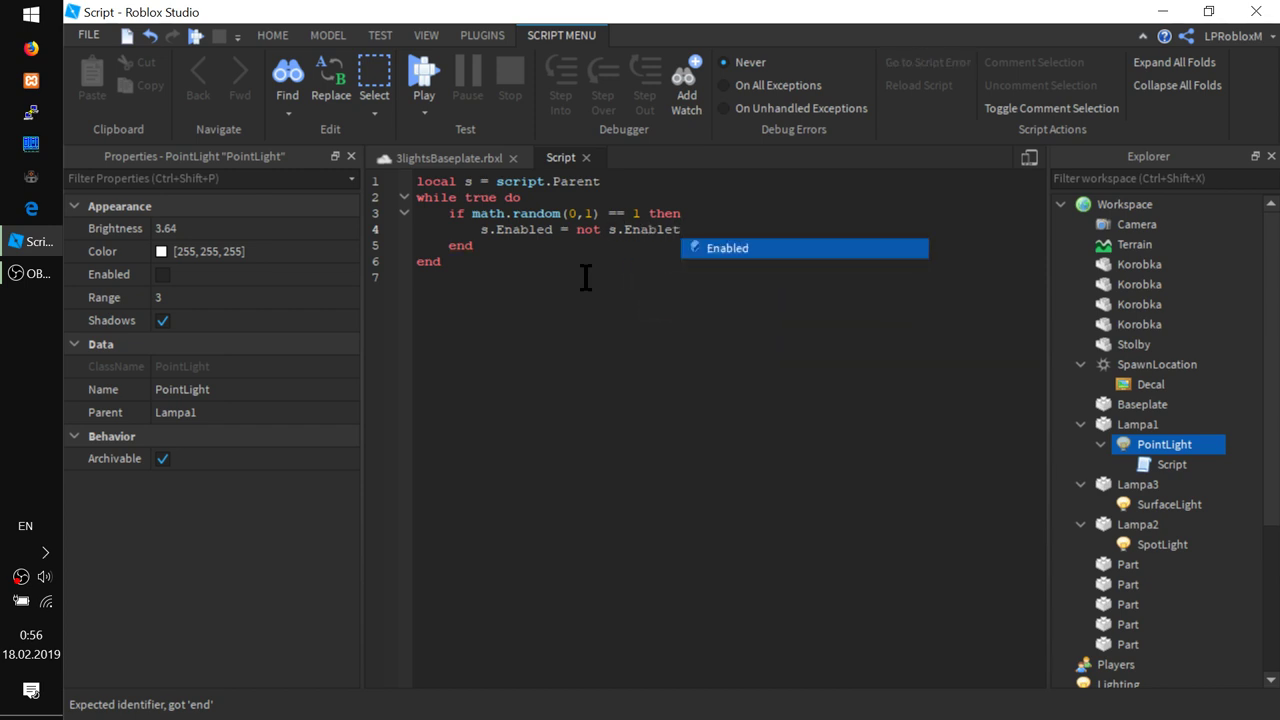
{"action": "key", "text": "BackSpace"}
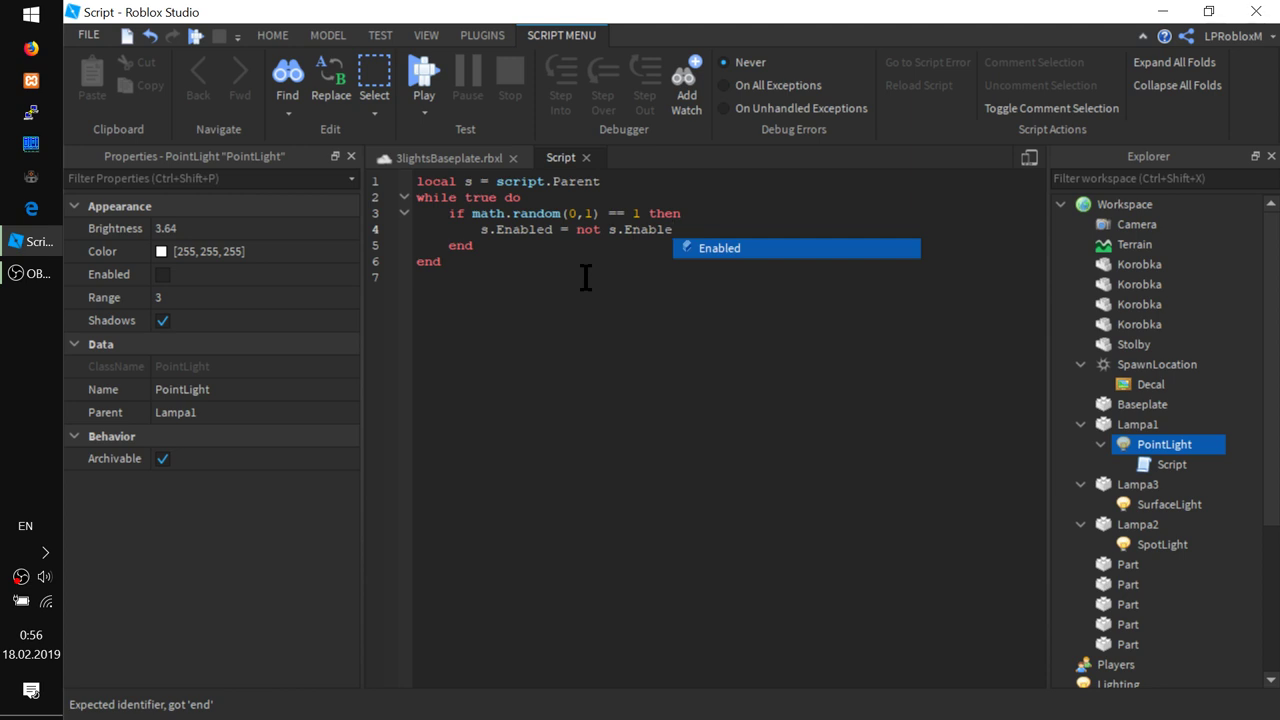
{"action": "type", "text": "d"}
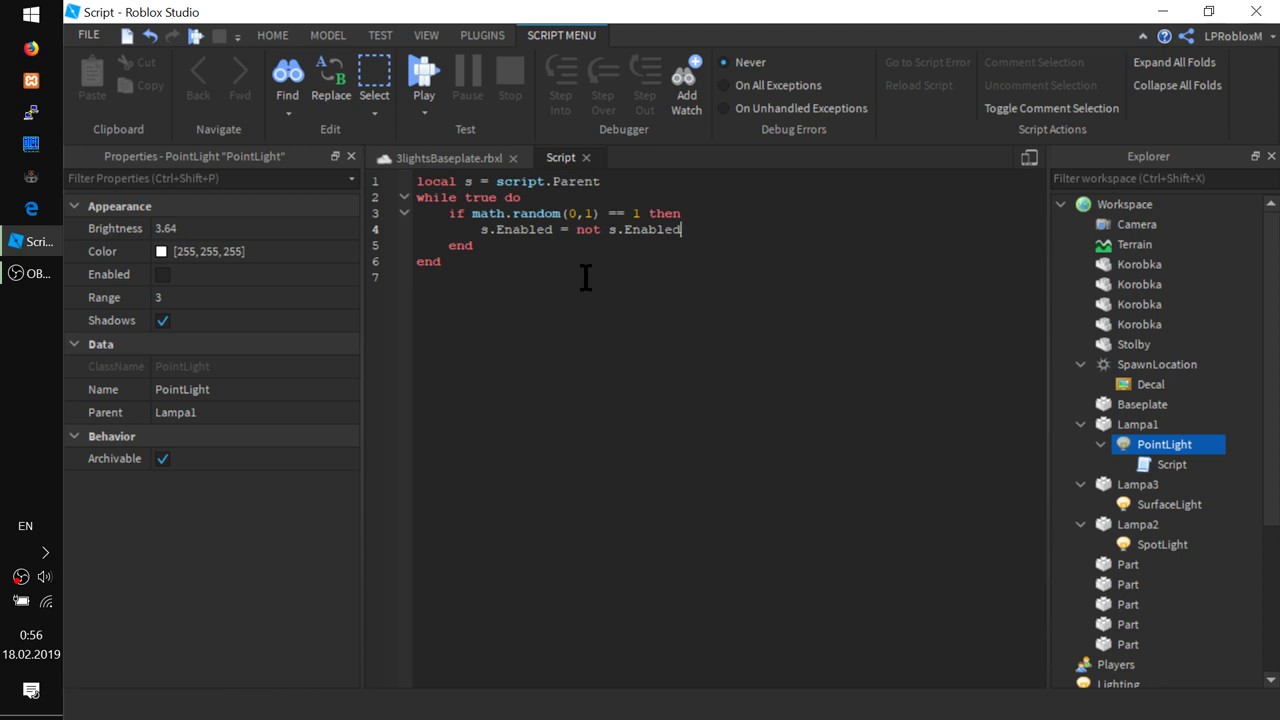
- Add wait(0.8) after the if block's end, still inside the while loop
{"action": "left_click", "coordinate": [487, 246]}
{"action": "key", "text": "Return"}
{"action": "type", "text": "wait()"}
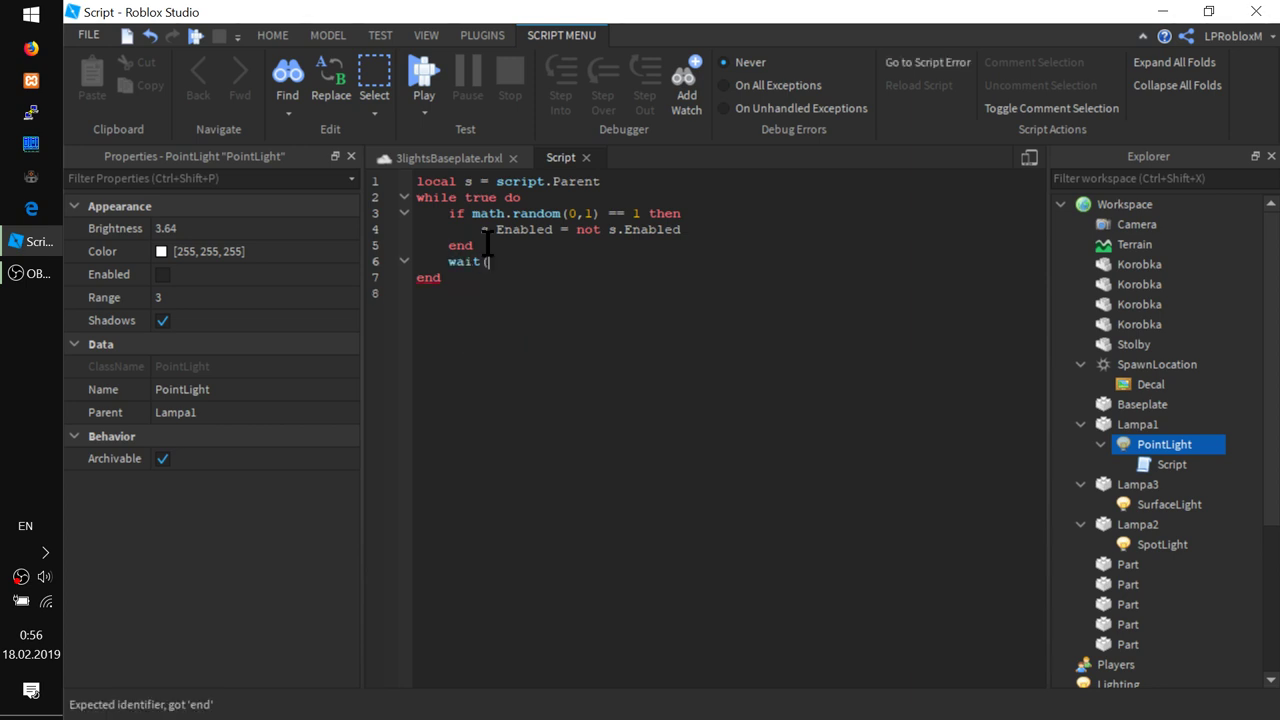
{"action": "type", "text": "0.8"}
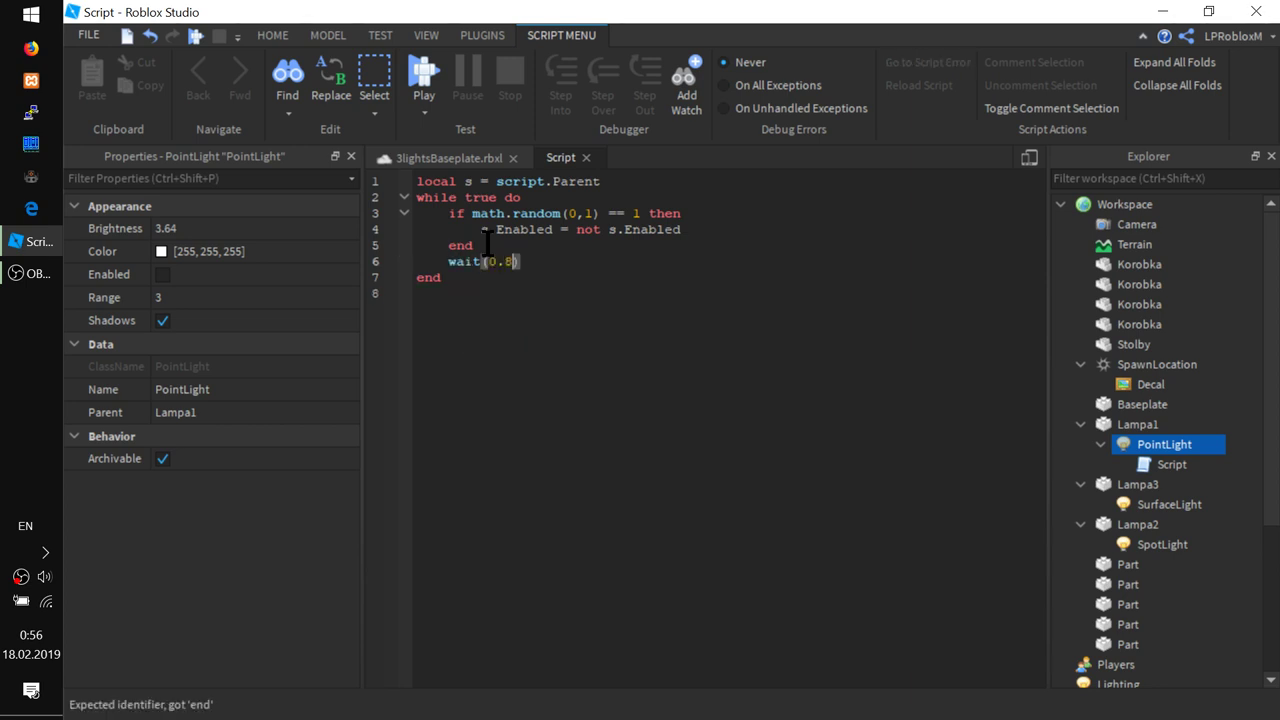
- Playtest the place, walk the character up to the red Lampa1 block to observe its light, and stop the playtest
{"action": "left_click", "coordinate": [424, 74]}
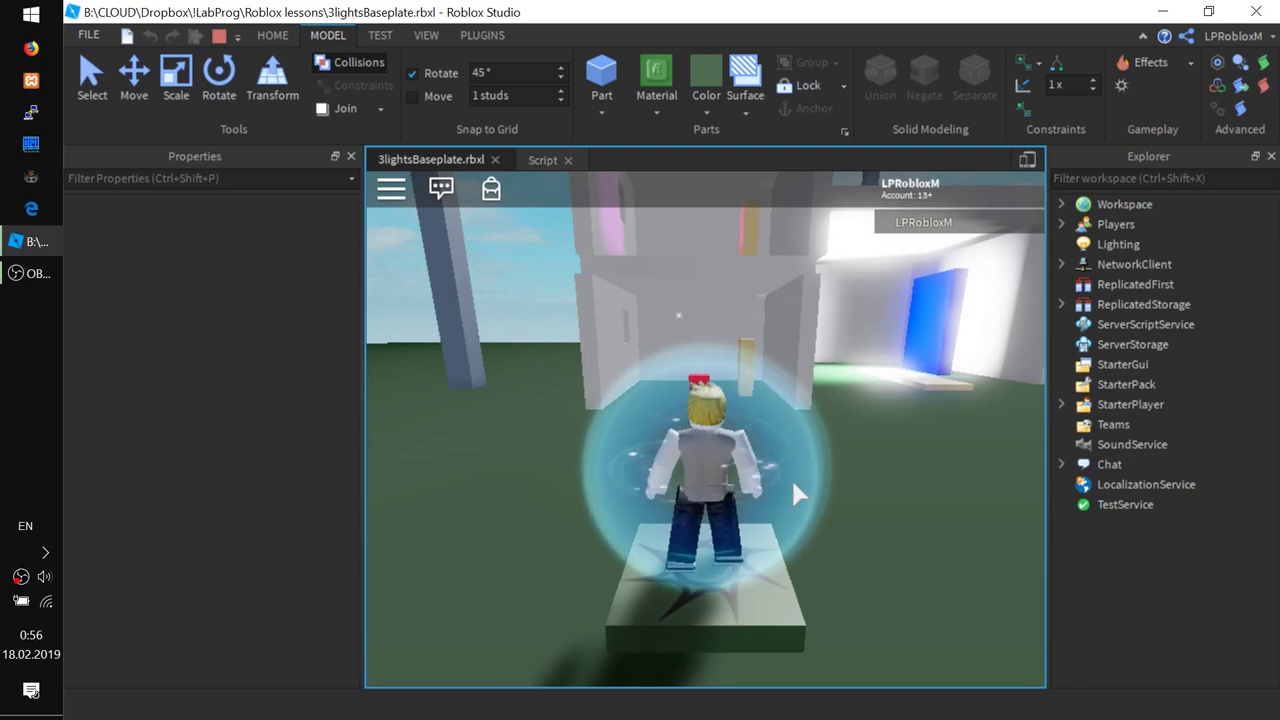
{"action": "key", "text": "w"}
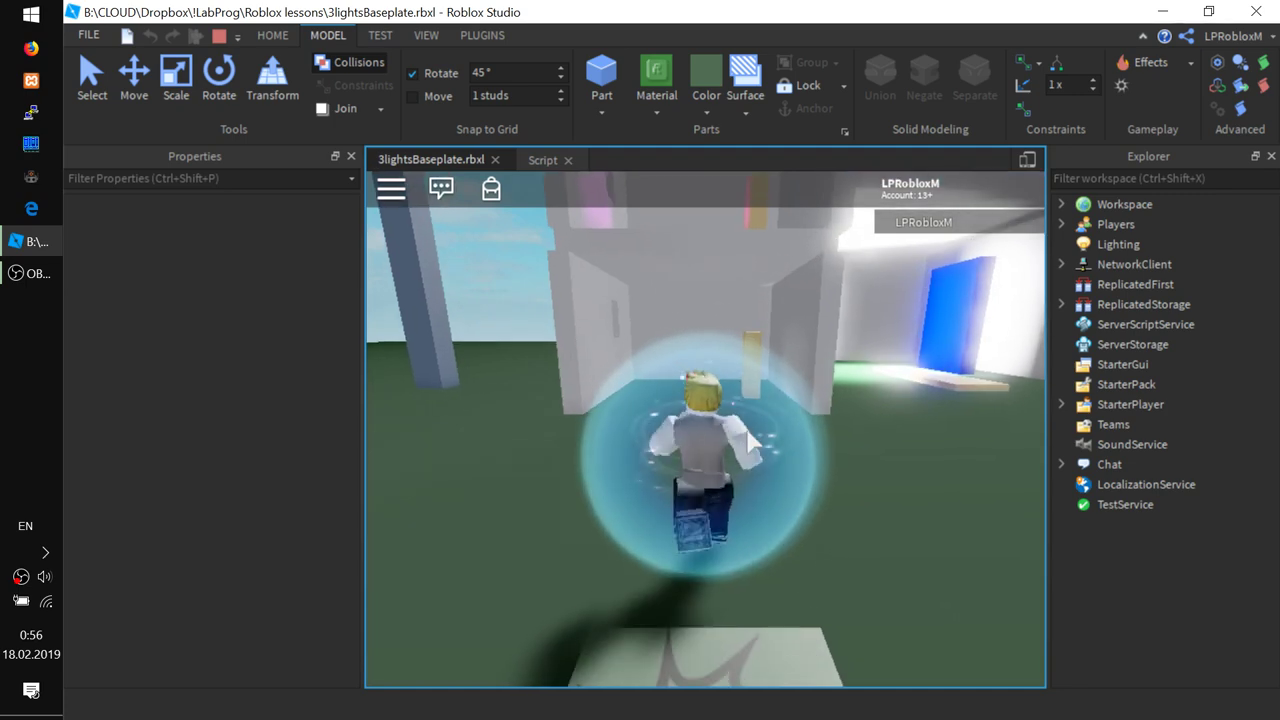
{"action": "key", "text": "a"}
{"action": "right_click_drag", "start_coordinate": [819, 511], "coordinate": [822, 514]}
{"action": "key", "text": "d"}
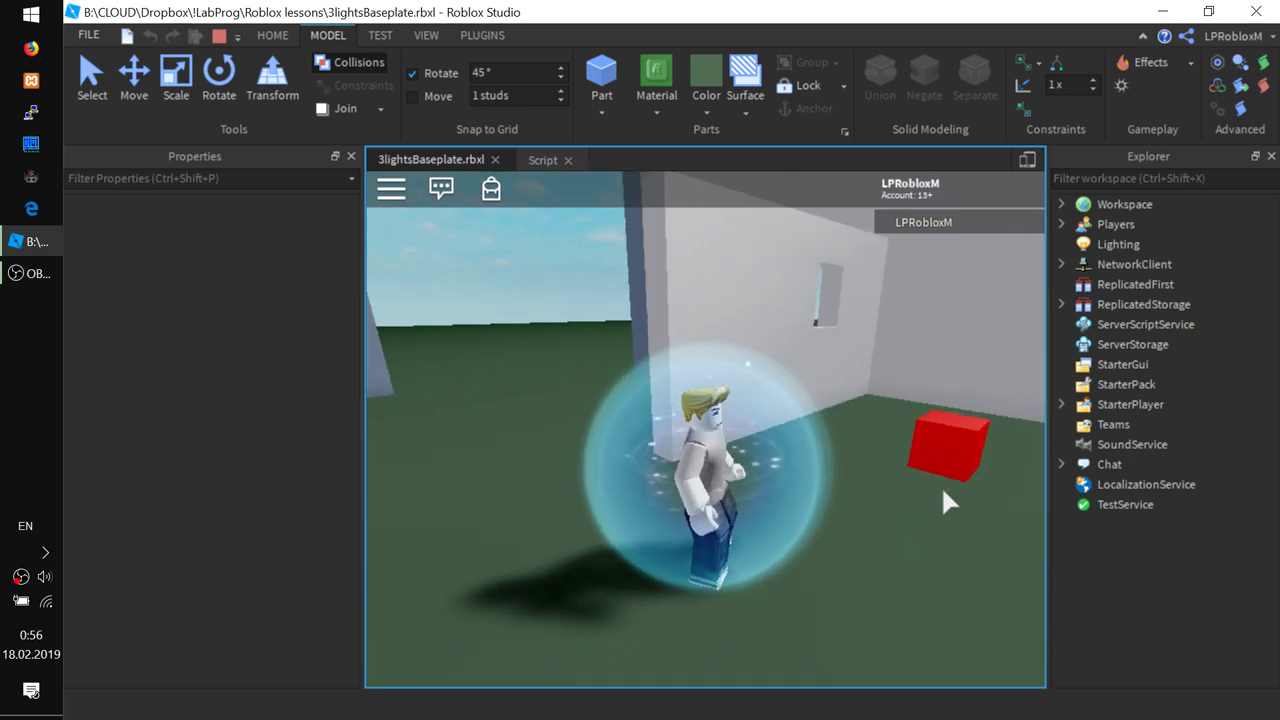
{"action": "key", "text": "d"}
{"action": "key", "text": "s"}
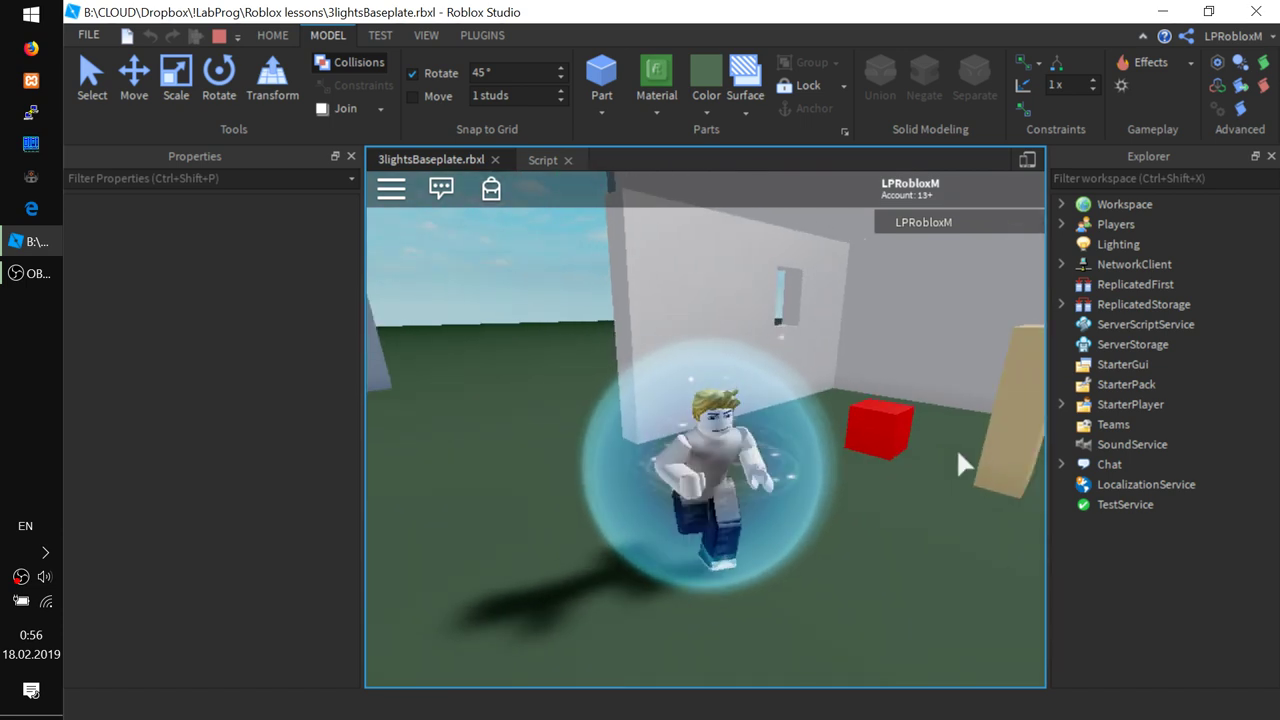
{"action": "right_click_drag", "start_coordinate": [934, 451], "coordinate": [919, 460]}
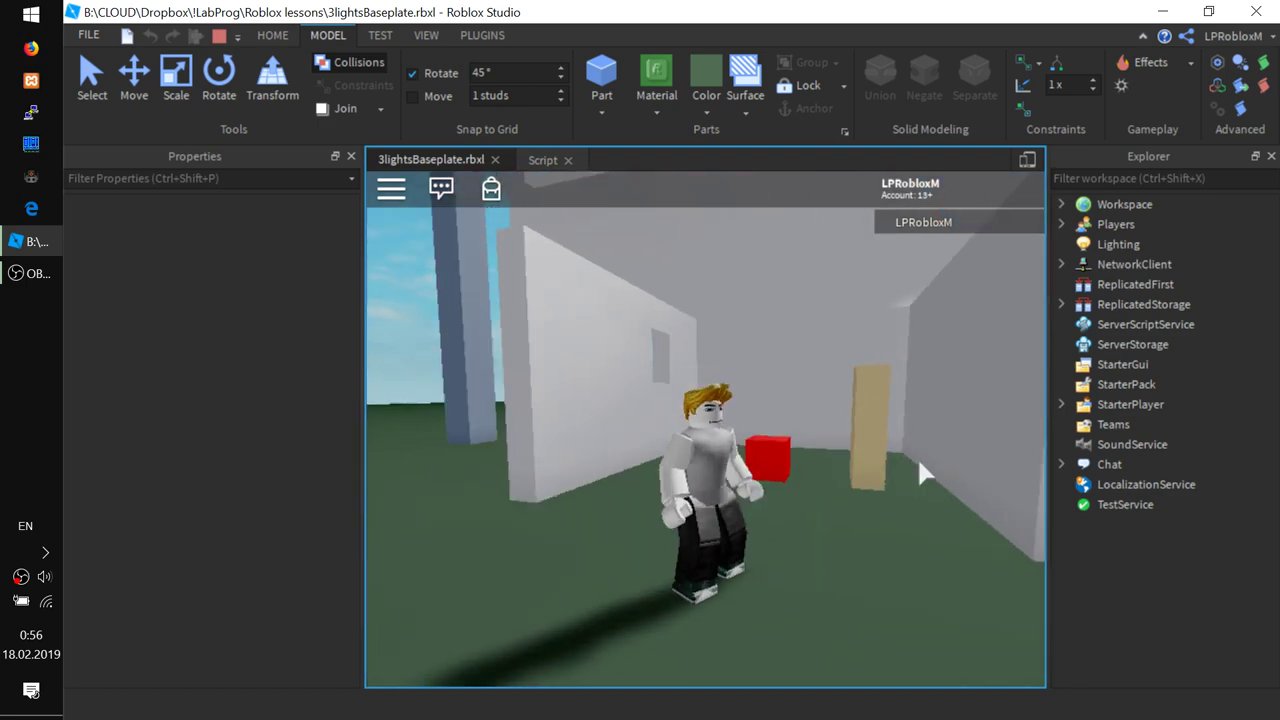
{"action": "key", "text": "a"}
{"action": "left_click", "coordinate": [214, 38]}
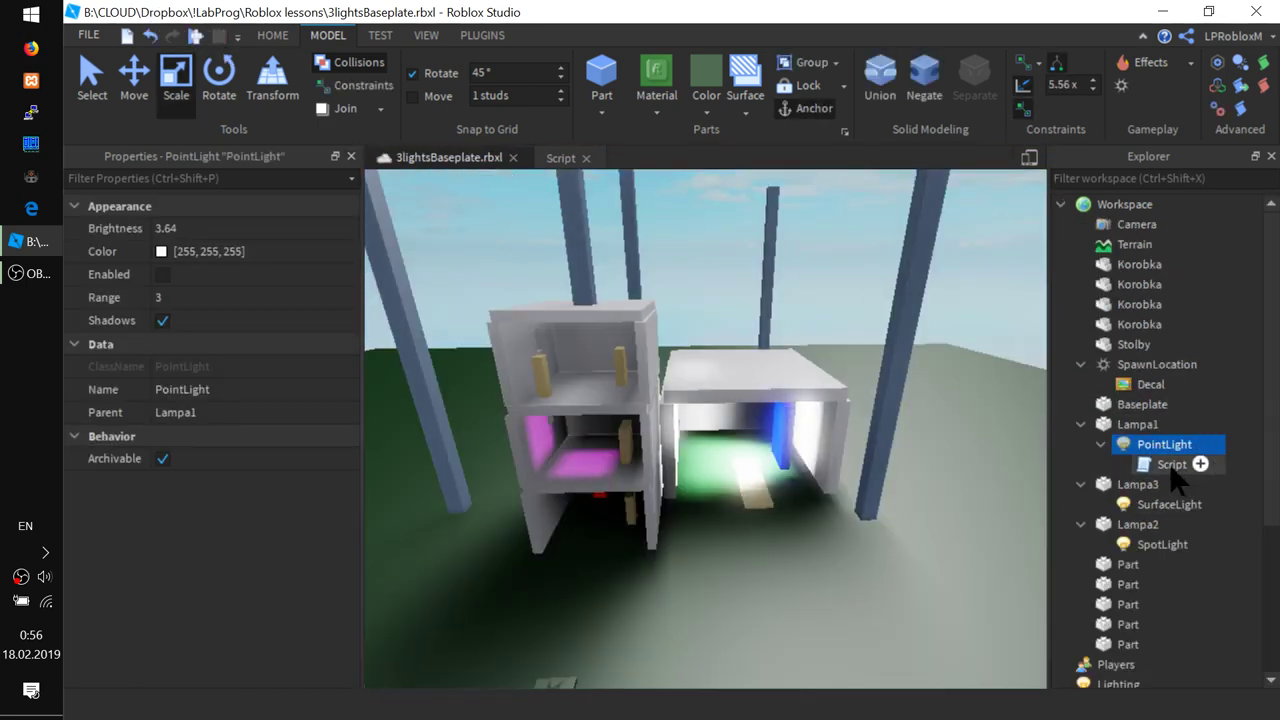
- Focus the view on Lampa1 and set its PointLight's brightness to 13.94
{"action": "left_click", "coordinate": [1175, 464]}
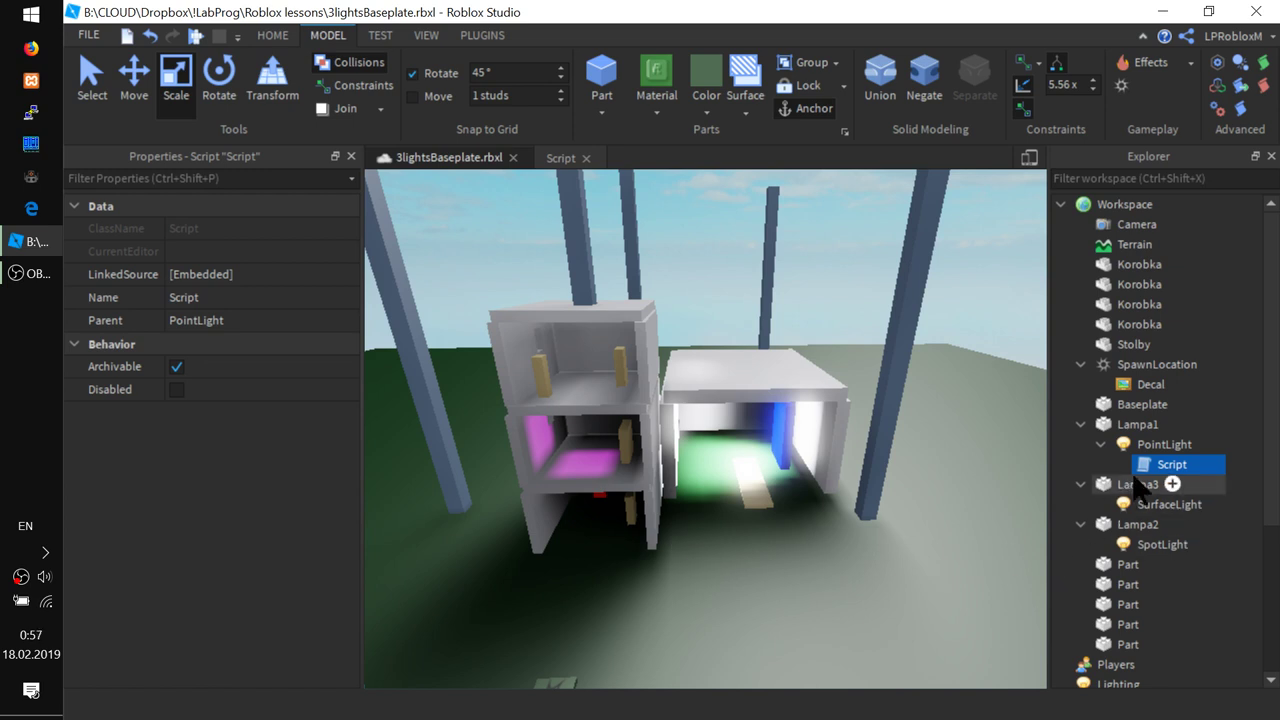
{"action": "left_click", "coordinate": [1137, 424]}
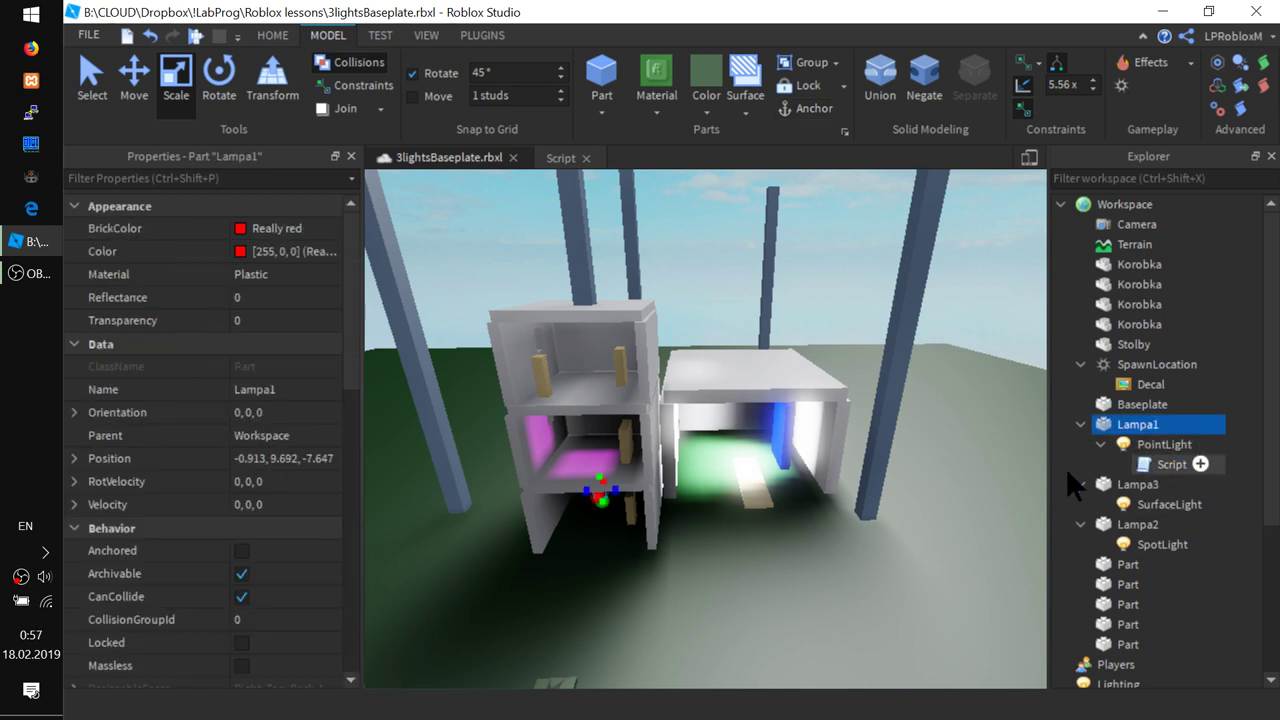
{"action": "key", "text": "f"}
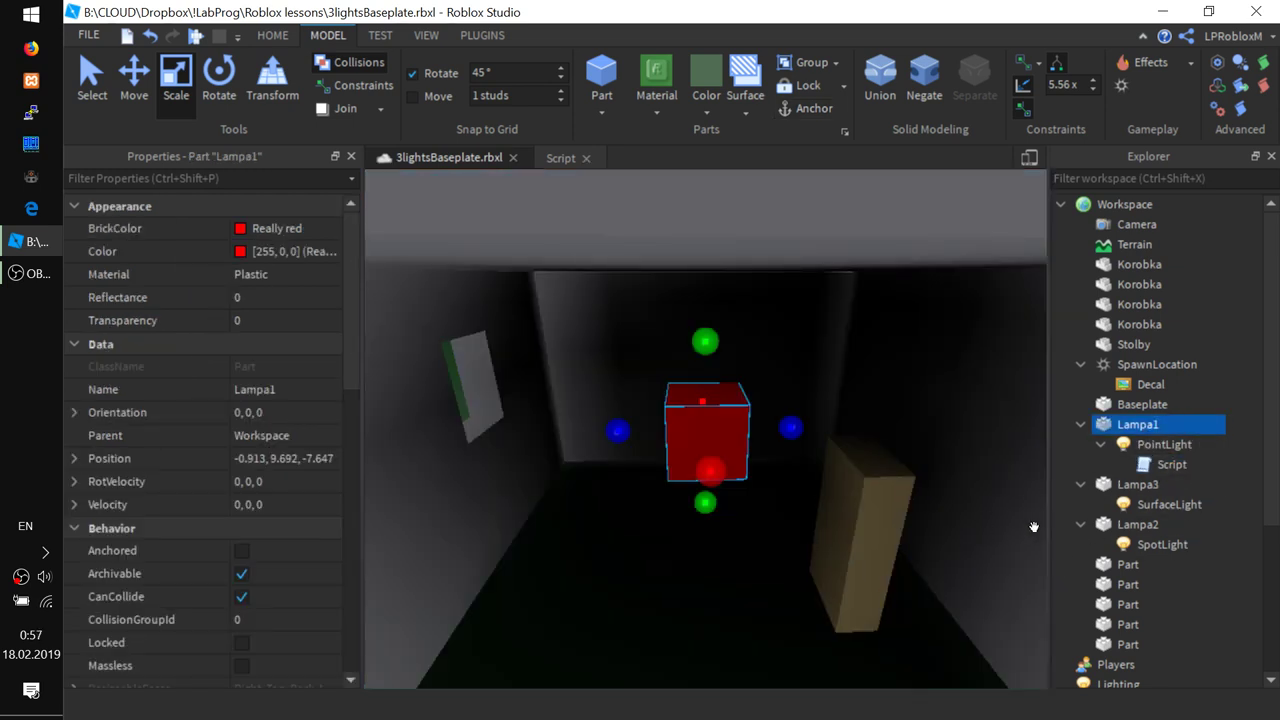
{"action": "left_click", "coordinate": [1145, 448]}
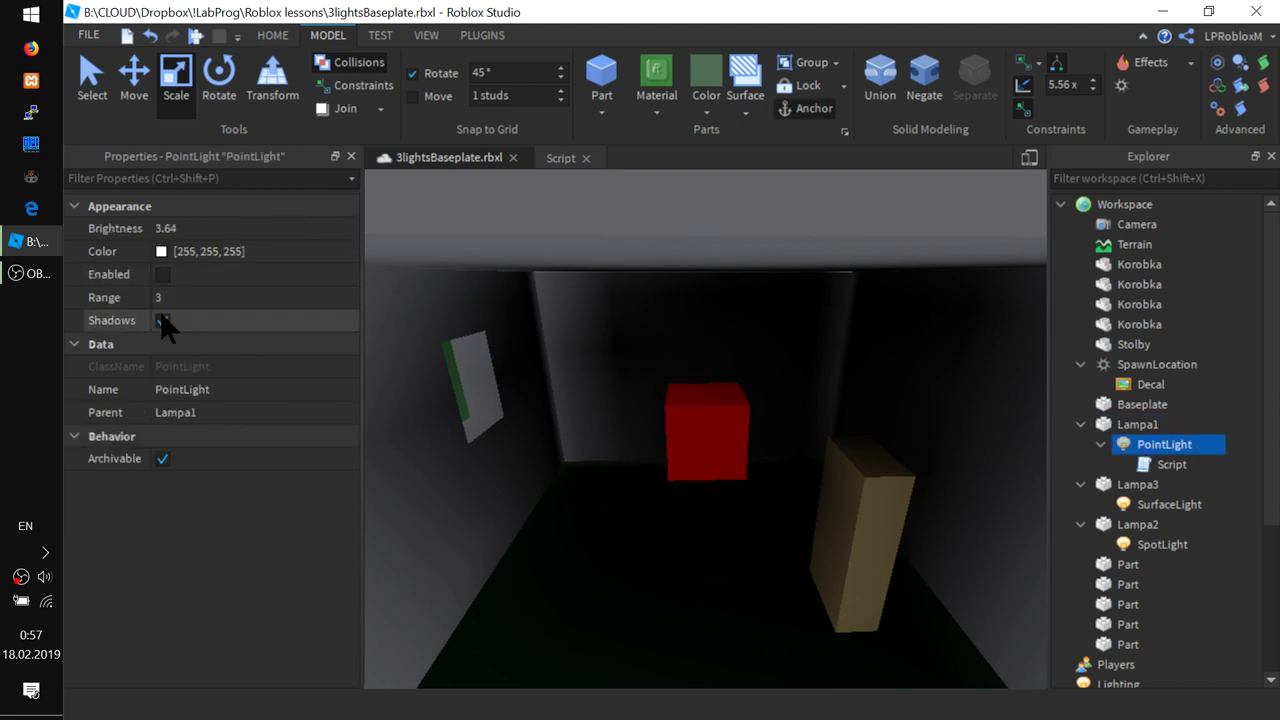
{"action": "left_click", "coordinate": [182, 230]}
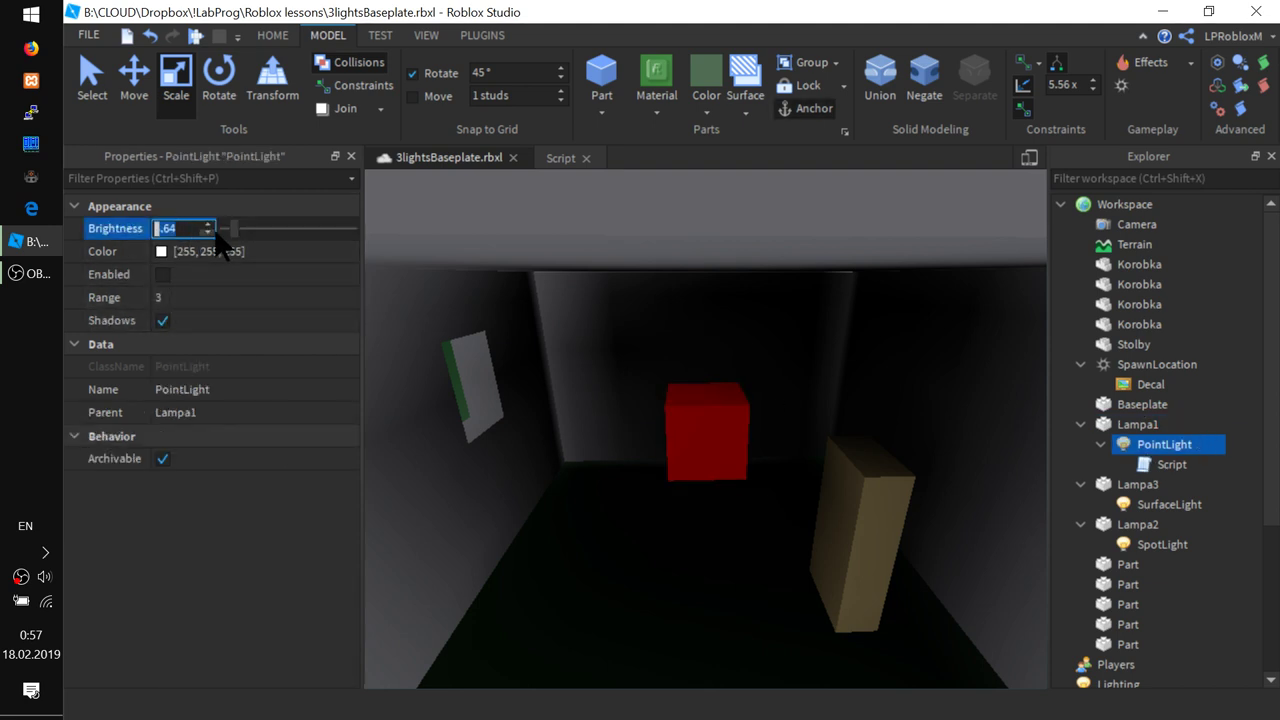
{"action": "left_click_drag", "start_coordinate": [218, 229], "coordinate": [266, 228]}
- Change the color of Lampa1's PointLight to red (255, 0, 0)
{"action": "left_click", "coordinate": [161, 251]}
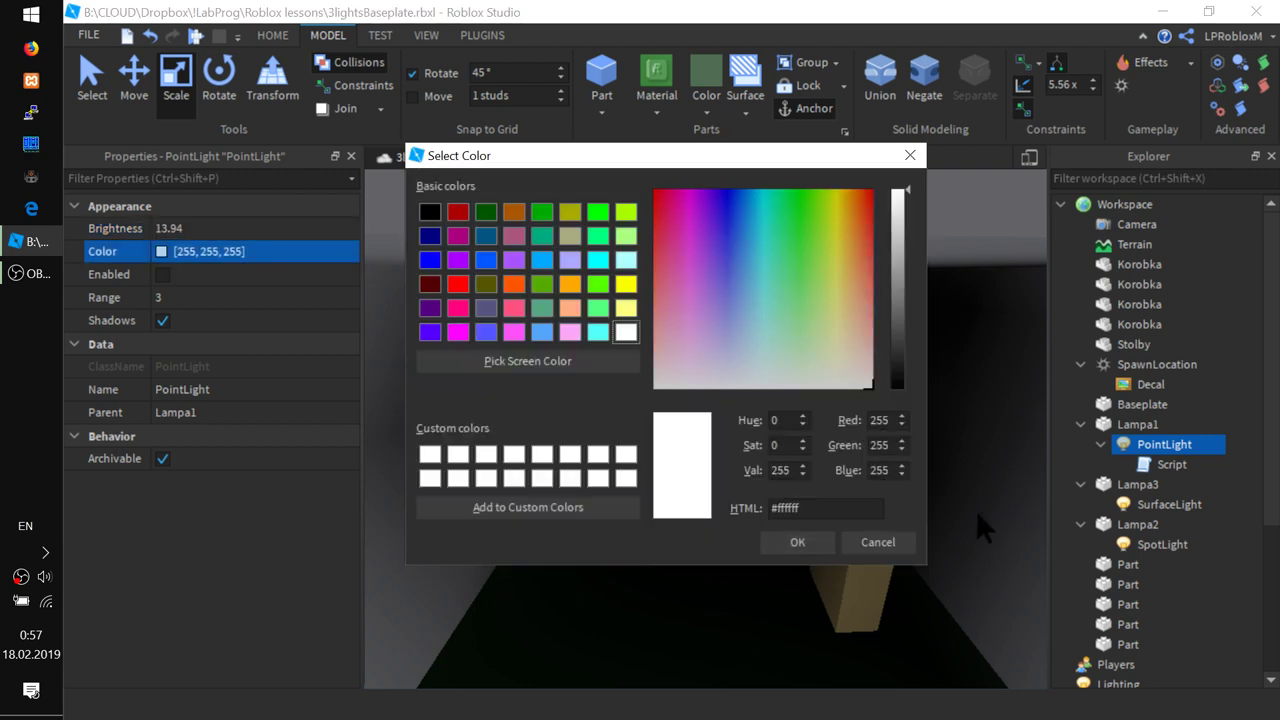
{"action": "left_click", "coordinate": [455, 285]}
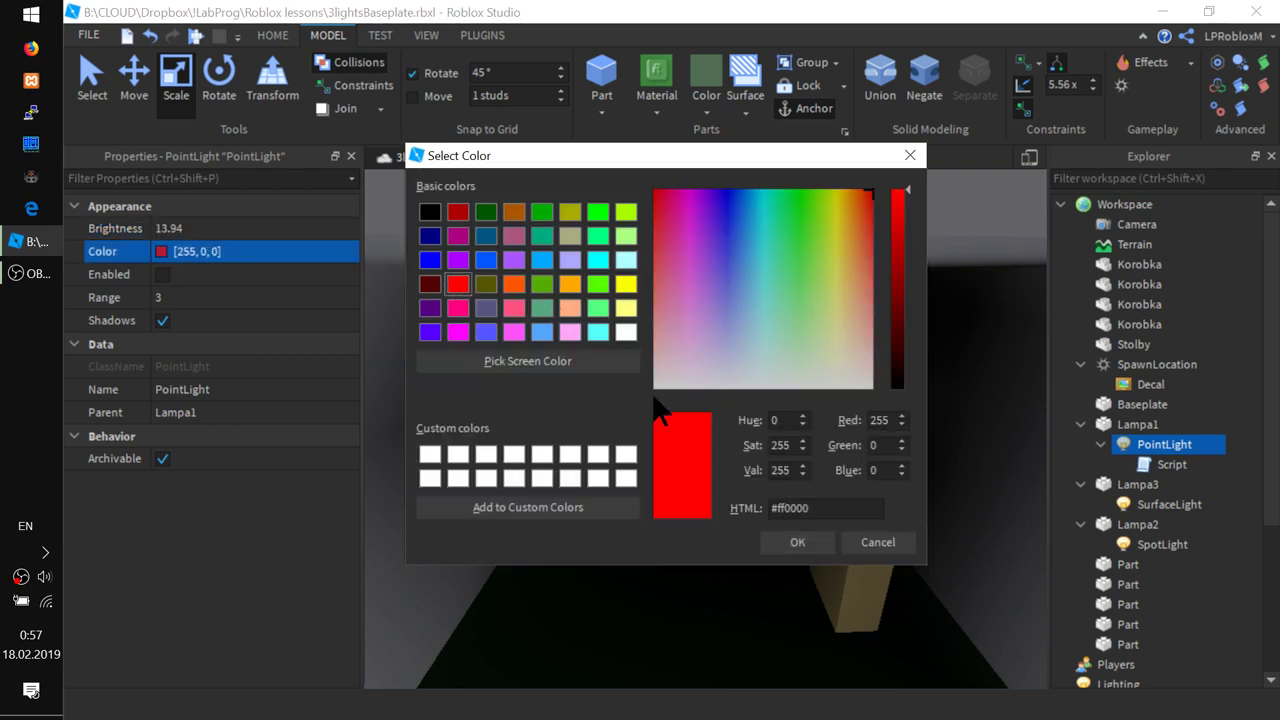
{"action": "left_click", "coordinate": [797, 542]}
- Enable Lampa1's PointLight and set its range to 12
{"action": "left_click", "coordinate": [163, 274]}
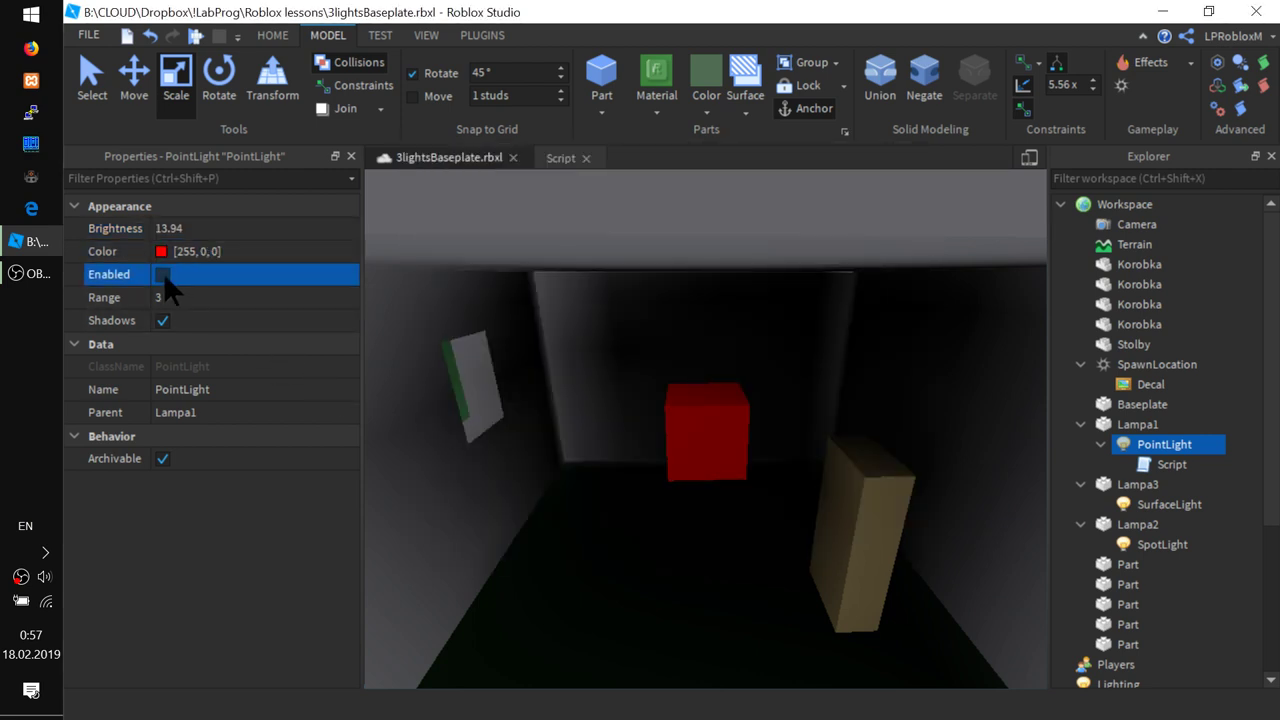
{"action": "left_click", "coordinate": [200, 297]}
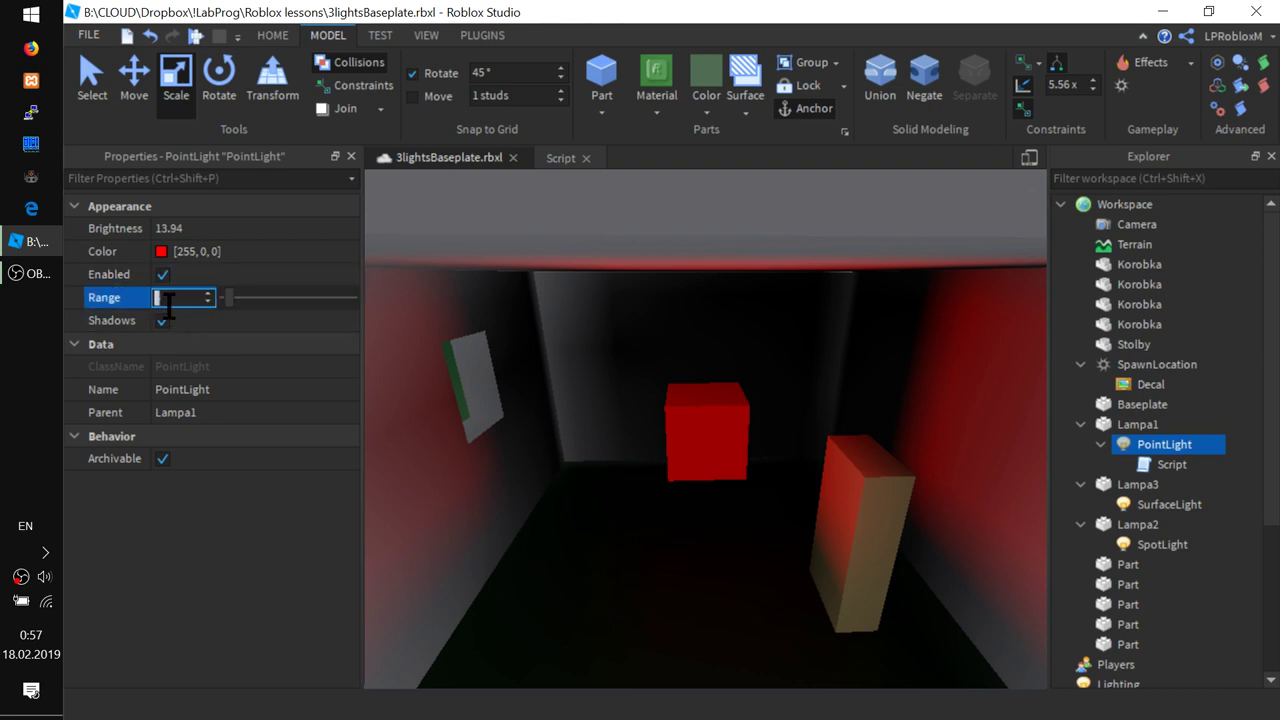
{"action": "type", "text": "33"}
{"action": "mouse_move", "coordinate": [249, 294]}
{"action": "left_mouse_down"}
{"action": "mouse_move", "coordinate": [234, 287]}
{"action": "mouse_move", "coordinate": [248, 290]}
{"action": "left_mouse_up"}
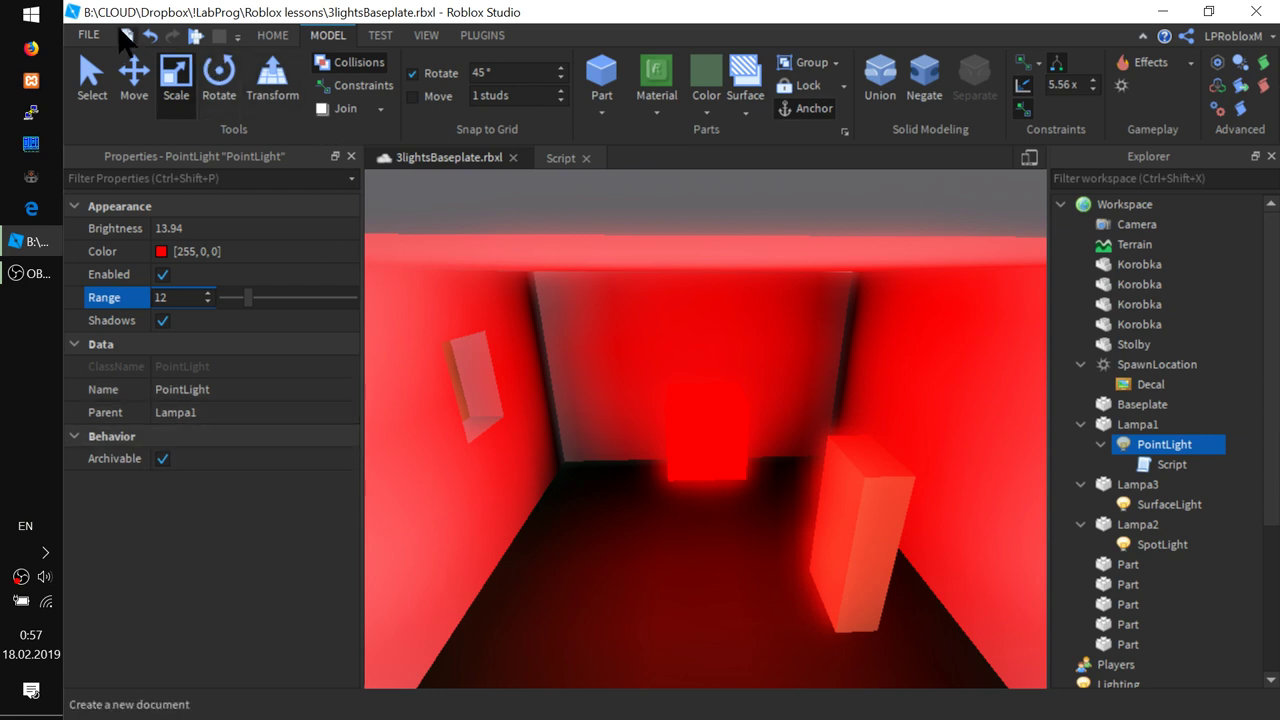
- Playtest the place, walk the character towards the red Lampa1 block to watch its light flicker, and stop the playtest
{"action": "left_click", "coordinate": [88, 34]}
{"action": "left_click", "coordinate": [50, 169]}
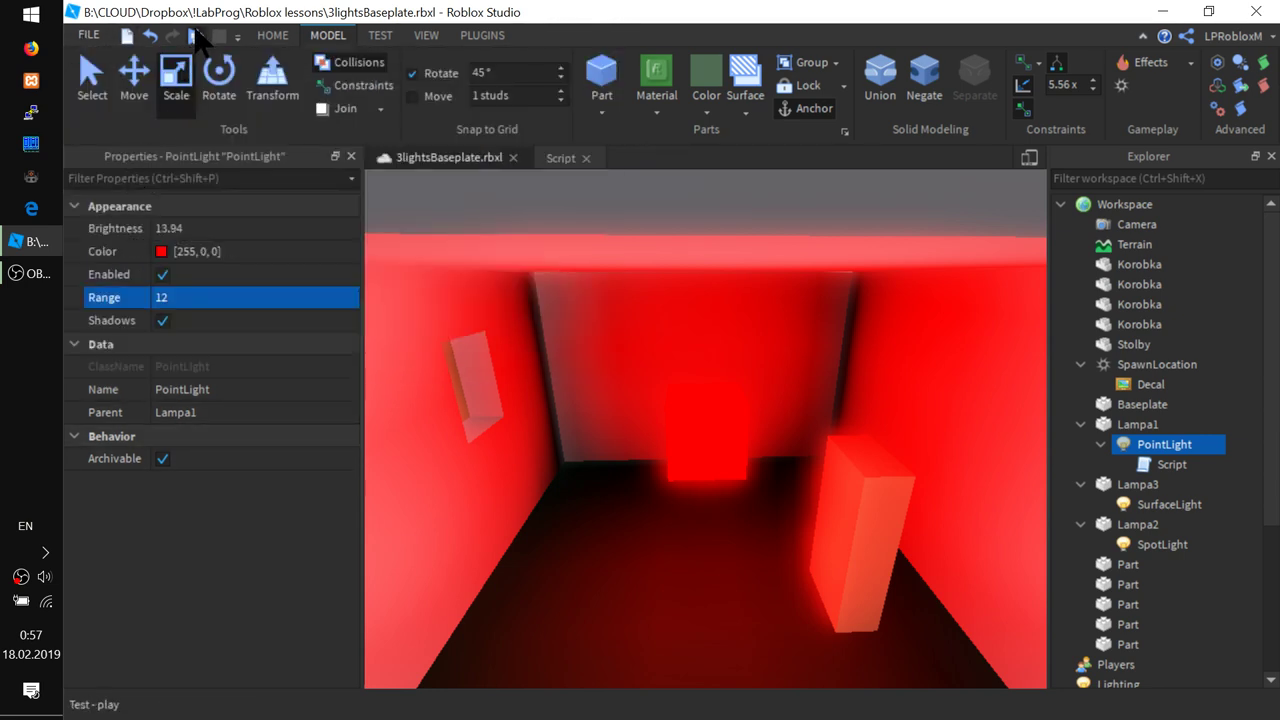
{"action": "key", "text": "F5"}
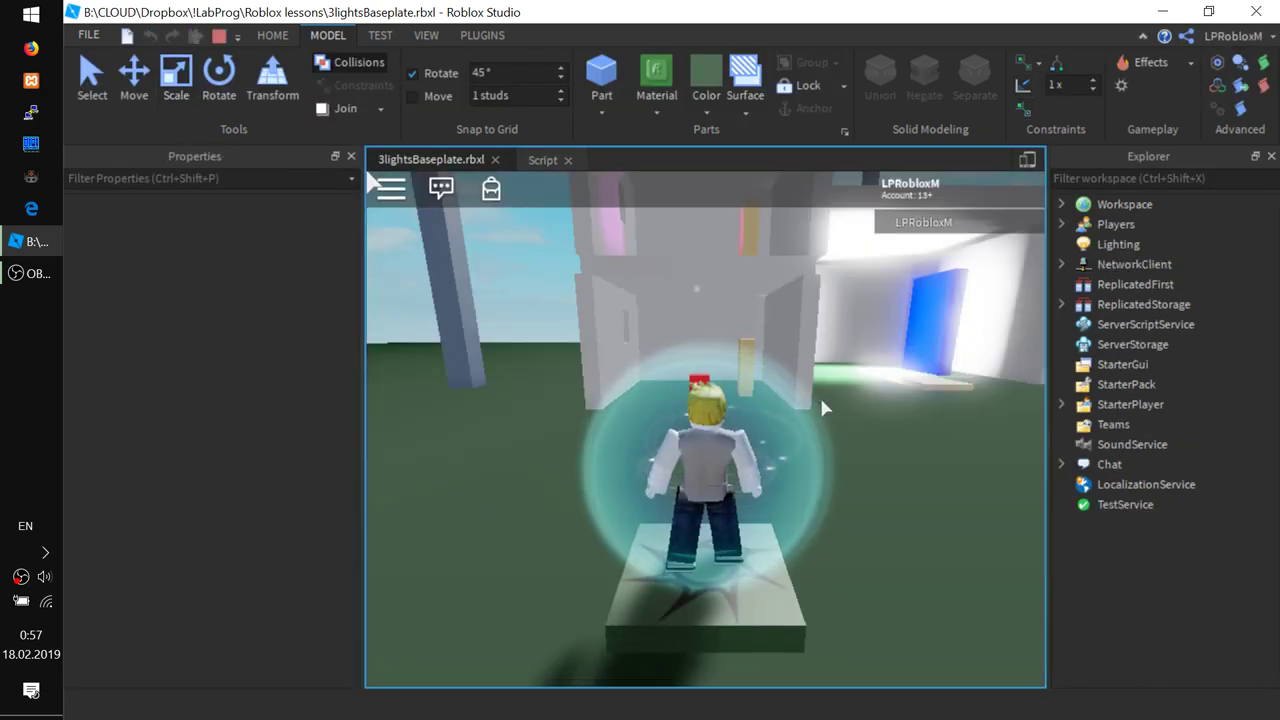
{"action": "key", "text": "w"}
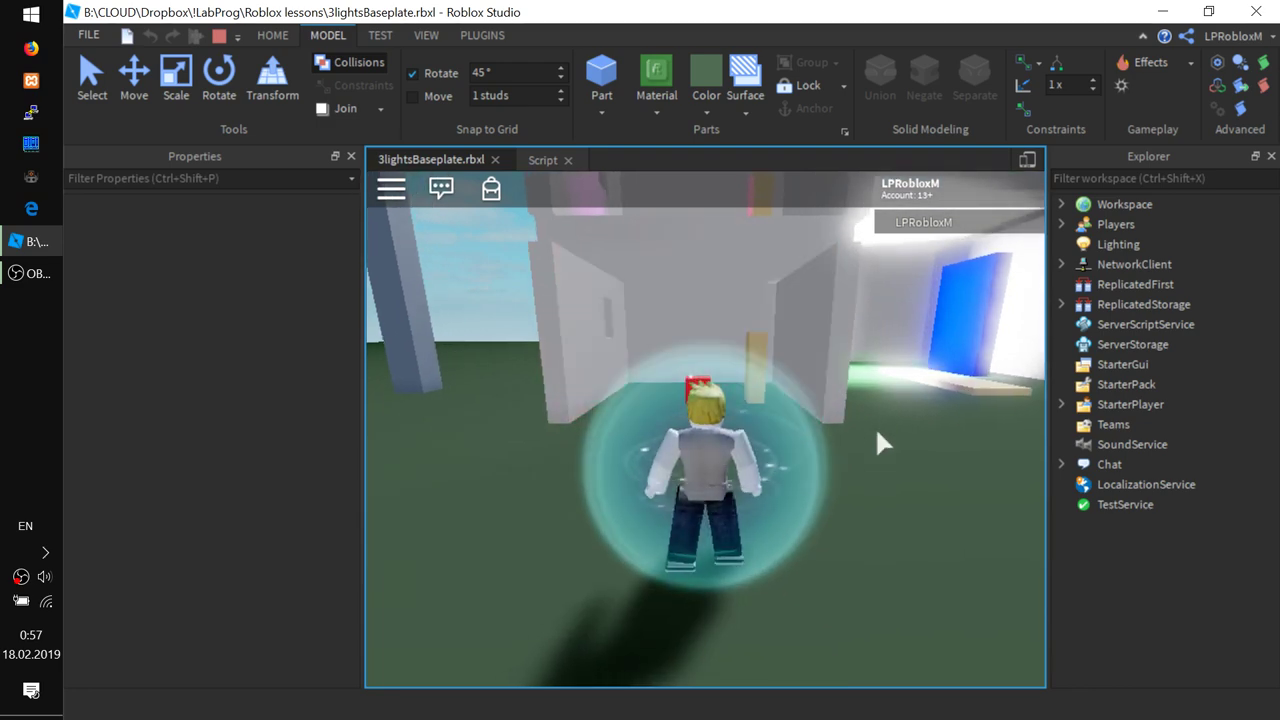
{"action": "key", "text": "a"}
{"action": "key", "text": "w"}
{"action": "key", "text": "d"}
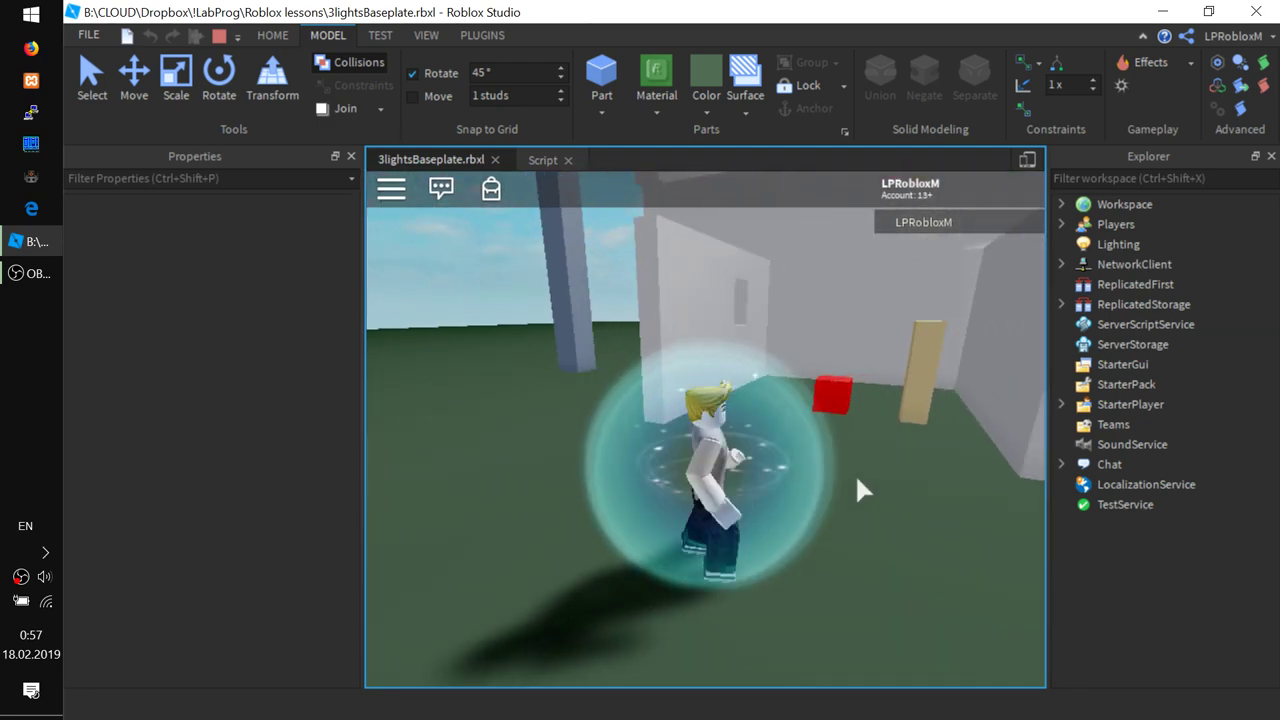
{"action": "key", "text": "Left"}
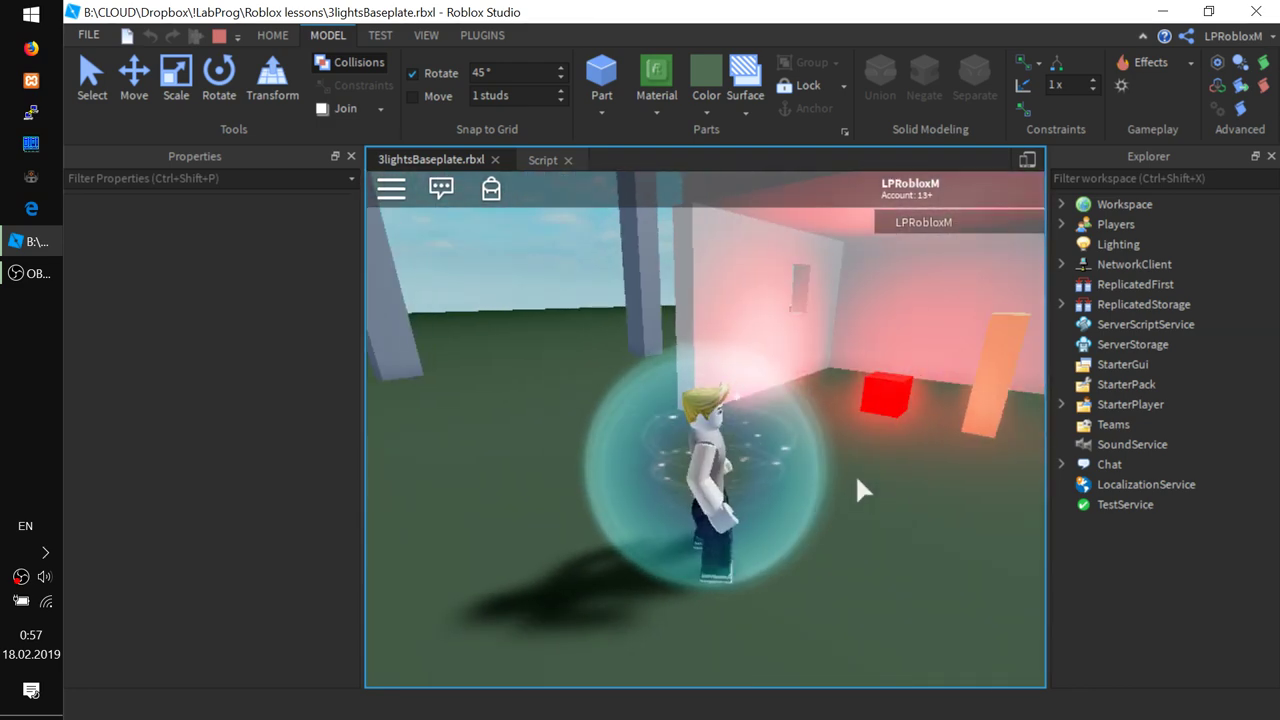
{"action": "key", "text": "d"}
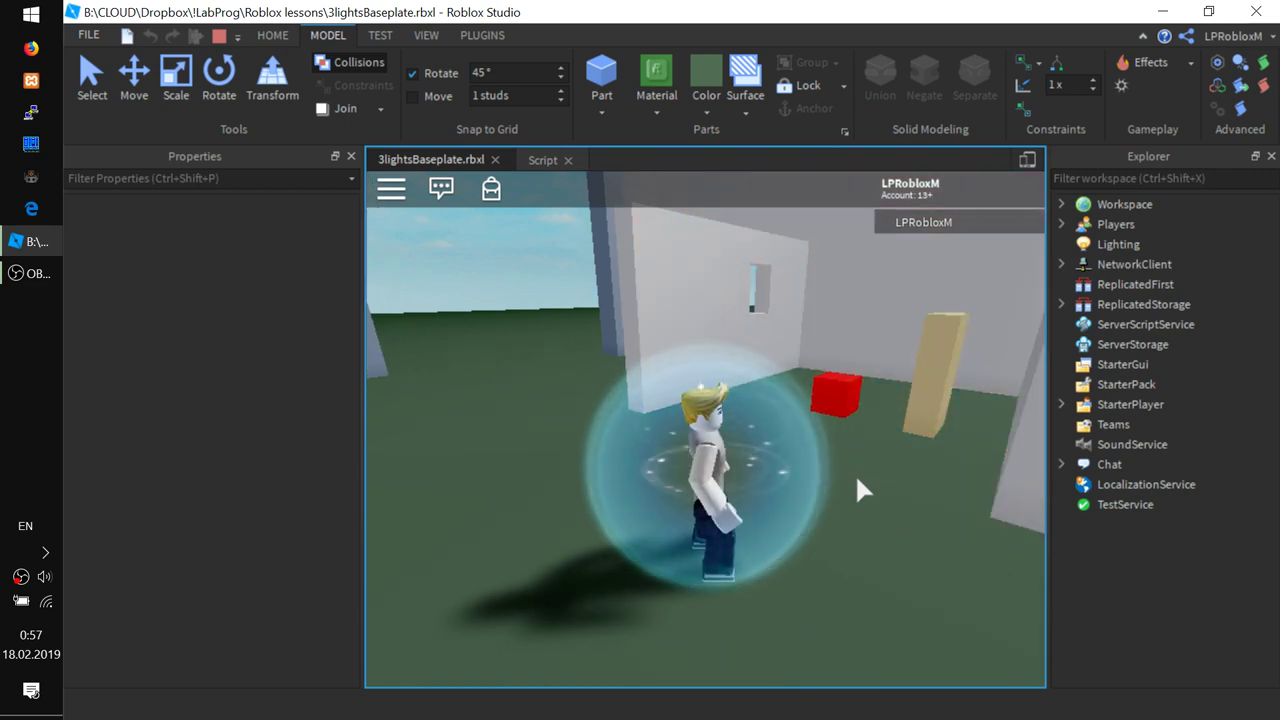
{"action": "key", "text": "w"}
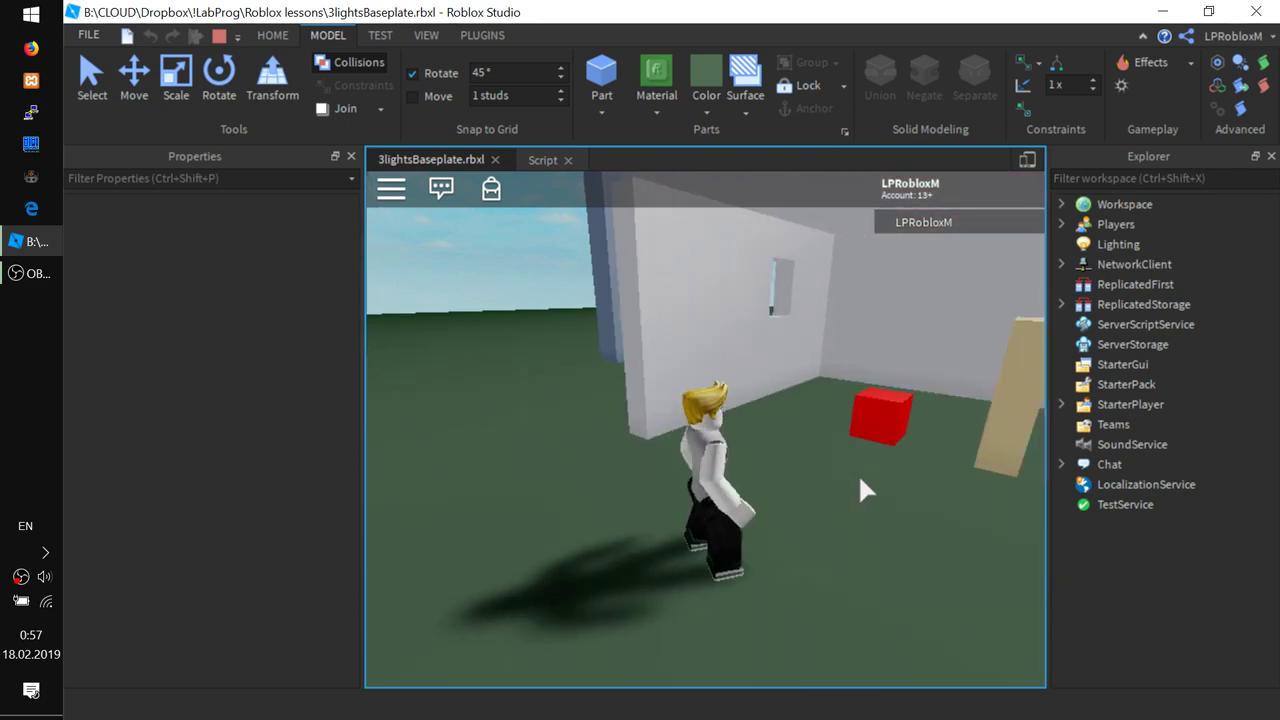
{"action": "right_click_drag", "start_coordinate": [859, 476], "coordinate": [887, 484]}
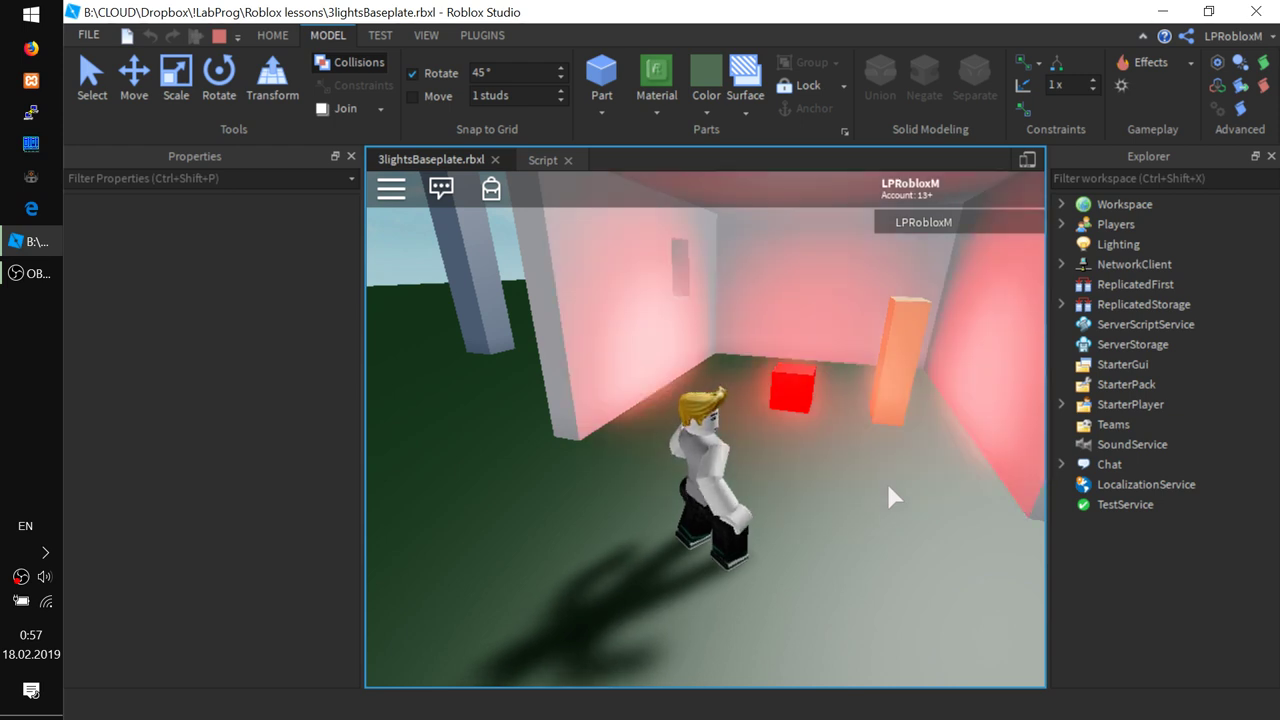
{"action": "left_click", "coordinate": [221, 36]}
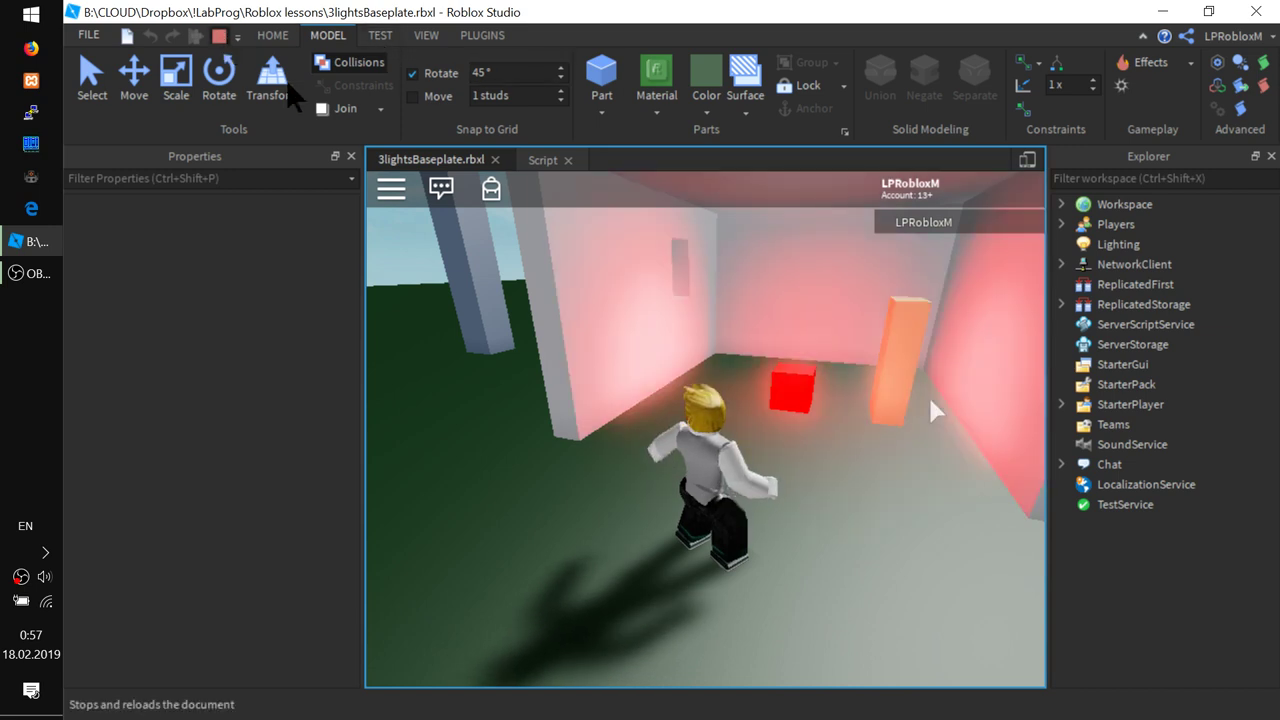
{"action": "key", "text": "shift+F5"}
- In the PointLight's script, remove the math.random if condition and its matching end, keeping the s.Enabled toggle line
{"action": "left_click", "coordinate": [543, 160]}
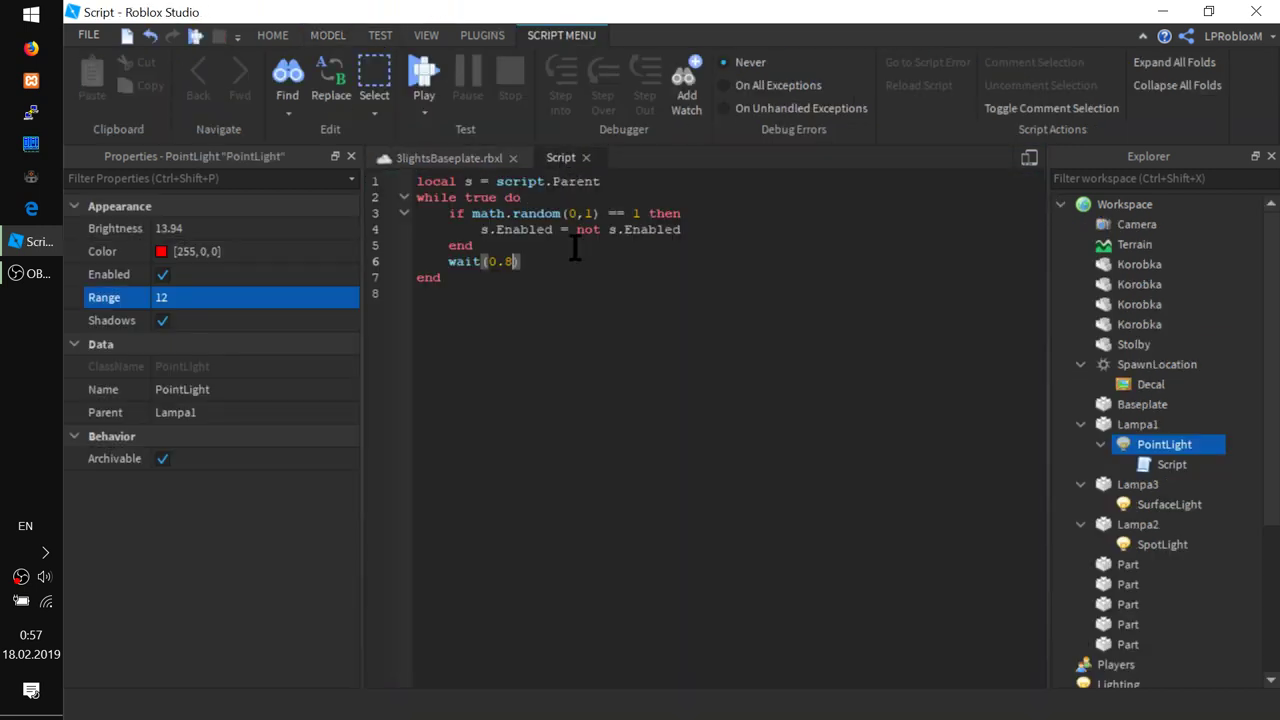
{"action": "left_click_drag", "start_coordinate": [694, 214], "coordinate": [413, 215]}
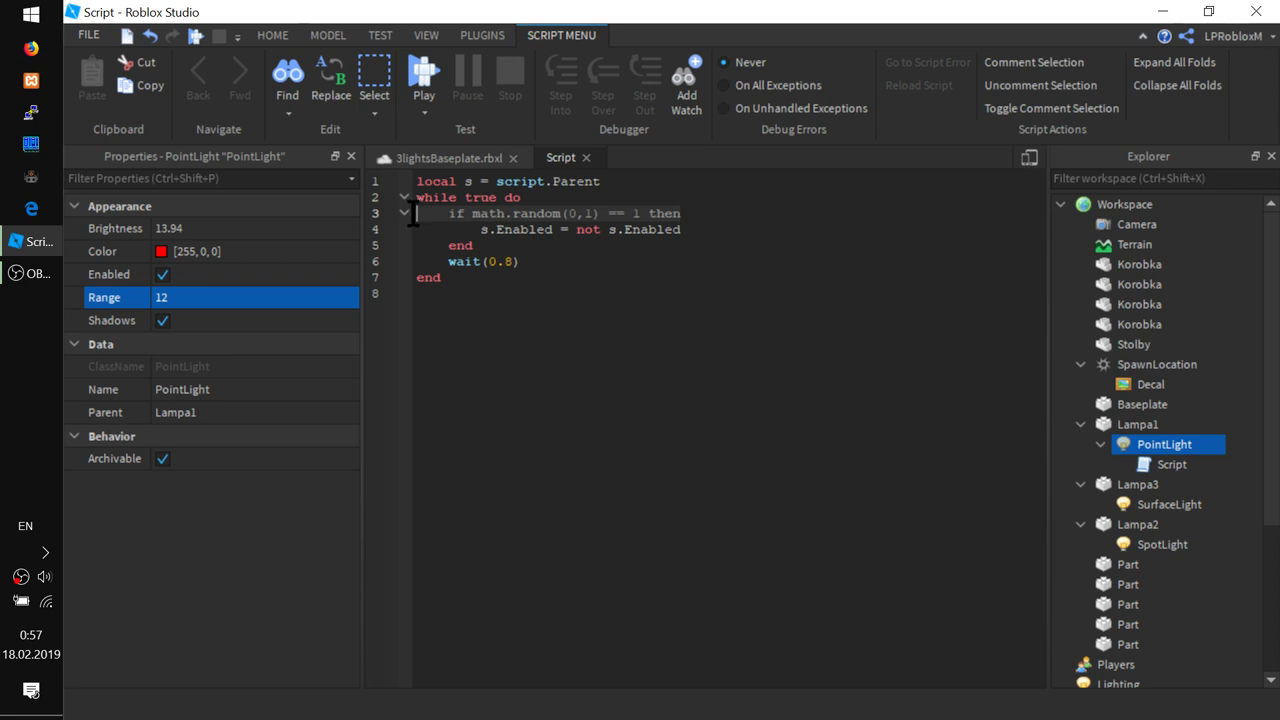
{"action": "key", "text": "Delete"}
{"action": "left_click_drag", "start_coordinate": [506, 243], "coordinate": [331, 253]}
{"action": "left_click", "coordinate": [331, 251]}
{"action": "double_click", "coordinate": [496, 243]}
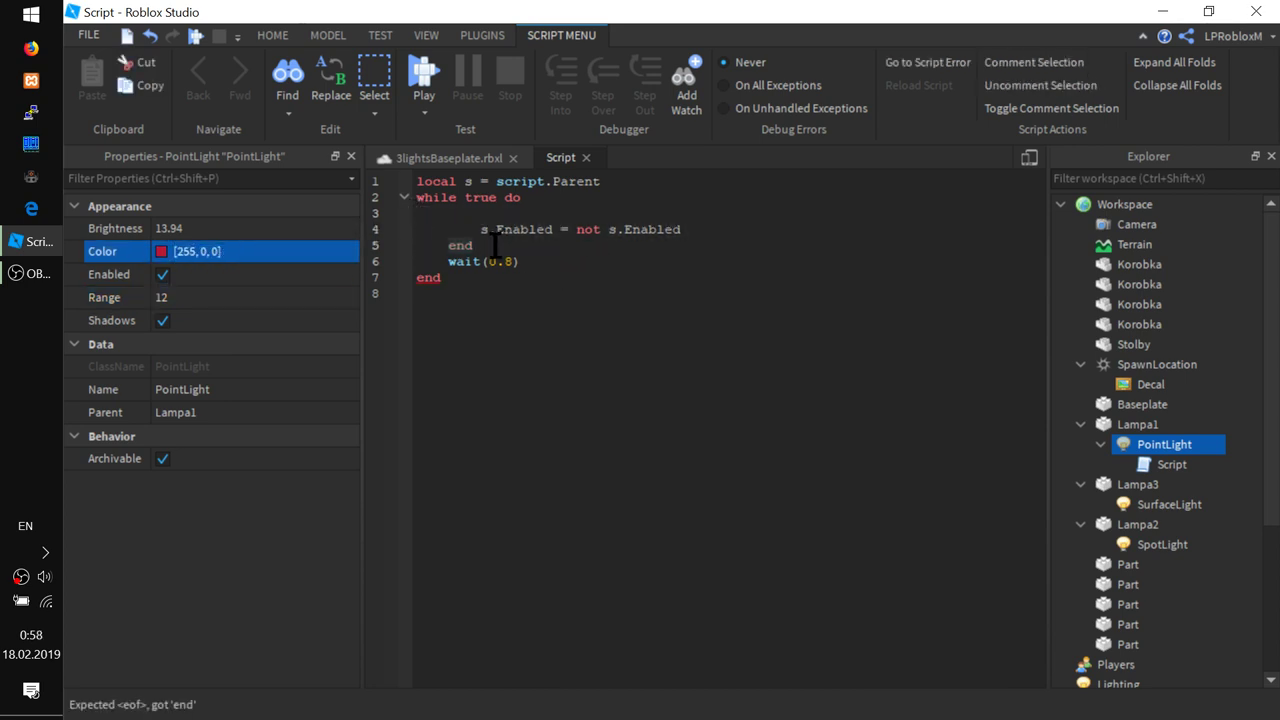
{"action": "key", "text": "BackSpace"}
{"action": "key", "text": "BackSpace"}
{"action": "key", "text": "BackSpace"}
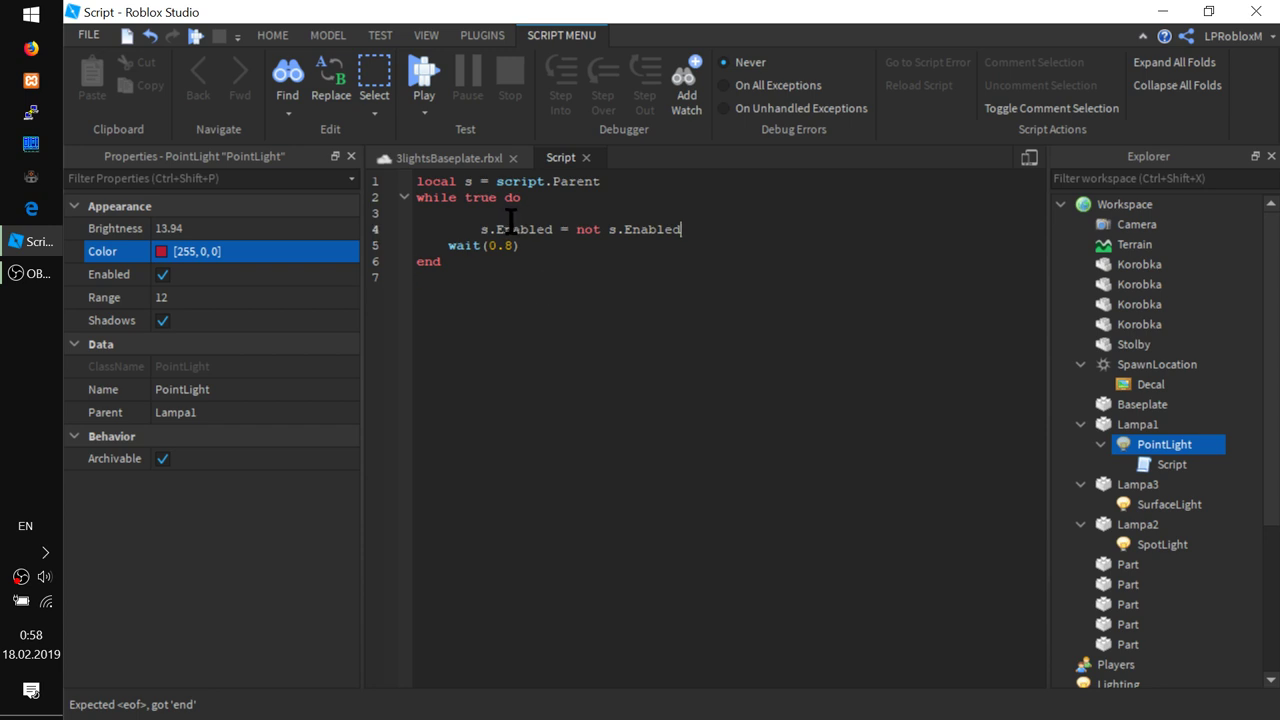
- Remove the blank line above the s.Enabled toggle, reduce its indentation by one level, and insert an empty line before wait(0.8)
{"action": "left_click_drag", "start_coordinate": [552, 229], "coordinate": [512, 214]}
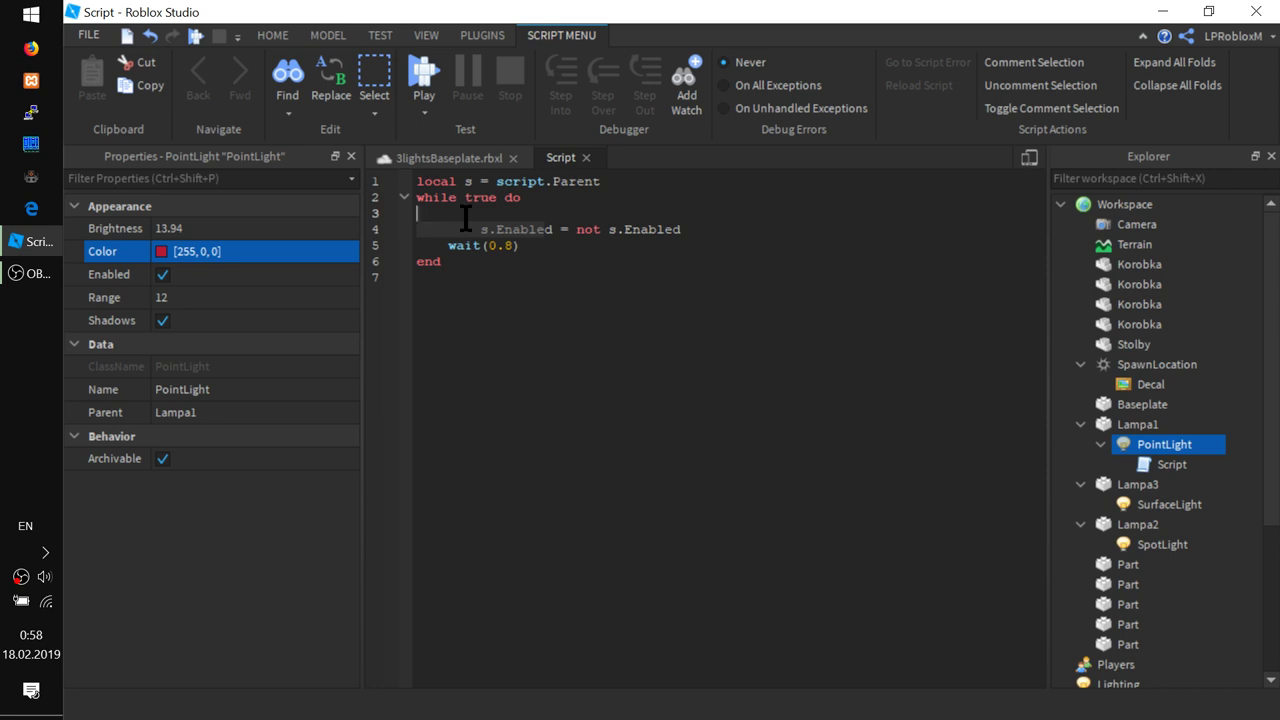
{"action": "left_click", "coordinate": [465, 219]}
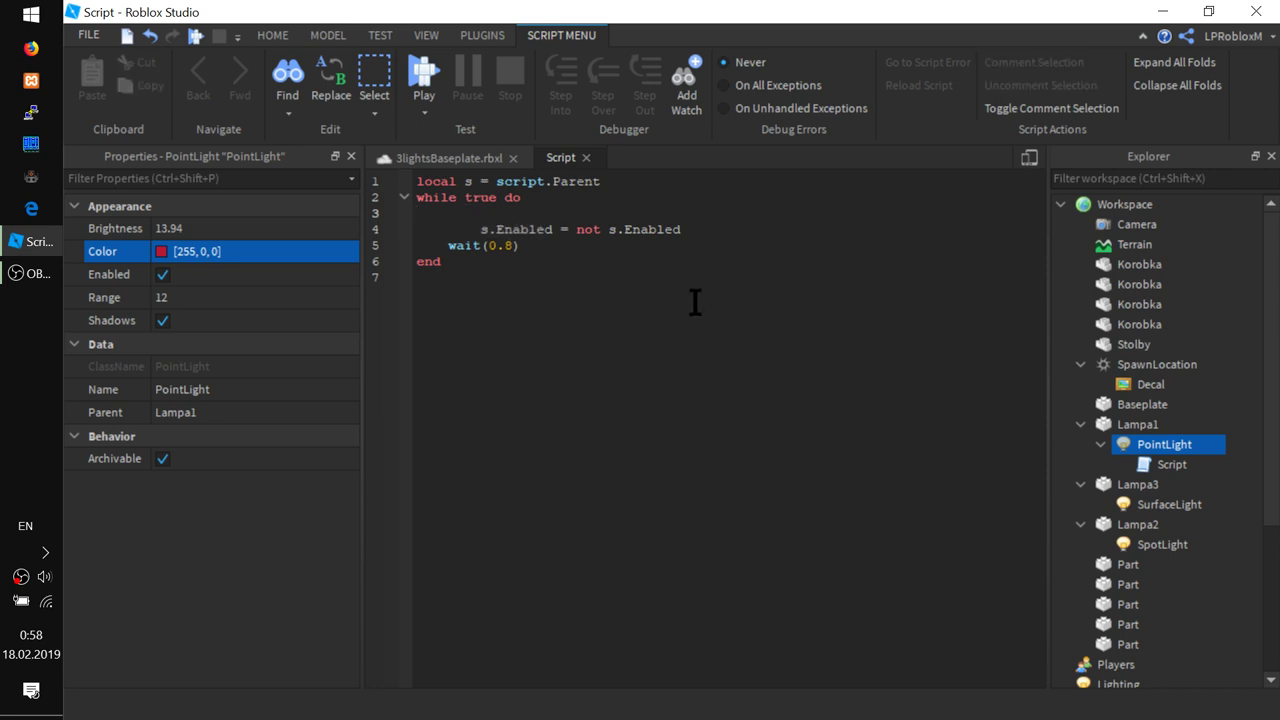
{"action": "key", "text": "BackSpace"}
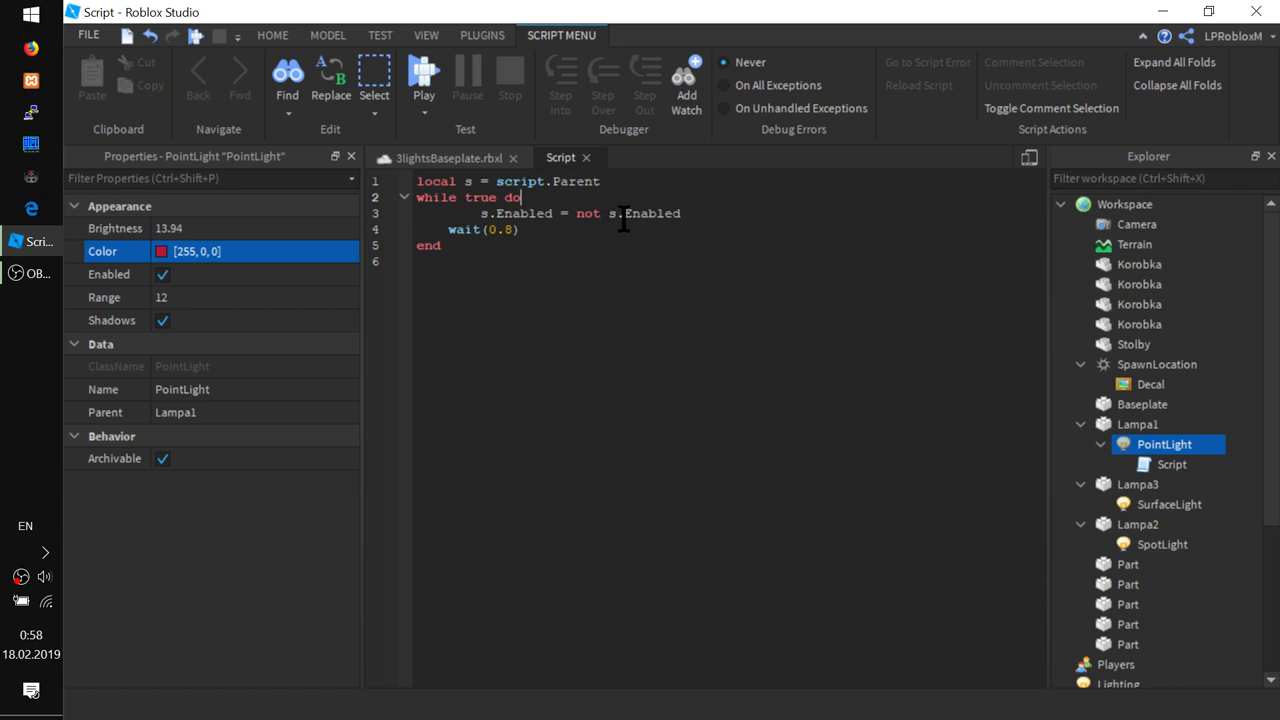
{"action": "key", "text": "Return"}
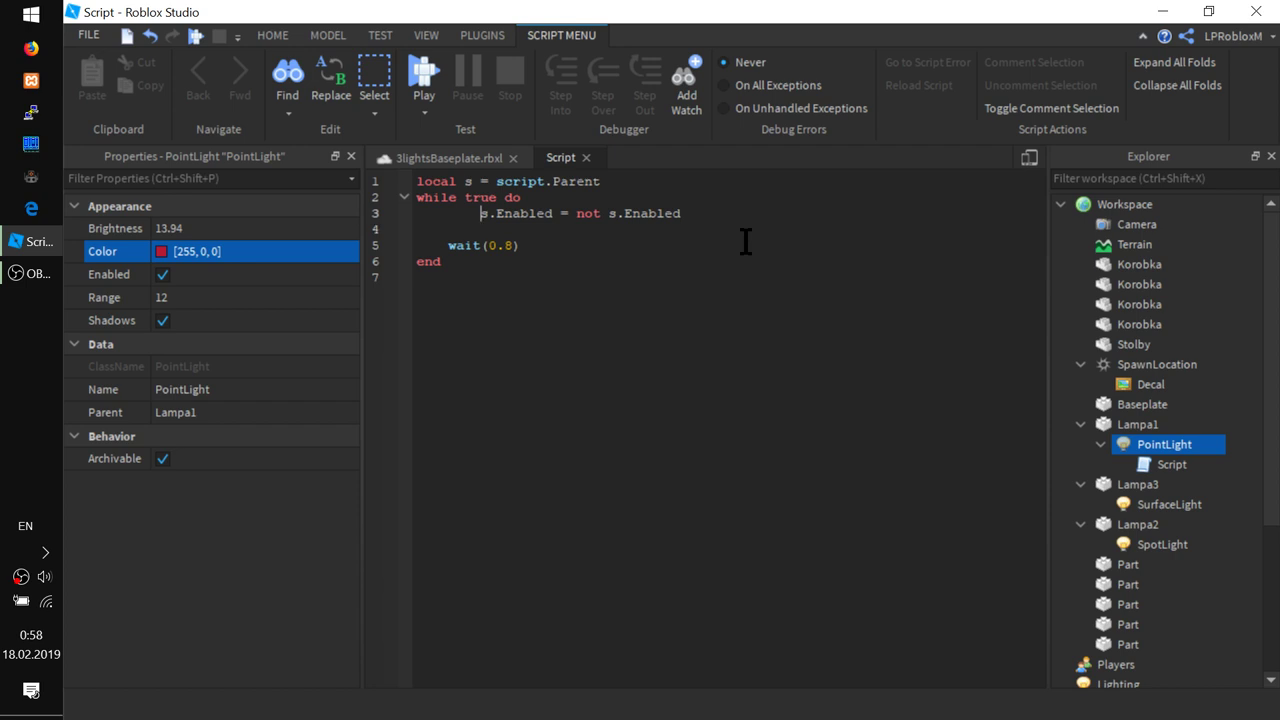
{"action": "key", "text": "BackSpace"}
{"action": "key", "text": "Down"}
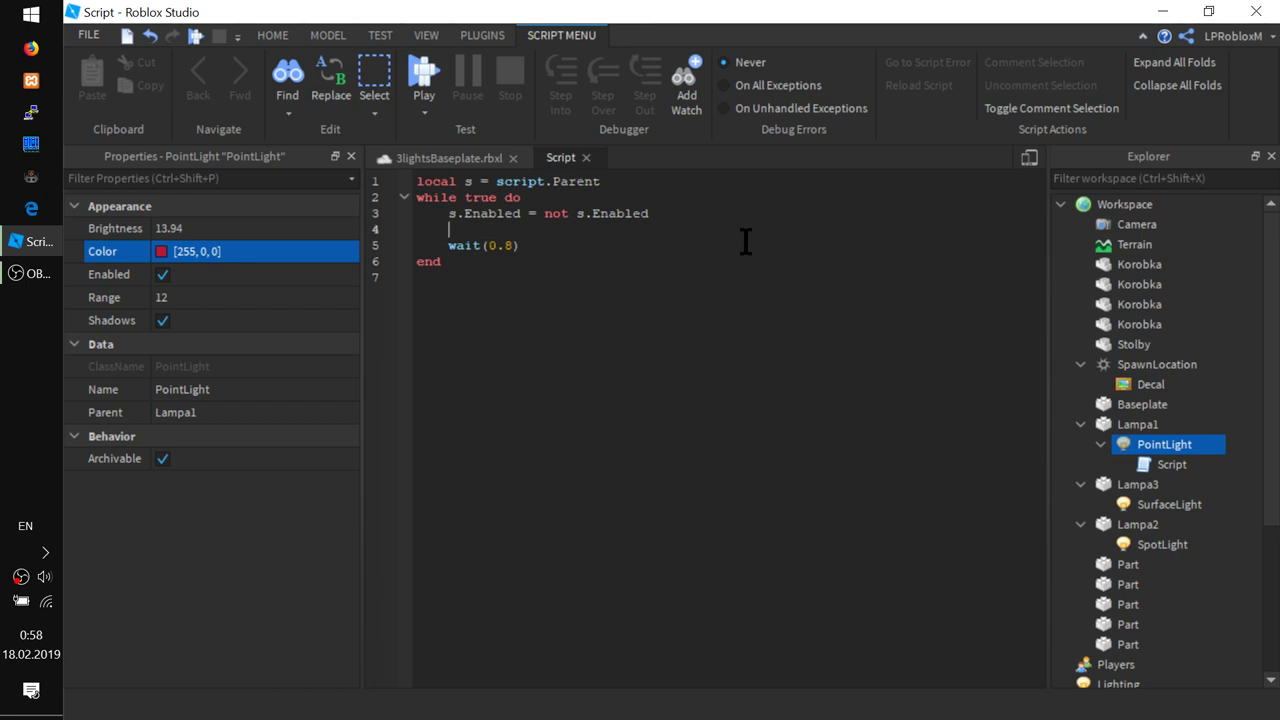
- Add the line s.Color = BrickColor.Random() below the s.Enabled toggle inside the while loop
{"action": "type", "text": "s."}
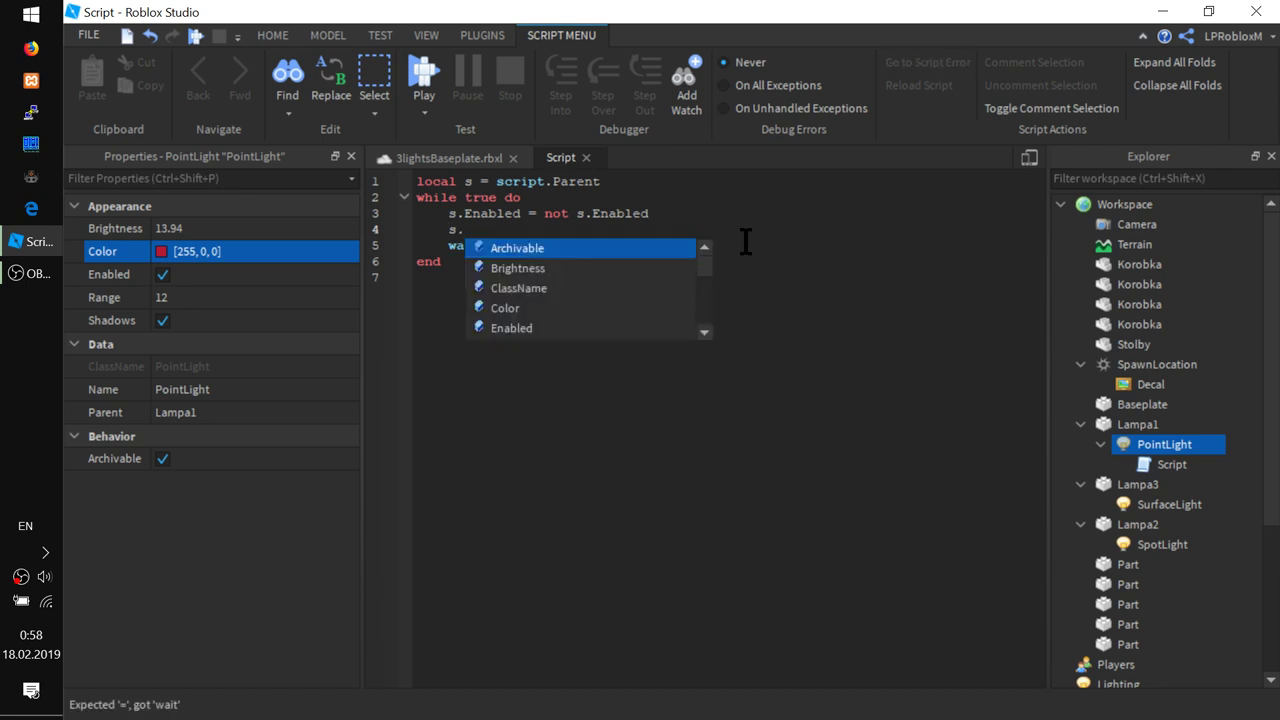
{"action": "type", "text": "c"}
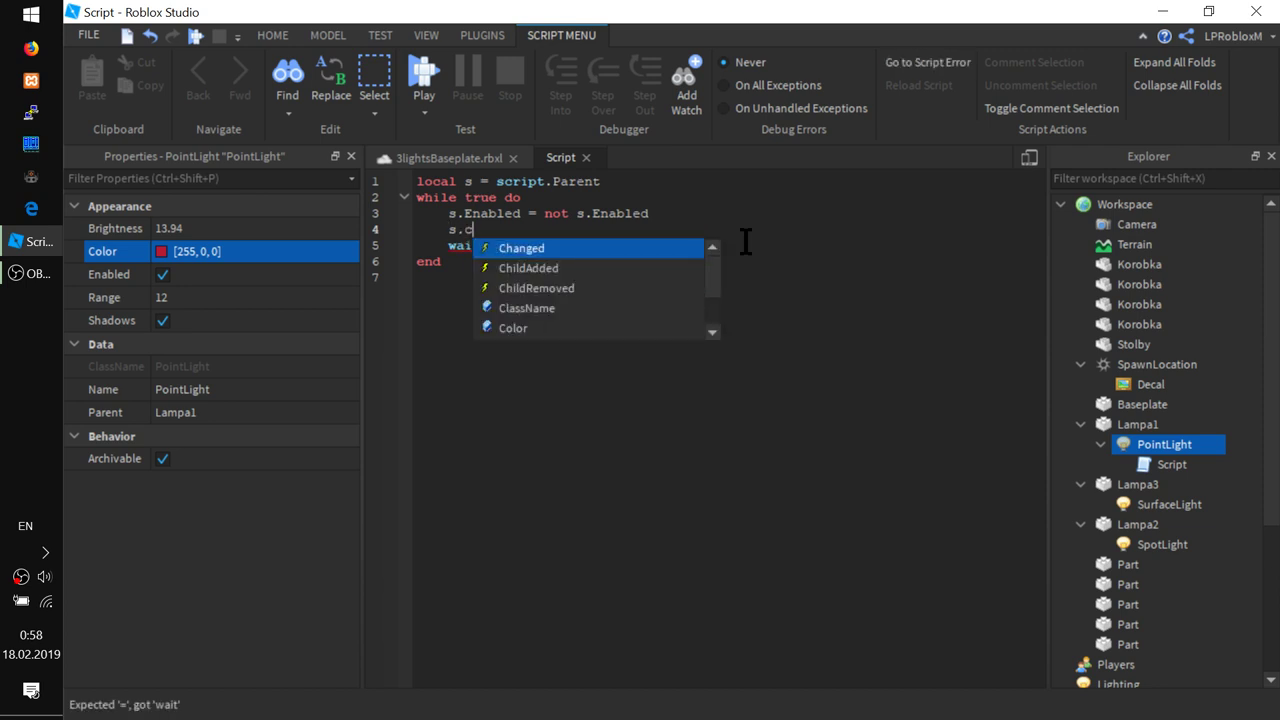
{"action": "type", "text": "ol"}
{"action": "key", "text": "Tab"}
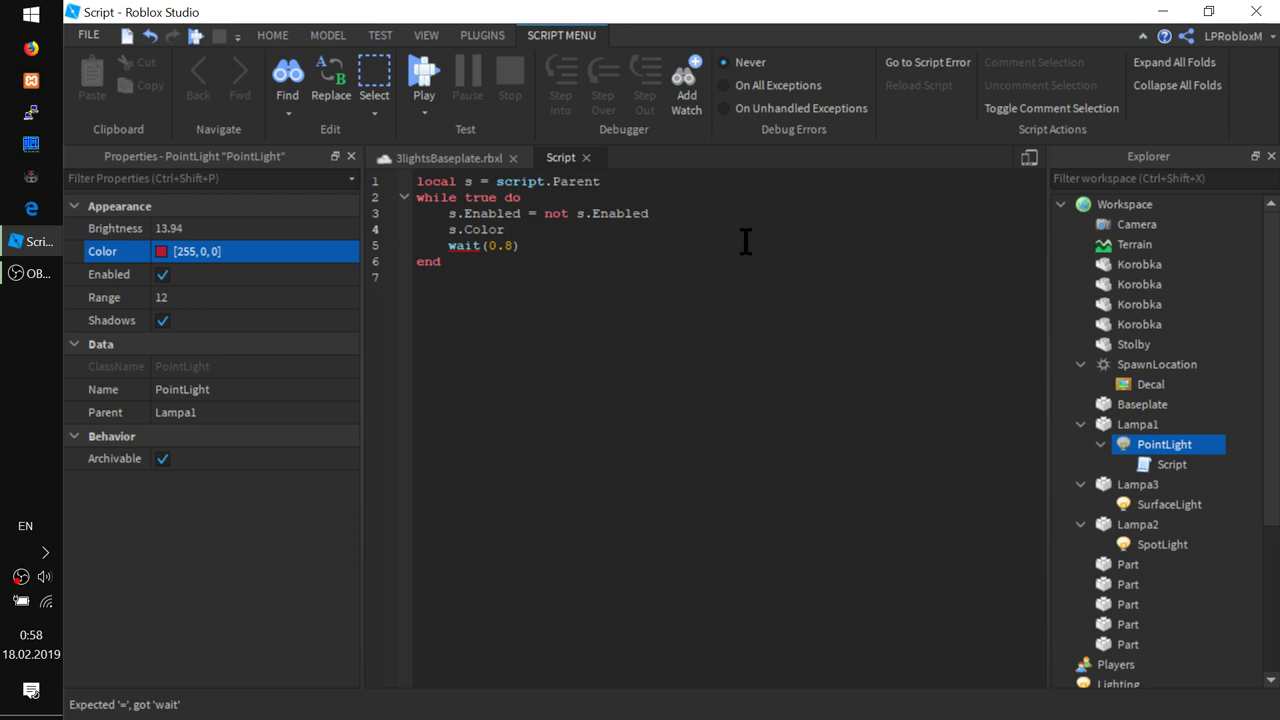
{"action": "type", "text": "= Bri"}
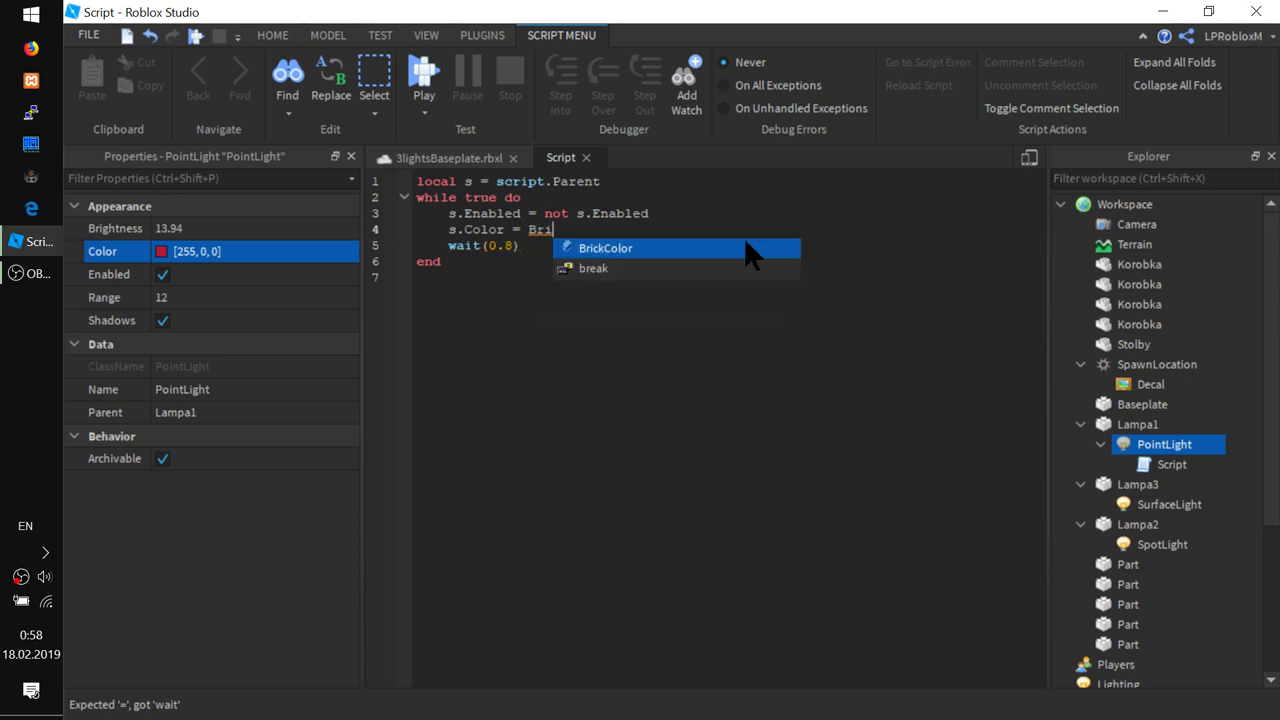
{"action": "key", "text": "Tab"}
{"action": "type", "text": ".R"}
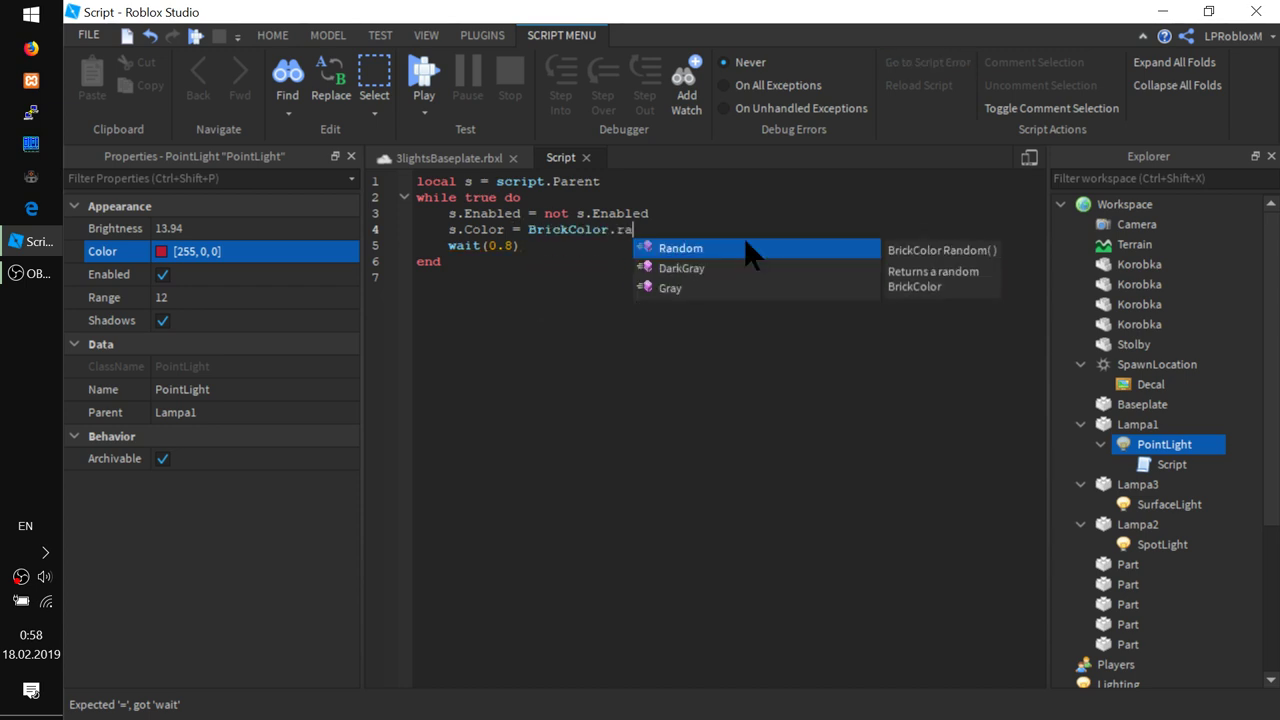
{"action": "key", "text": "Tab"}
{"action": "type", "text": "()"}
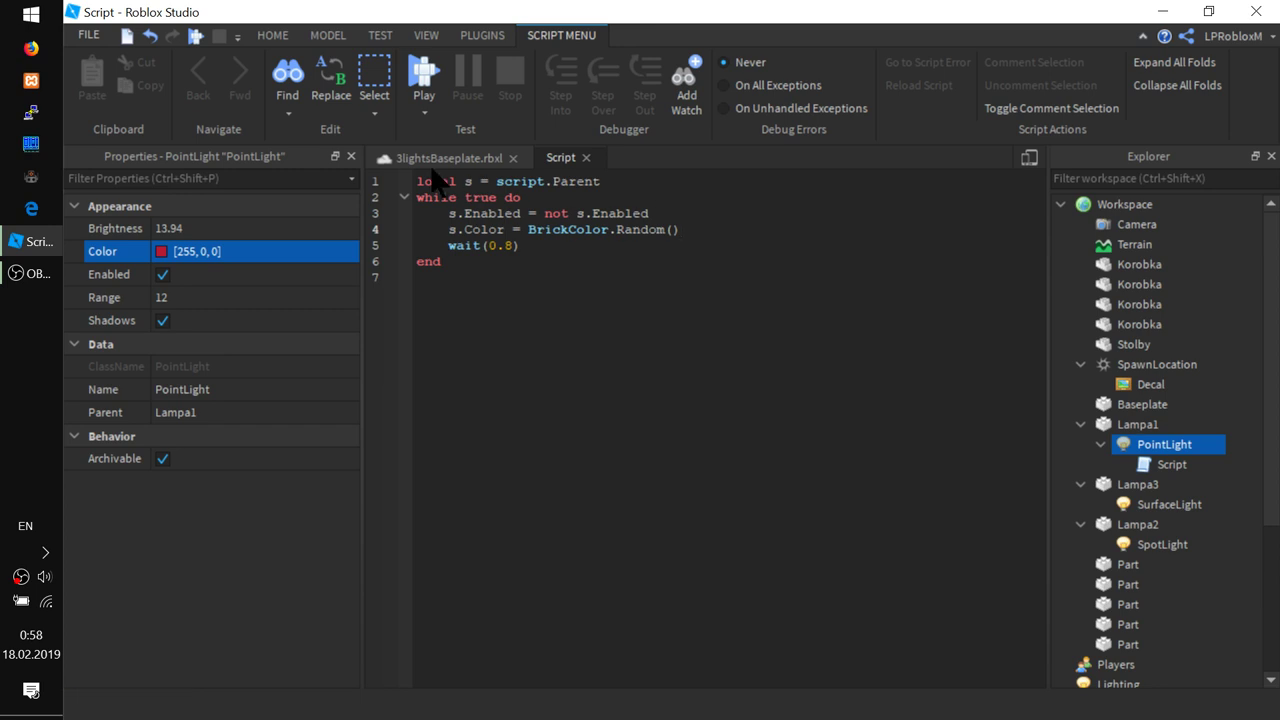
- Playtest the place with the random color script, walk the character near Lampa1 to check its light, and stop the playtest
{"action": "left_click", "coordinate": [195, 35]}
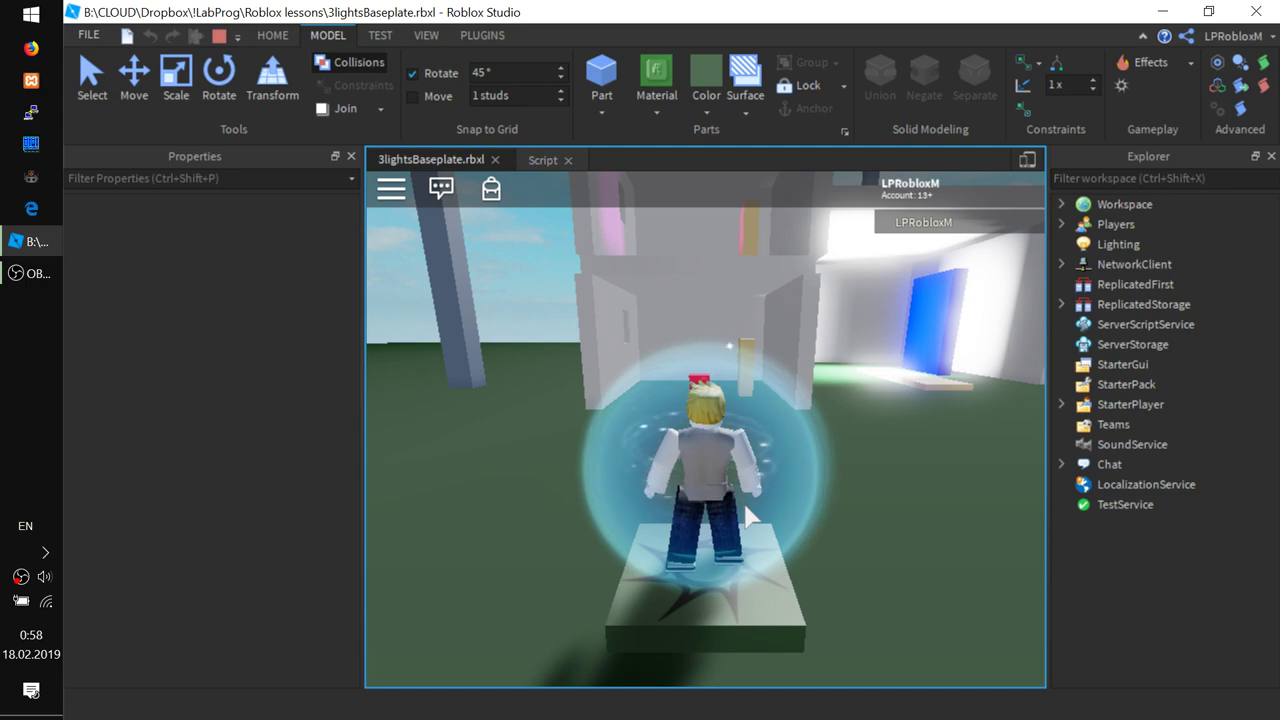
{"action": "key", "text": "w"}
{"action": "key", "text": "a"}
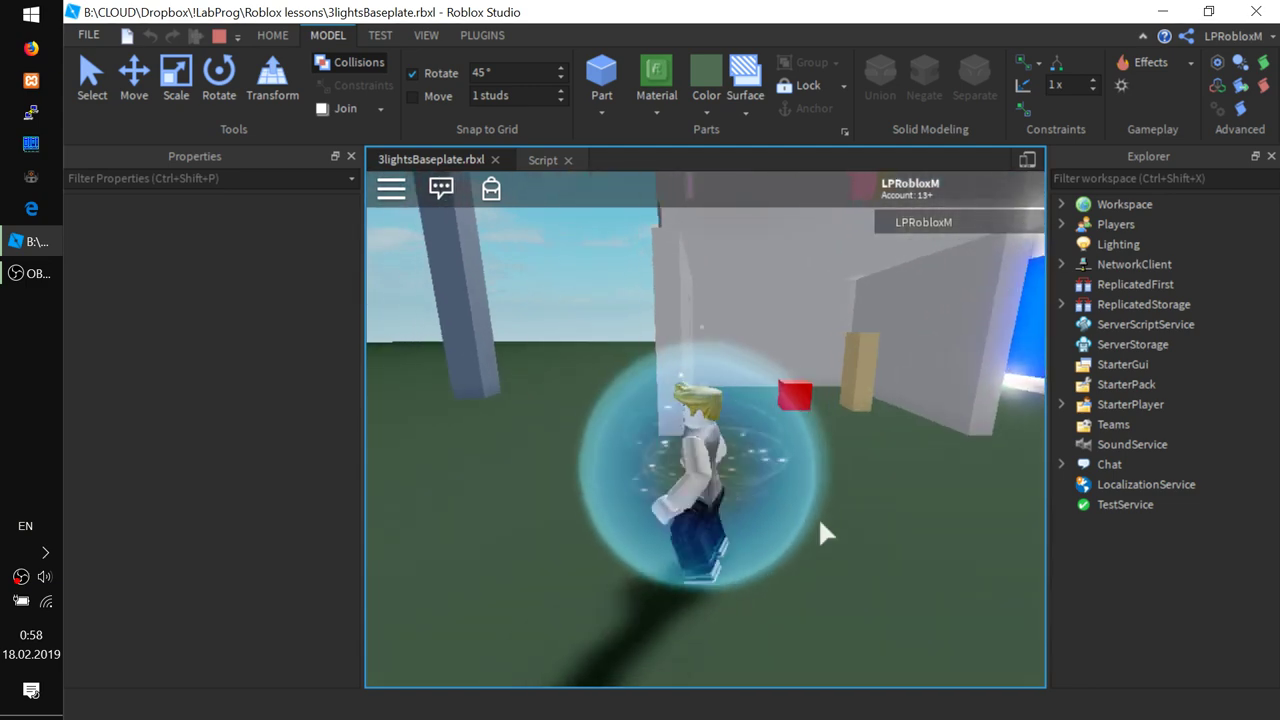
{"action": "key", "text": "d"}
{"action": "key", "text": "Left"}
{"action": "key", "text": "w"}
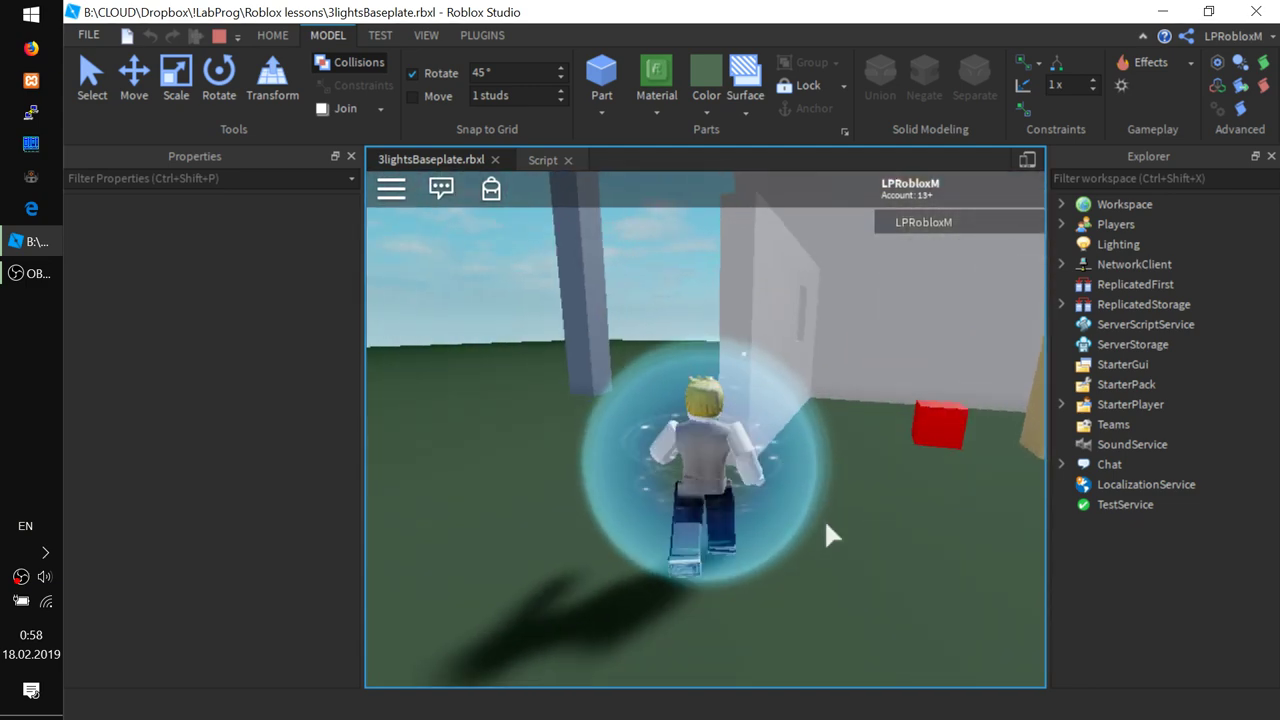
{"action": "key", "text": "d"}
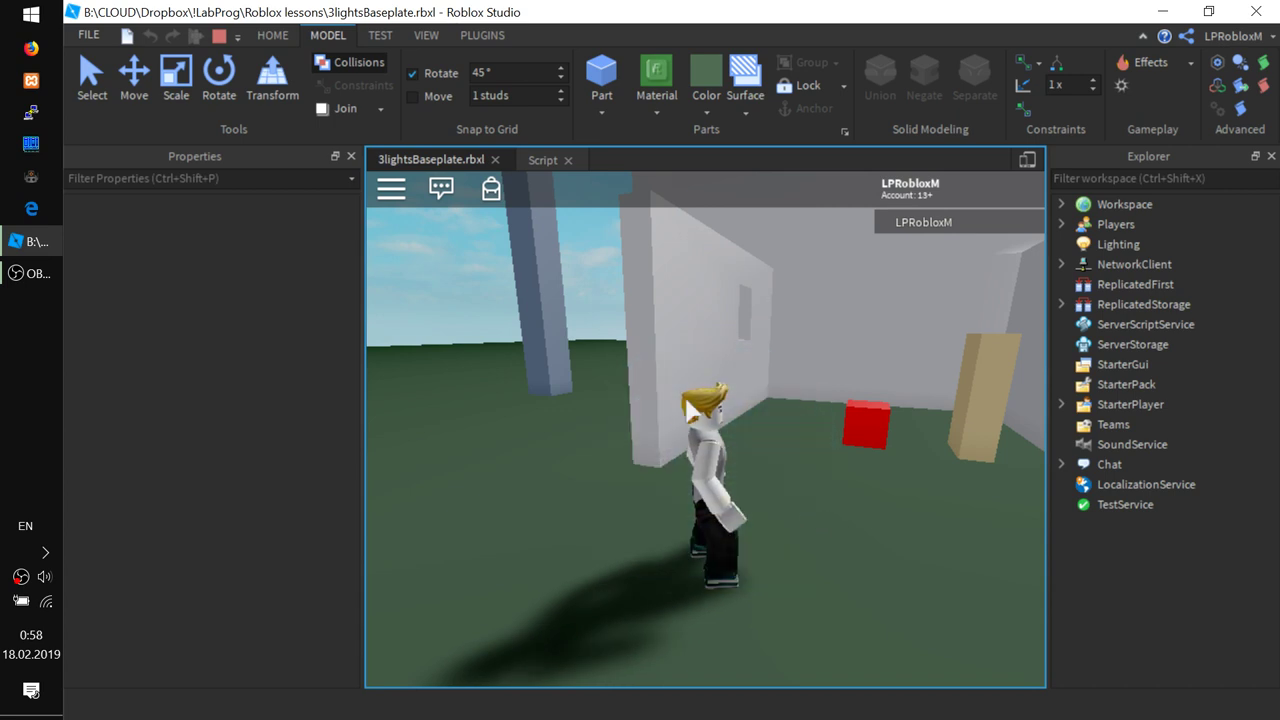
{"action": "left_click", "coordinate": [219, 36]}
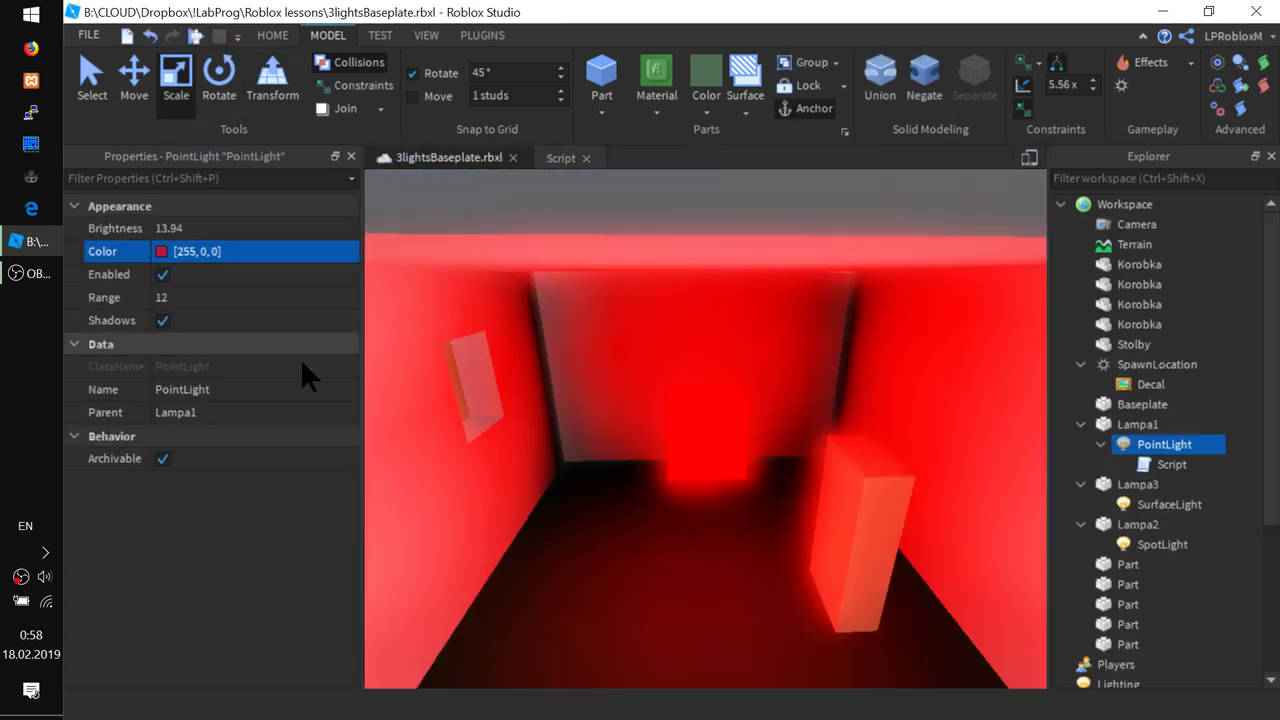
- Return to the PointLight's script and select BrickColor in the s.Color assignment
{"action": "left_click", "coordinate": [558, 160]}
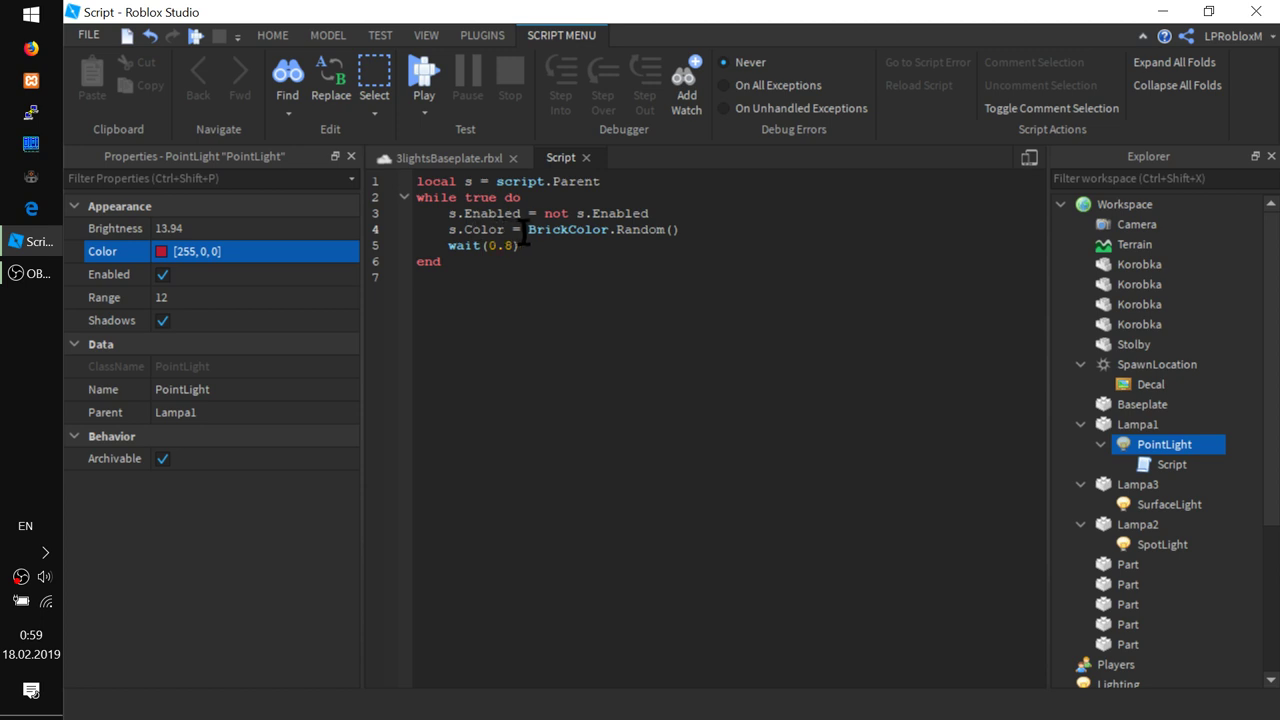
{"action": "double_click", "coordinate": [541, 231]}
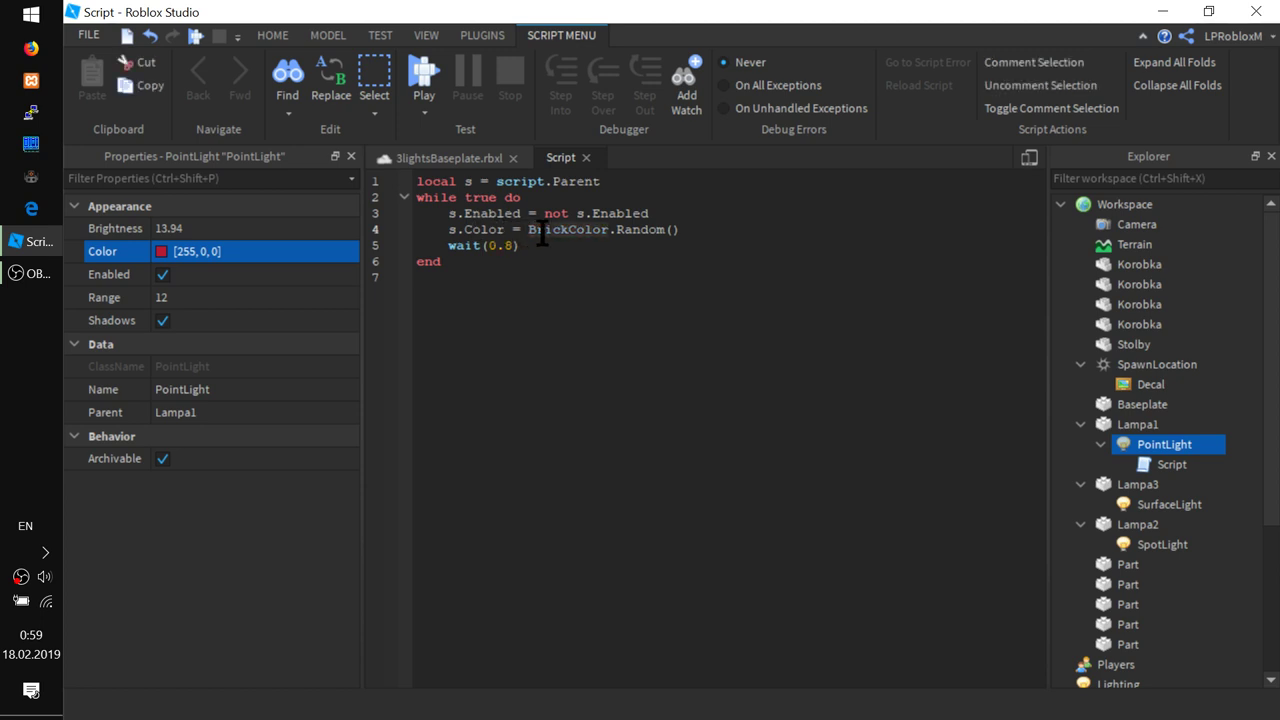